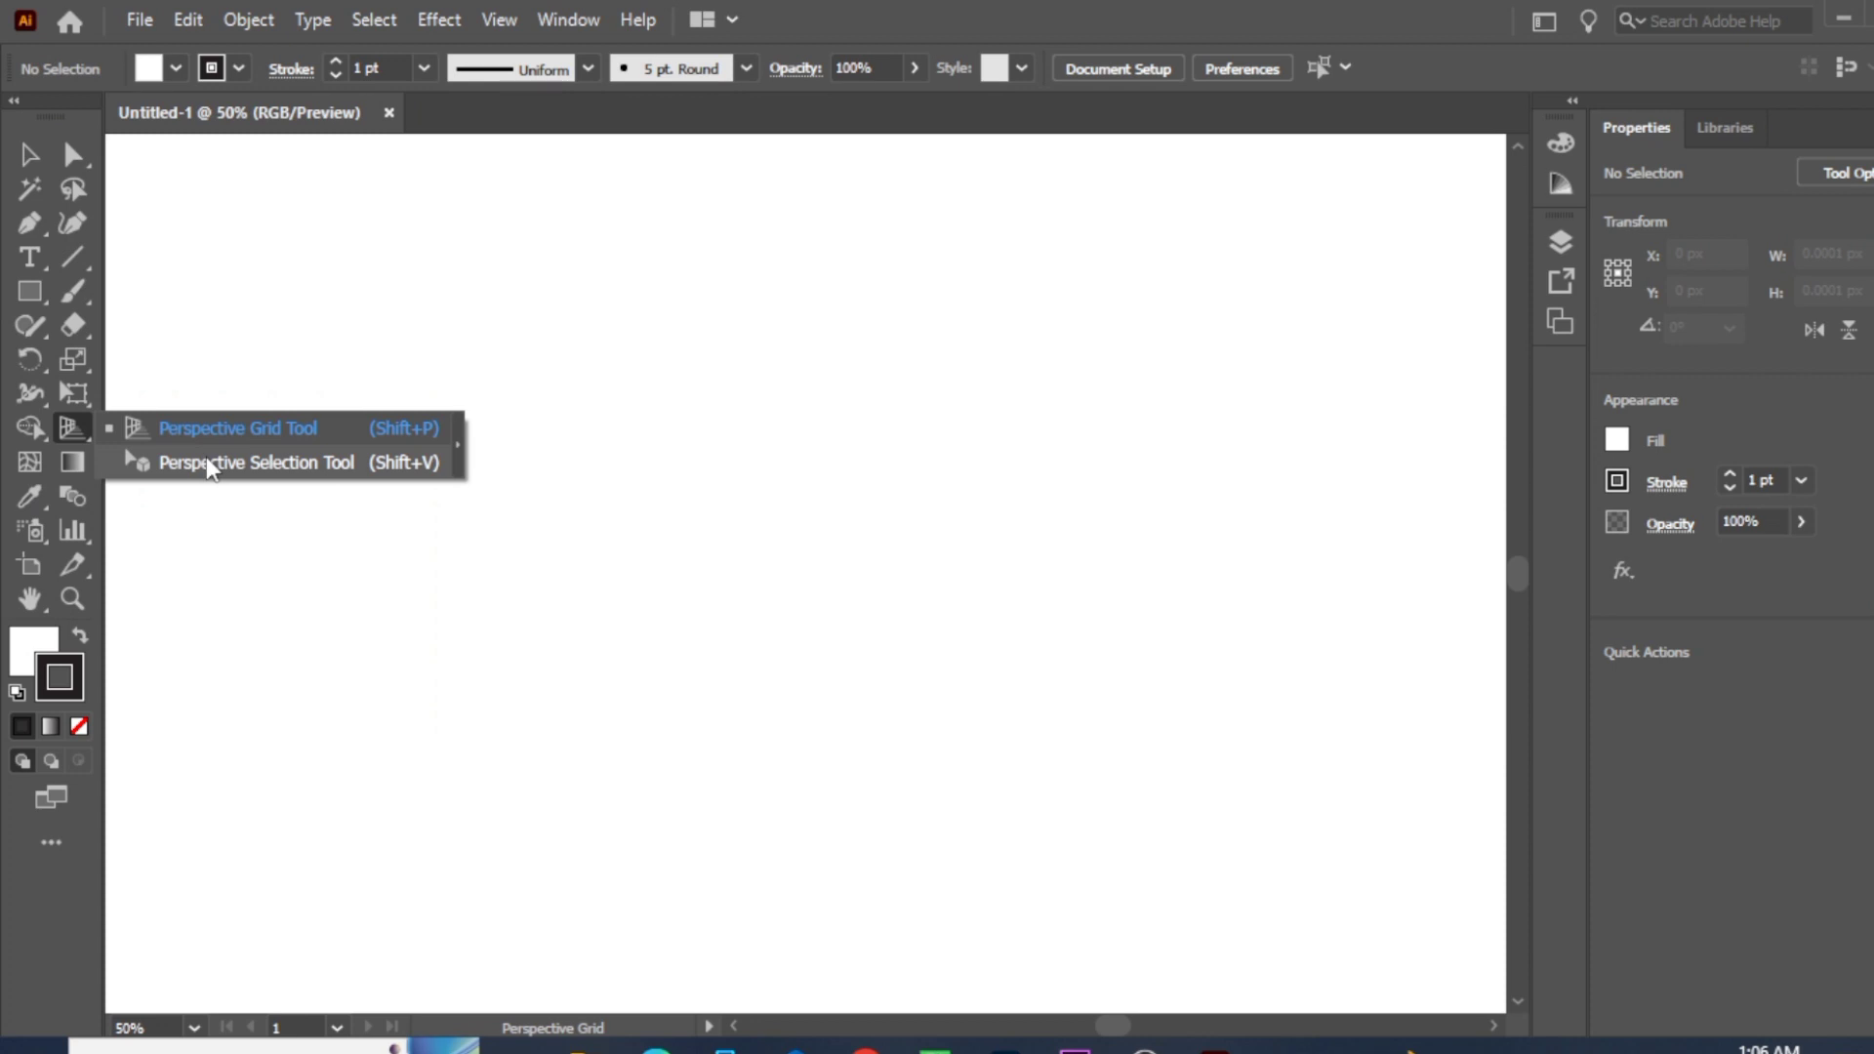
# Display the two-point perspective grid on the artboard with the Perspective Grid tool, toggling it off and on once
pyautogui.click(115, 427)
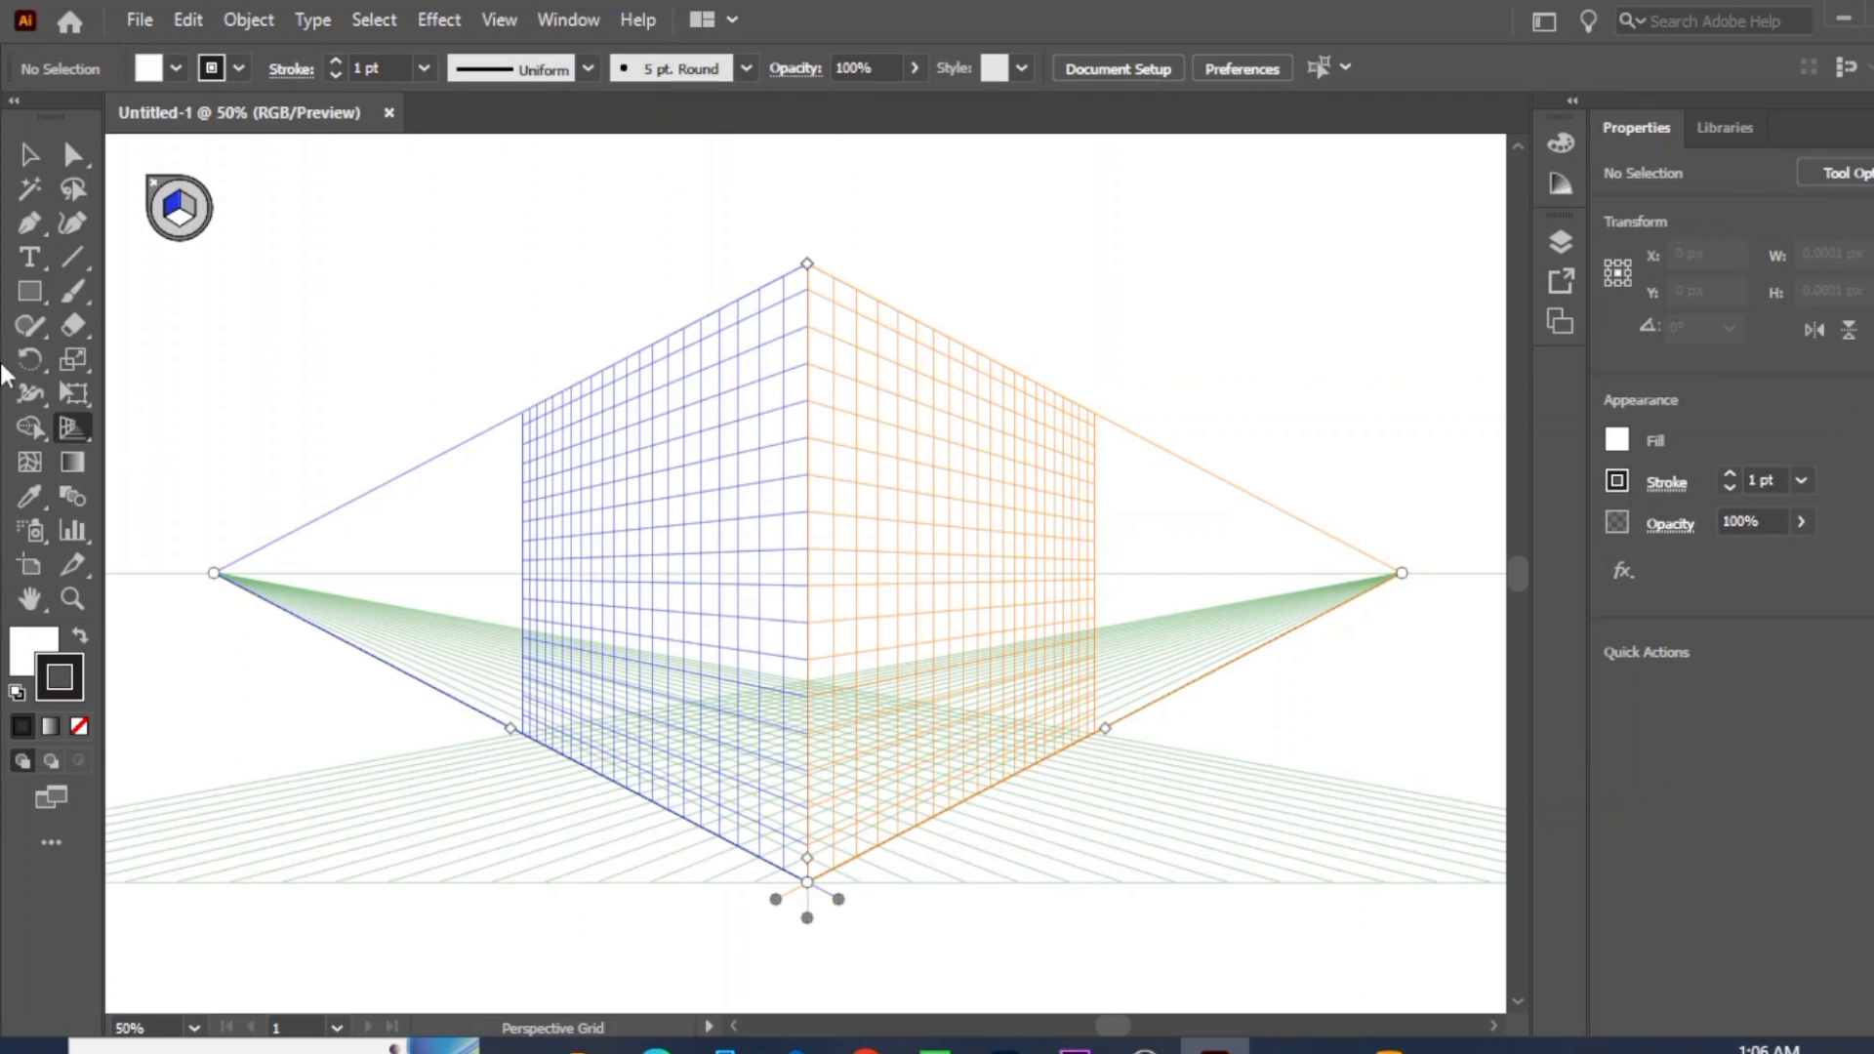
pyautogui.click(26, 154)
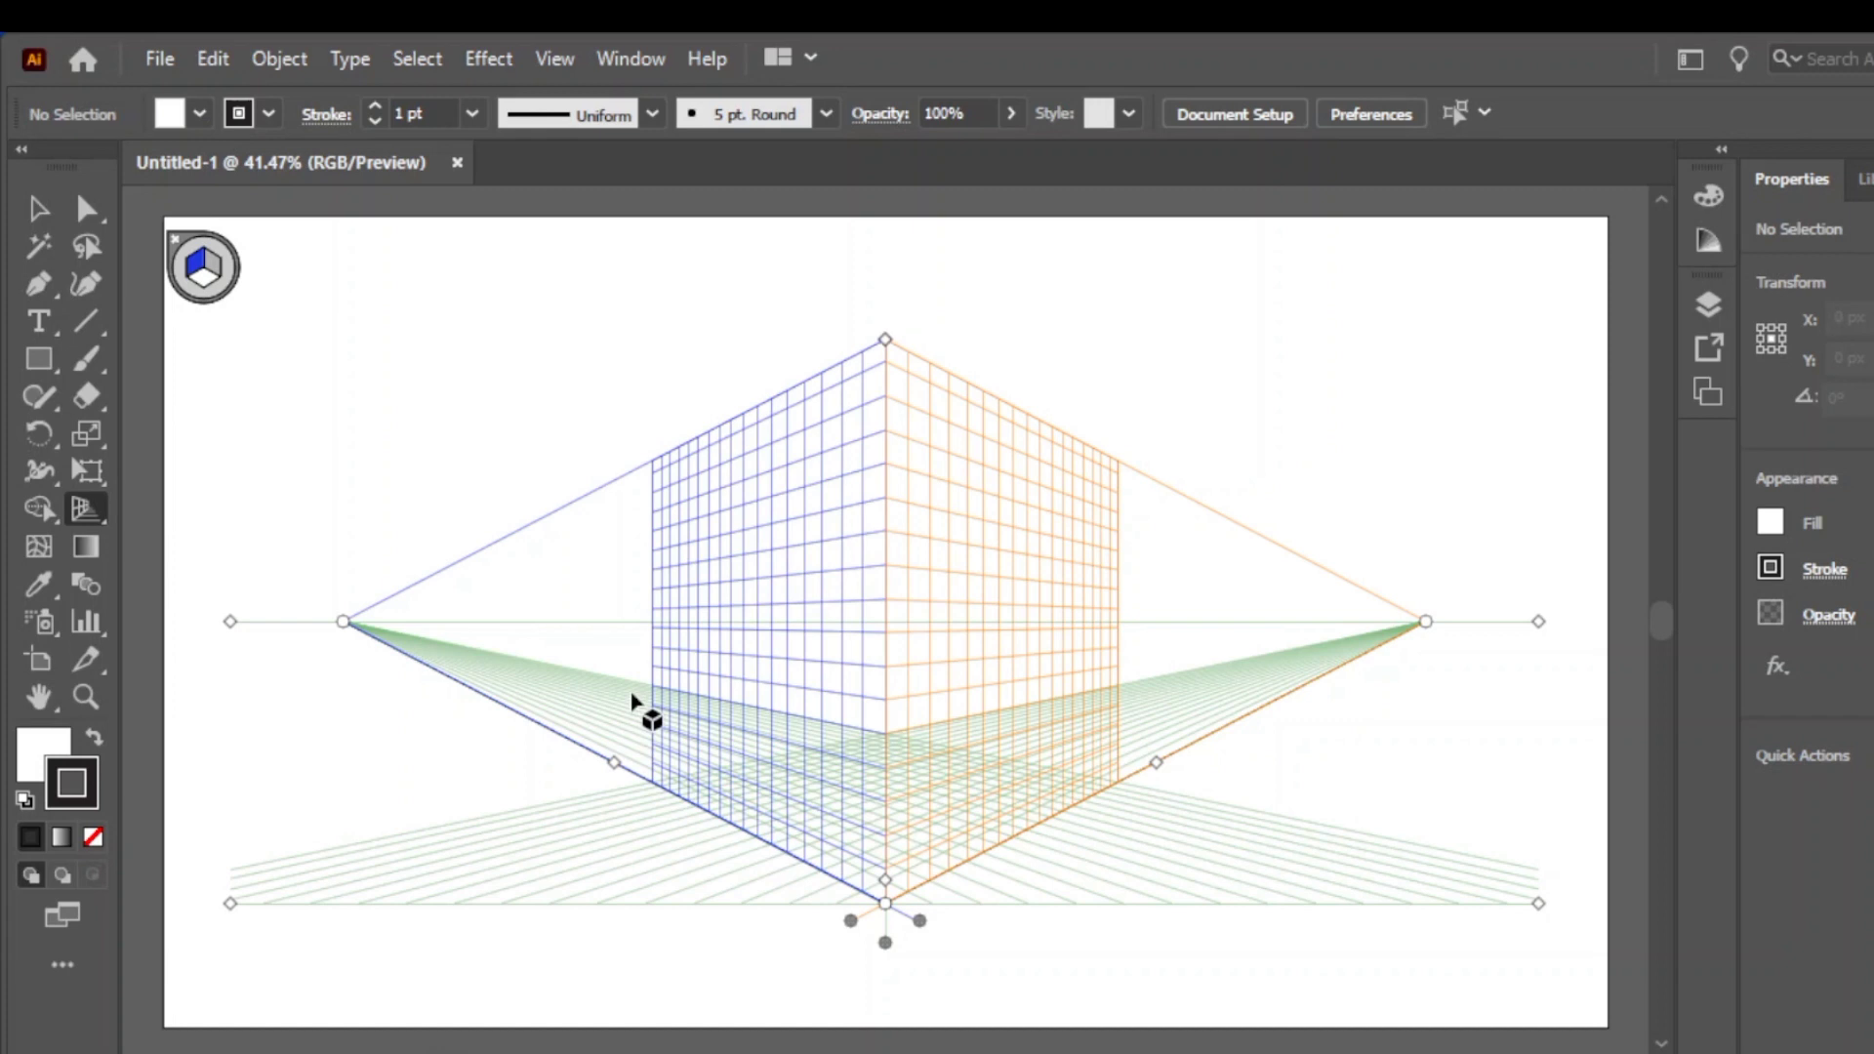
pyautogui.hotkey('ctrl', 'shift', 'i')
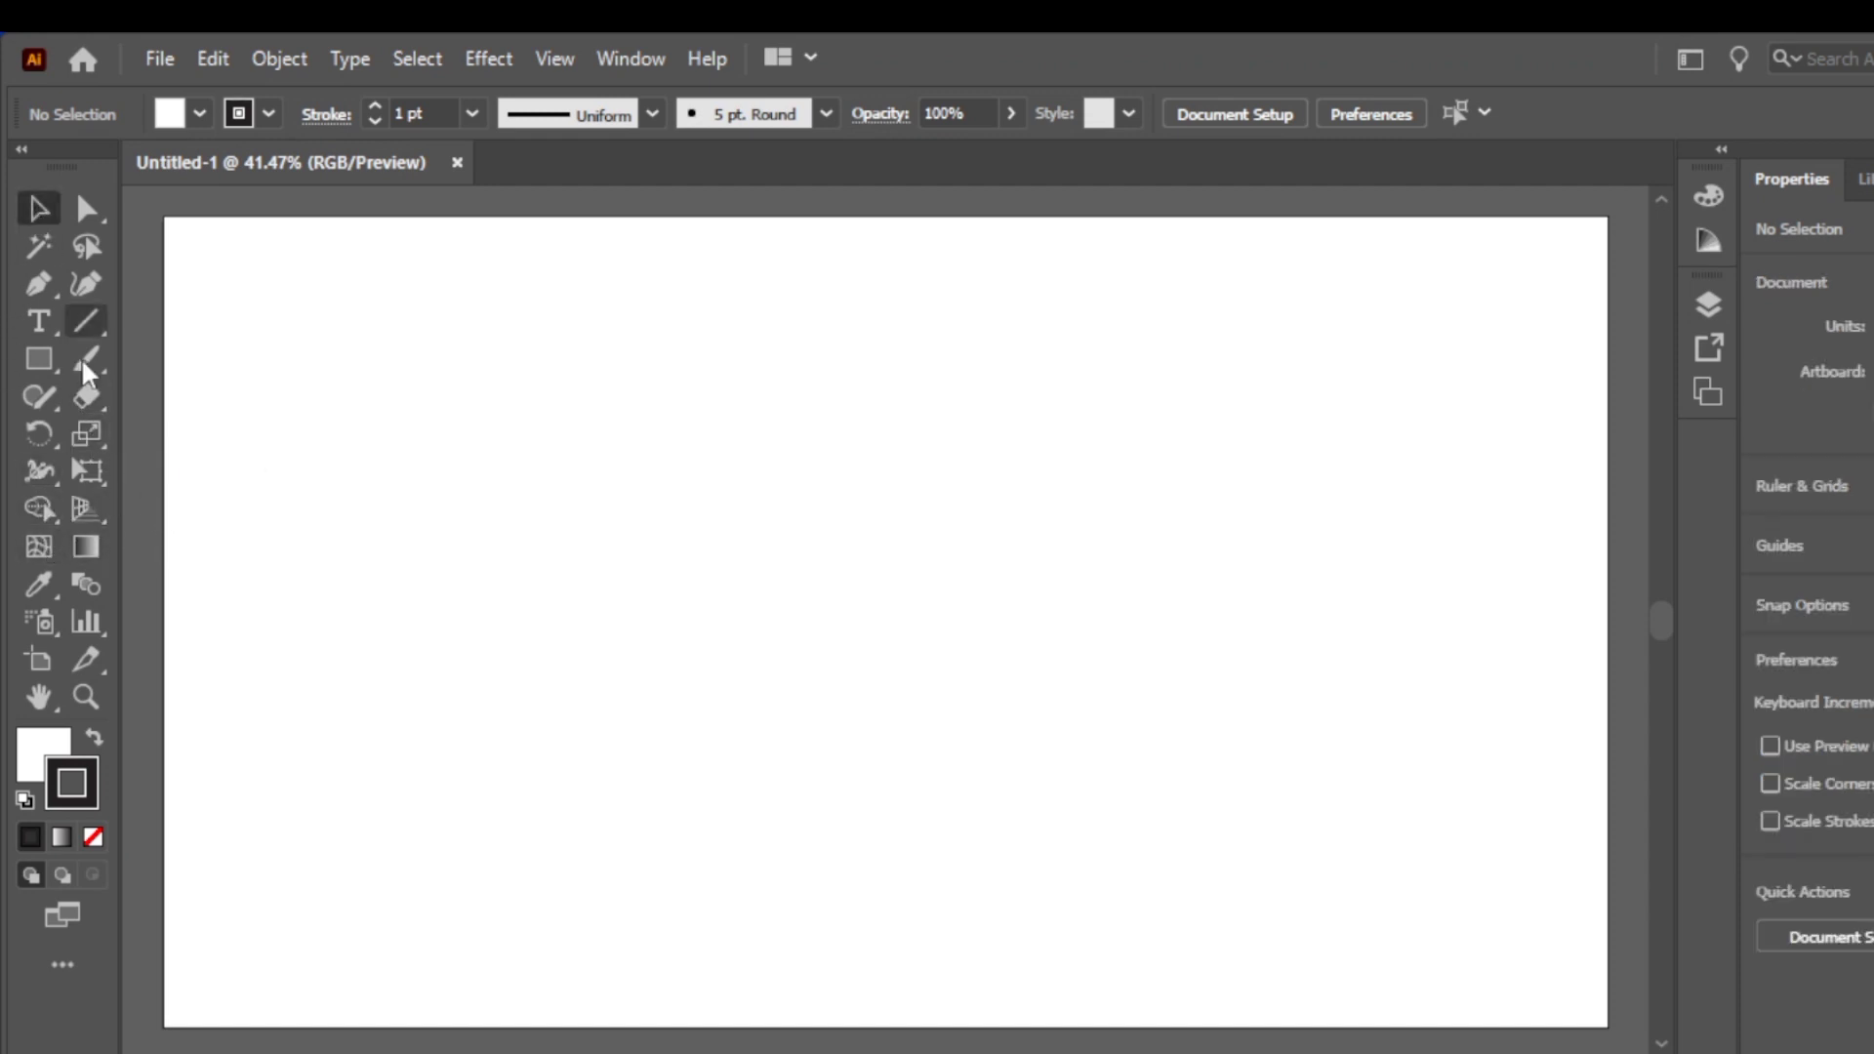
pyautogui.click(93, 520)
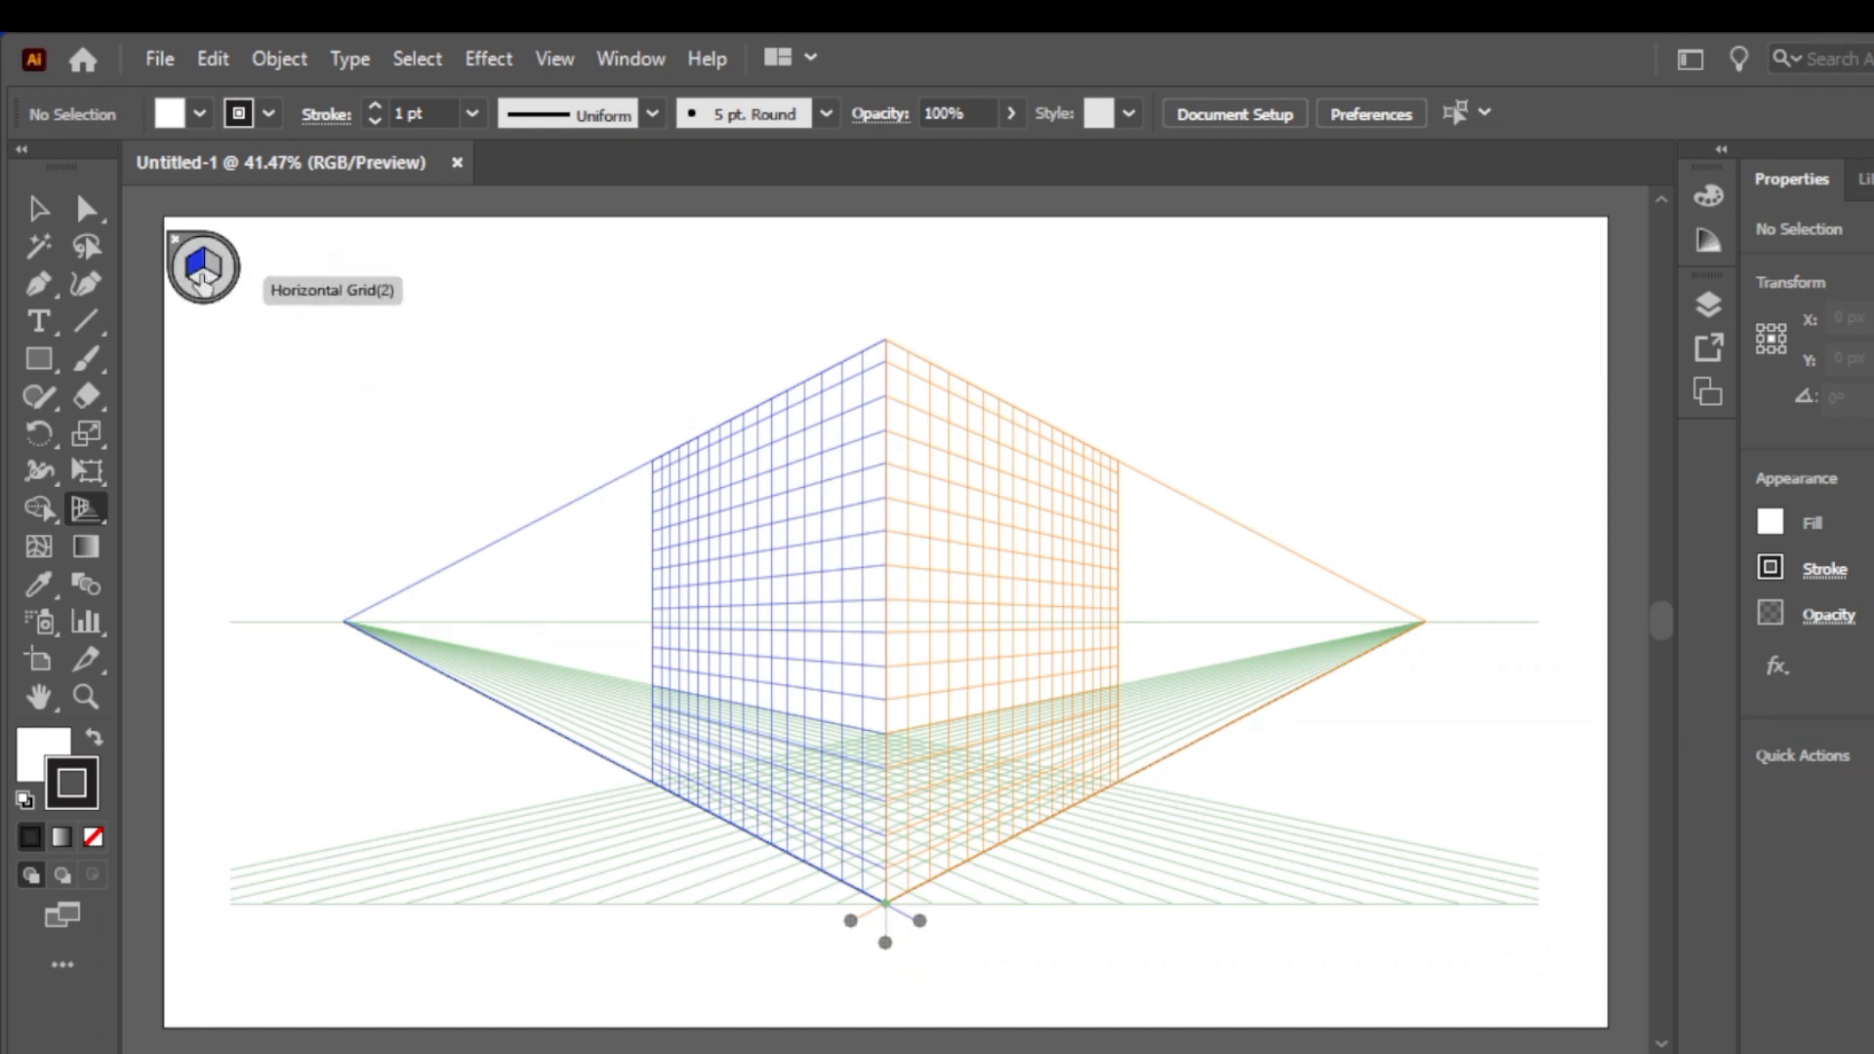
# Cycle the active perspective plane through the right and horizontal grids and return to the left grid
pyautogui.click(202, 273)
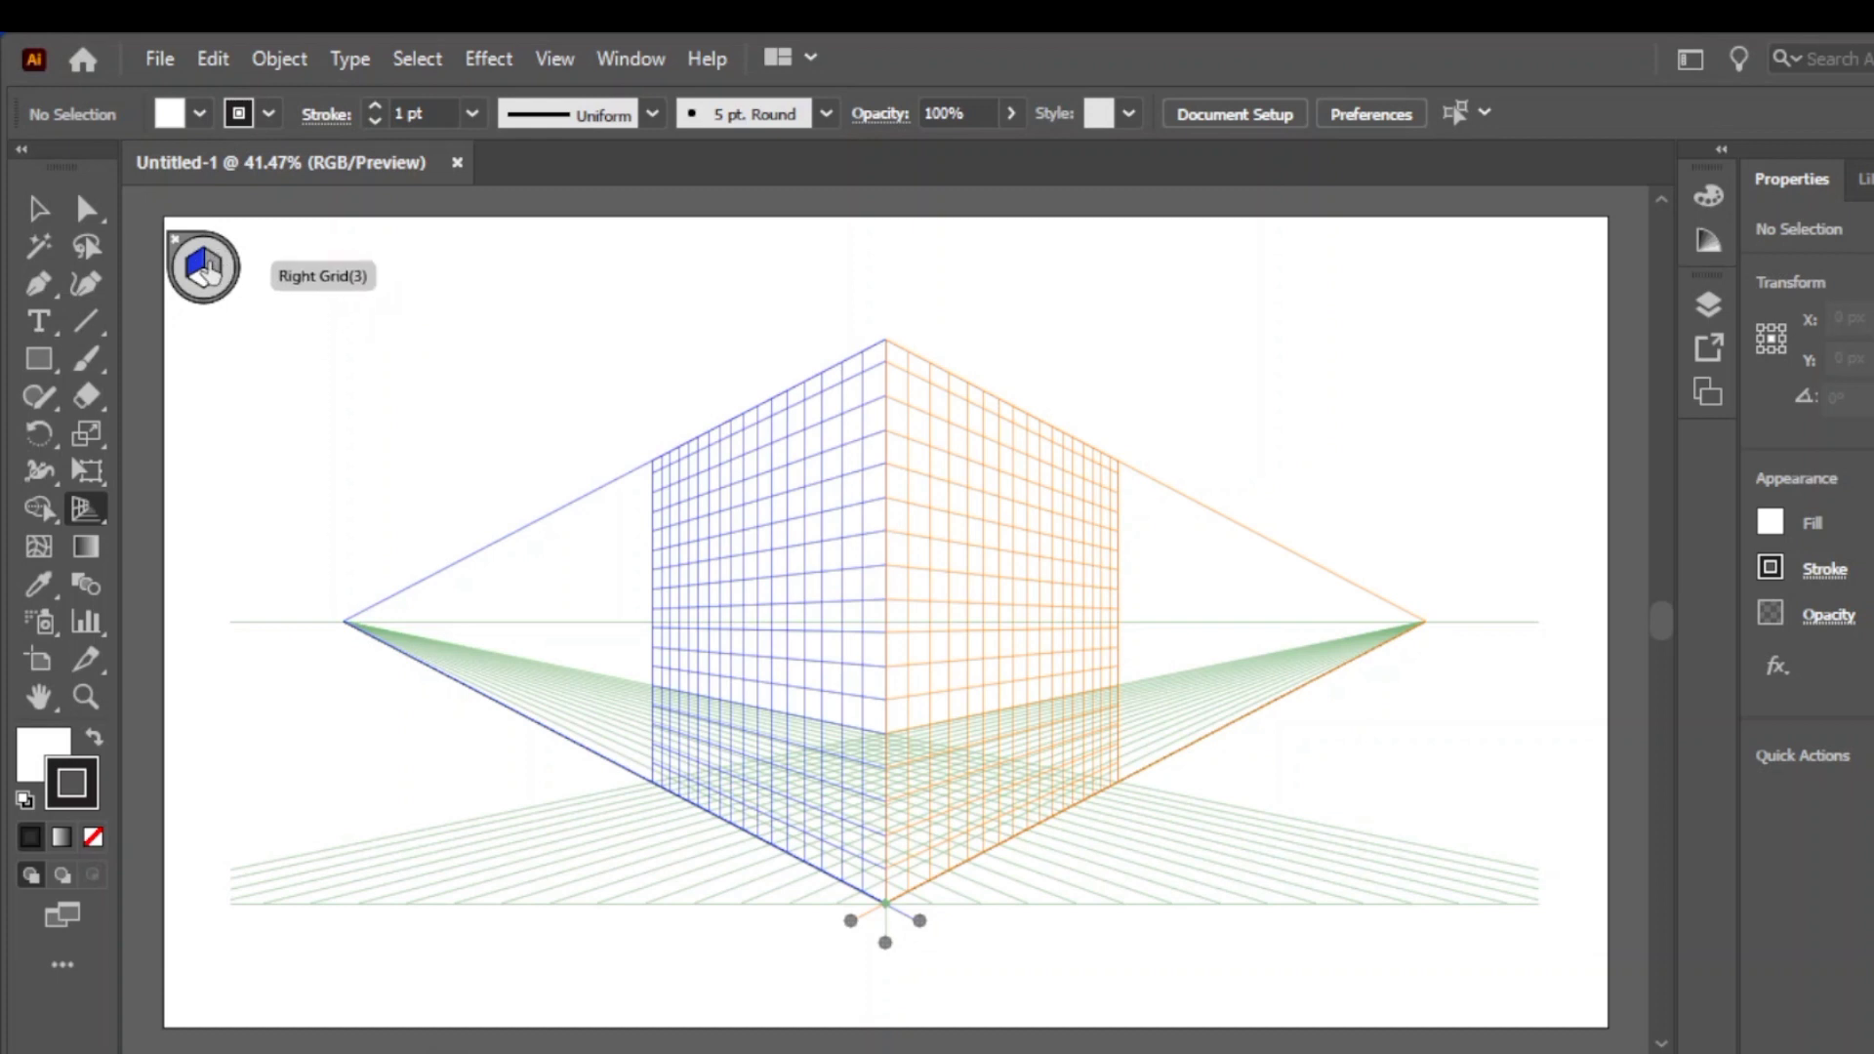
pyautogui.click(208, 262)
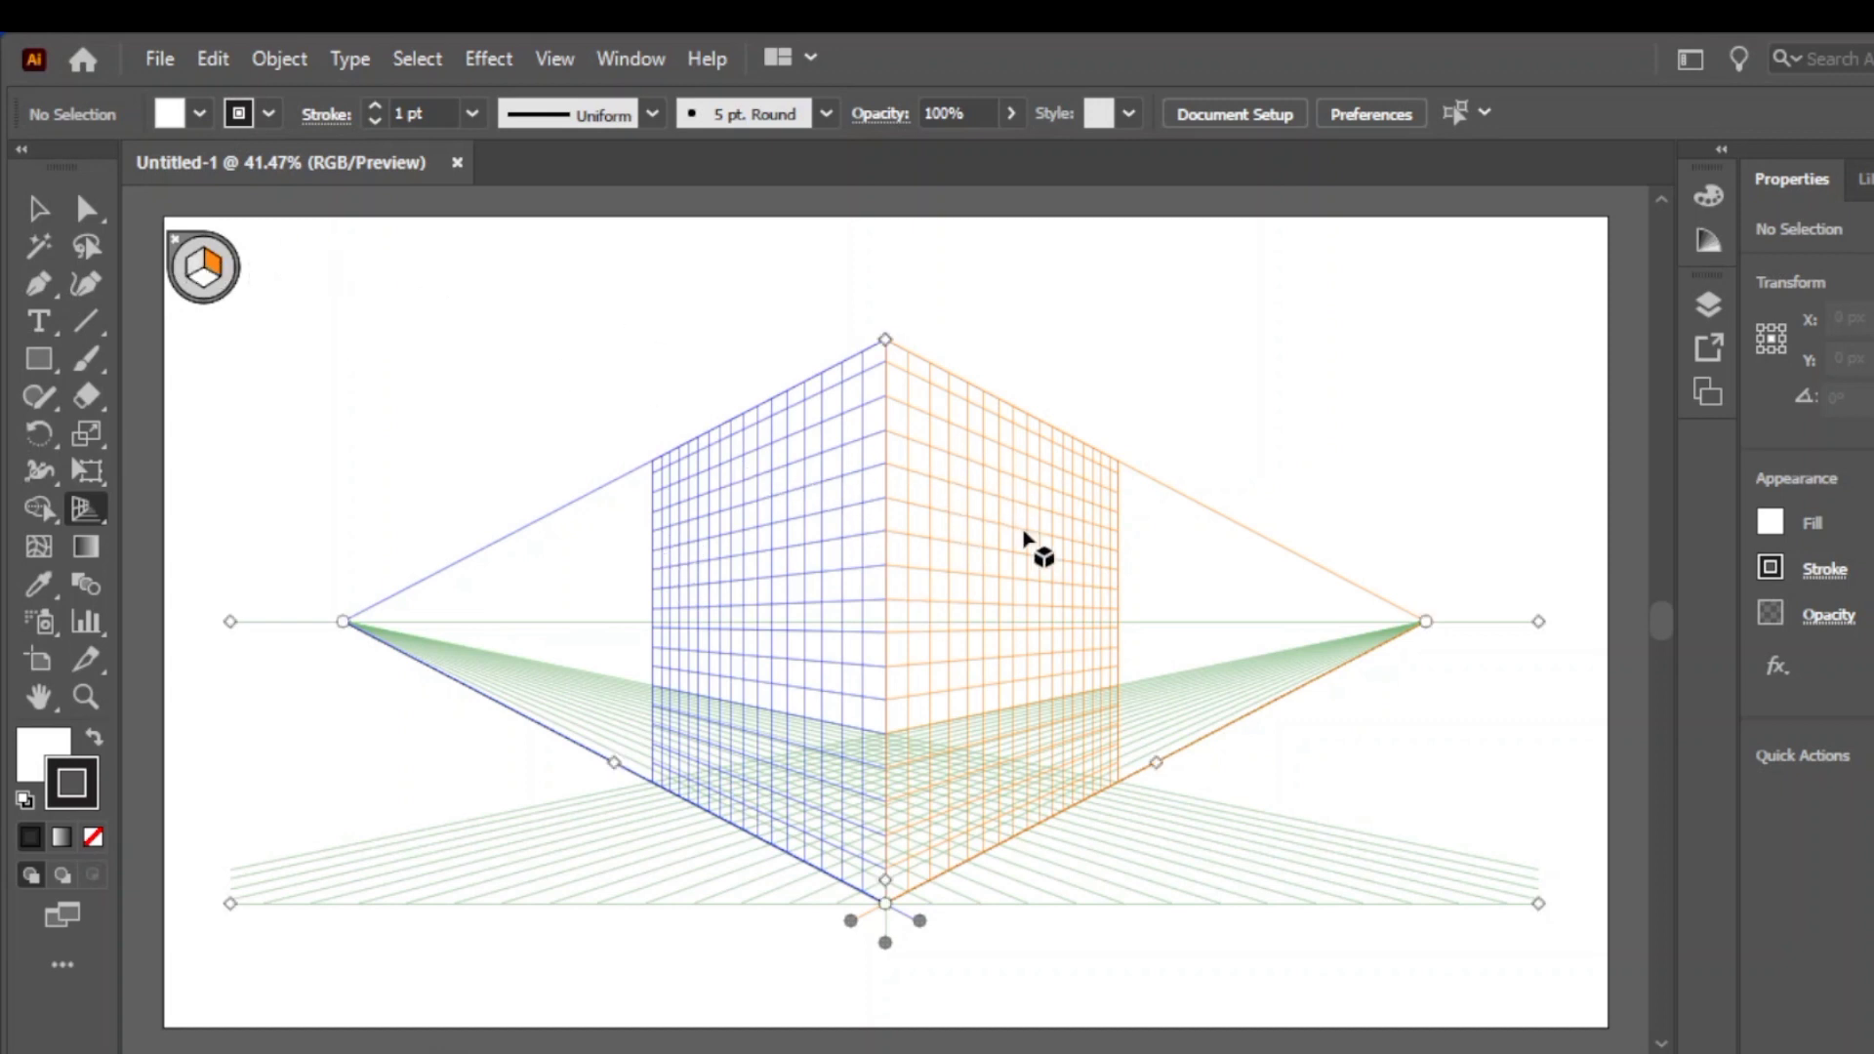
pyautogui.click(202, 283)
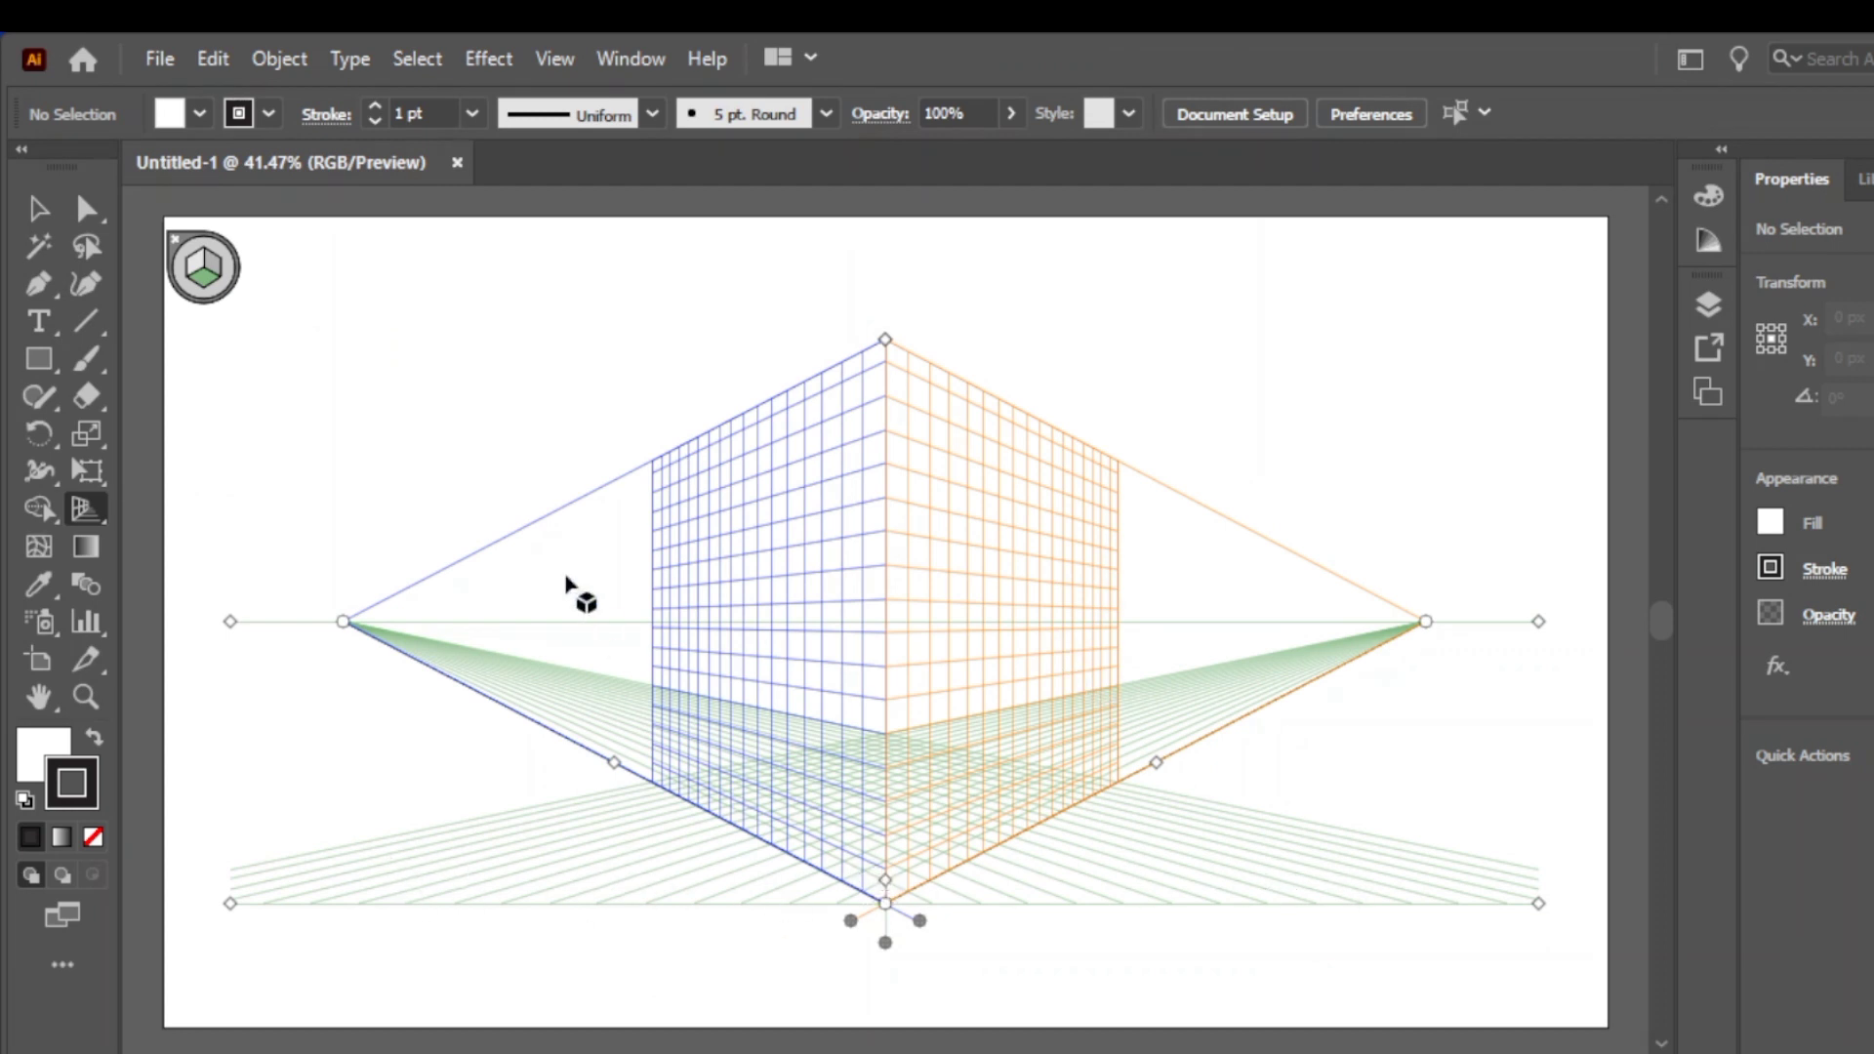
pyautogui.click(194, 268)
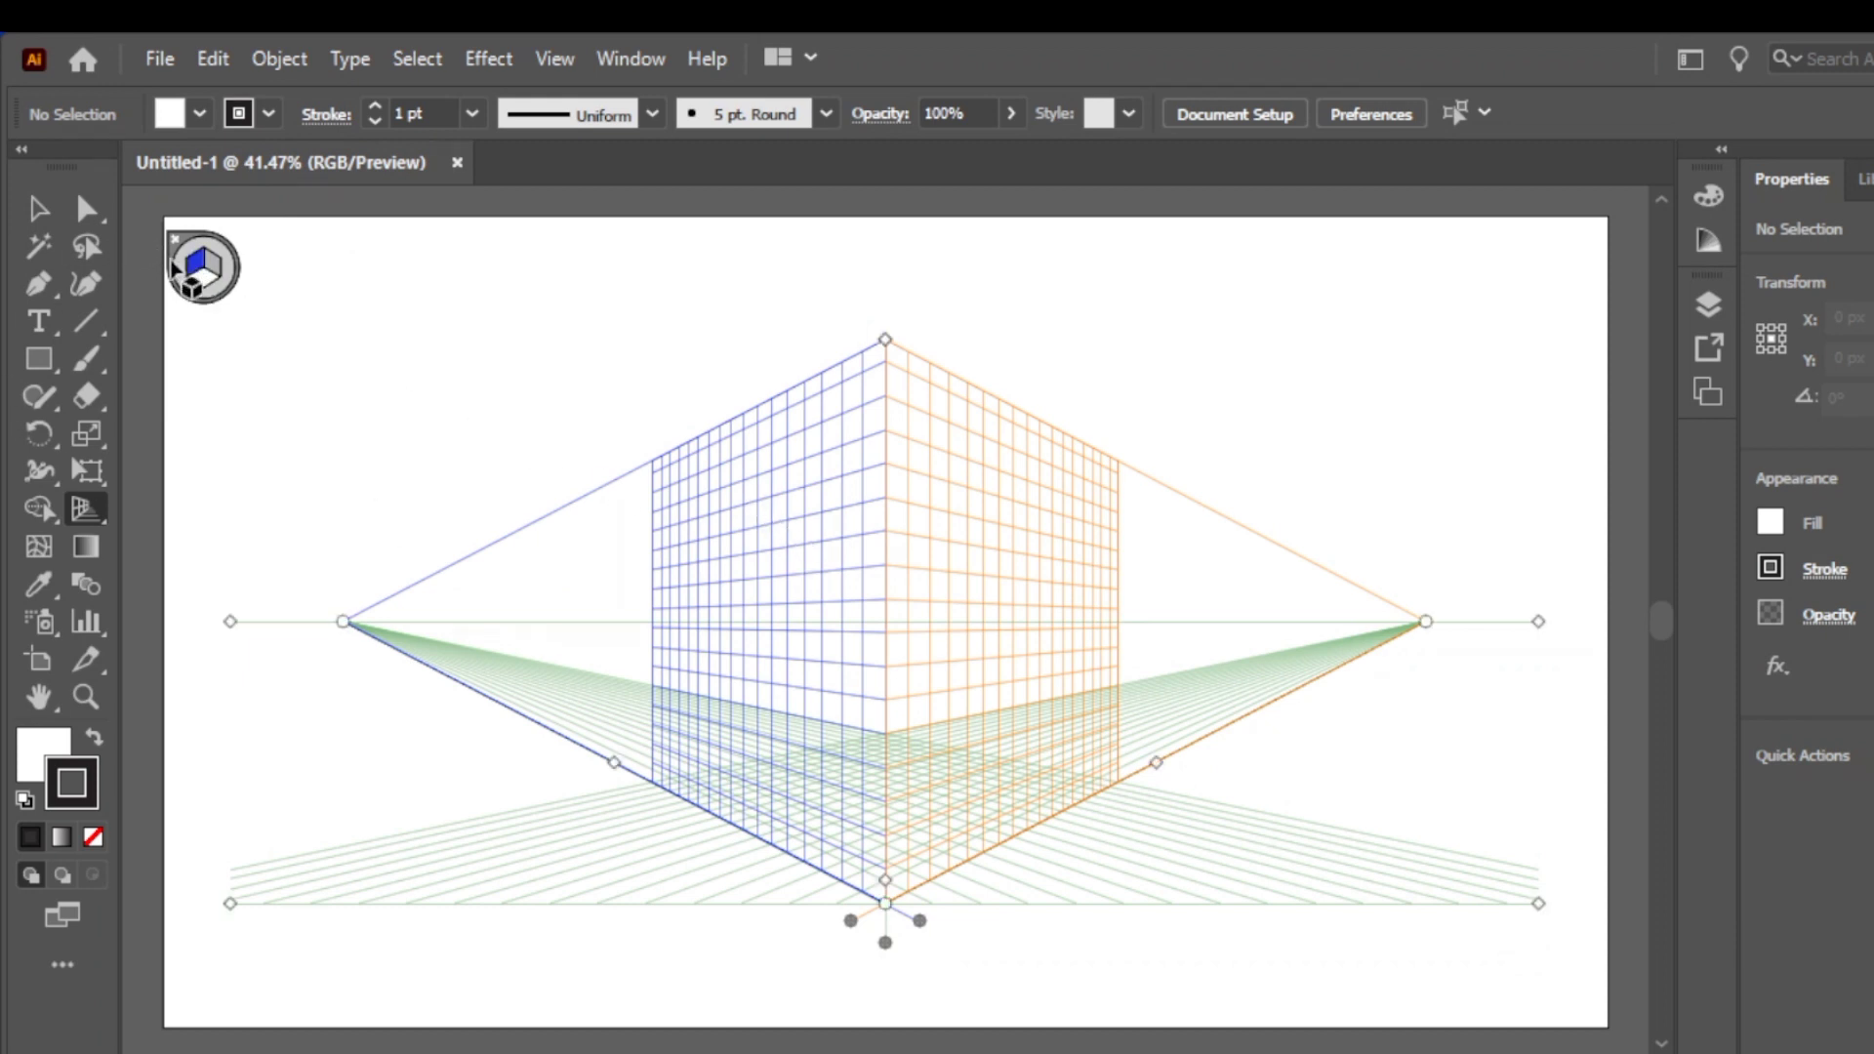
# Draw a rectangle on the left grid plane down to the grid's bottom corner and fill it with red D11818
pyautogui.click(33, 362)
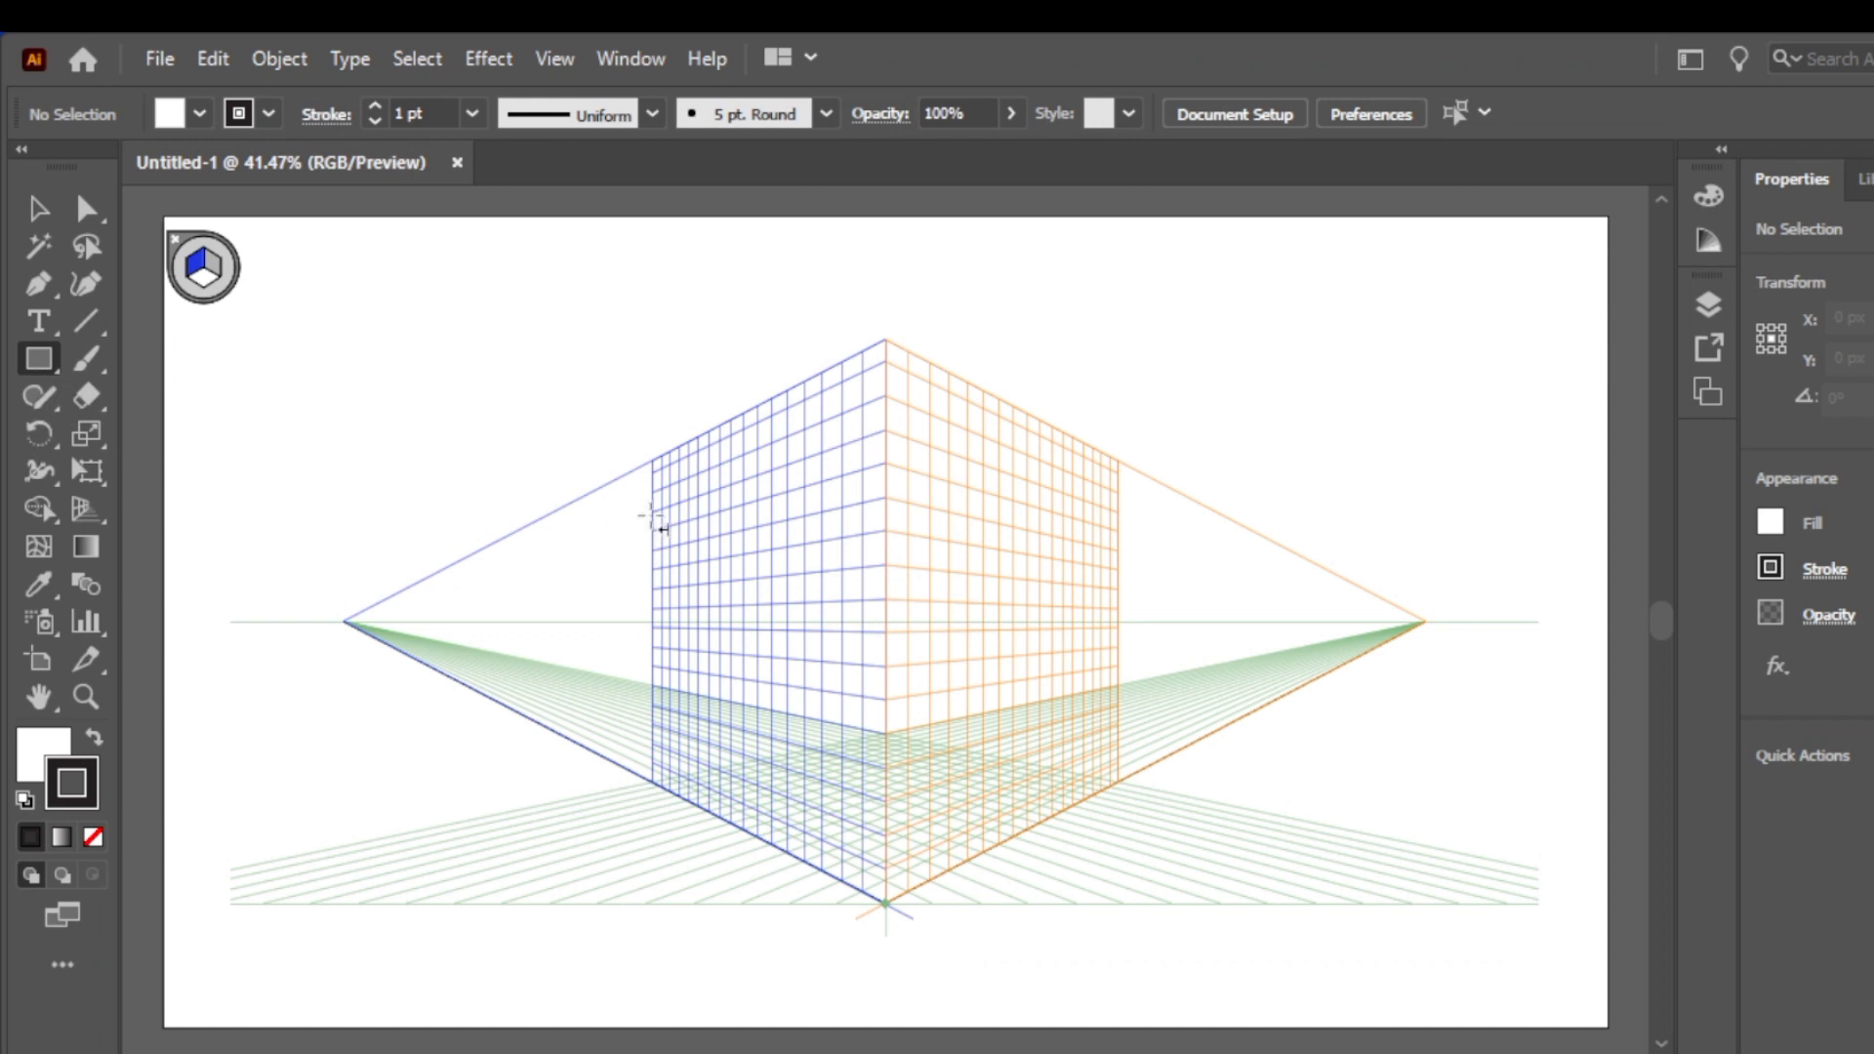
pyautogui.moveTo(652, 511); pyautogui.dragTo(885, 905)
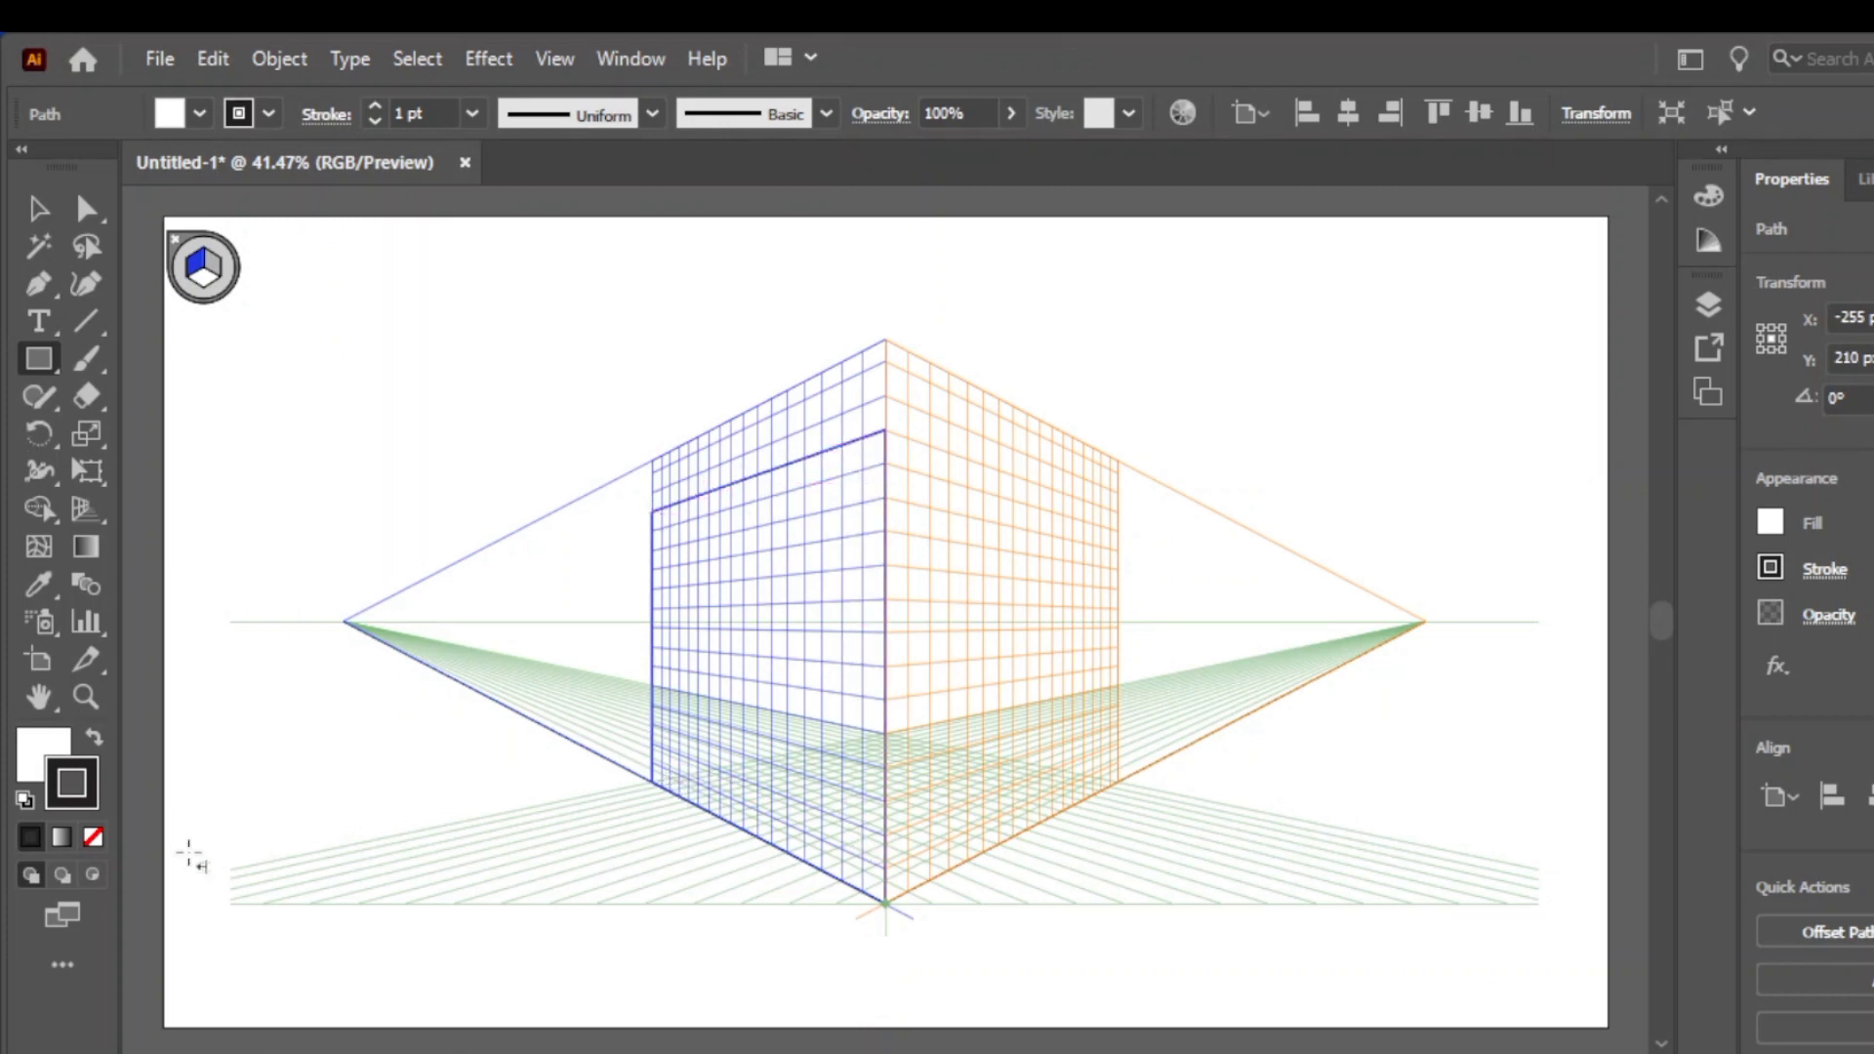
pyautogui.doubleClick(35, 753)
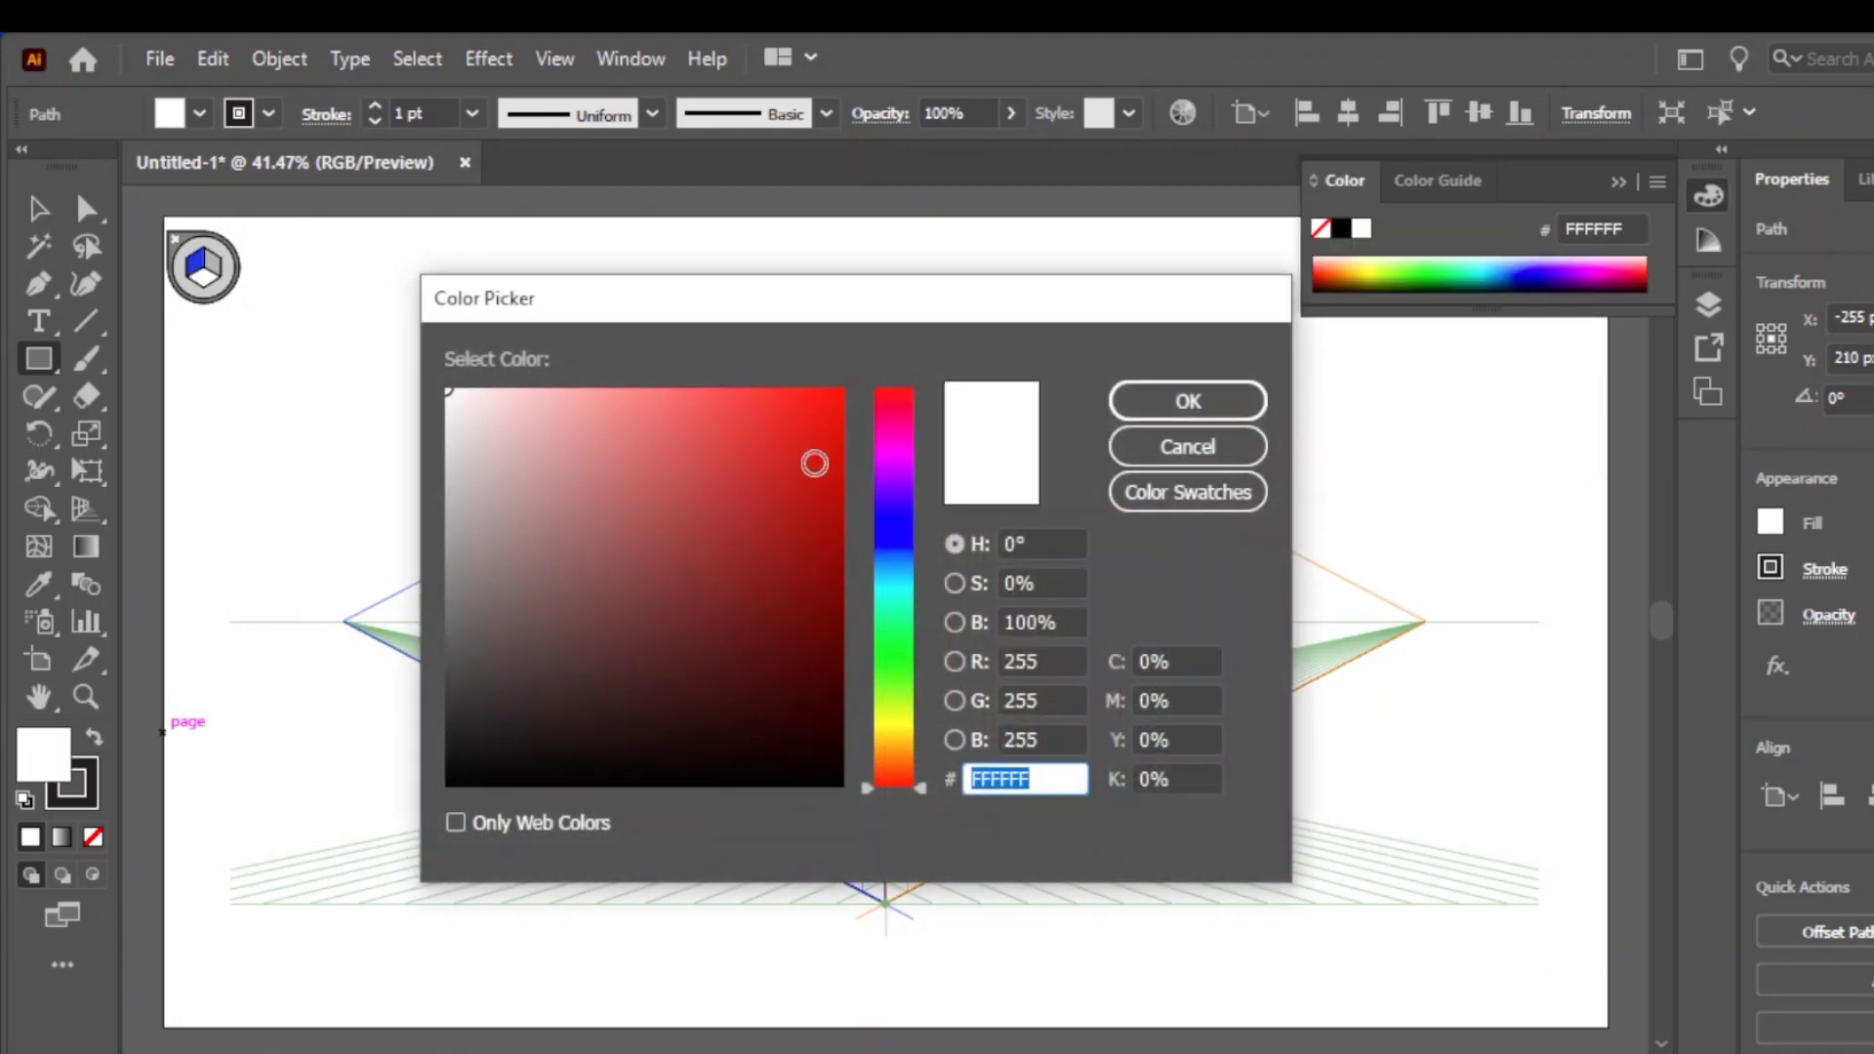
pyautogui.click(798, 460)
pyautogui.click(1188, 402)
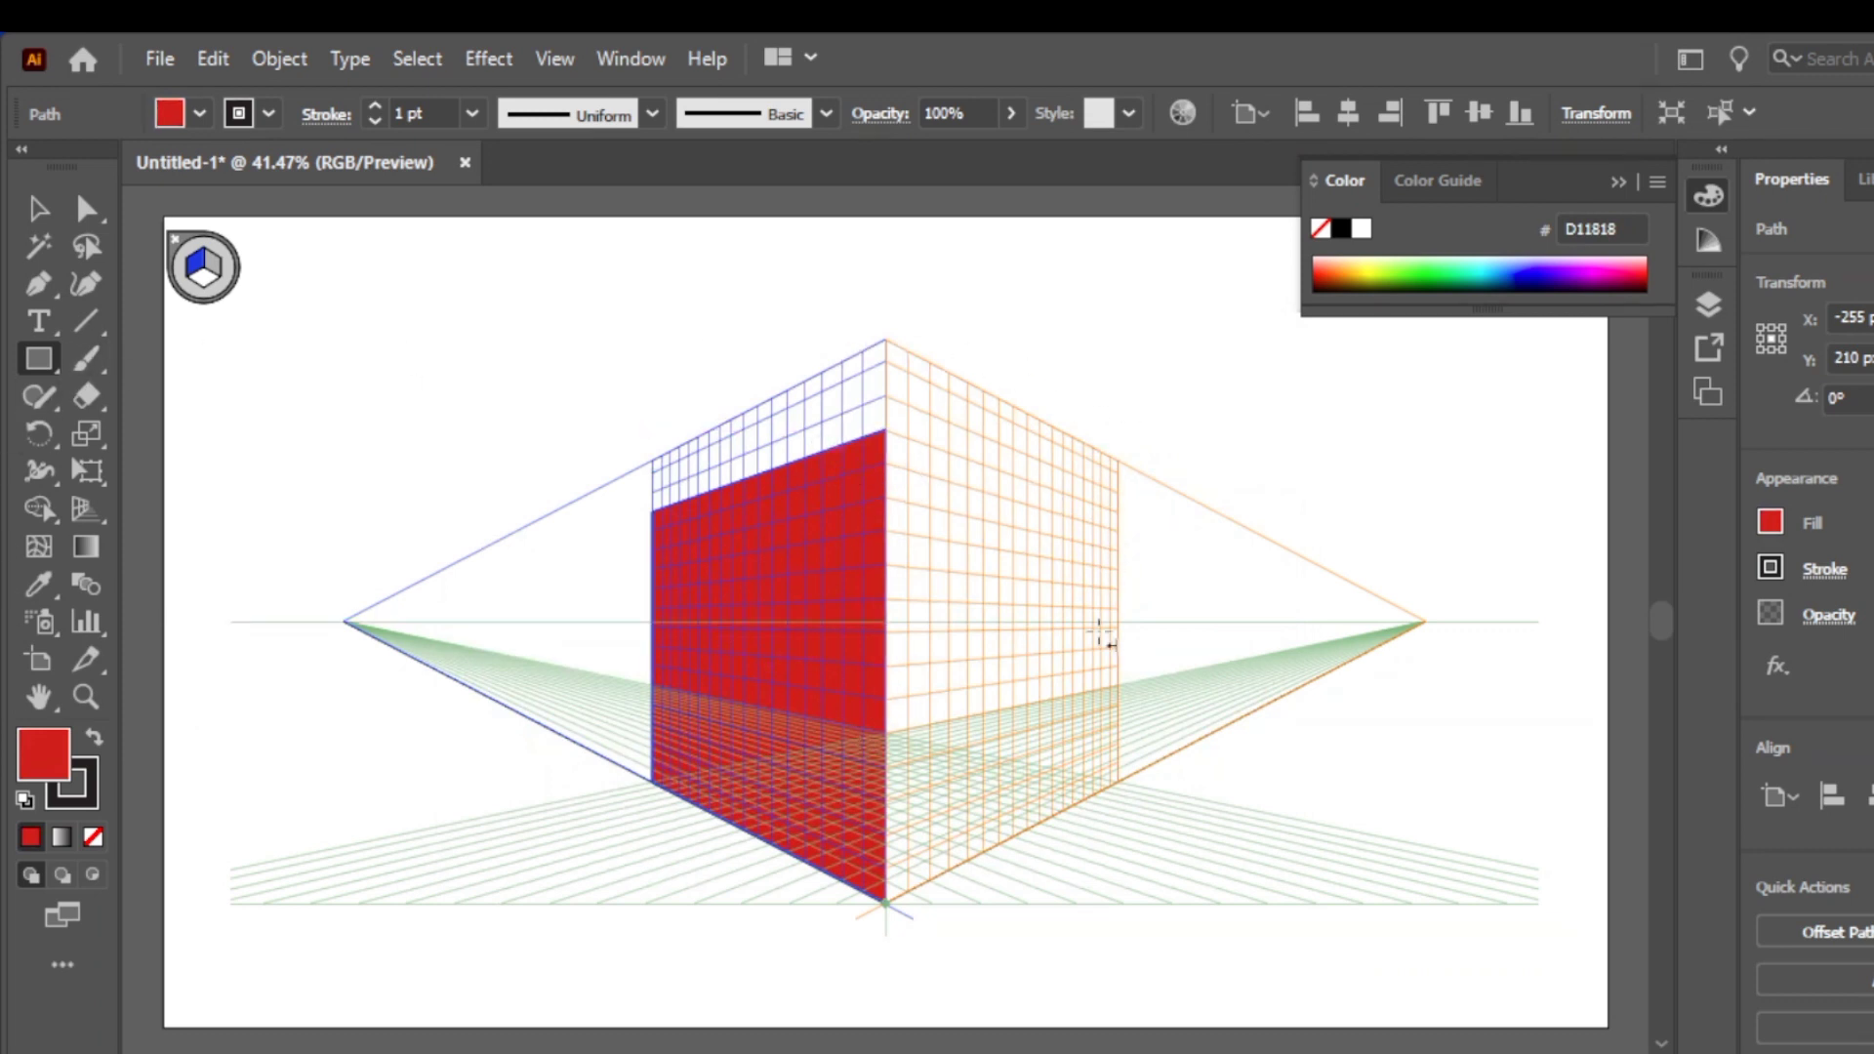
# Draw an adjoining rectangle of matching height on the right grid plane, fill it with lighter red D34F4F, and deselect it
pyautogui.click(215, 271)
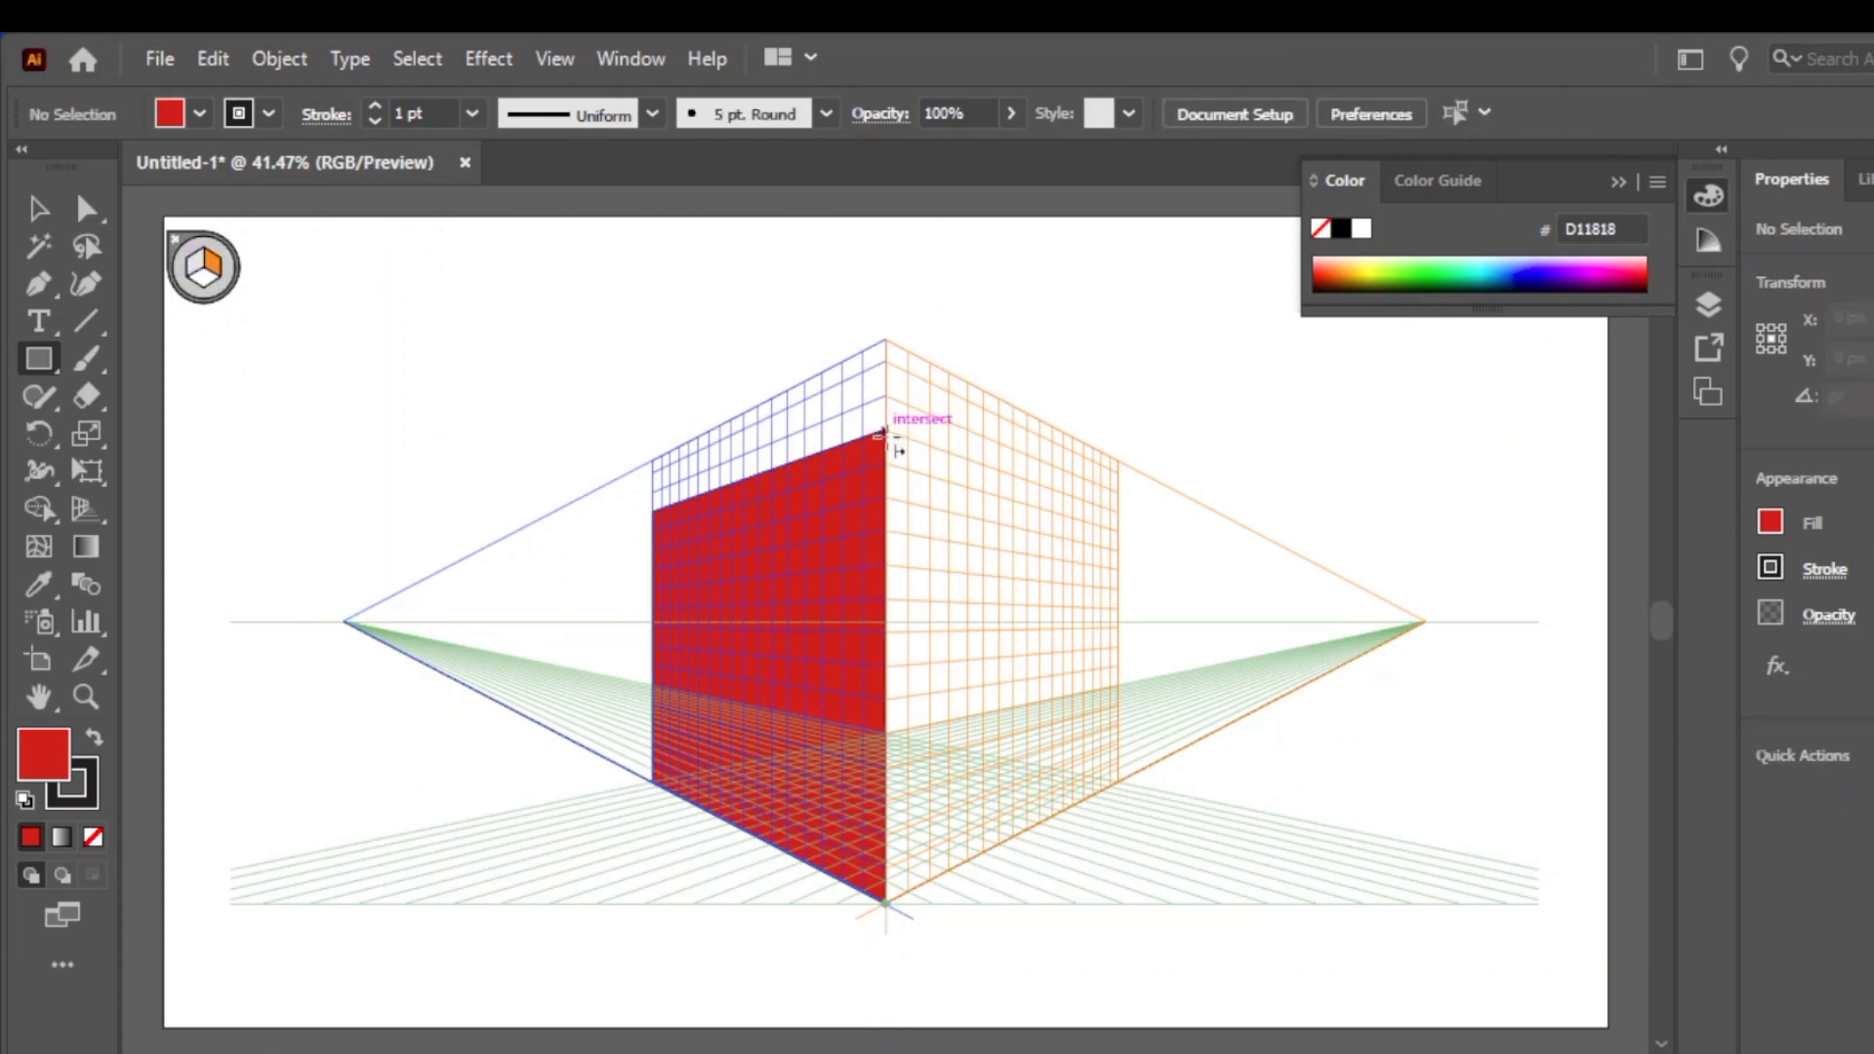
pyautogui.moveTo(885, 430)
pyautogui.mouseDown()
pyautogui.moveTo(1115, 635)
pyautogui.moveTo(1123, 784)
pyautogui.mouseUp()
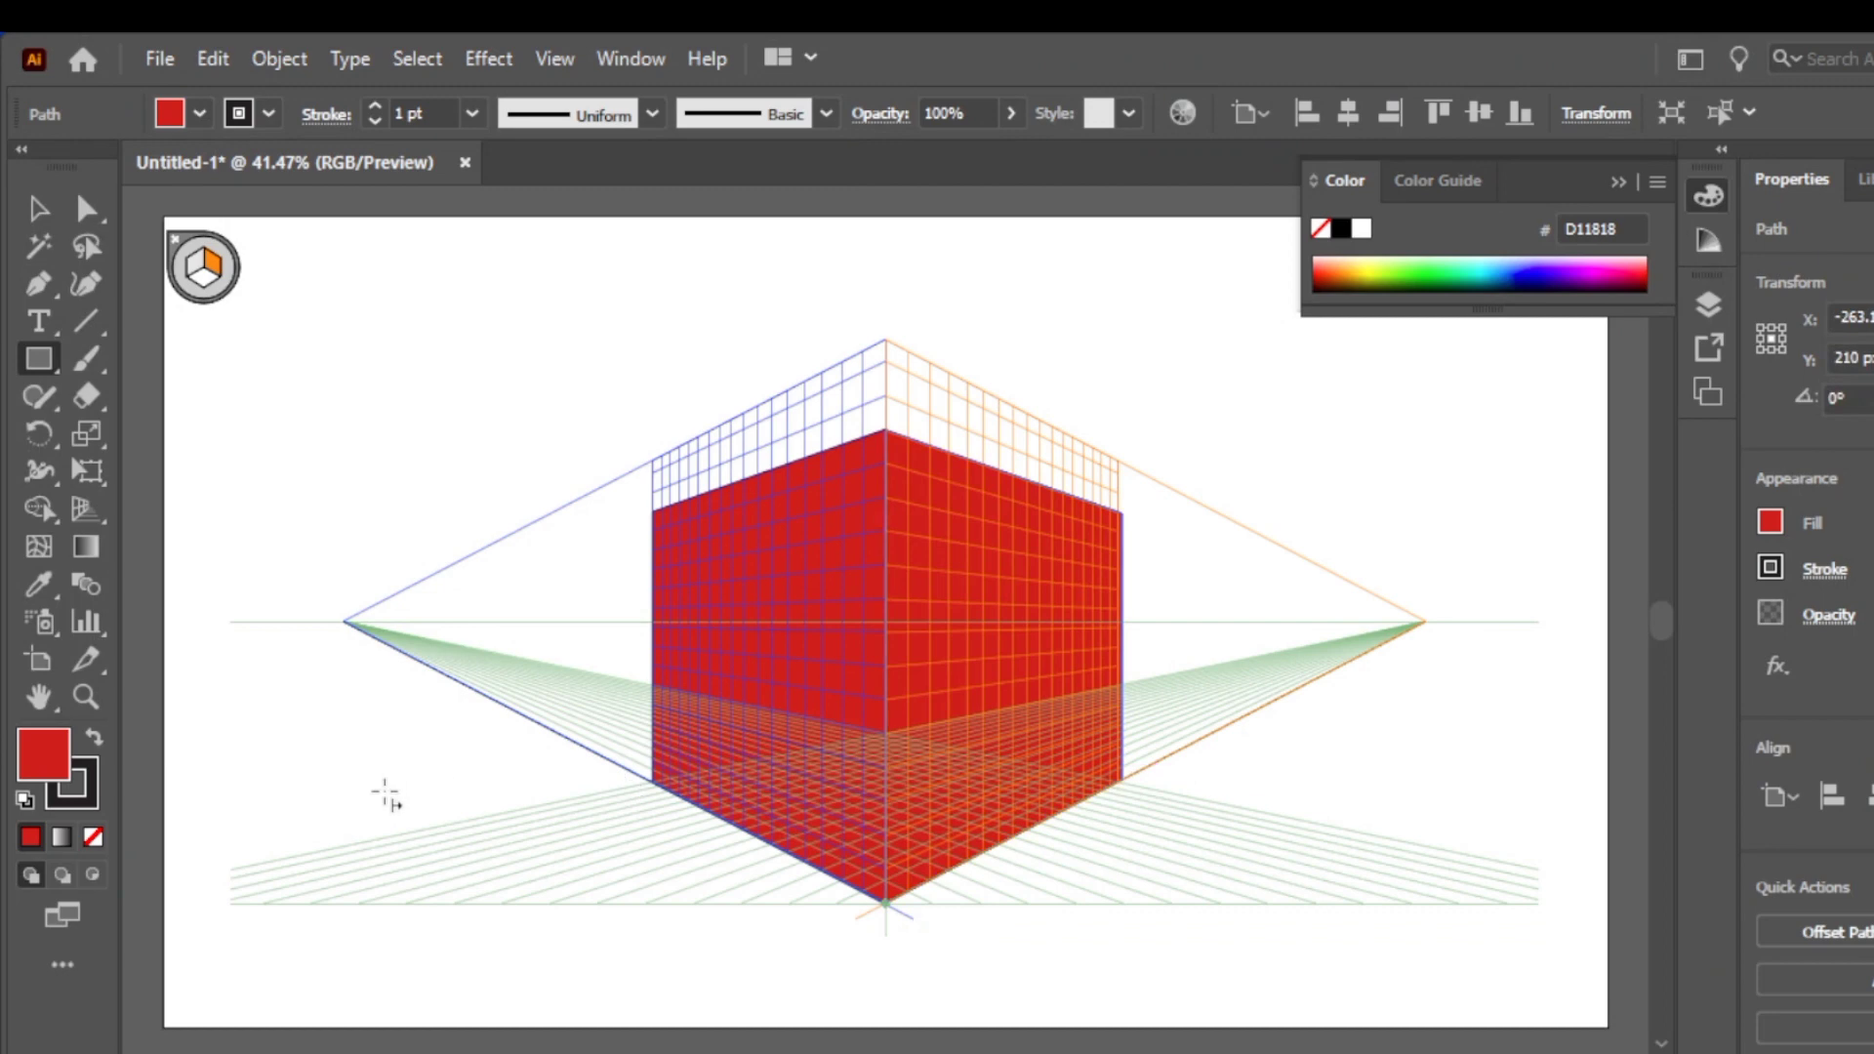
pyautogui.doubleClick(39, 759)
pyautogui.moveTo(690, 452); pyautogui.dragTo(700, 455)
pyautogui.click(1132, 405)
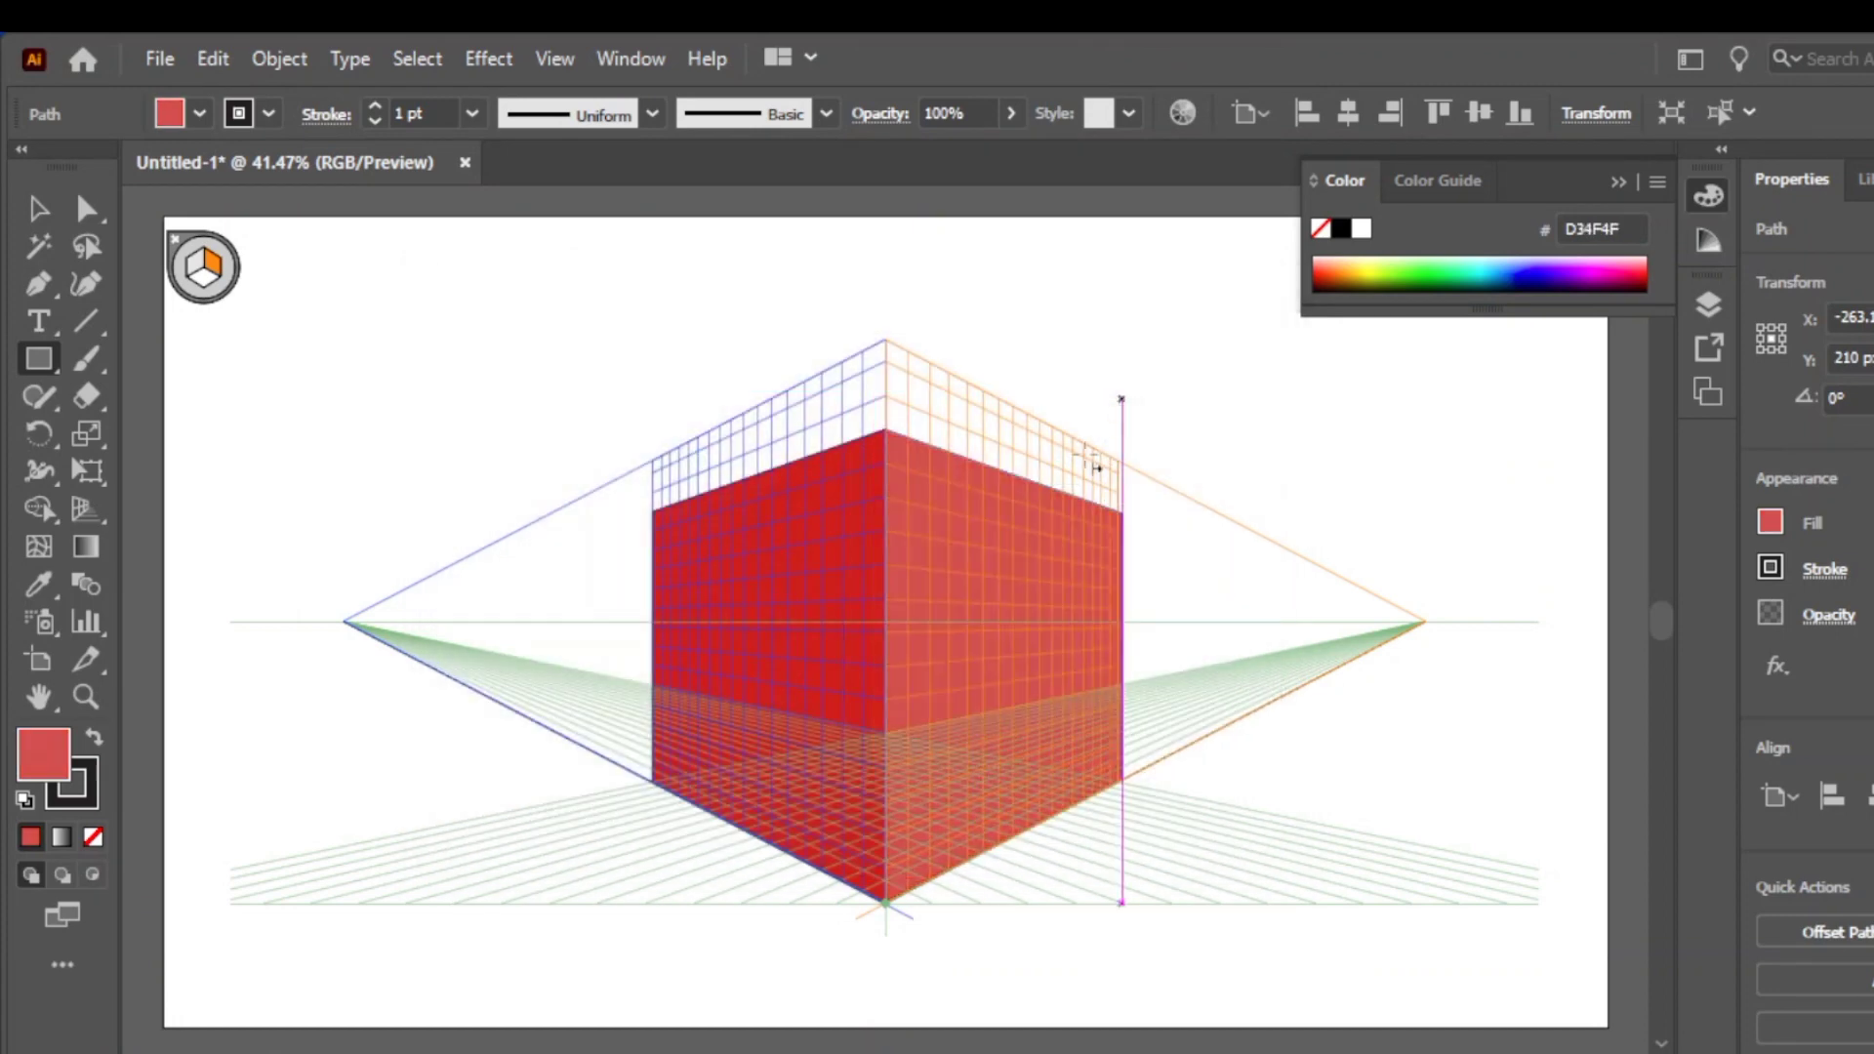
pyautogui.click(39, 208)
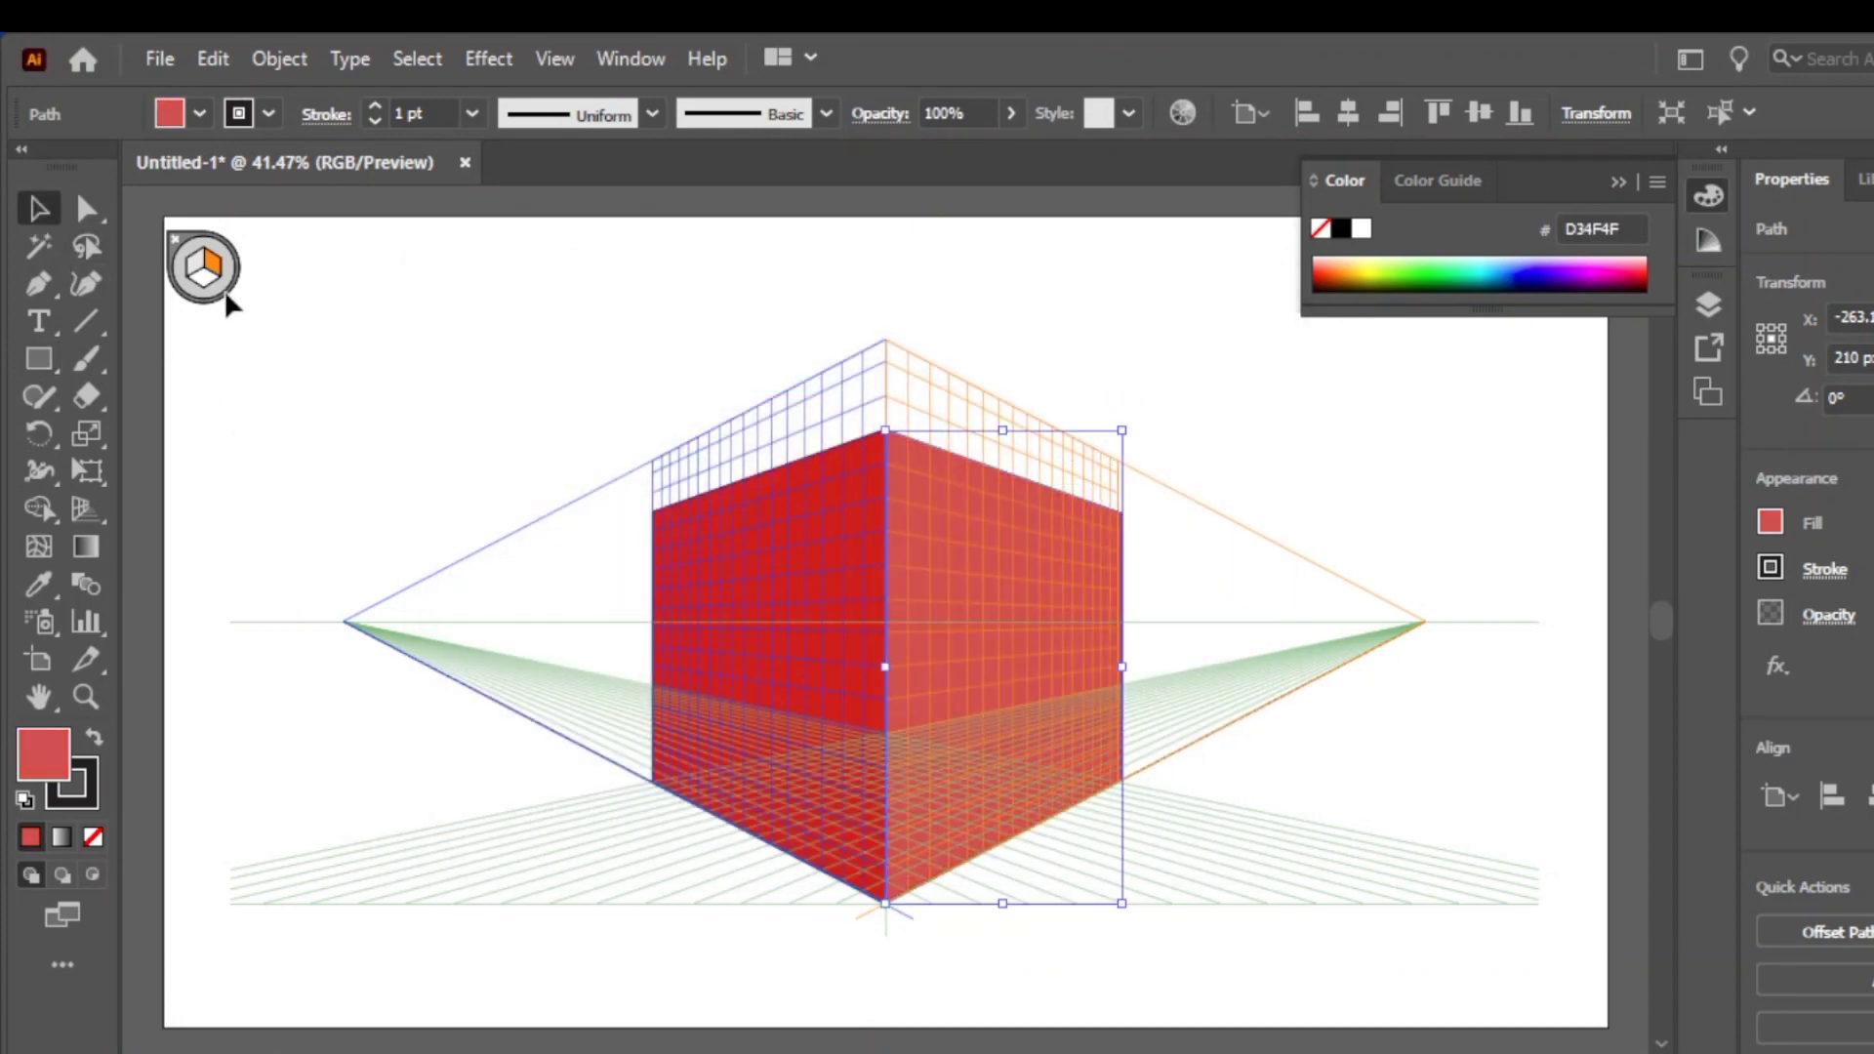
pyautogui.click(466, 400)
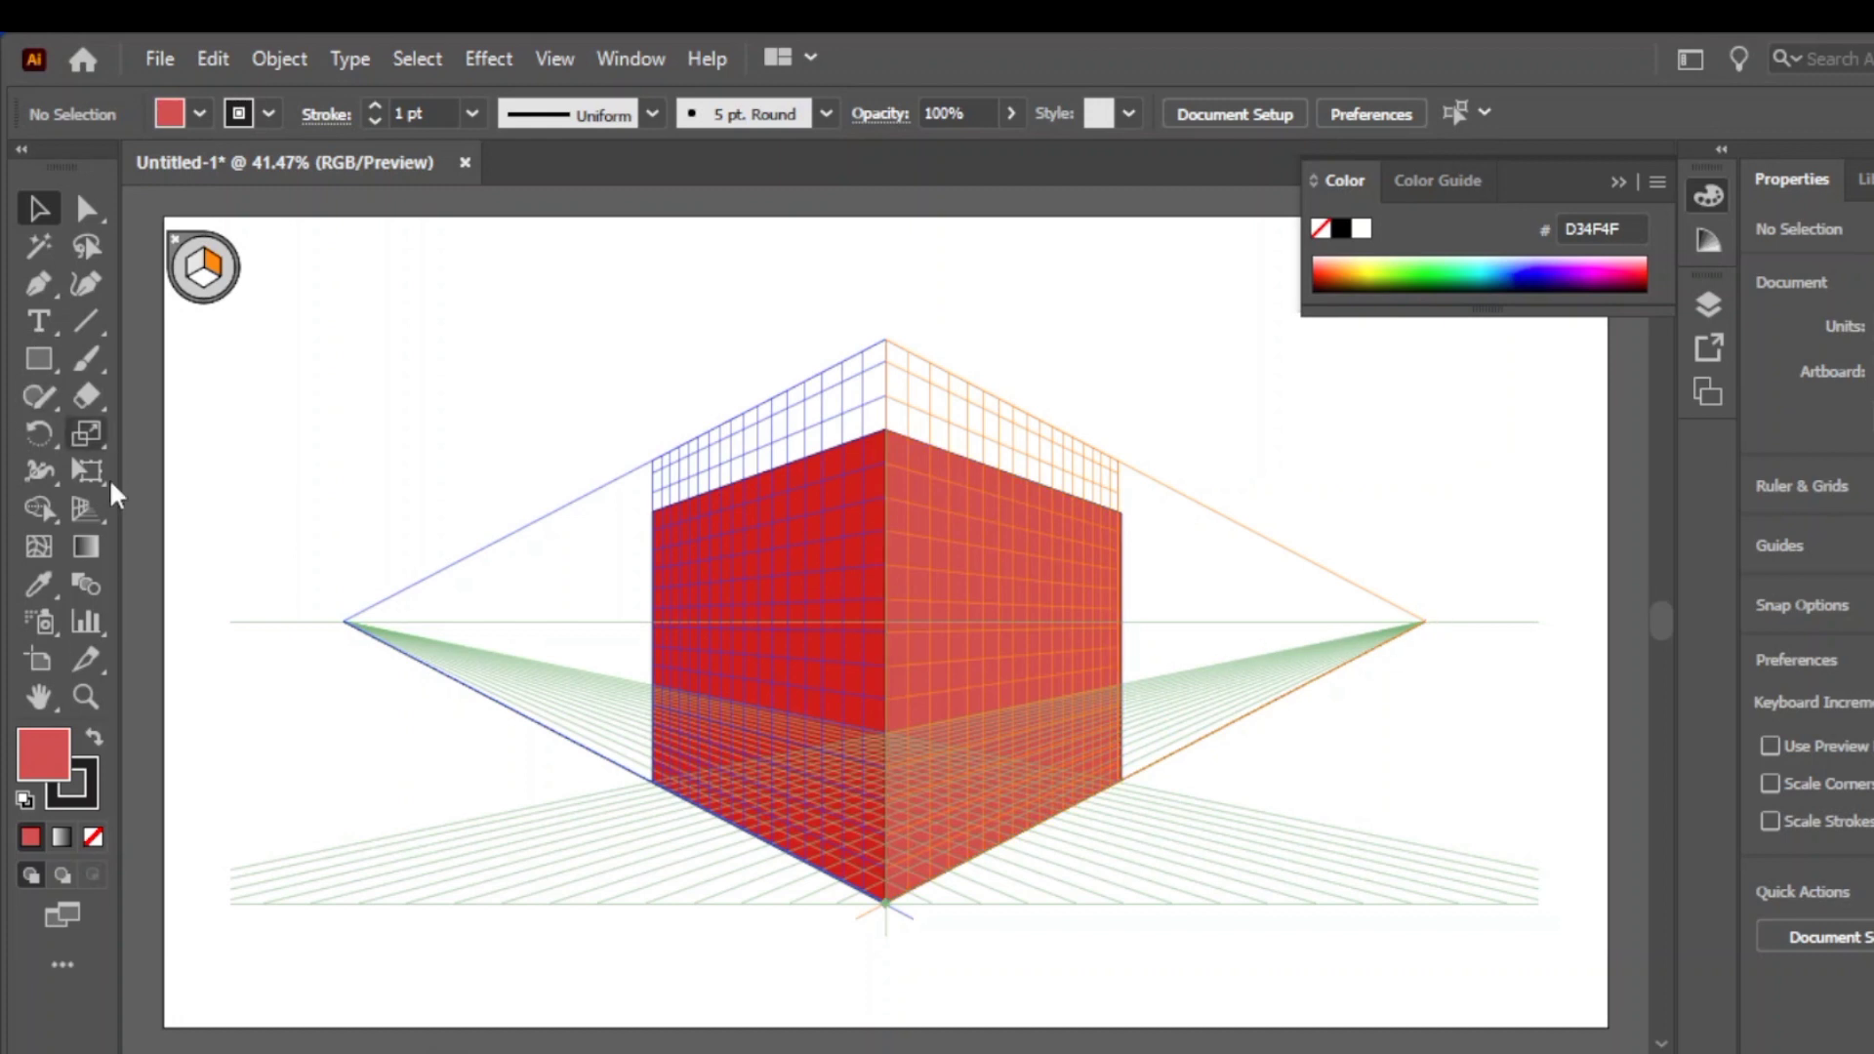
# Select the right wall with the Perspective Selection tool and try to shift the horizontal grid plane upward
pyautogui.click(86, 505)
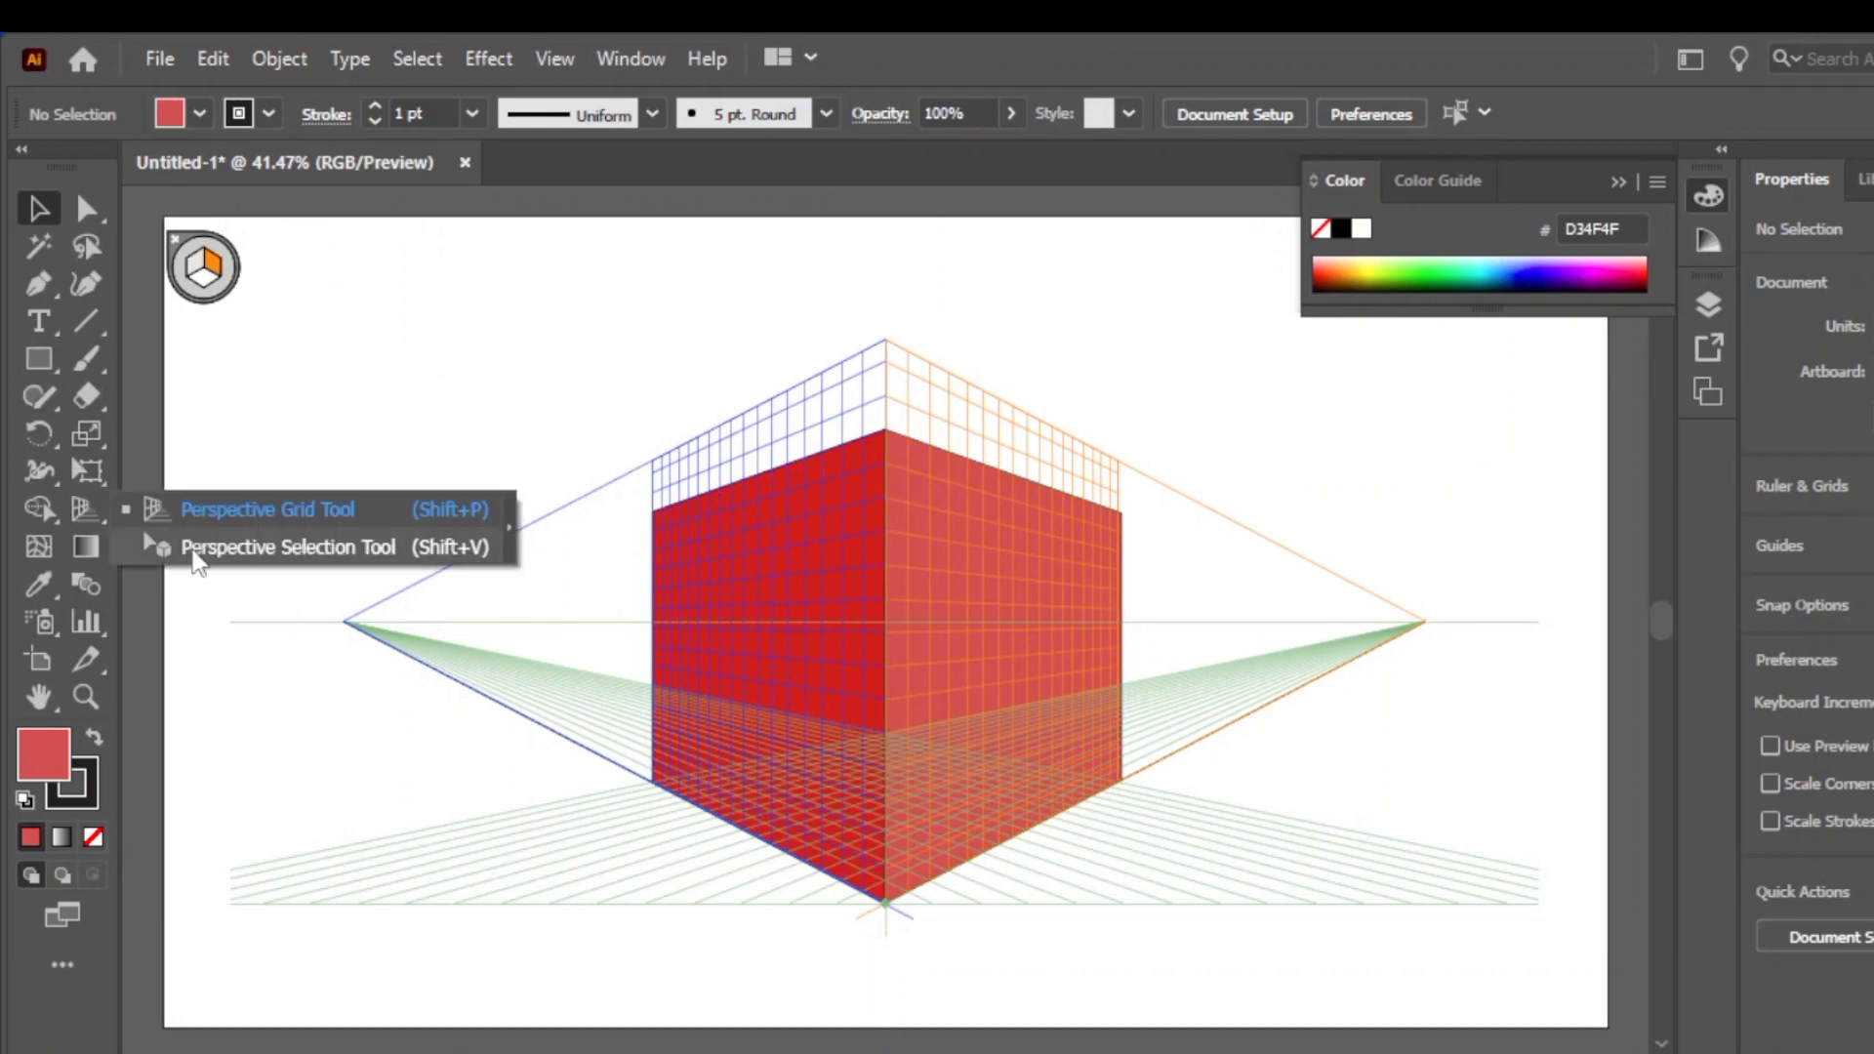
pyautogui.click(195, 559)
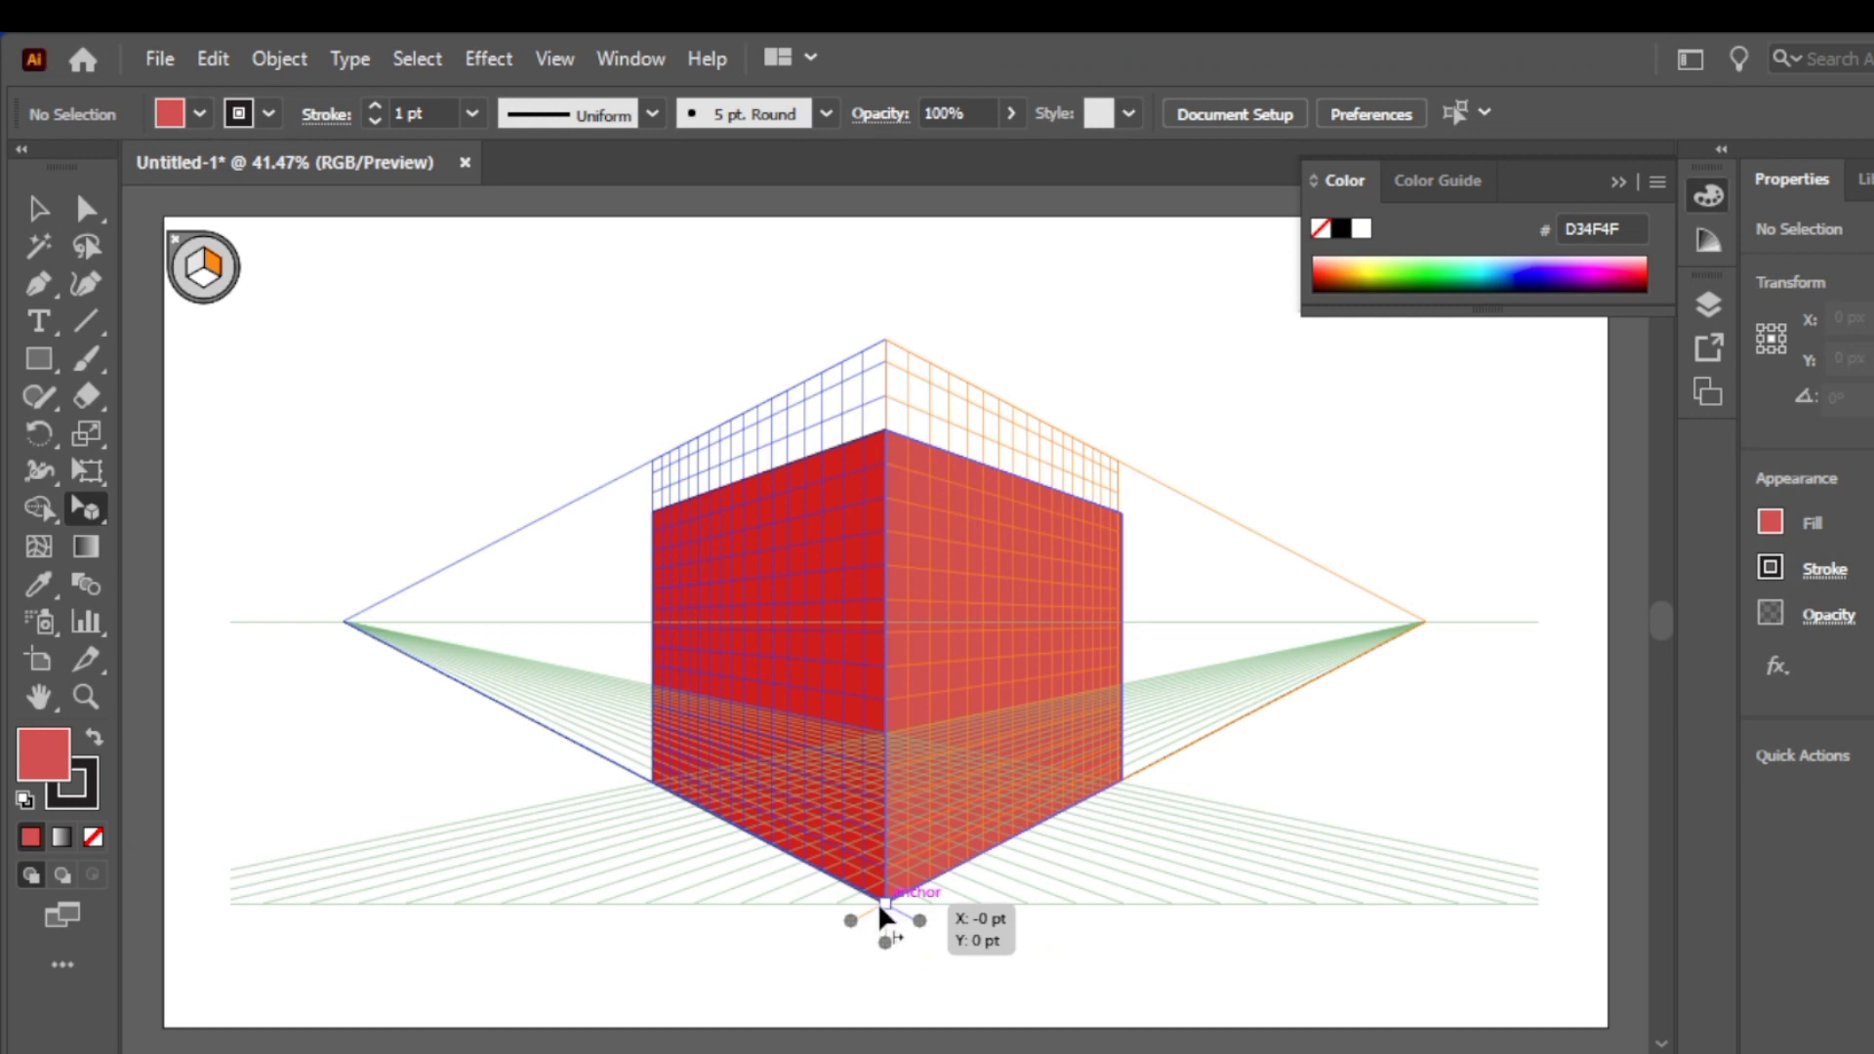
pyautogui.moveTo(881, 903)
pyautogui.mouseDown()
pyautogui.moveTo(882, 965)
pyautogui.moveTo(887, 918)
pyautogui.mouseUp()
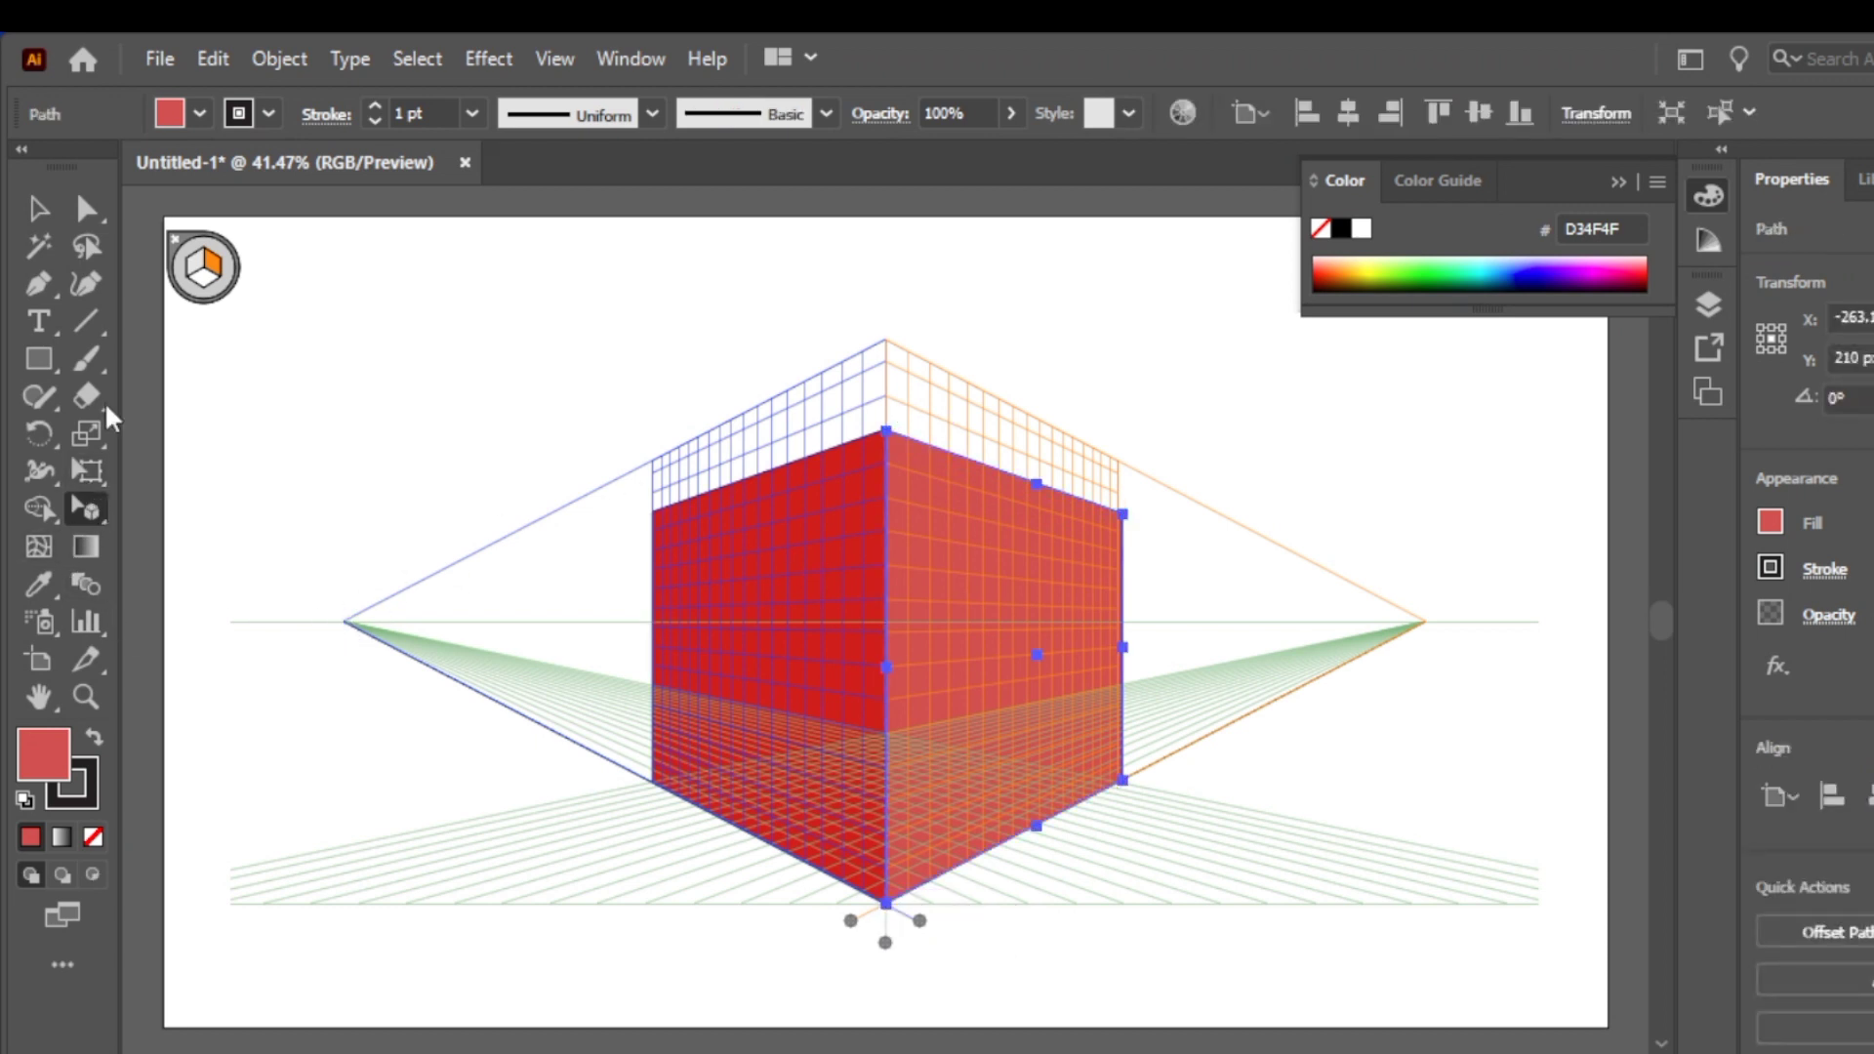
pyautogui.click(200, 276)
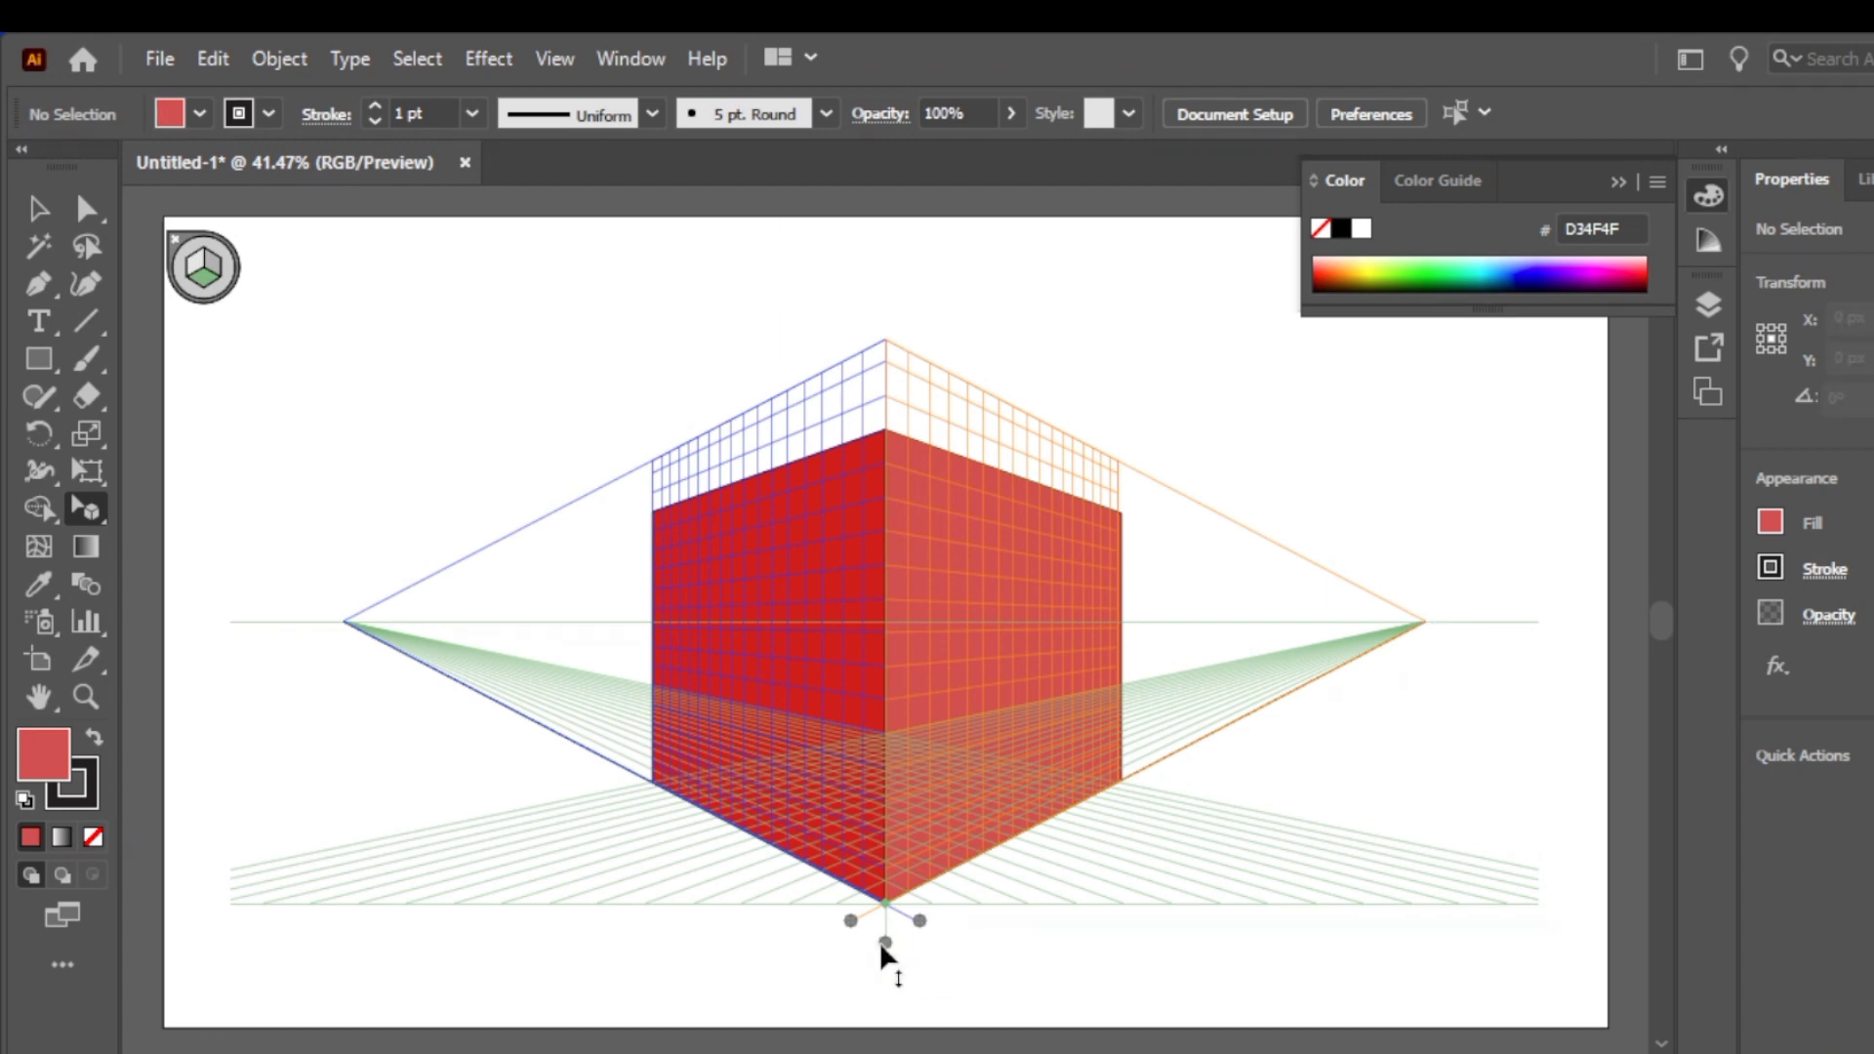
pyautogui.moveTo(884, 943); pyautogui.dragTo(902, 867)
# Raise the grid's horizon line slightly and move the left vanishing point farther outward with the Perspective Grid tool
pyautogui.hotkey('shift', 'p')
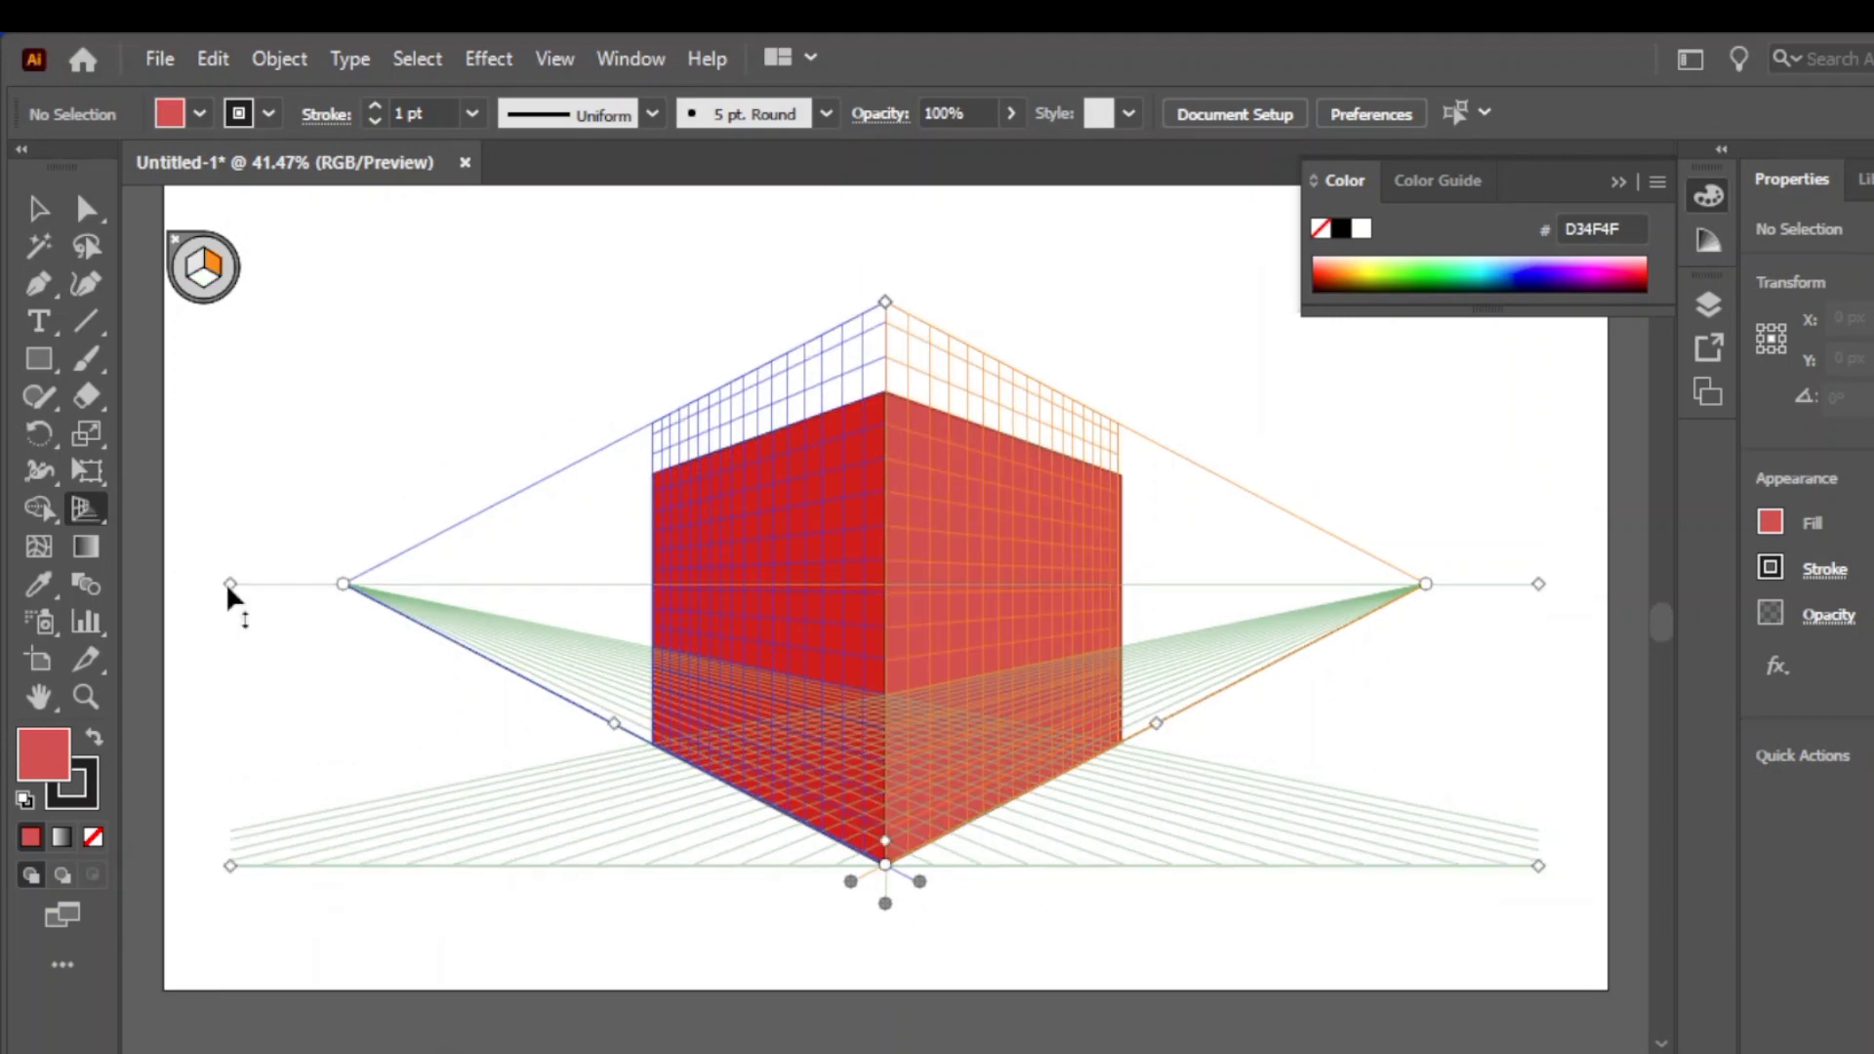
pyautogui.moveTo(225, 583); pyautogui.dragTo(174, 576)
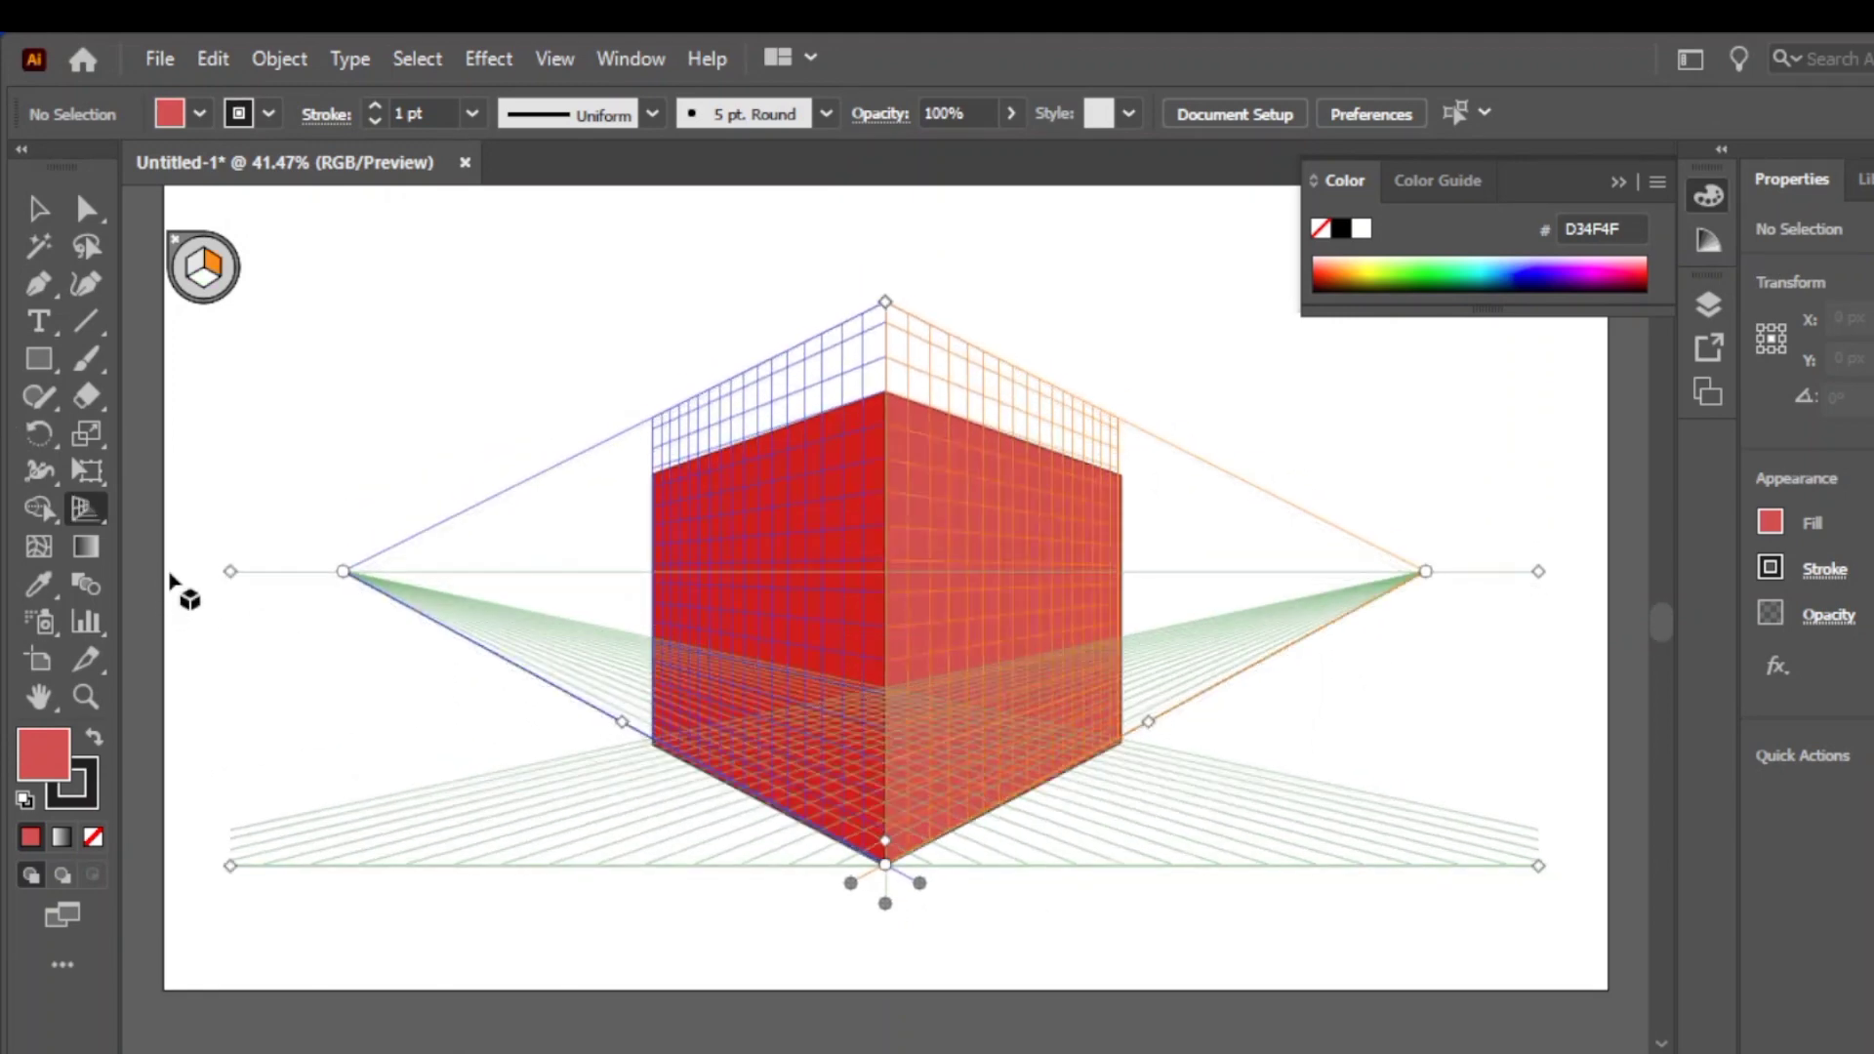
pyautogui.moveTo(344, 571); pyautogui.dragTo(309, 601)
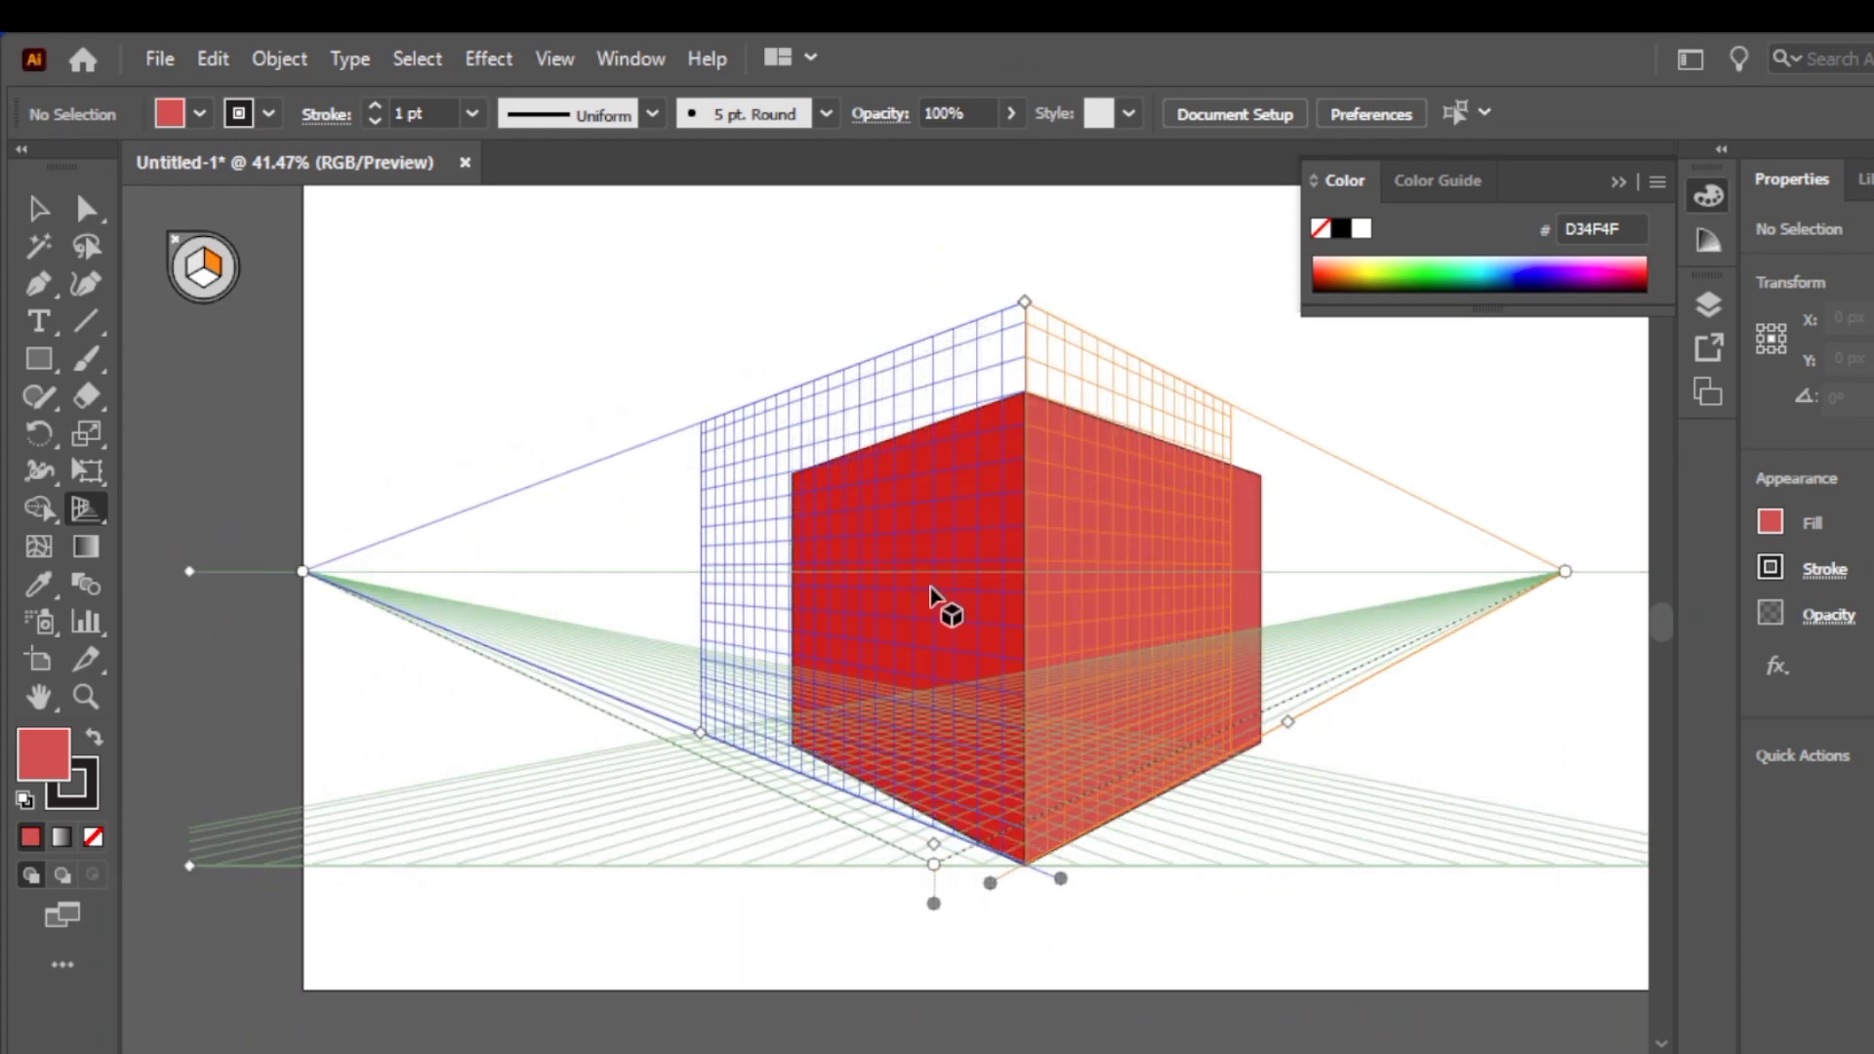
# Select the left red wall and stretch its outer side to the outer edge of the left grid
pyautogui.press('v')
pyautogui.click(935, 621)
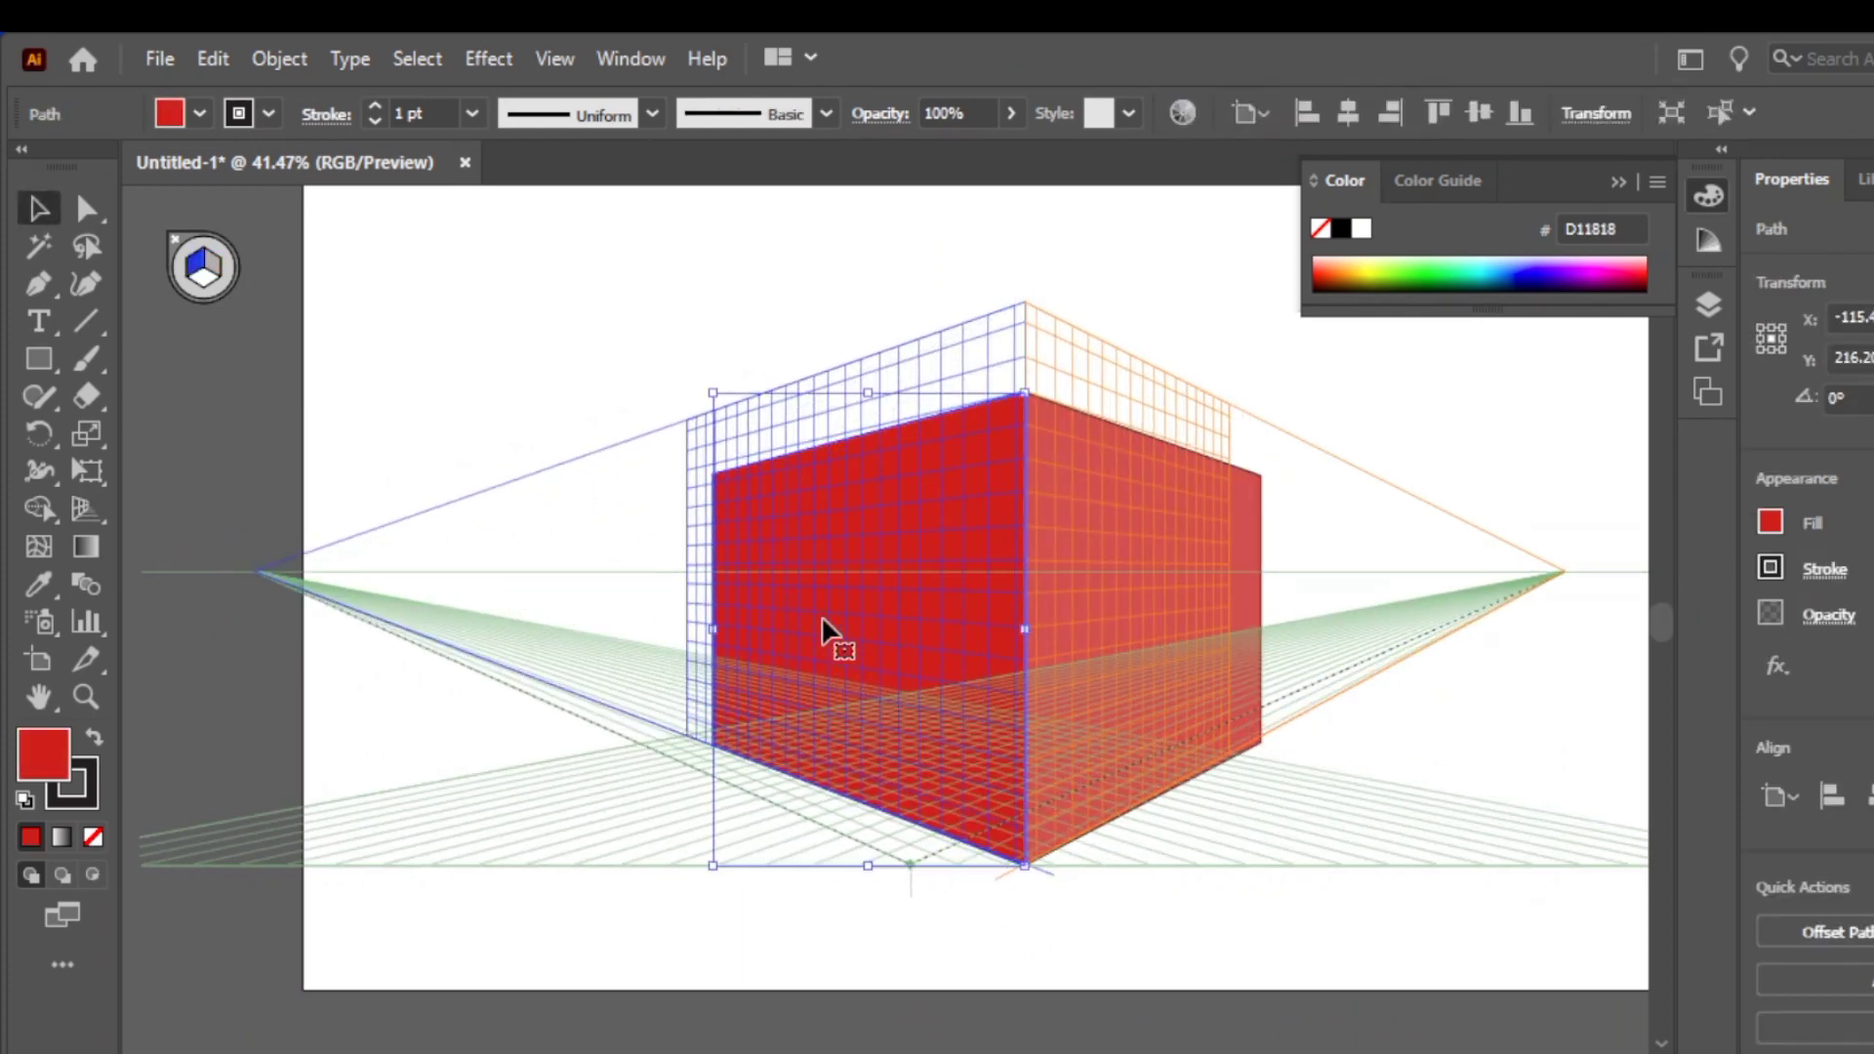
pyautogui.moveTo(699, 630); pyautogui.dragTo(691, 636)
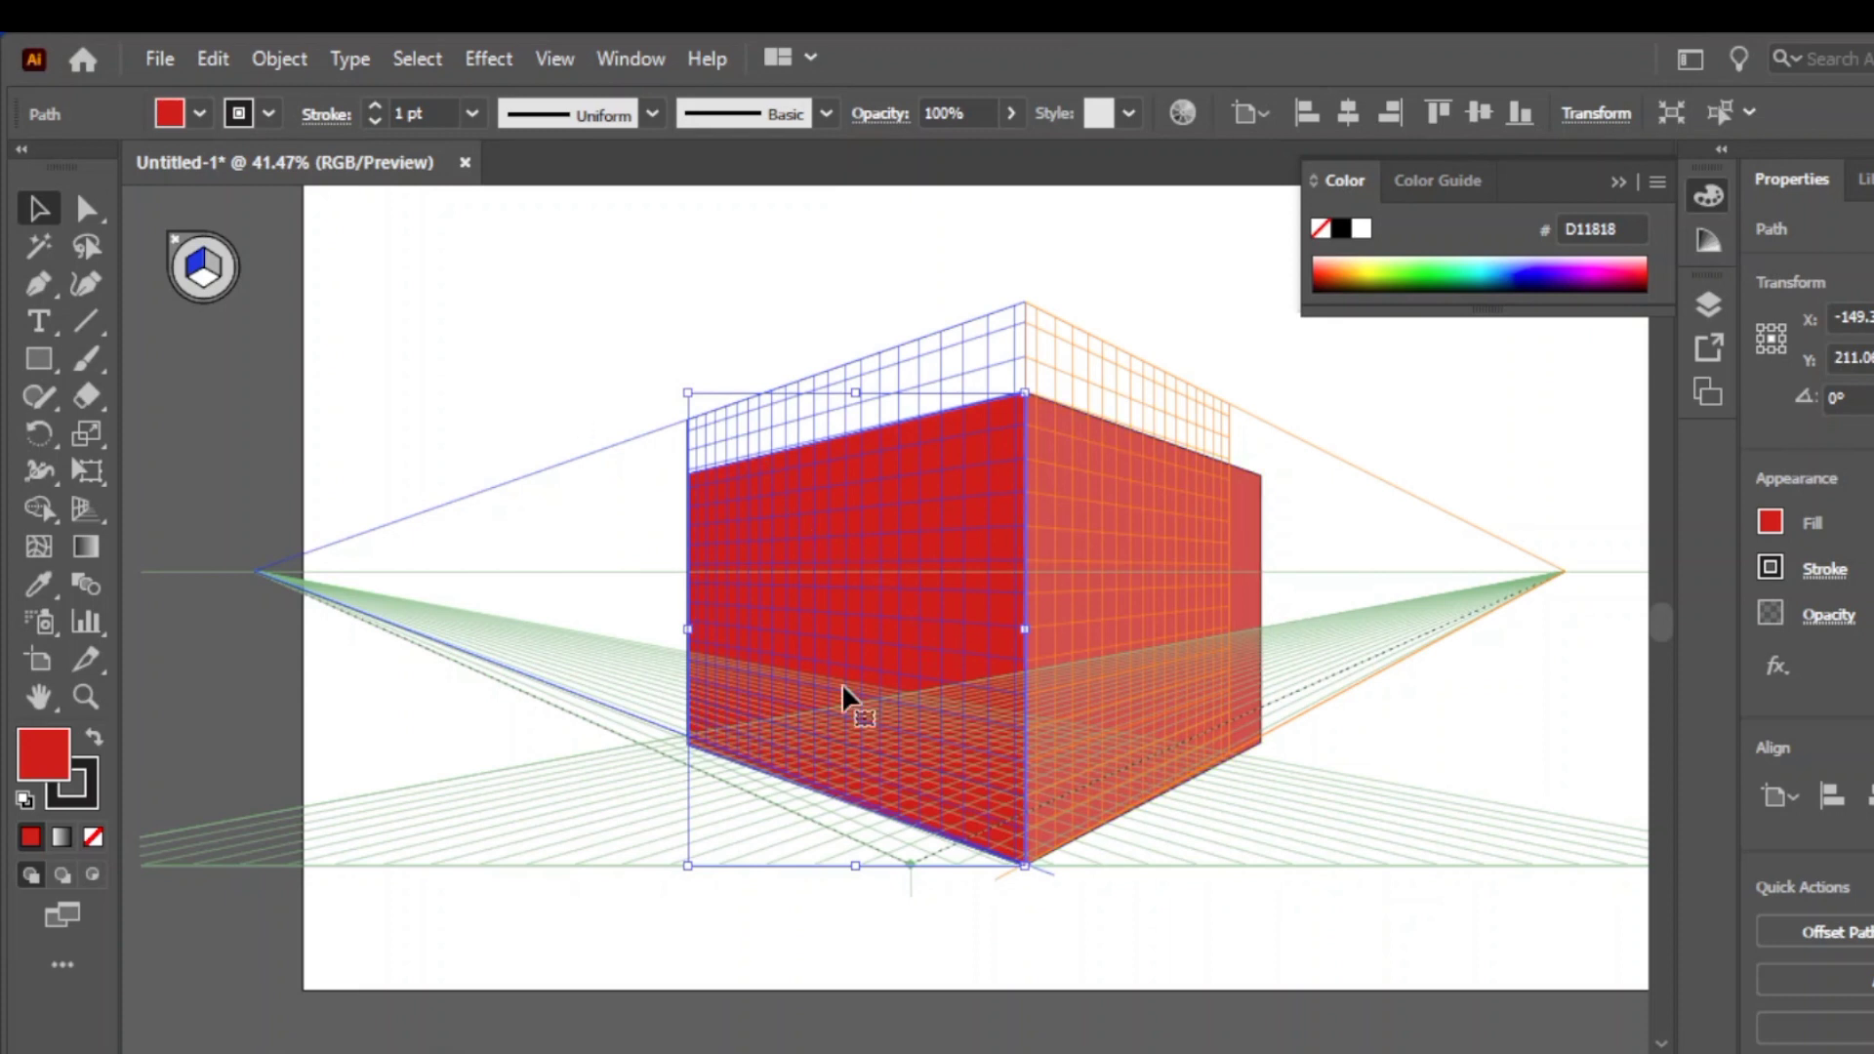
# Draw a door rectangle at the base of the left wall, fill it with dark brown 2D1F1F, and deselect it
pyautogui.click(39, 360)
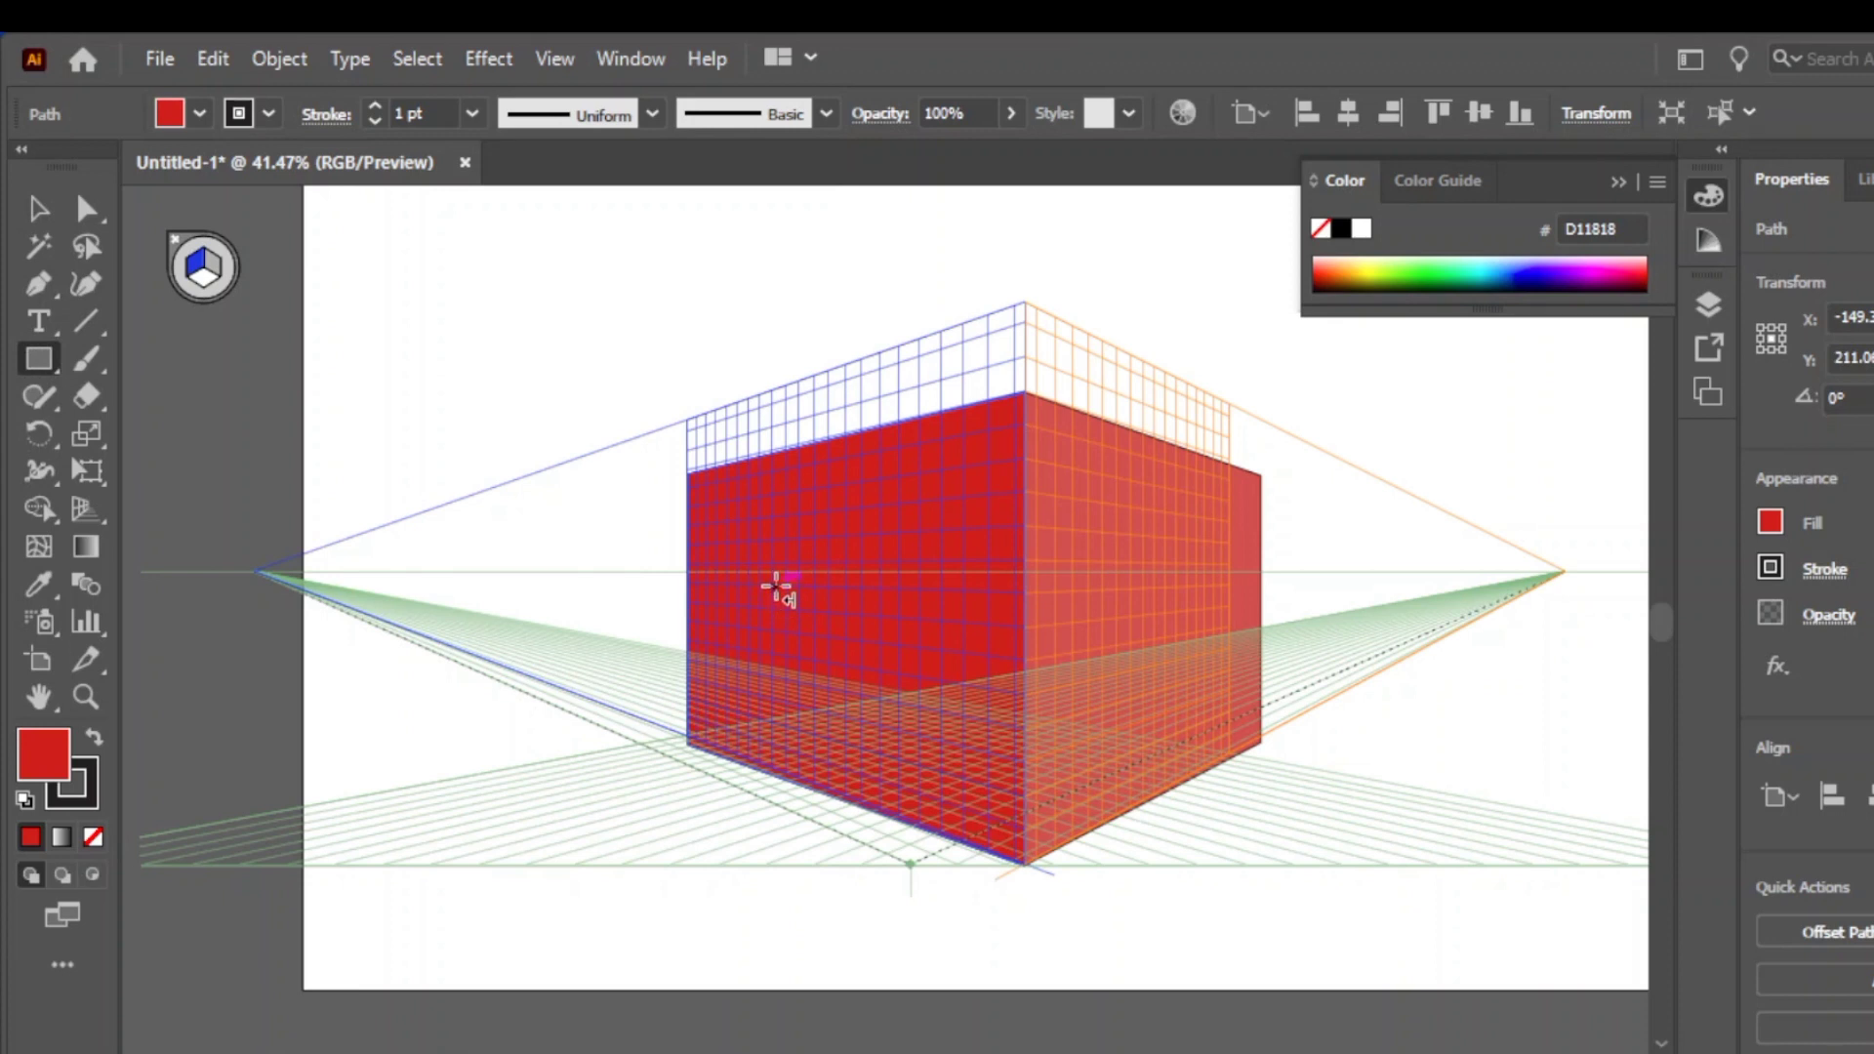
pyautogui.moveTo(776, 586); pyautogui.dragTo(881, 804)
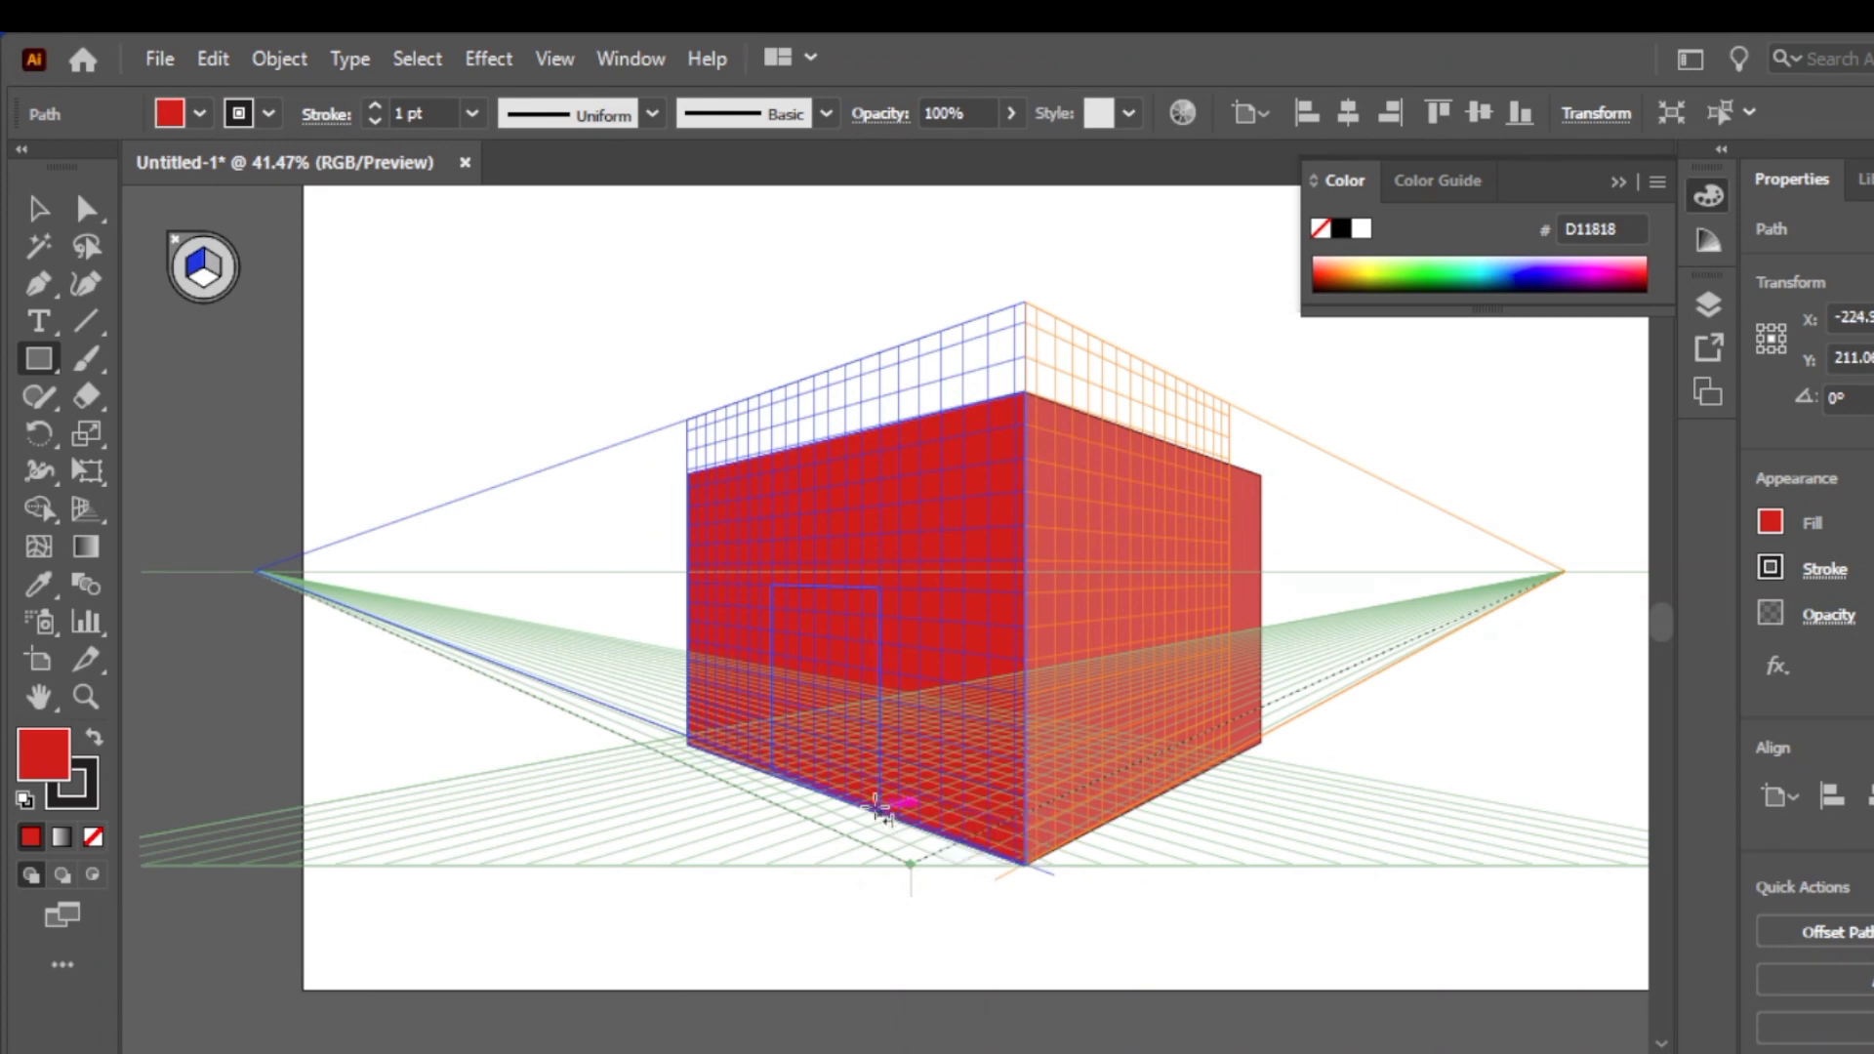
pyautogui.doubleClick(43, 770)
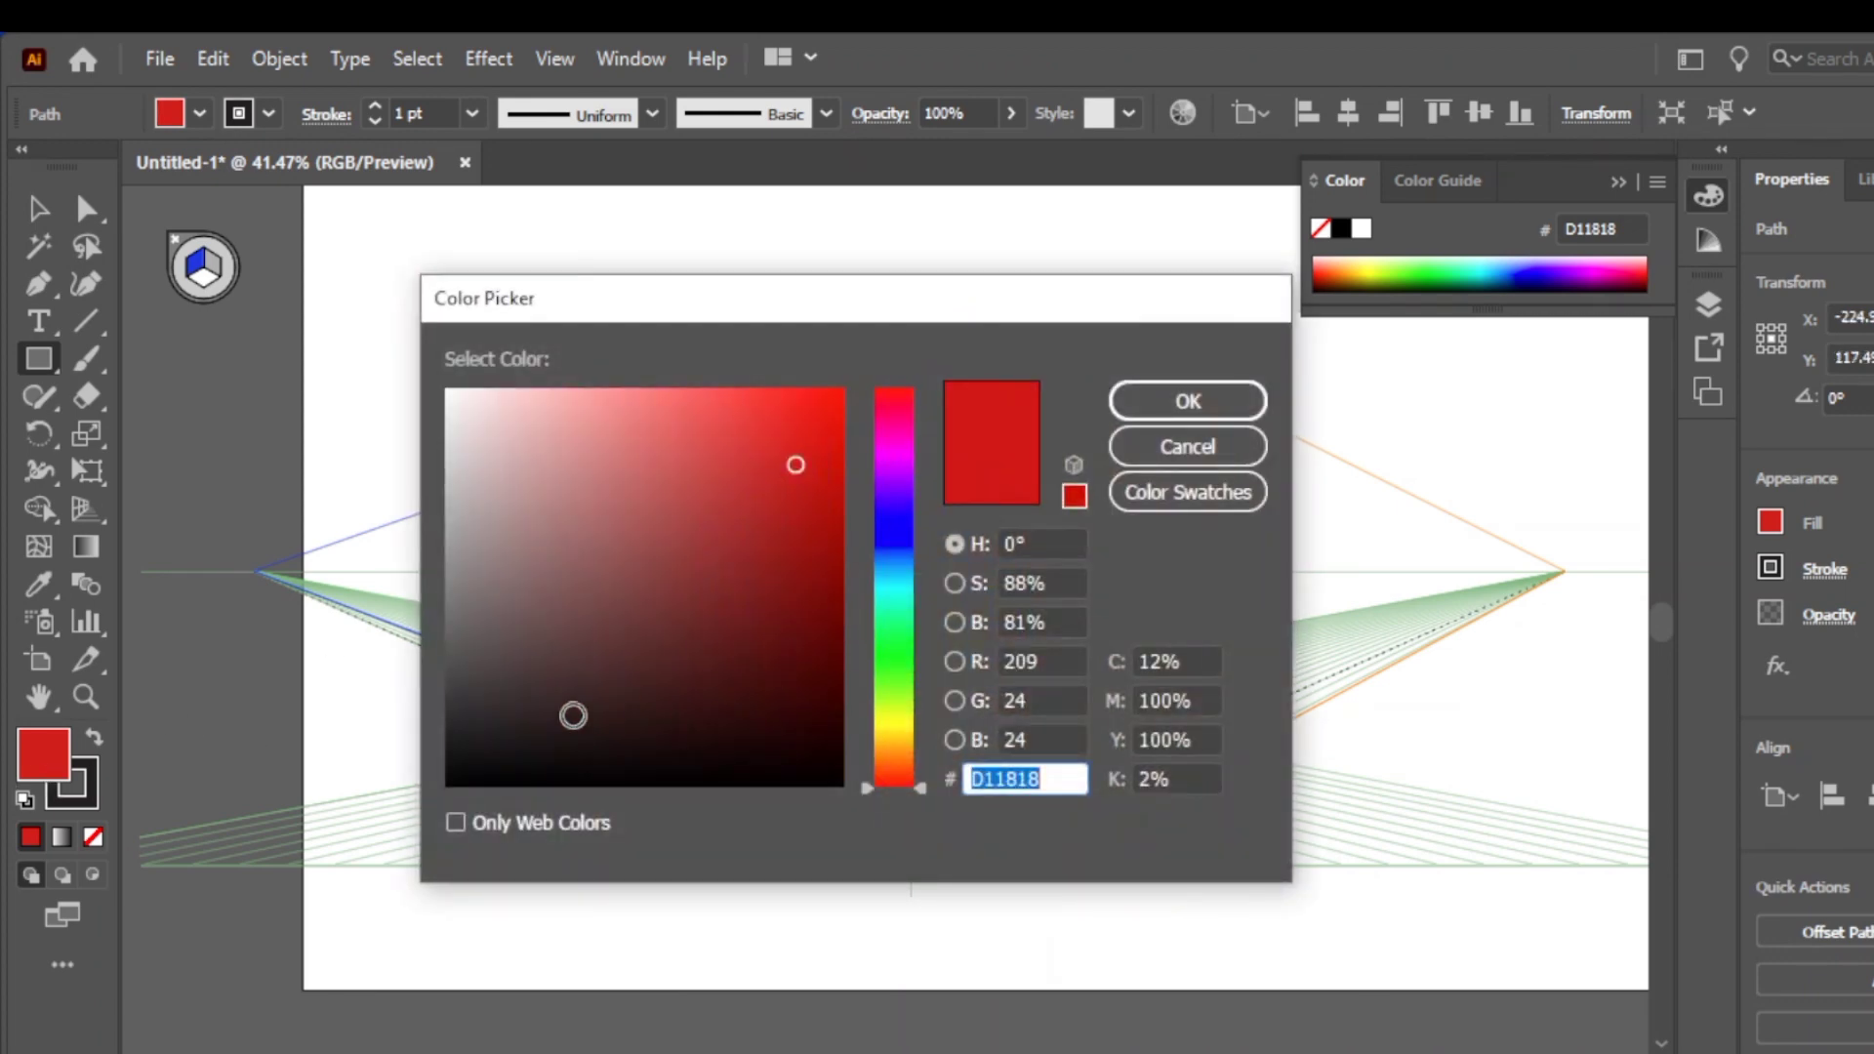
pyautogui.click(573, 716)
pyautogui.click(1188, 402)
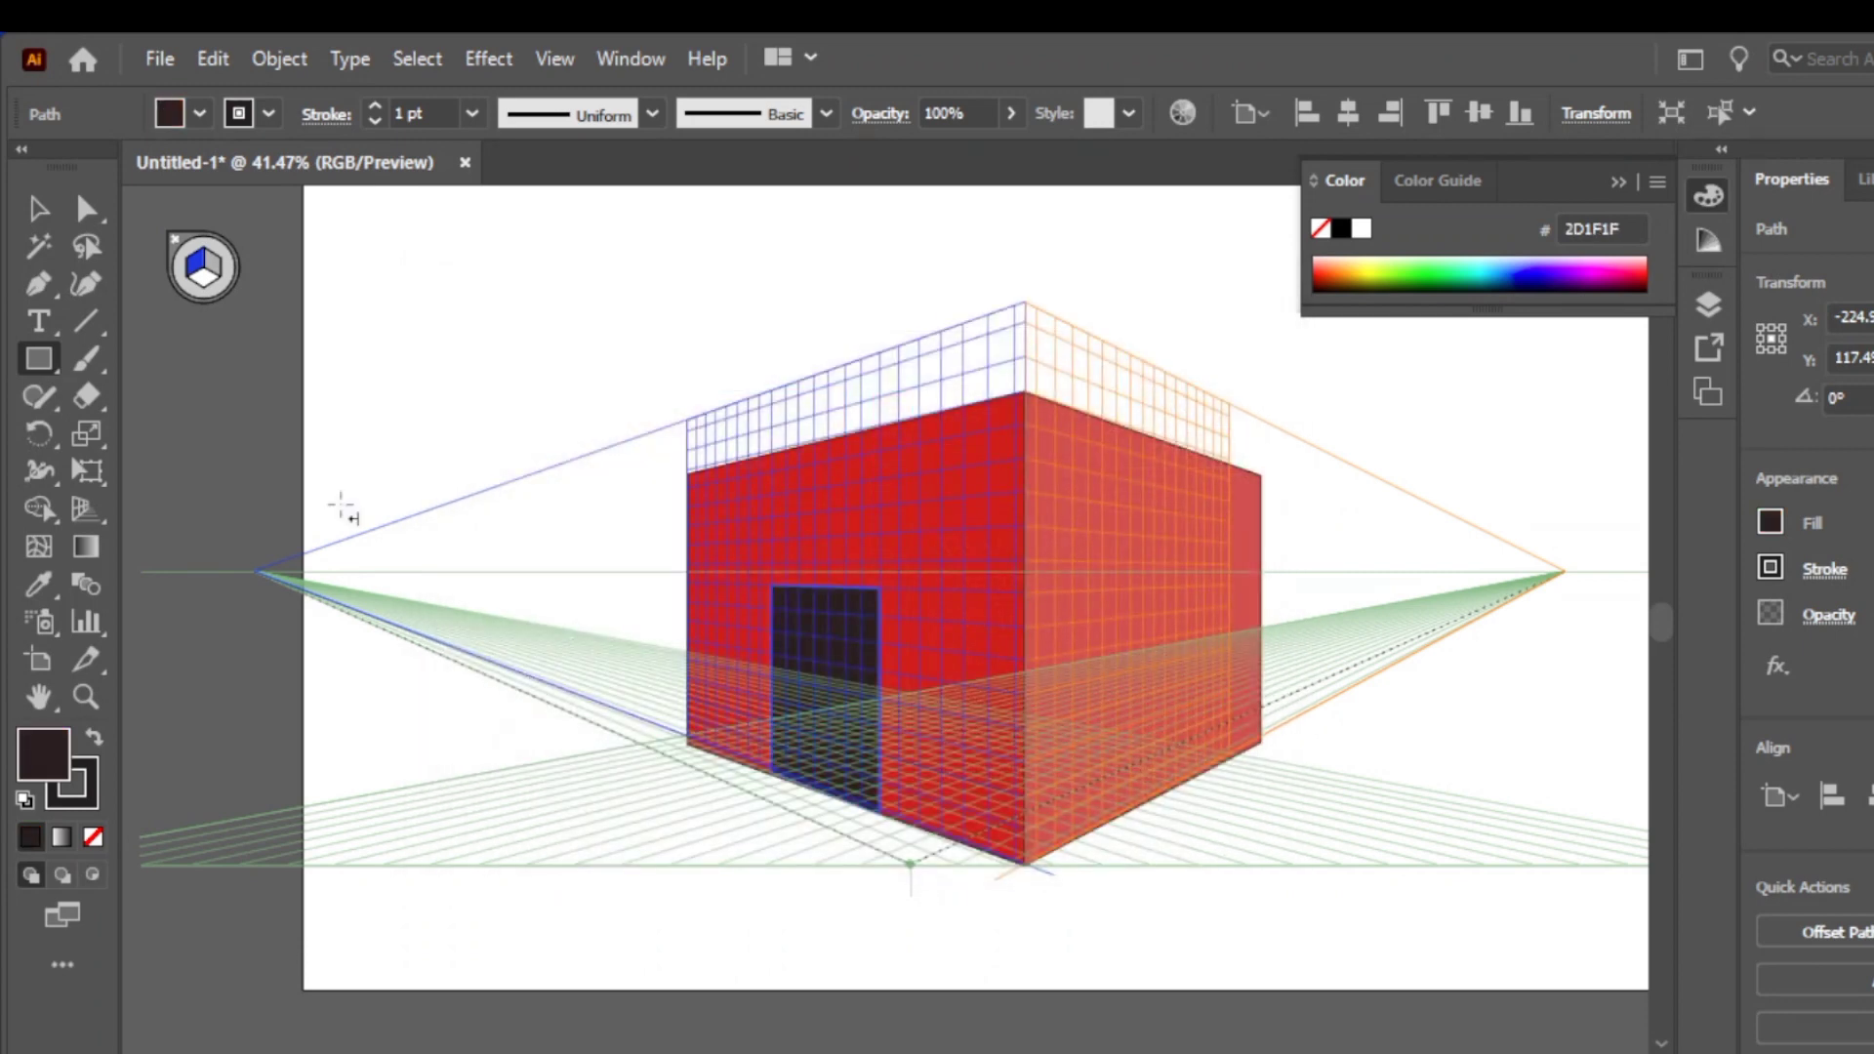
pyautogui.click(41, 205)
pyautogui.click(532, 594)
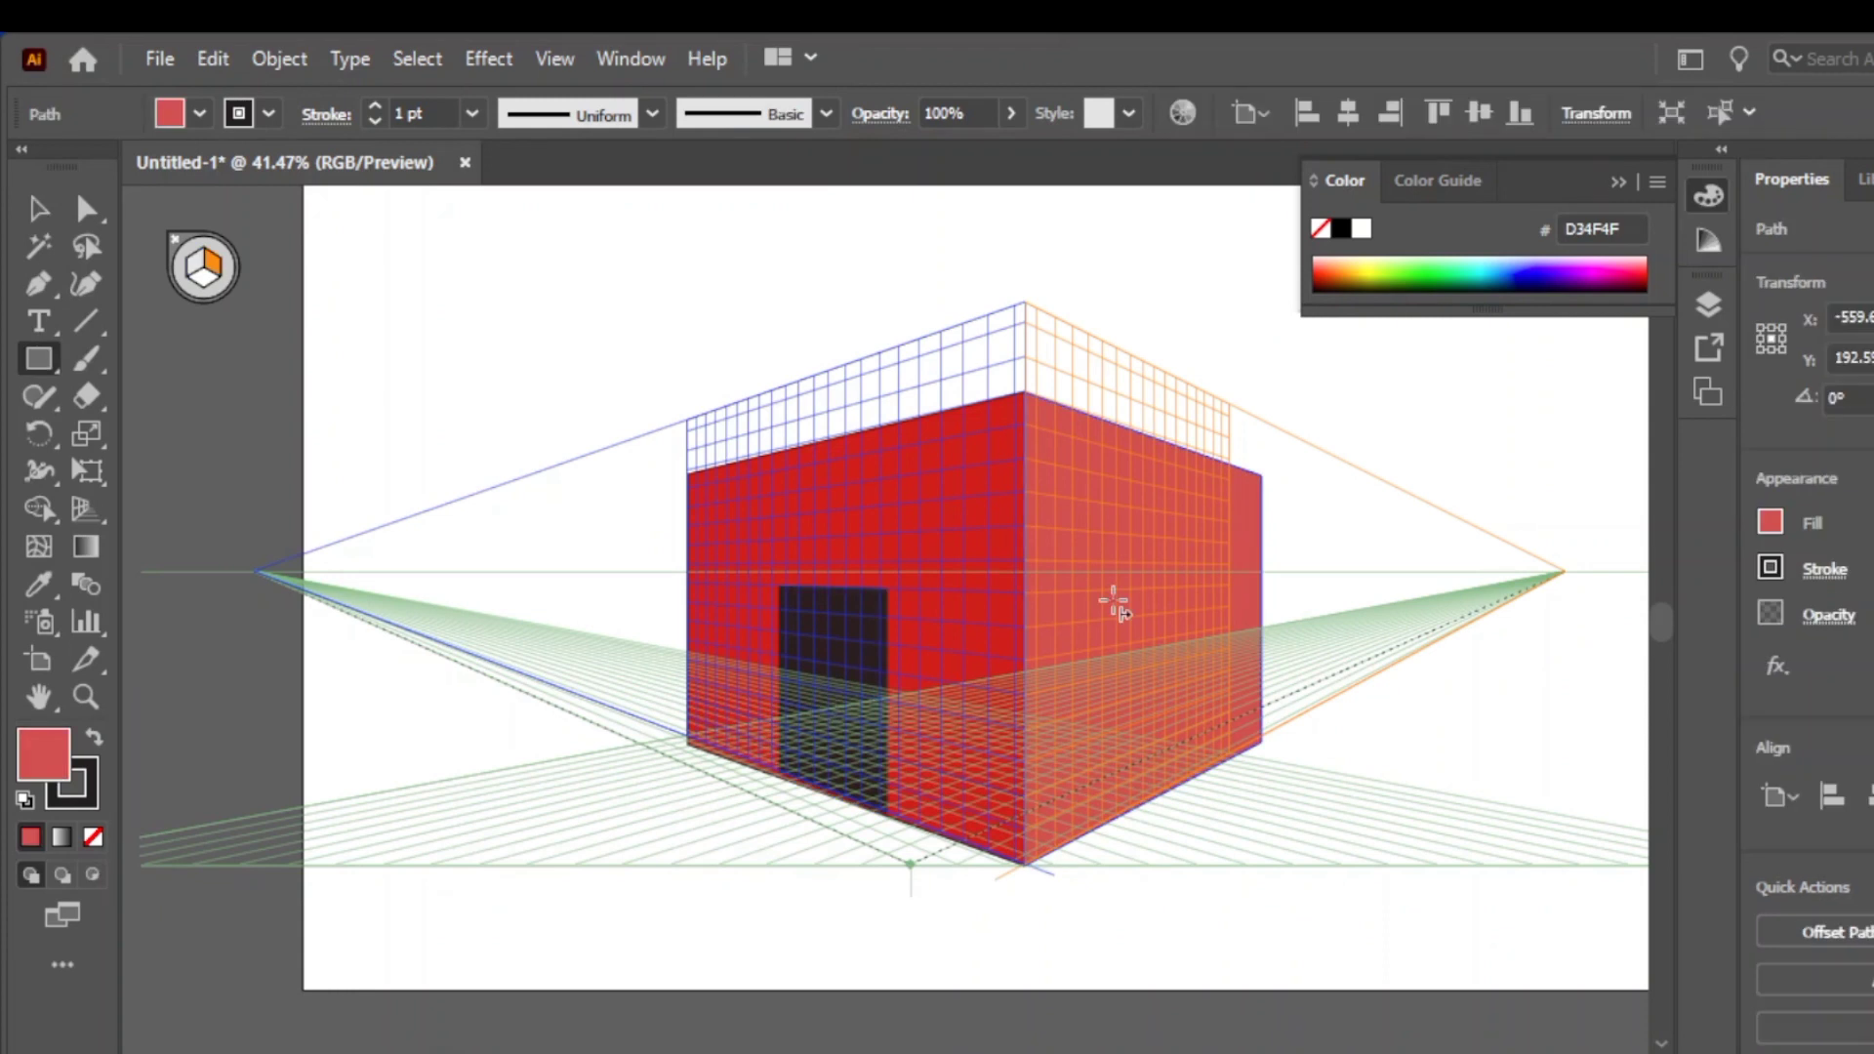
# Draw a second door on the right wall, copy the left door's dark fill with the Eyedropper, and deselect it
pyautogui.moveTo(1118, 585); pyautogui.dragTo(1202, 773)
pyautogui.click(40, 584)
pyautogui.click(849, 618)
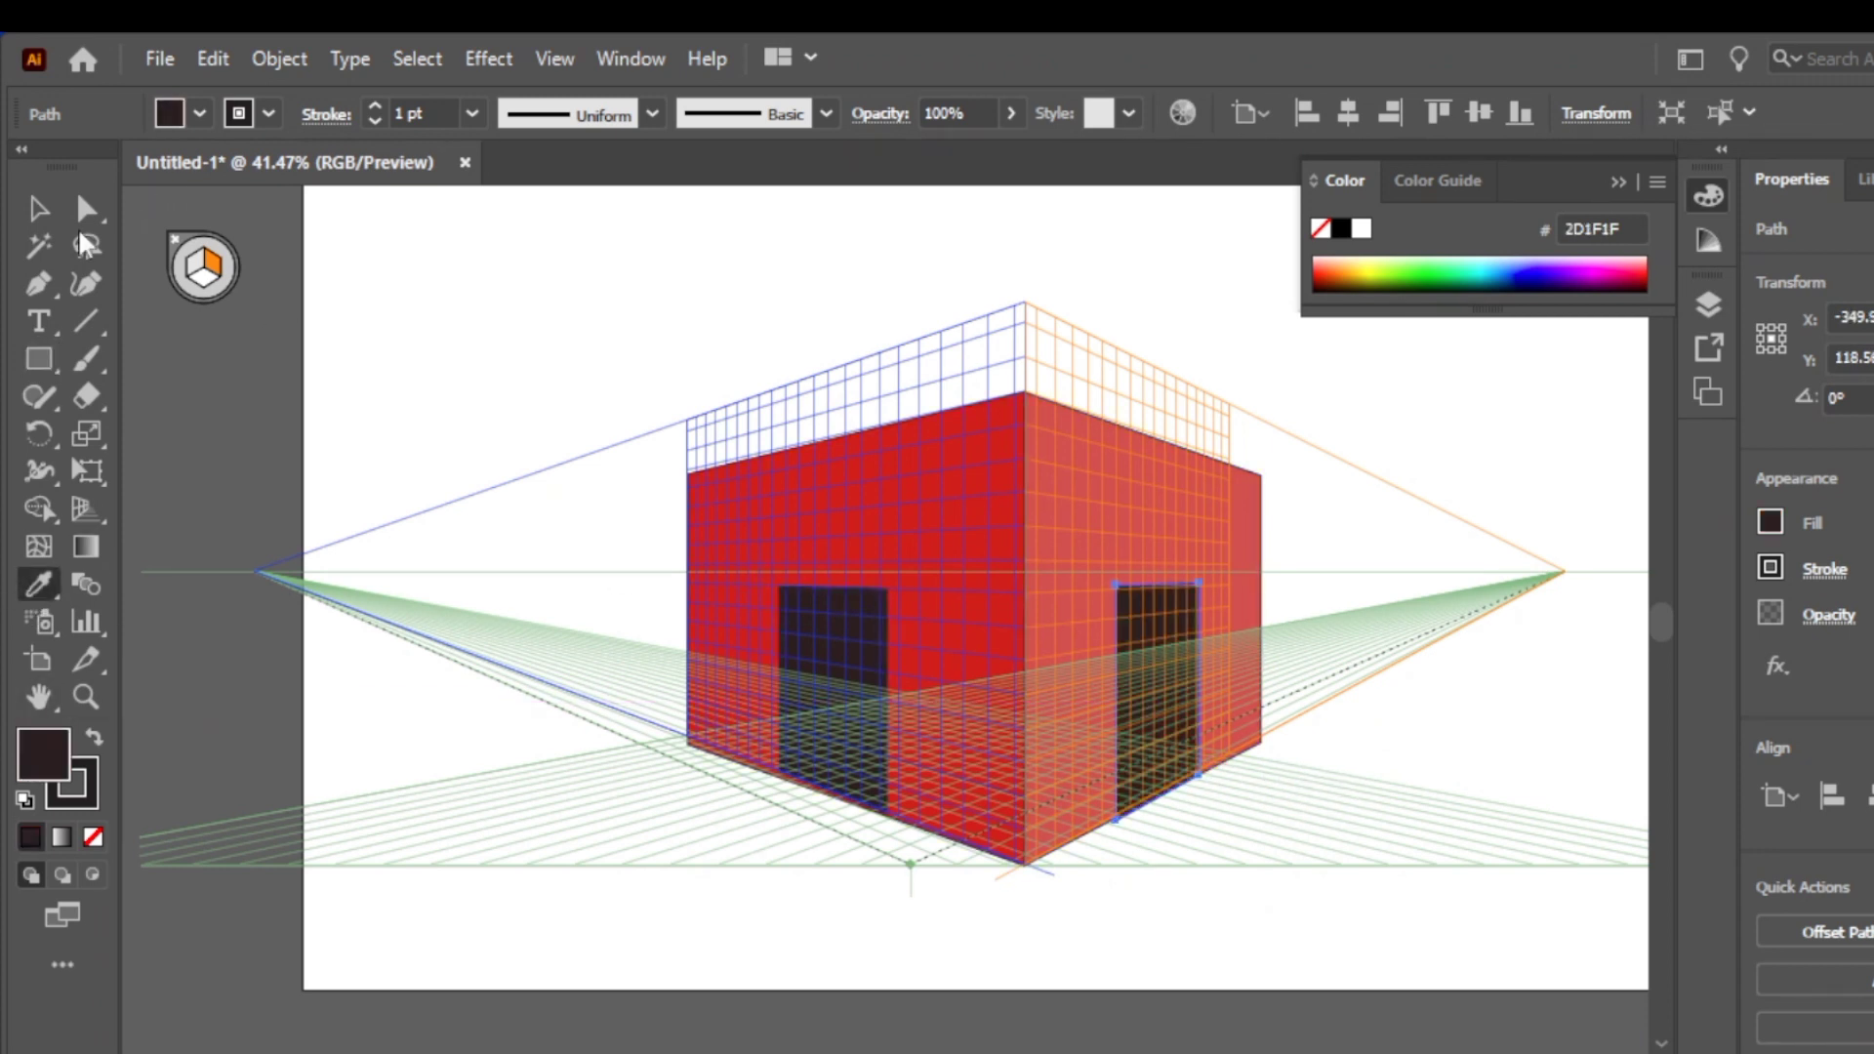
pyautogui.click(39, 208)
pyautogui.click(385, 743)
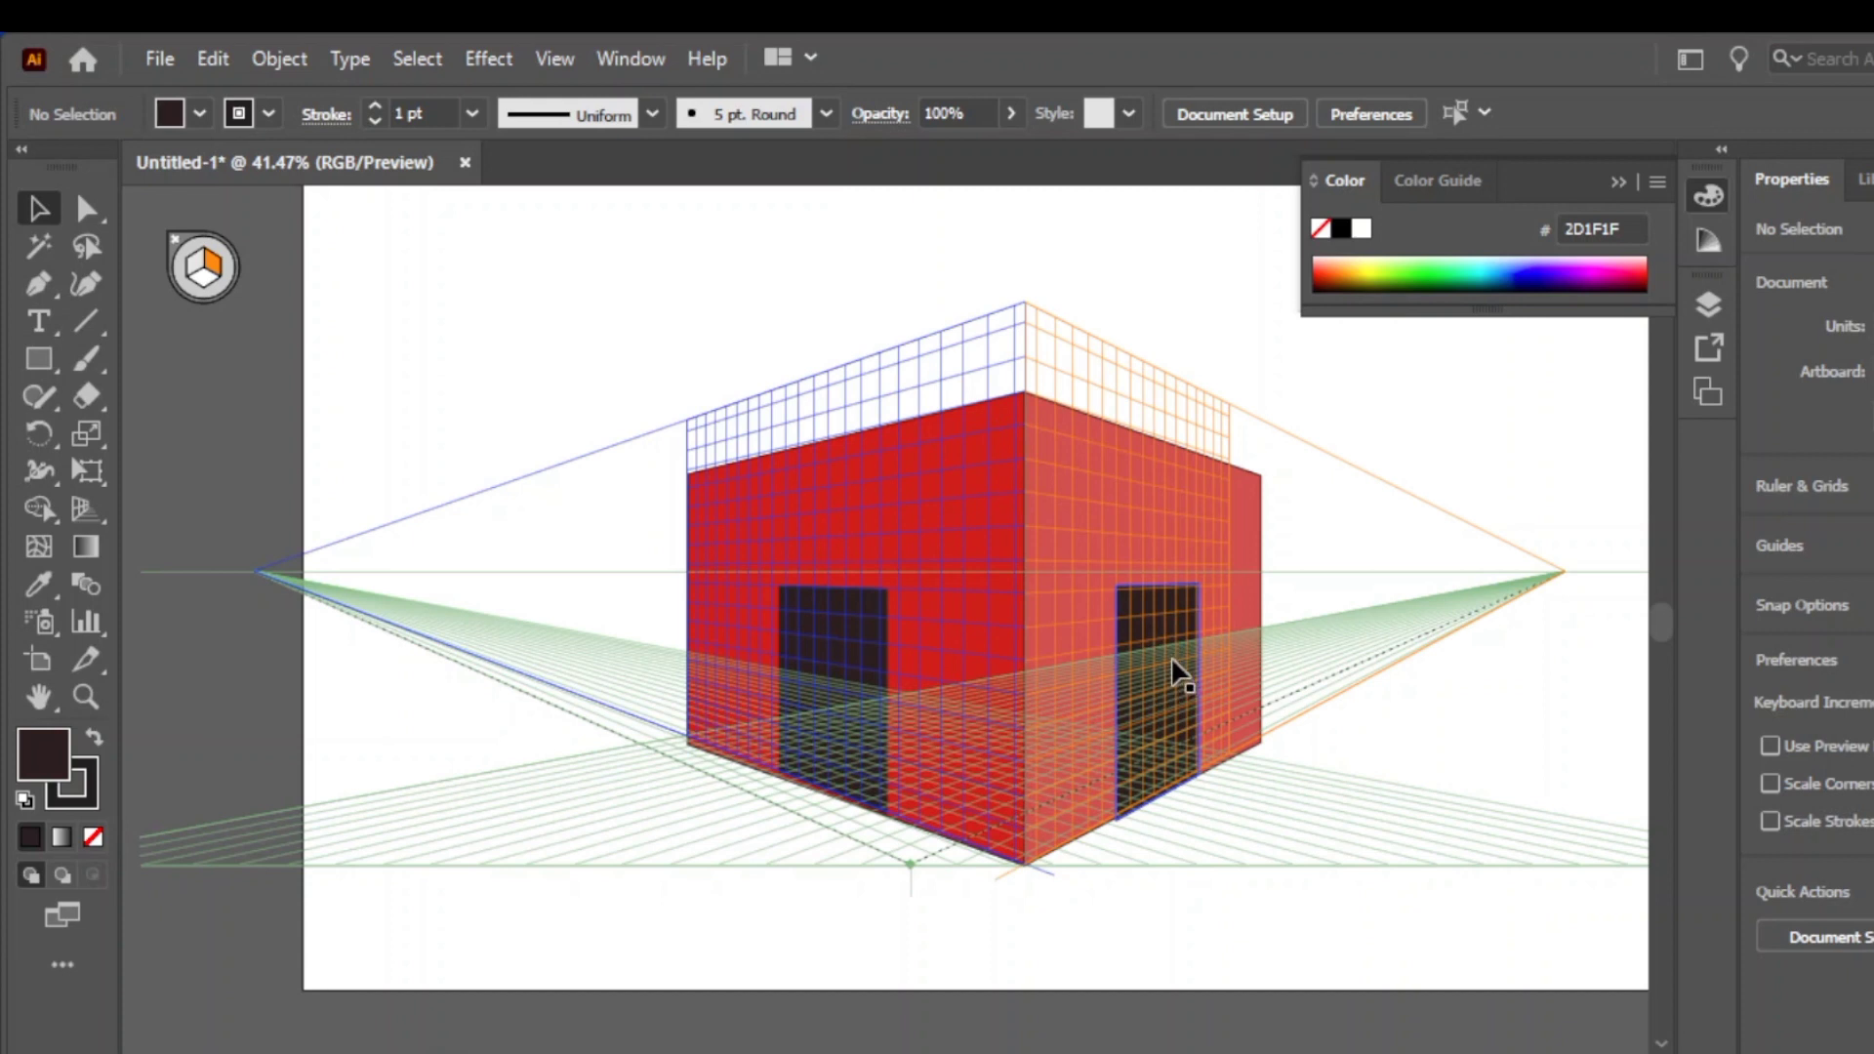
# Draw a narrow red D11818 rectangle on the left perspective plane as the right door's outer jamb and deselect it
pyautogui.click(833, 465)
pyautogui.click(194, 267)
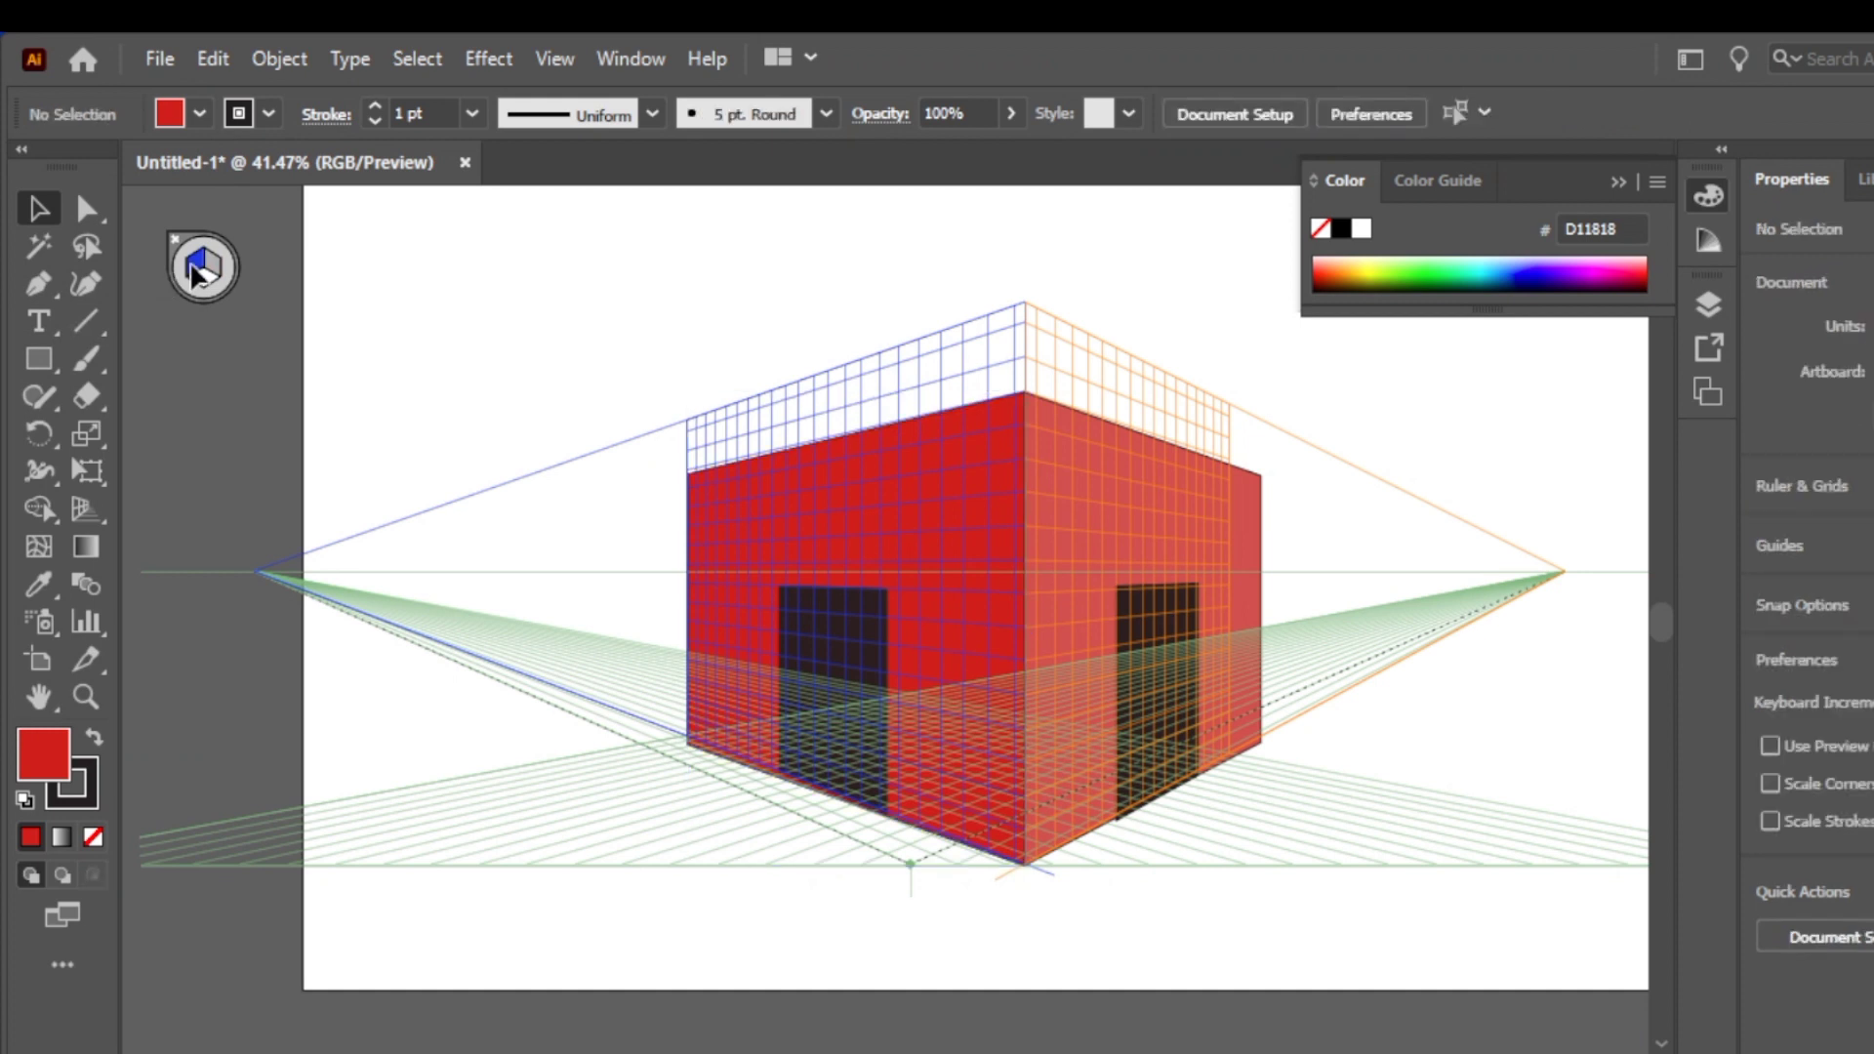
pyautogui.hotkey('shift', 'p')
pyautogui.click(43, 209)
pyautogui.click(27, 358)
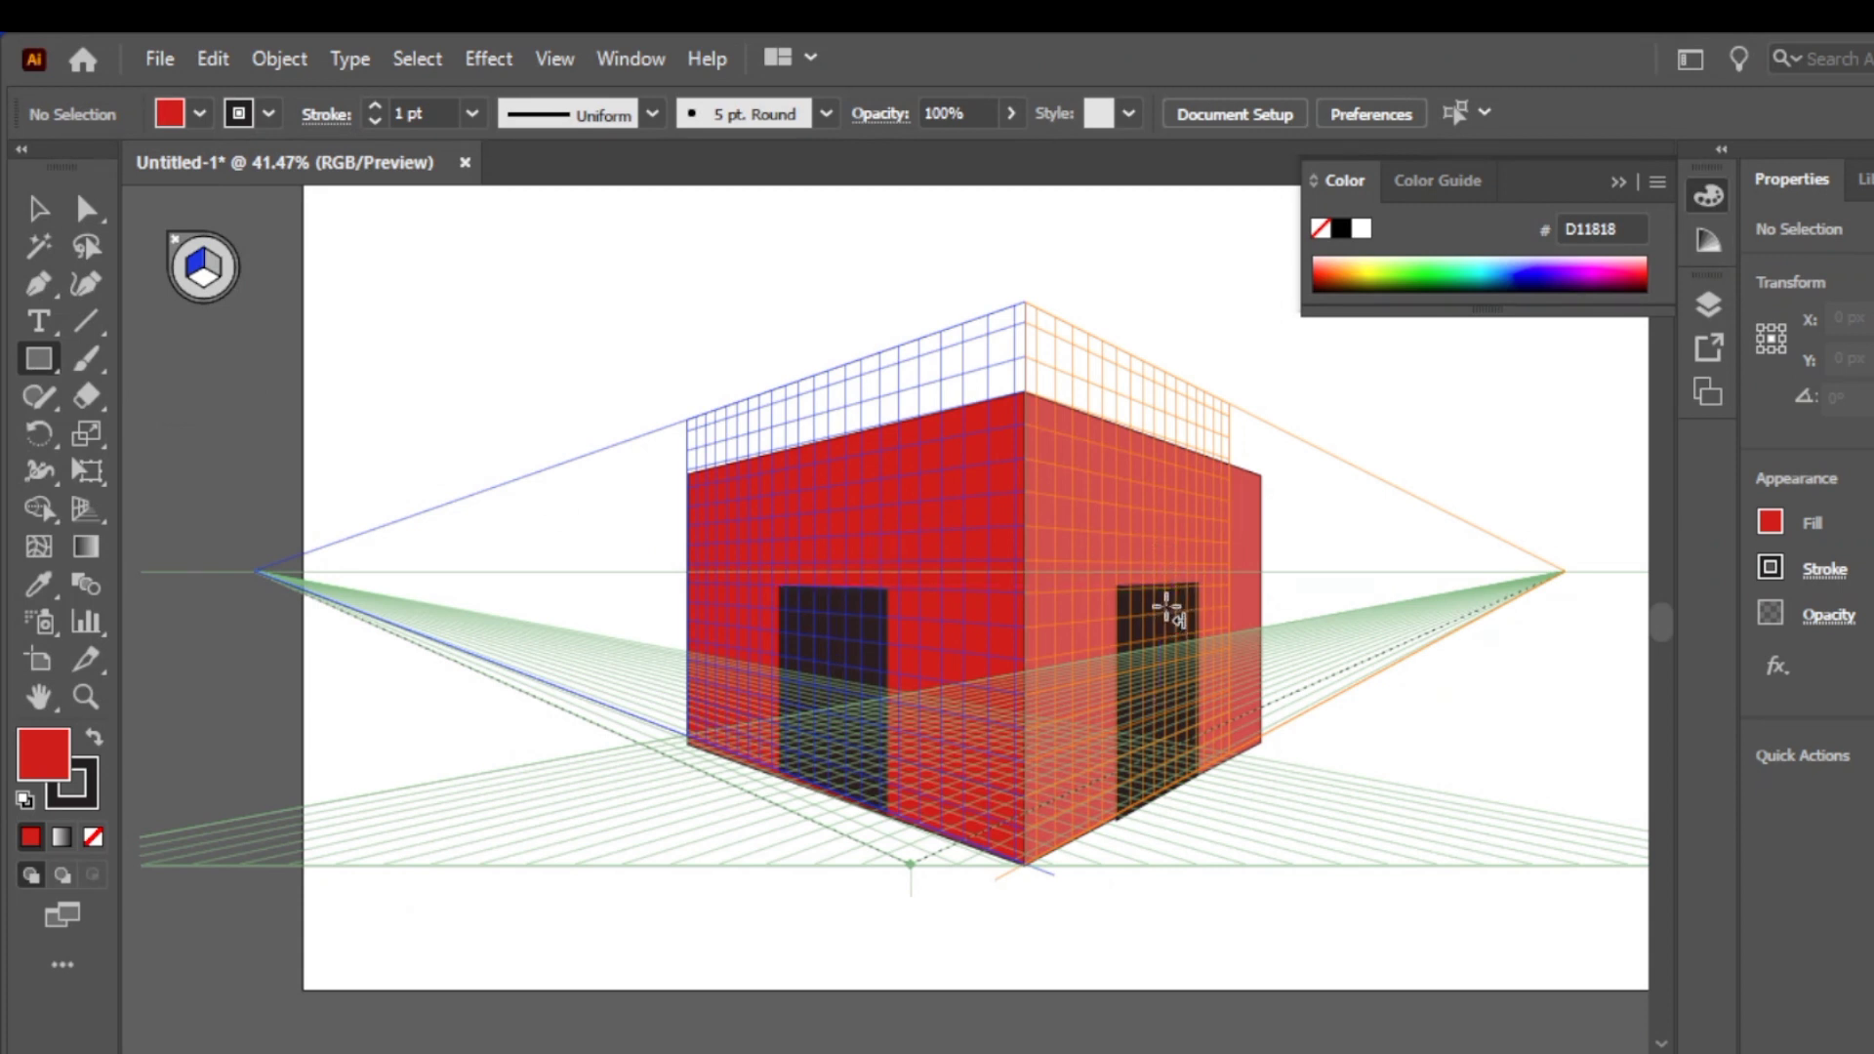
pyautogui.moveTo(1176, 584); pyautogui.dragTo(1199, 776)
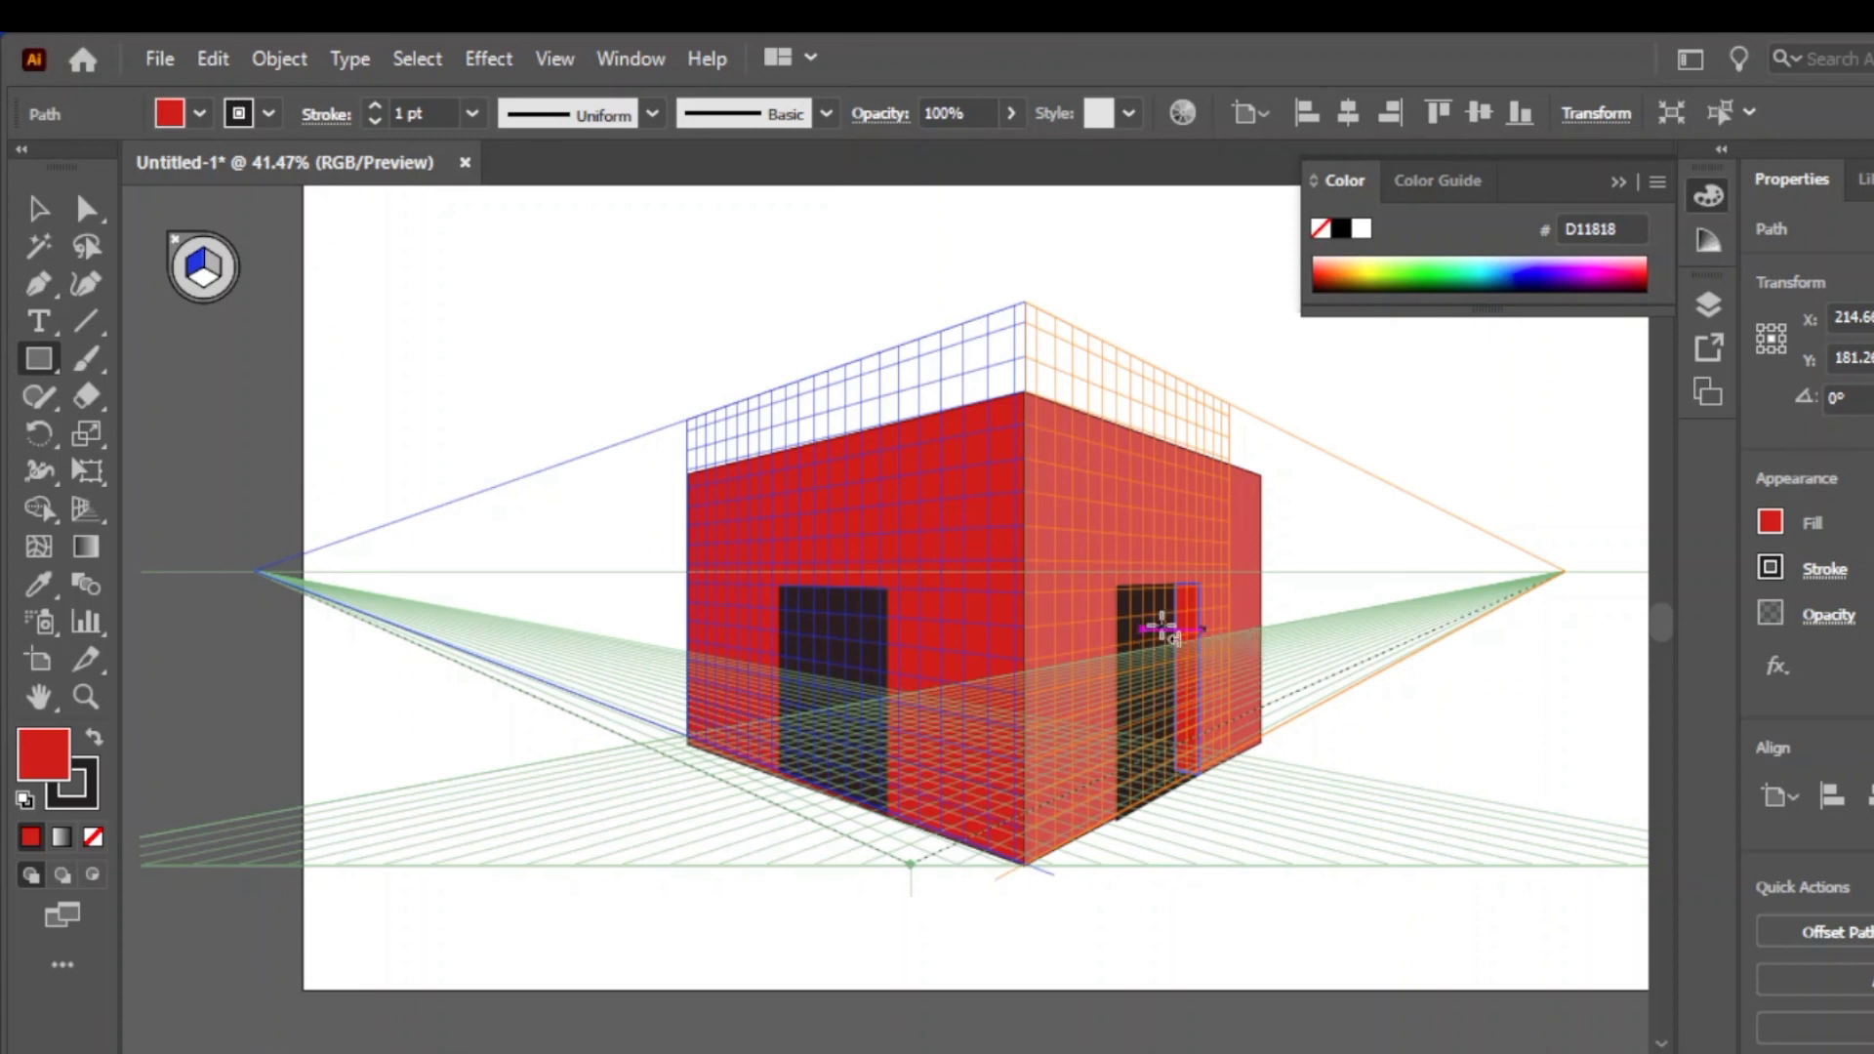
pyautogui.hotkey('ctrl', 'shift', 'a')
# Hide the perspective grid and delete the entire red building with its doors
pyautogui.hotkey('ctrl', 'shift', 'i')
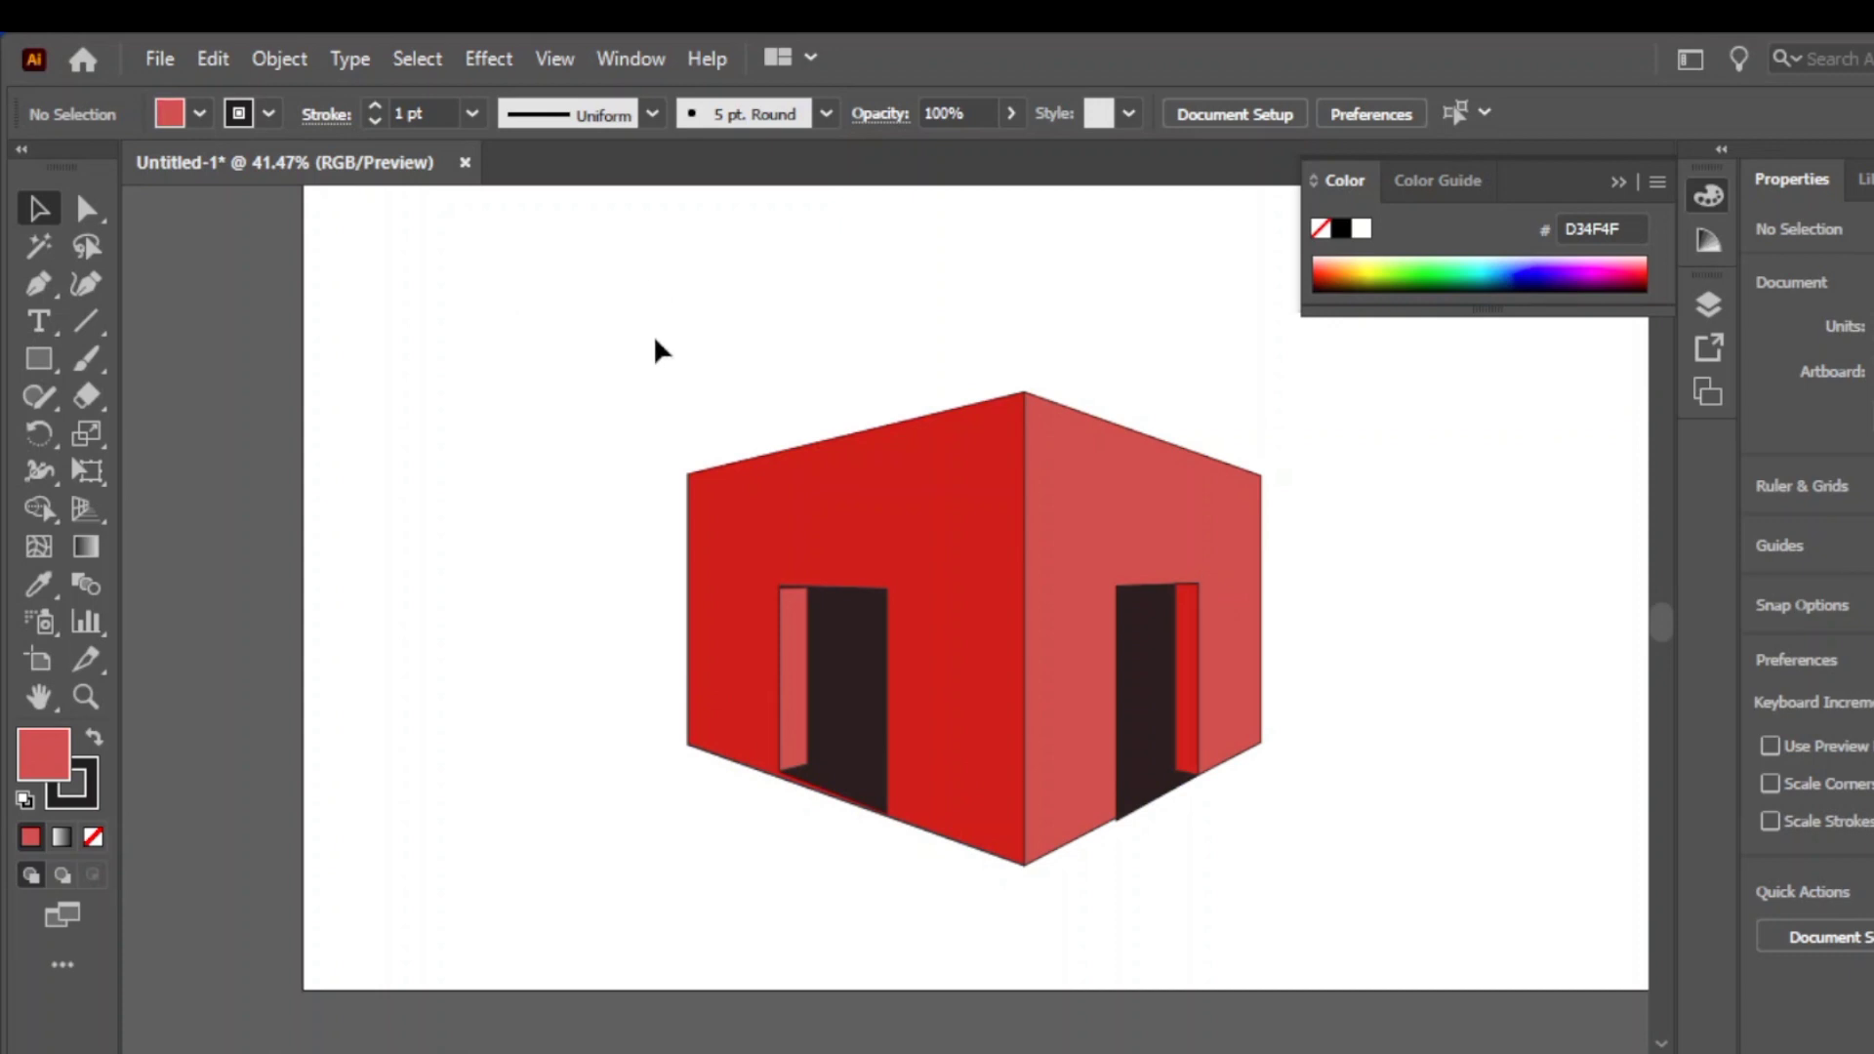
pyautogui.moveTo(584, 372); pyautogui.dragTo(1279, 923)
pyautogui.press('Delete')
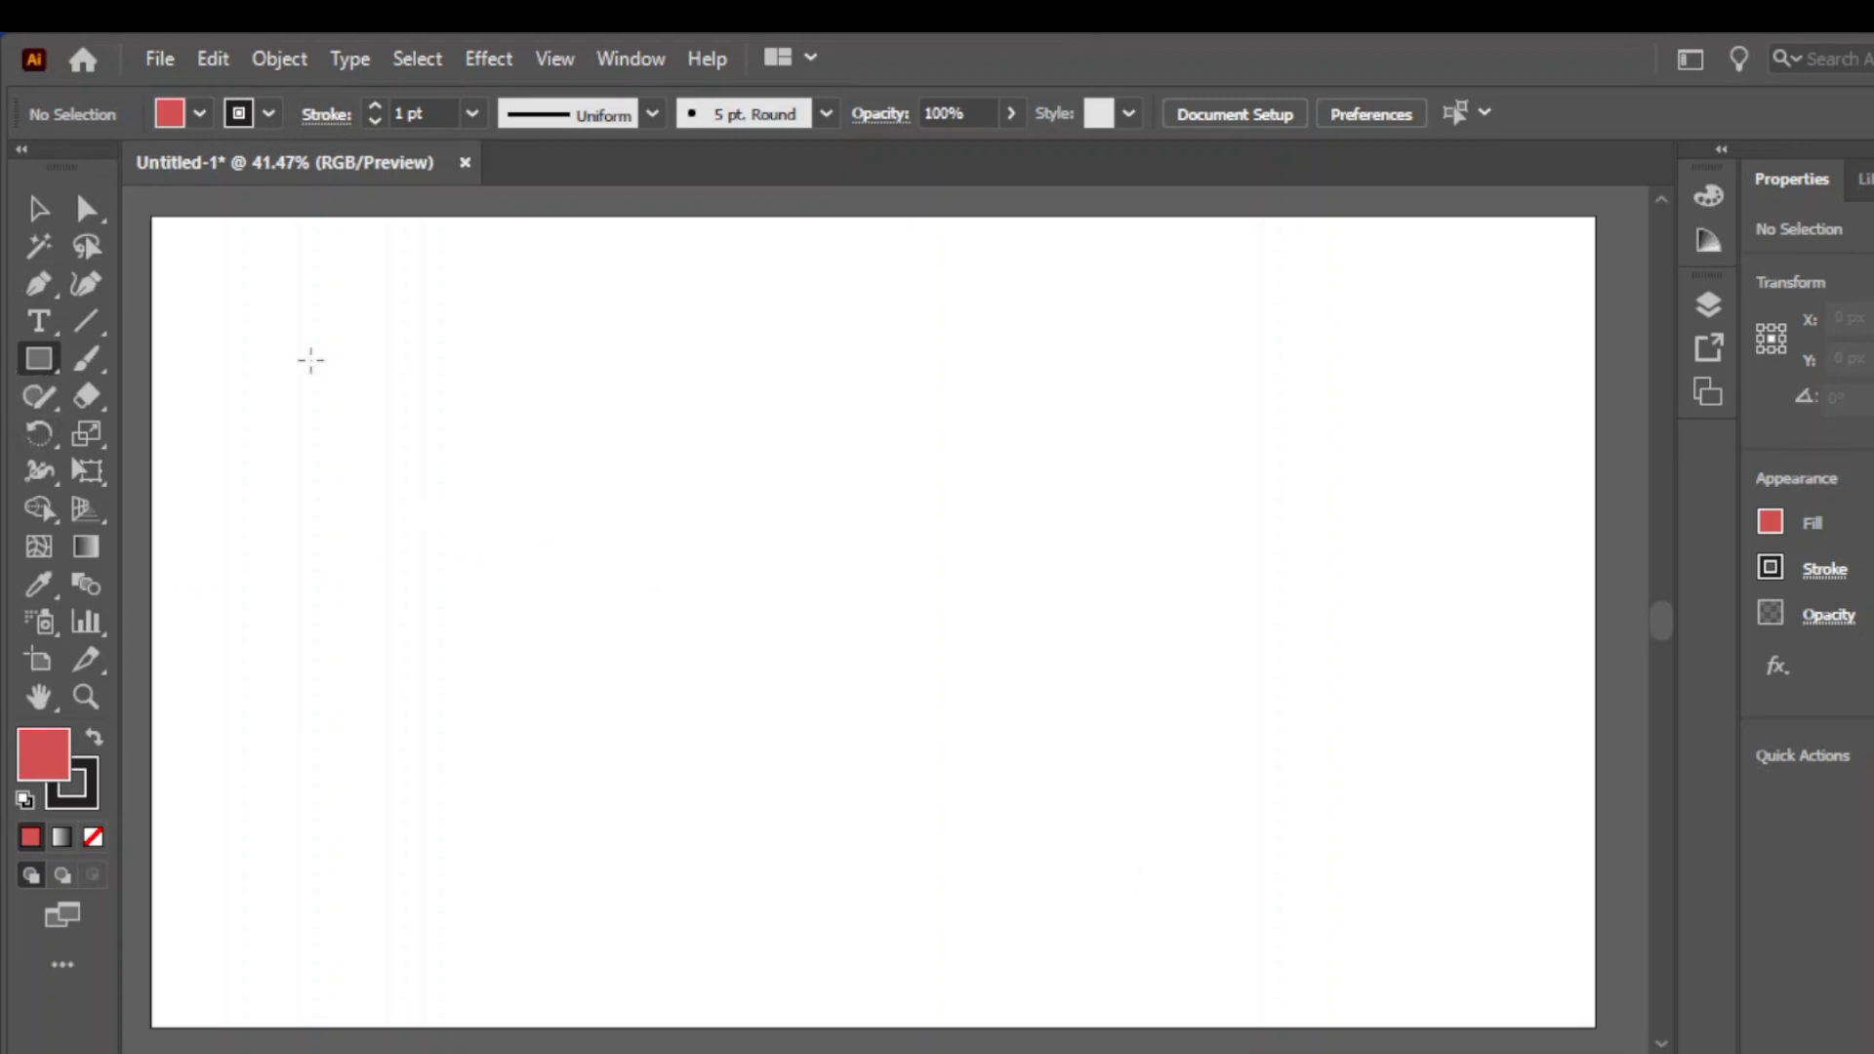
# Draw a large rectangle on the artboard's left half, duplicate it to the right, and narrow the copy
pyautogui.moveTo(284, 359); pyautogui.dragTo(809, 938)
pyautogui.press('v')
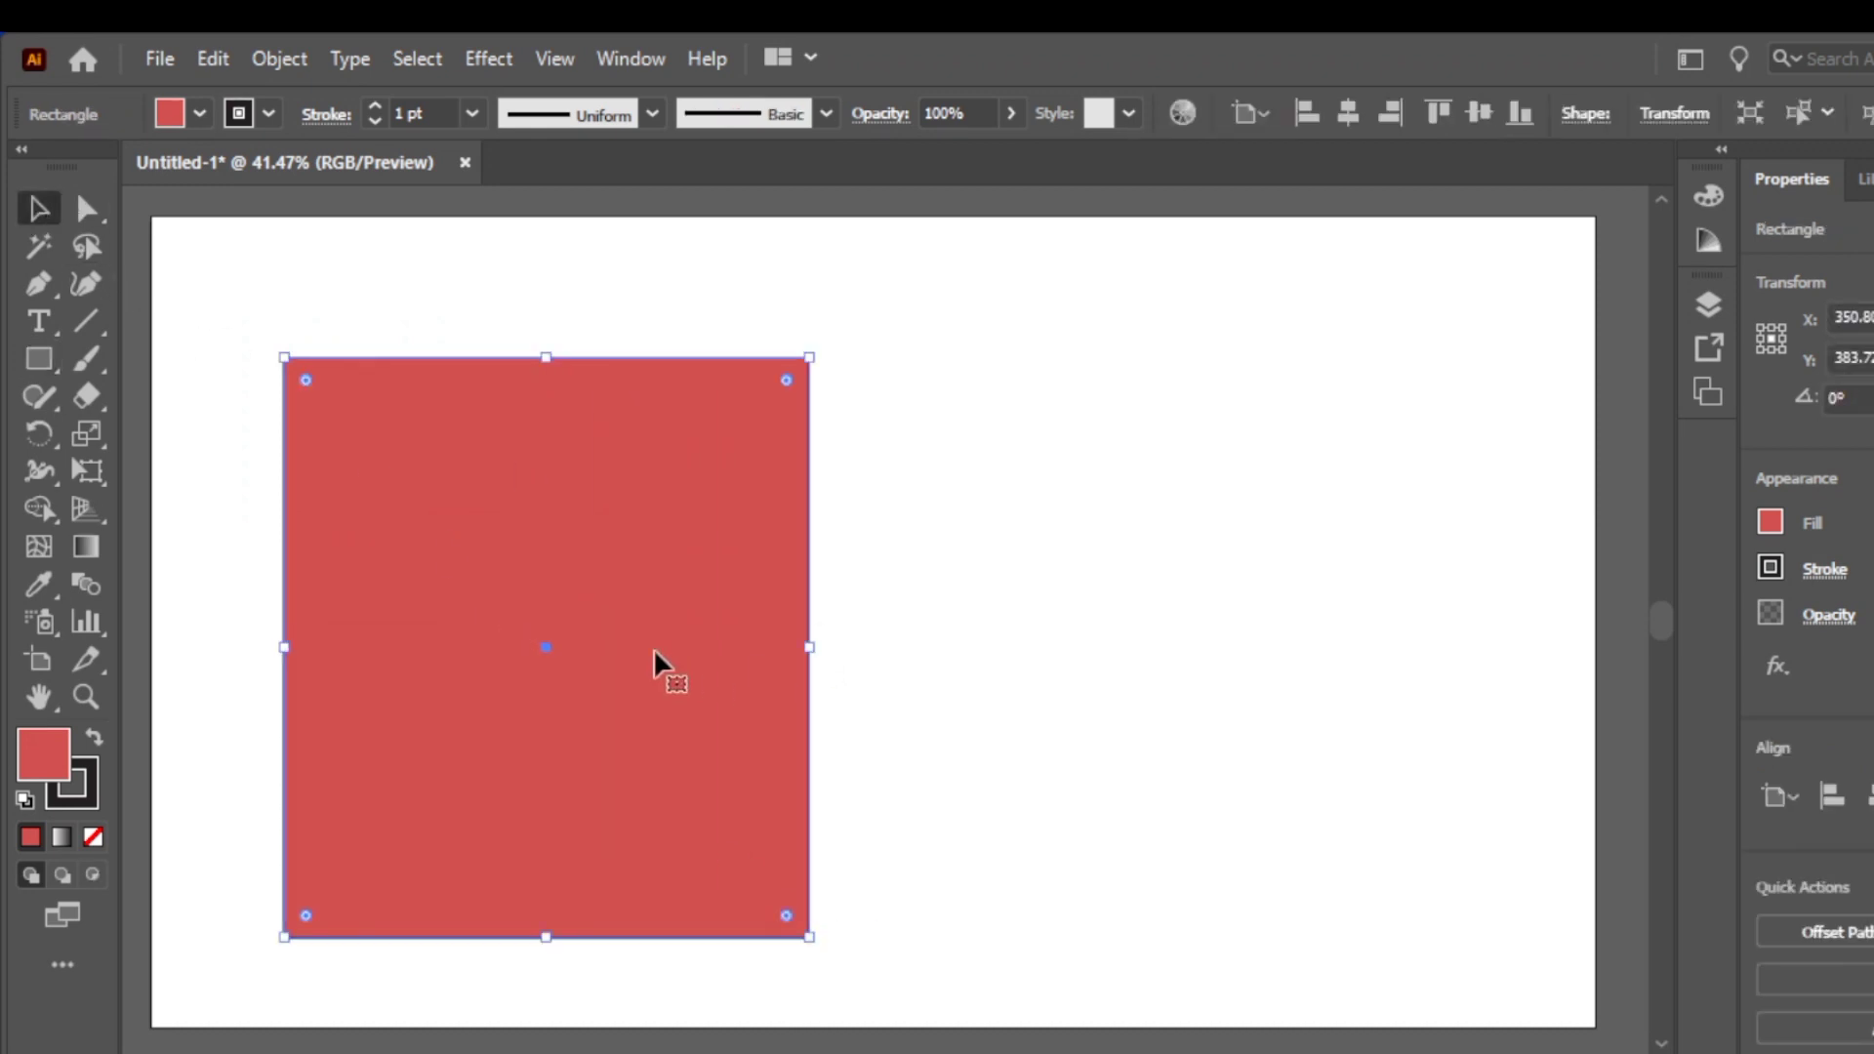
pyautogui.moveTo(653, 648); pyautogui.dragTo(1230, 652)
pyautogui.moveTo(1379, 646); pyautogui.dragTo(1166, 681)
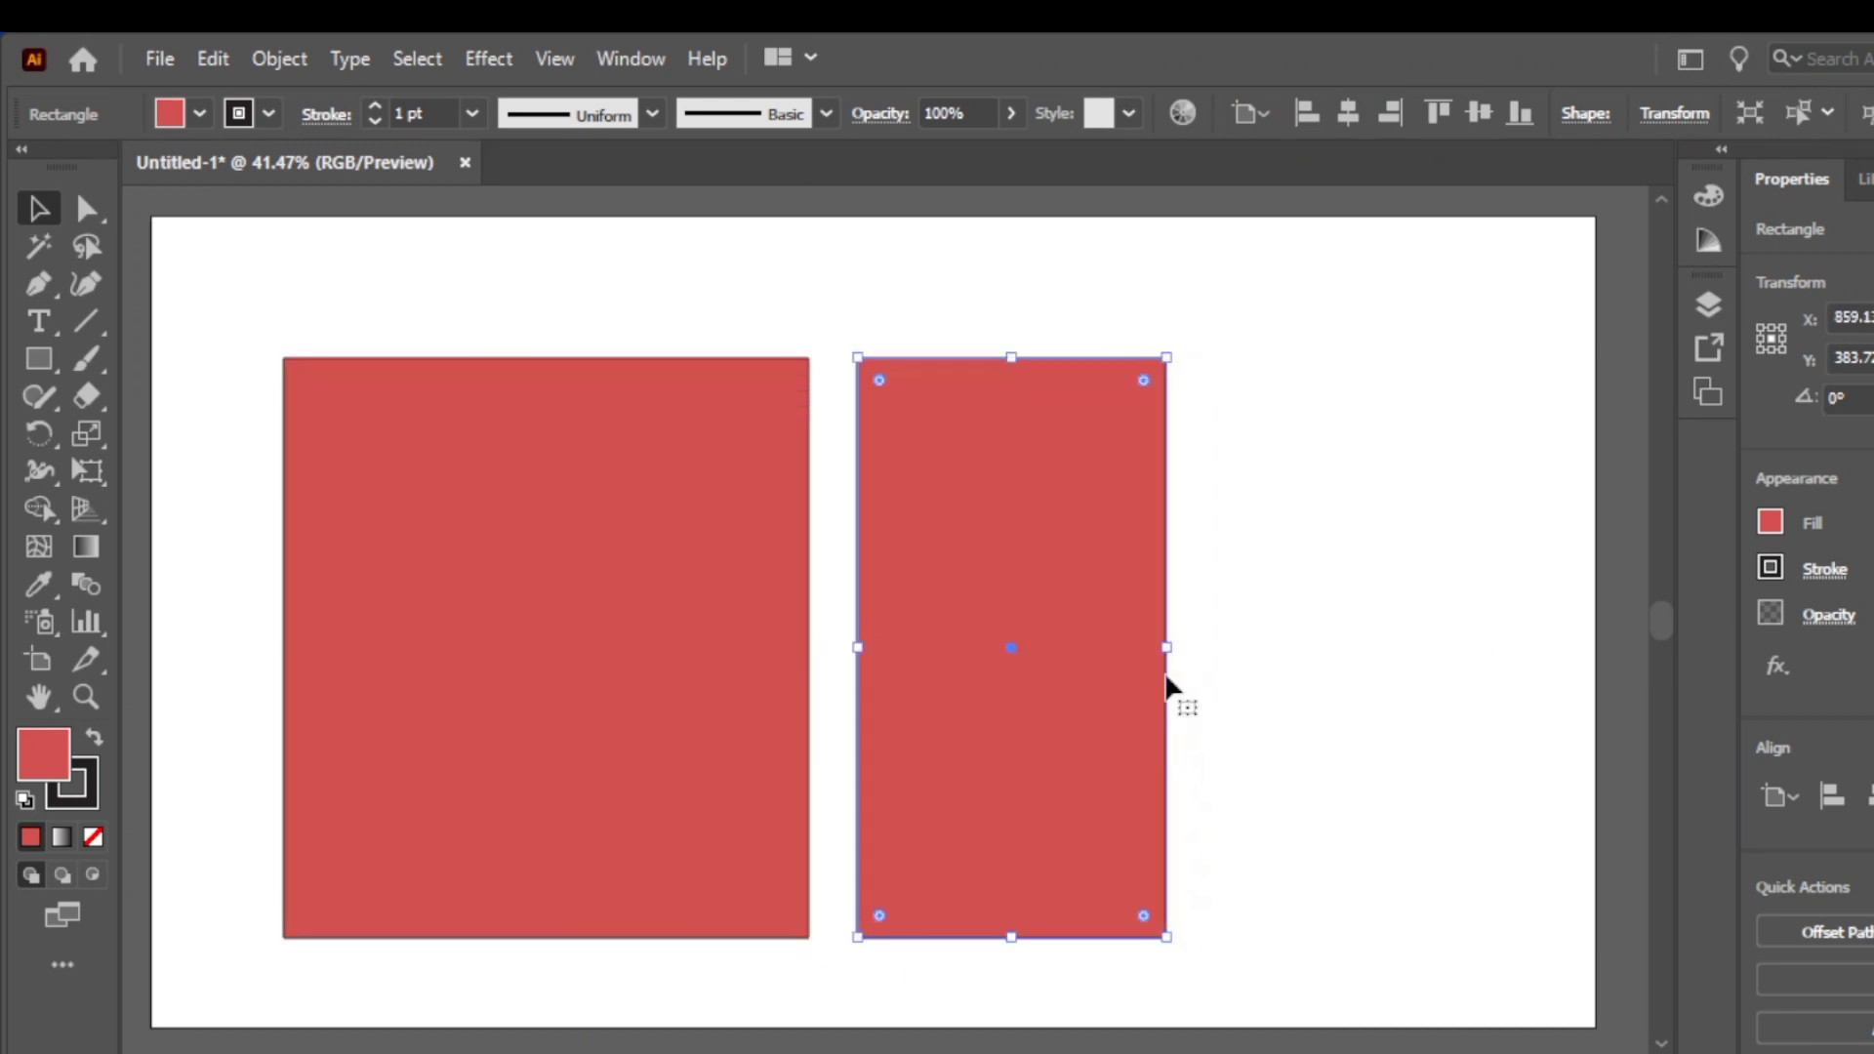
# Fill the wide rectangle with dark blue 2A217F
pyautogui.click(540, 707)
pyautogui.doubleClick(62, 753)
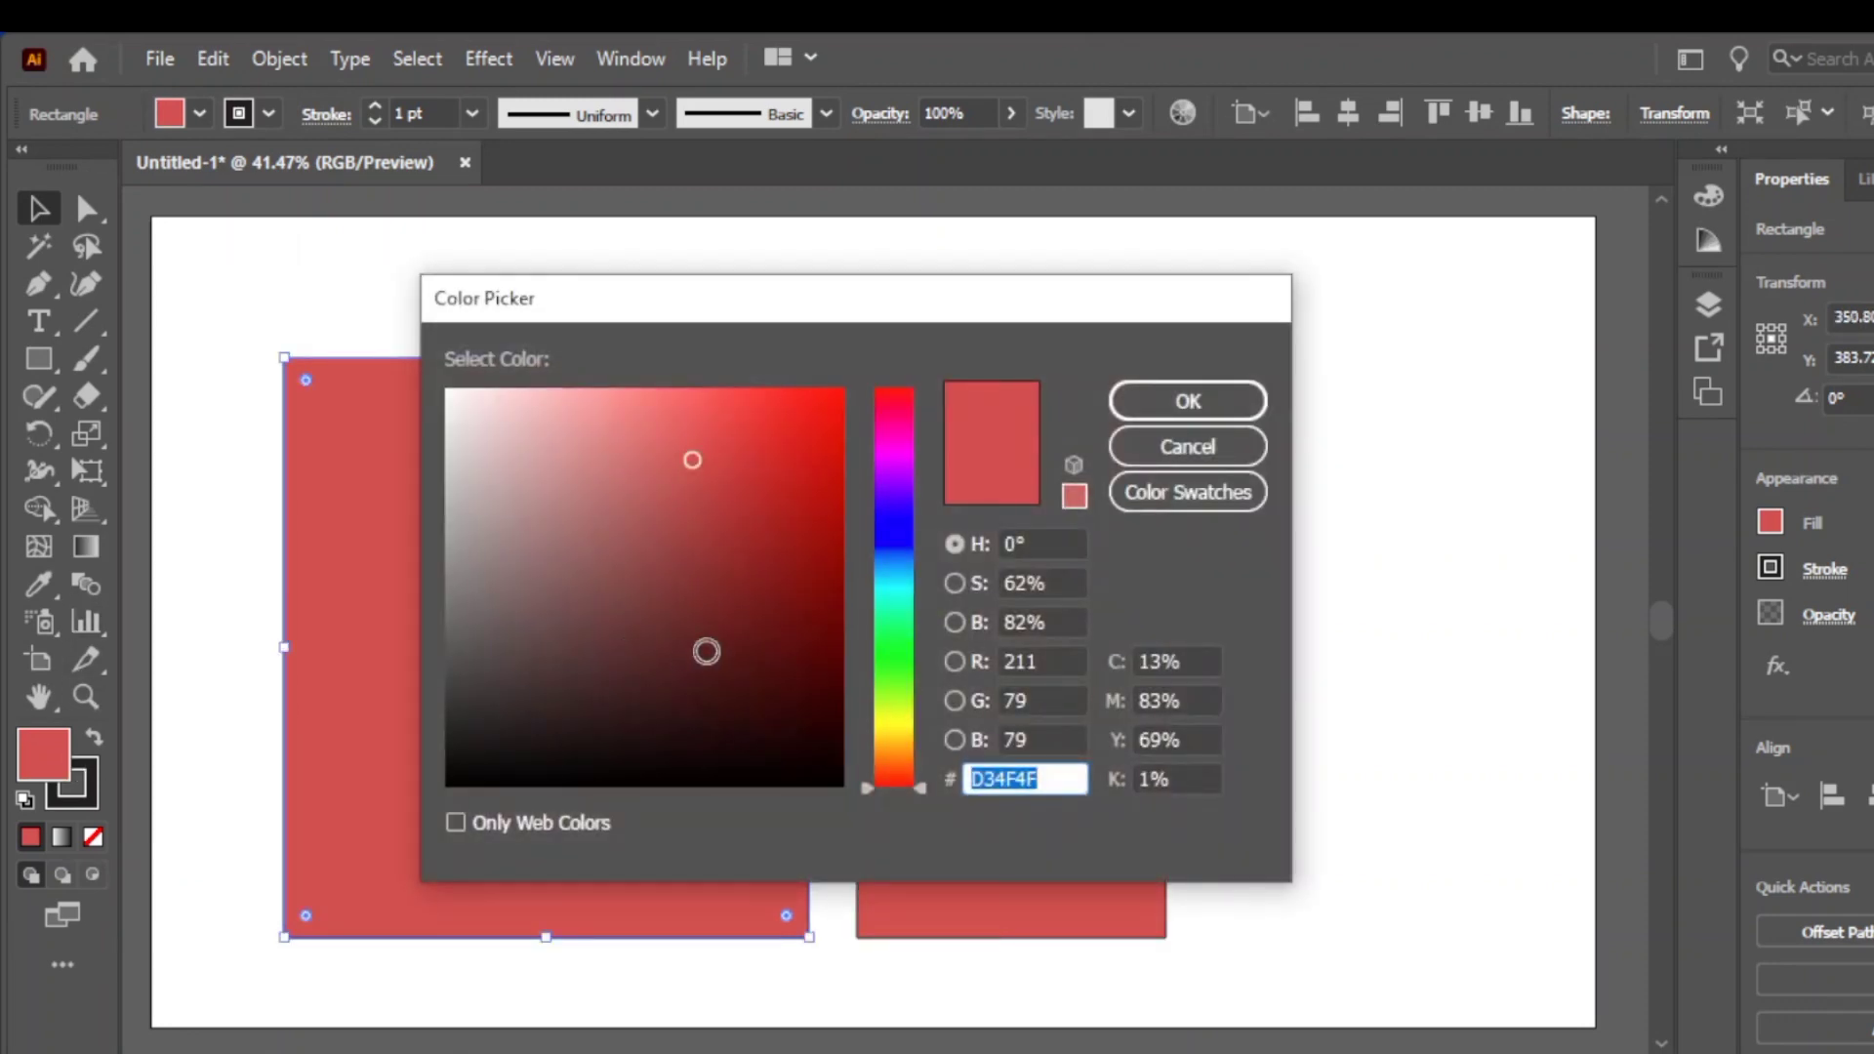
pyautogui.click(894, 514)
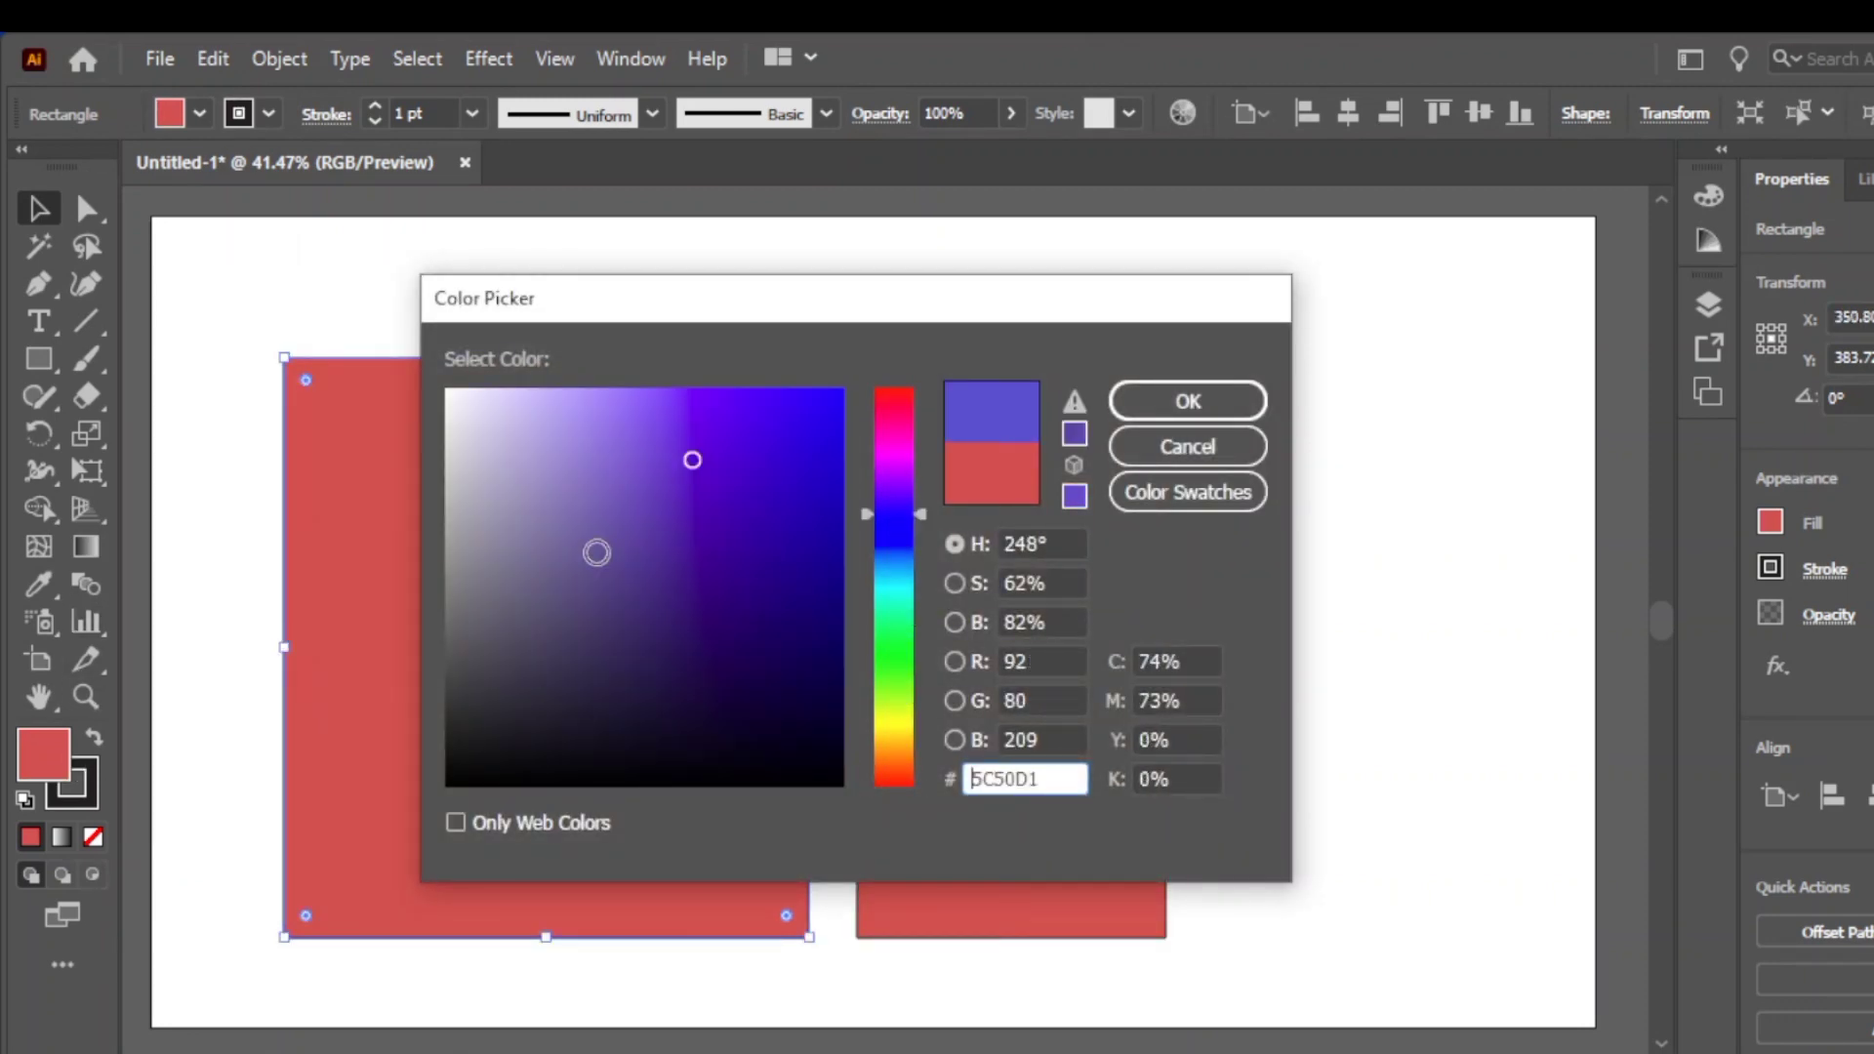
pyautogui.click(740, 588)
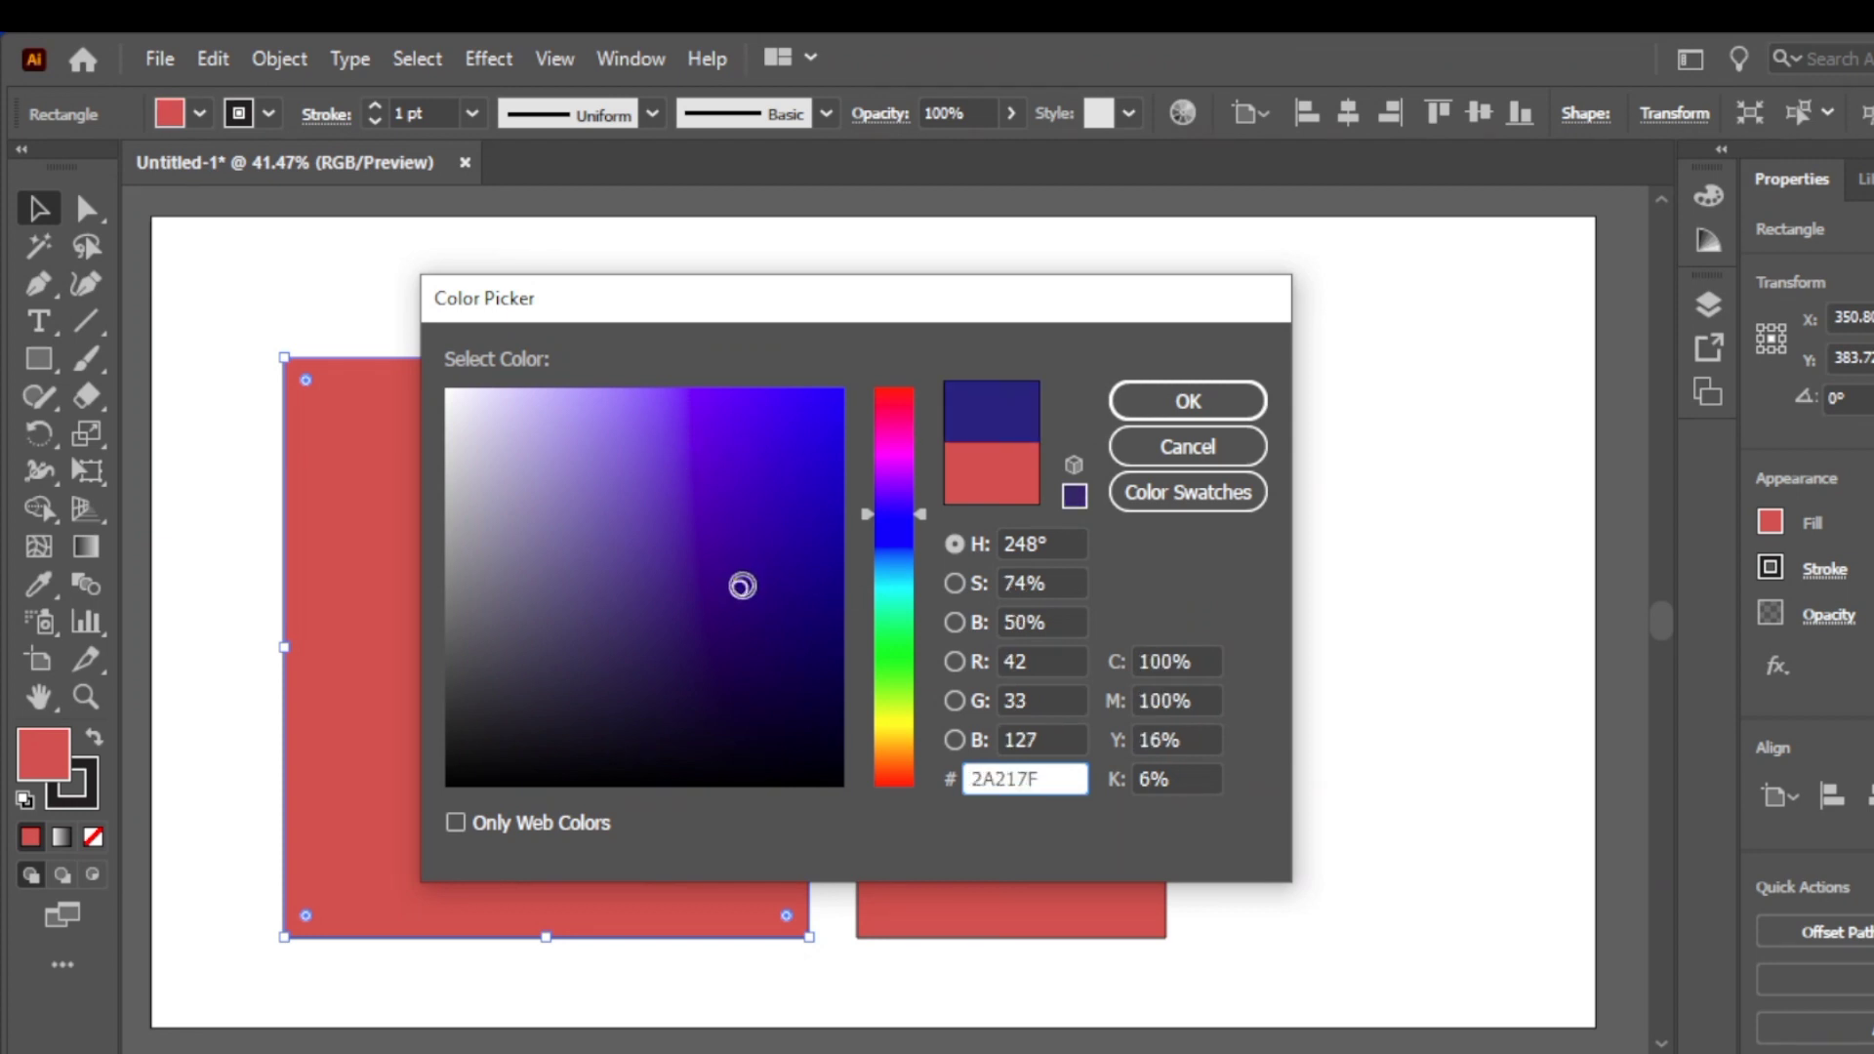
pyautogui.click(1188, 401)
# Fill the narrow rectangle with the lighter blue 3D4F8E and deselect it
pyautogui.click(947, 585)
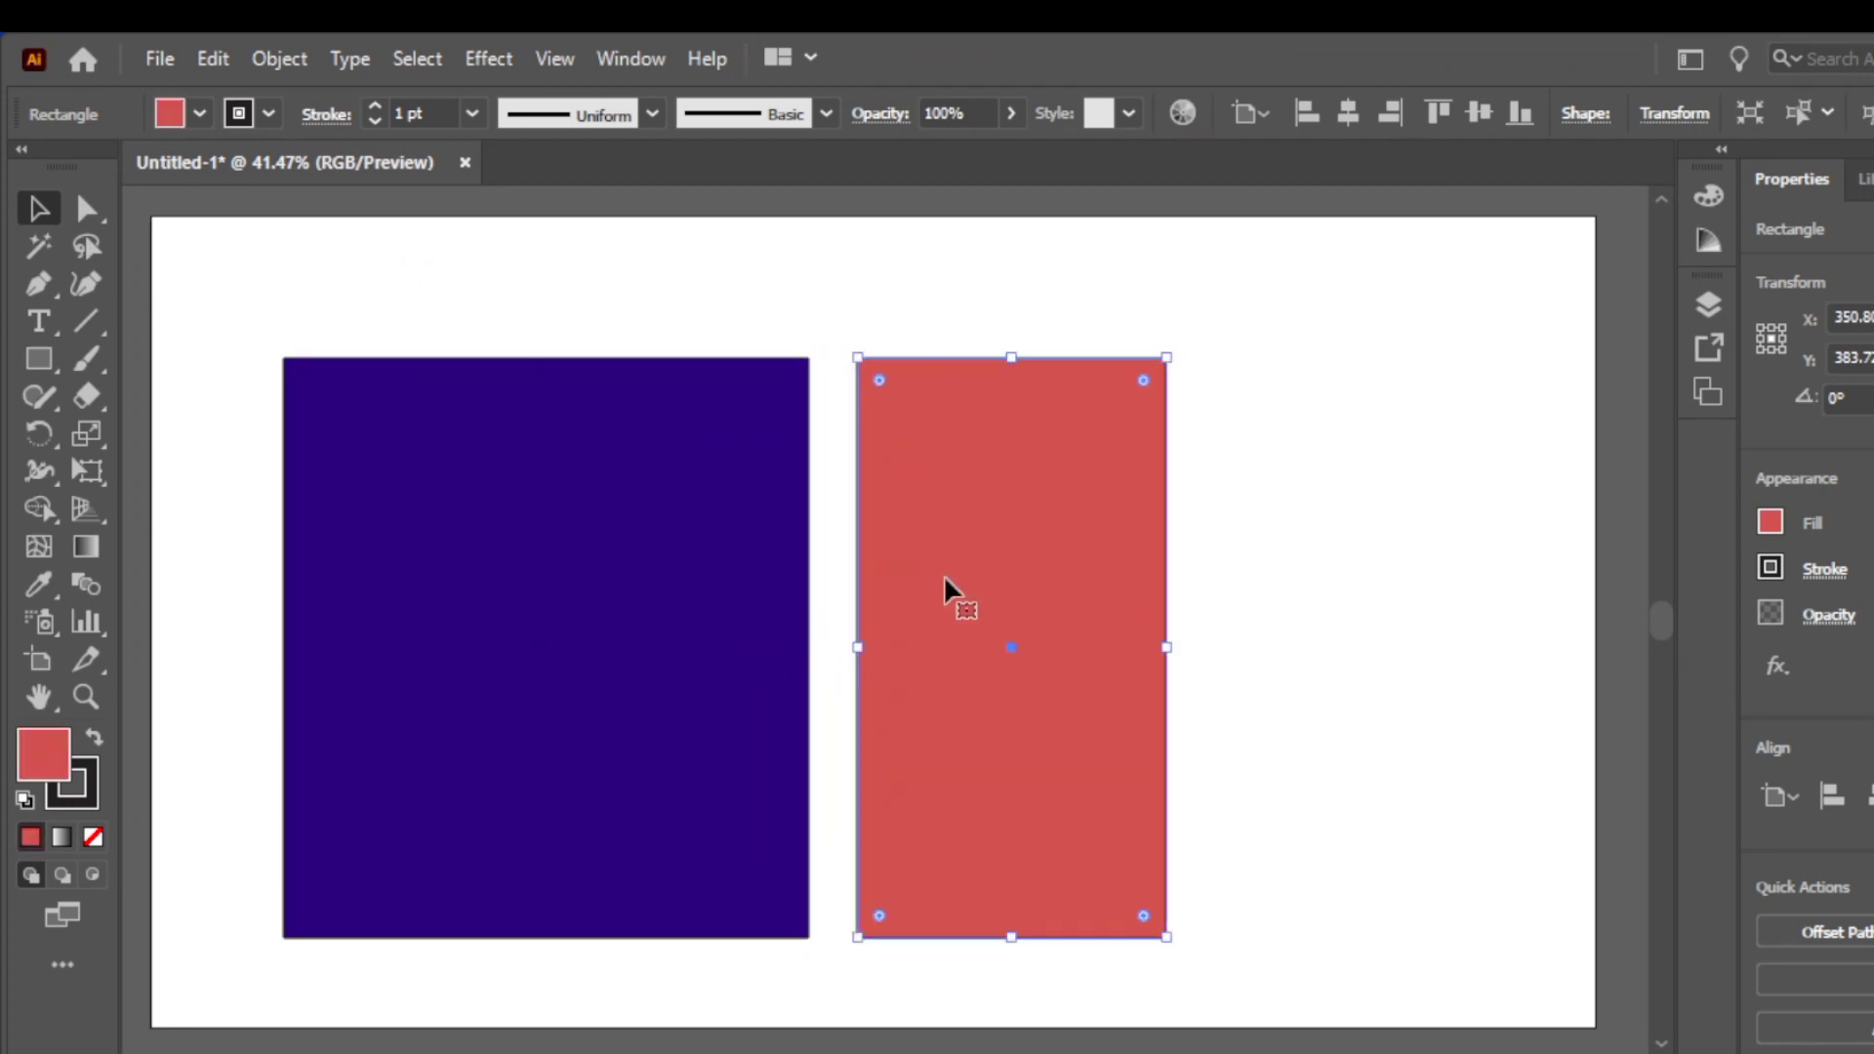
pyautogui.click(436, 695)
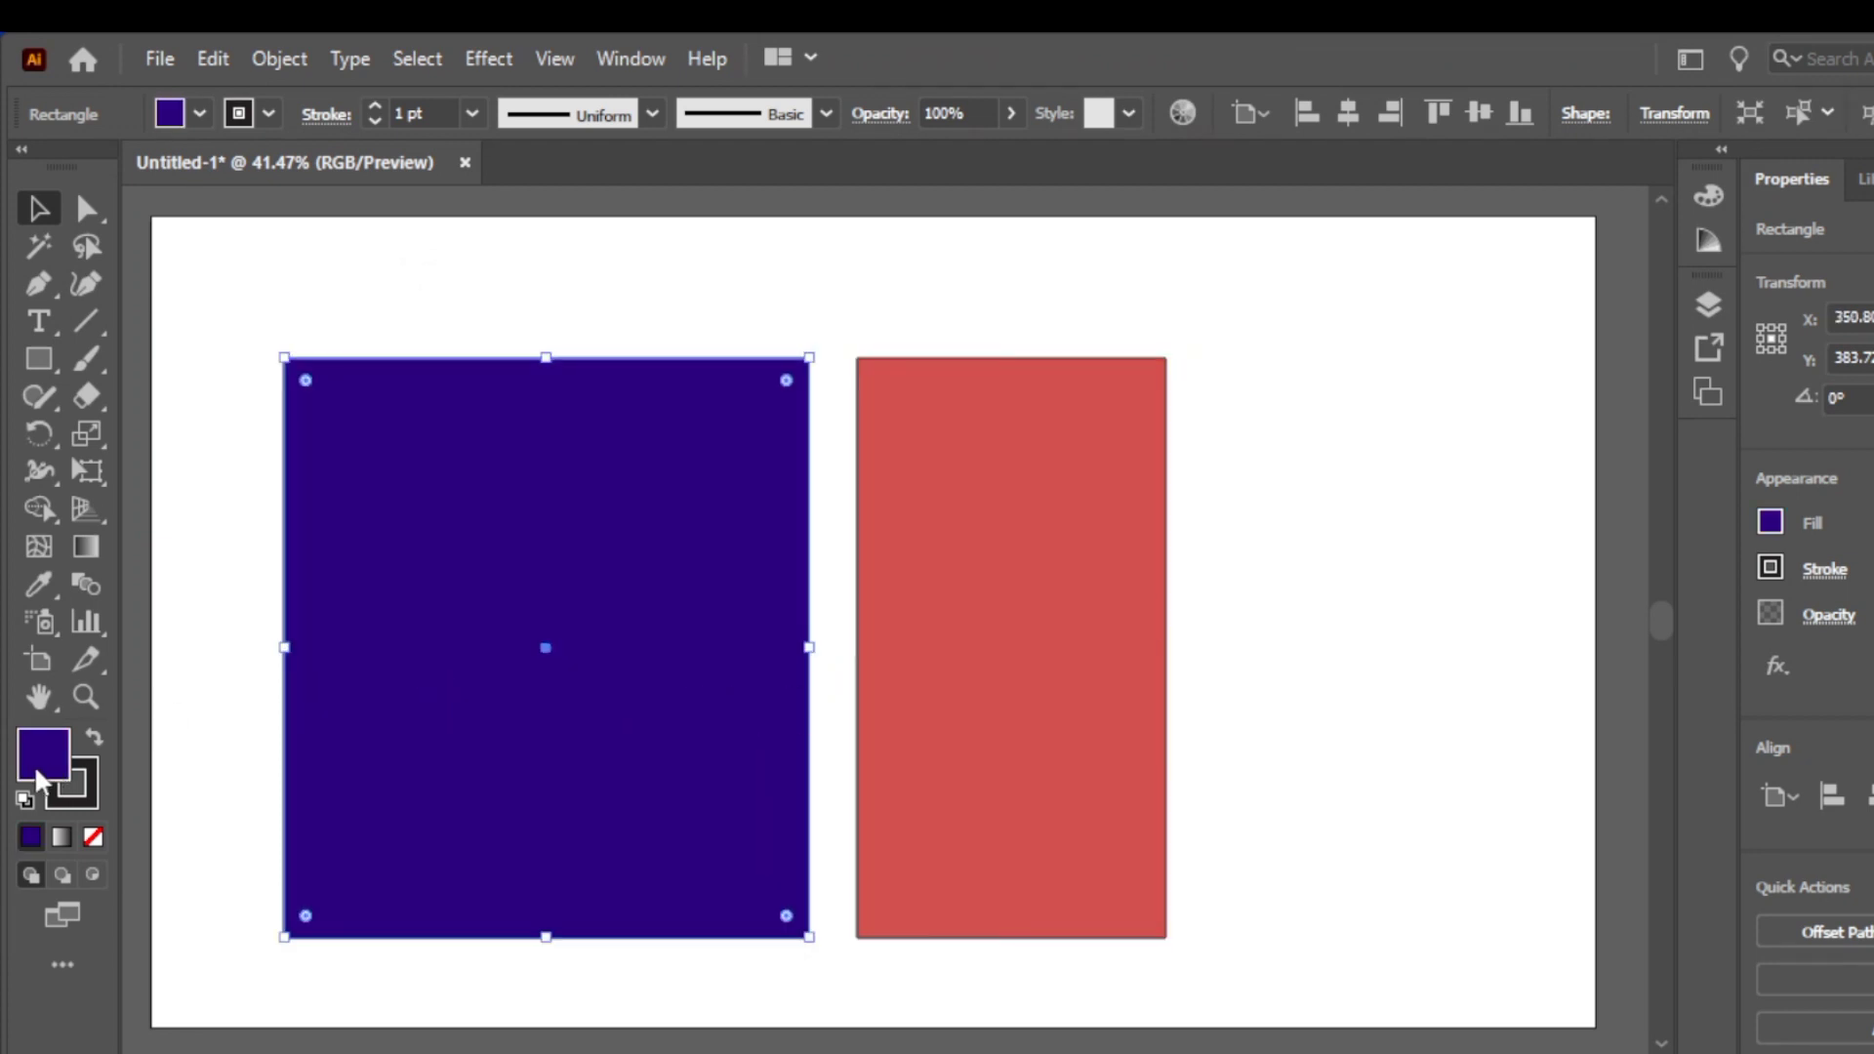
pyautogui.click(909, 758)
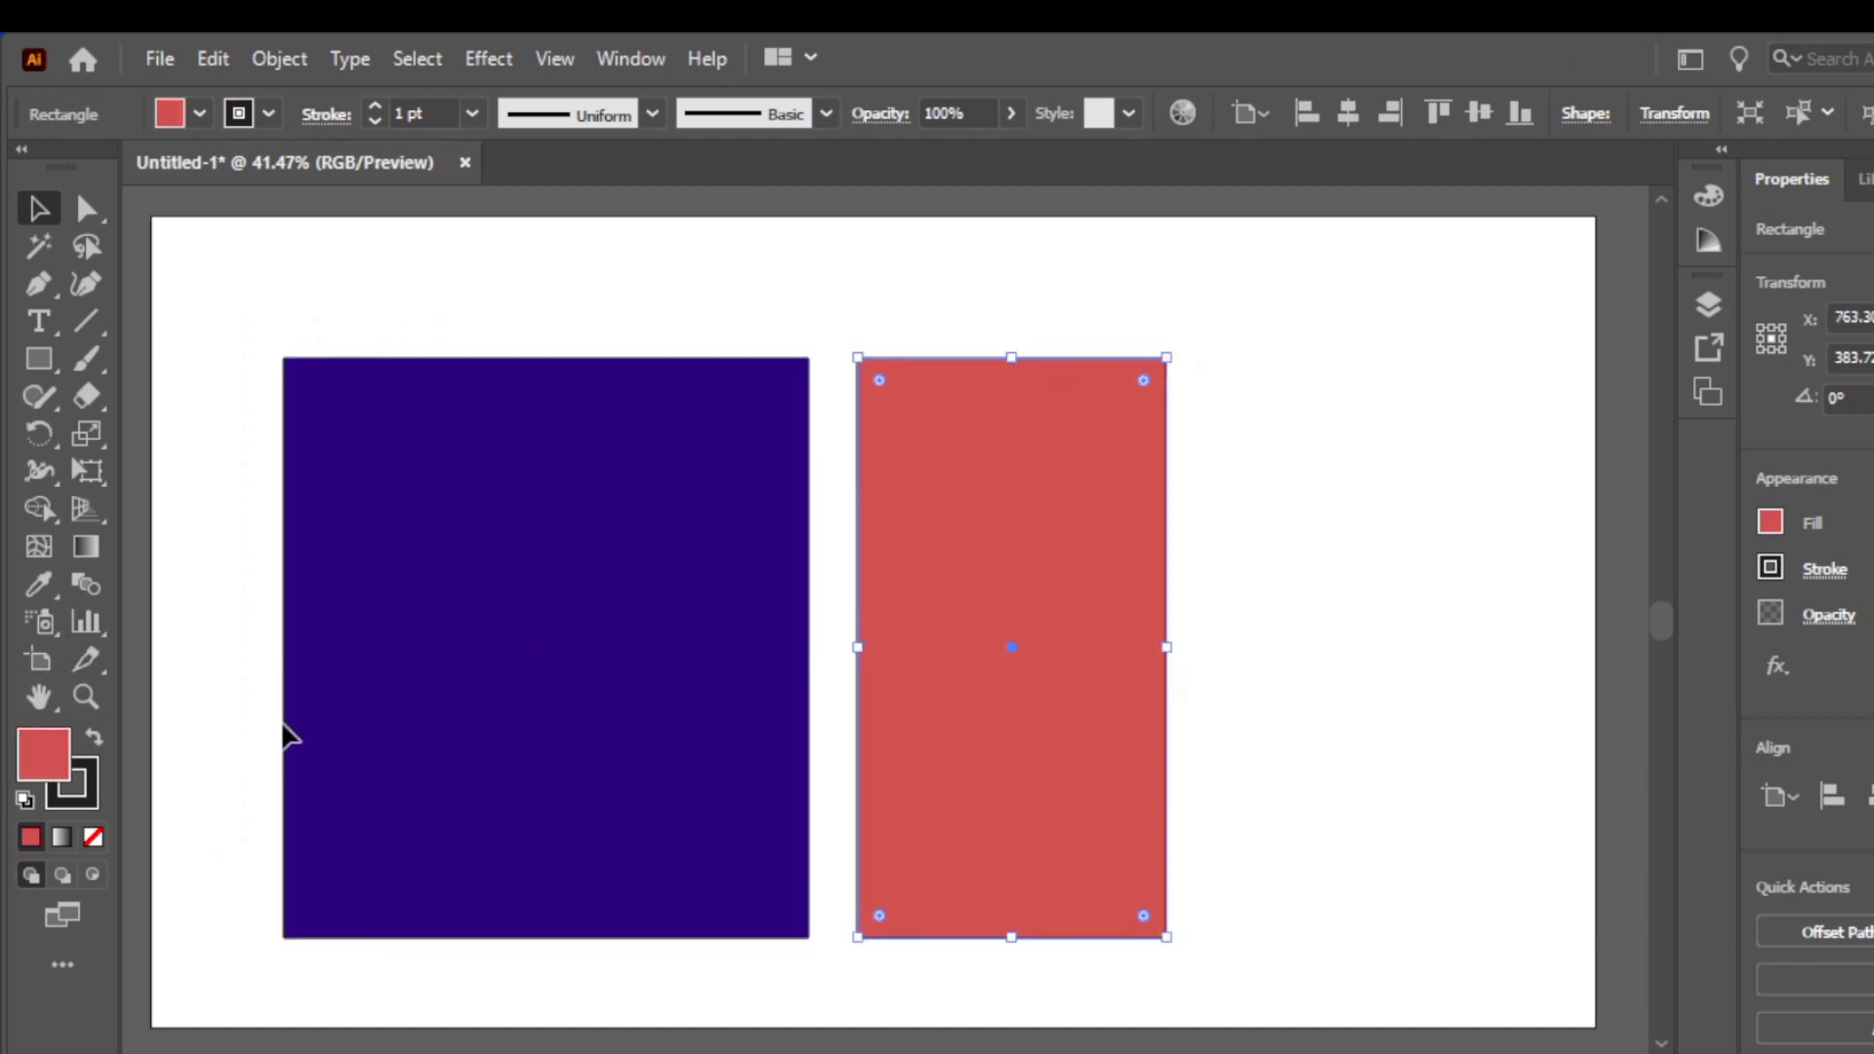
pyautogui.doubleClick(49, 751)
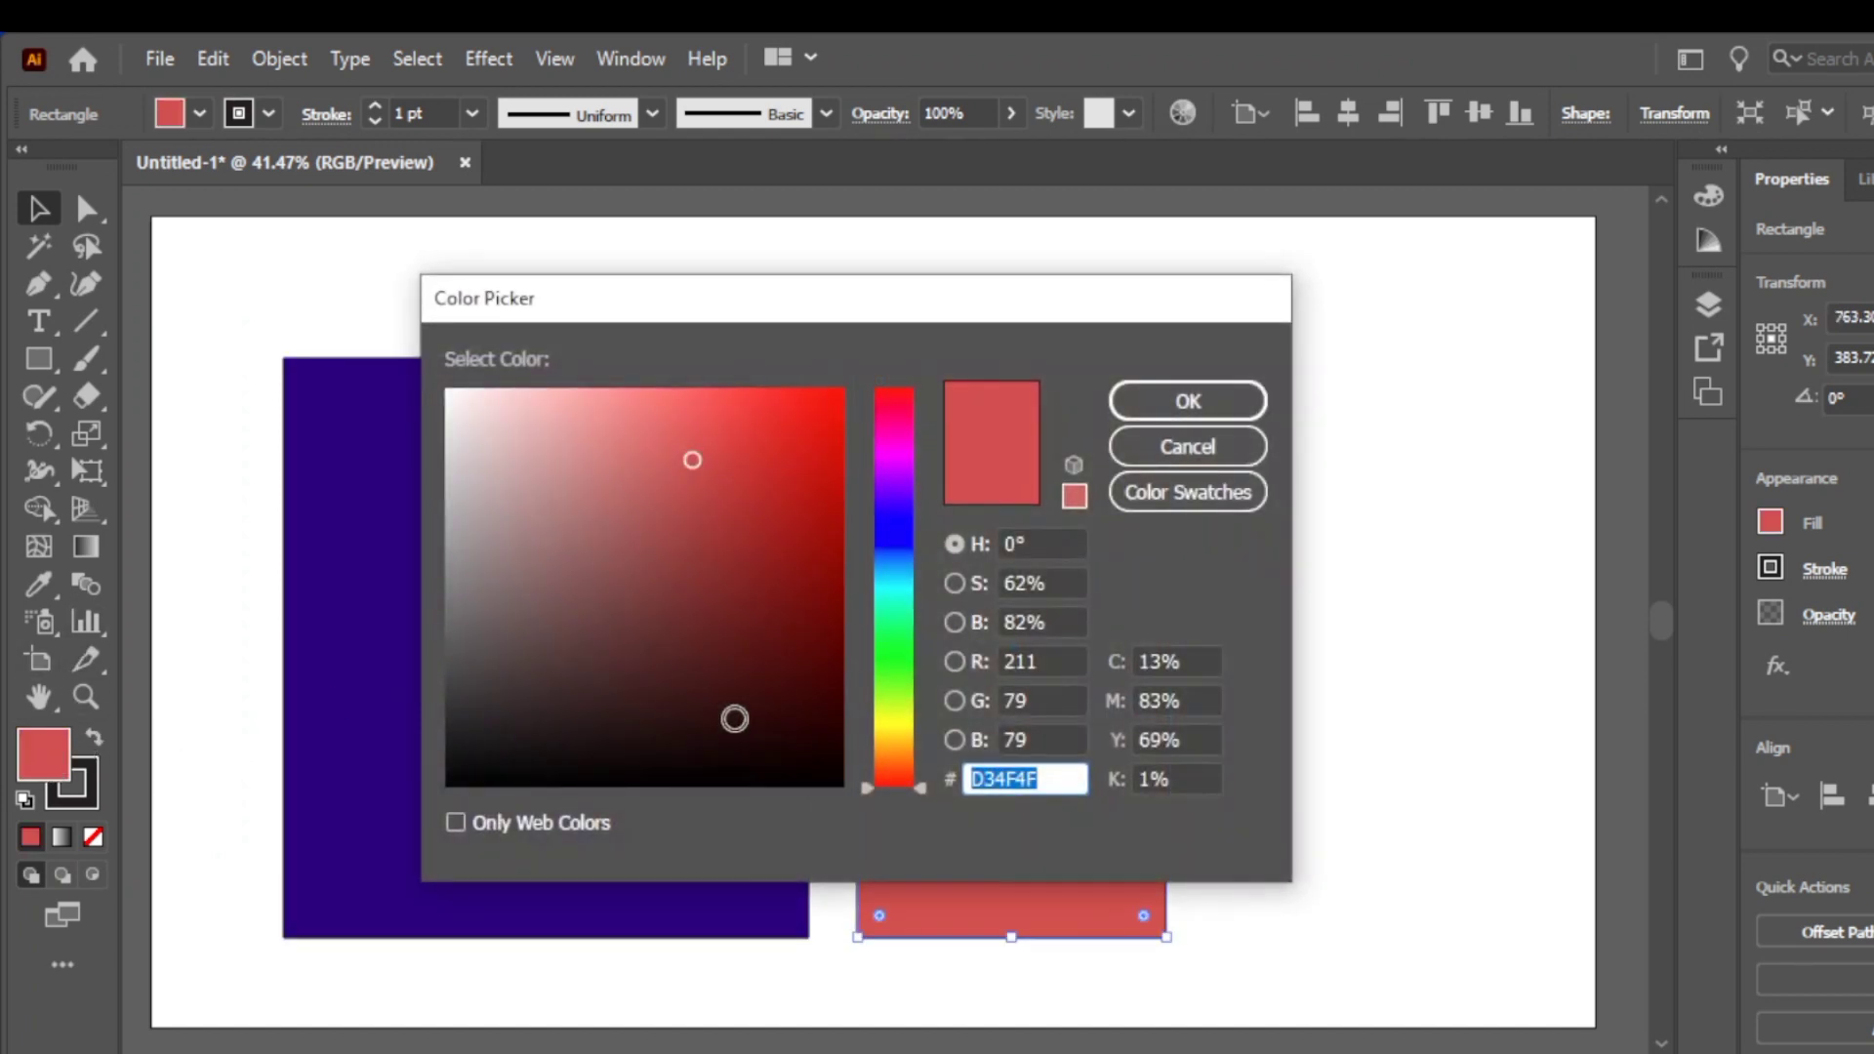
pyautogui.click(893, 536)
pyautogui.click(643, 537)
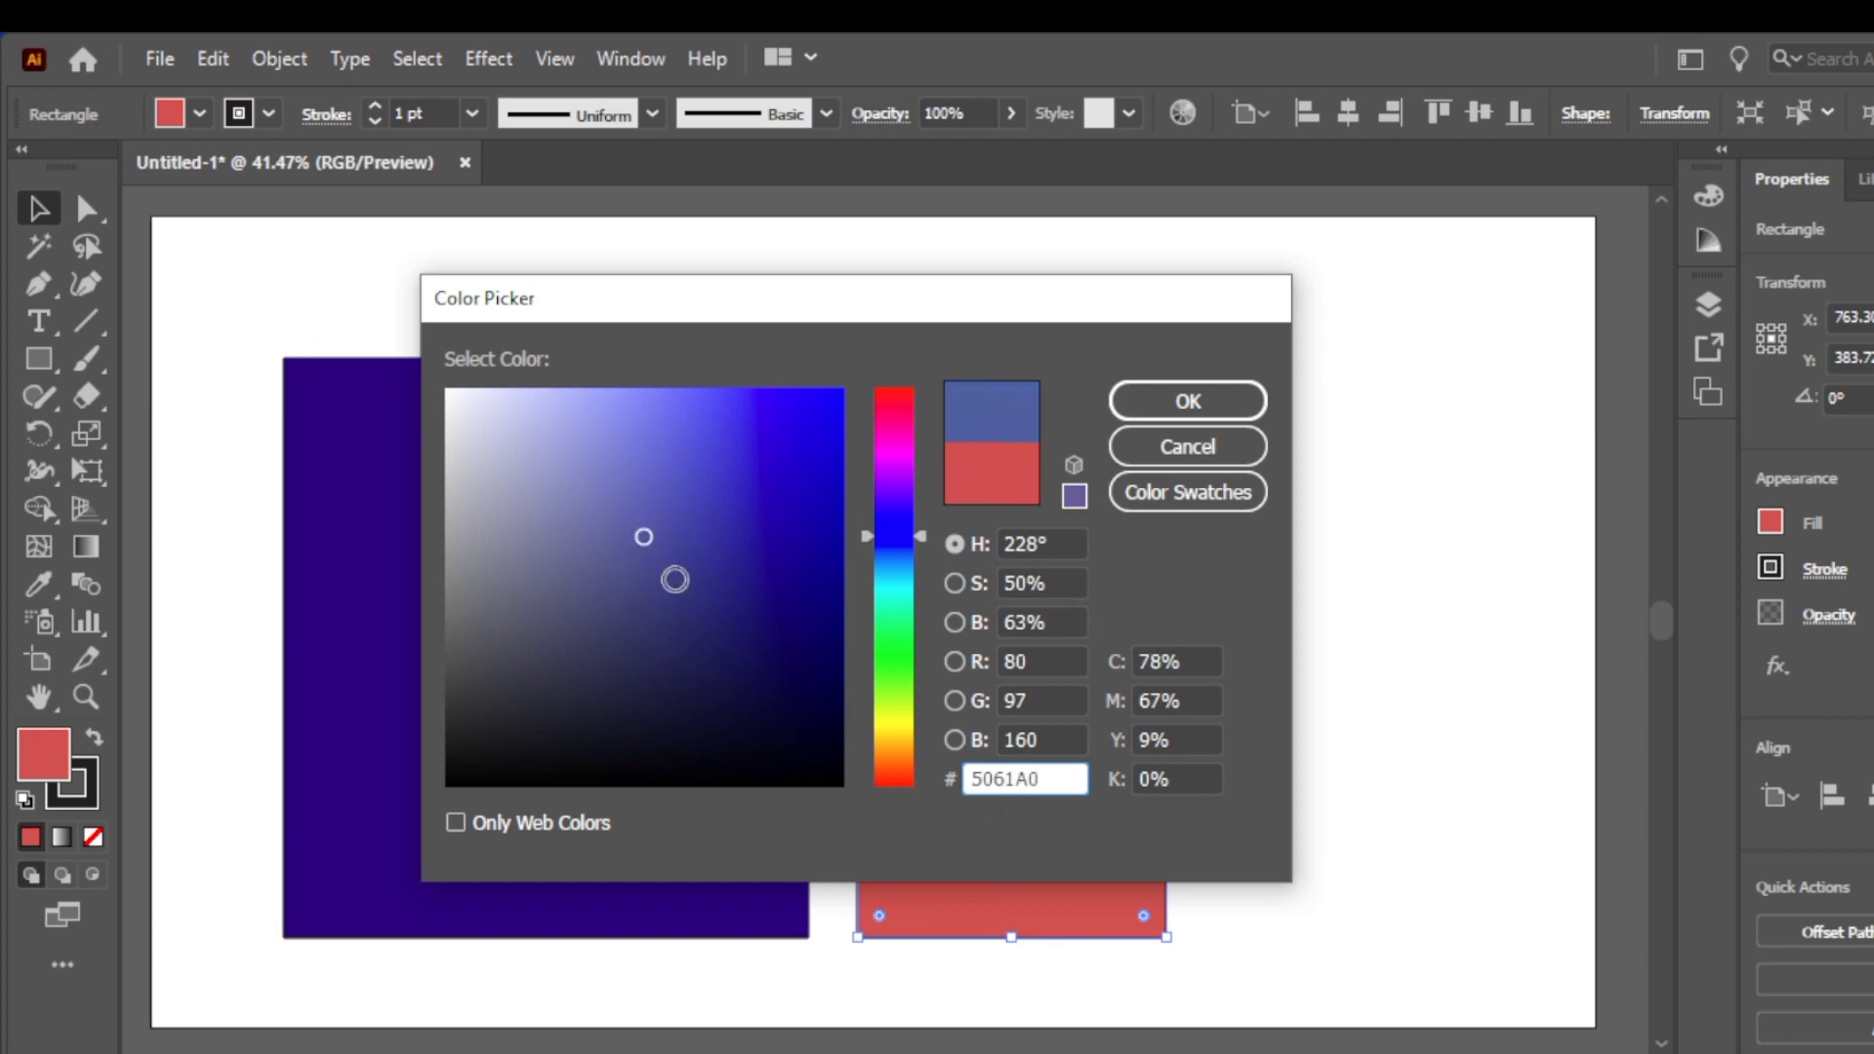
pyautogui.click(673, 564)
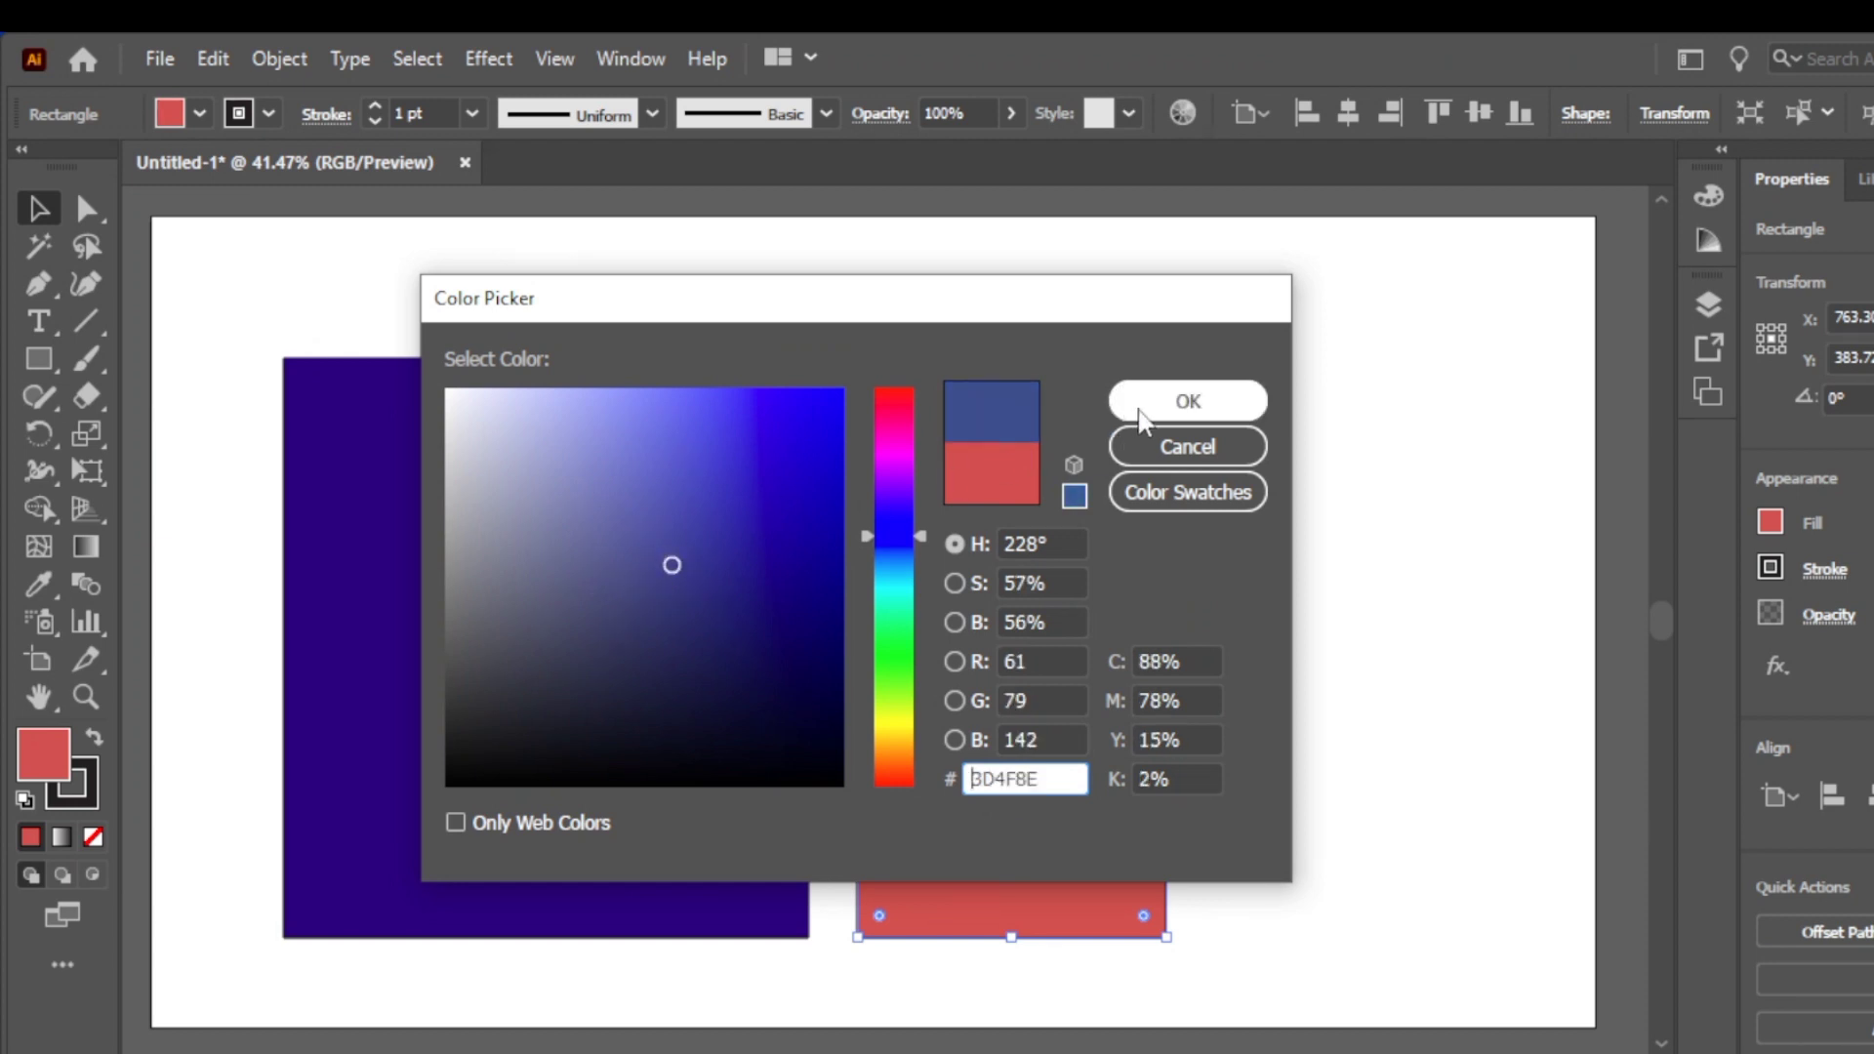
pyautogui.click(1140, 402)
pyautogui.click(244, 315)
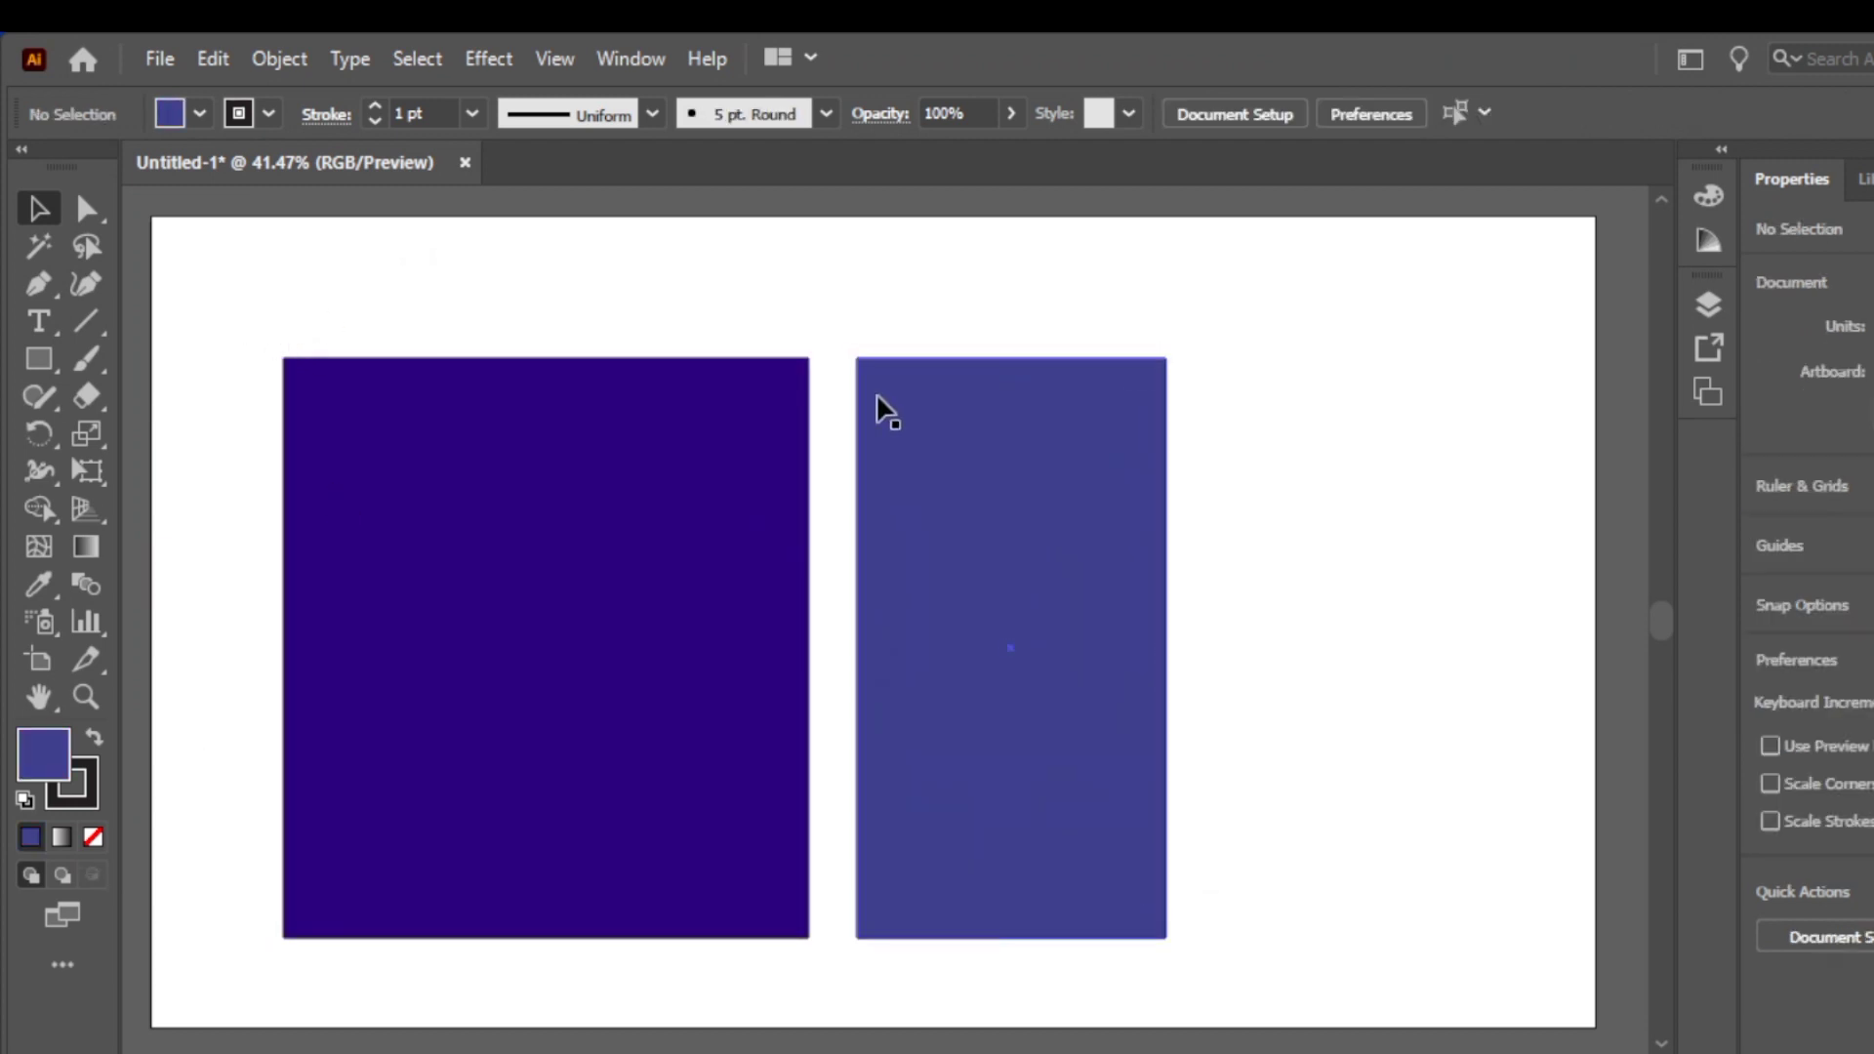
# Draw a small window at the narrow rectangle's upper left, fill it very dark navy (225°, 53%, 14%), and duplicate it to the right
pyautogui.click(38, 358)
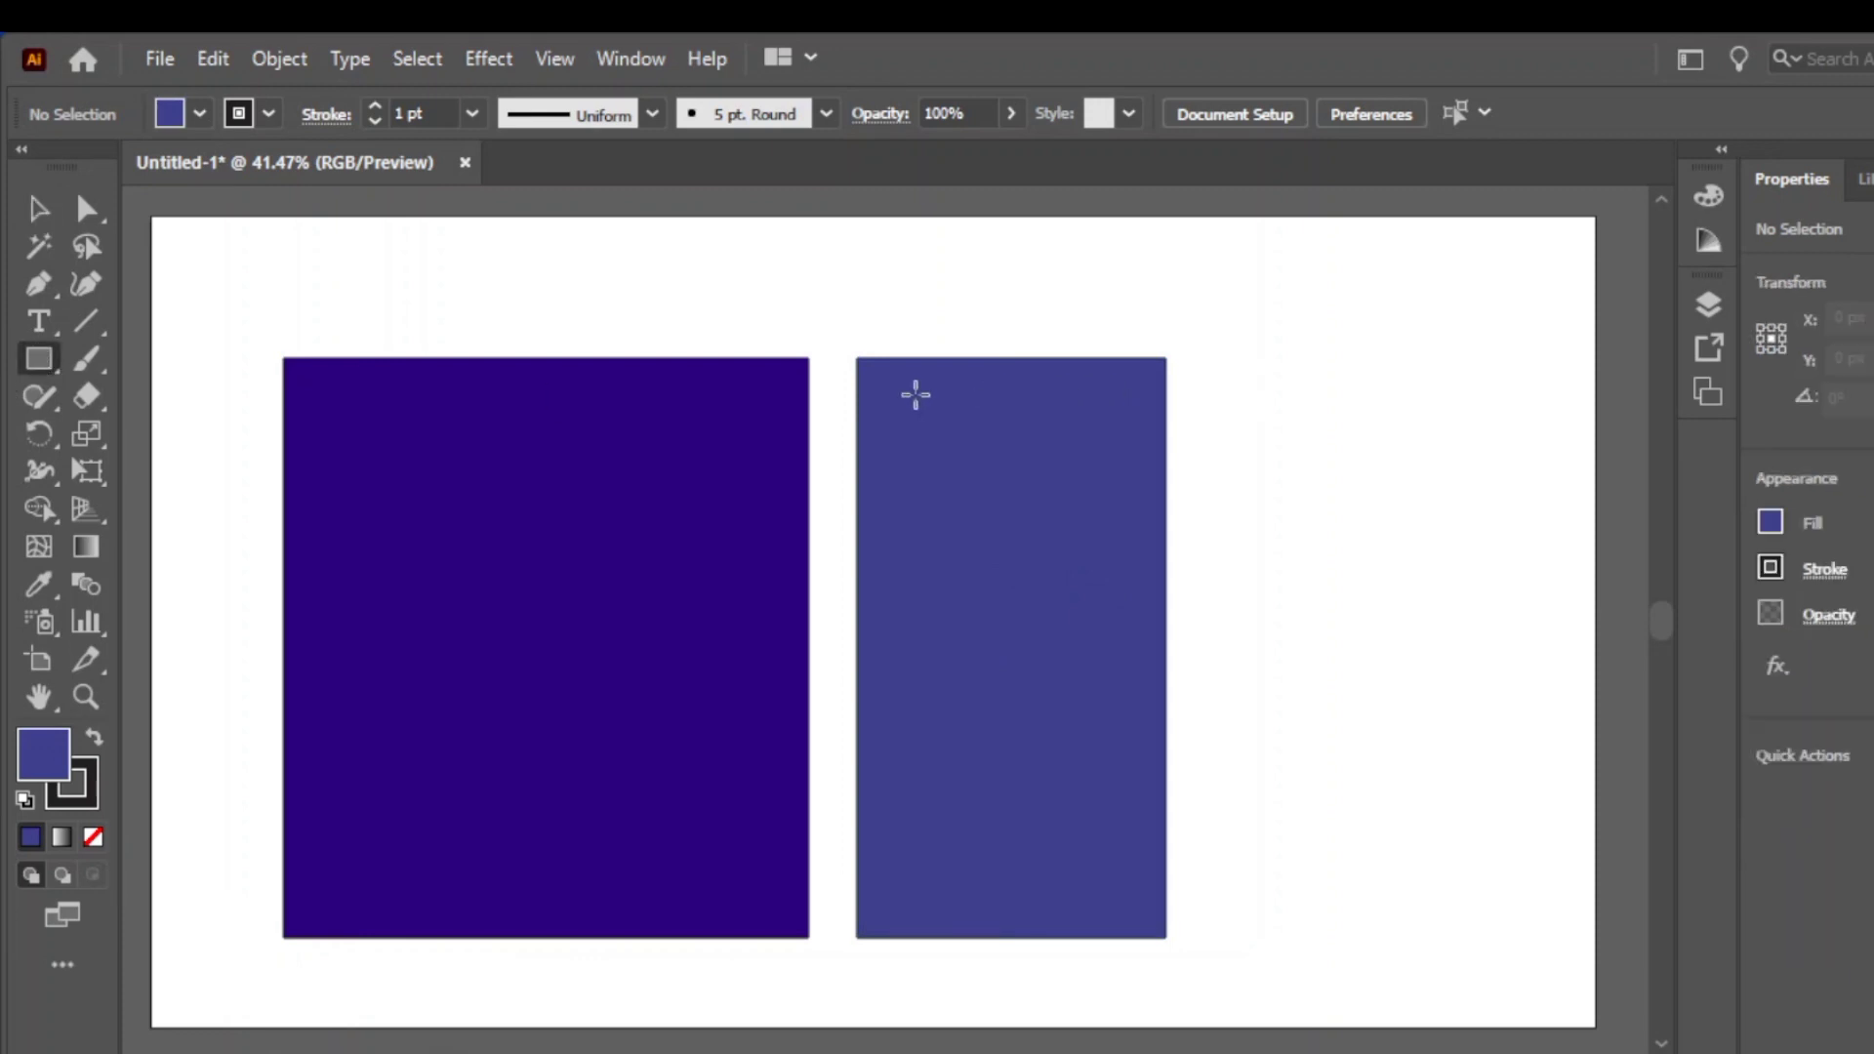
pyautogui.moveTo(913, 409); pyautogui.dragTo(983, 492)
pyautogui.press('v')
pyautogui.doubleClick(61, 760)
pyautogui.click(657, 728)
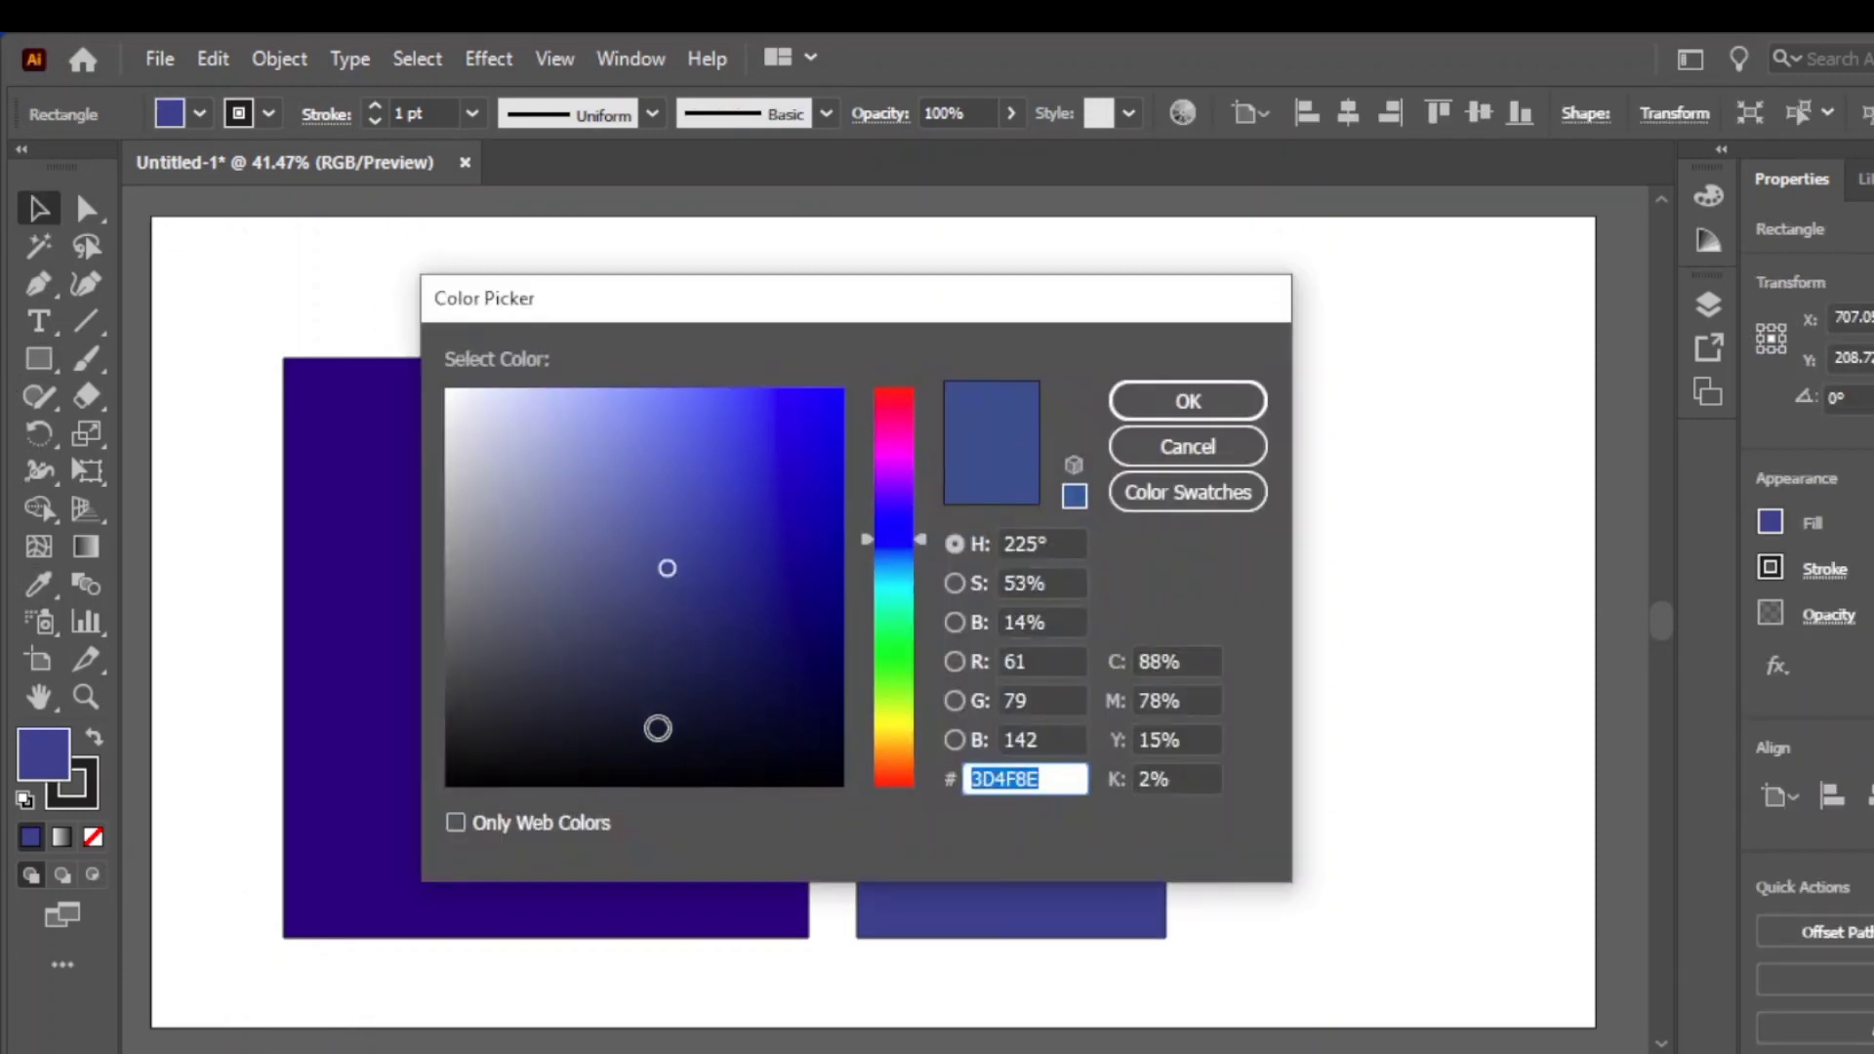
pyautogui.click(1188, 402)
pyautogui.click(430, 291)
pyautogui.moveTo(953, 476); pyautogui.dragTo(1076, 478)
pyautogui.click(447, 305)
# Draw a thin horizontal bar across the middle of the left window, fill it light lavender, and deselect it
pyautogui.click(39, 360)
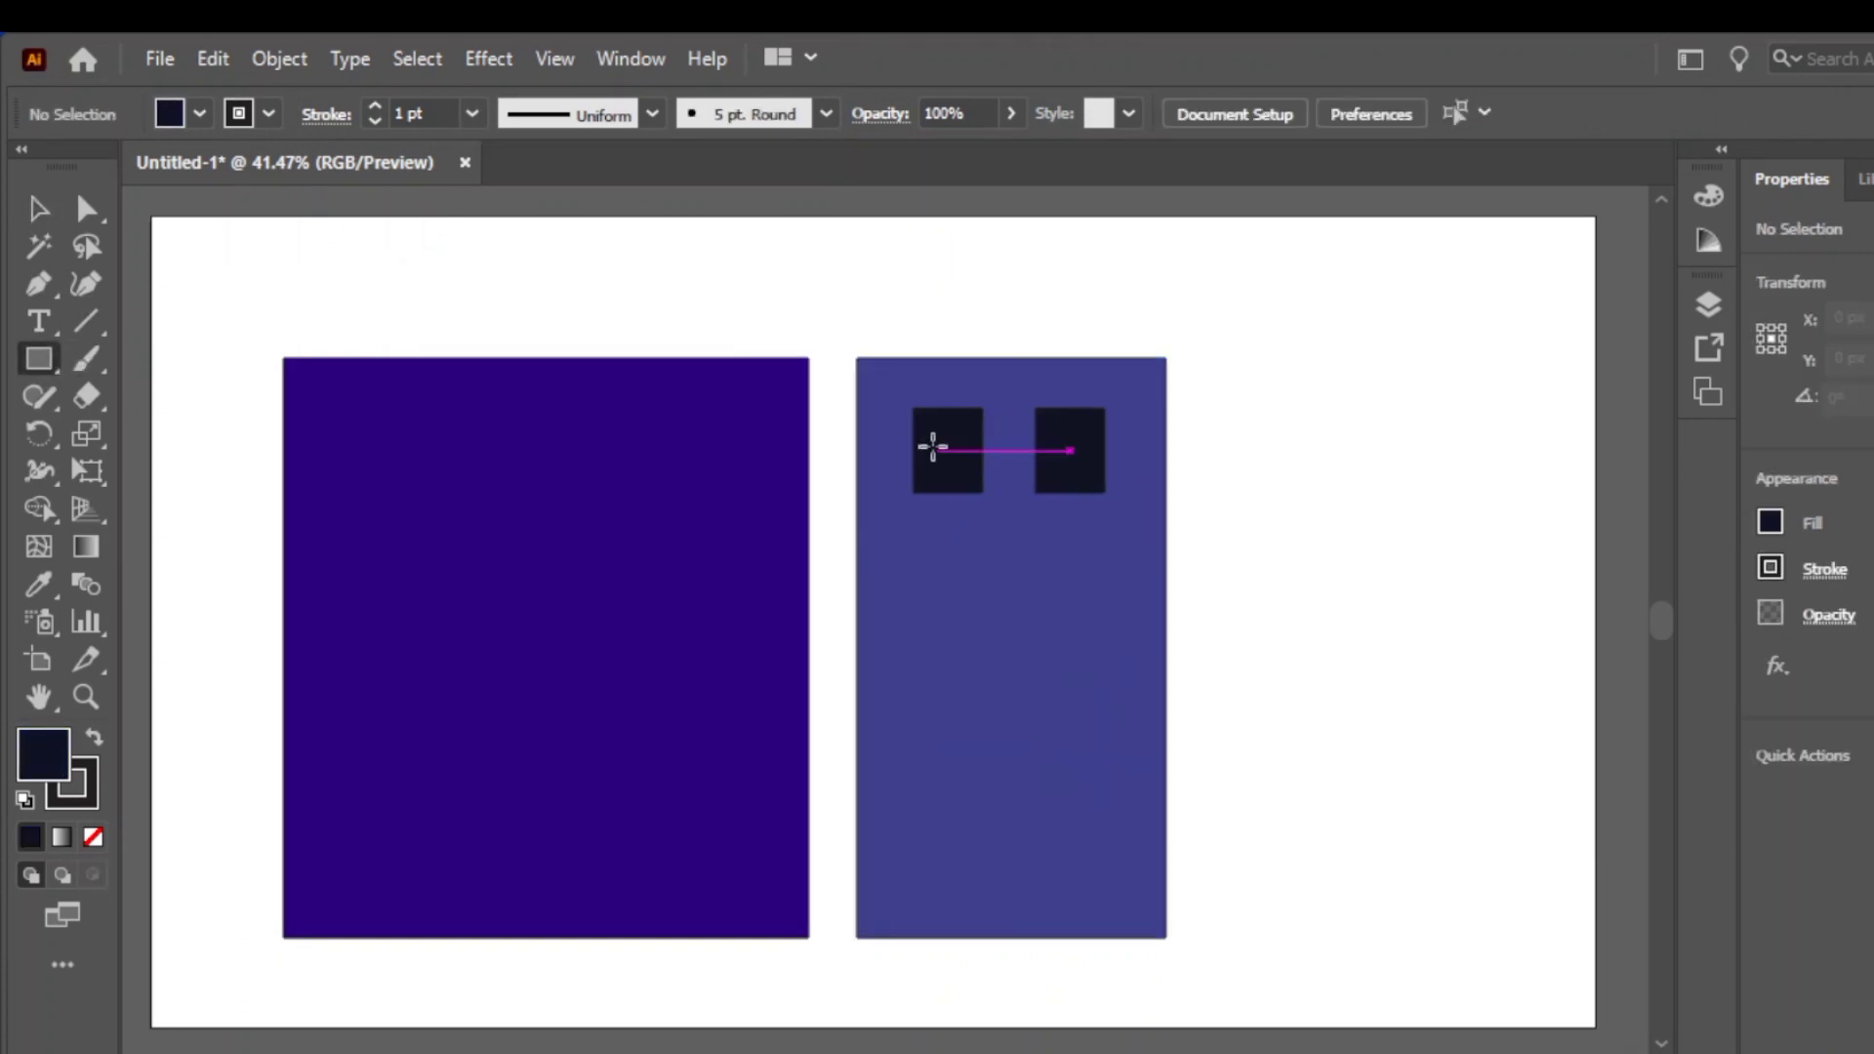
pyautogui.moveTo(915, 443); pyautogui.dragTo(981, 459)
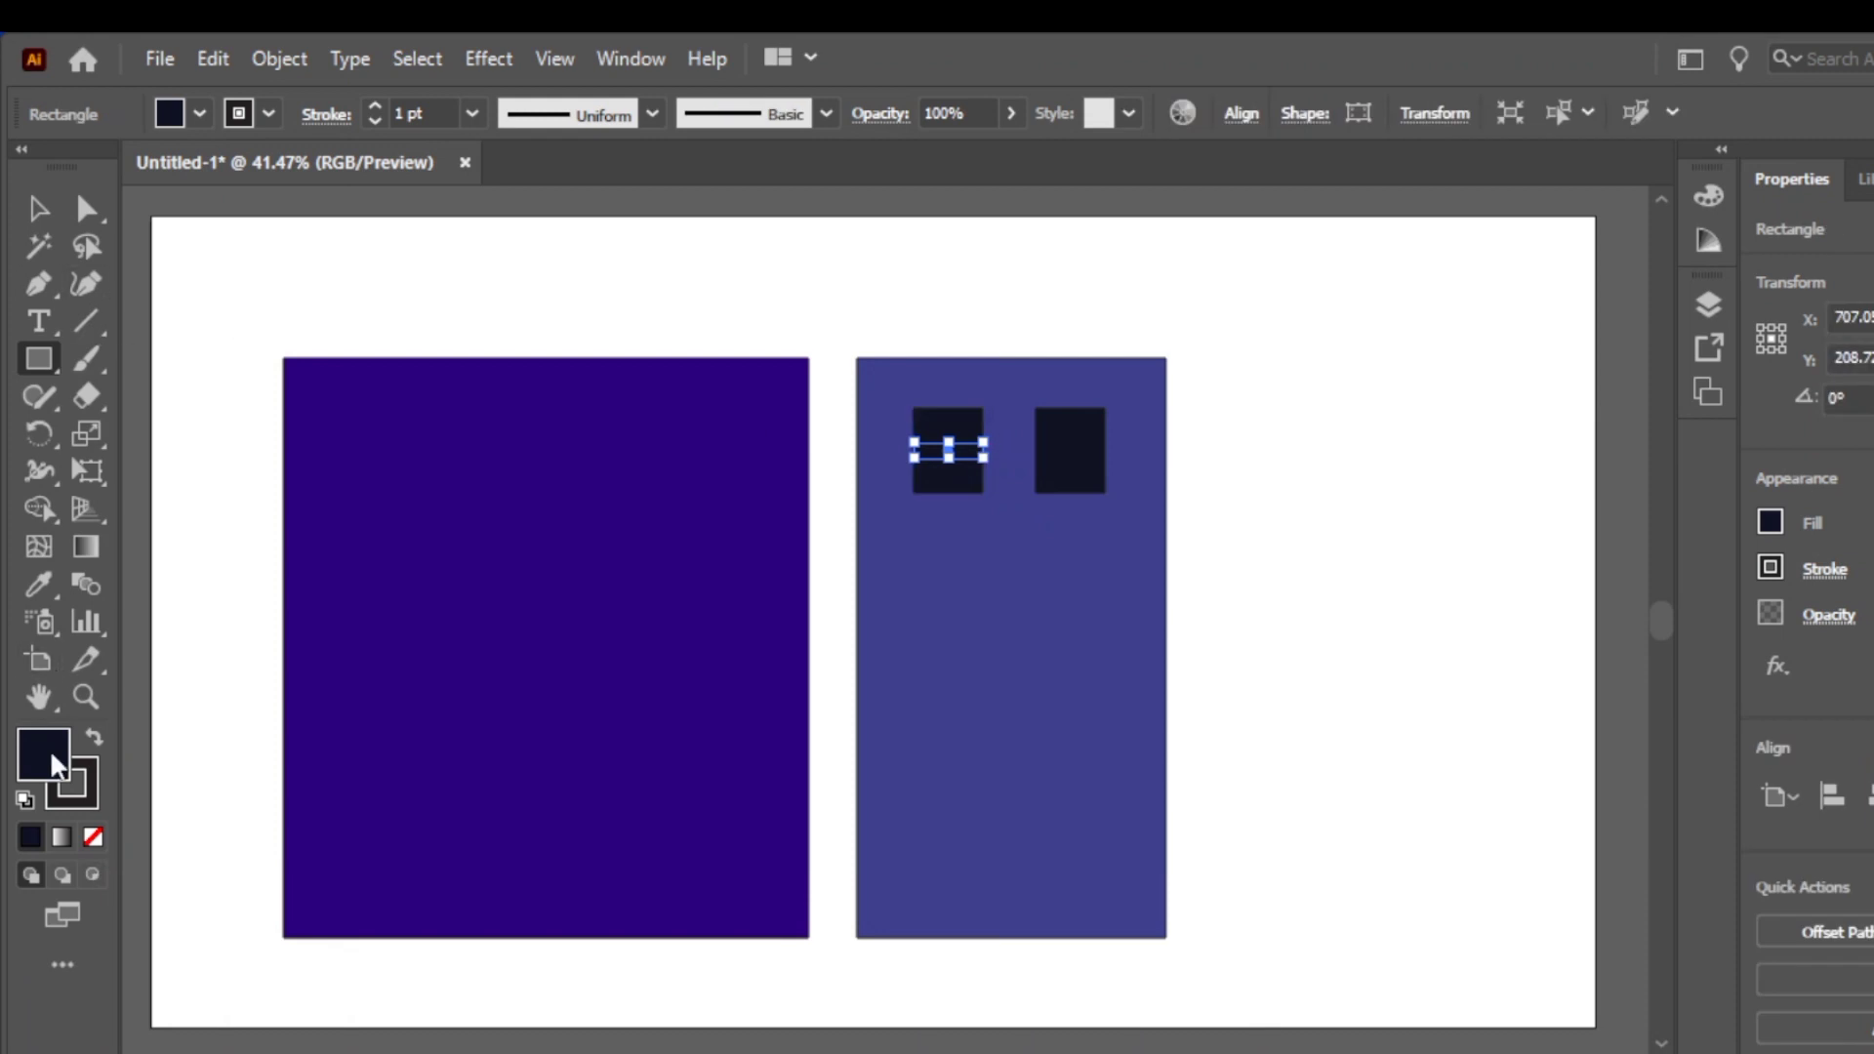
pyautogui.doubleClick(49, 757)
pyautogui.click(544, 493)
pyautogui.click(1188, 402)
pyautogui.click(39, 208)
pyautogui.click(468, 293)
# Delete the plain right window and group the left window with its lavender bar
pyautogui.click(1073, 459)
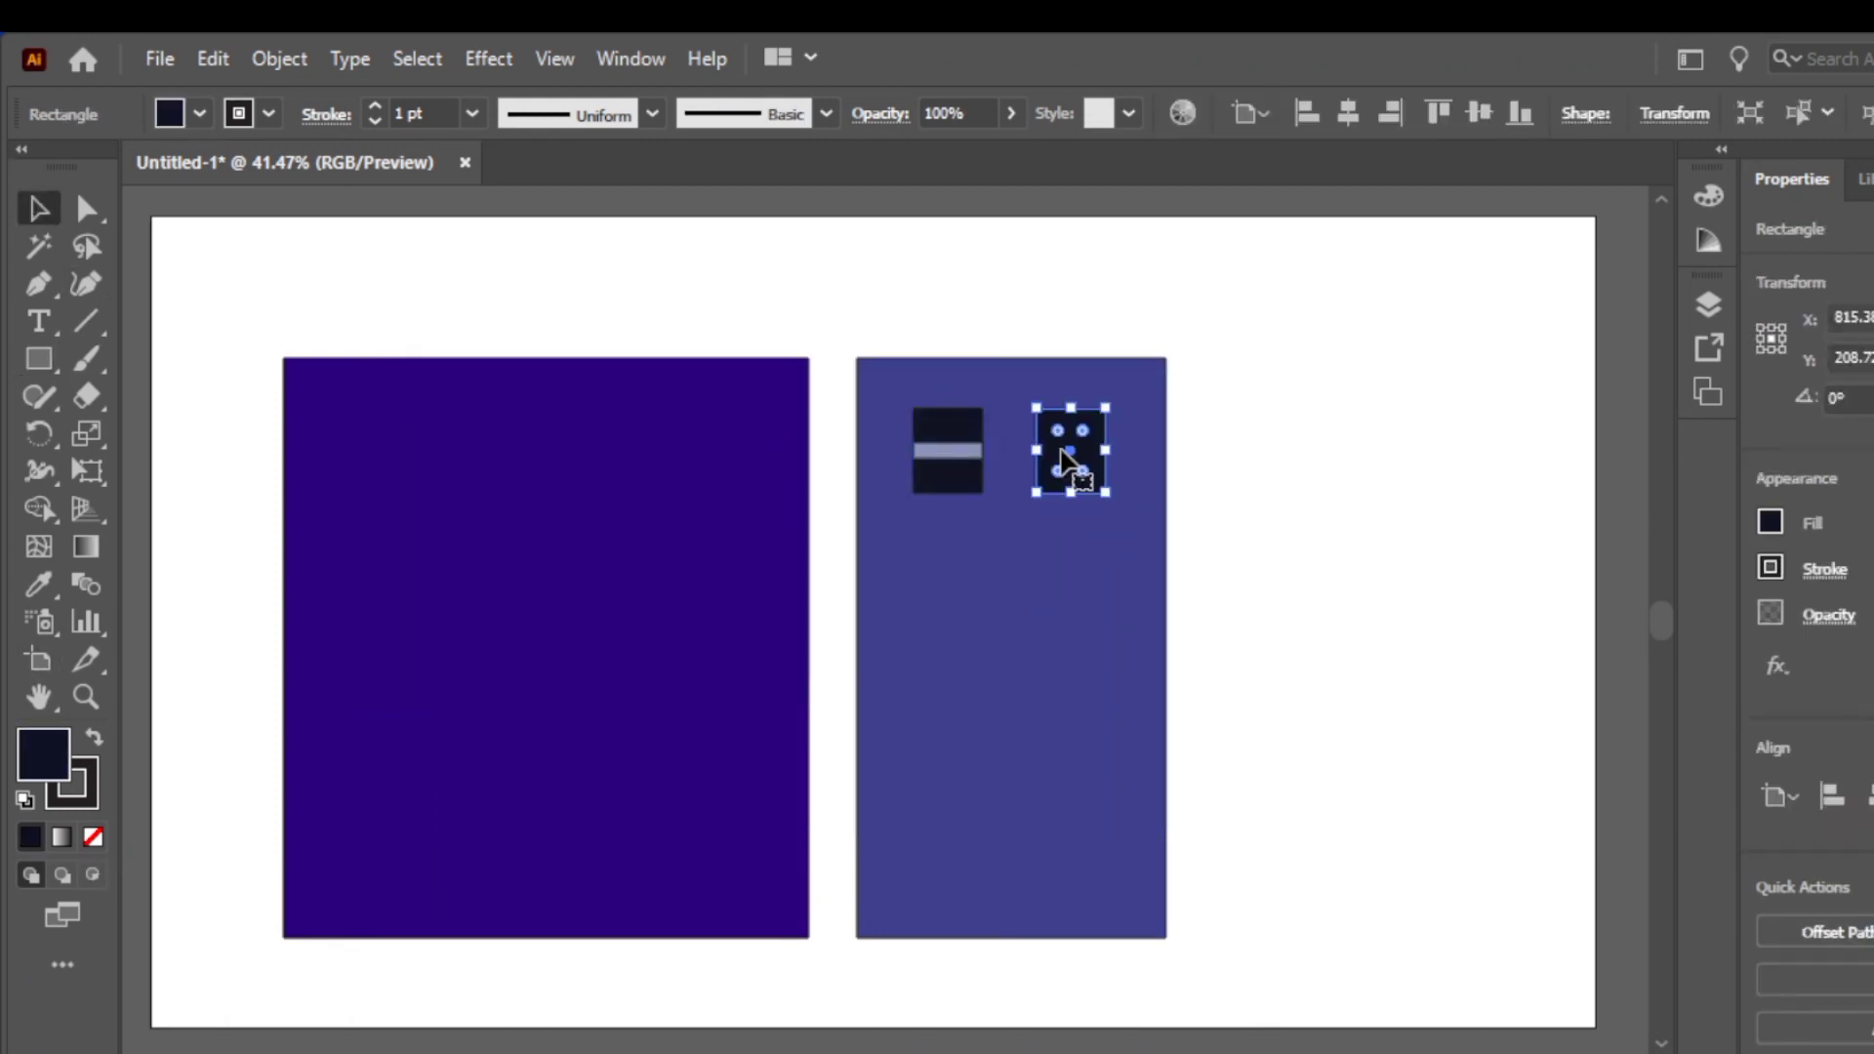
pyautogui.press('Delete')
pyautogui.click(964, 450)
pyautogui.keyDown('shift'); pyautogui.click(952, 424); pyautogui.keyUp('shift')
pyautogui.hotkey('ctrl', 'g')
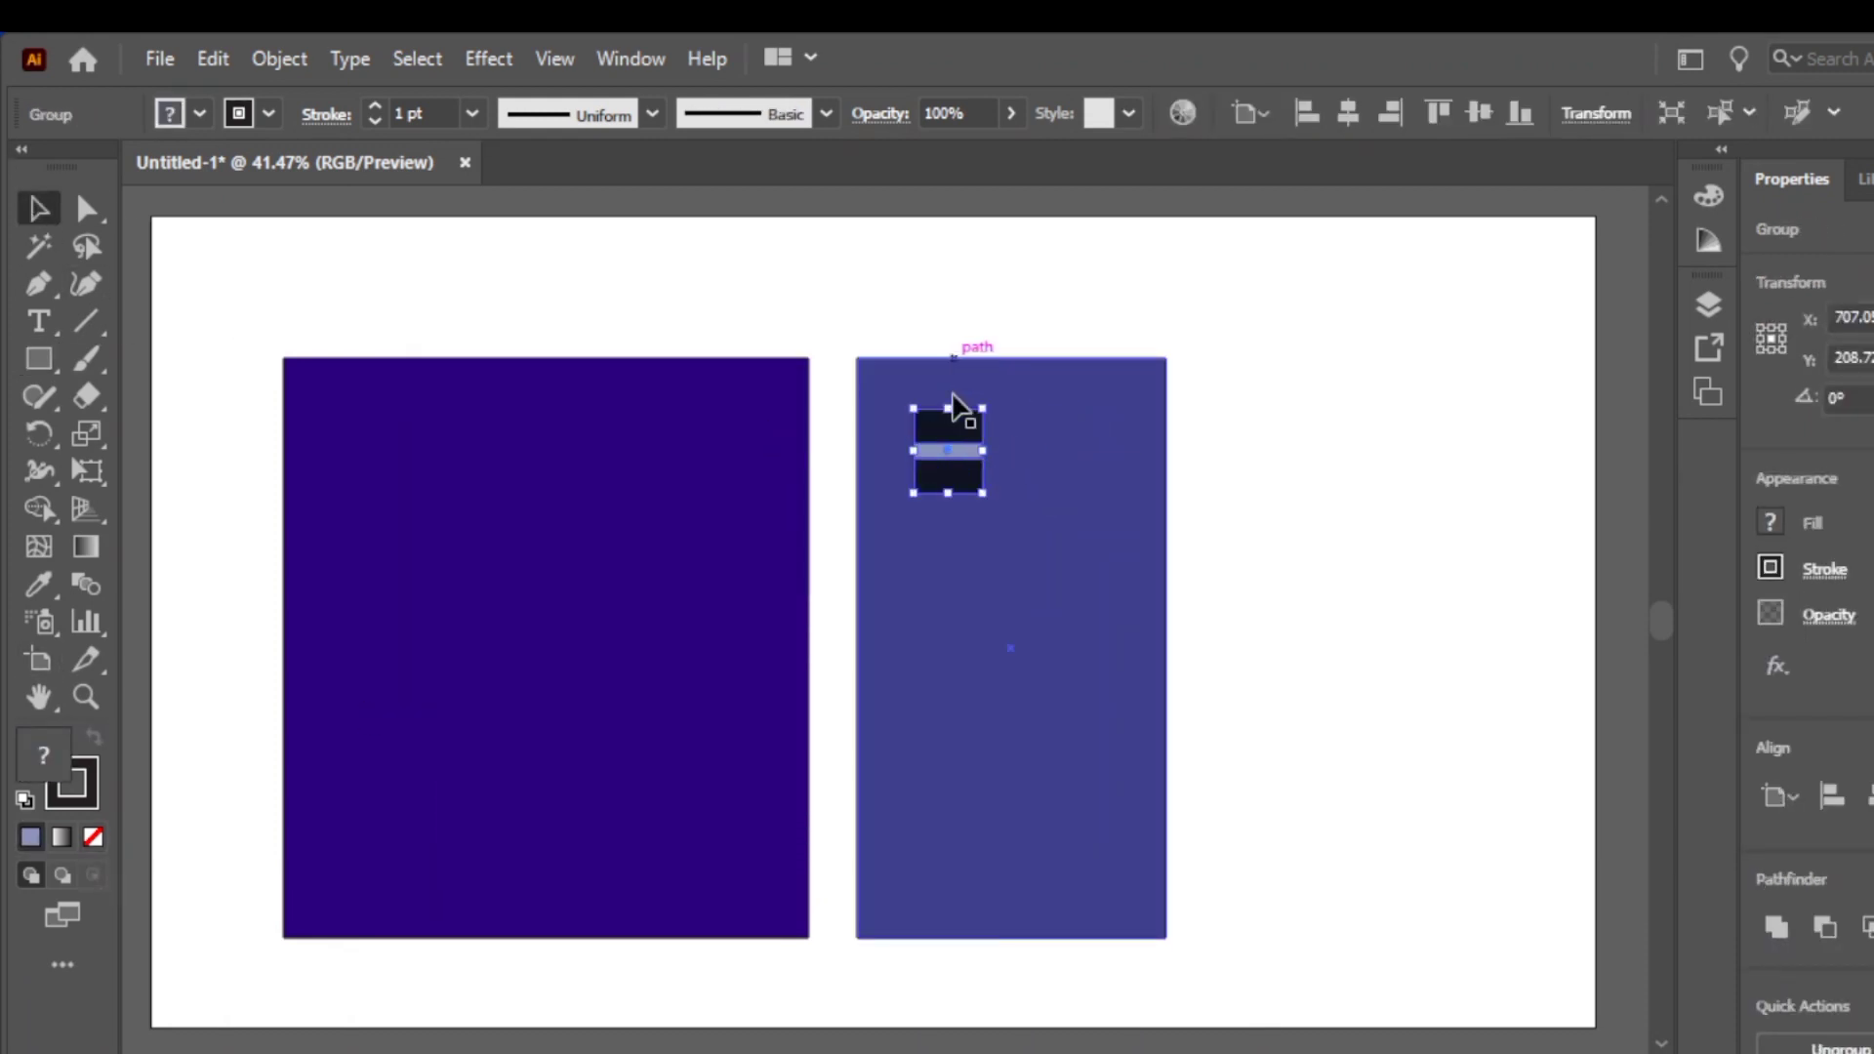
# Duplicate the grouped window across the narrow rectangle into two columns of five and deselect the copies
pyautogui.moveTo(952, 415); pyautogui.dragTo(1054, 565)
pyautogui.keyDown('shift'); pyautogui.click(963, 489); pyautogui.keyUp('shift')
pyautogui.hotkey('ctrl', 'd')
pyautogui.hotkey('ctrl', 'd')
pyautogui.hotkey('ctrl', 'shift', 'a')
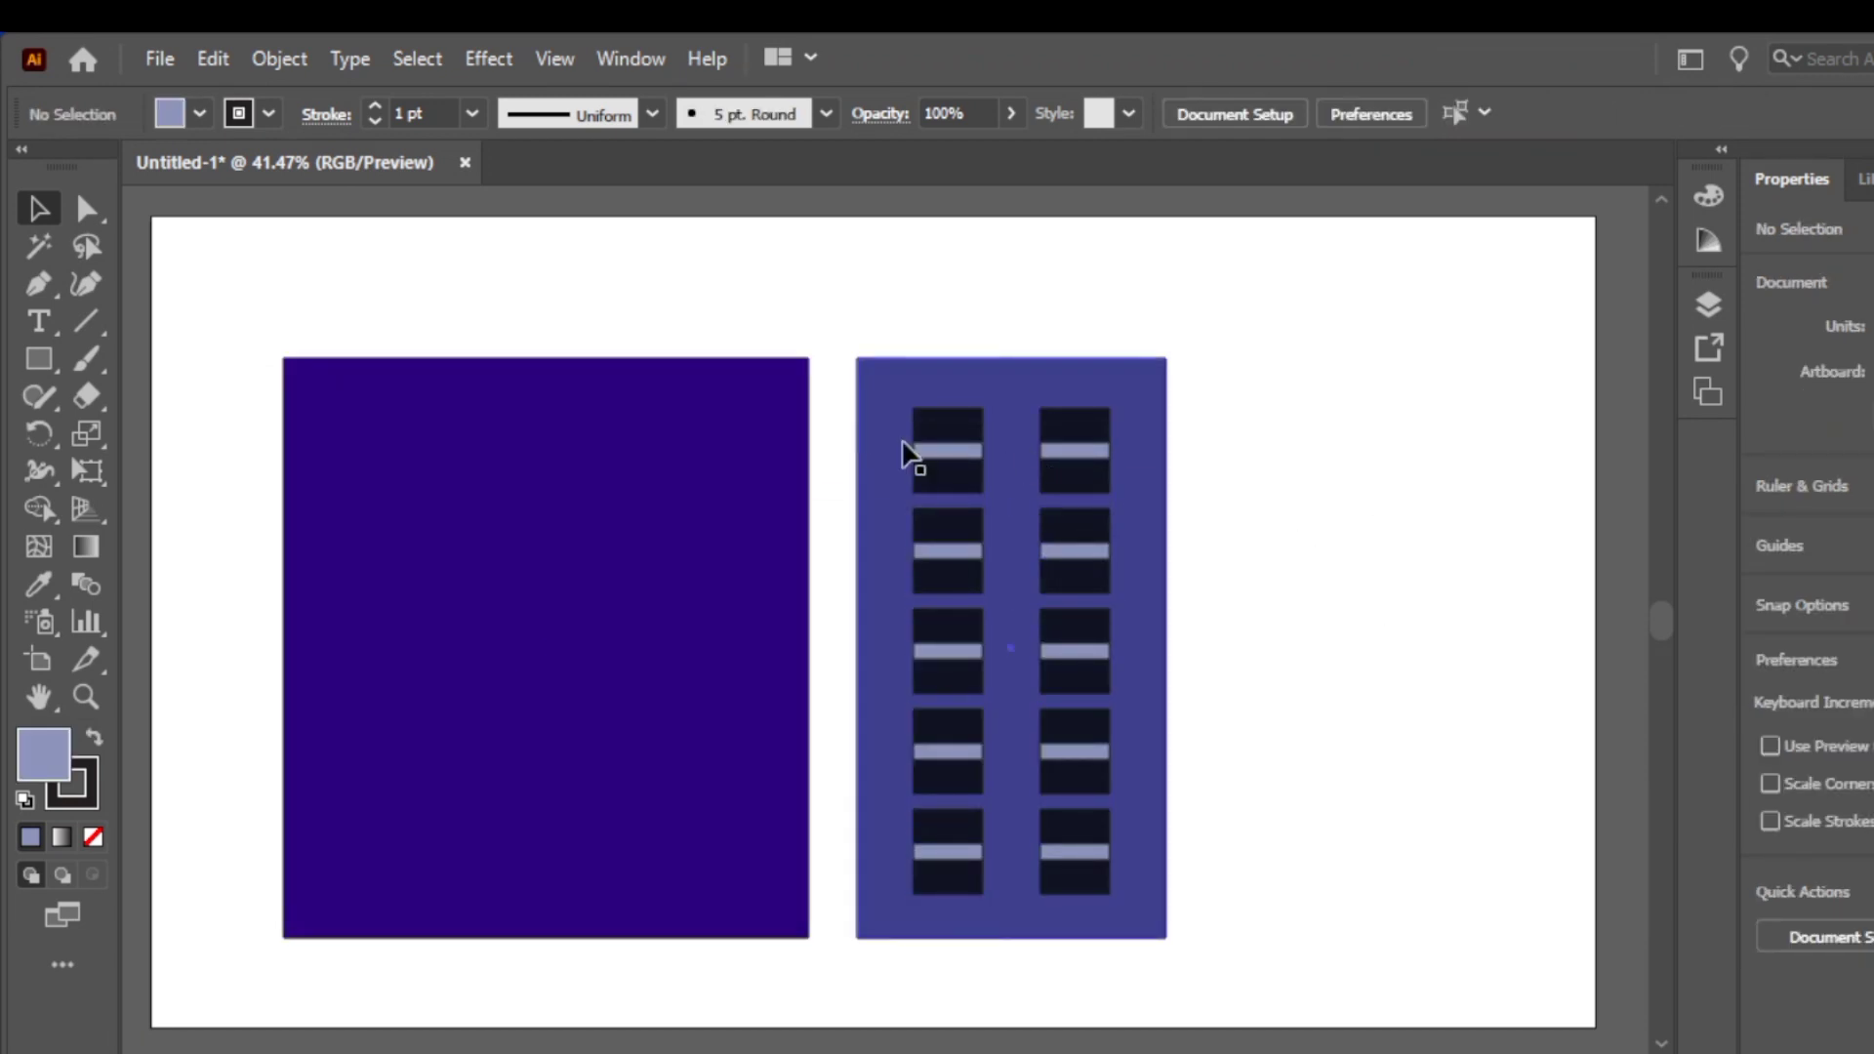
# Copy a grouped window onto the wide rectangle and repeat it into a top row of four
pyautogui.moveTo(907, 454); pyautogui.dragTo(619, 490)
pyautogui.hotkey('ctrl', 'shift', 'a')
pyautogui.hotkey('ctrl', 'd')
pyautogui.hotkey('ctrl', 'd')
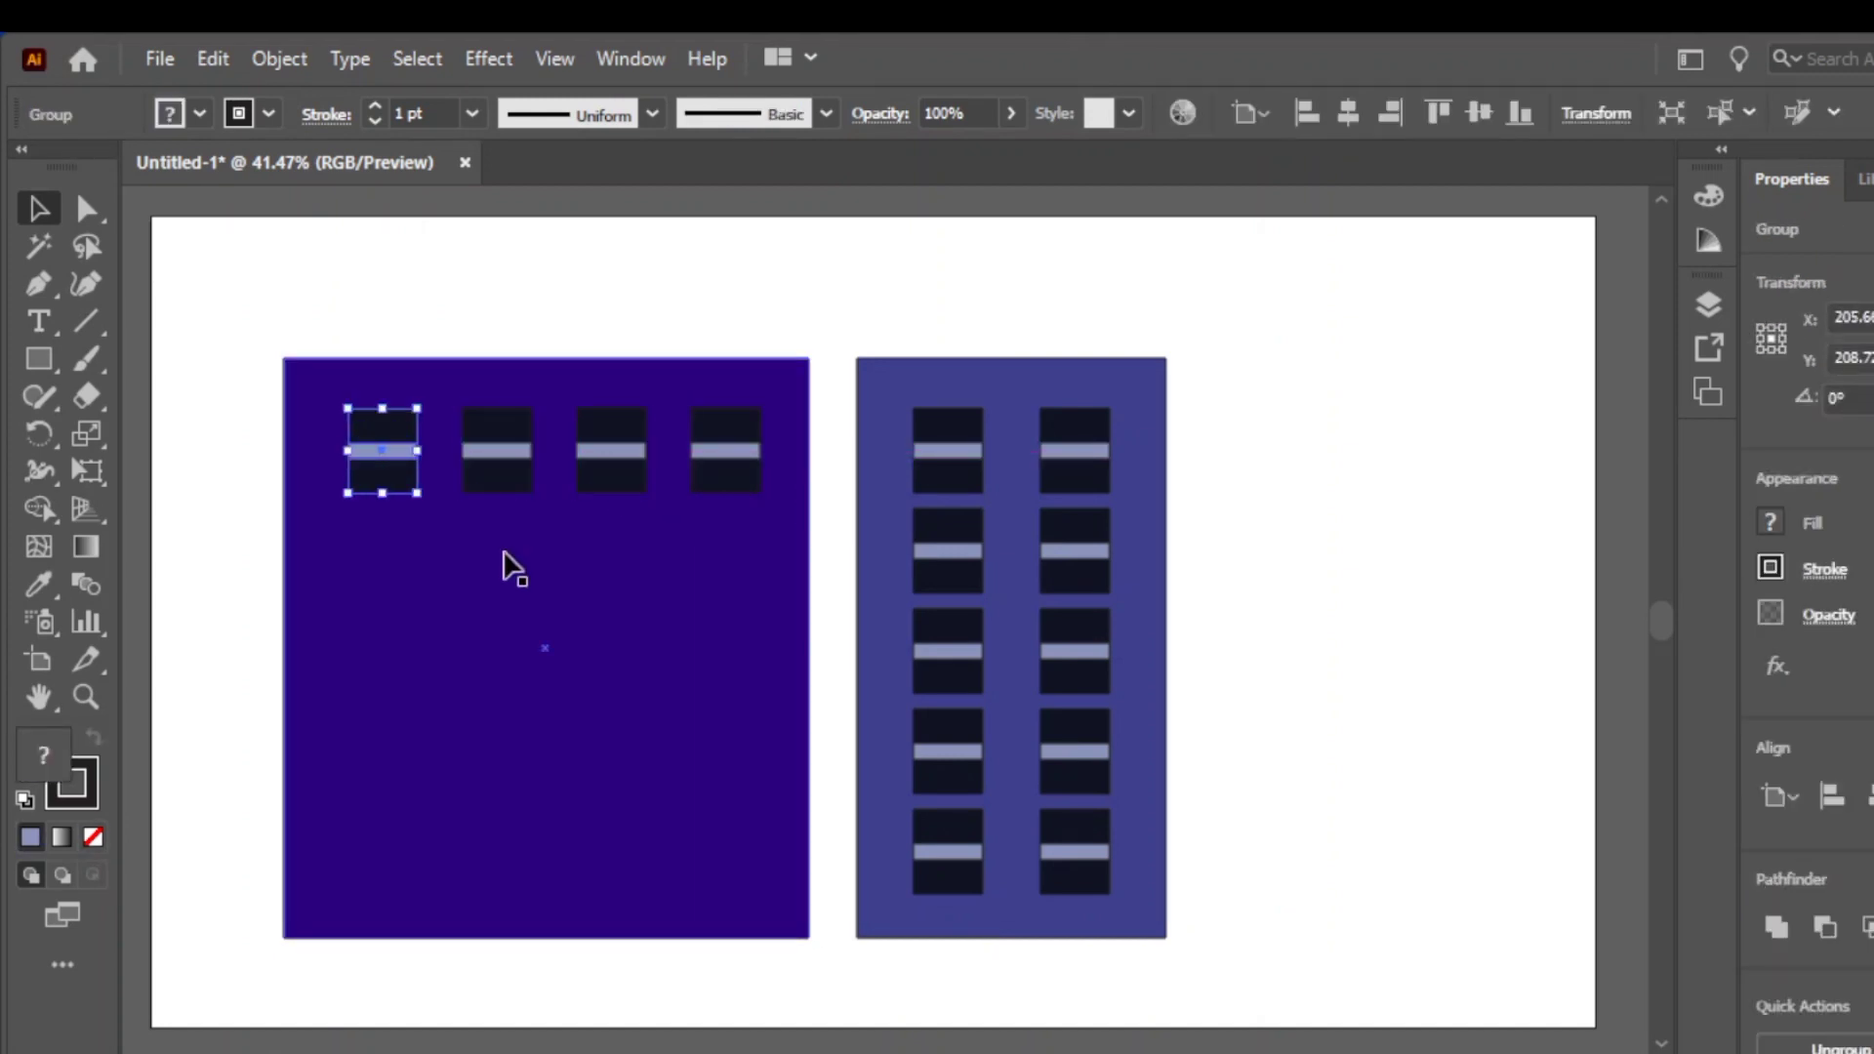
# Select the four windows of the top row and duplicate the row downward to make five rows on the wide rectangle
pyautogui.click(503, 551)
pyautogui.click(381, 466)
pyautogui.click(496, 470)
pyautogui.click(383, 471)
pyautogui.keyDown('shift'); pyautogui.click(498, 476); pyautogui.keyUp('shift')
pyautogui.keyDown('shift'); pyautogui.click(592, 485); pyautogui.keyUp('shift')
pyautogui.keyDown('shift'); pyautogui.click(722, 479); pyautogui.keyUp('shift')
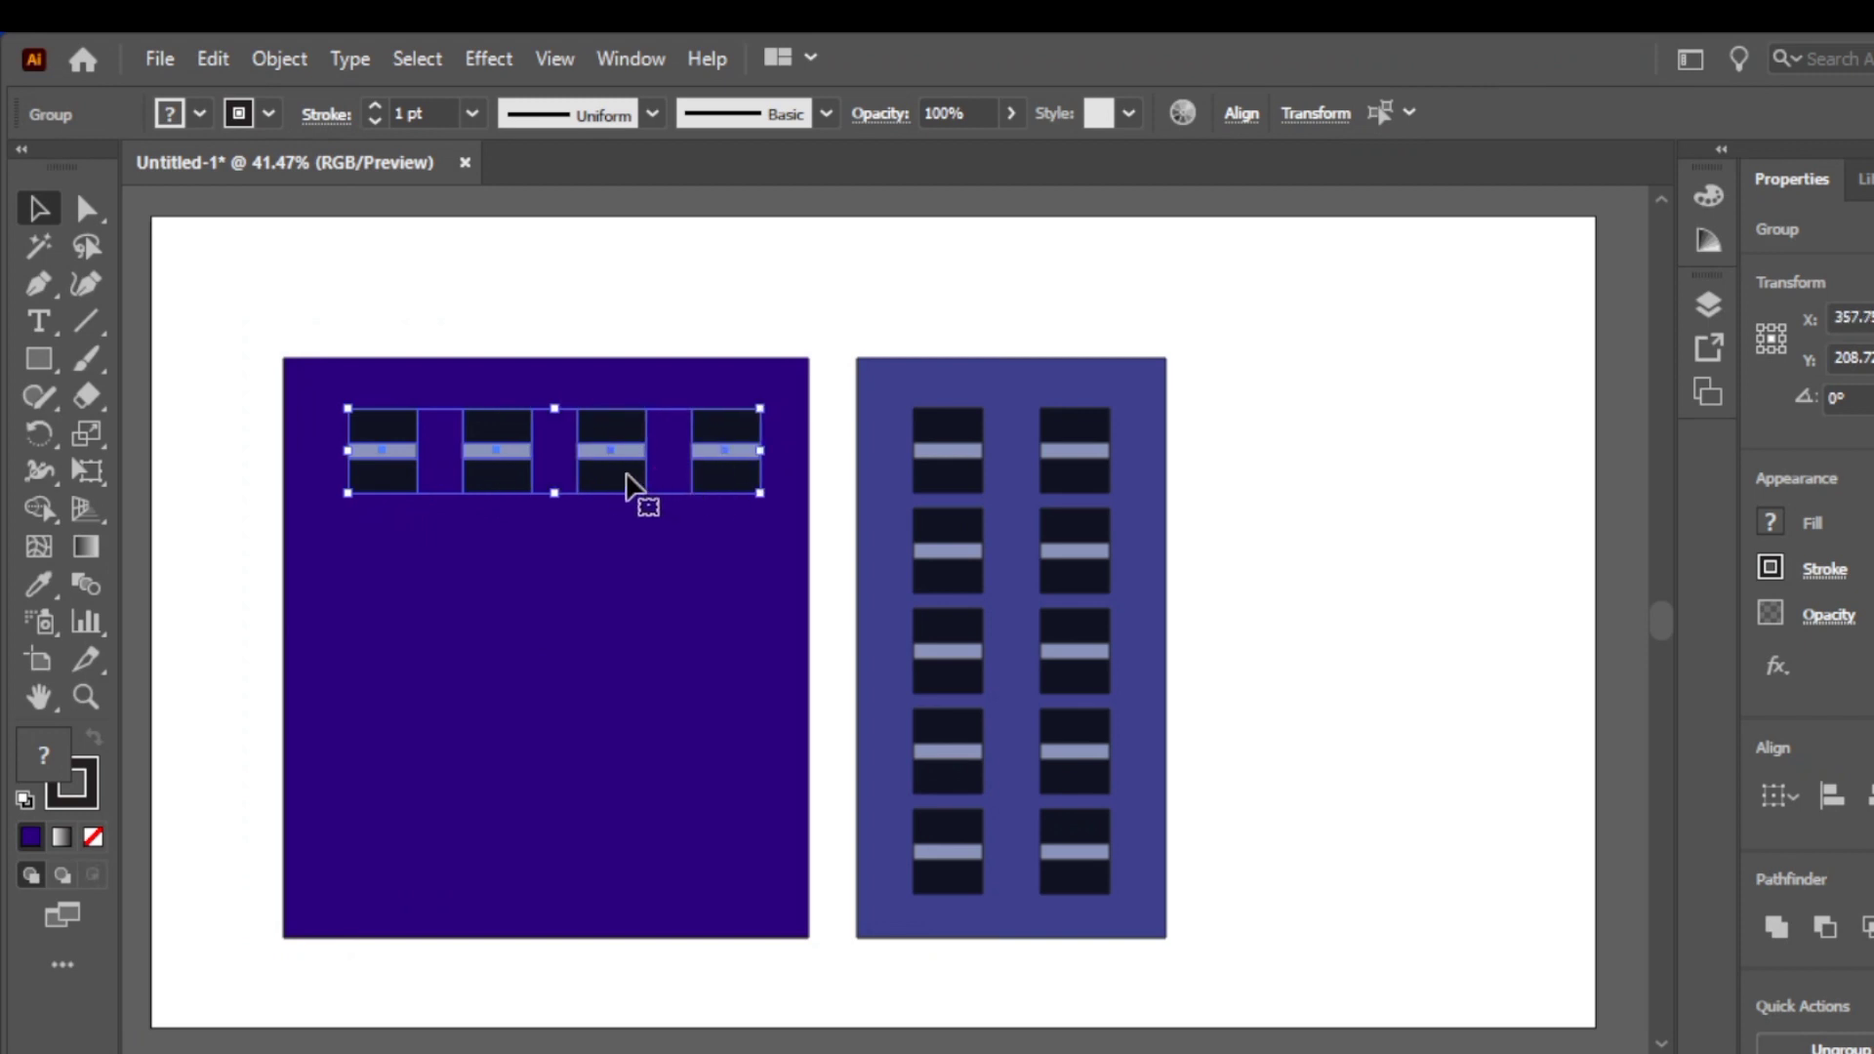
pyautogui.moveTo(624, 475); pyautogui.dragTo(626, 568)
pyautogui.hotkey('ctrl', 'd')
pyautogui.hotkey('ctrl', 'd')
pyautogui.hotkey('ctrl', 'd')
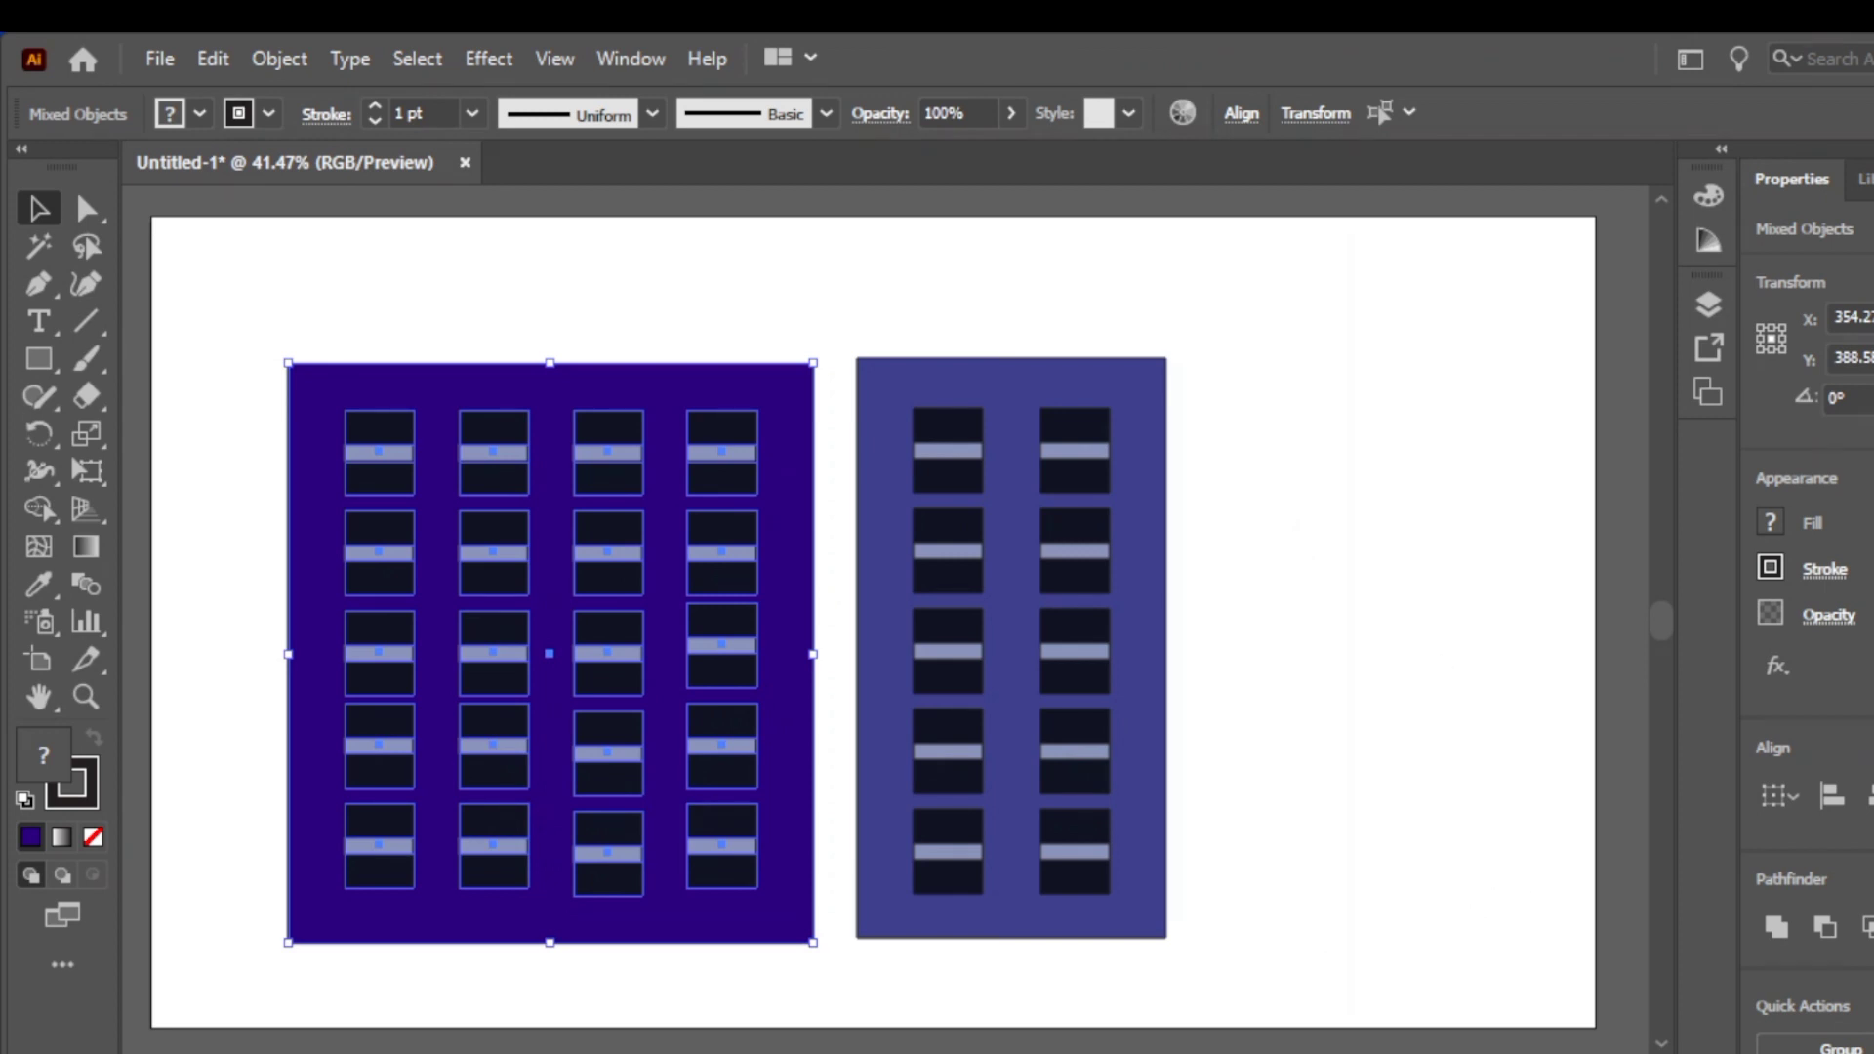
# Create a second artboard about 964 × 642 px to the left of the first and clear the artwork selection
pyautogui.hscroll(-5, 884, 621)
pyautogui.hscroll(-7, 884, 621)
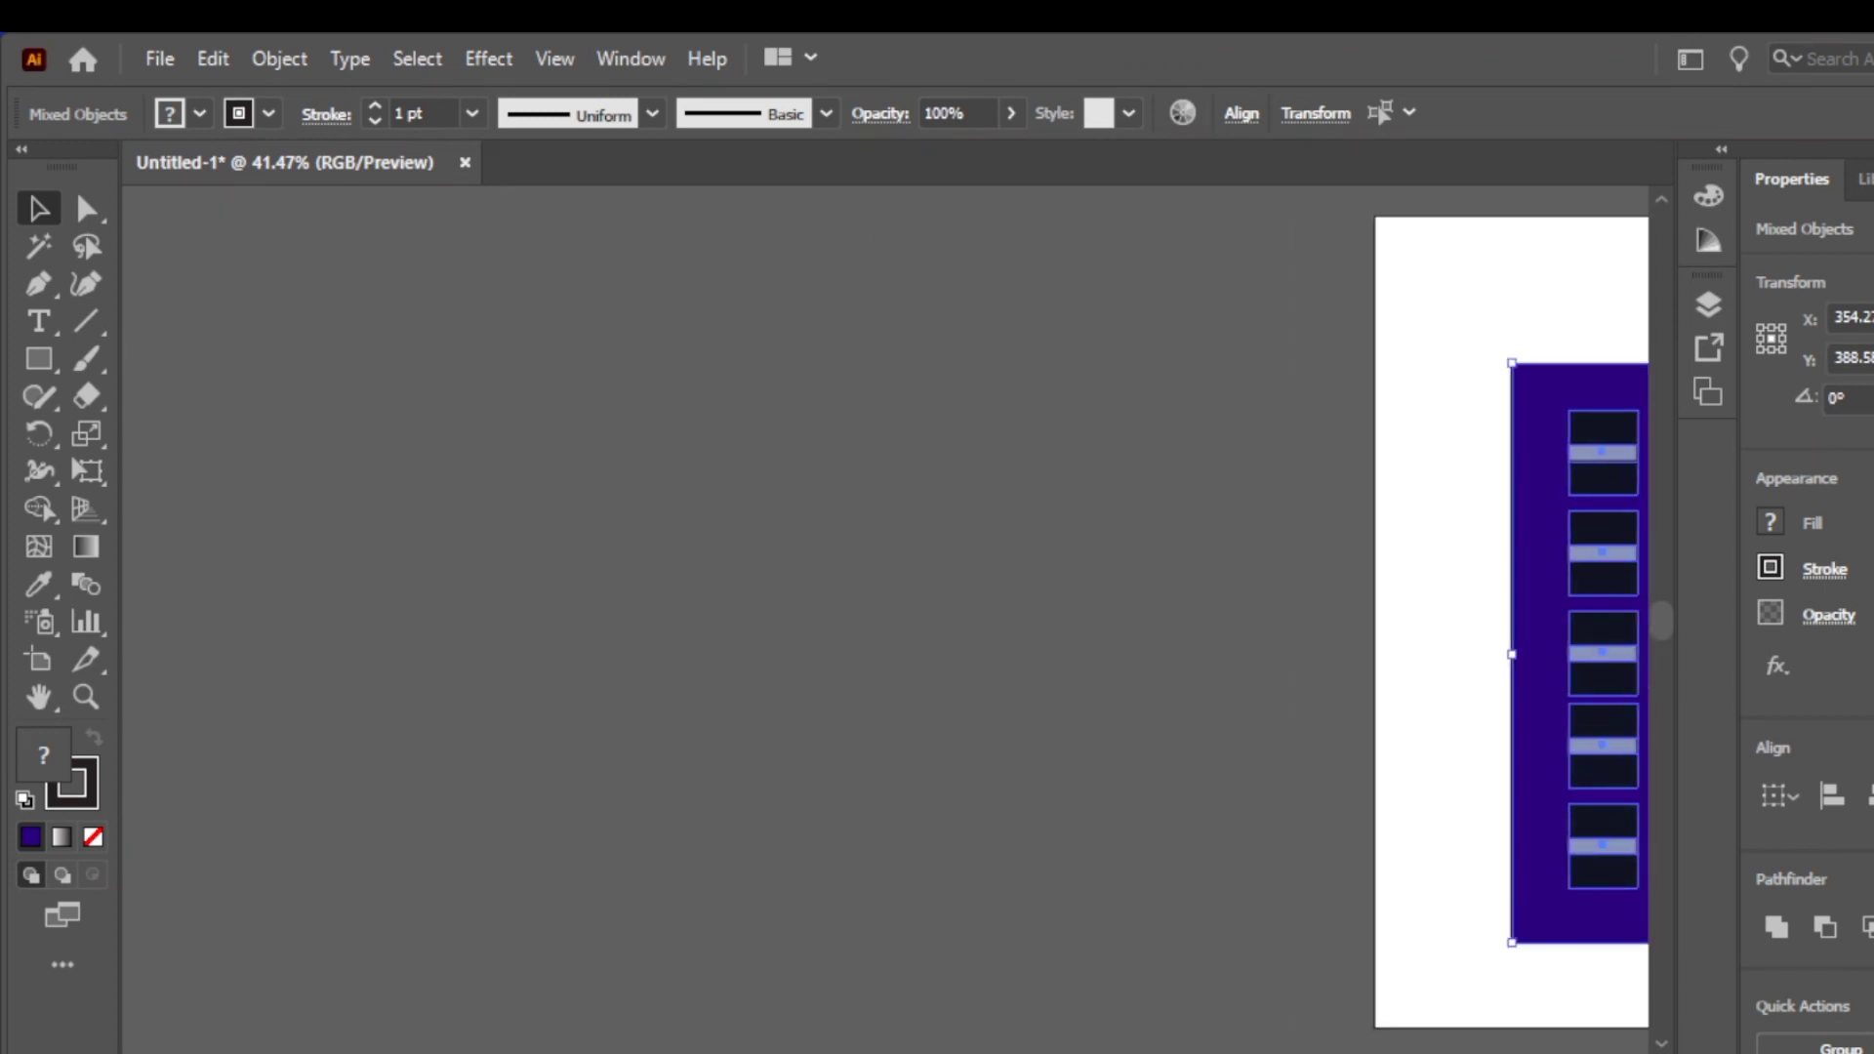
pyautogui.click(38, 661)
pyautogui.moveTo(230, 305); pyautogui.dragTo(1318, 1028)
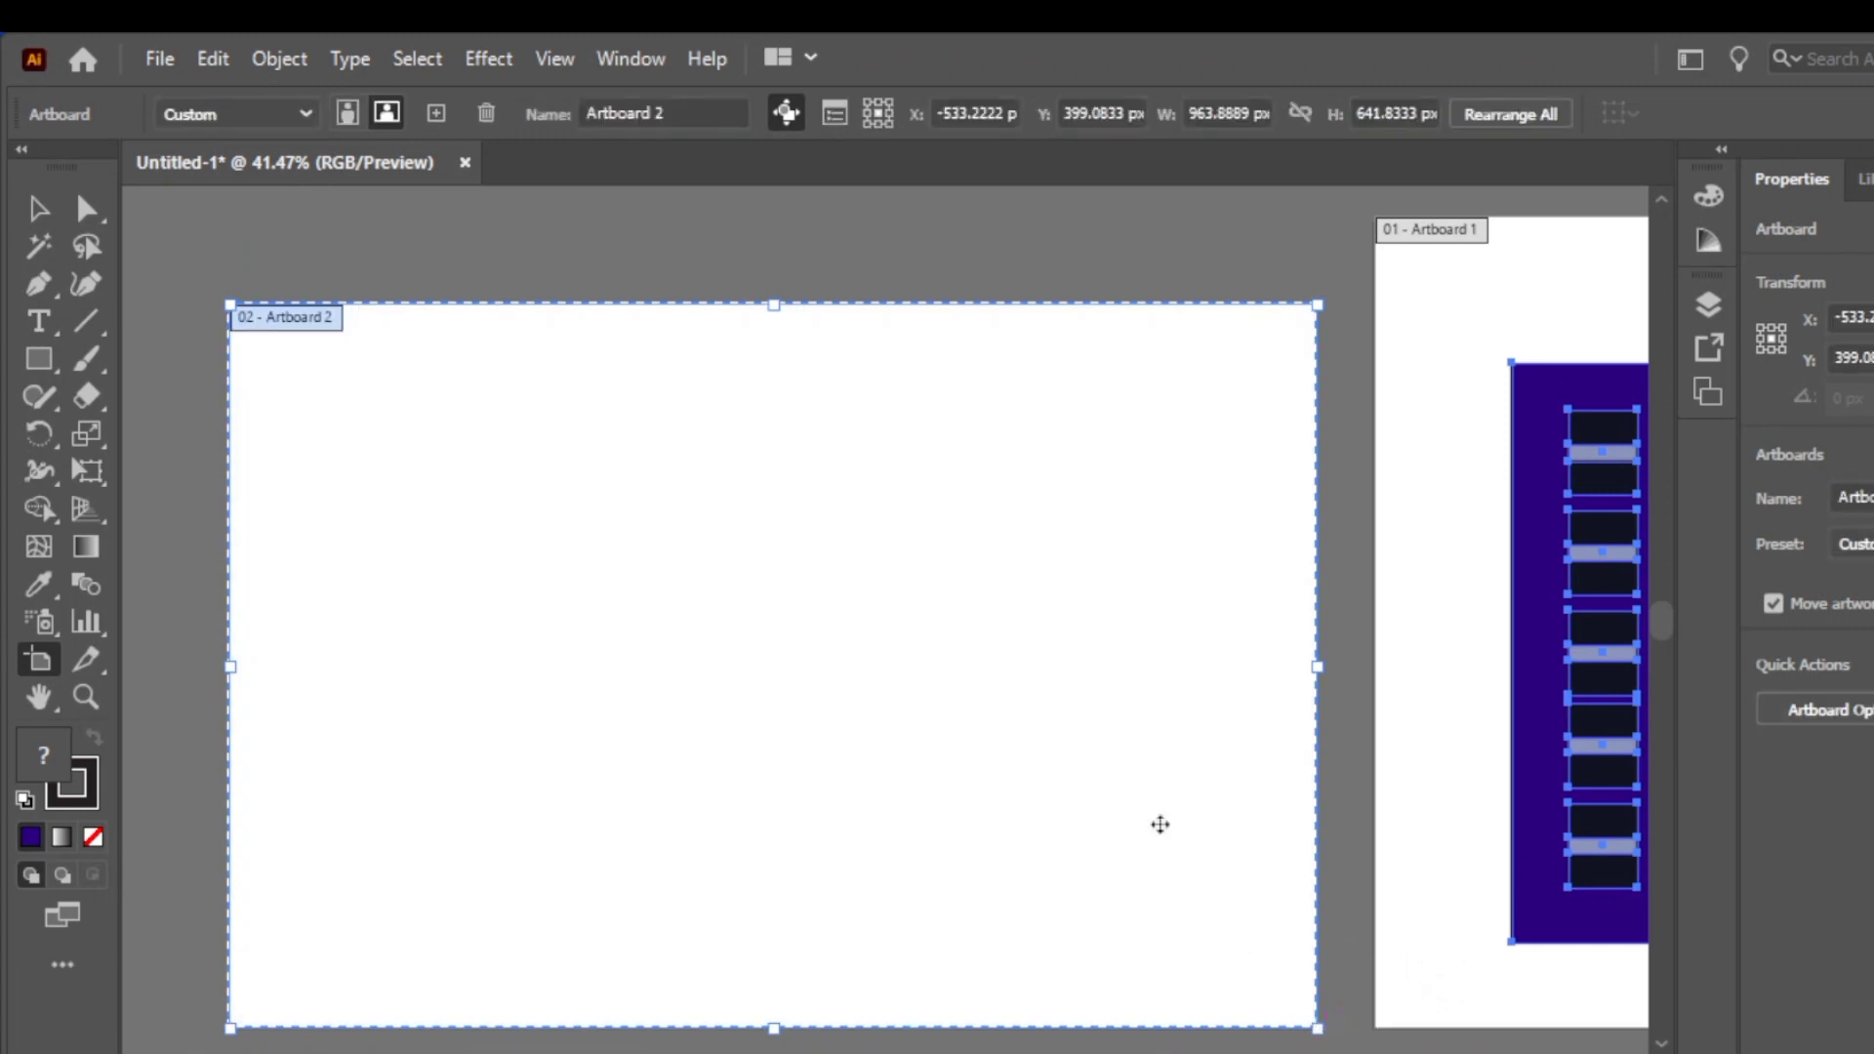
pyautogui.click(38, 208)
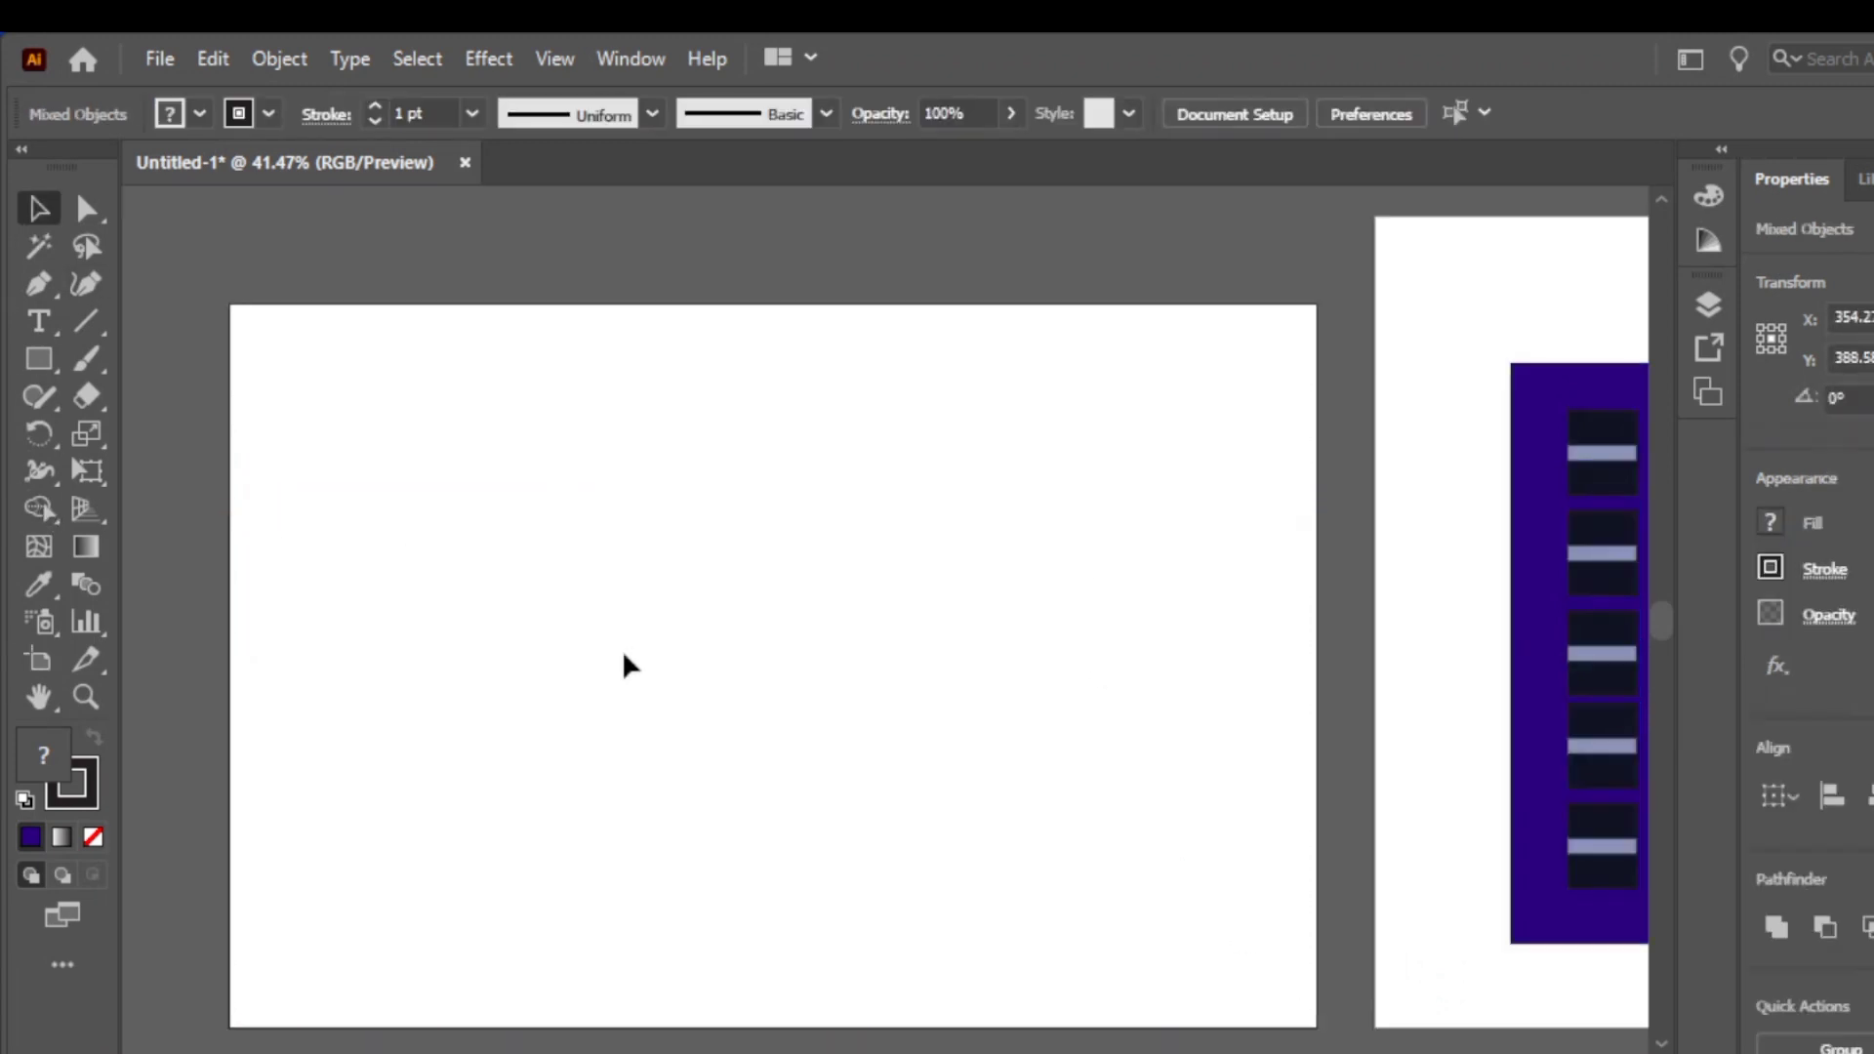
pyautogui.click(624, 654)
# Show the perspective grid and move it from the first artboard onto the new artboard, leaving nothing selected
pyautogui.click(84, 502)
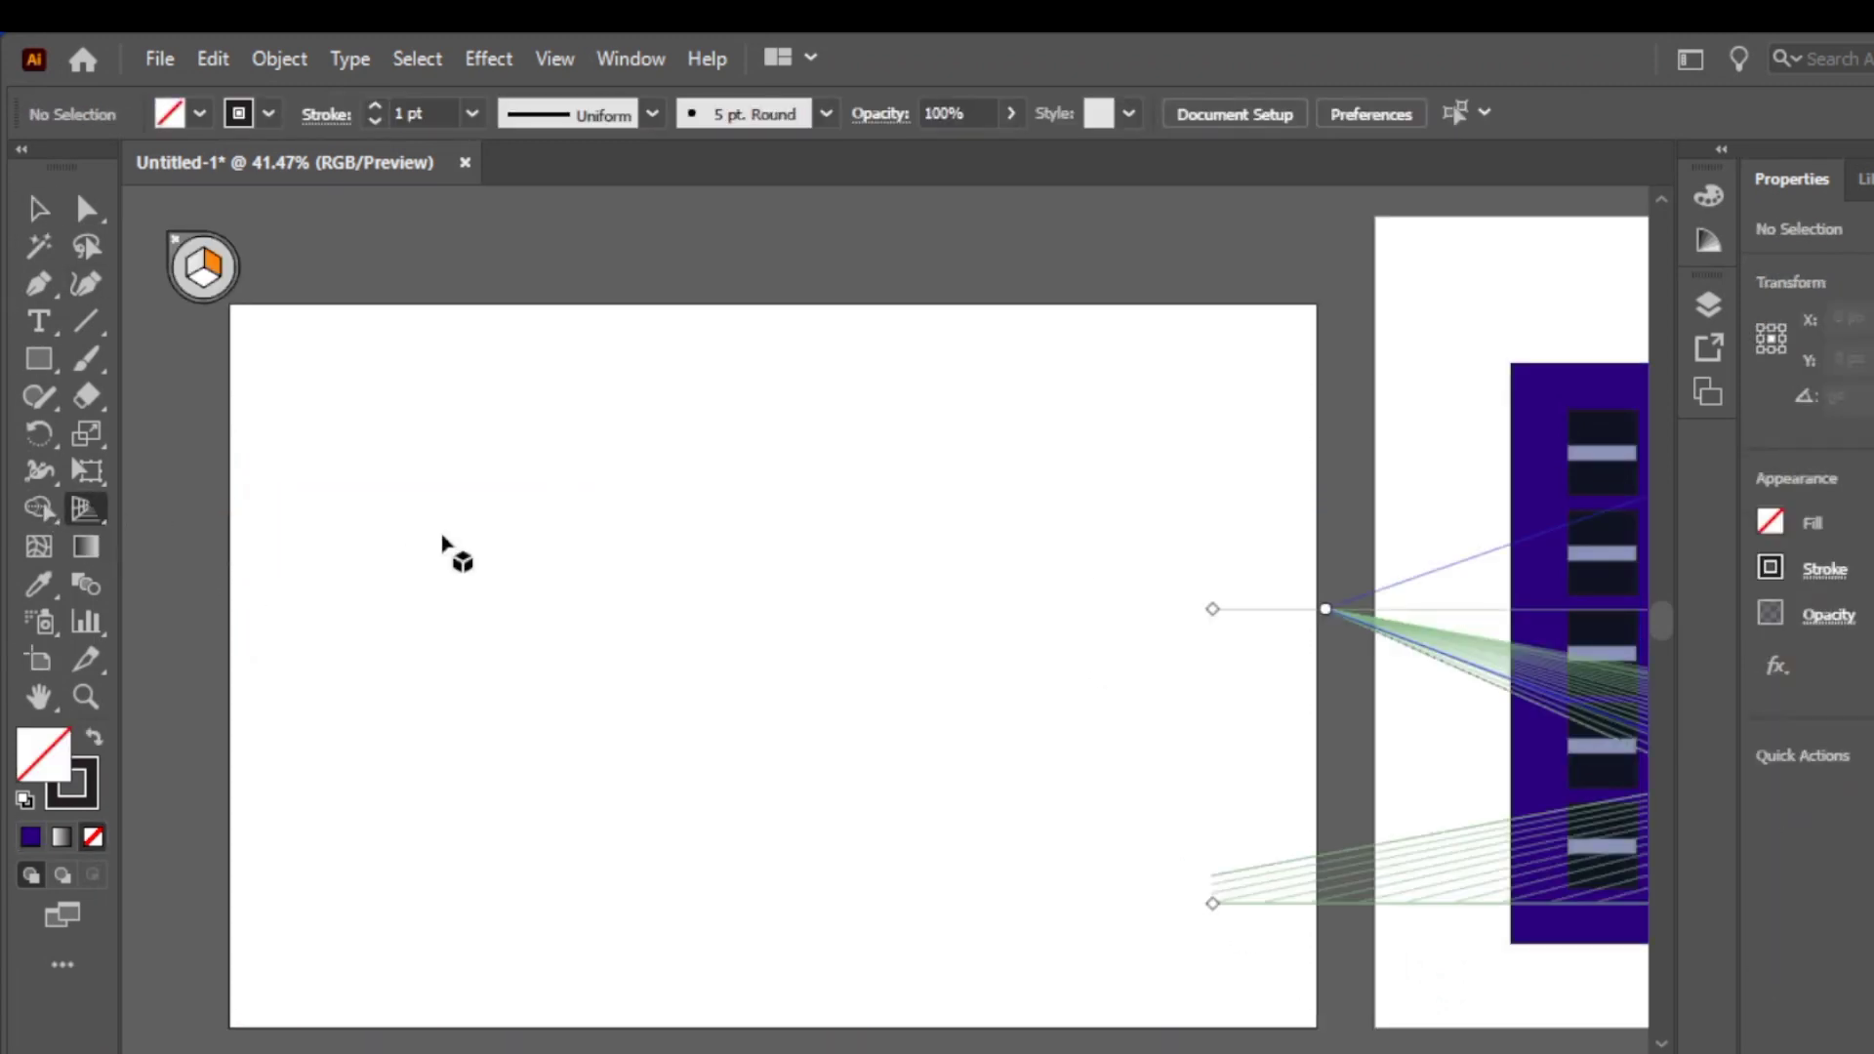
pyautogui.hscroll(15, 884, 622)
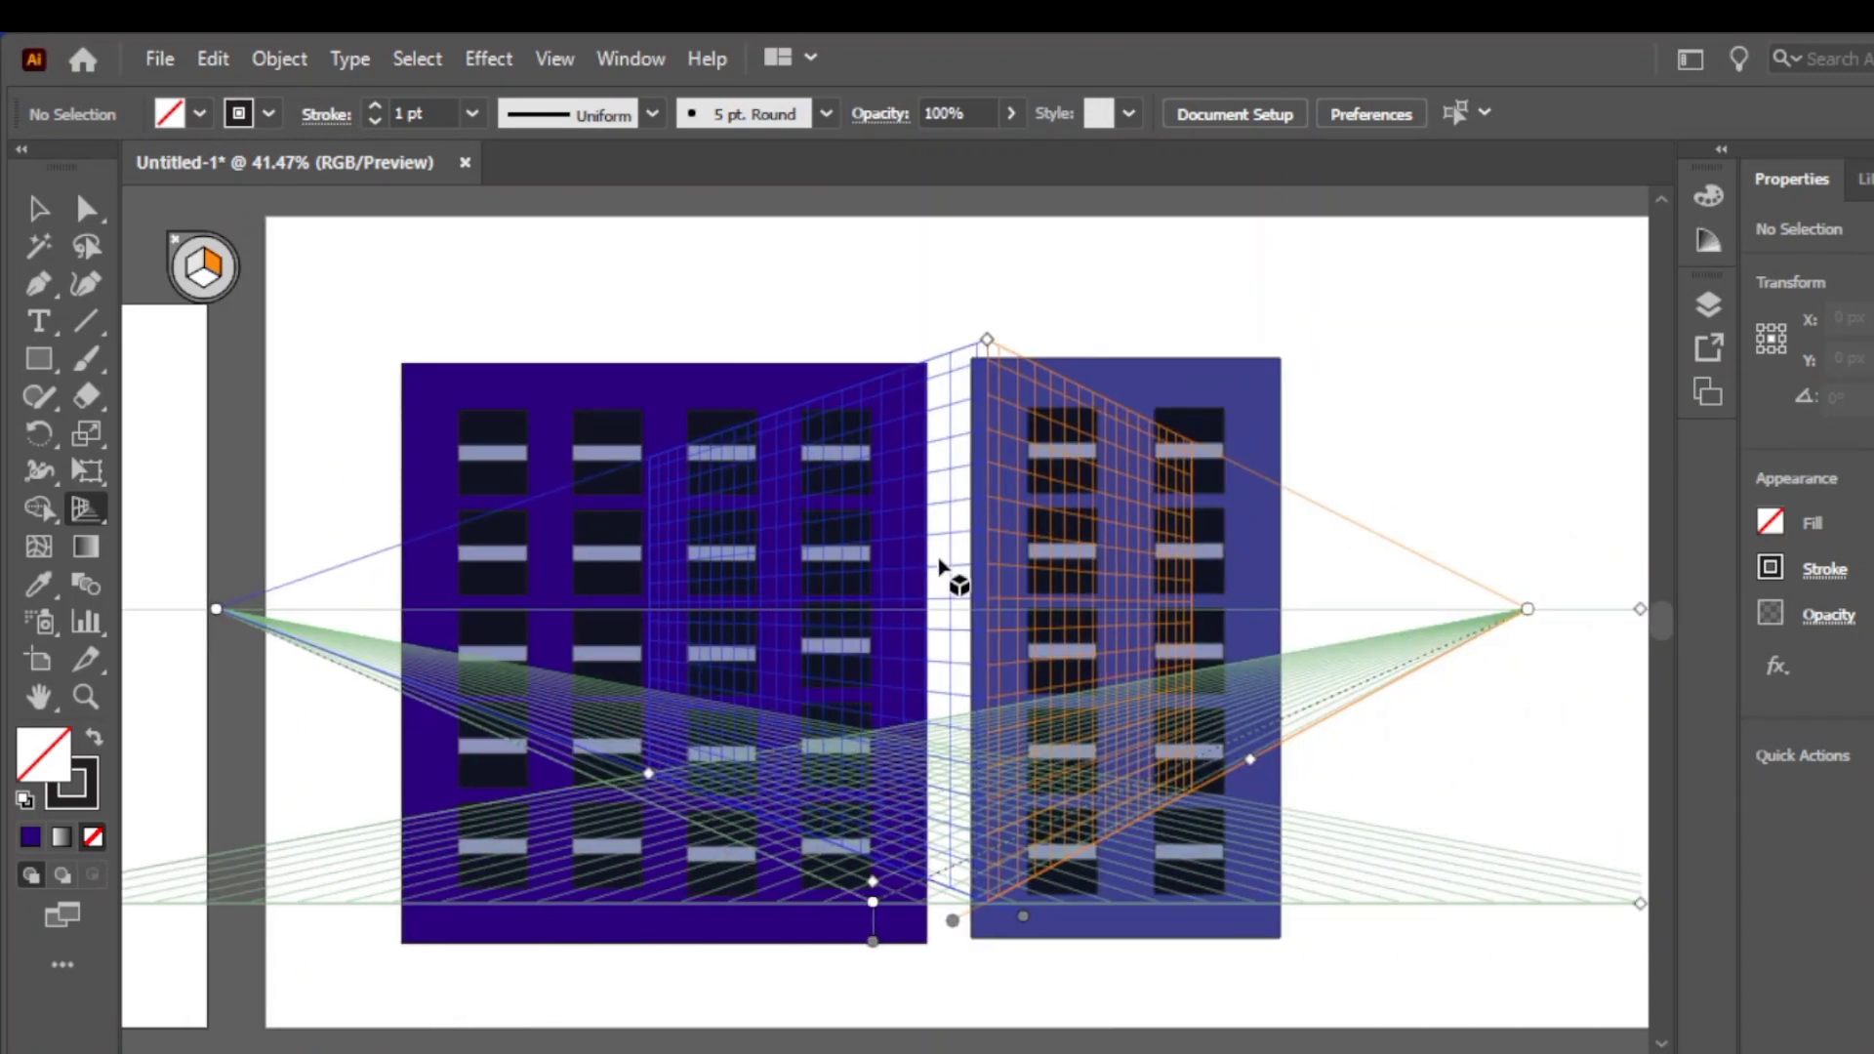
pyautogui.hotkey('ctrl', '-')
pyautogui.hotkey('ctrl', '-')
pyautogui.hotkey('ctrl', '-')
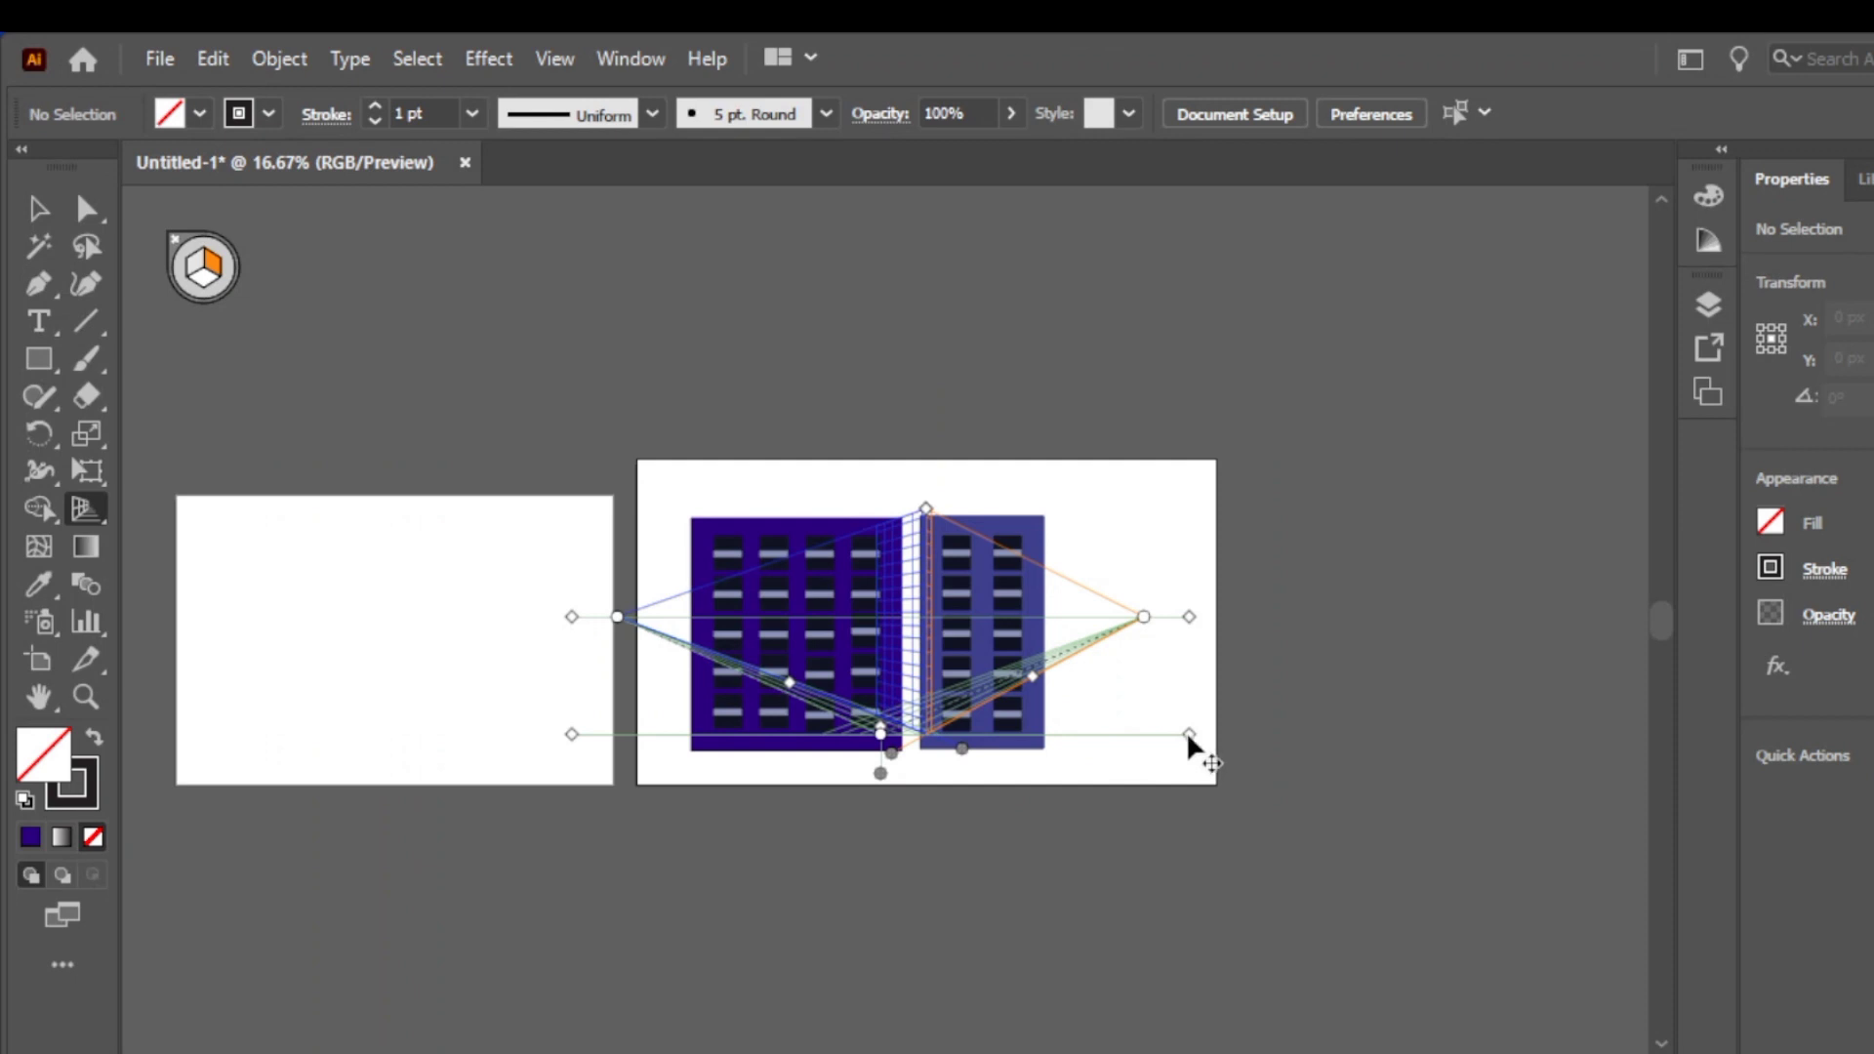
pyautogui.moveTo(1188, 737); pyautogui.dragTo(665, 746)
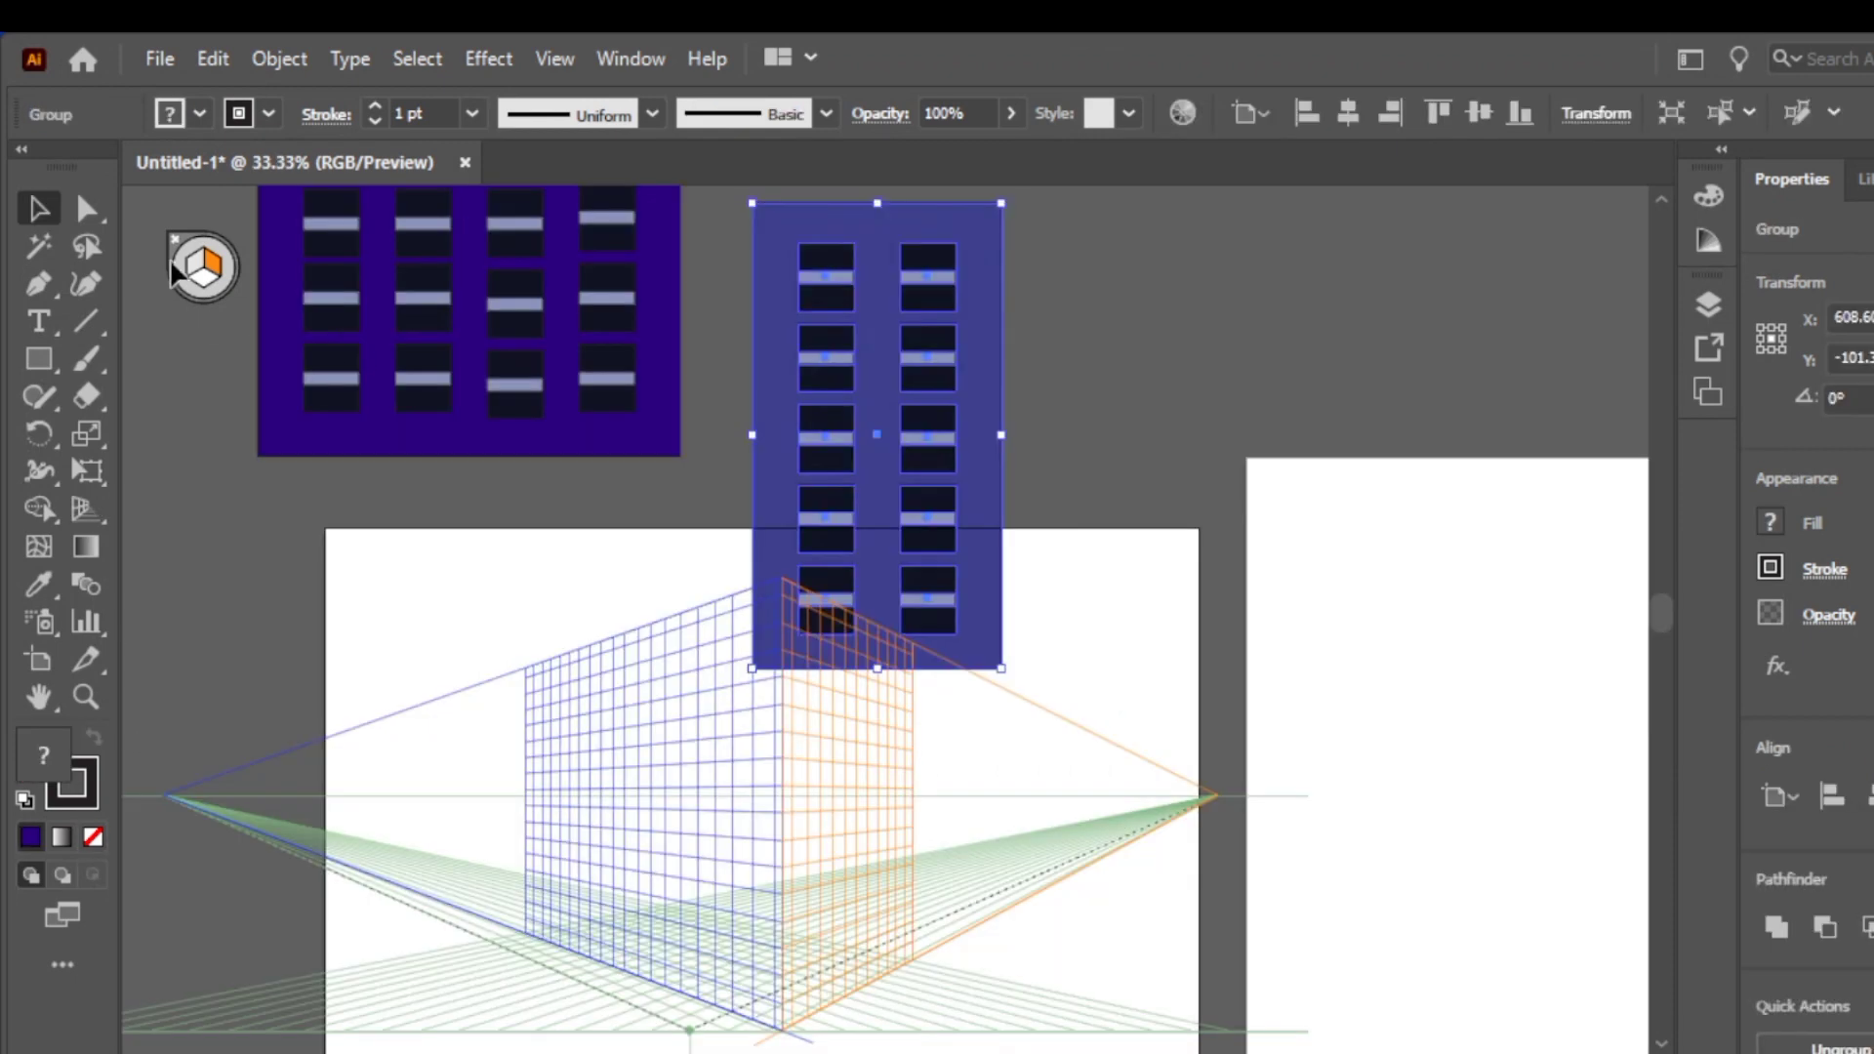
pyautogui.hotkey('ctrl', 'shift', 'a')
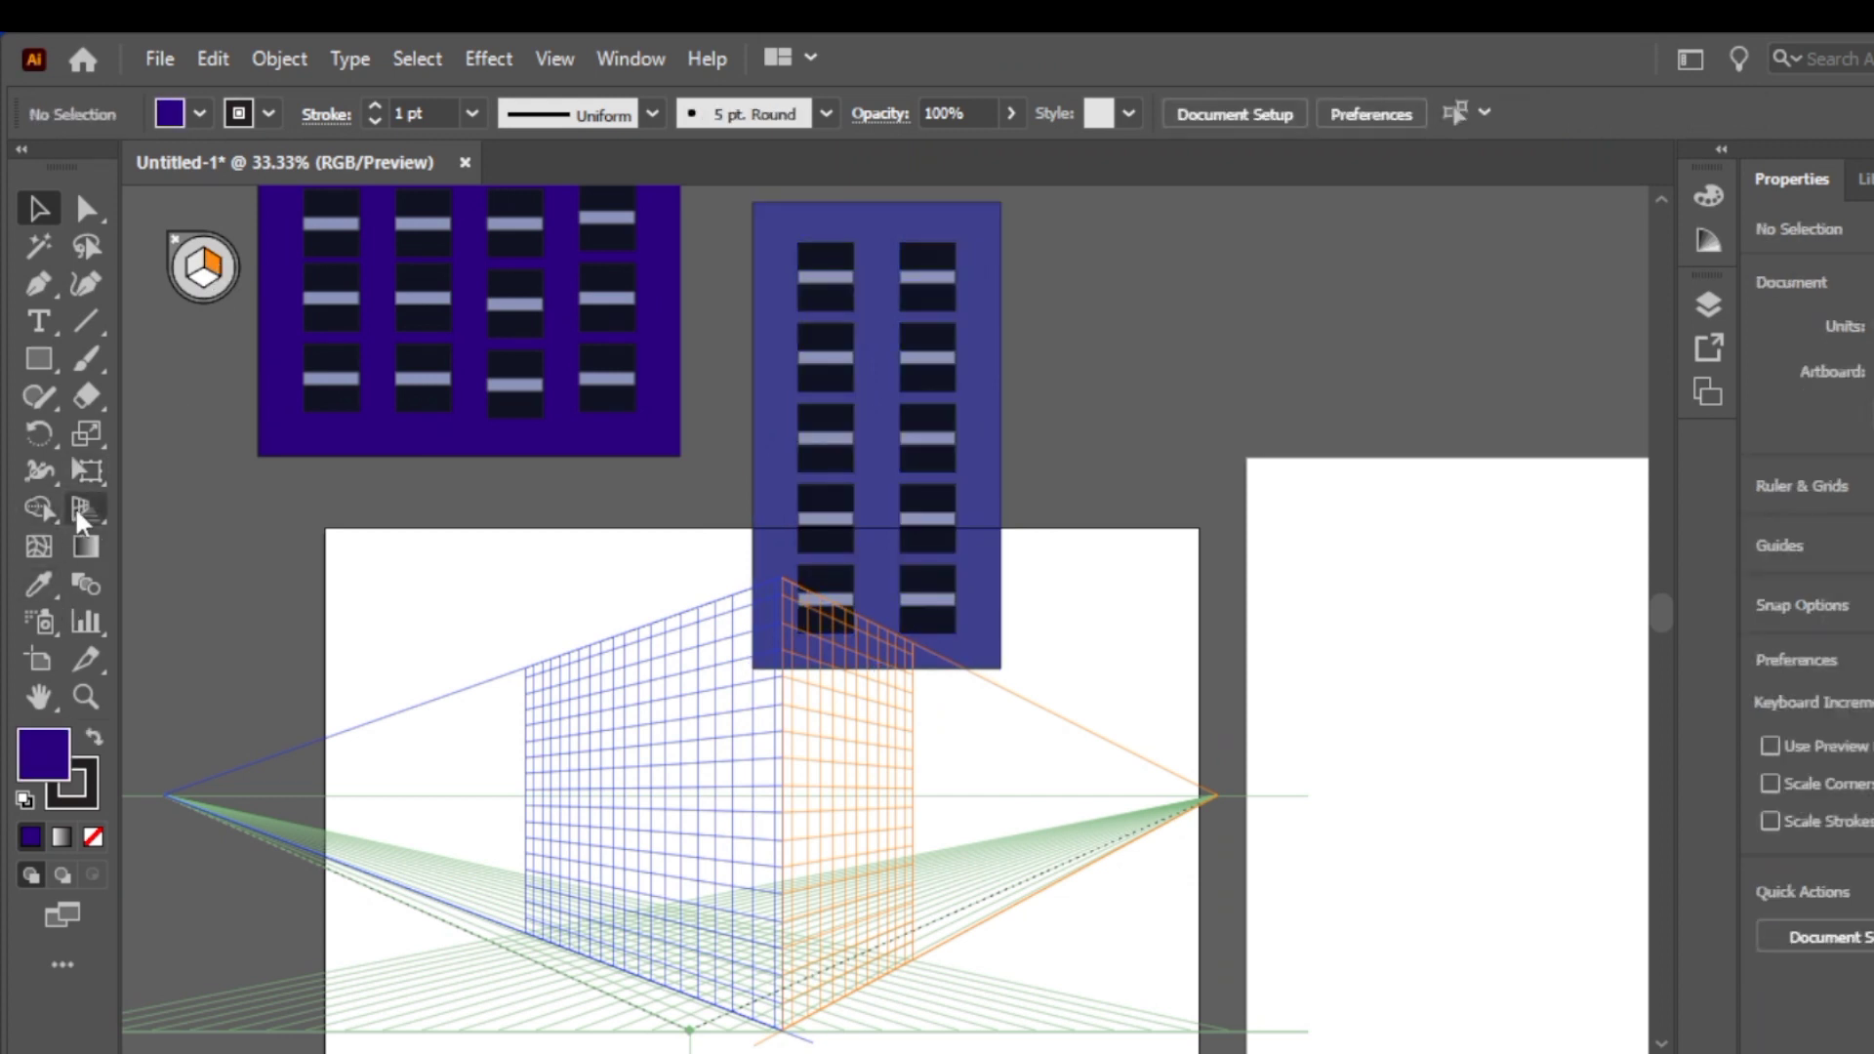
# Try to attach the narrow light blue facade to the right perspective plane, and undo the placement
pyautogui.click(79, 502)
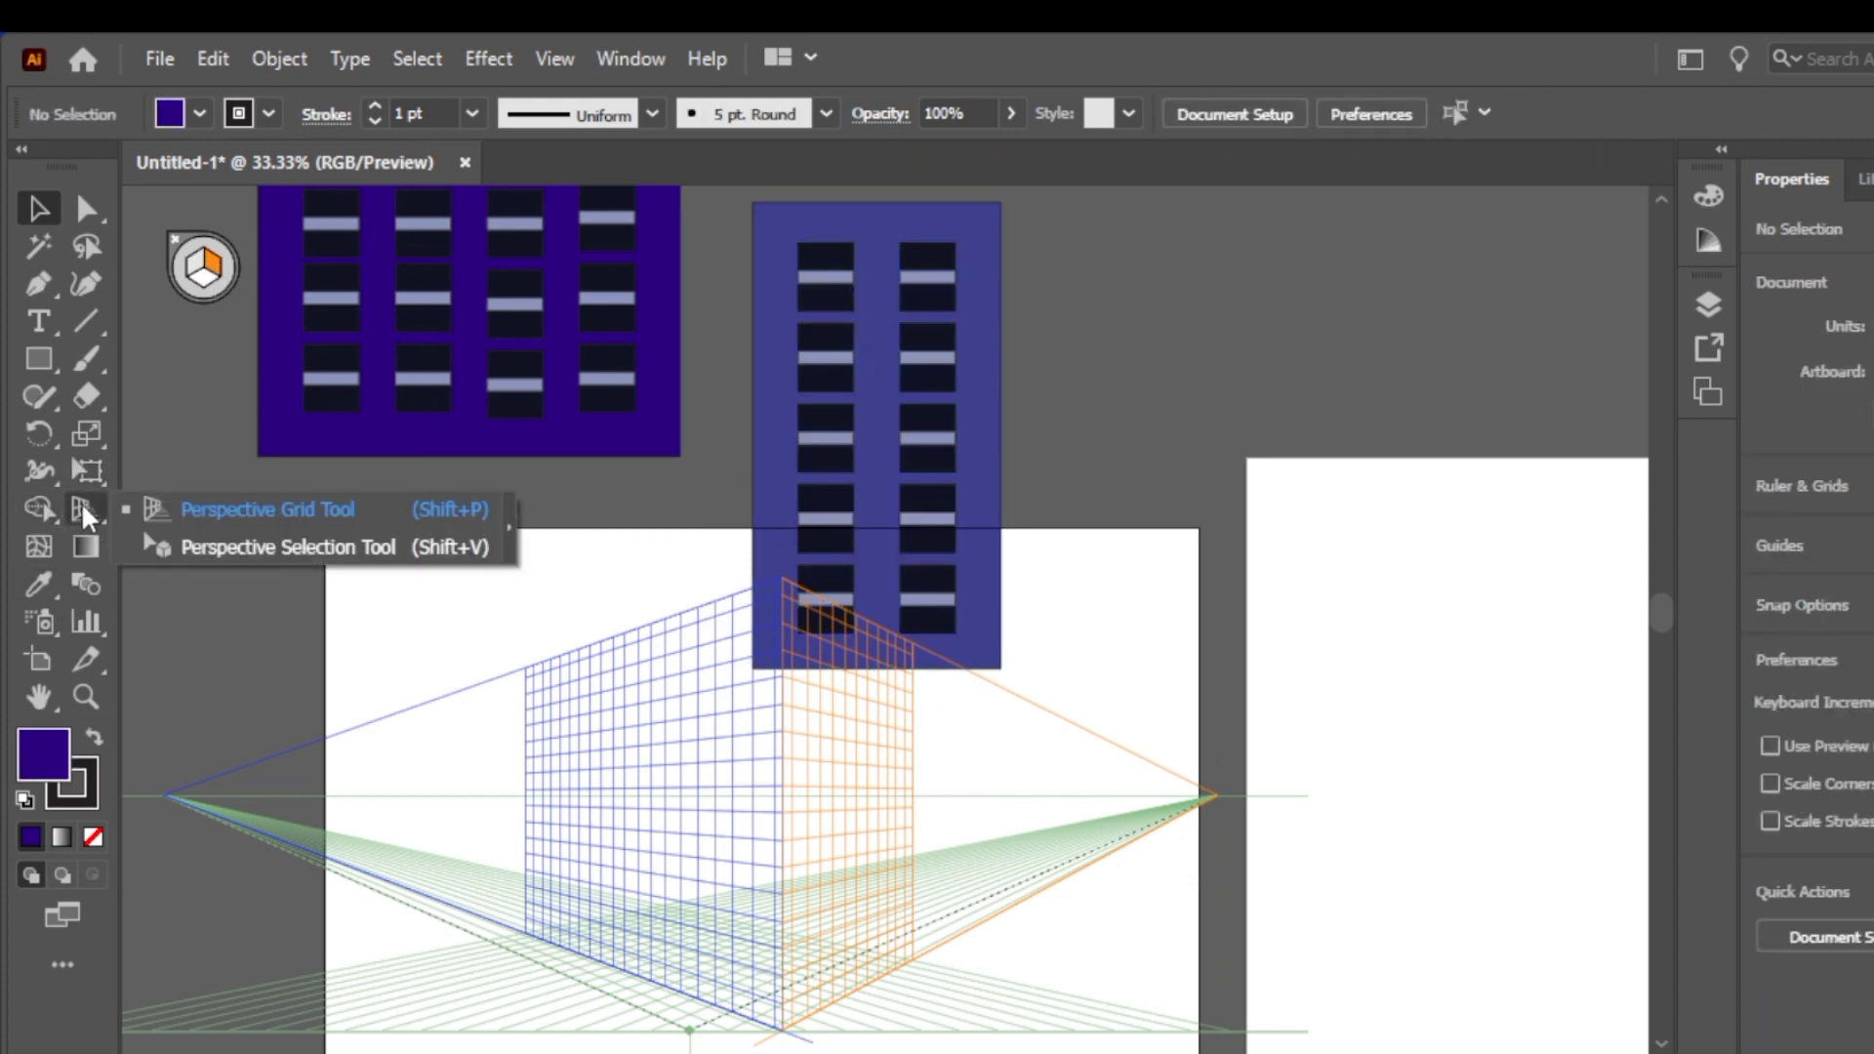
pyautogui.click(201, 547)
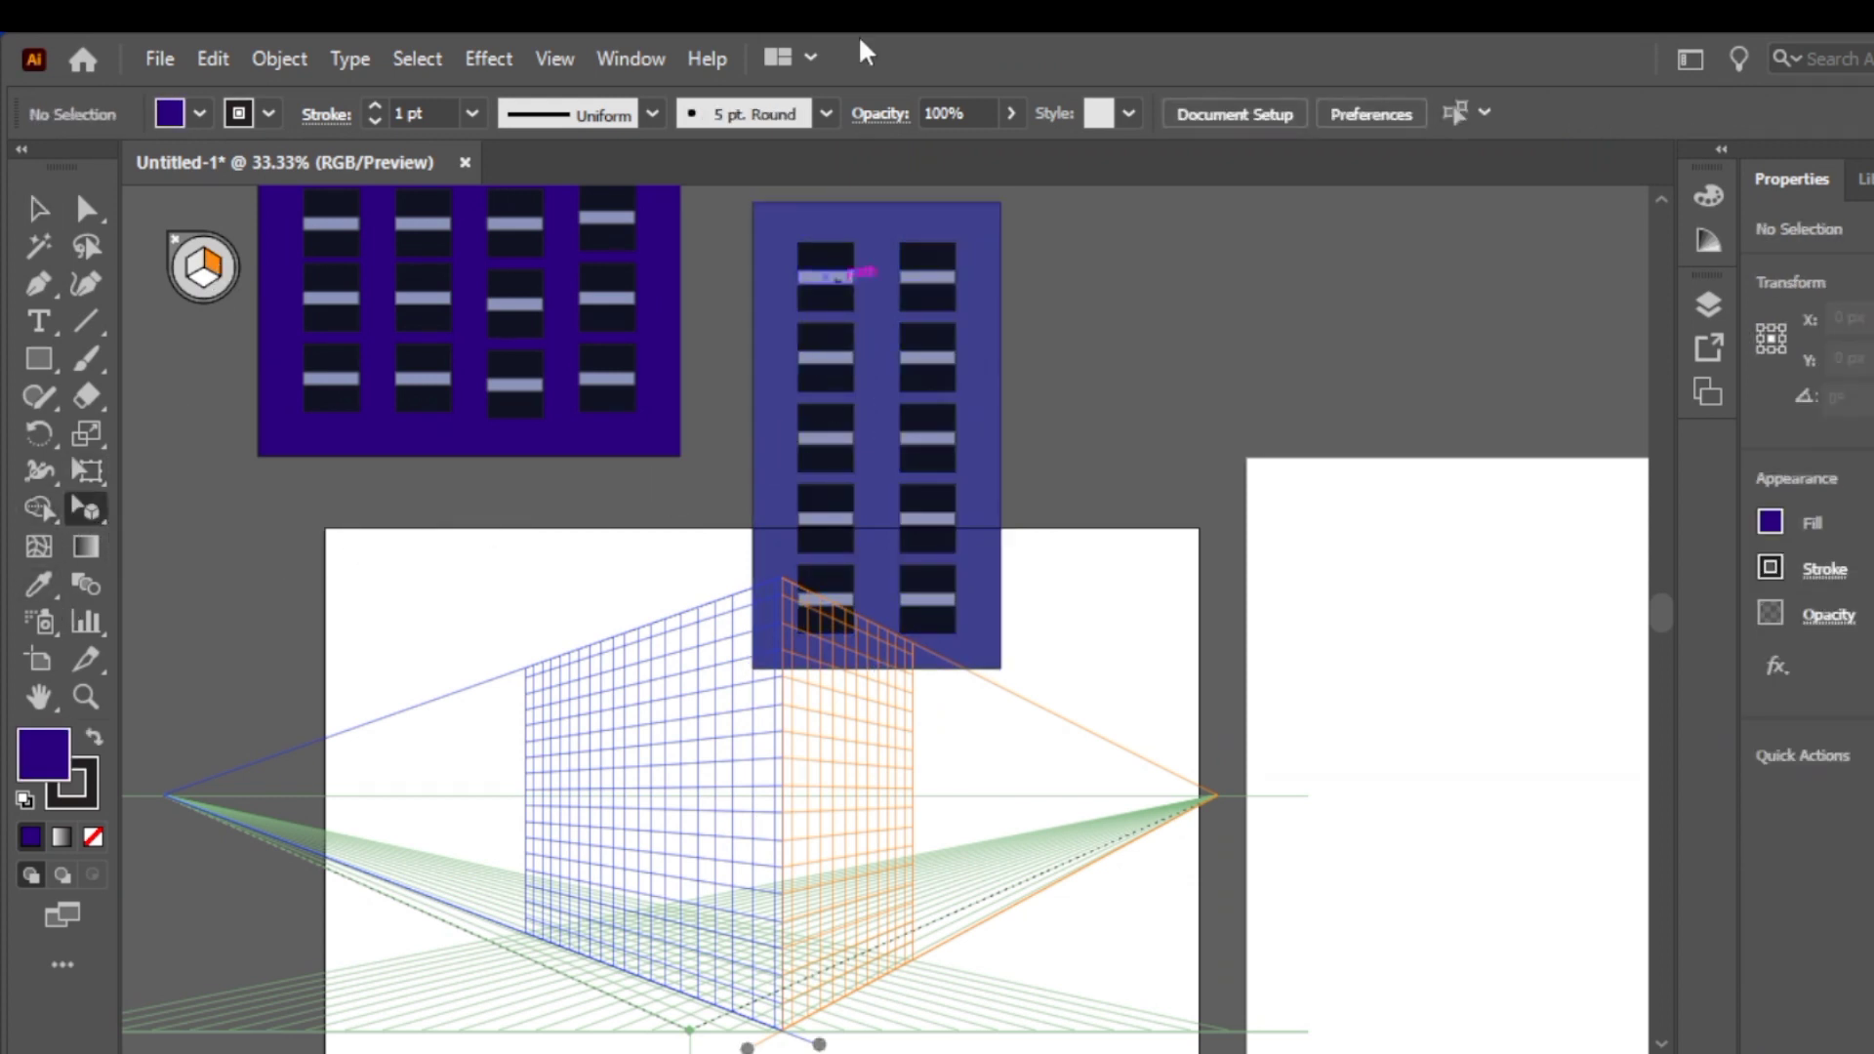
pyautogui.moveTo(816, 278); pyautogui.dragTo(805, 591)
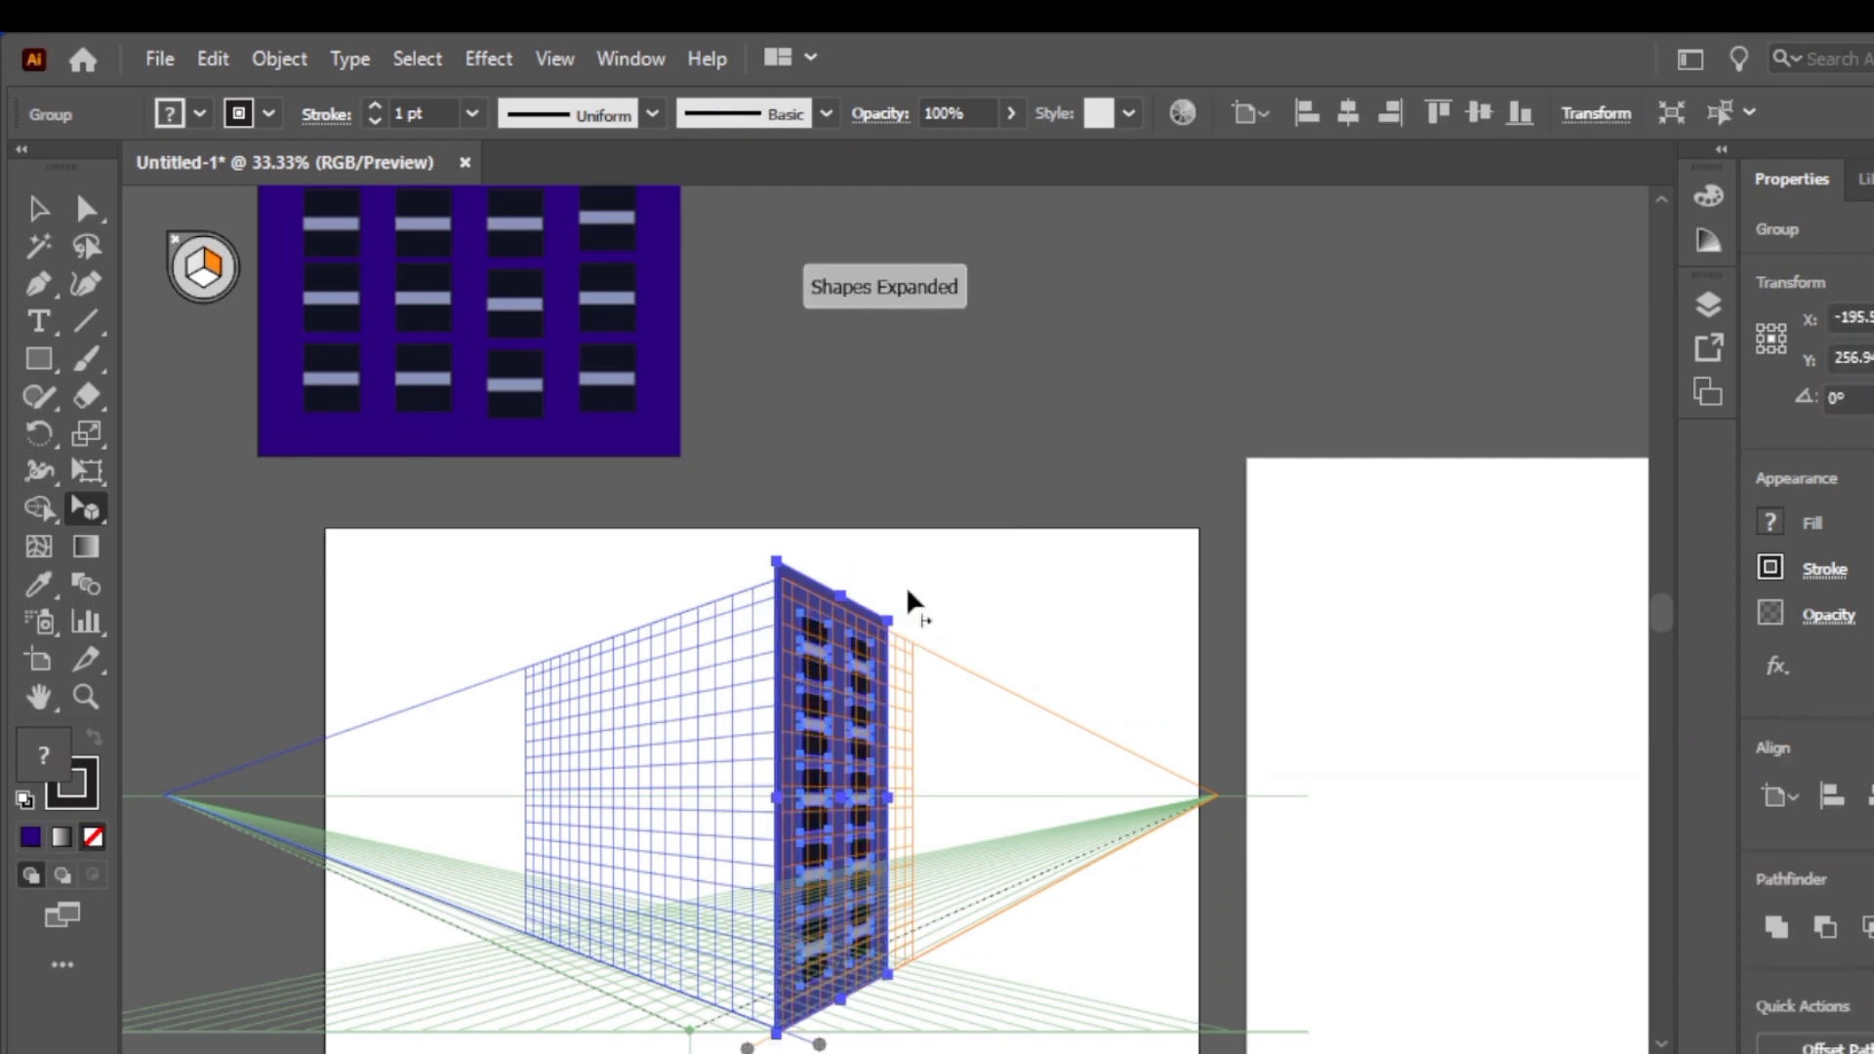
pyautogui.hotkey('ctrl', 'z')
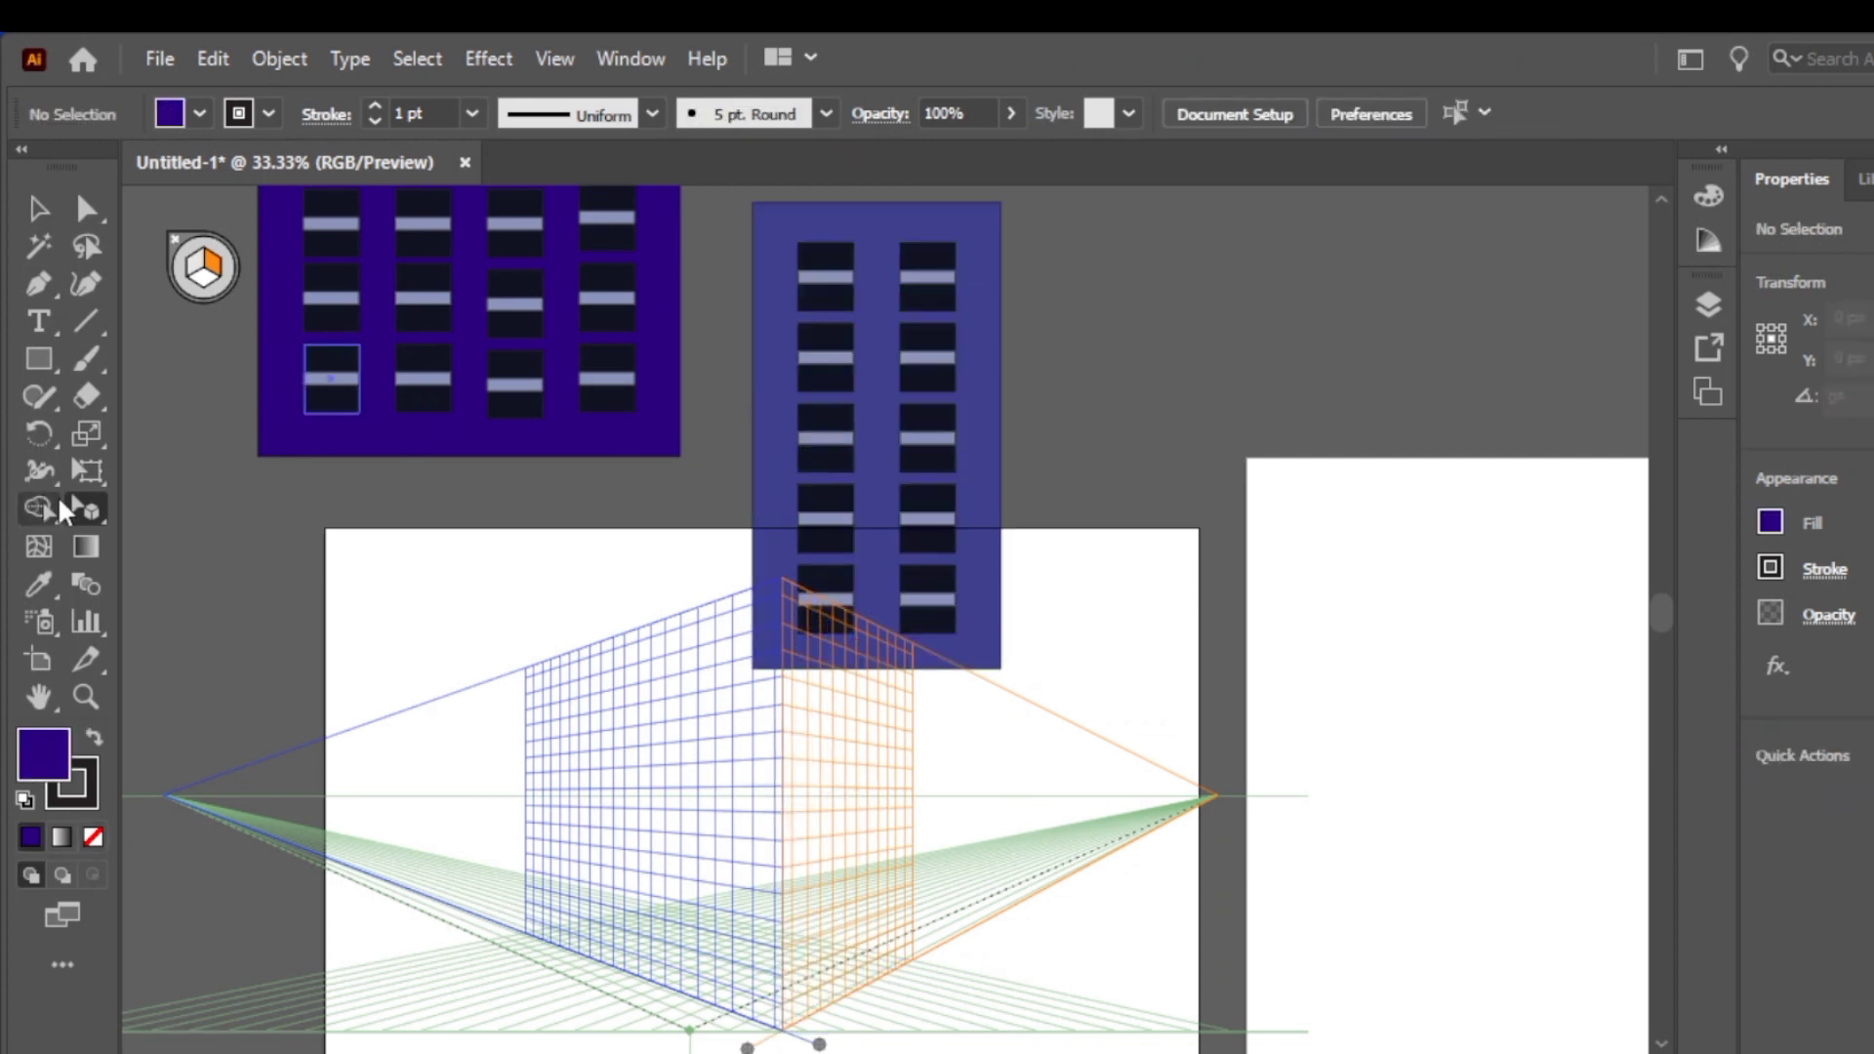
# Move the narrow light blue facade clear of the grid and attach it in perspective to the right plane at the corner edge
pyautogui.moveTo(80, 512); pyautogui.dragTo(160, 502)
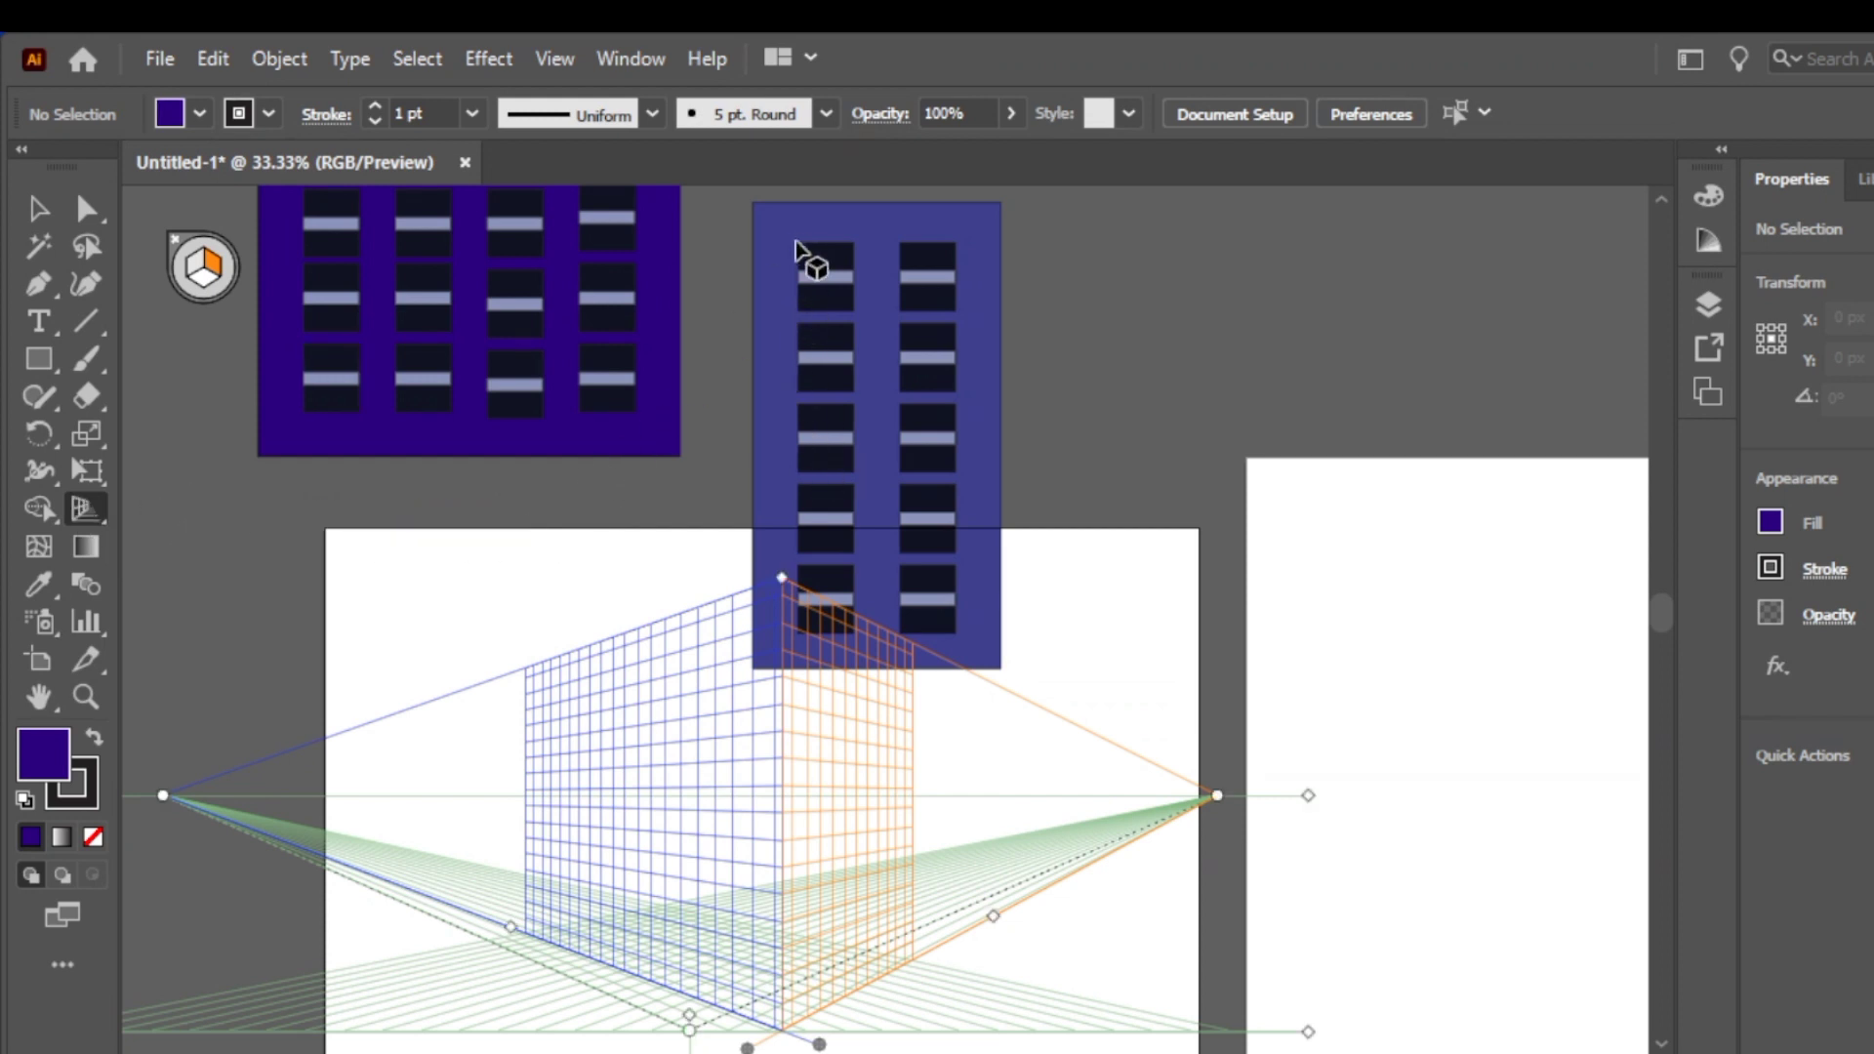
pyautogui.press('v')
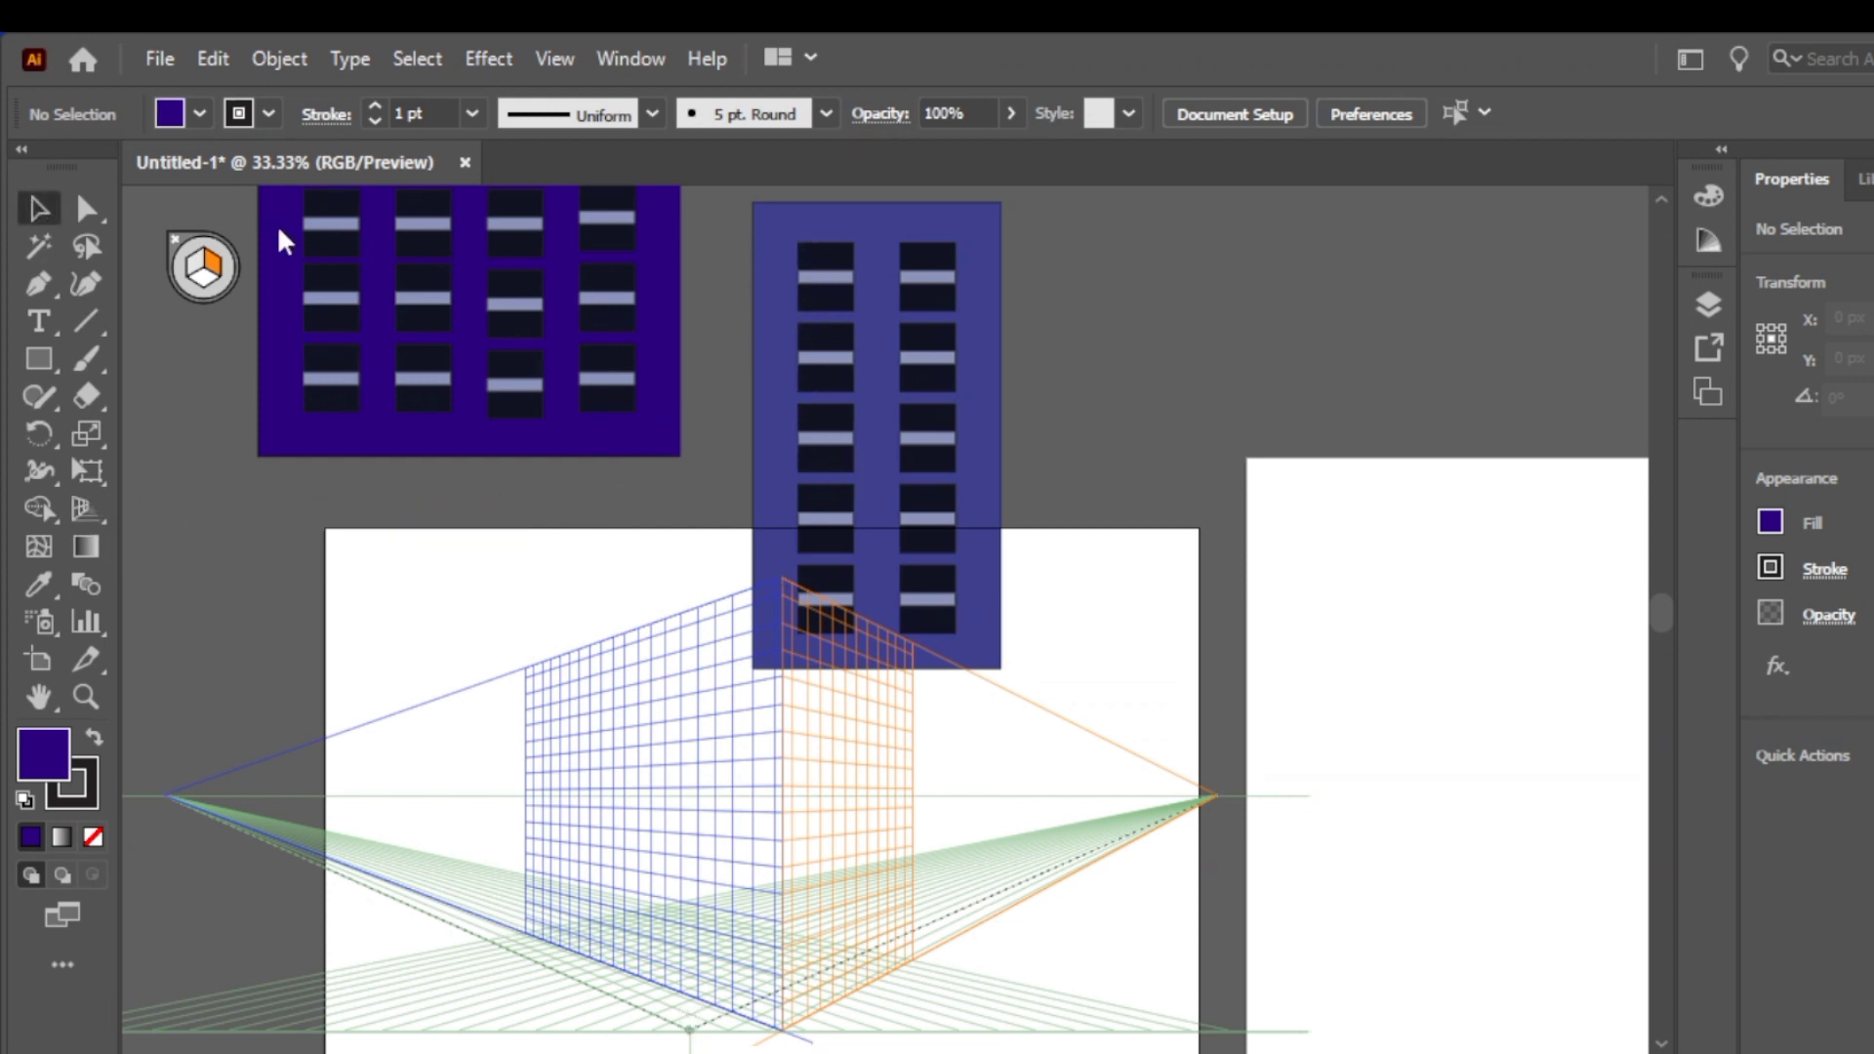
pyautogui.moveTo(777, 228); pyautogui.dragTo(825, 154)
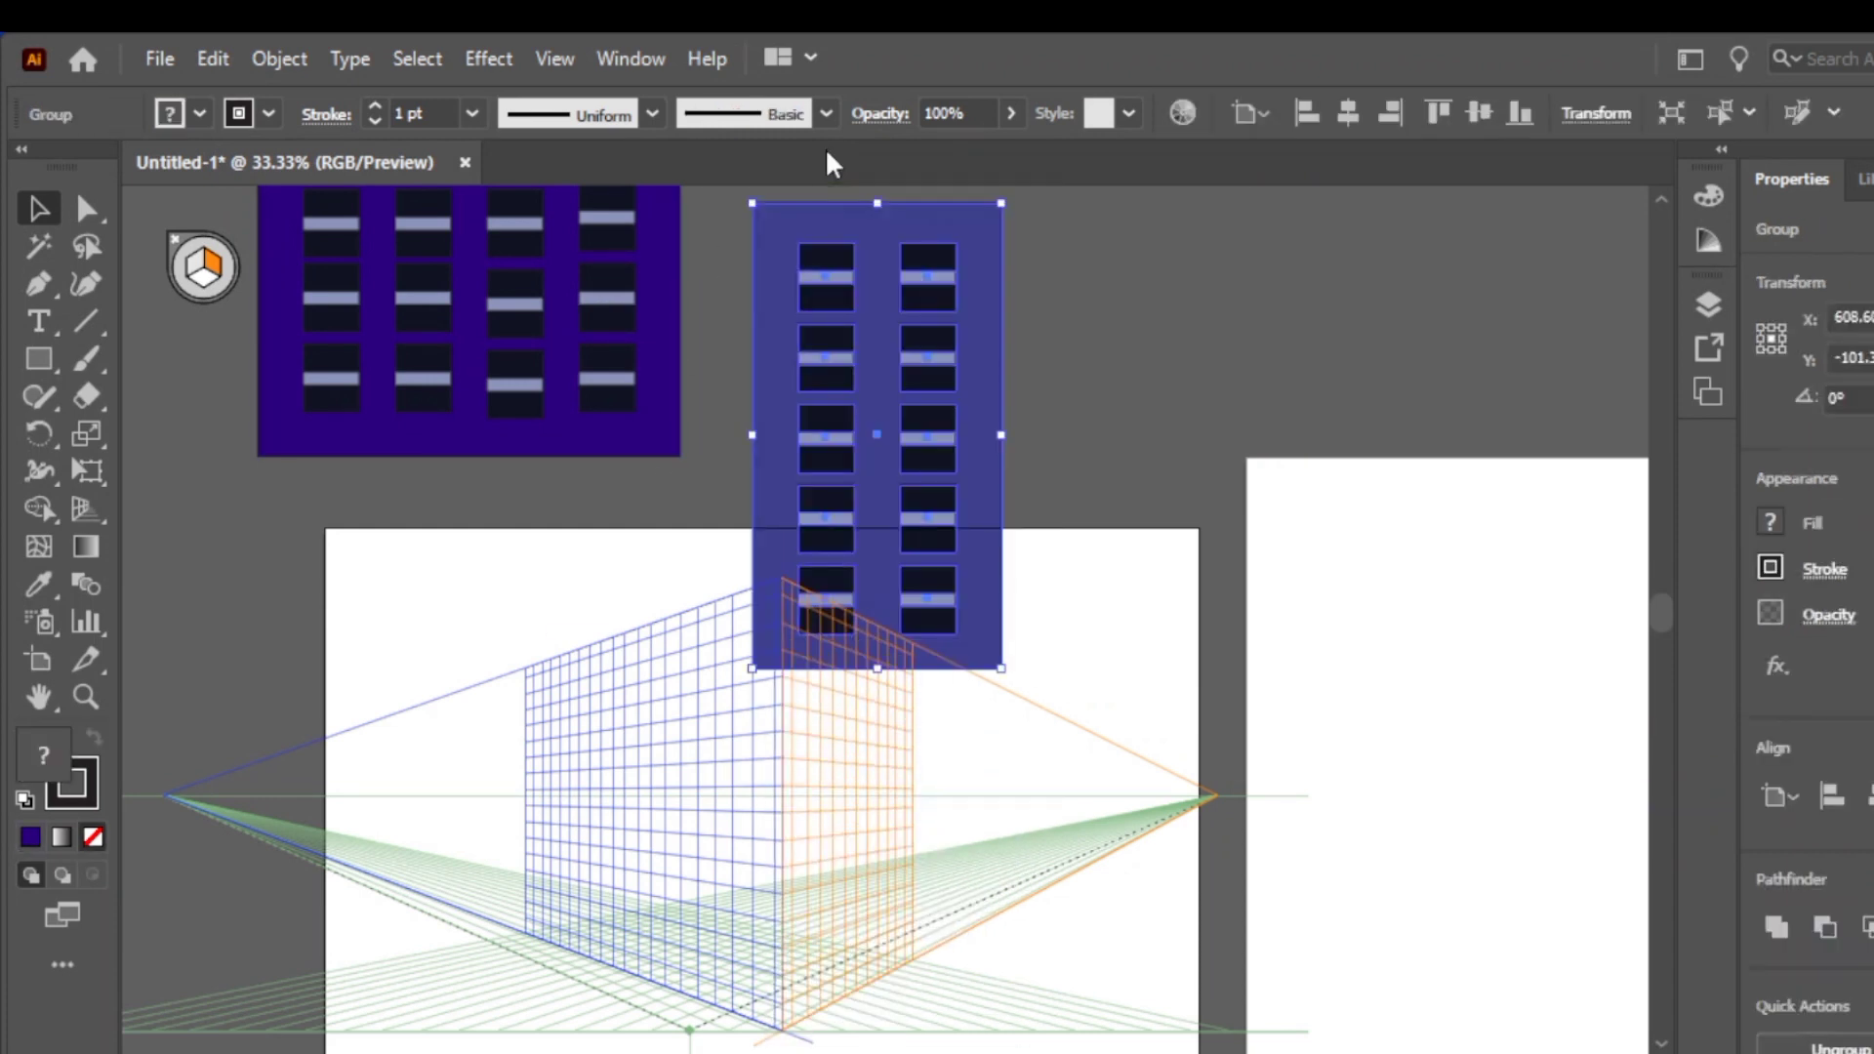
pyautogui.moveTo(874, 285); pyautogui.dragTo(1017, 234)
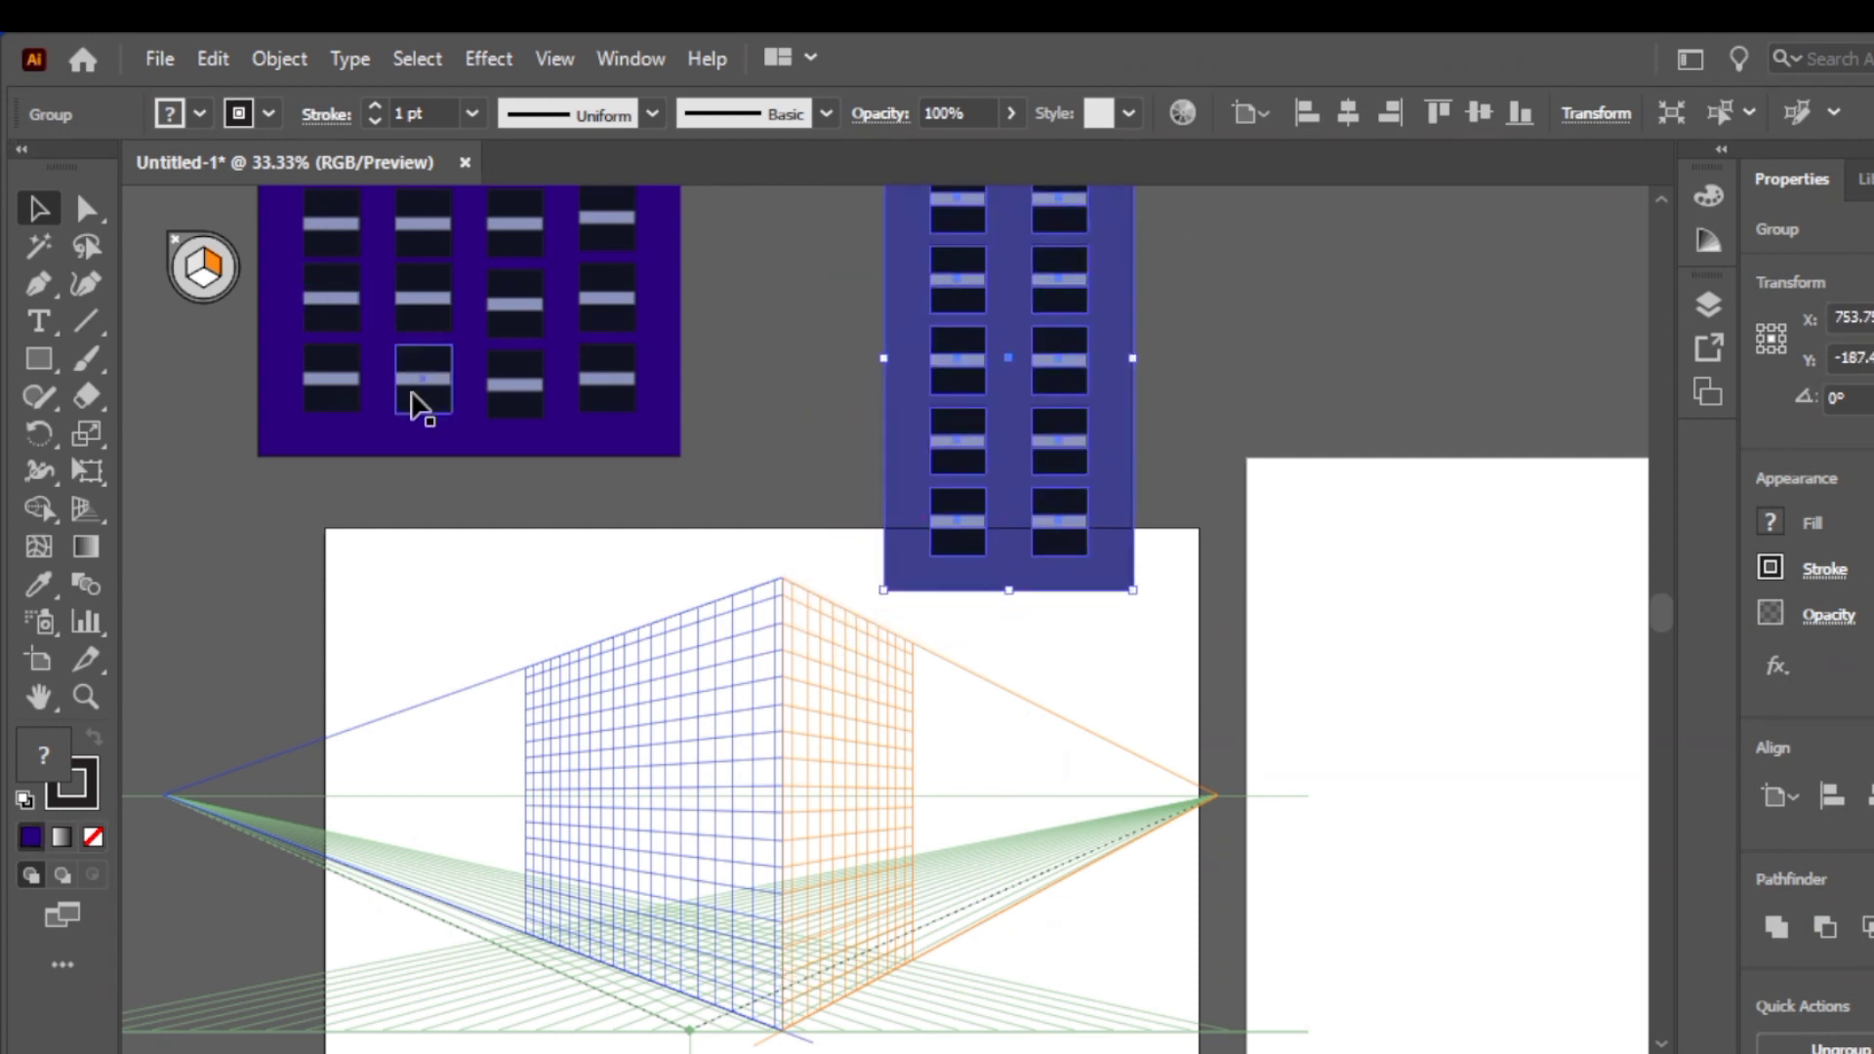
pyautogui.click(72, 506)
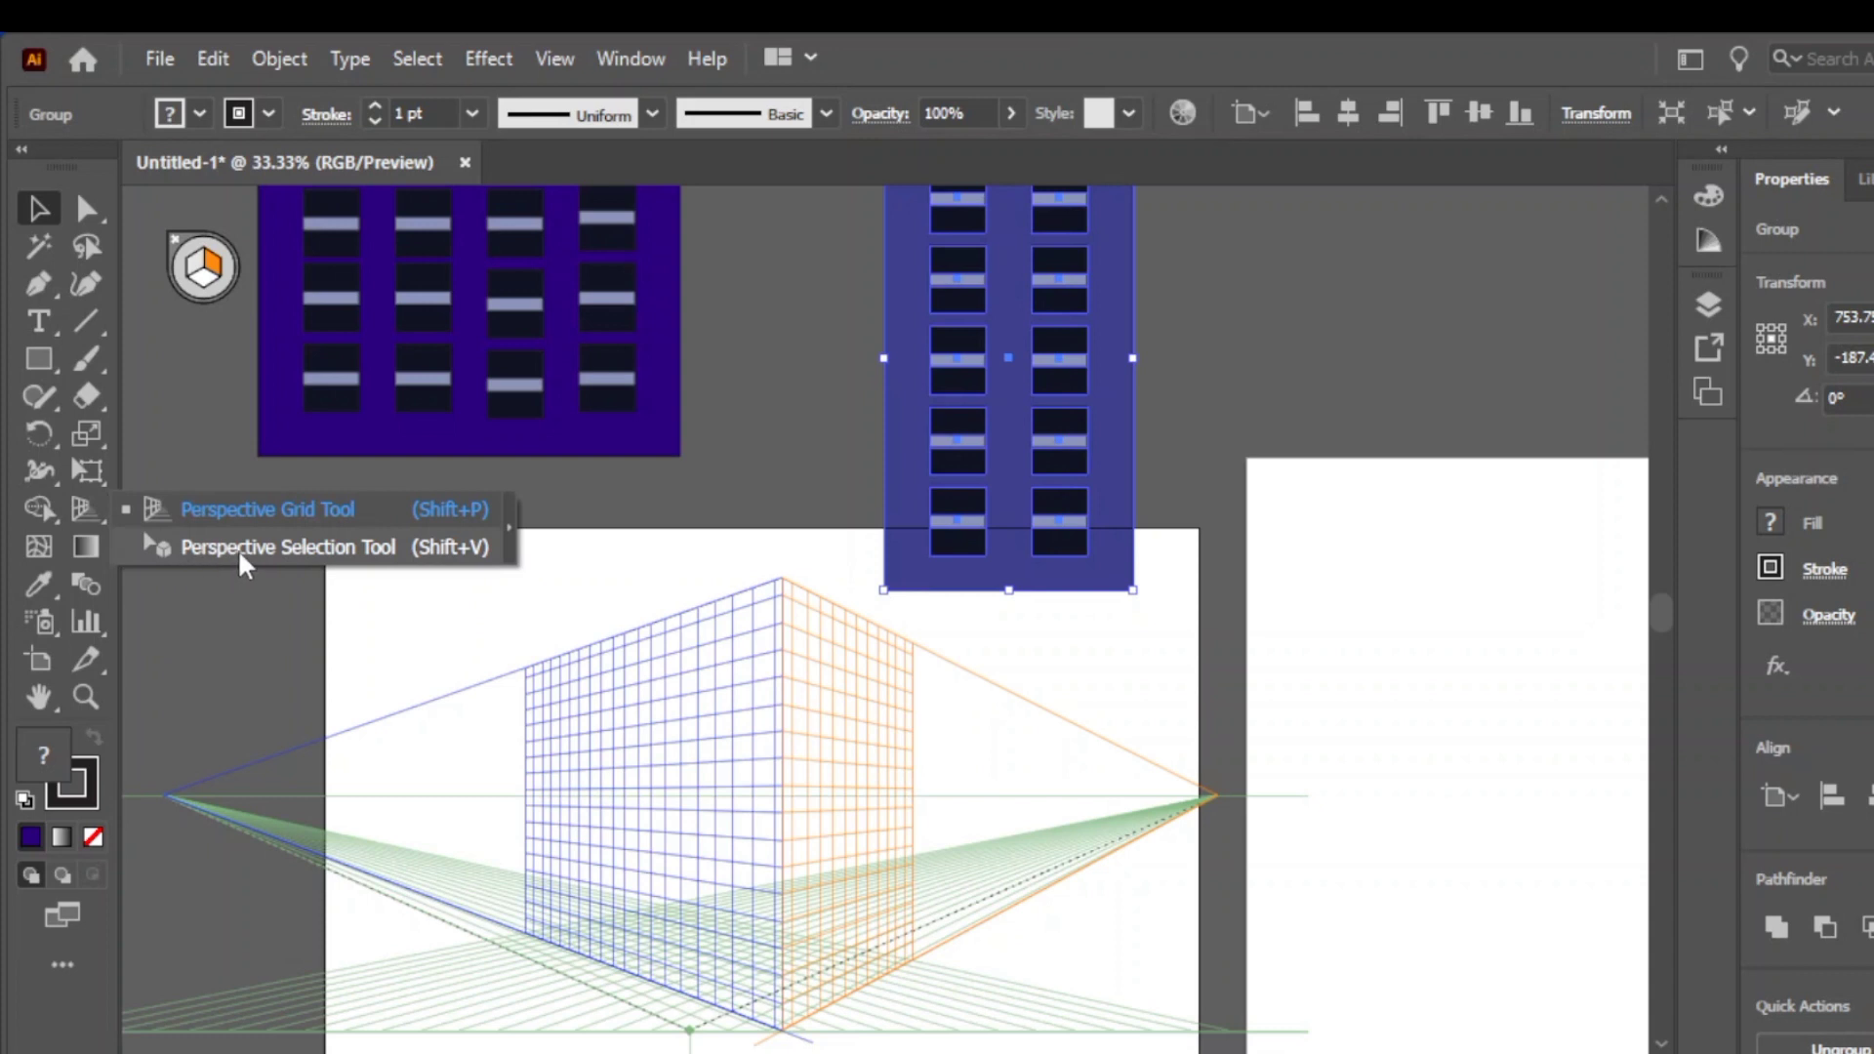
pyautogui.click(237, 549)
pyautogui.moveTo(908, 252); pyautogui.dragTo(793, 694)
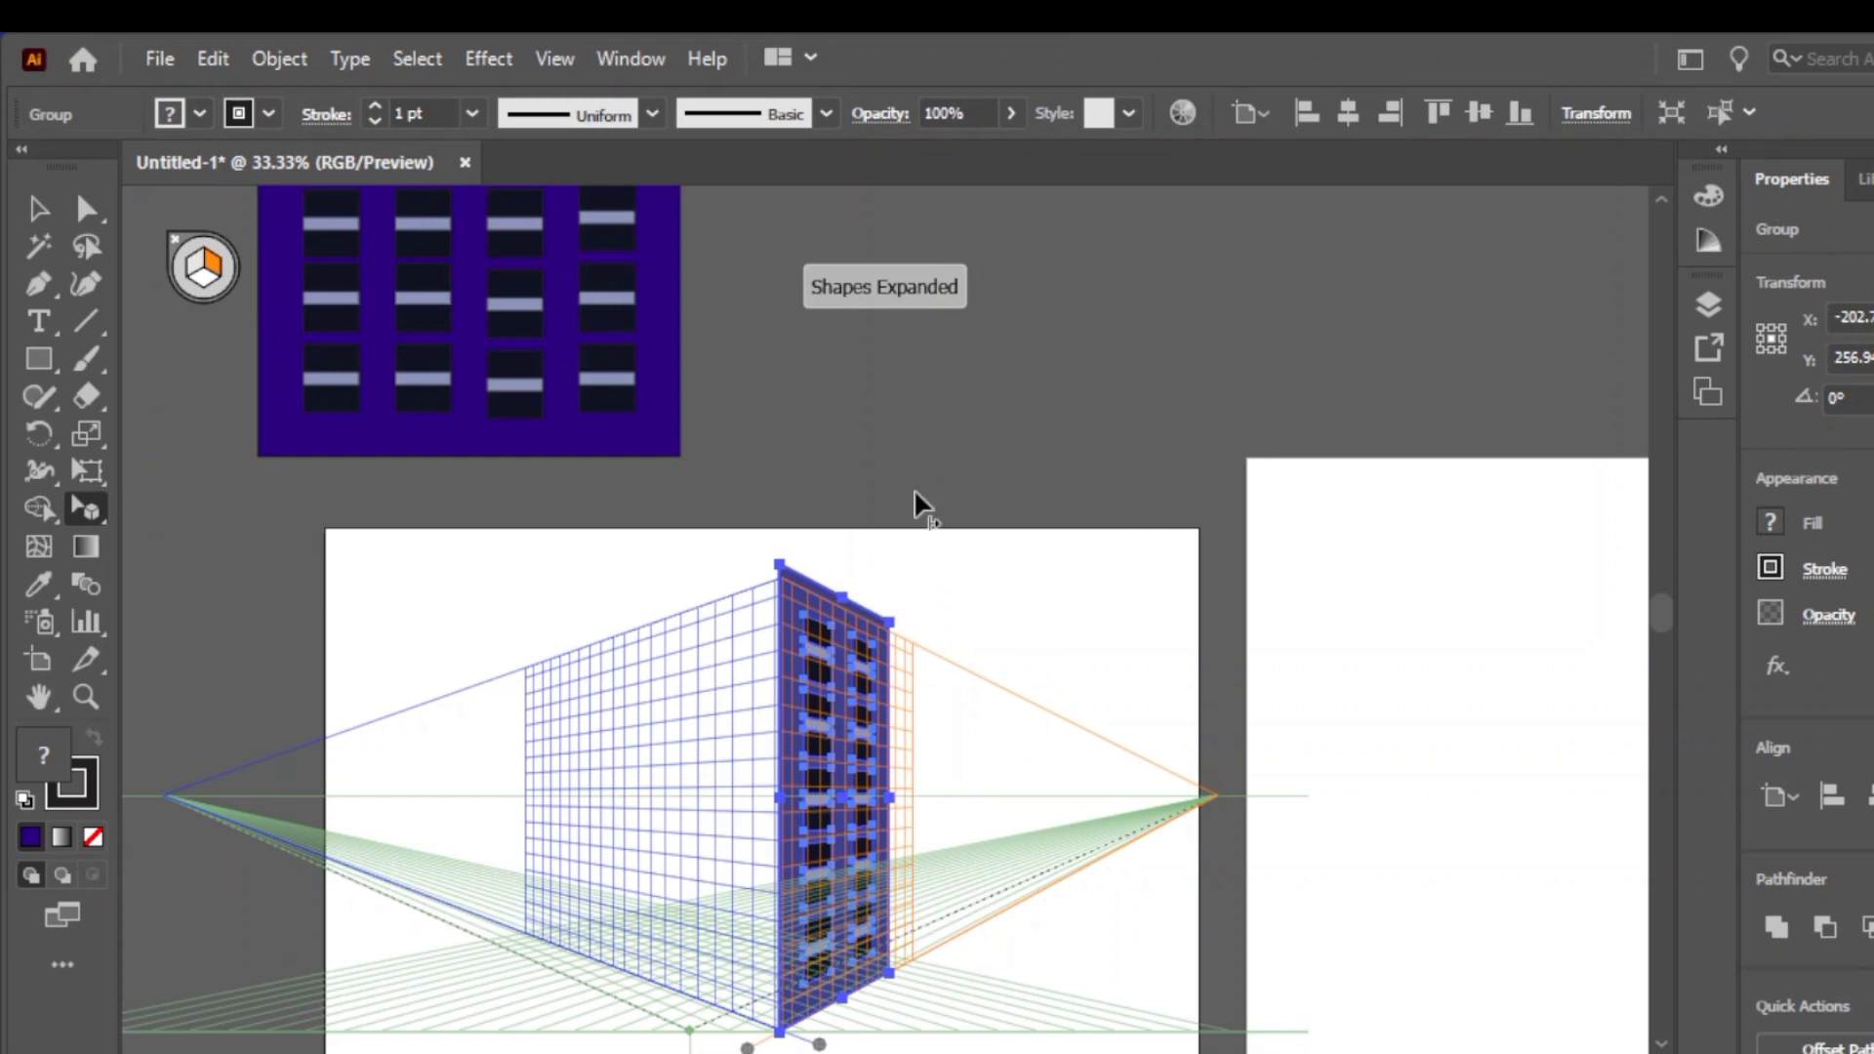
pyautogui.click(565, 593)
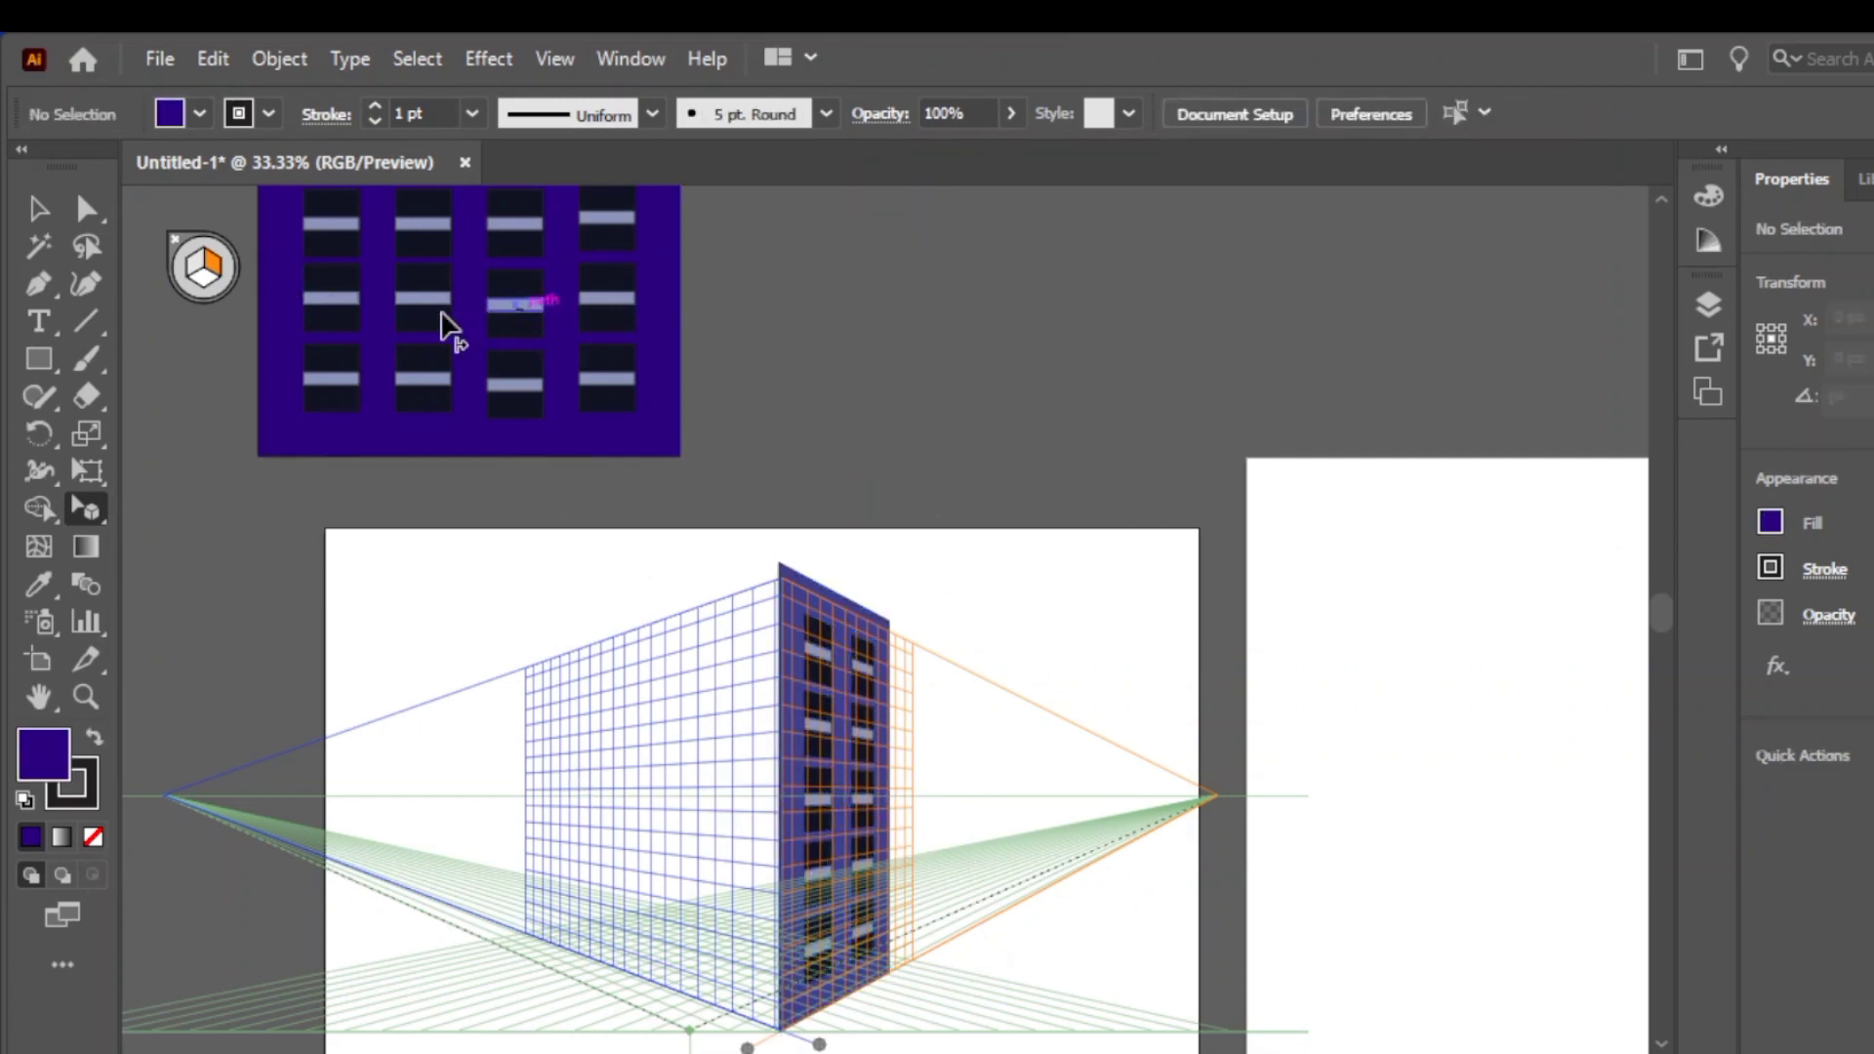
# Activate the left grid plane and attach the wide dark blue facade to it, meeting the narrow facade at the corner
pyautogui.click(202, 278)
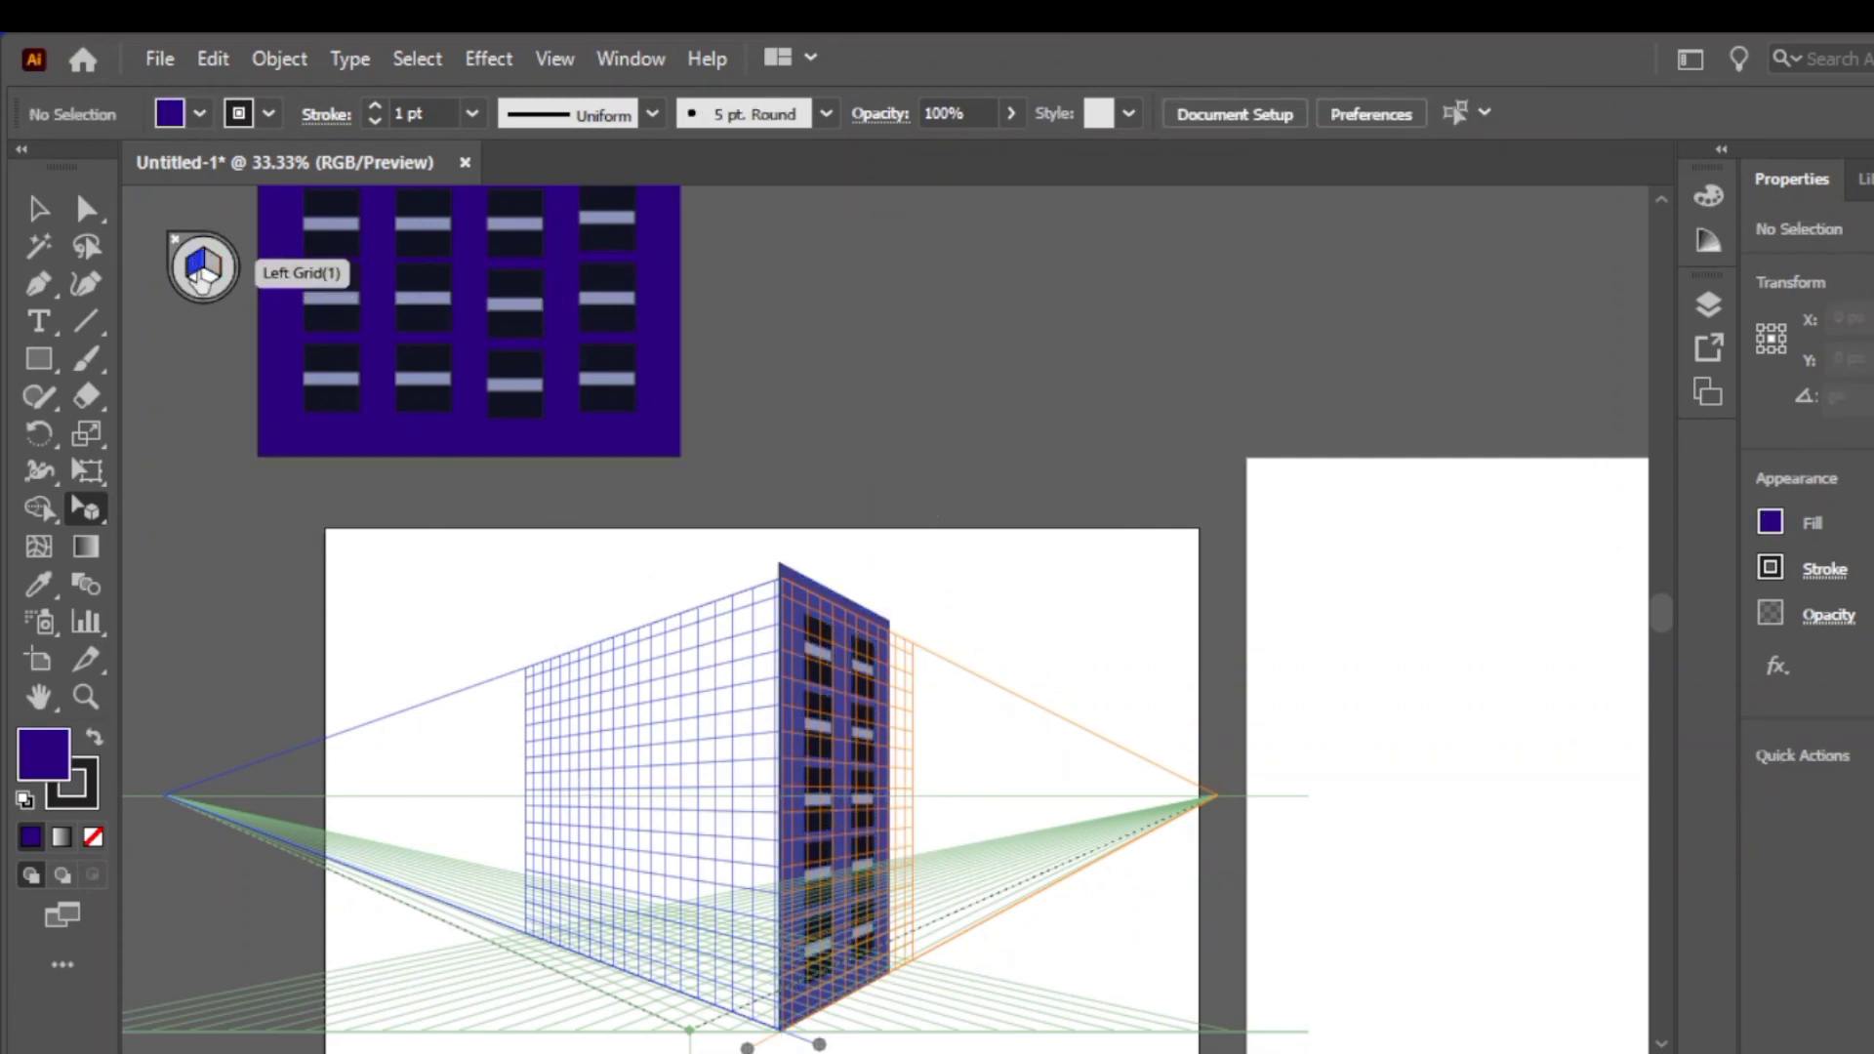
pyautogui.moveTo(83, 509); pyautogui.dragTo(182, 547)
pyautogui.moveTo(386, 285); pyautogui.dragTo(612, 845)
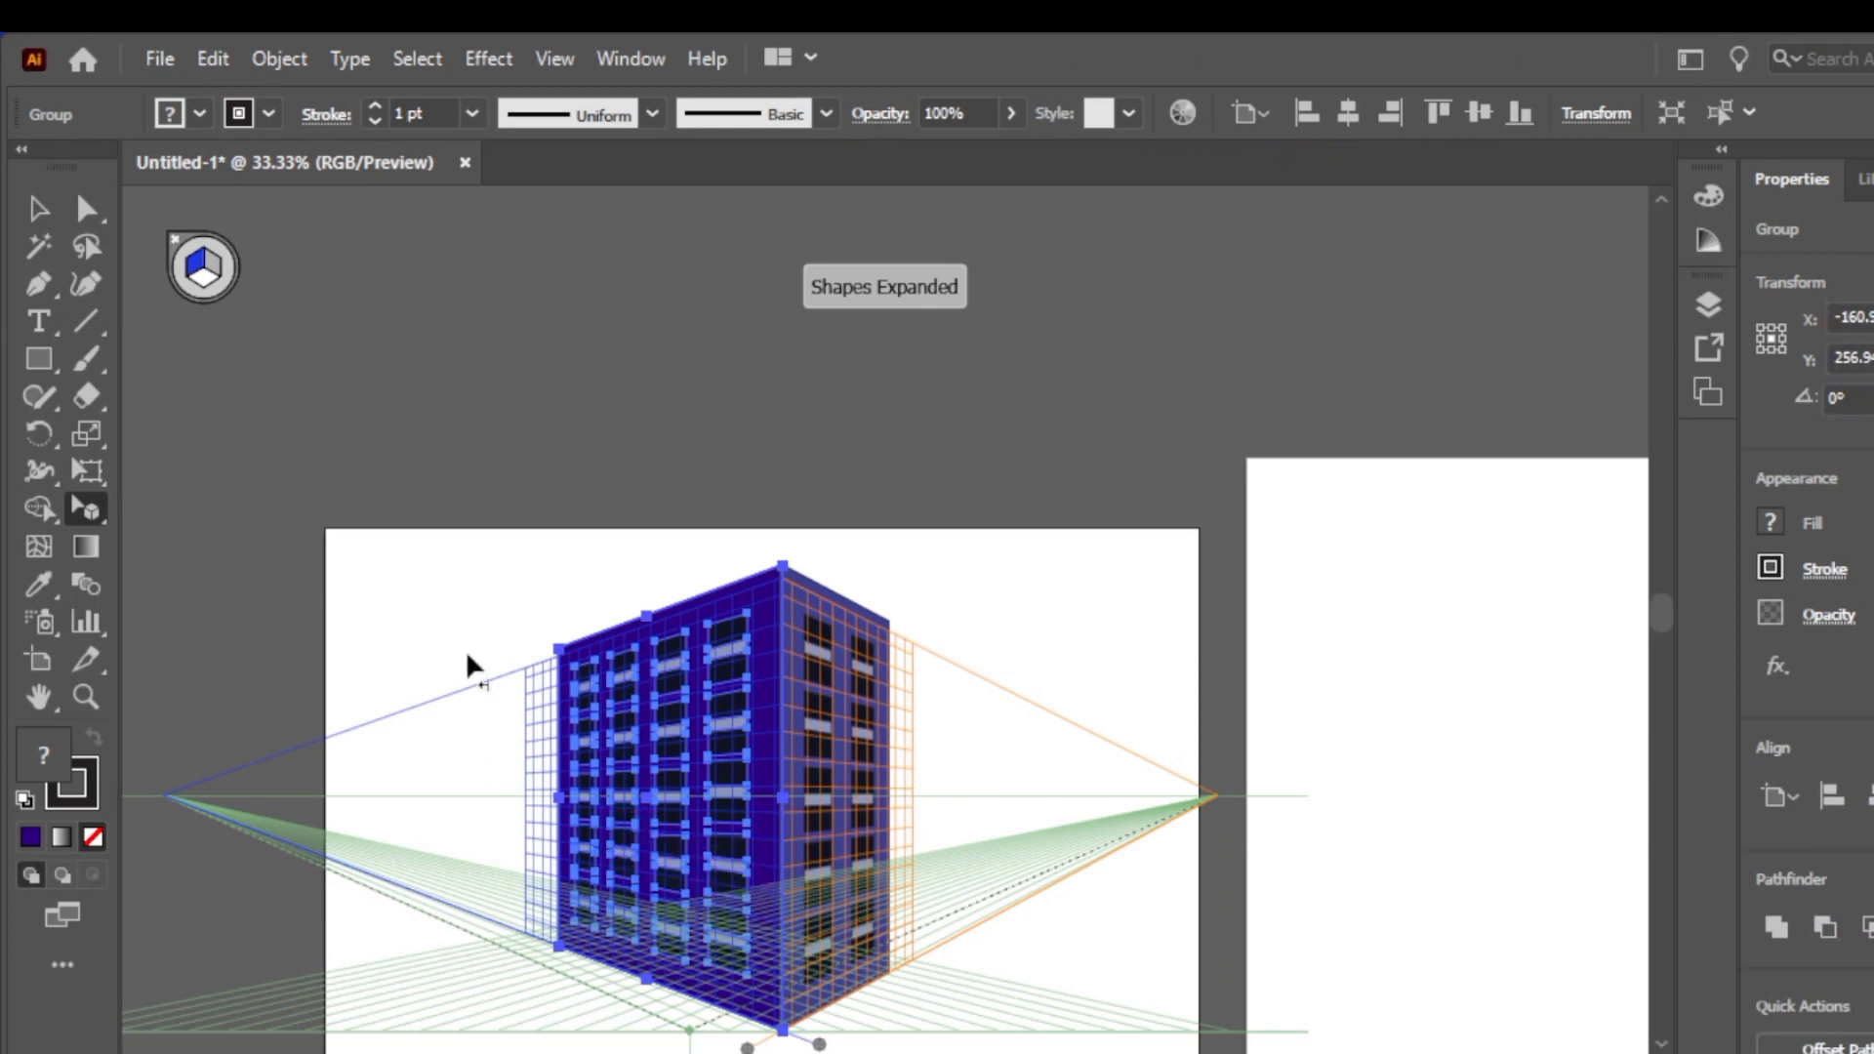
pyautogui.click(462, 599)
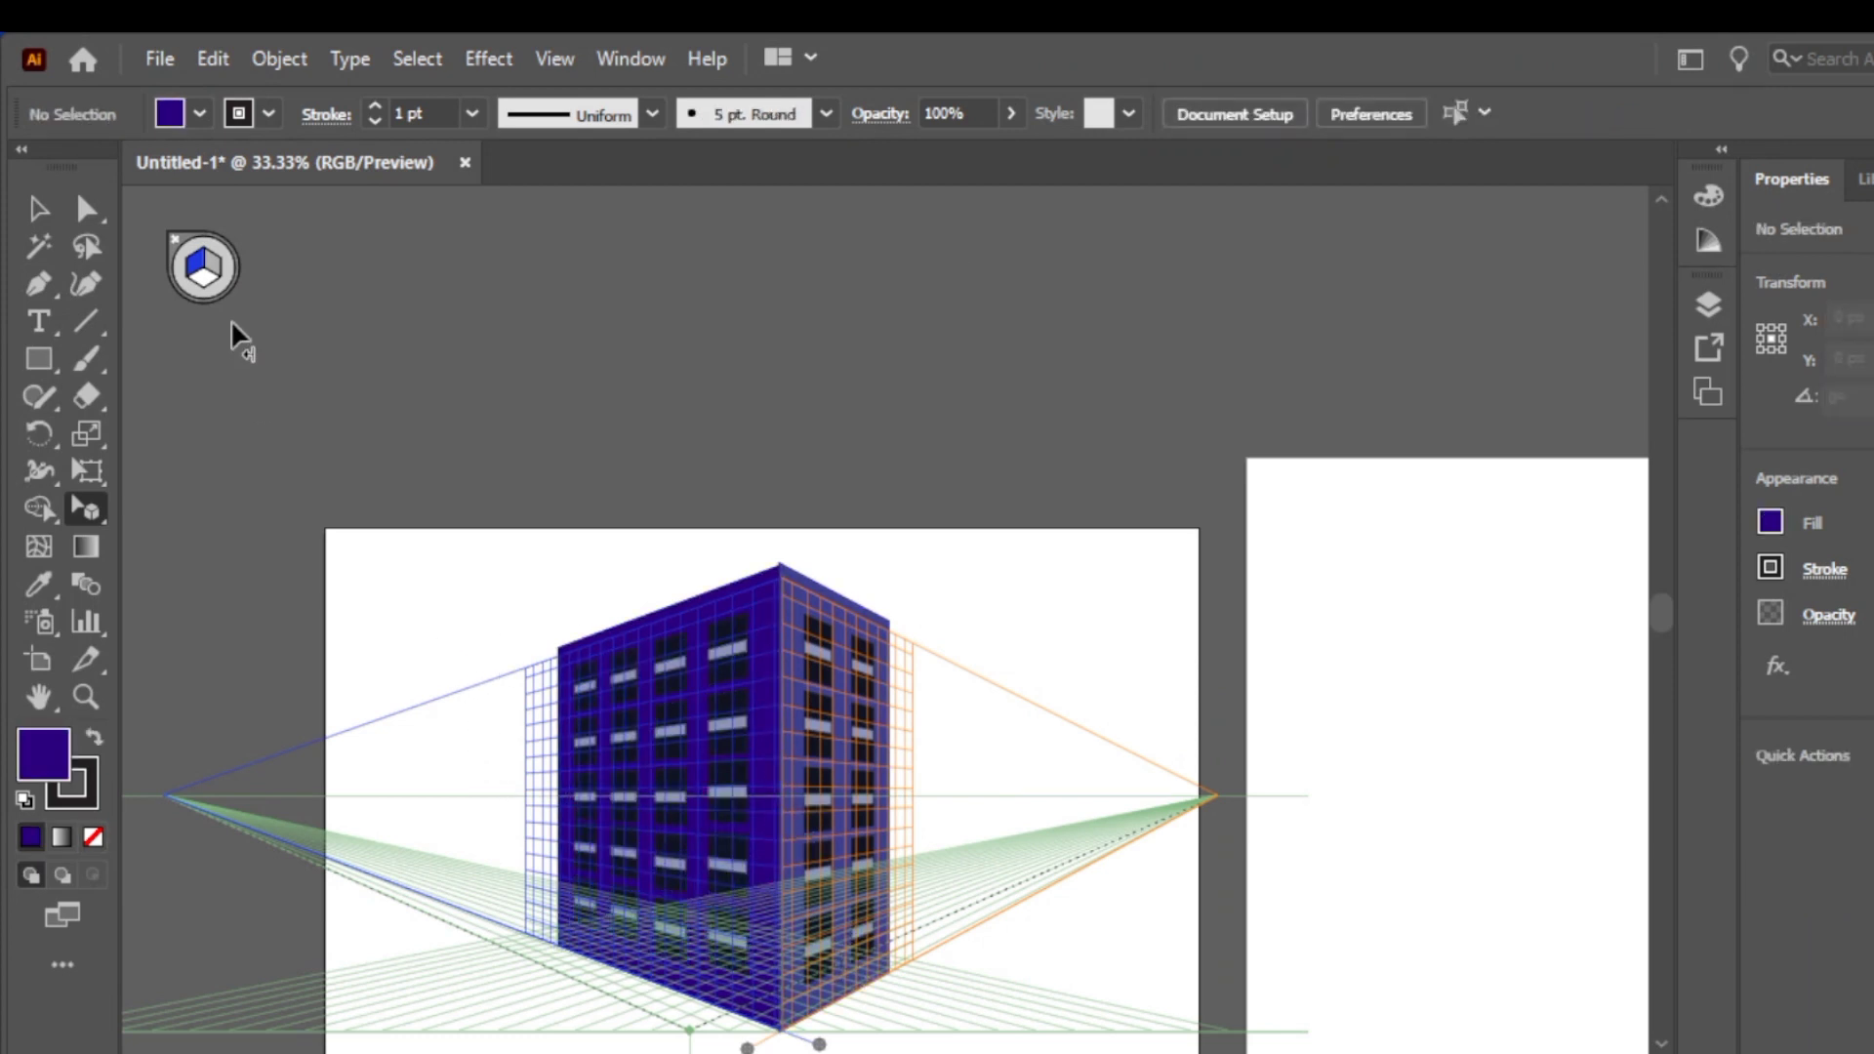
# Hide the perspective grid to inspect the assembled building on its own
pyautogui.click(173, 243)
pyautogui.scroll(-2, 517, 466)
pyautogui.scroll(-3, 586, 488)
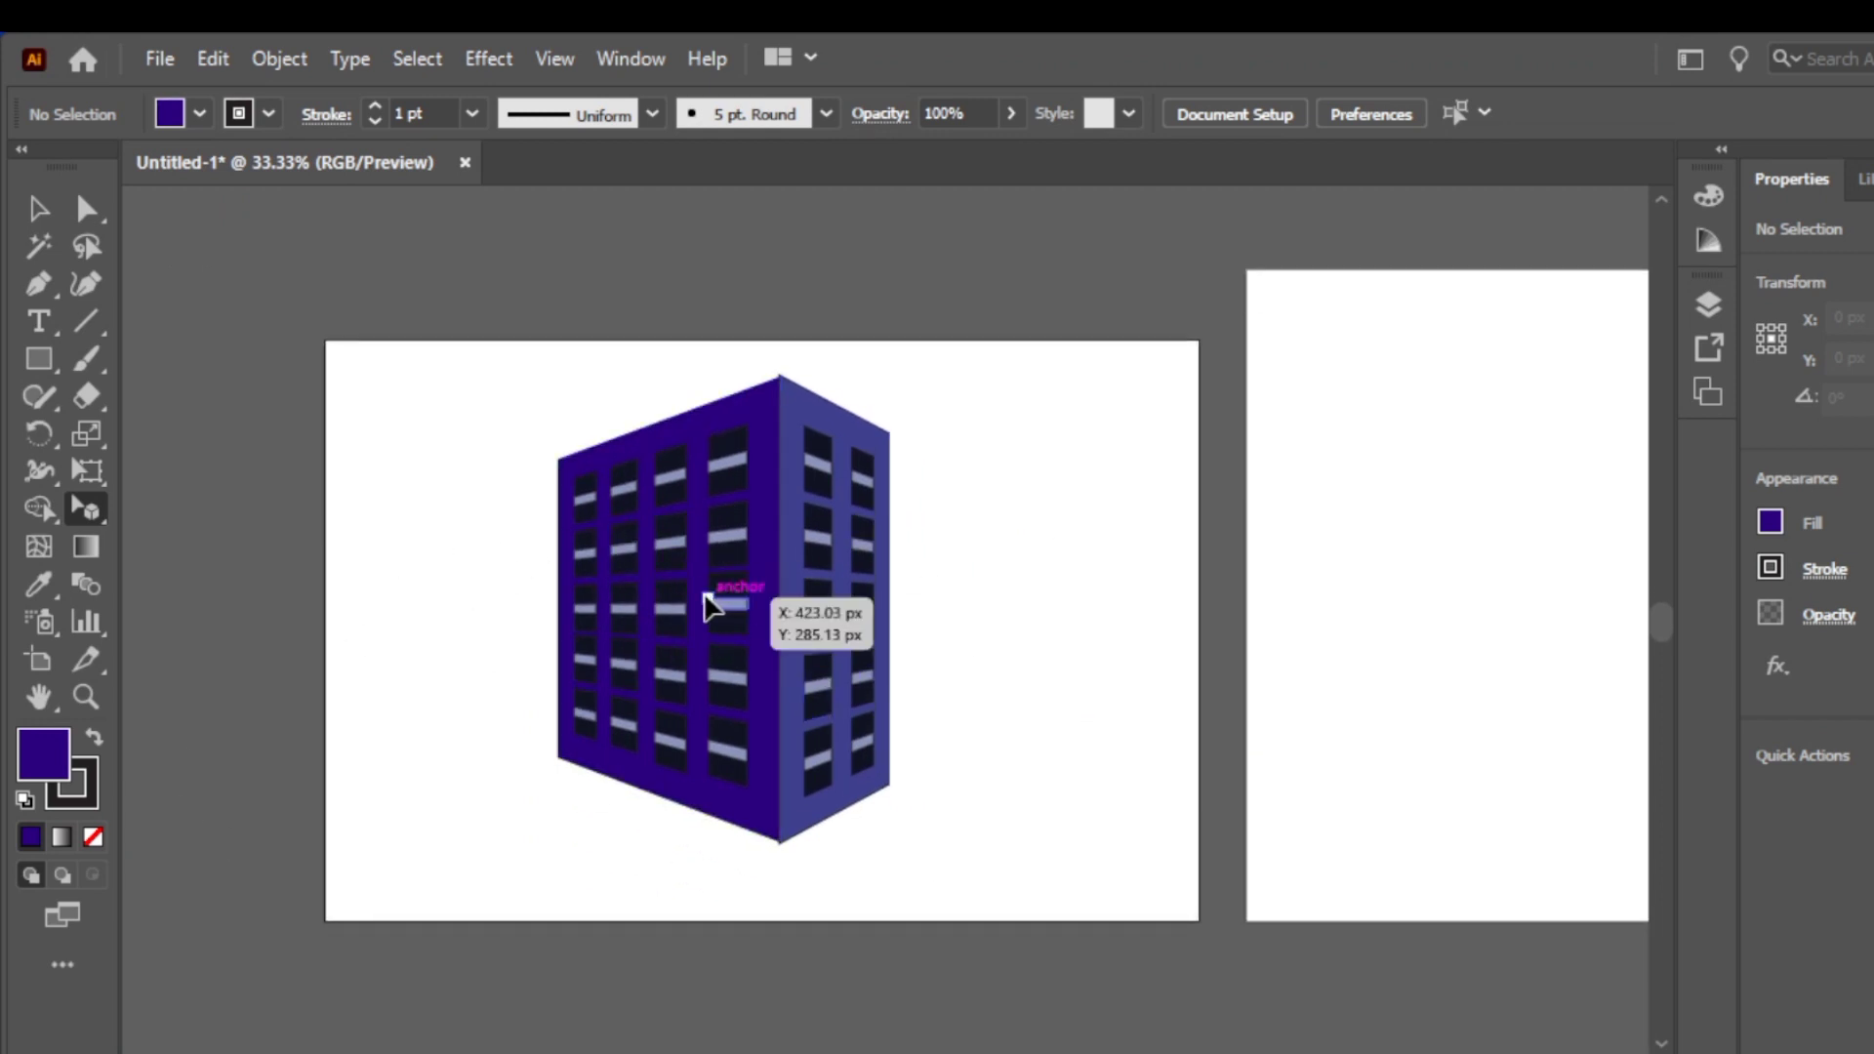
pyautogui.hotkey('ctrl', '+')
pyautogui.hotkey('ctrl', '+')
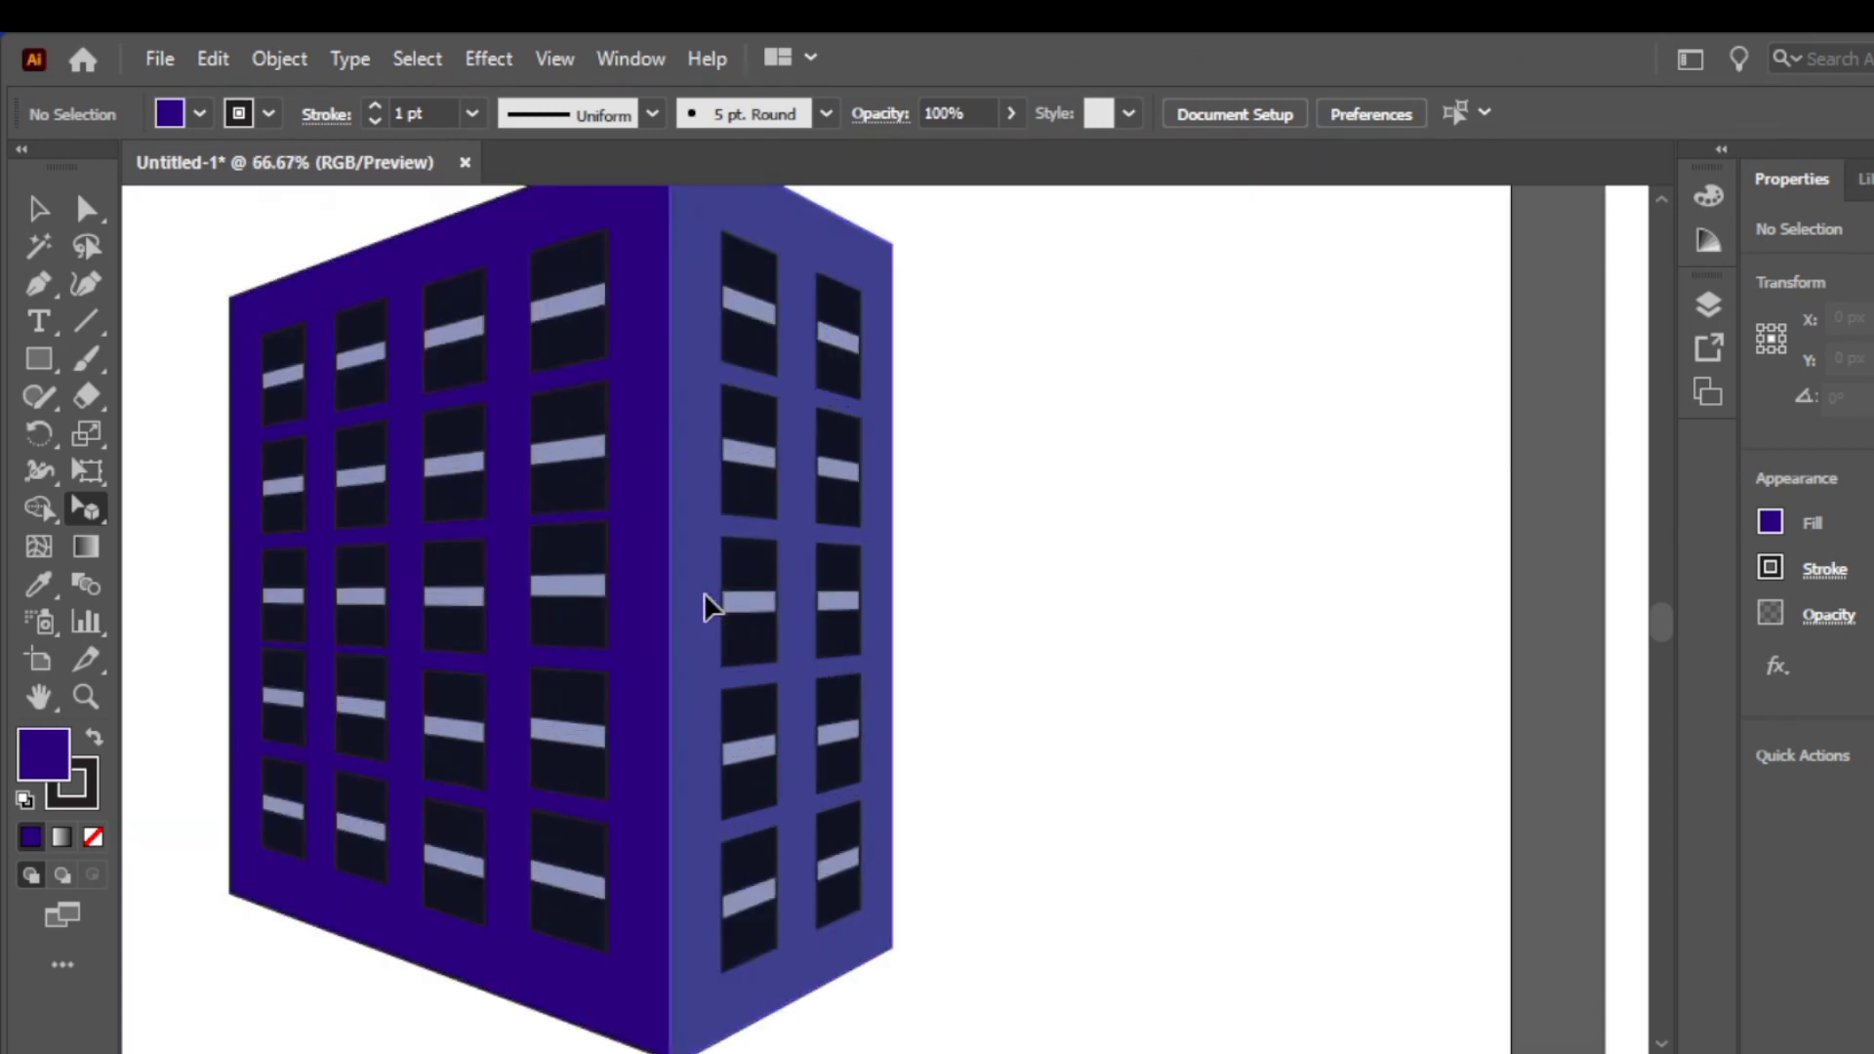
pyautogui.hotkey('ctrl', '-')
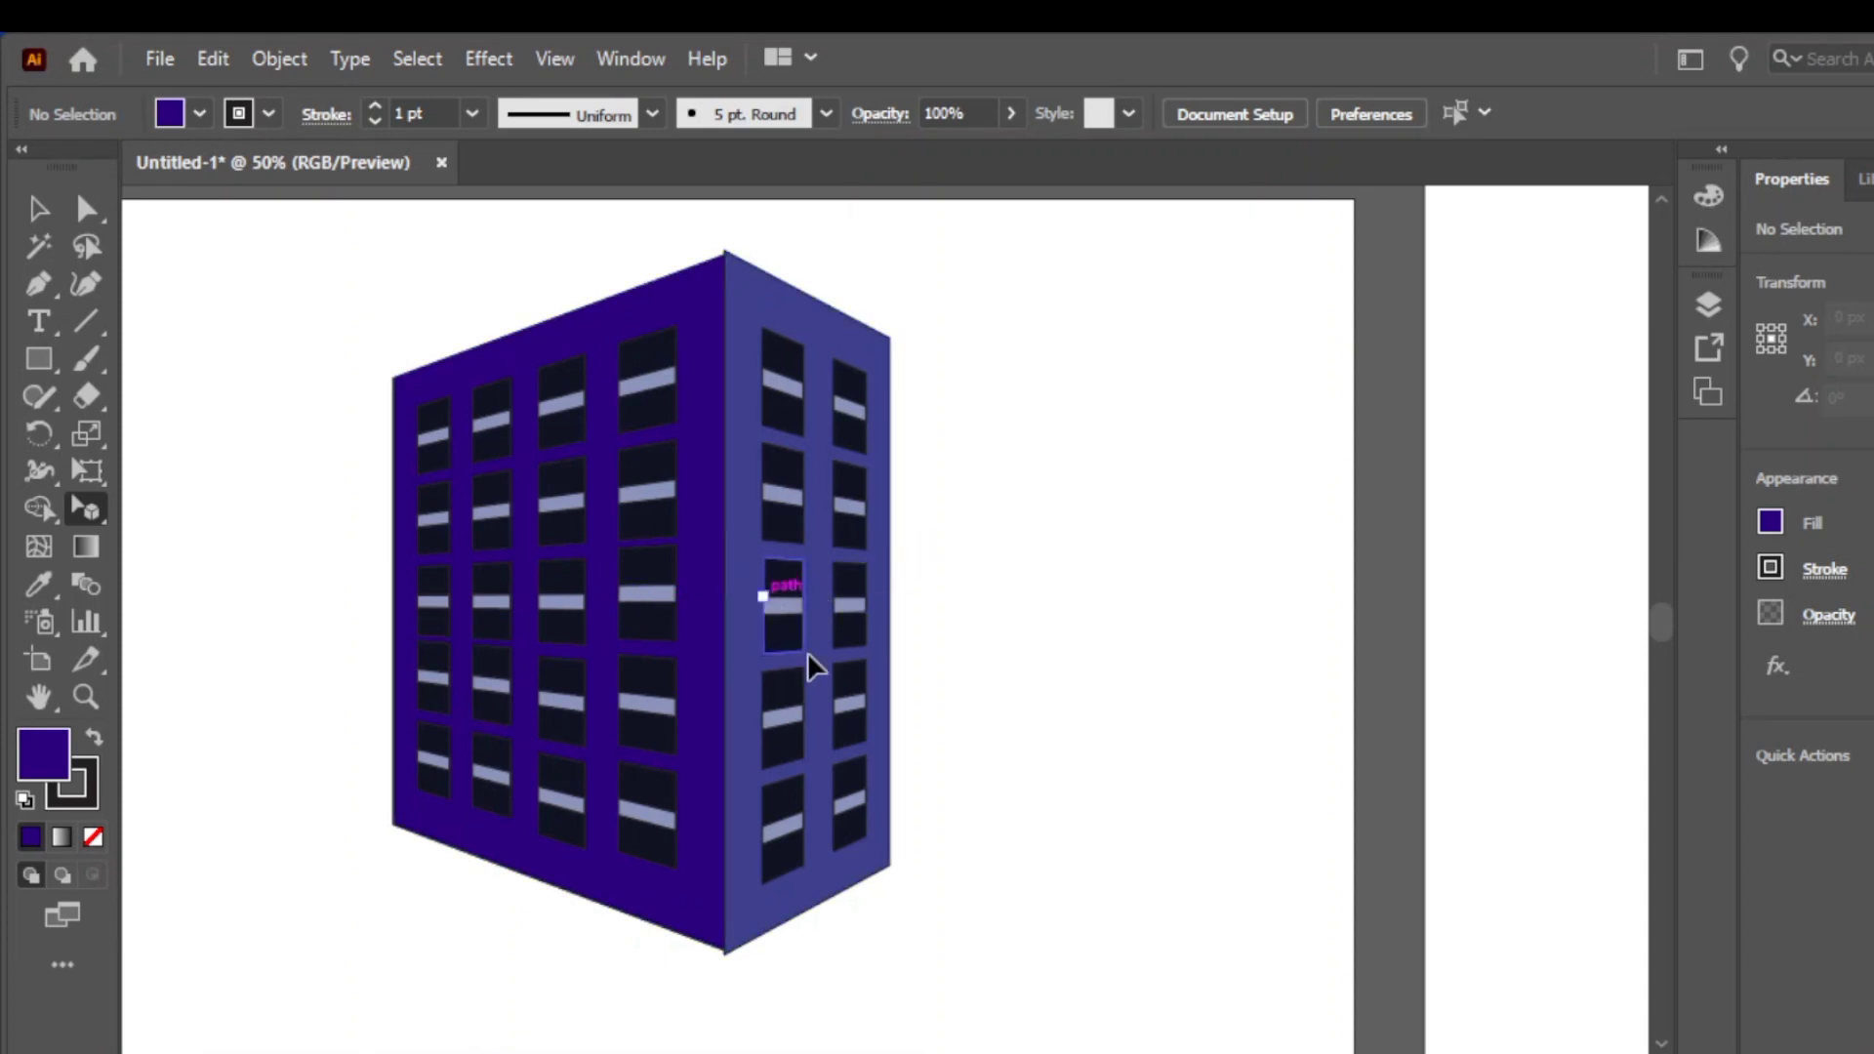
# Select the whole building and delete it from the artboard, and show the perspective grid again
pyautogui.moveTo(368, 276); pyautogui.dragTo(993, 925)
pyautogui.click(971, 859)
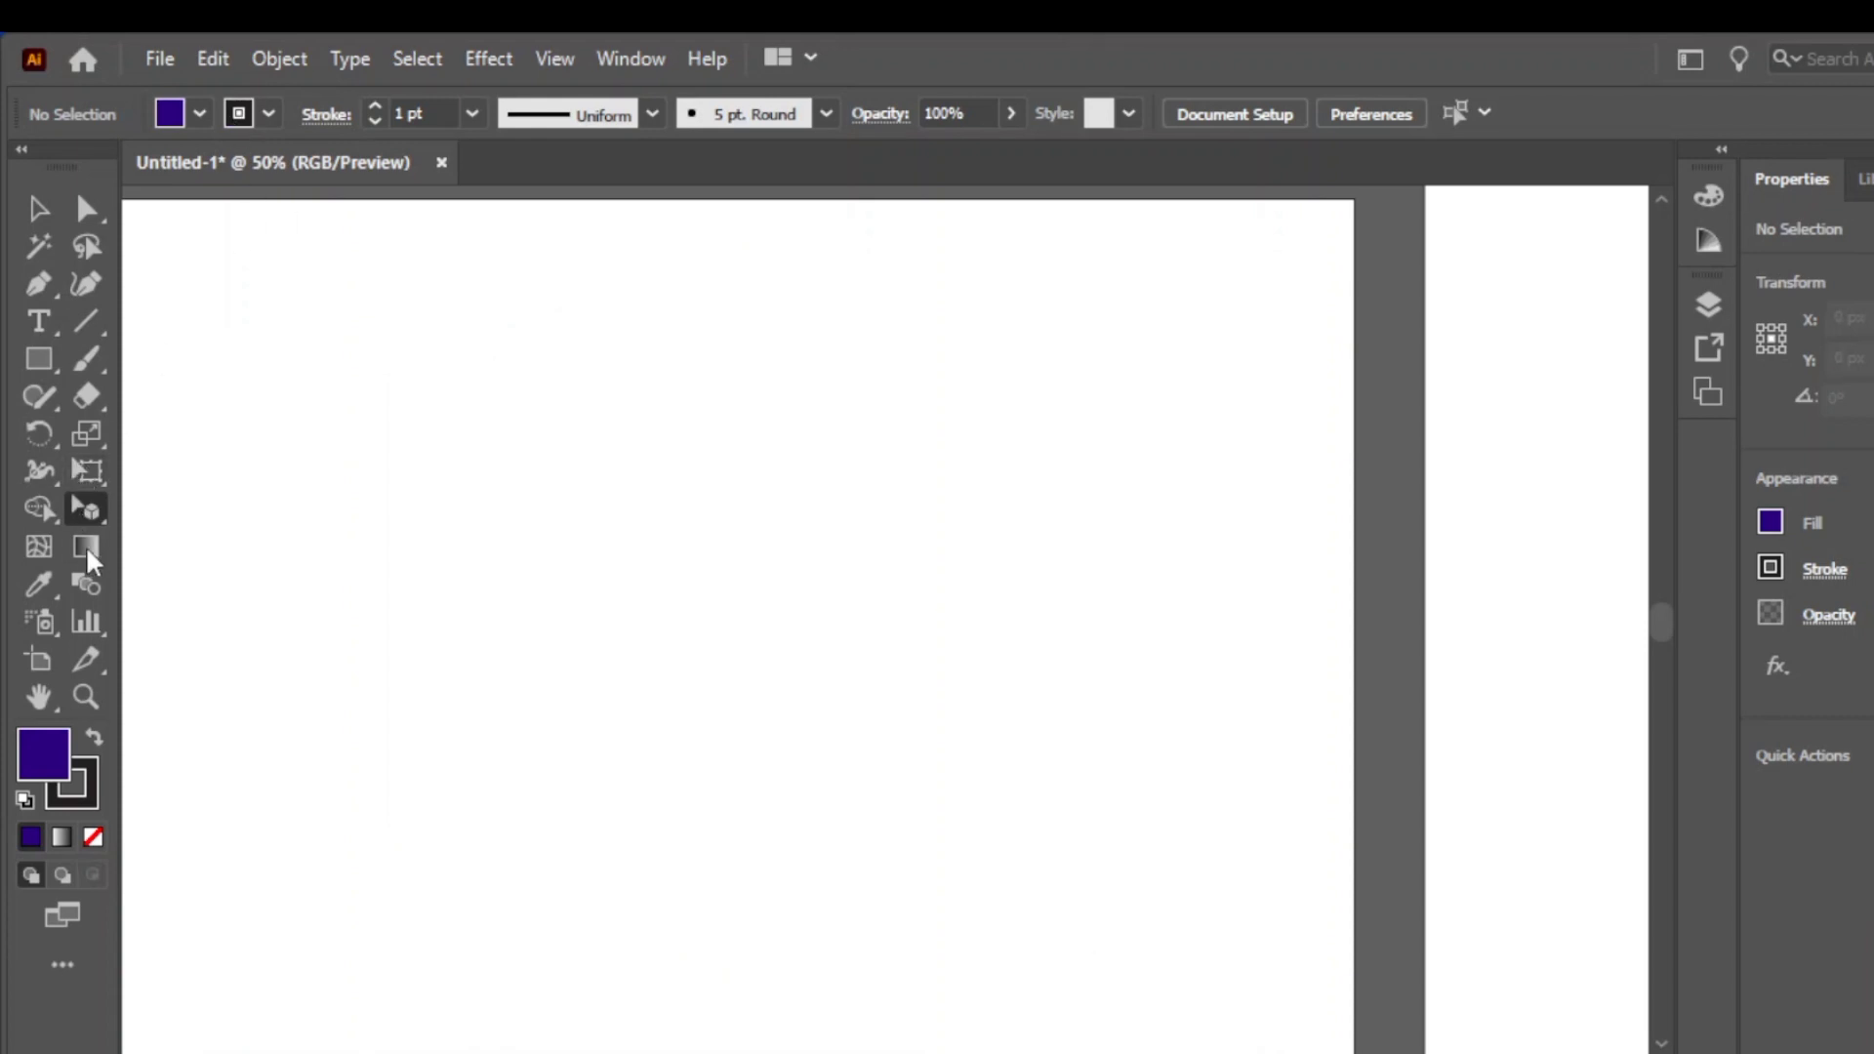
pyautogui.moveTo(90, 501); pyautogui.dragTo(185, 507)
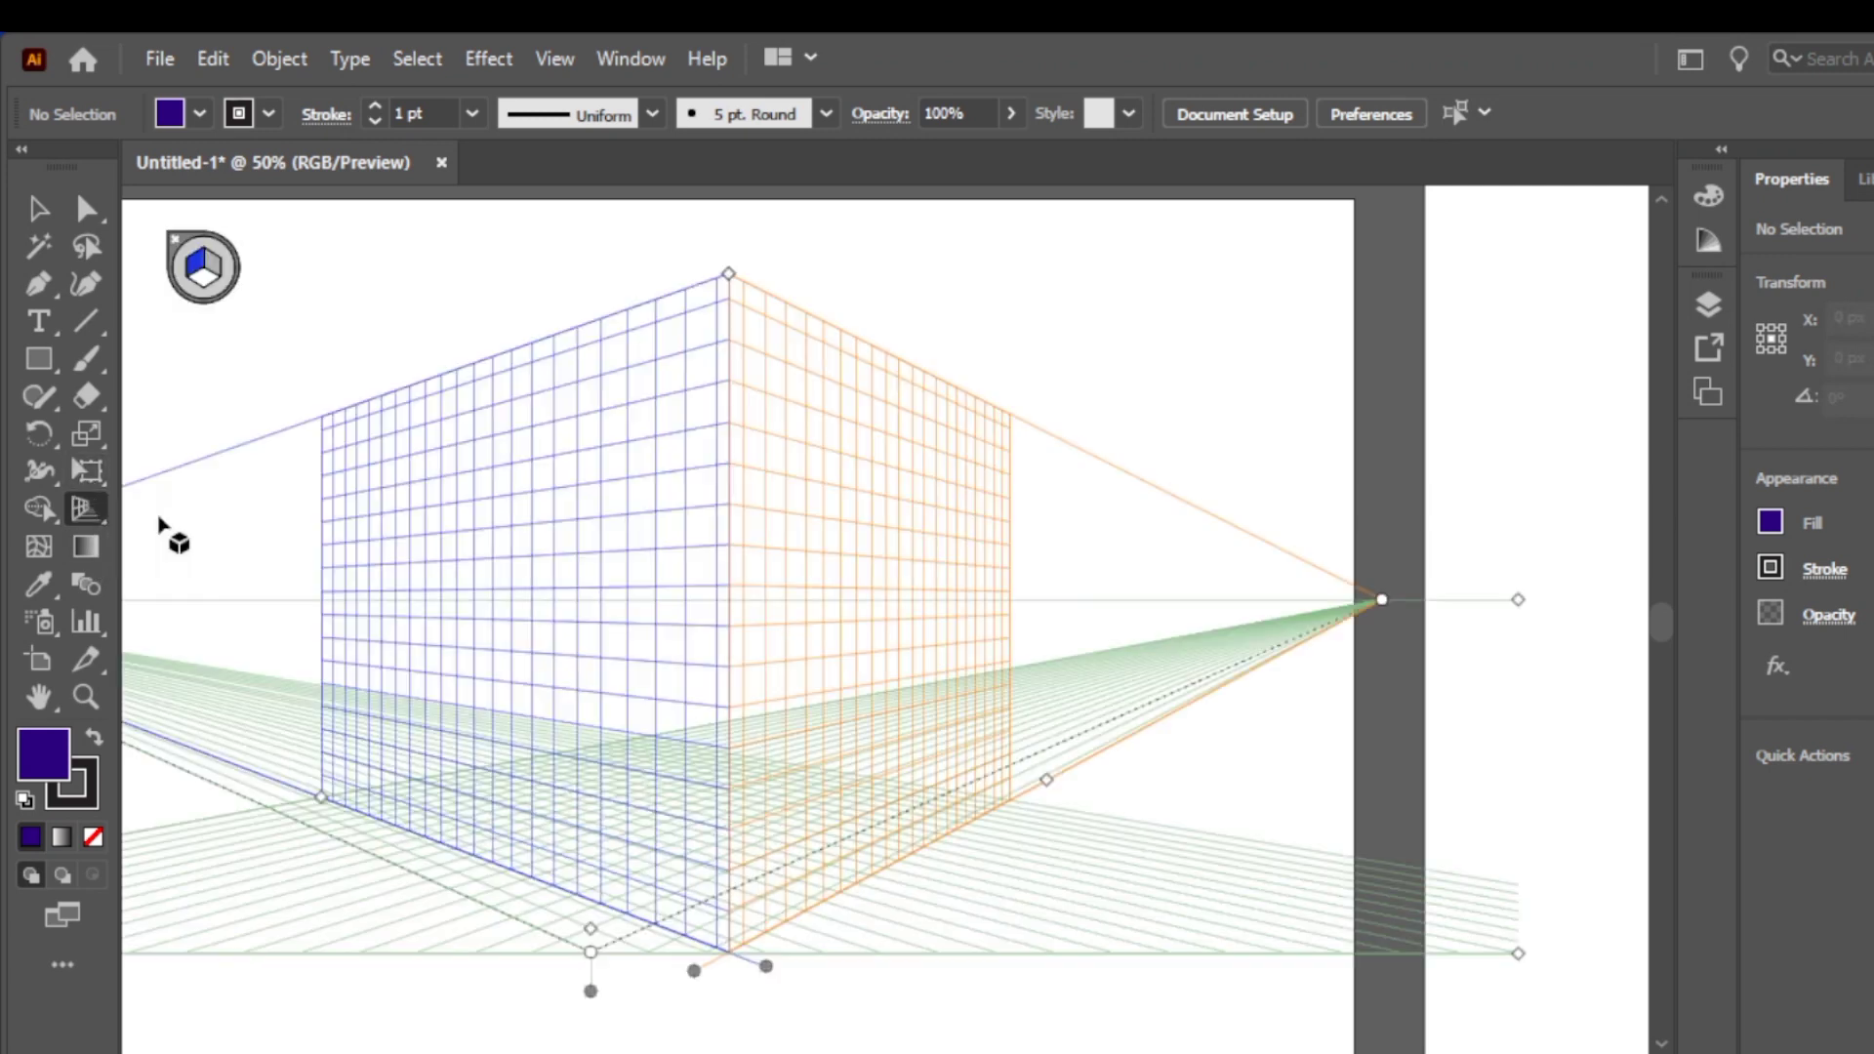
# Draw a dark blue rectangle on the right grid plane, from the central corner edge to the plane's outer edge
pyautogui.click(39, 359)
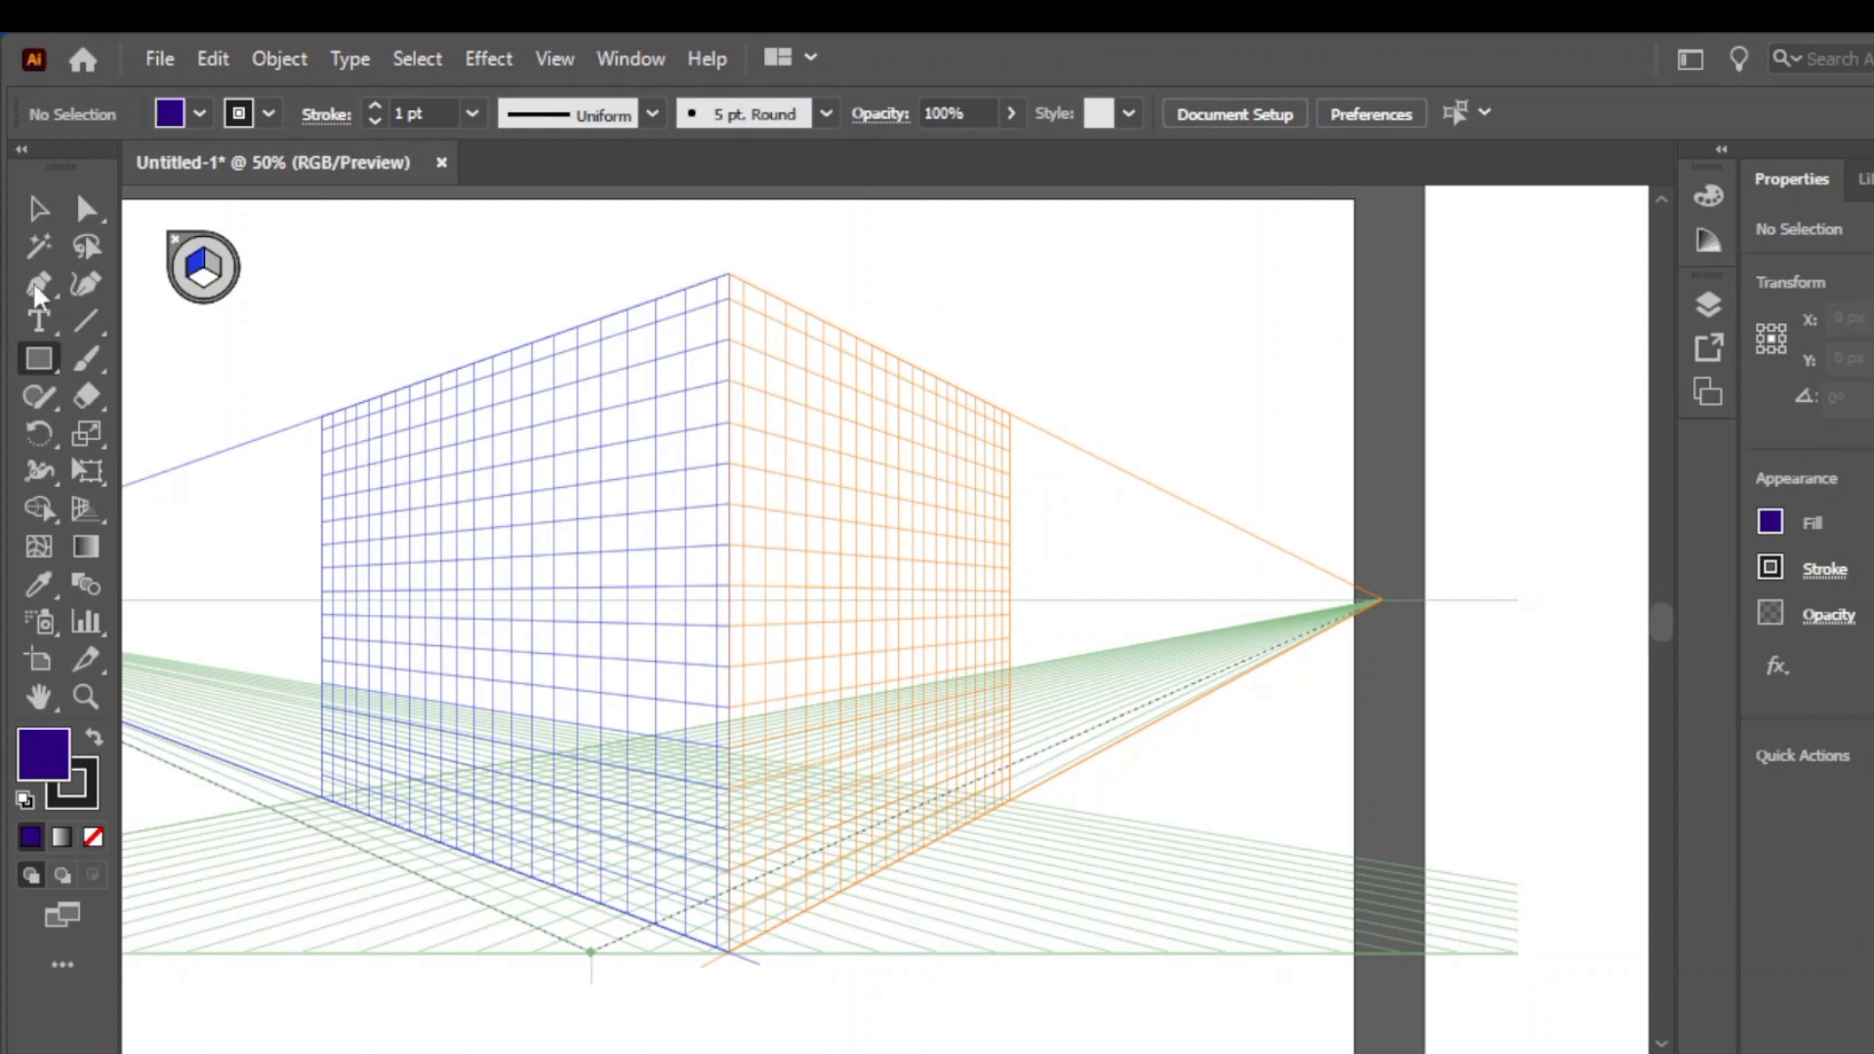
pyautogui.press('4')
pyautogui.press('1')
pyautogui.press('3')
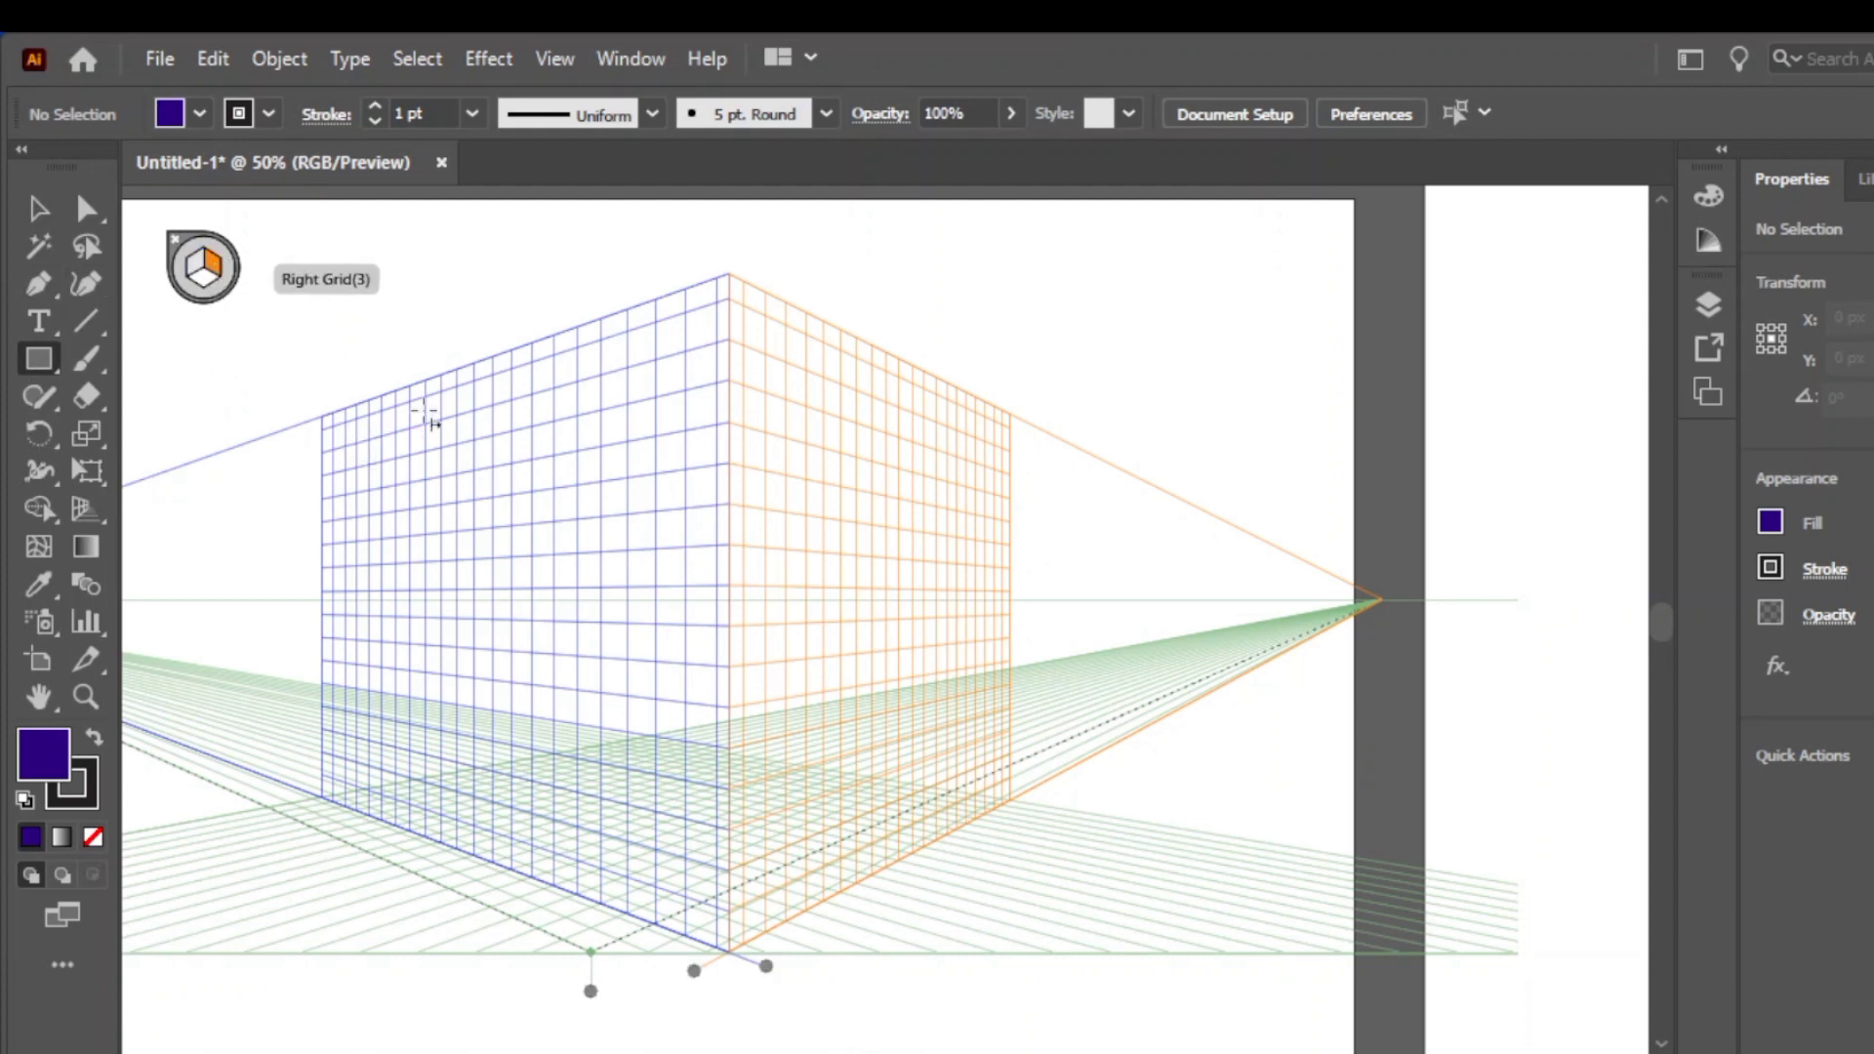
pyautogui.moveTo(732, 419); pyautogui.dragTo(1010, 802)
# Try moving the rectangle over to the left plane with the plain Selection tool, and undo the move
pyautogui.press('v')
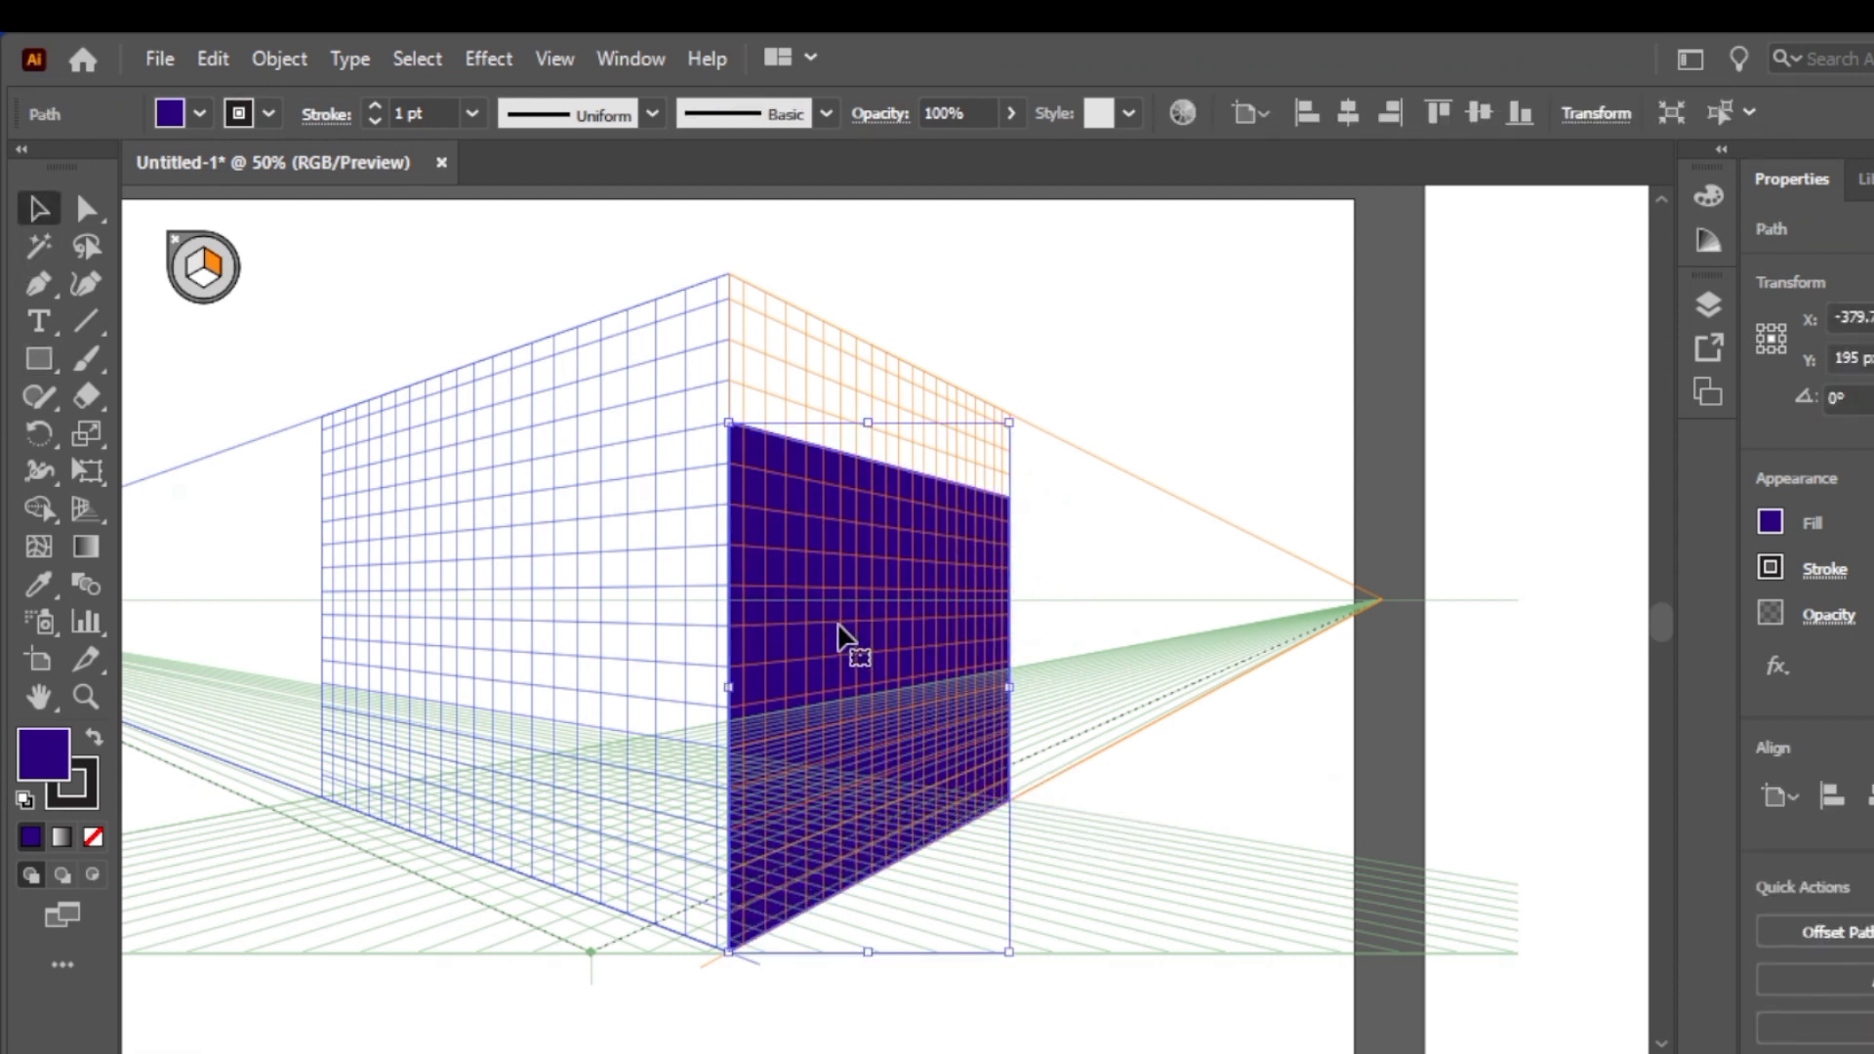
pyautogui.moveTo(858, 619); pyautogui.dragTo(545, 547)
pyautogui.hotkey('ctrl', 'z')
# Shift the rectangle in perspective across to the left side of the grid and back to its original place
pyautogui.moveTo(84, 508); pyautogui.dragTo(170, 548)
pyautogui.moveTo(795, 619); pyautogui.dragTo(432, 557)
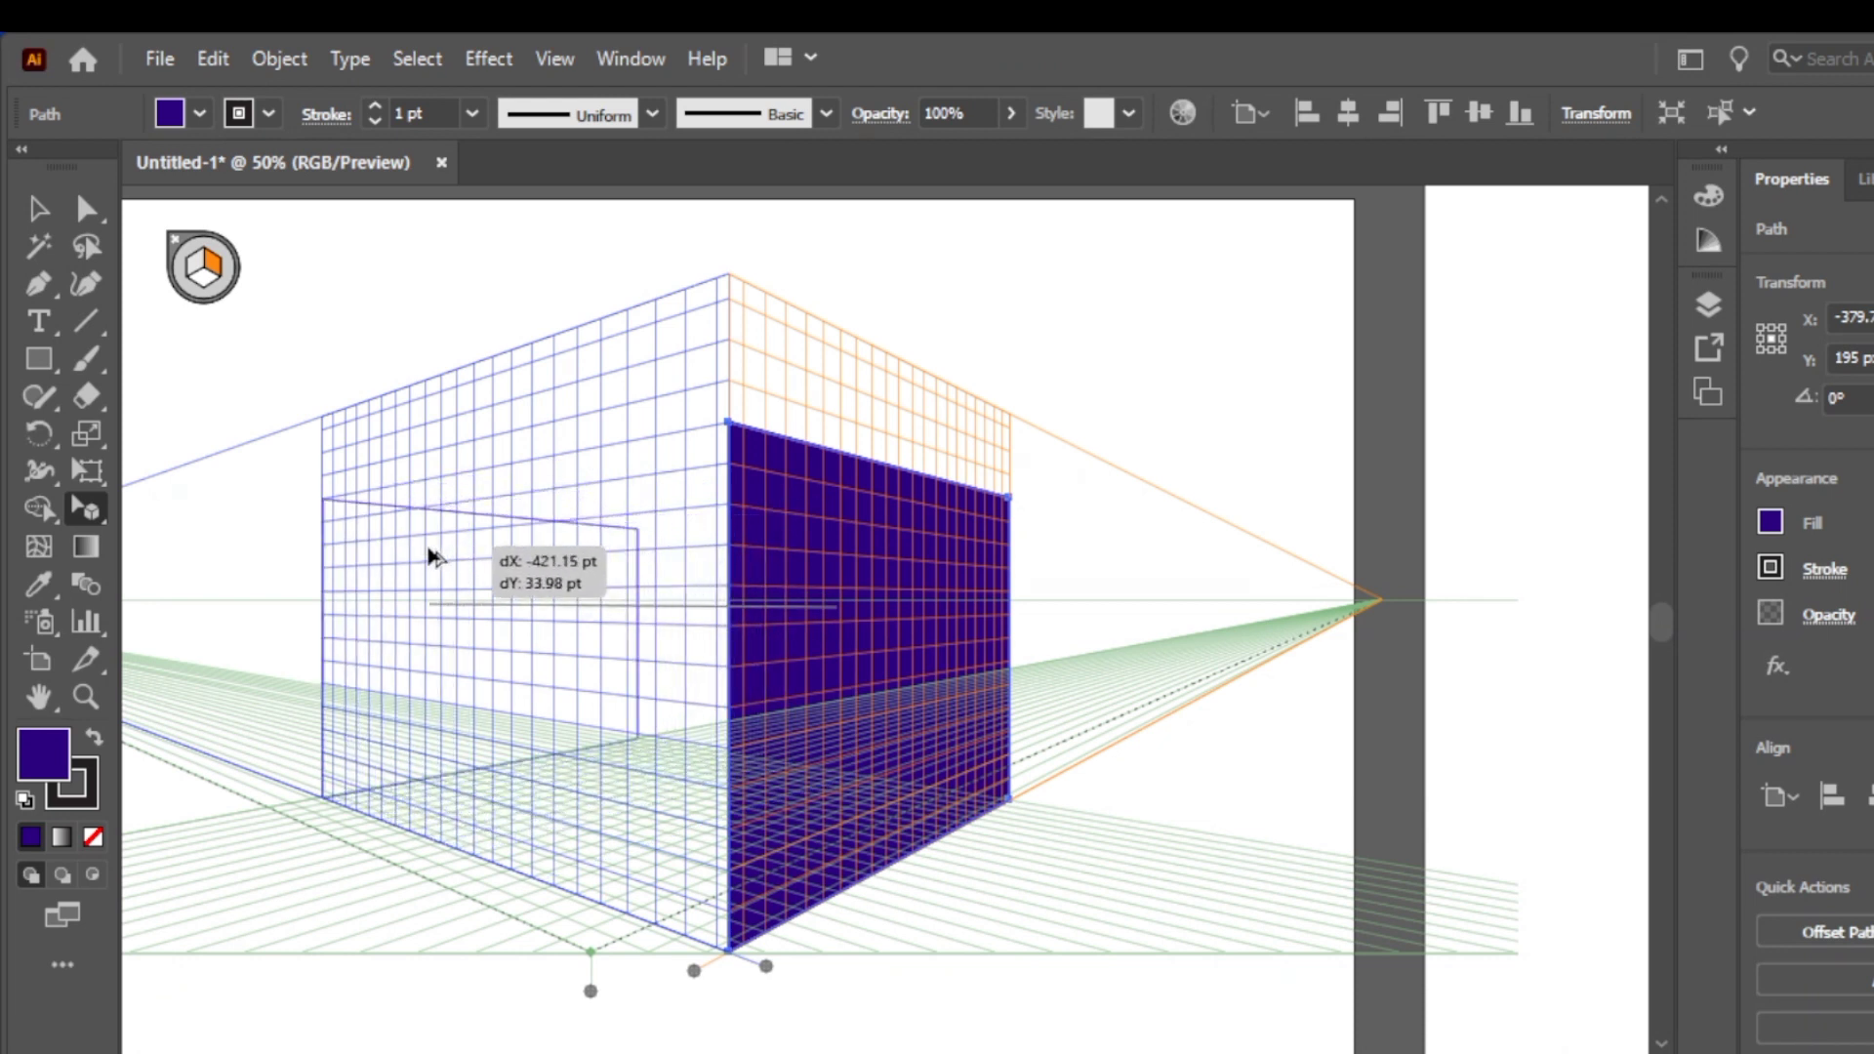
pyautogui.moveTo(433, 556); pyautogui.dragTo(844, 804)
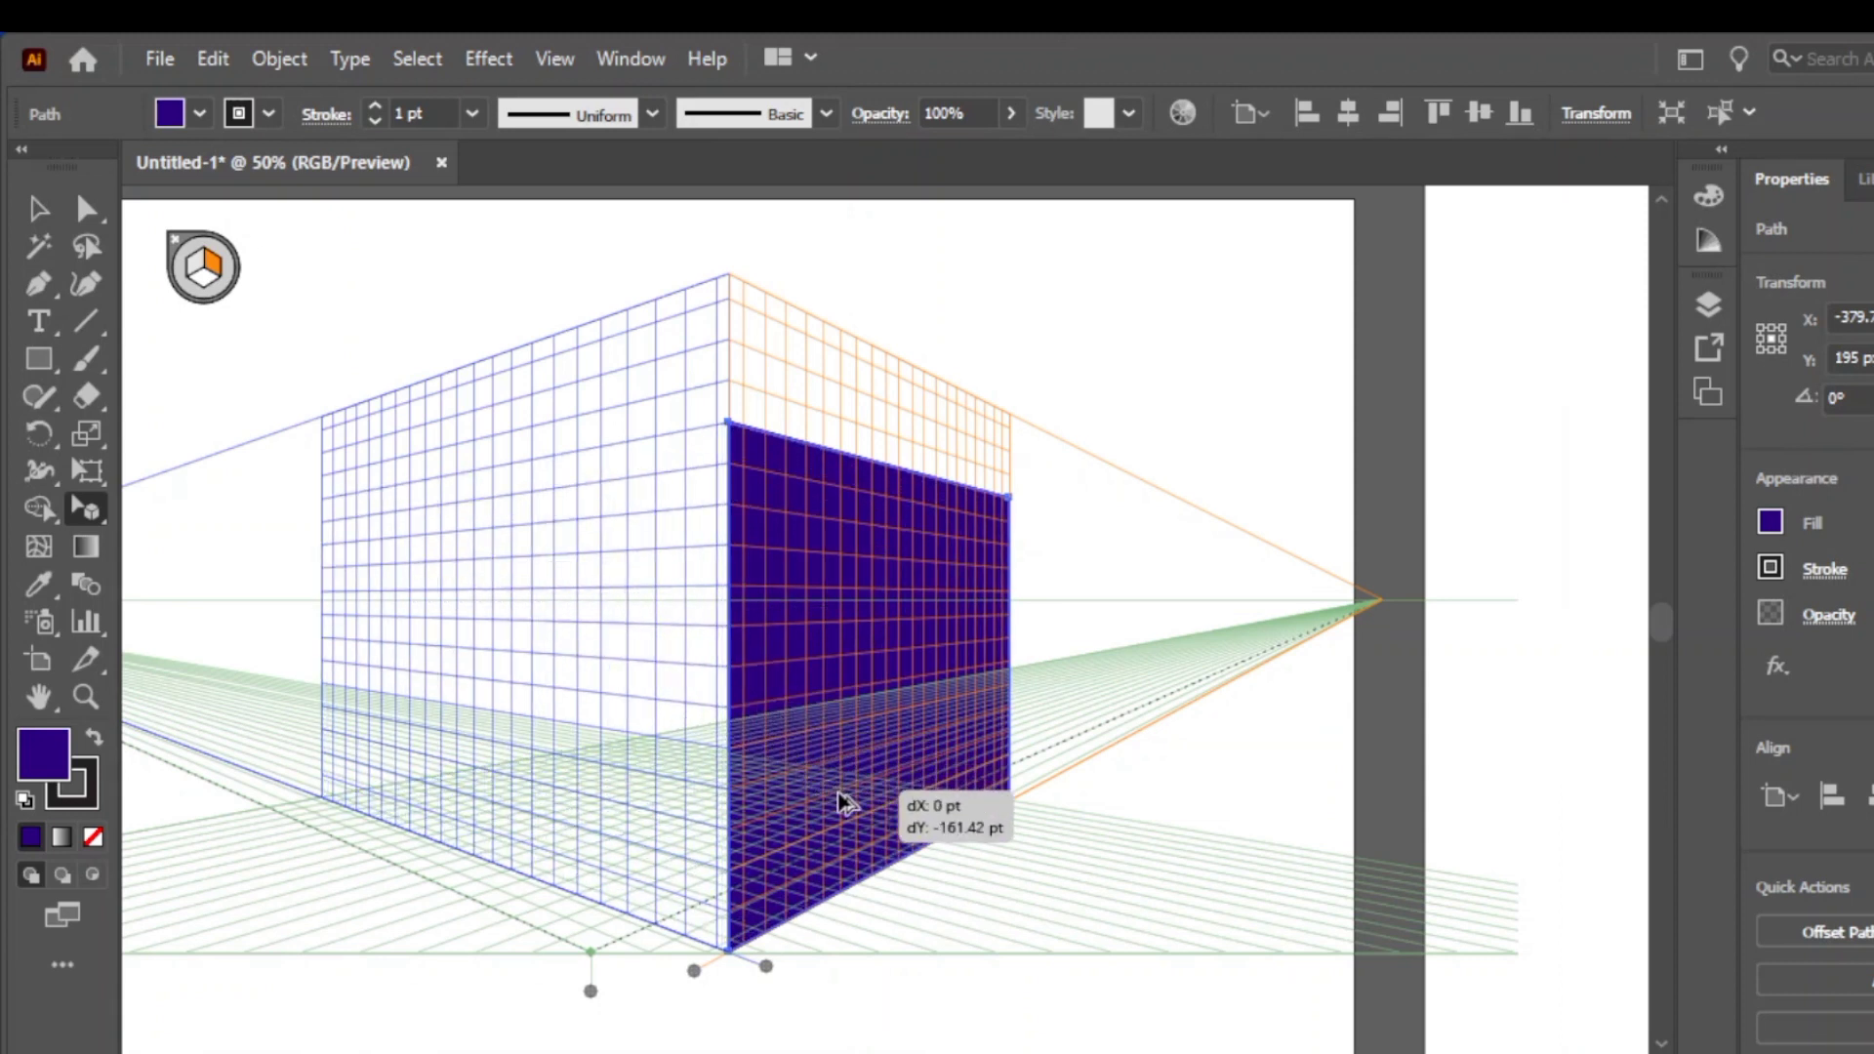
pyautogui.moveTo(839, 794); pyautogui.dragTo(845, 794)
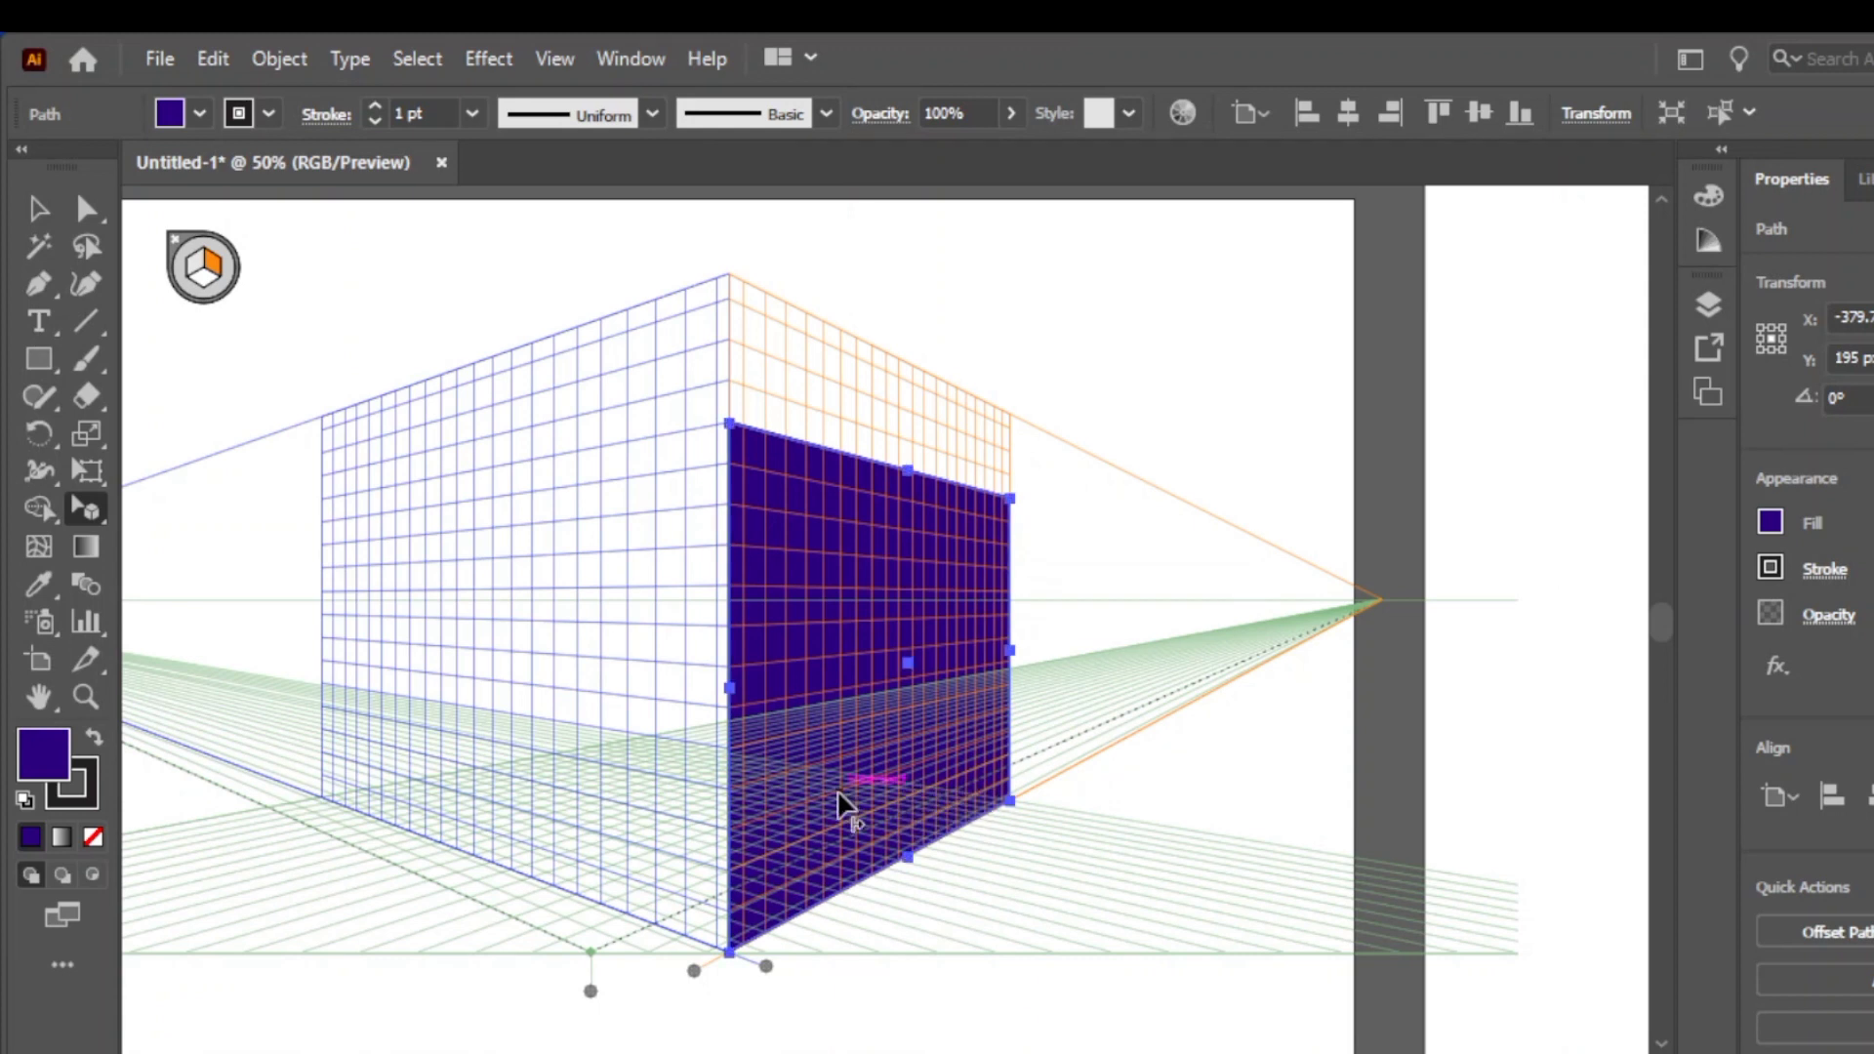
# Try copying the rectangle over the left plane with the plain Selection tool, and undo the copy
pyautogui.moveTo(89, 508); pyautogui.dragTo(248, 506)
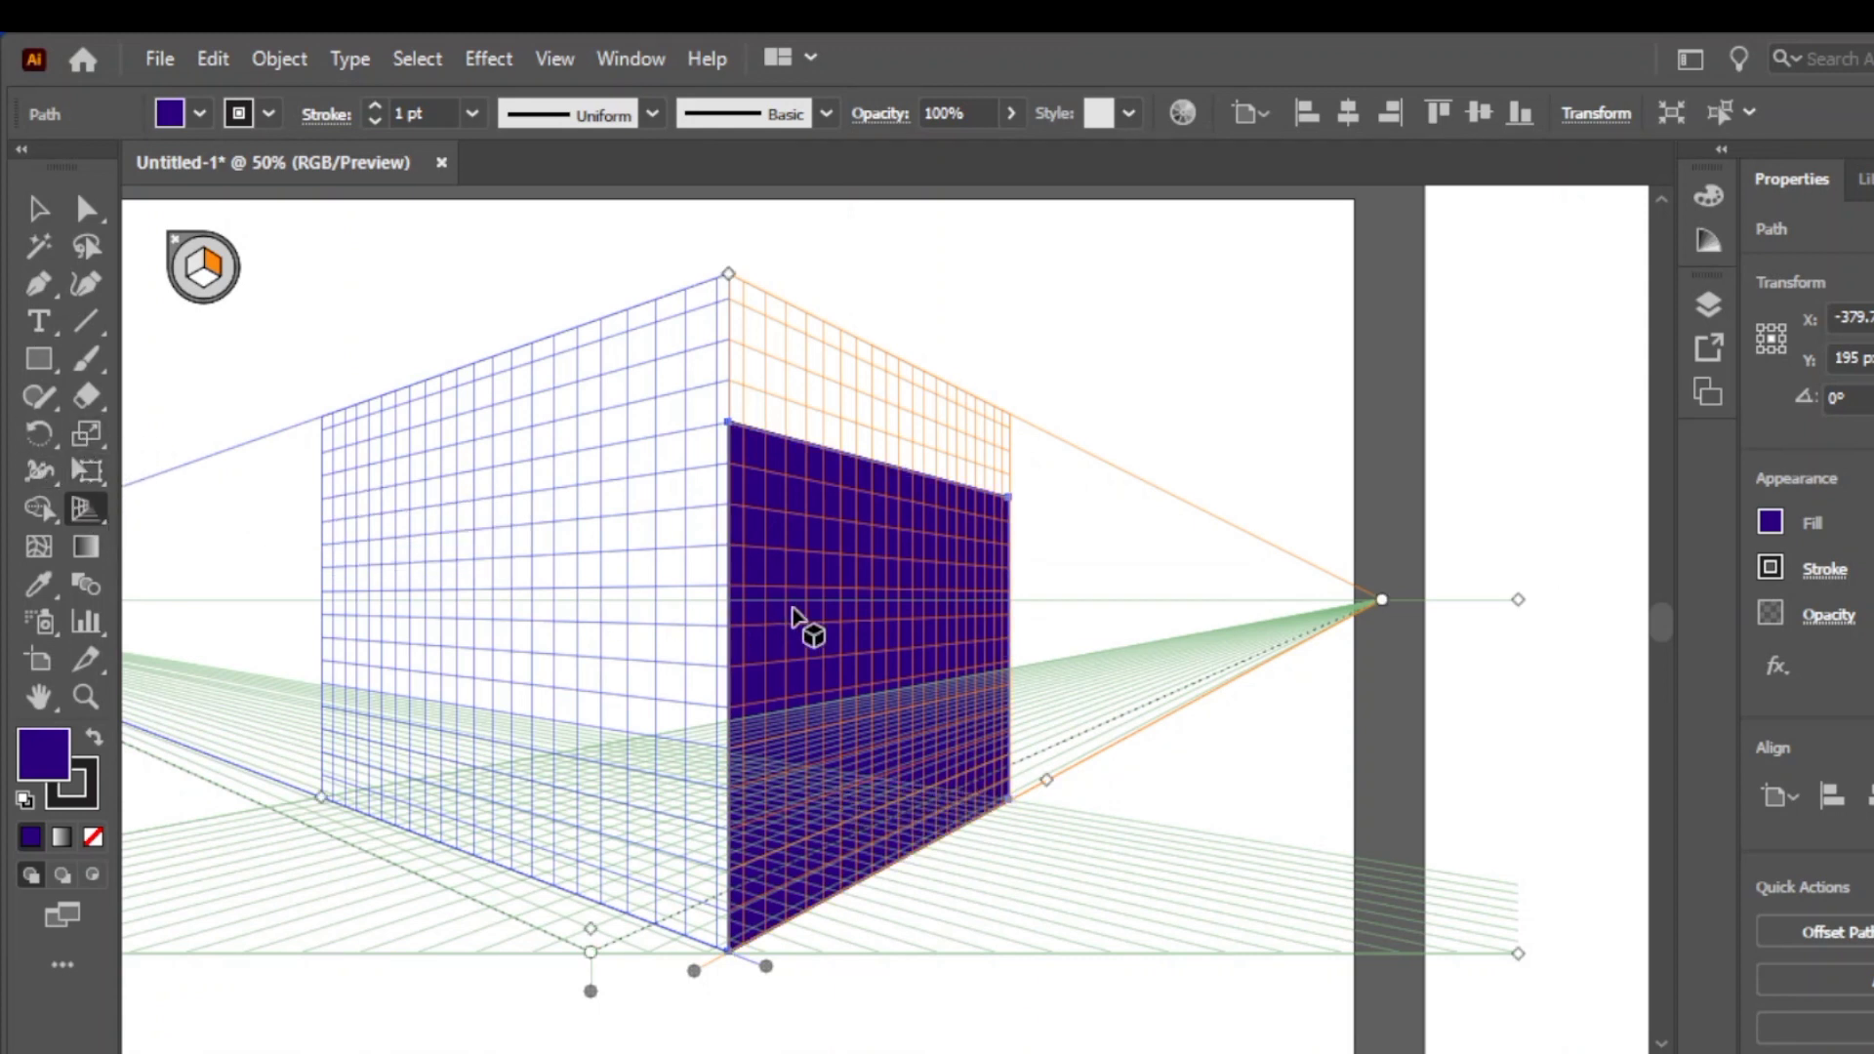
pyautogui.click(39, 208)
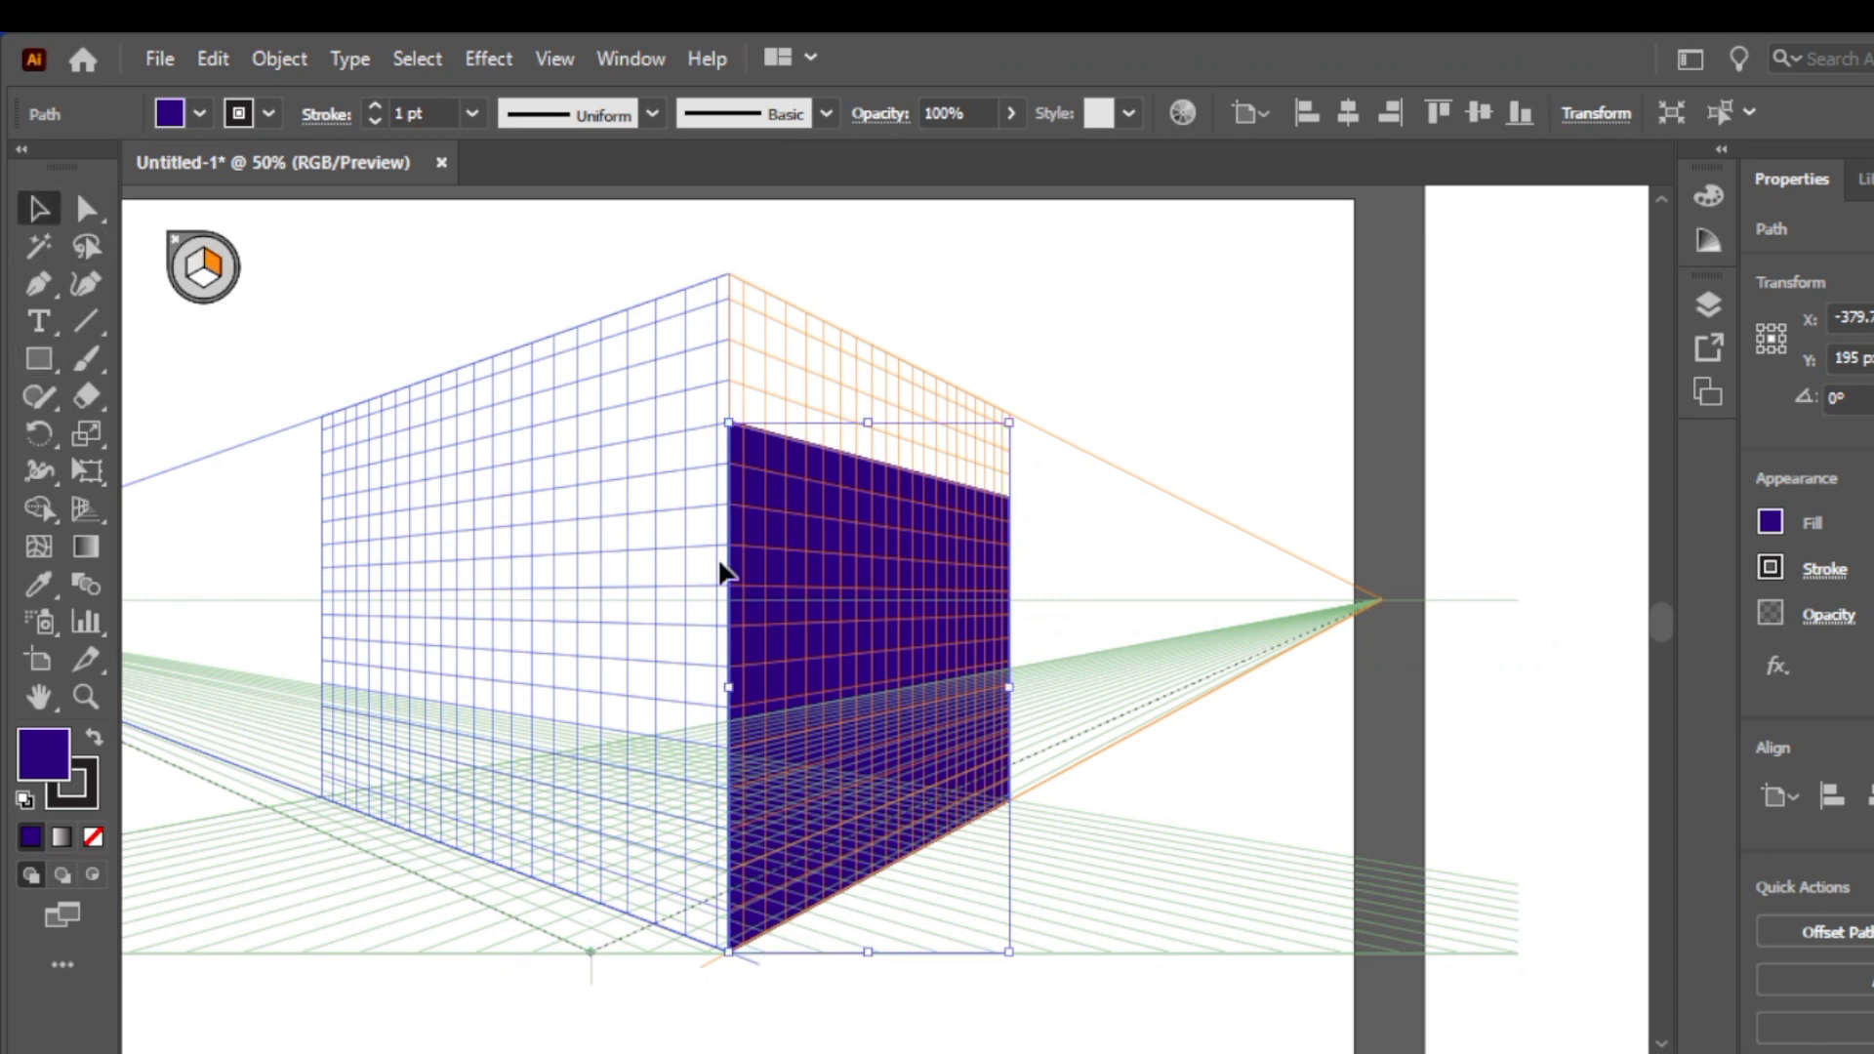
pyautogui.moveTo(722, 566); pyautogui.dragTo(447, 532)
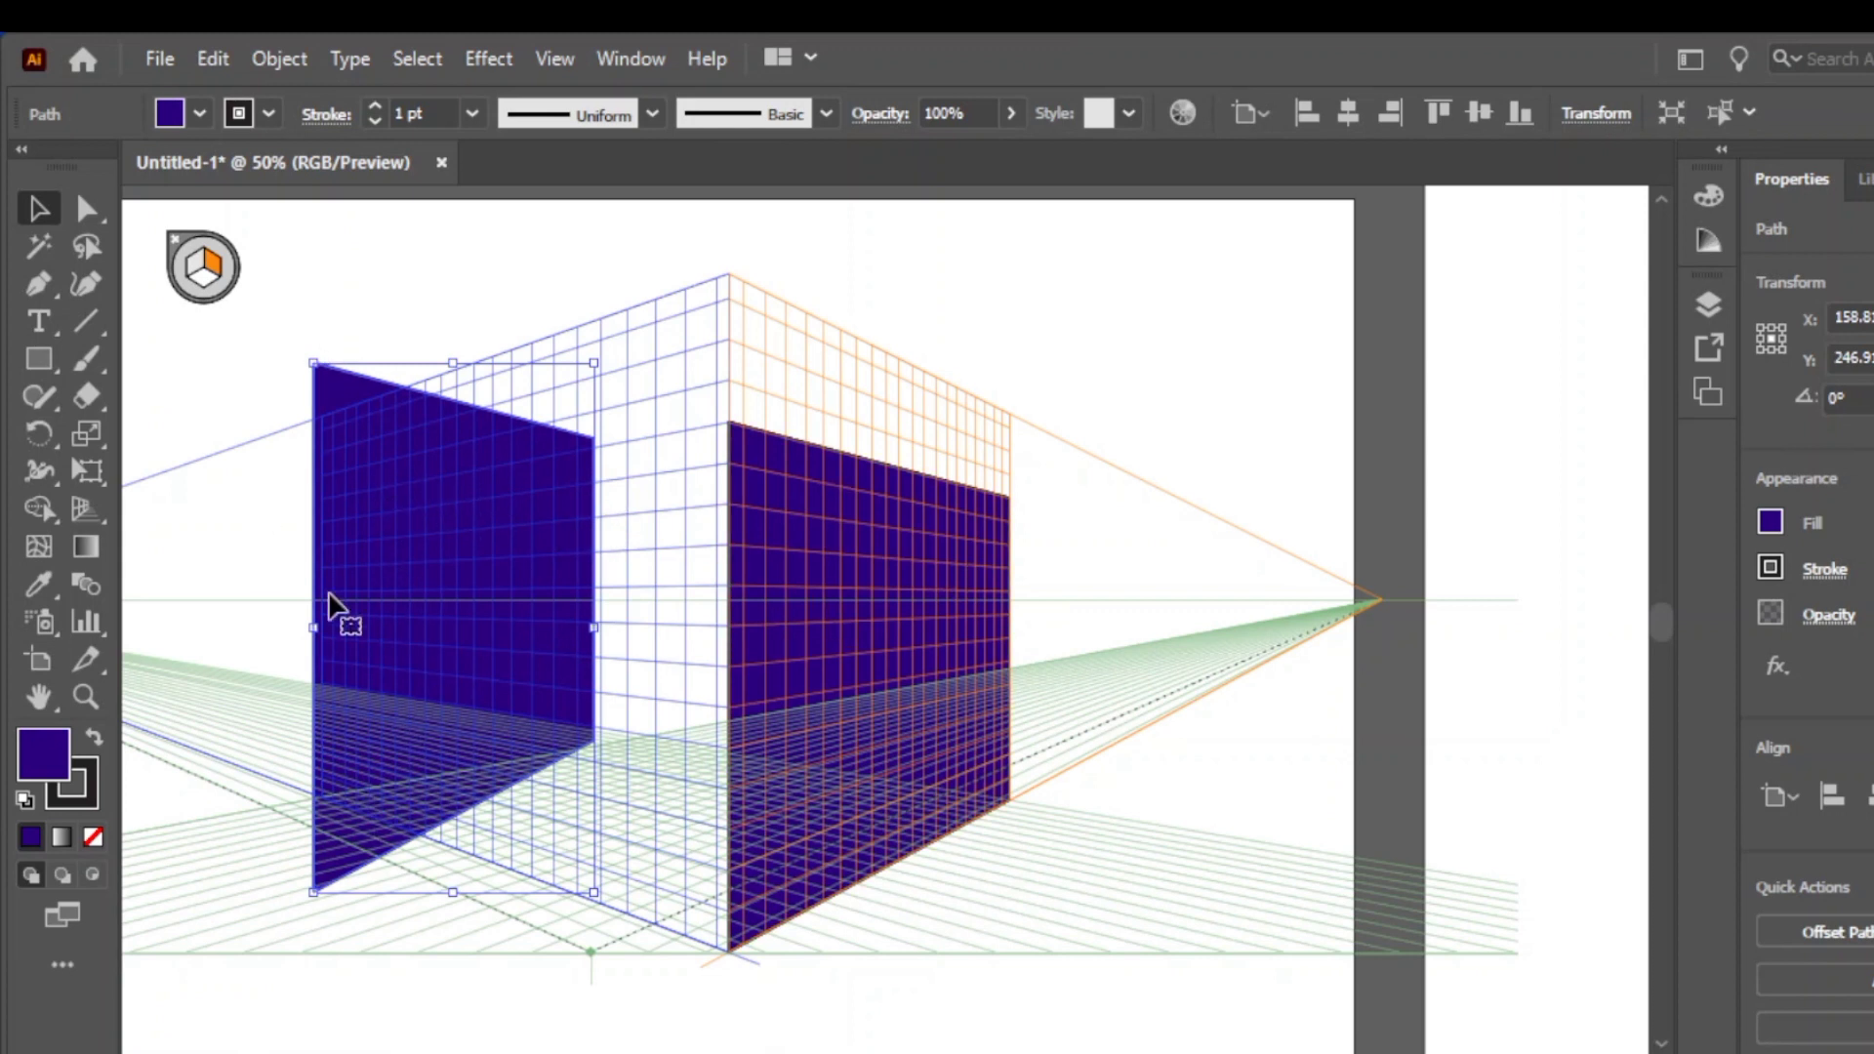
pyautogui.hotkey('ctrl', 'z')
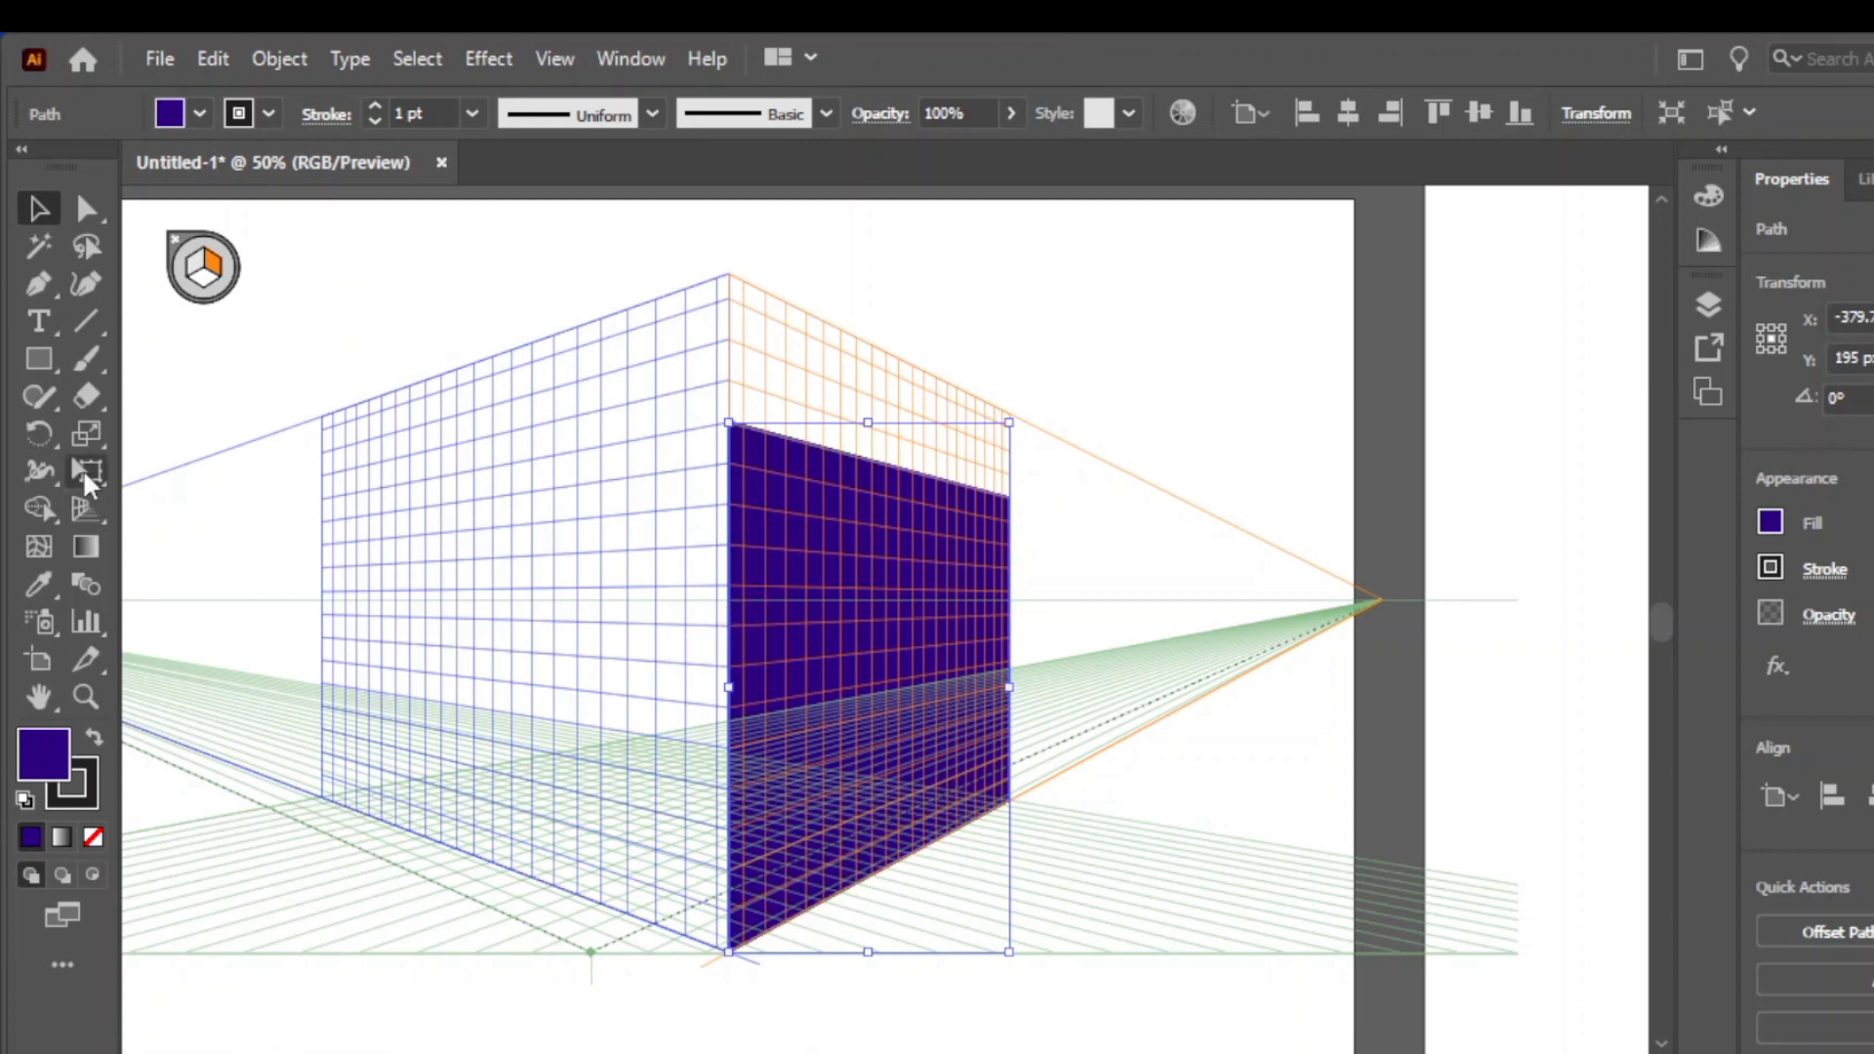
# Copy the rectangle in perspective to the far left side of the grid, clear the selection and hide the grid
pyautogui.moveTo(94, 511); pyautogui.dragTo(171, 545)
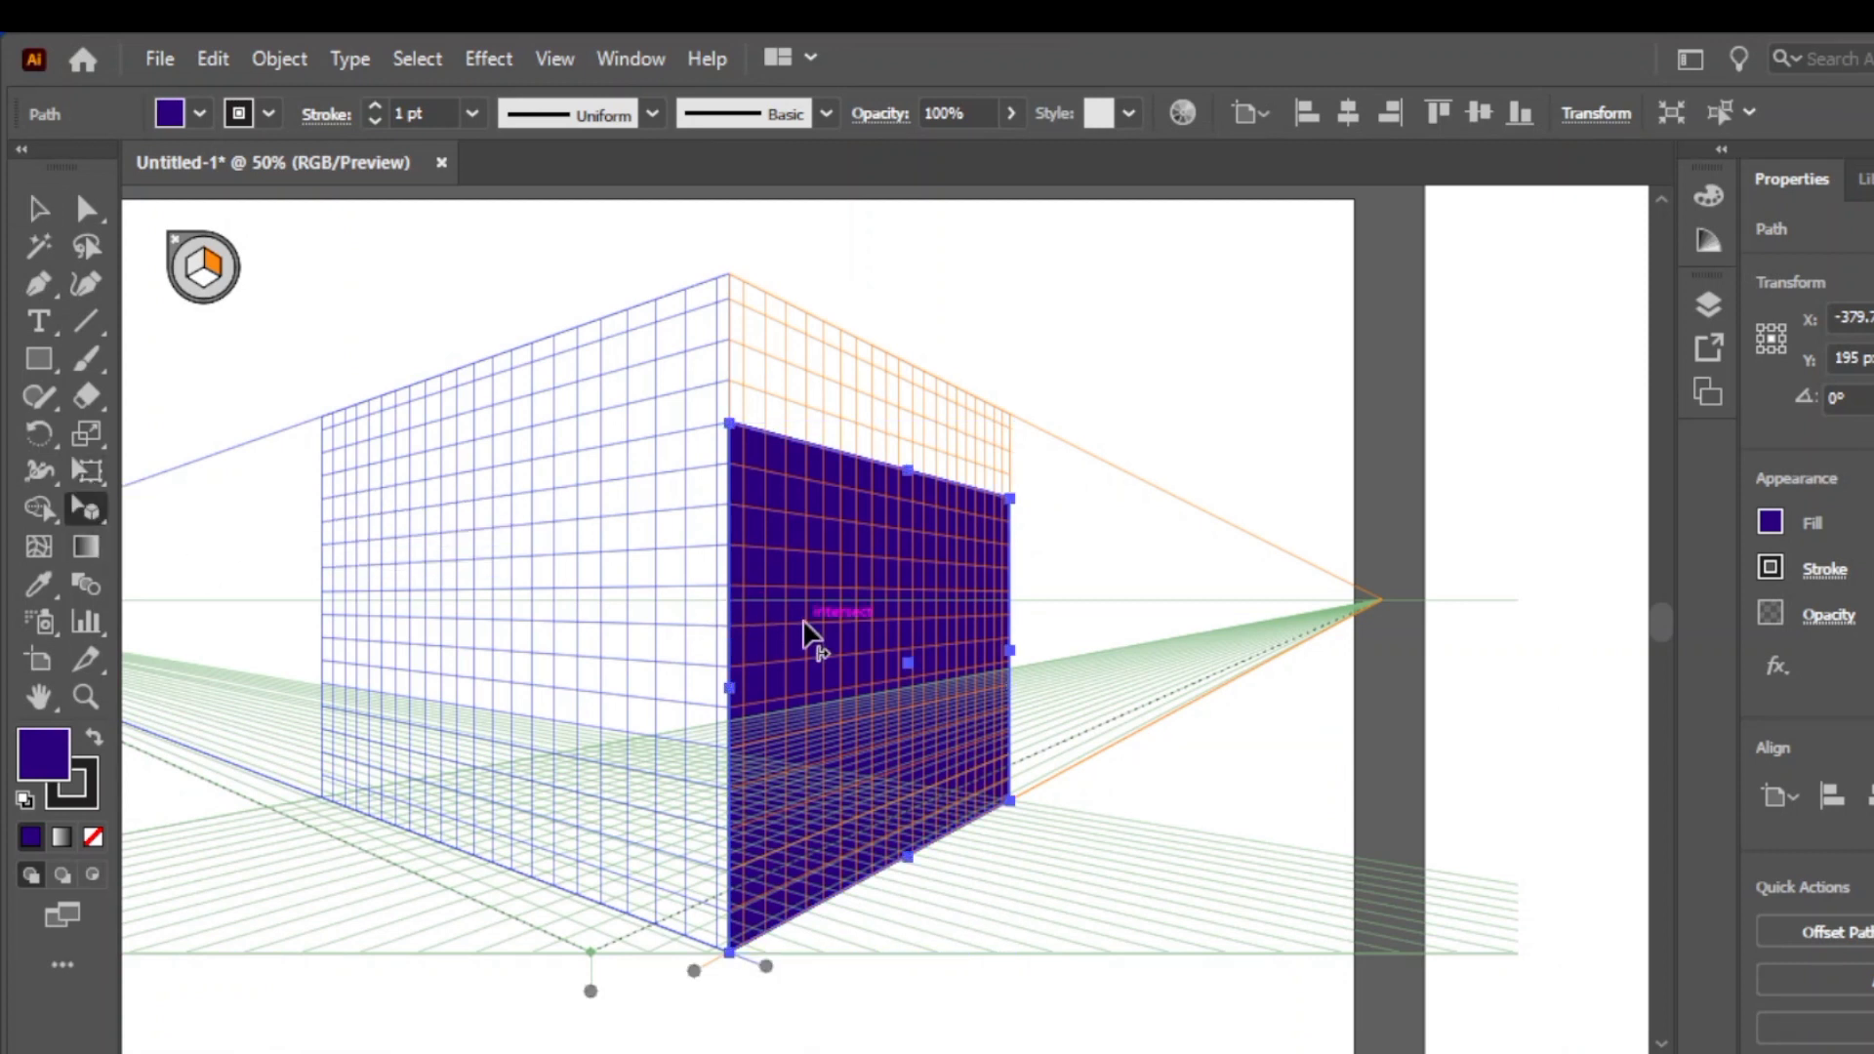
pyautogui.moveTo(806, 635); pyautogui.dragTo(427, 619)
pyautogui.moveTo(408, 618); pyautogui.dragTo(400, 614)
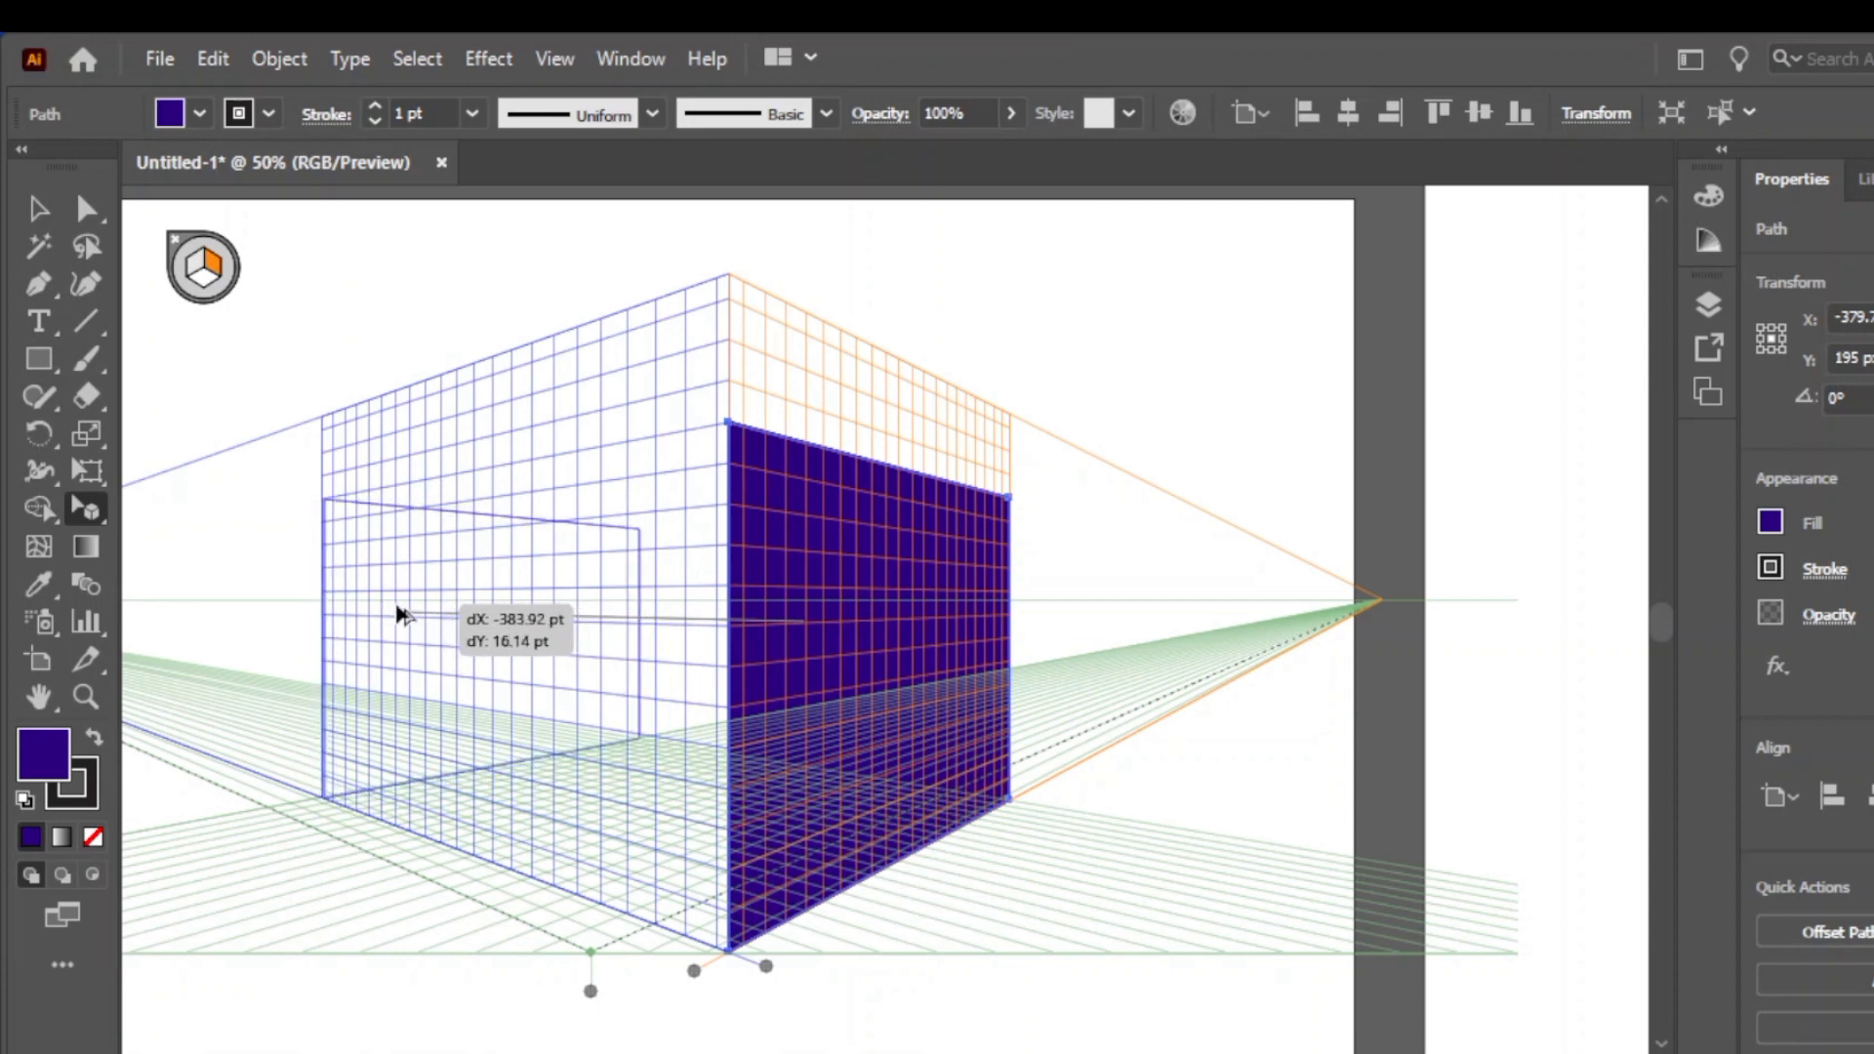
pyautogui.moveTo(400, 615); pyautogui.dragTo(405, 618)
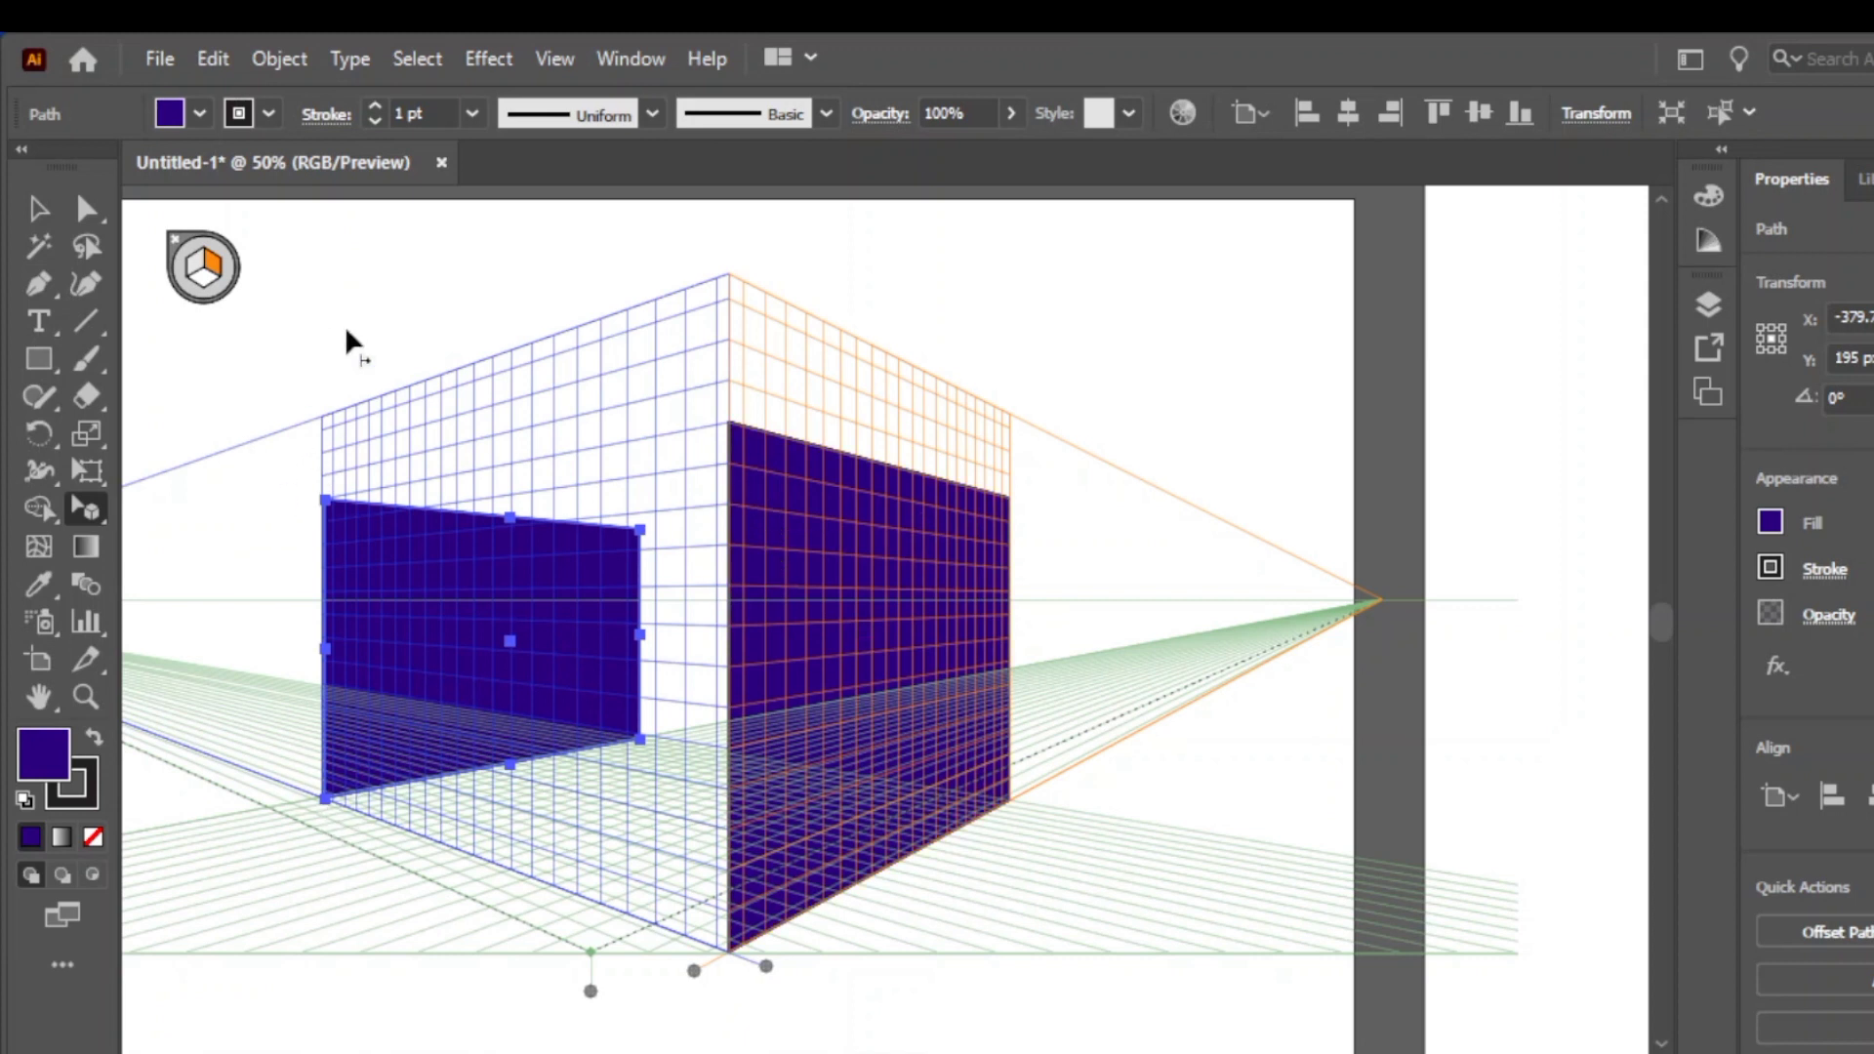
pyautogui.hotkey('ctrl', 'shift', 'a')
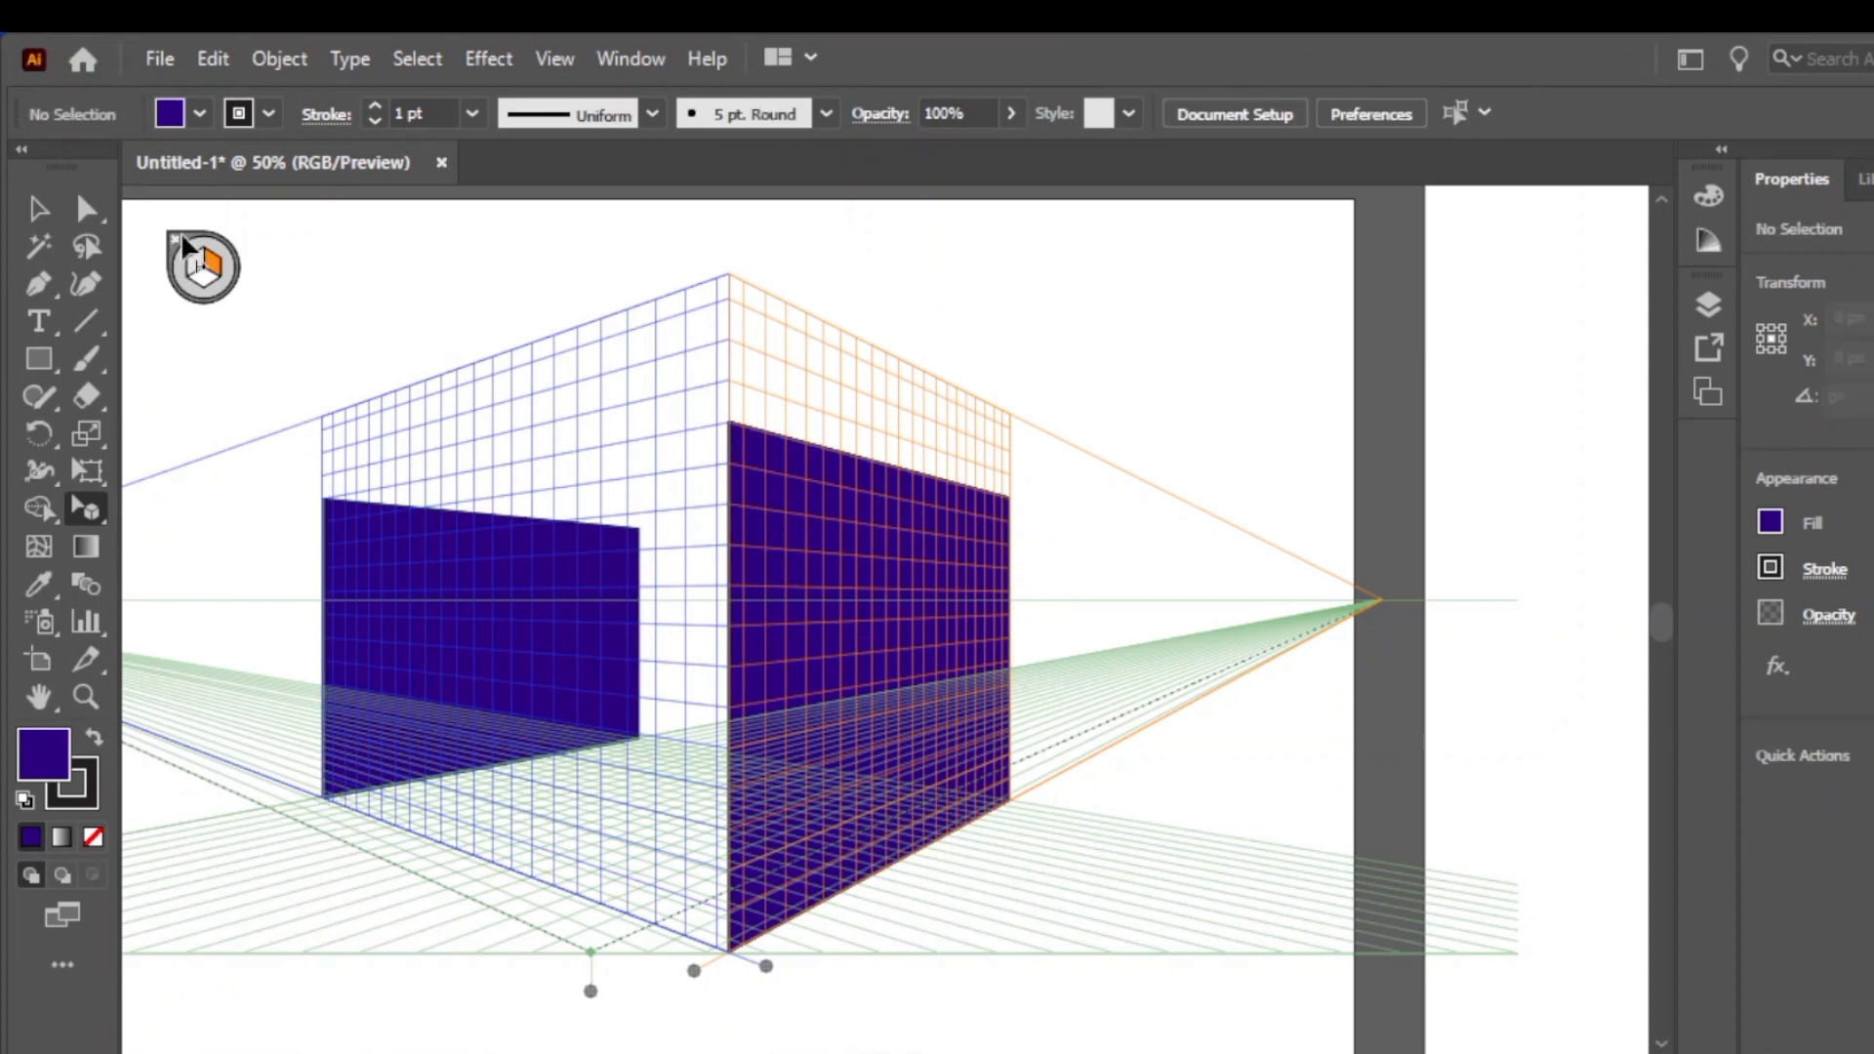
pyautogui.click(175, 244)
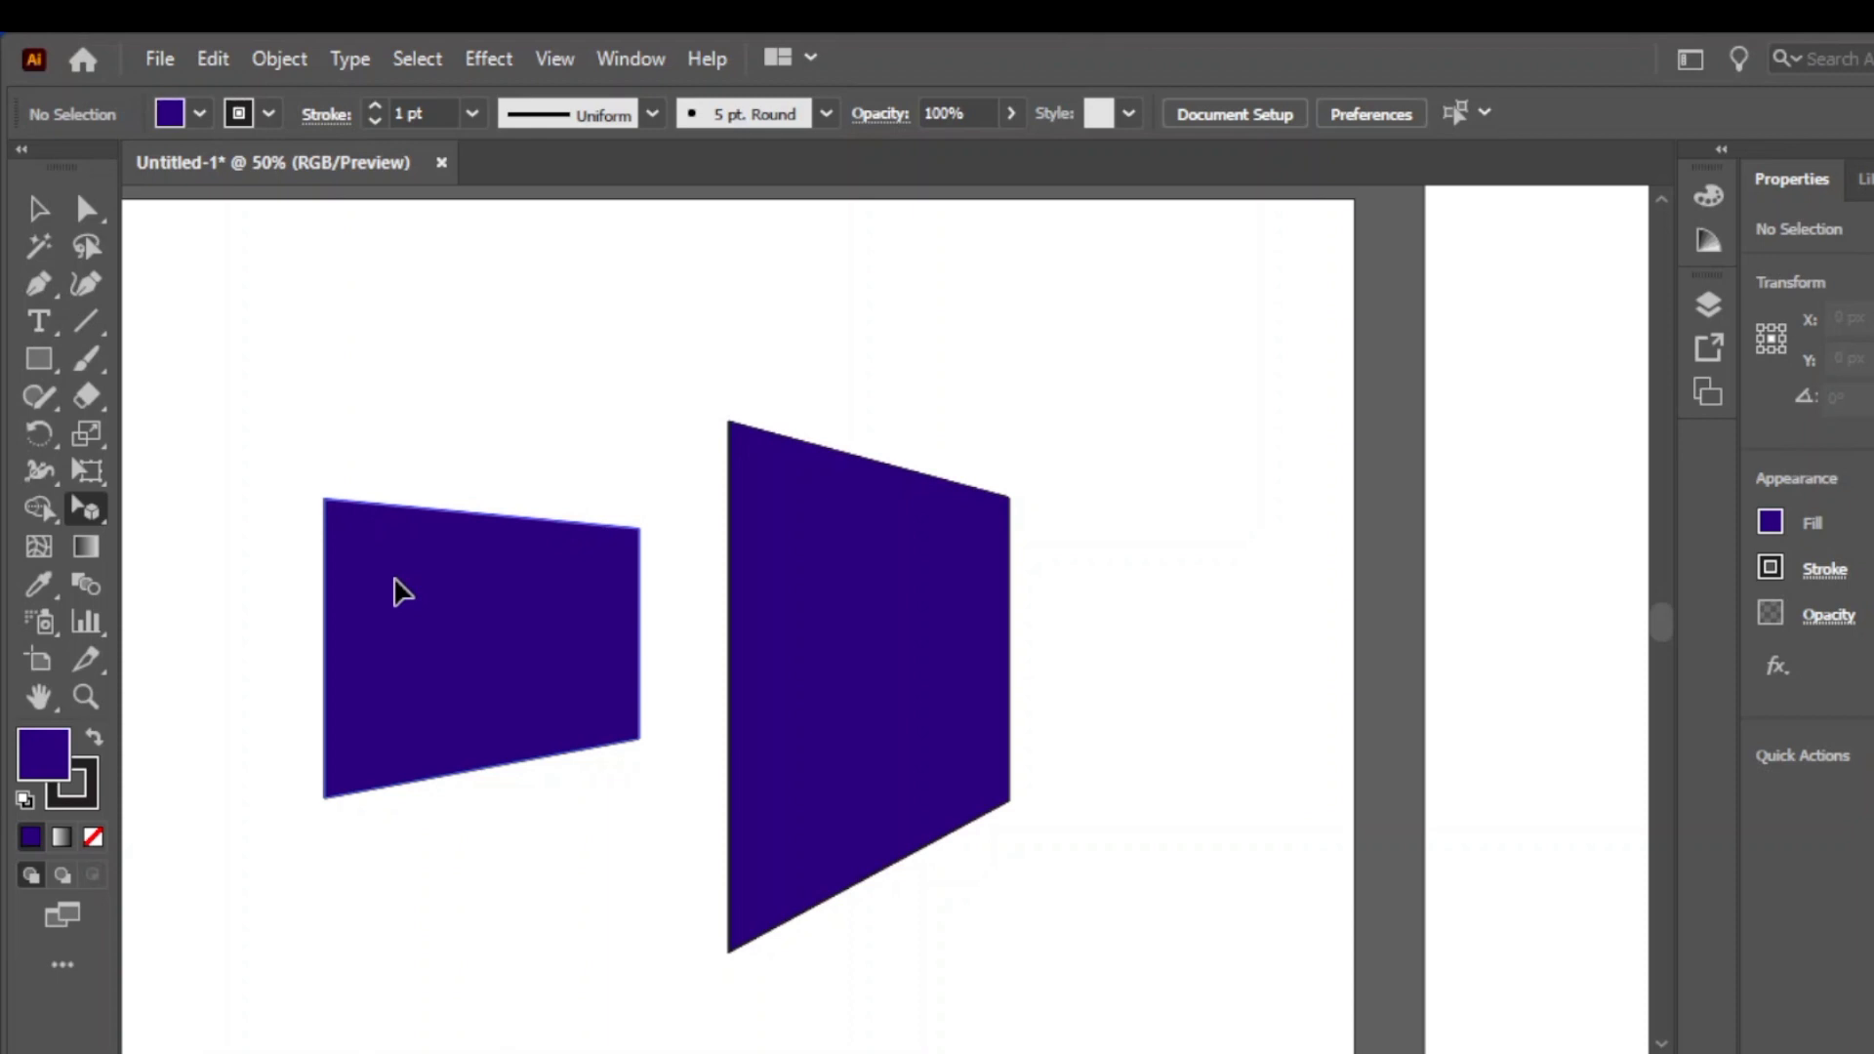
# Undo the perspective copy and the drawn rectangle so the artboard is empty again
pyautogui.click(95, 507)
pyautogui.click(187, 549)
pyautogui.click(36, 206)
pyautogui.hotkey('ctrl', 'z')
pyautogui.hotkey('ctrl', 'z')
pyautogui.hotkey('ctrl', 'z')
pyautogui.hotkey('ctrl', 'z')
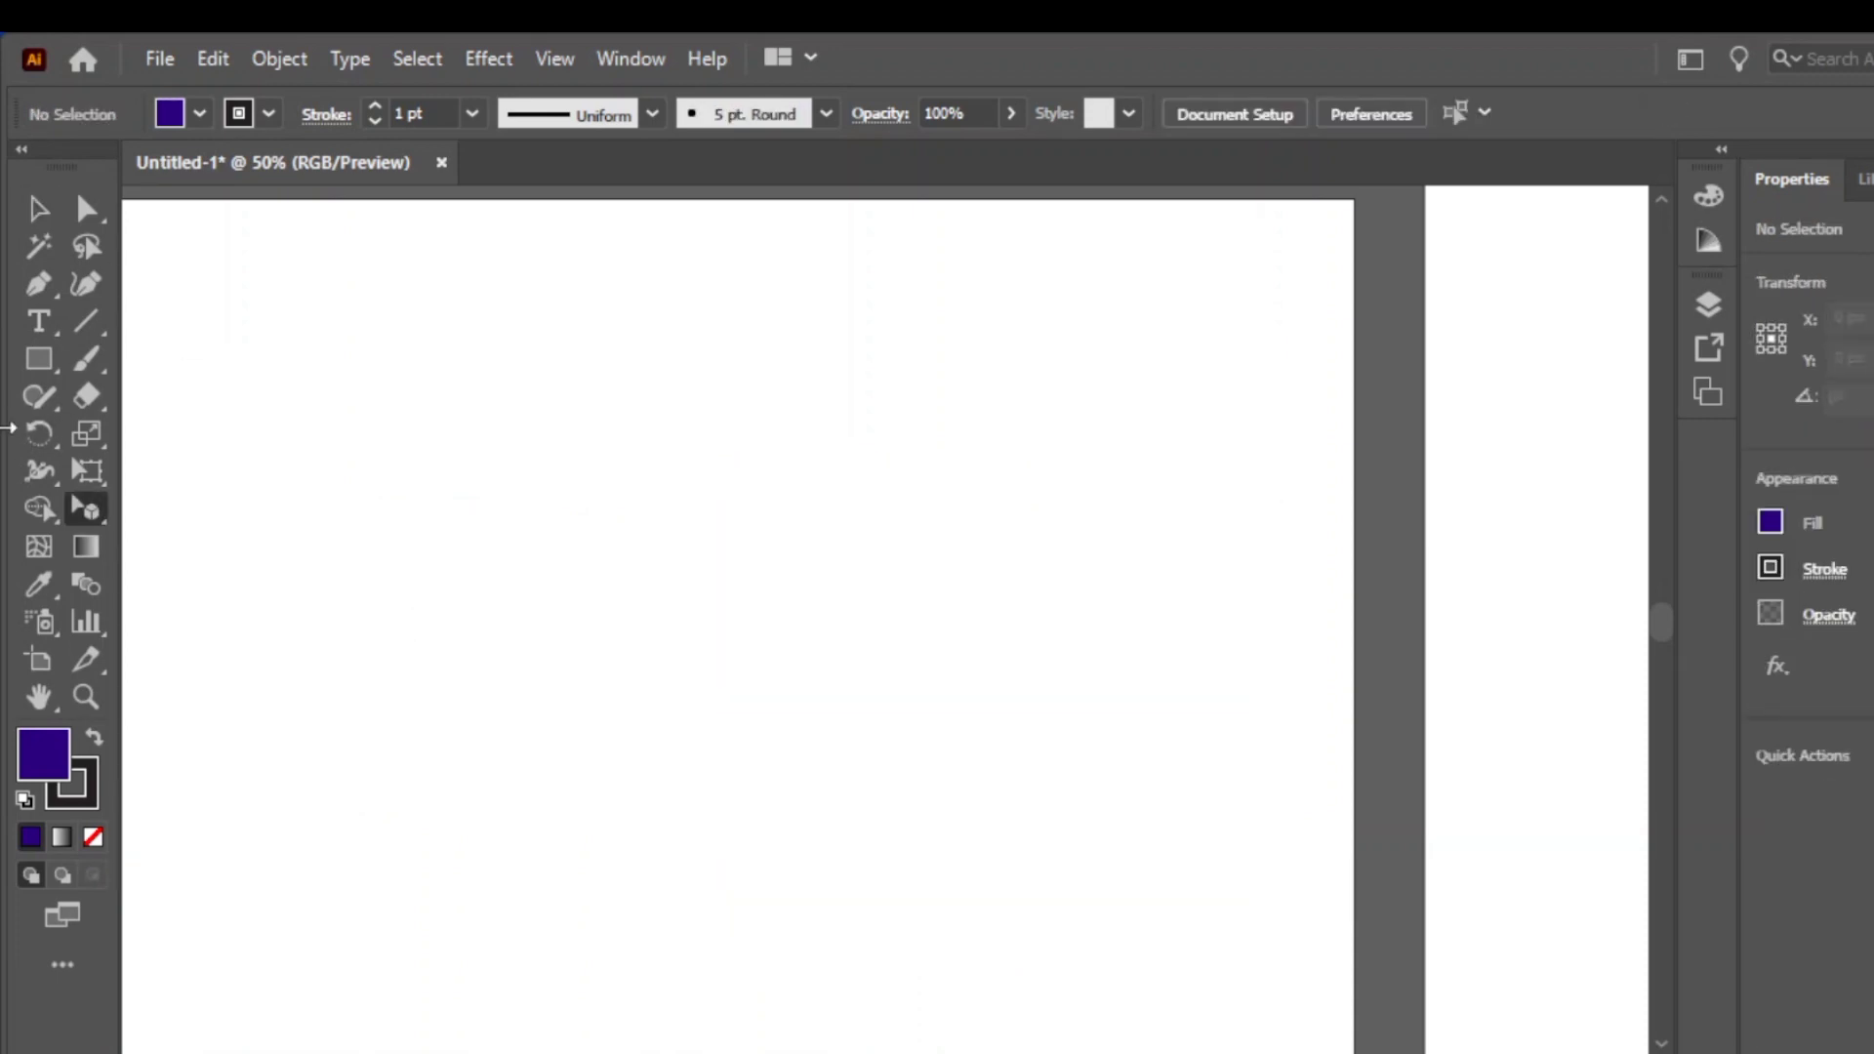
# Show the perspective grid again and draw a dark blue wall on the right plane, from the centre edge to the grid's outer end
pyautogui.moveTo(82, 511); pyautogui.dragTo(168, 507)
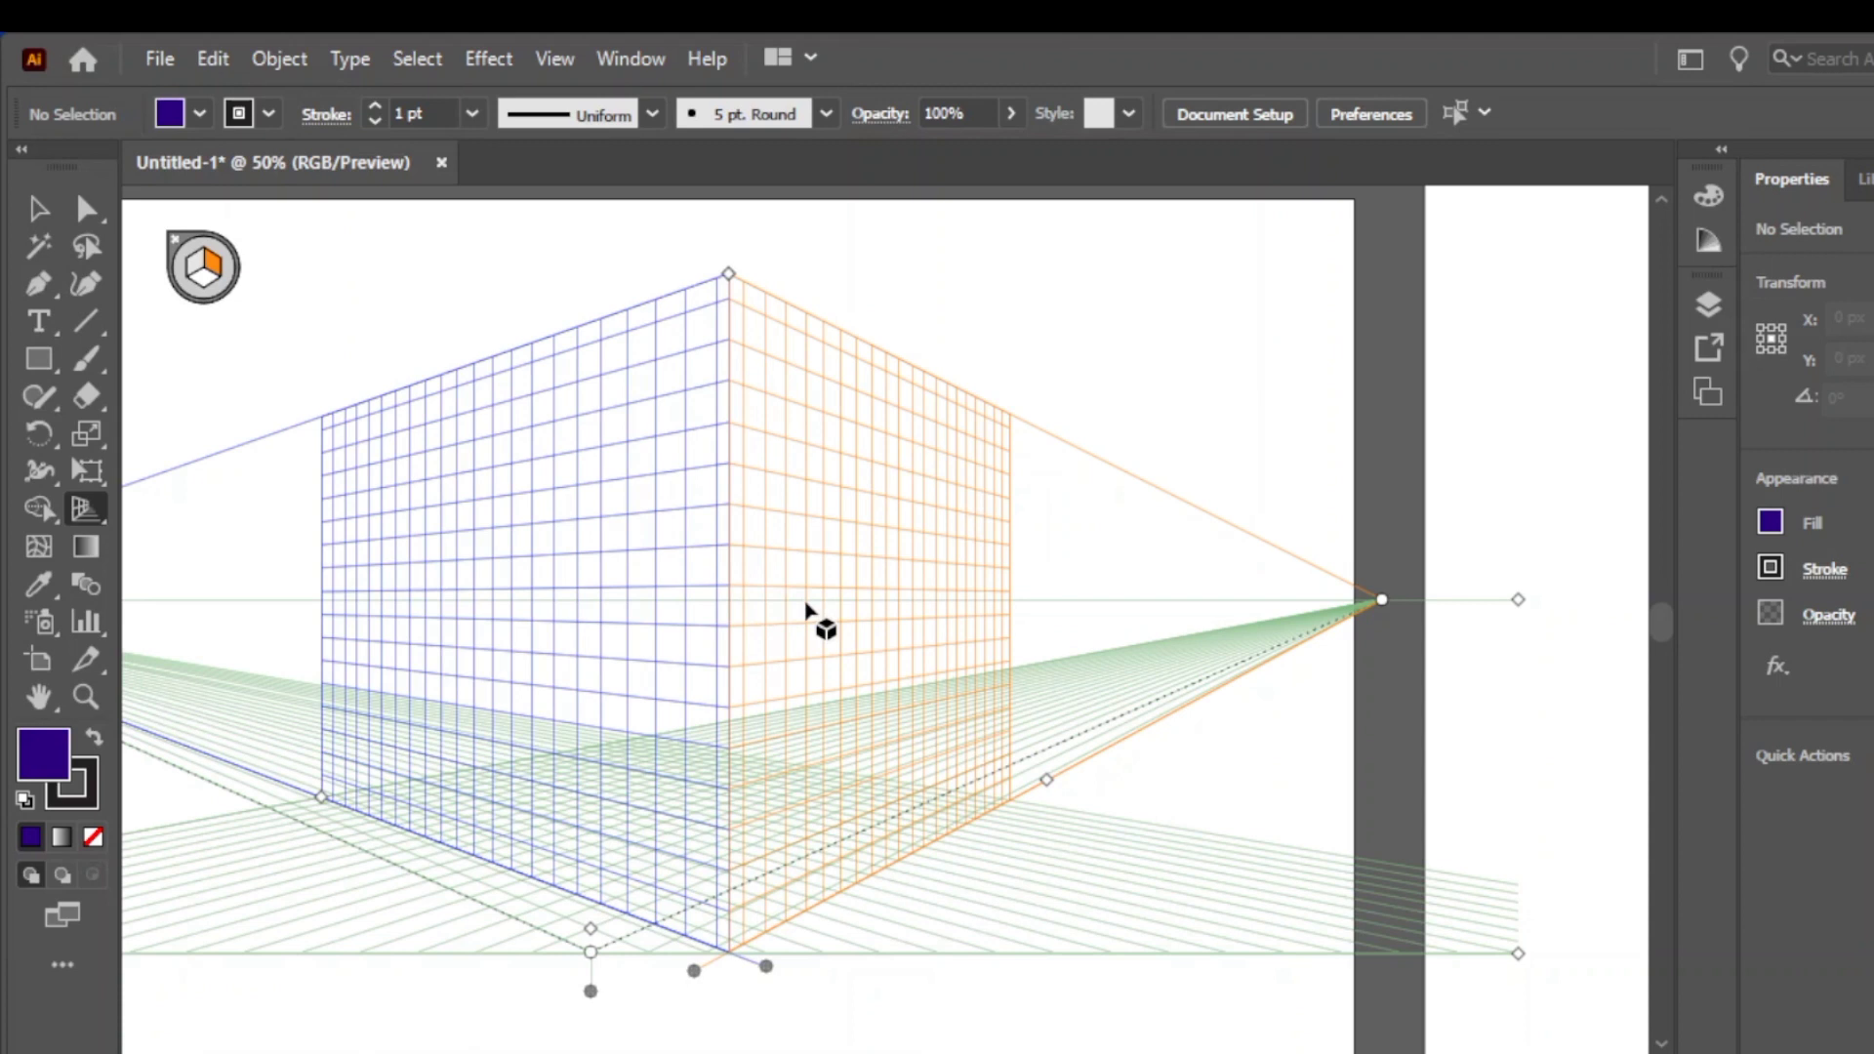
pyautogui.scroll(1, 807, 610)
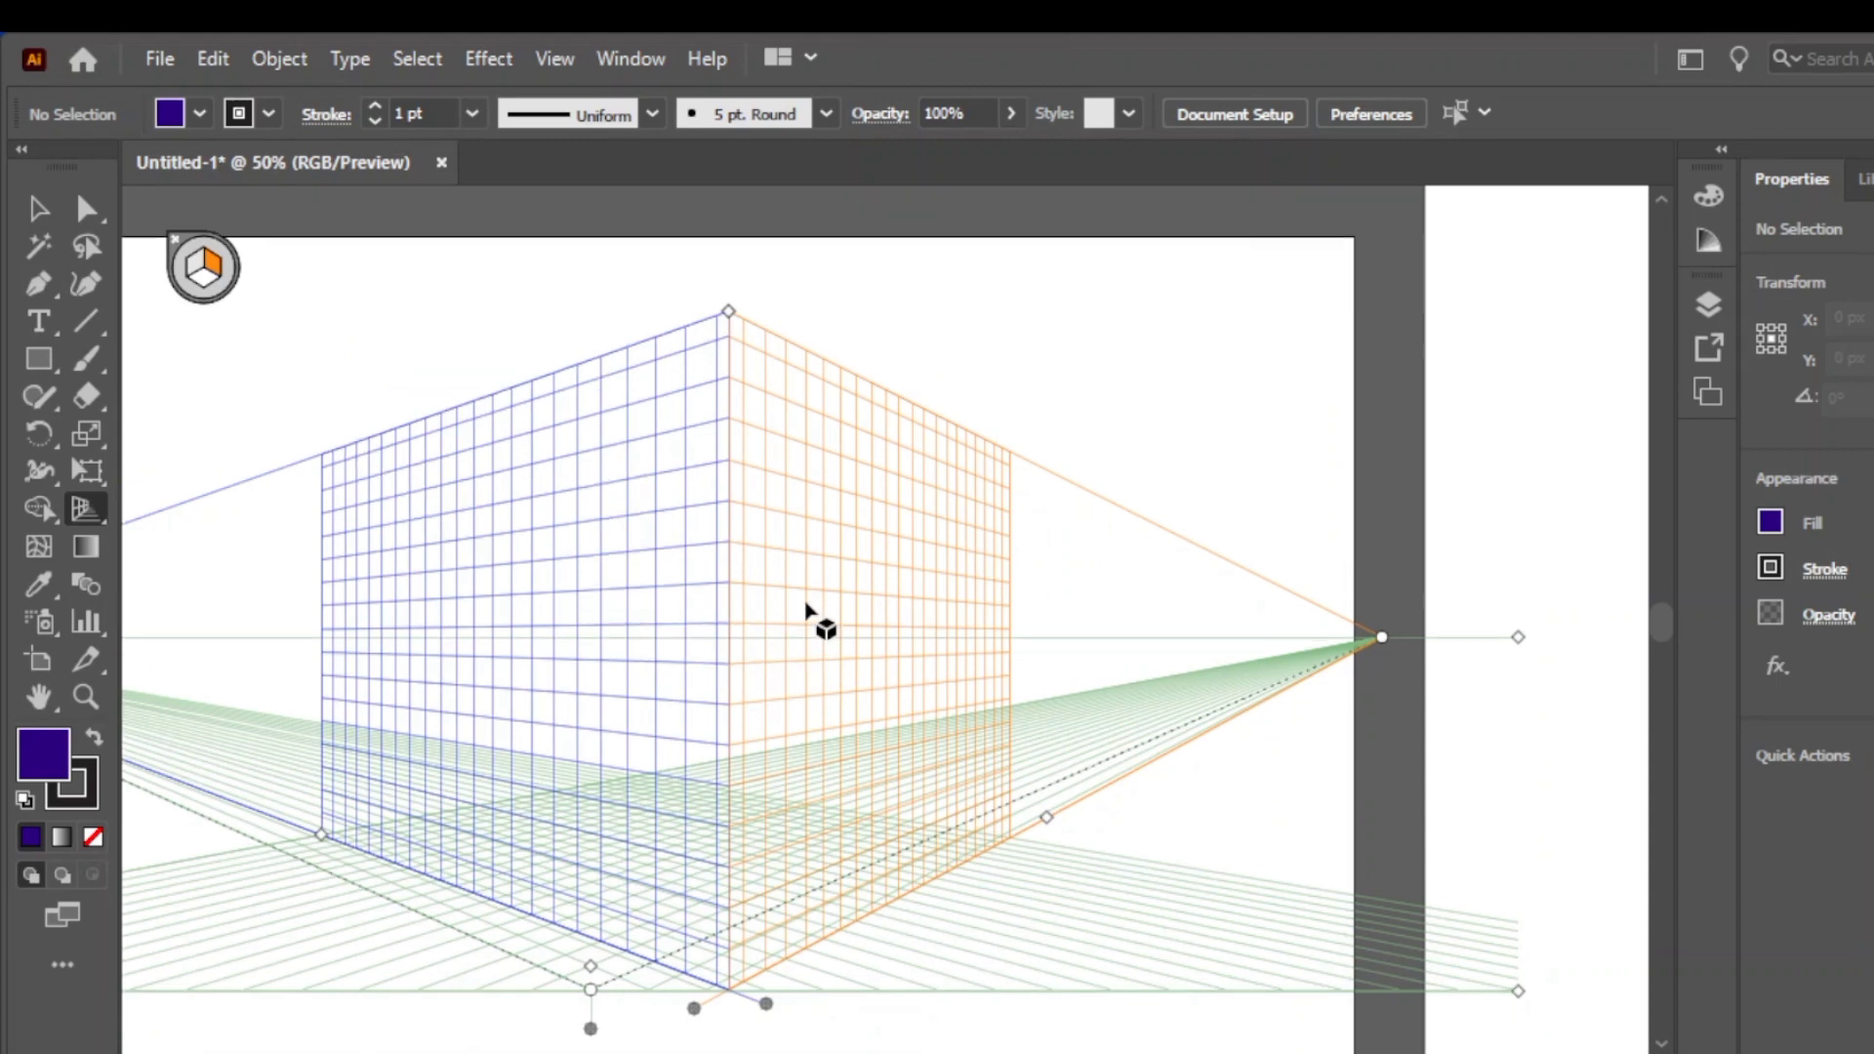
pyautogui.click(39, 359)
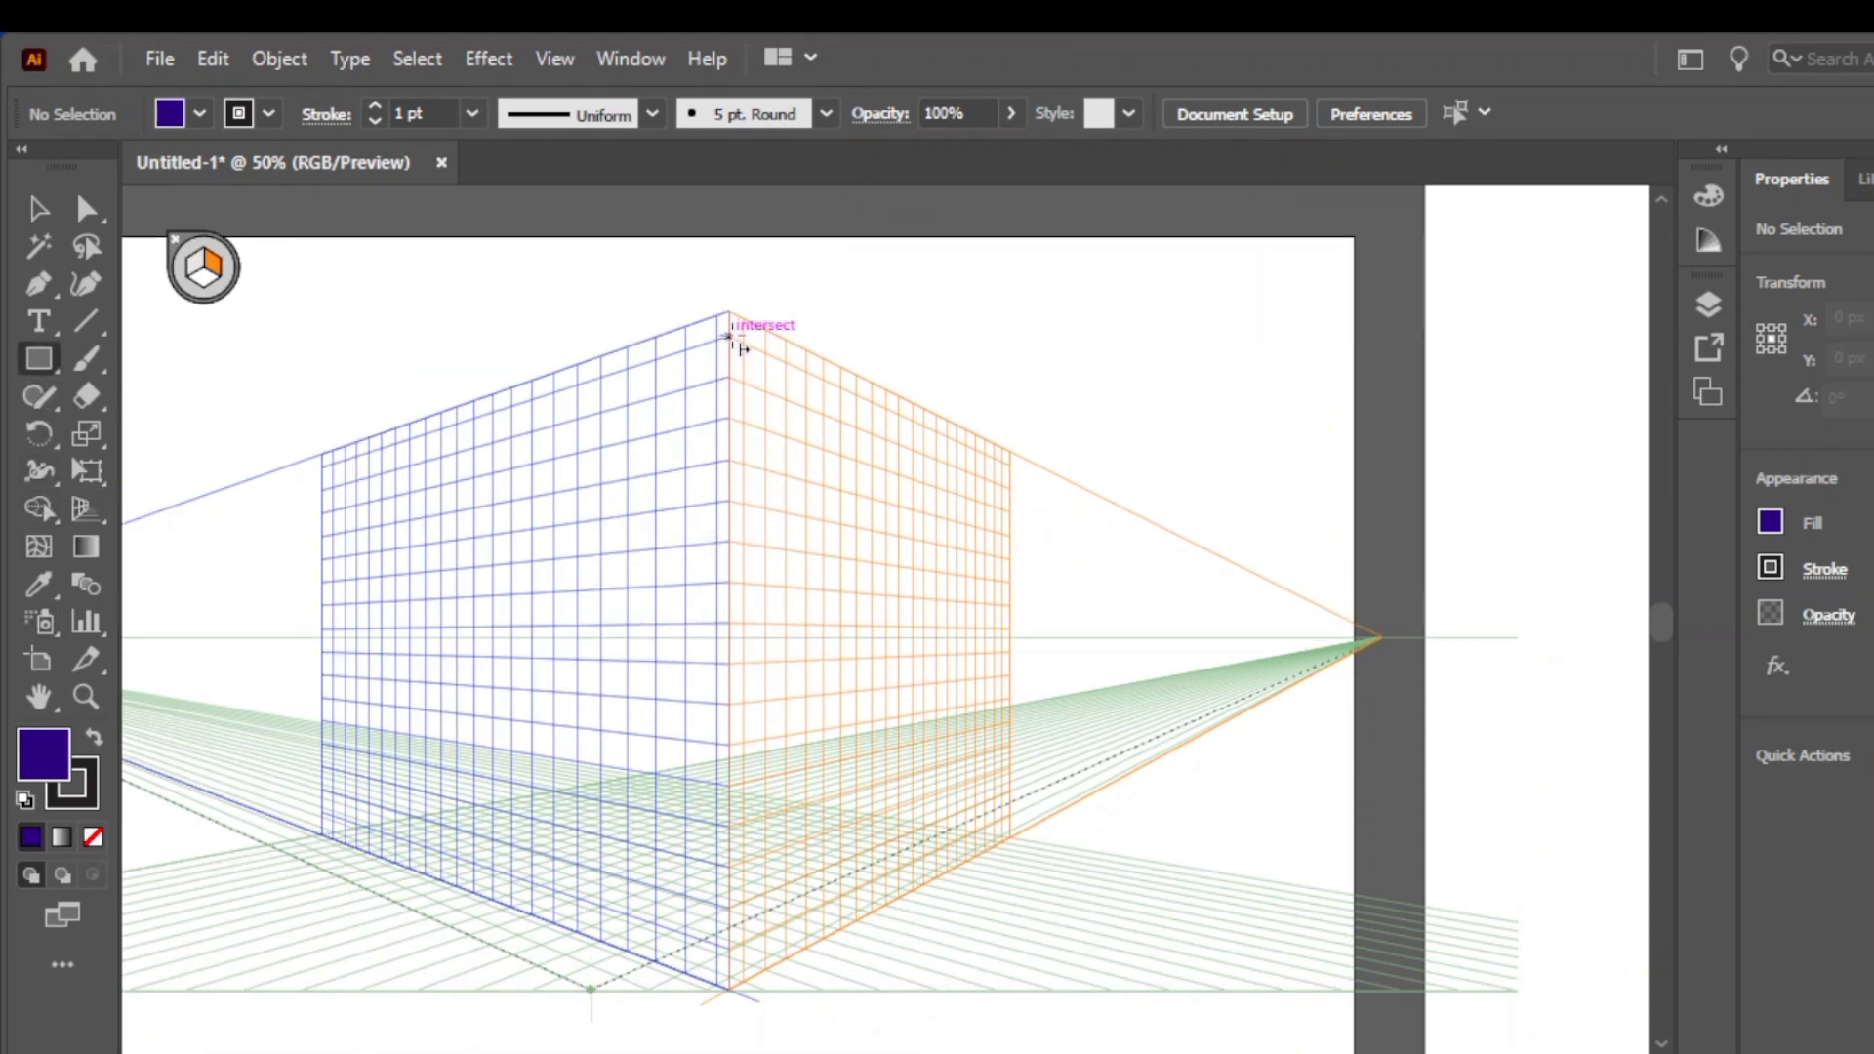
pyautogui.moveTo(741, 418); pyautogui.dragTo(1006, 841)
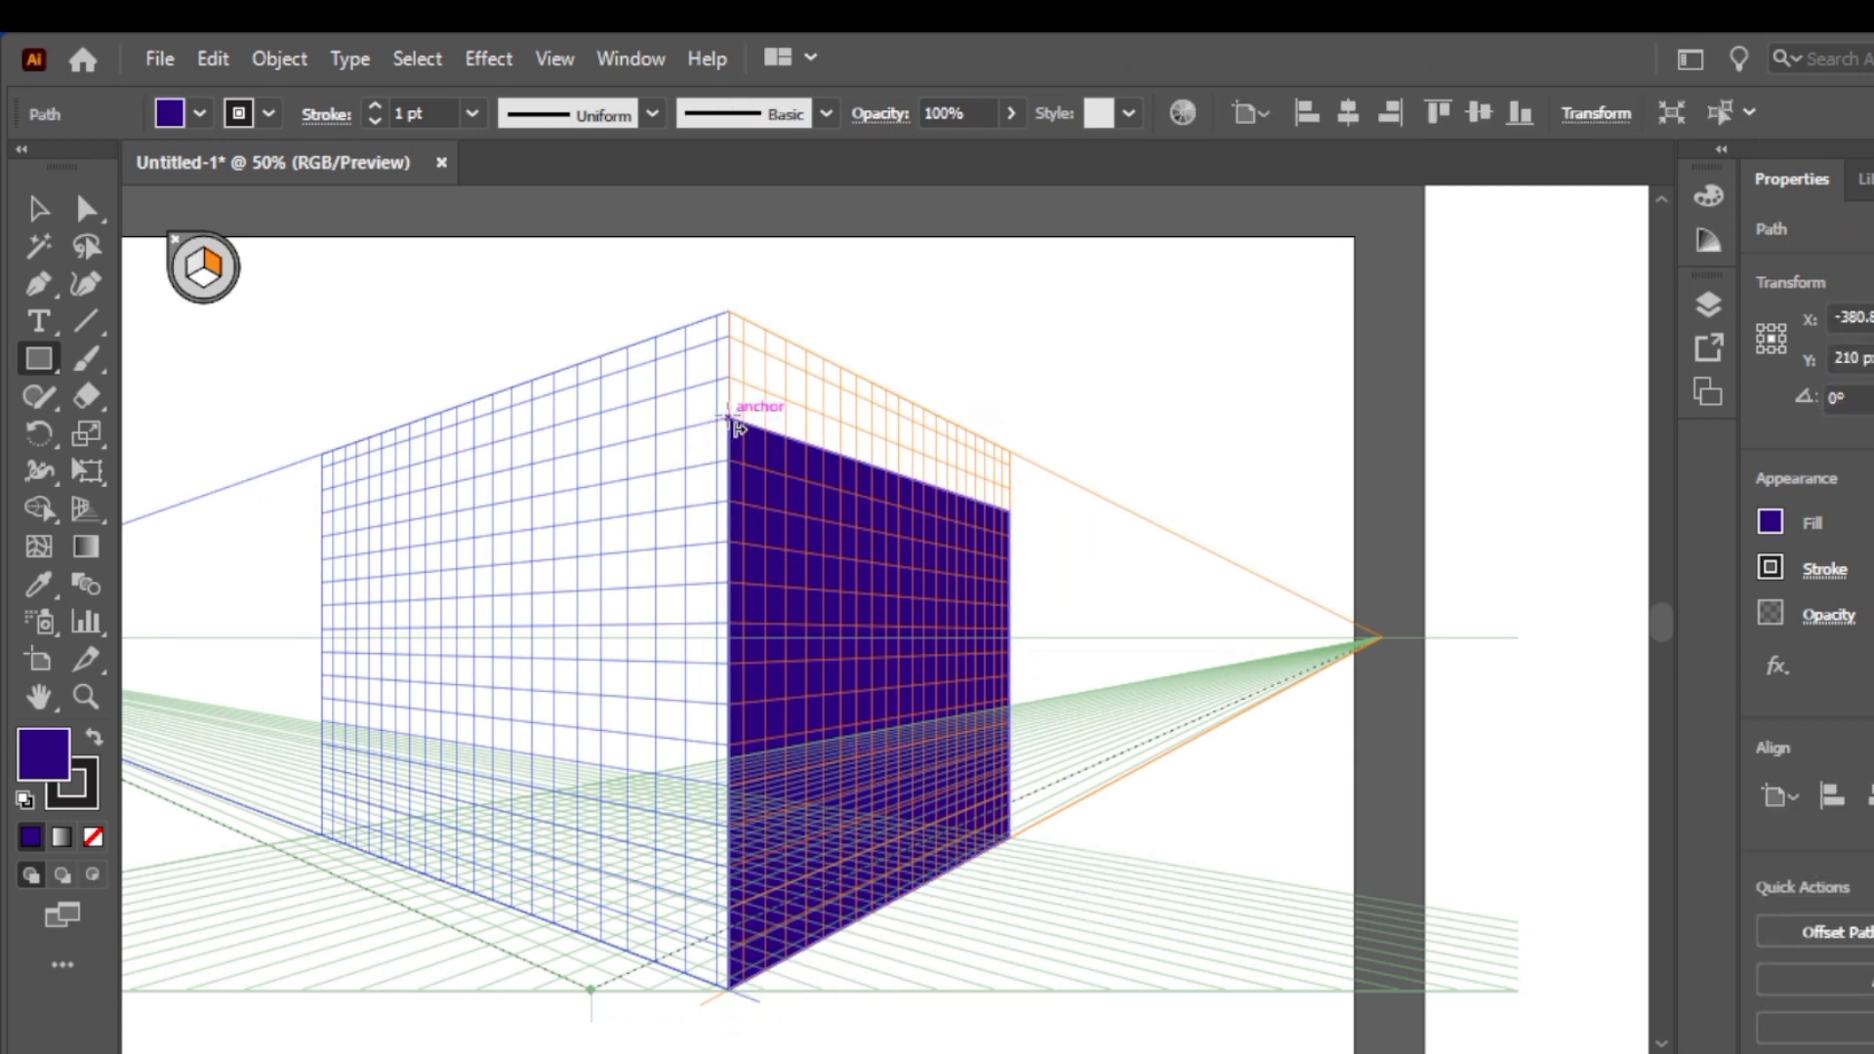
# Draw a matching wall on the left plane from the shared corner to the grid's outer end, and reactivate the right plane
pyautogui.click(192, 270)
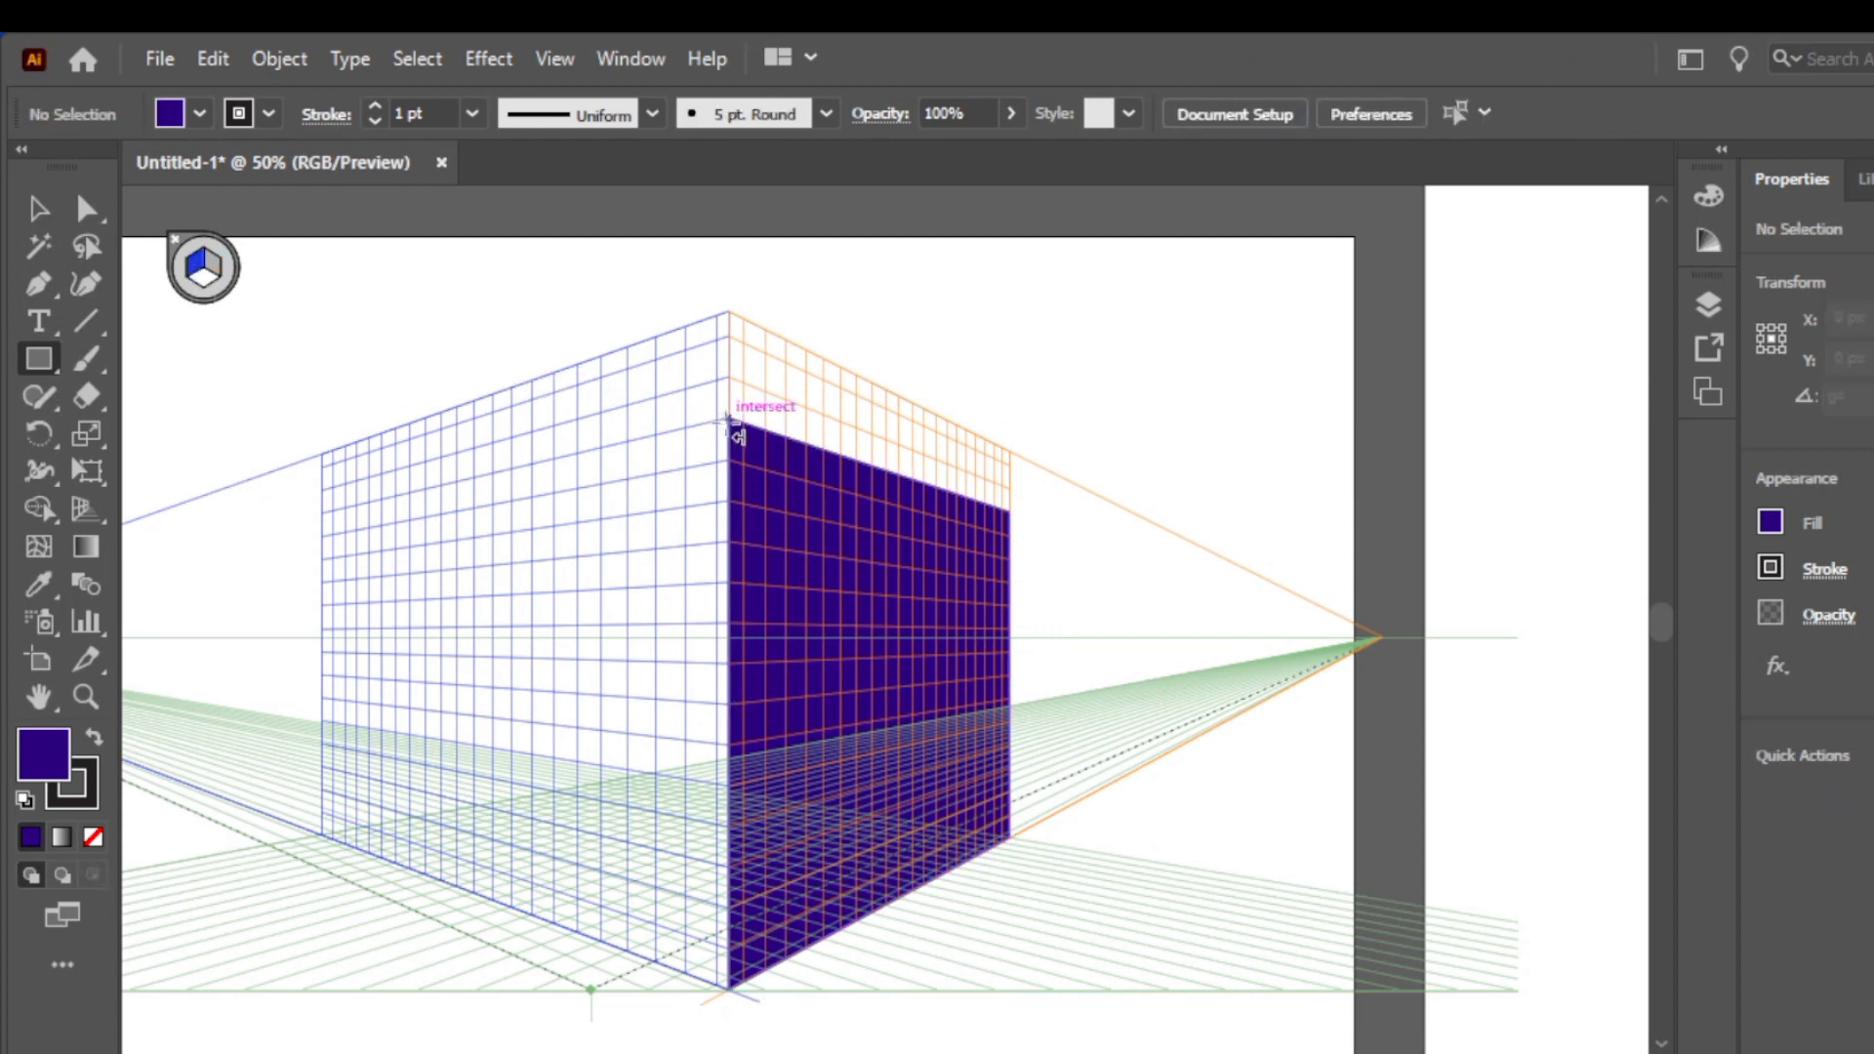
pyautogui.moveTo(732, 424)
pyautogui.mouseDown()
pyautogui.moveTo(478, 498)
pyautogui.moveTo(459, 786)
pyautogui.moveTo(317, 835)
pyautogui.mouseUp()
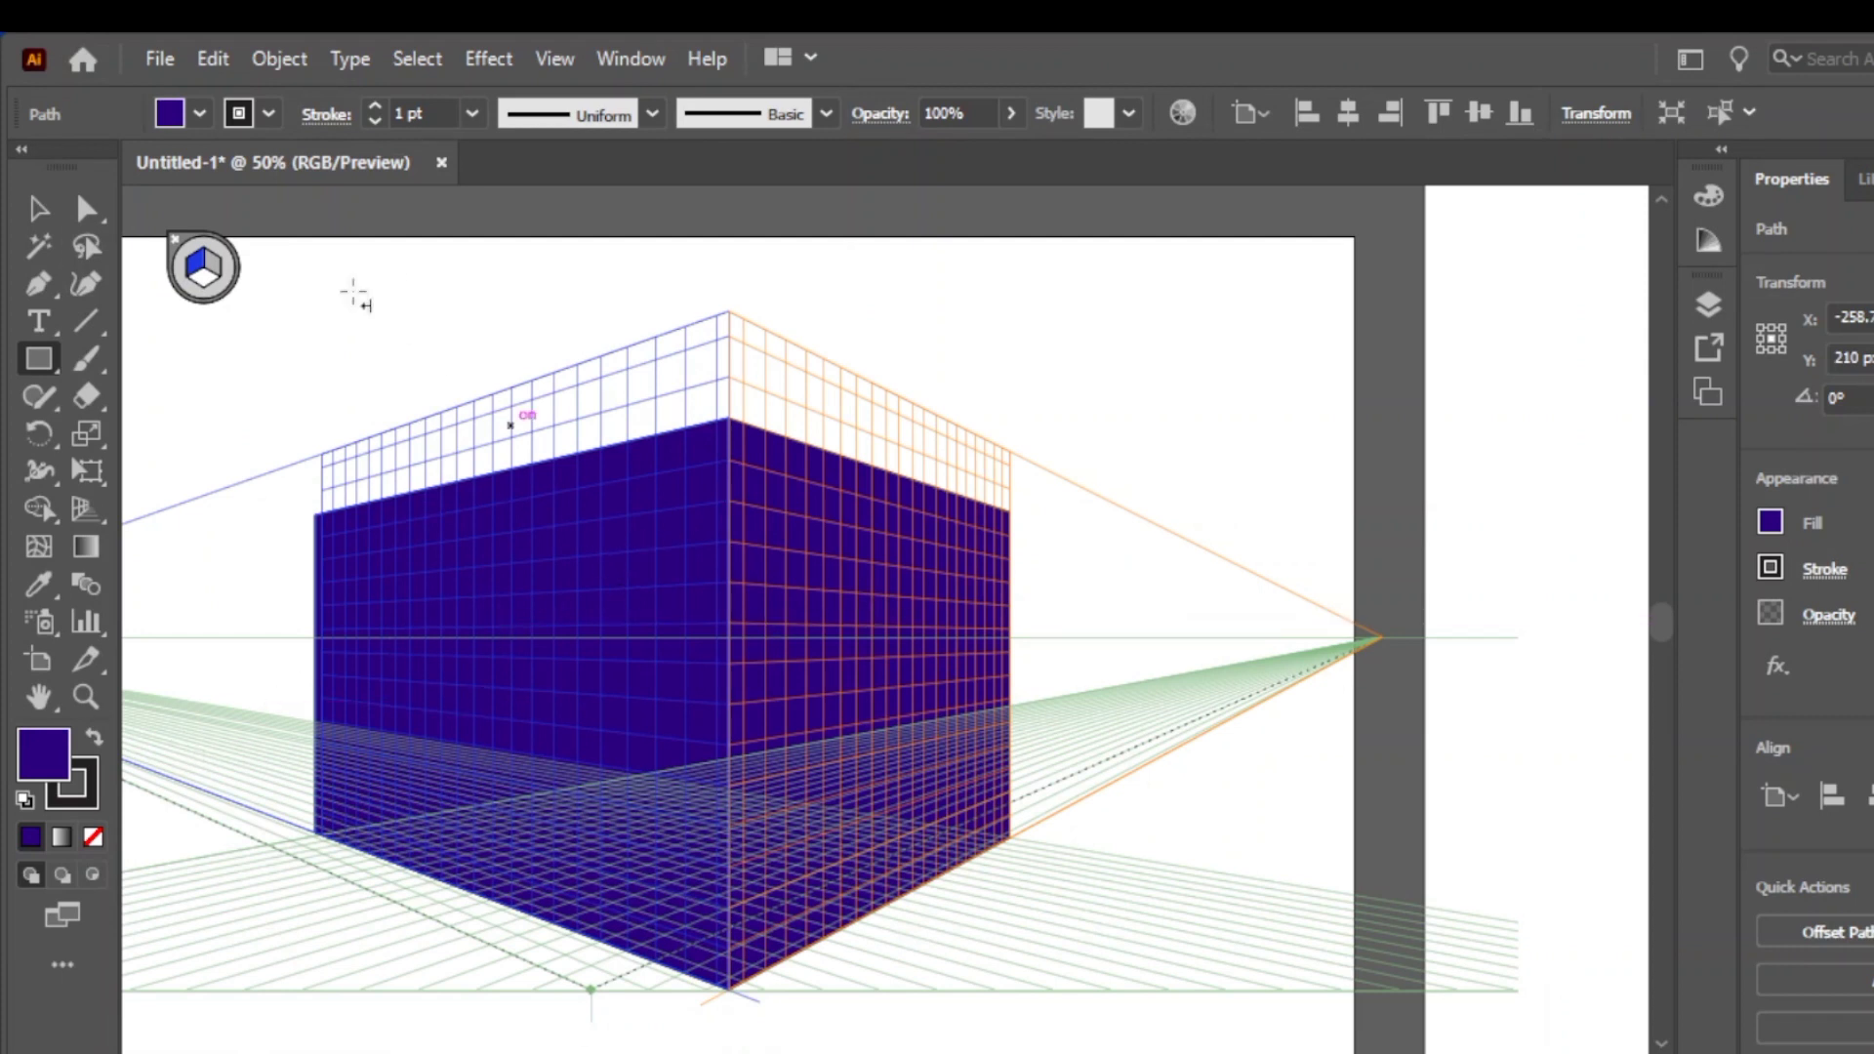
pyautogui.click(193, 268)
pyautogui.click(211, 266)
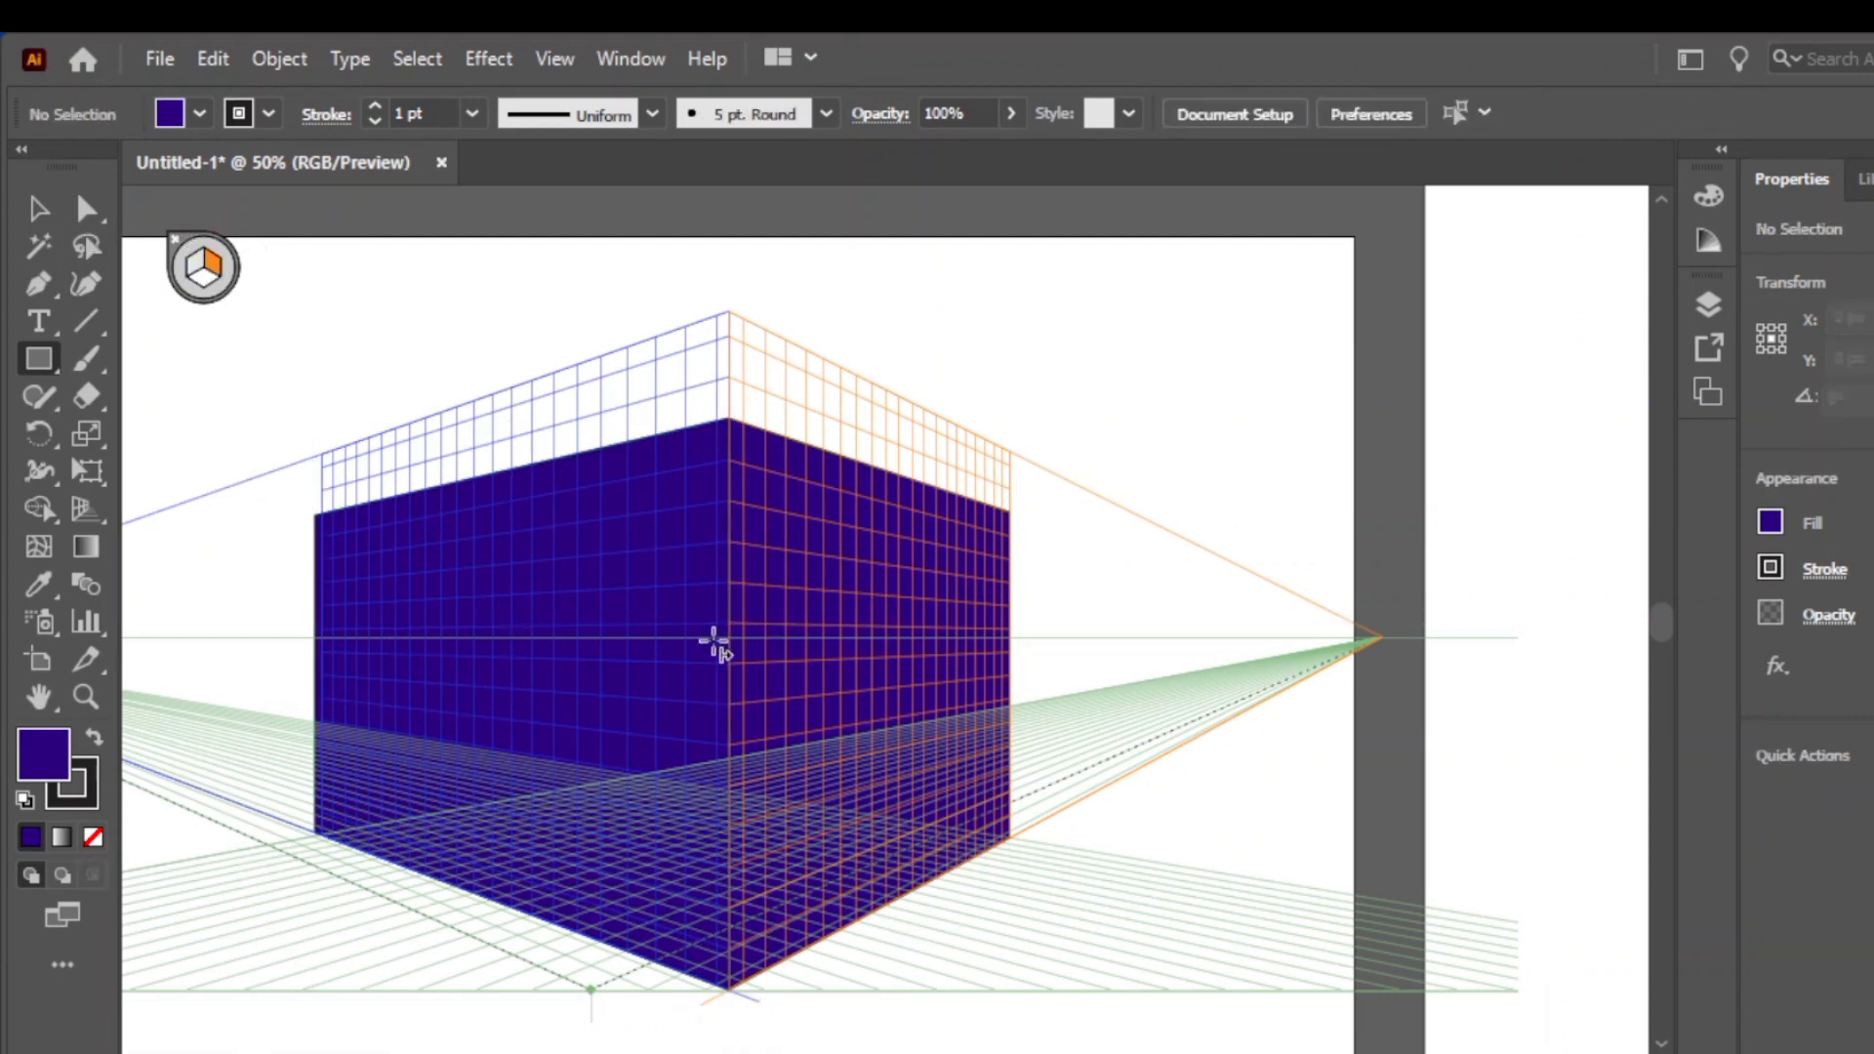
# Try setting a lighter violet fill colour while no wall is selected
pyautogui.click(803, 625)
pyautogui.click(1140, 669)
pyautogui.doubleClick(40, 754)
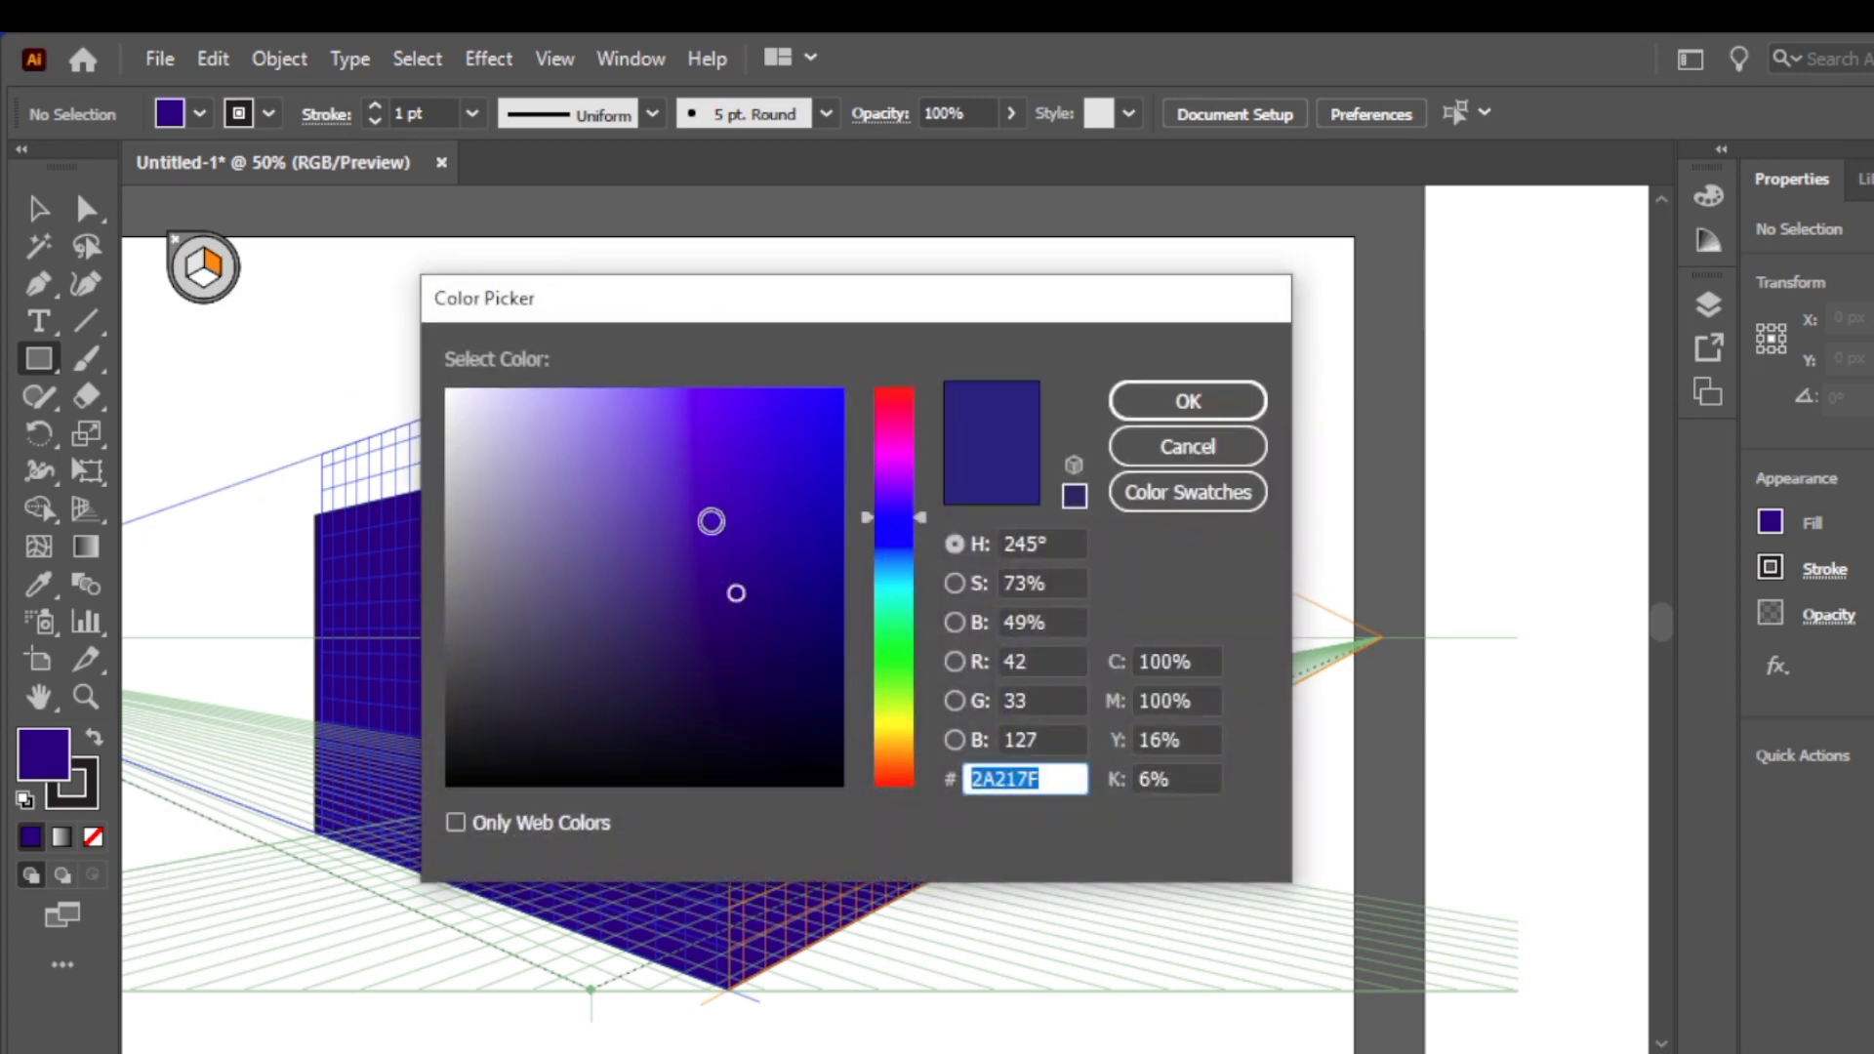
pyautogui.click(708, 523)
pyautogui.click(1116, 410)
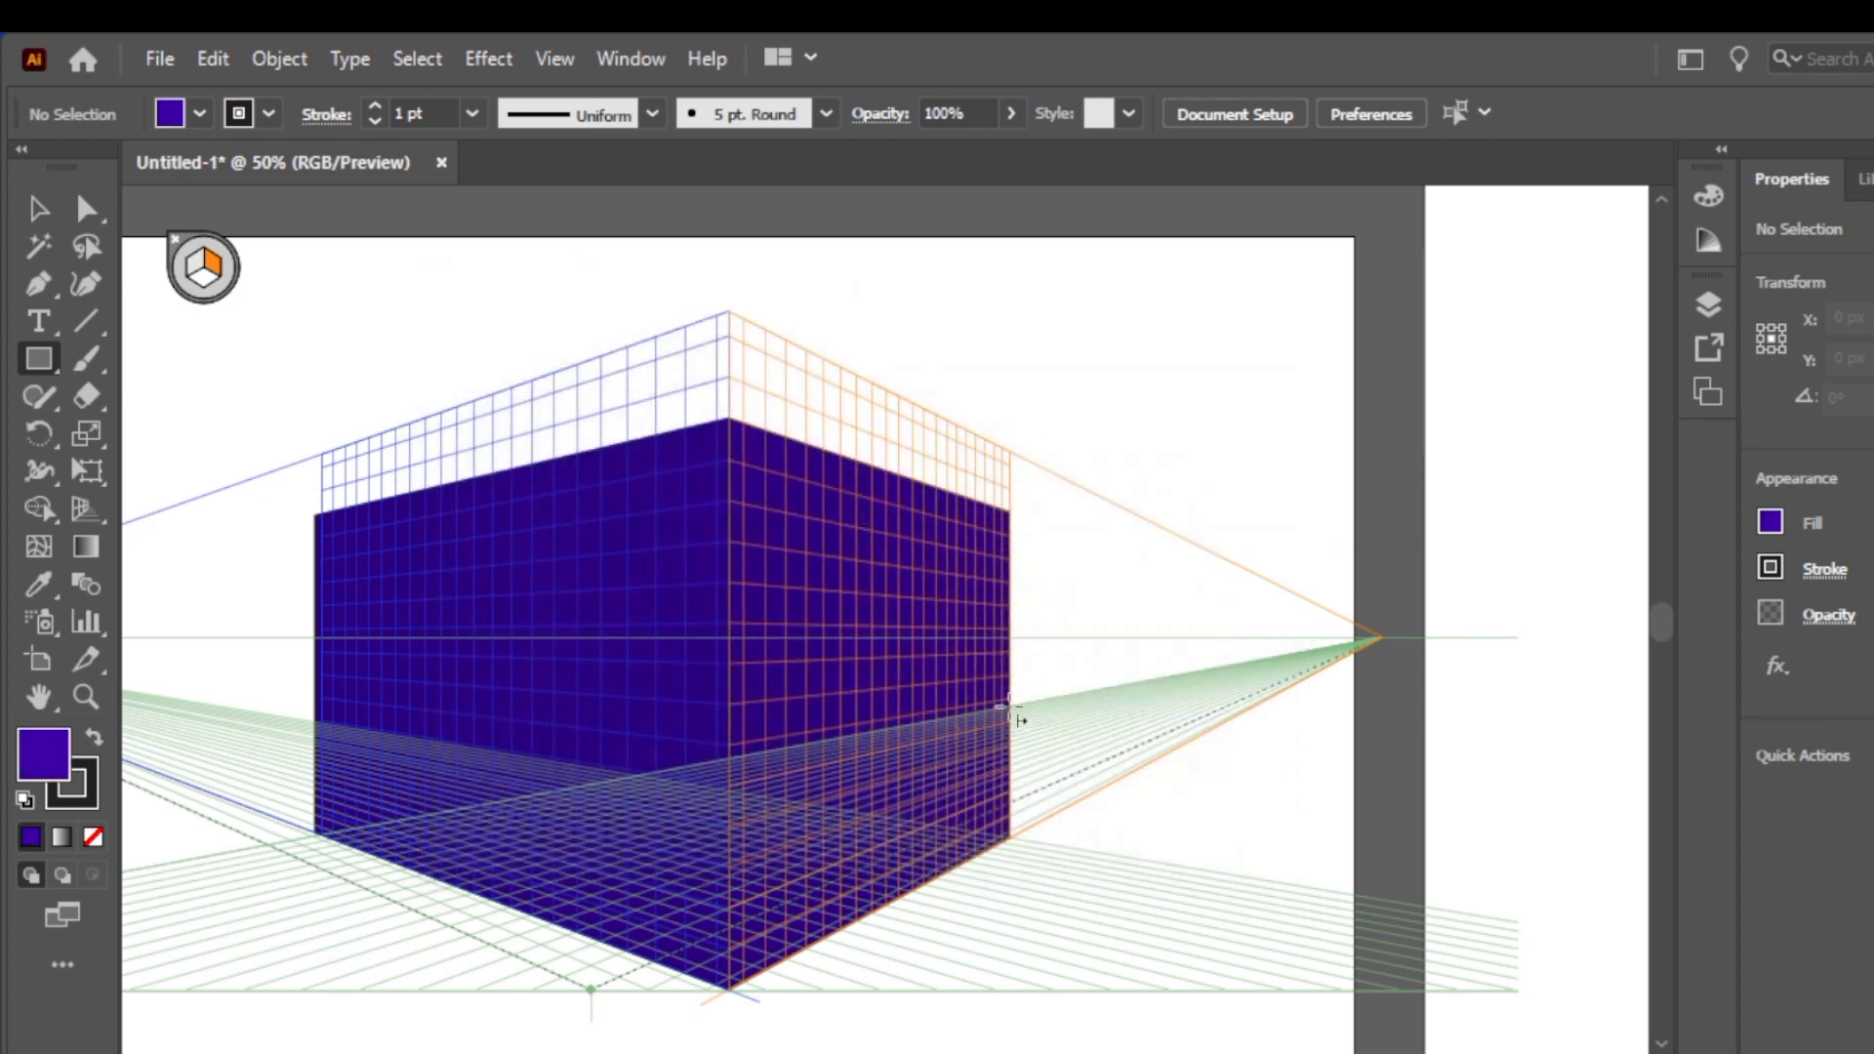
pyautogui.doubleClick(27, 760)
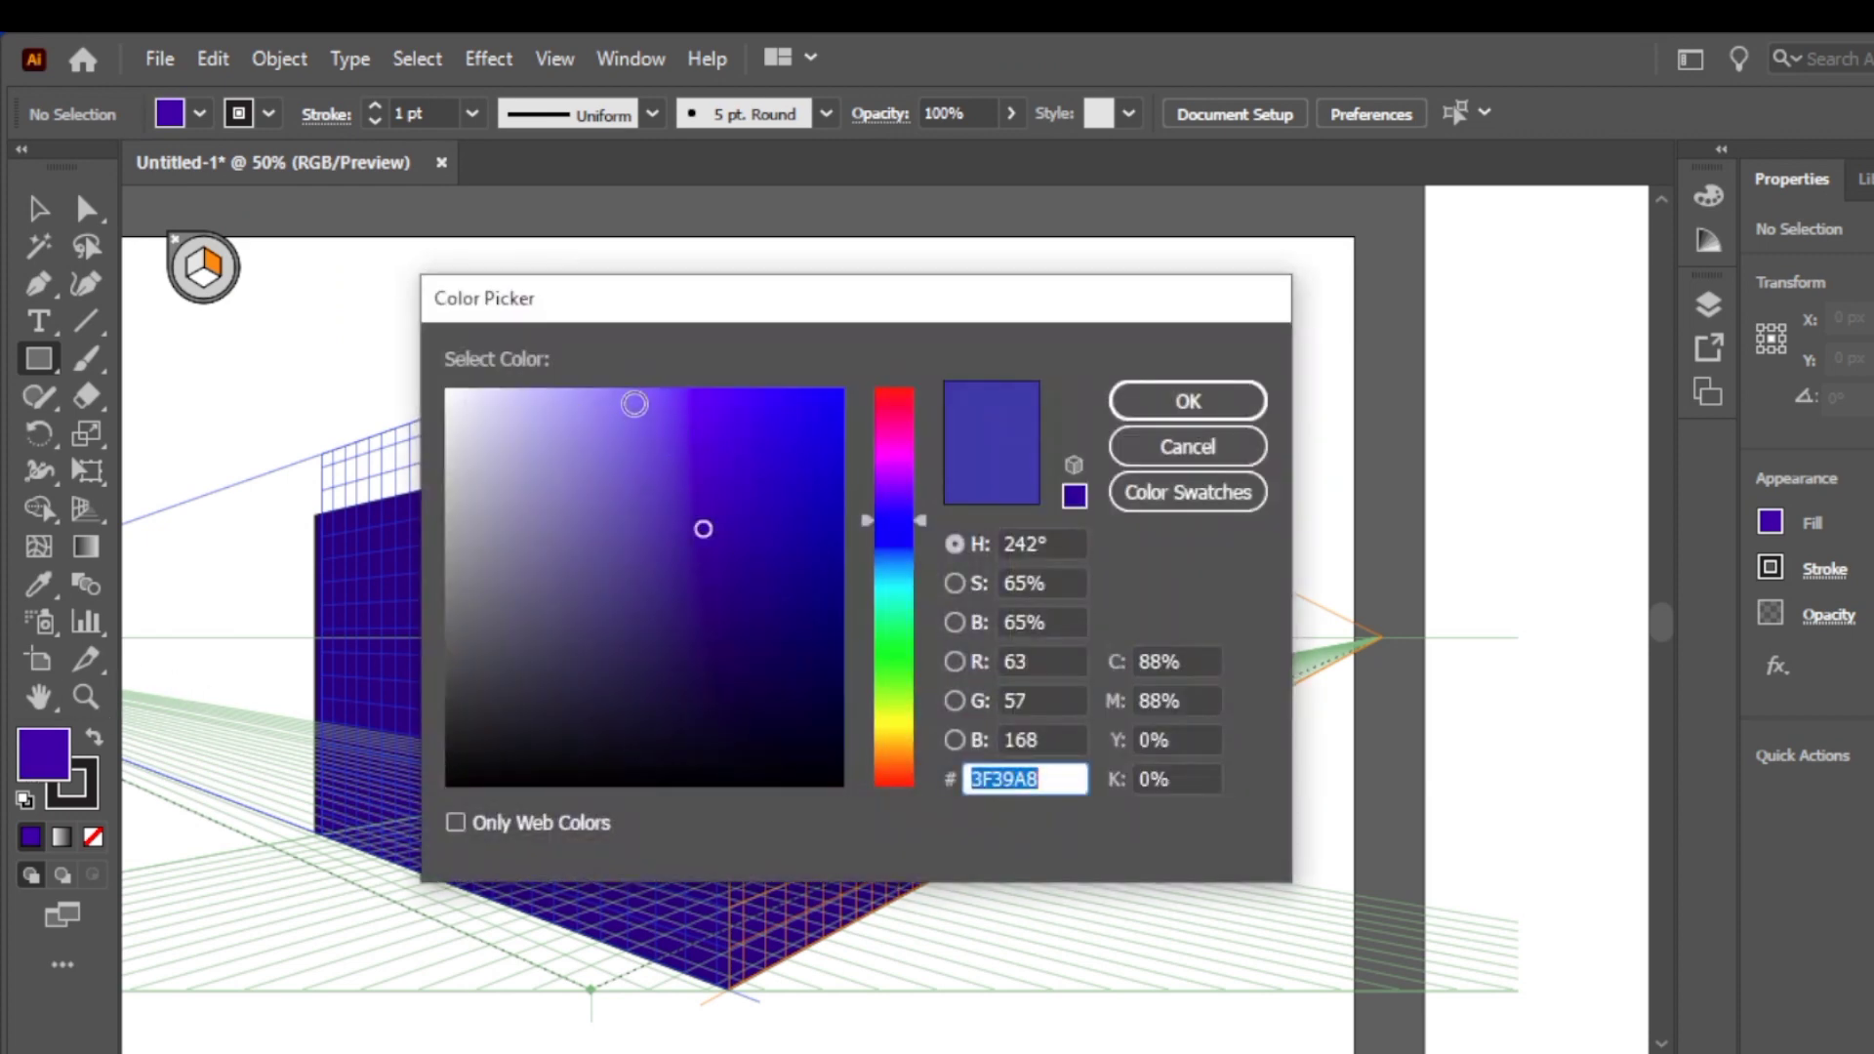
pyautogui.click(1188, 401)
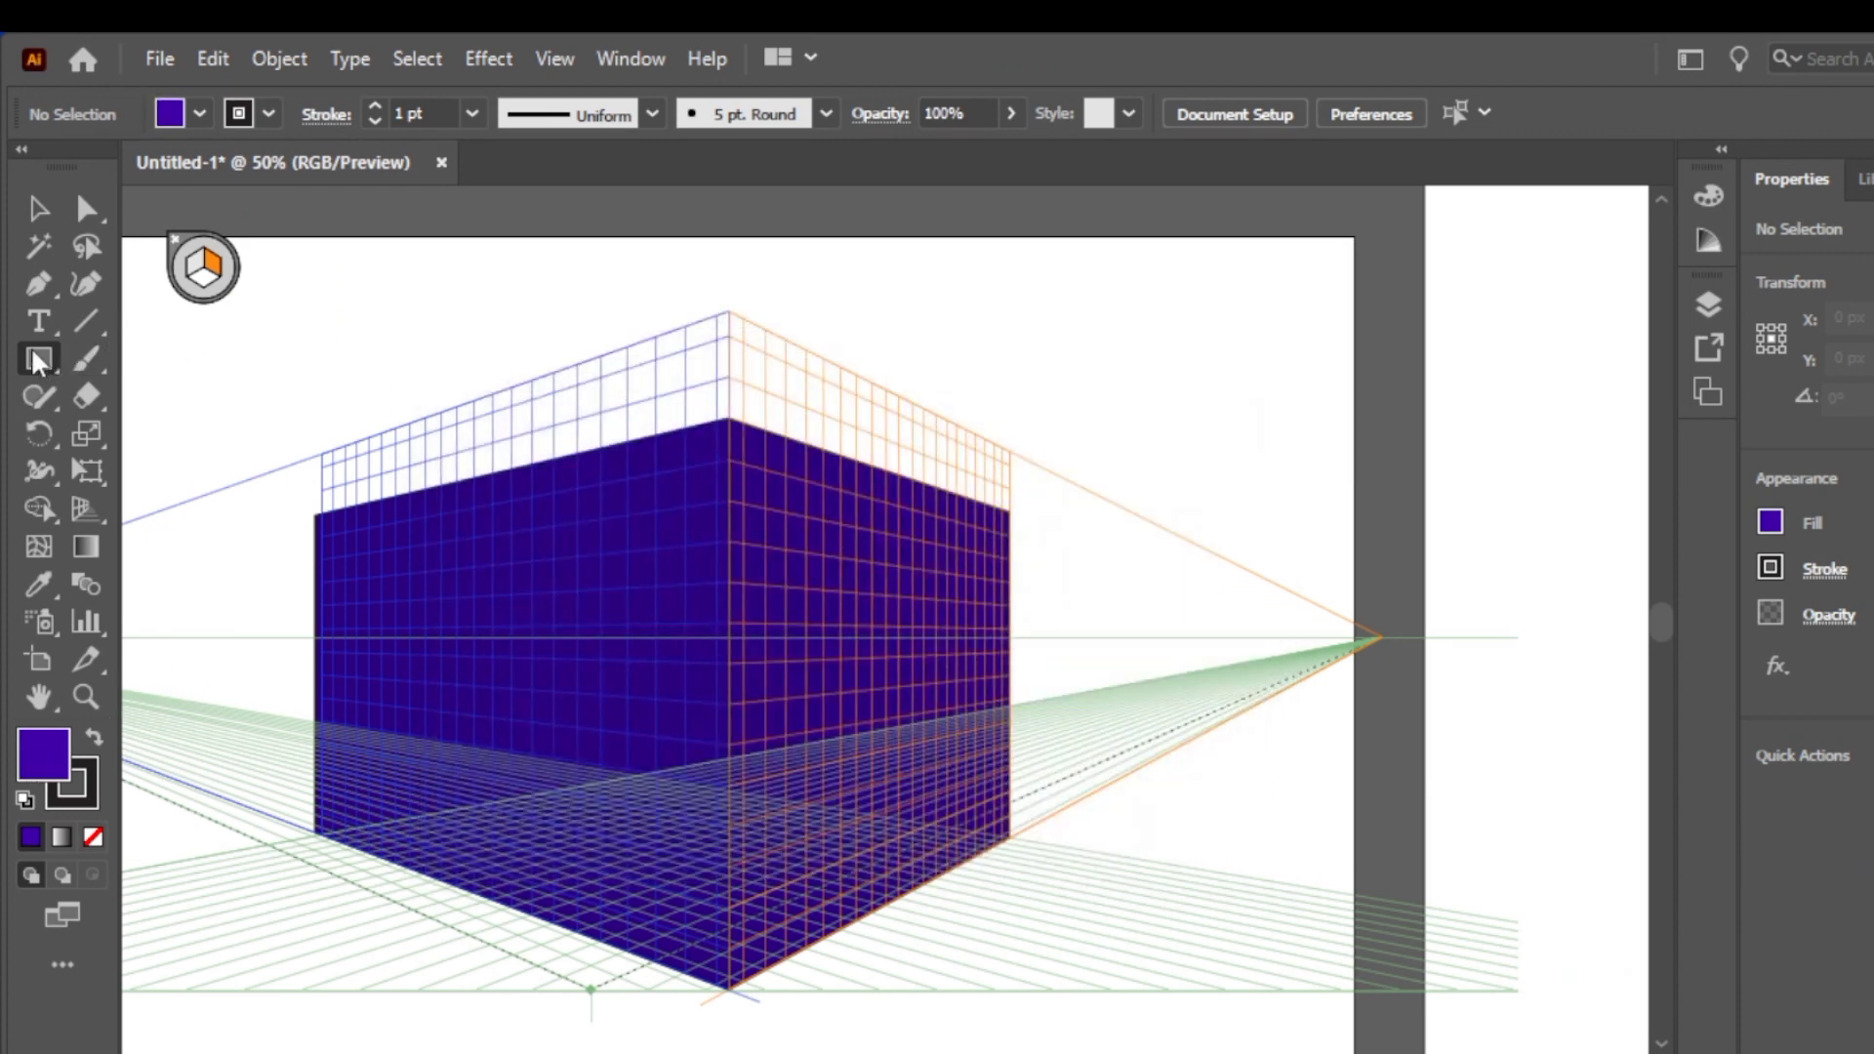
# Select the right wall and set its fill to the lighter violet 554FC1
pyautogui.click(39, 209)
pyautogui.click(809, 555)
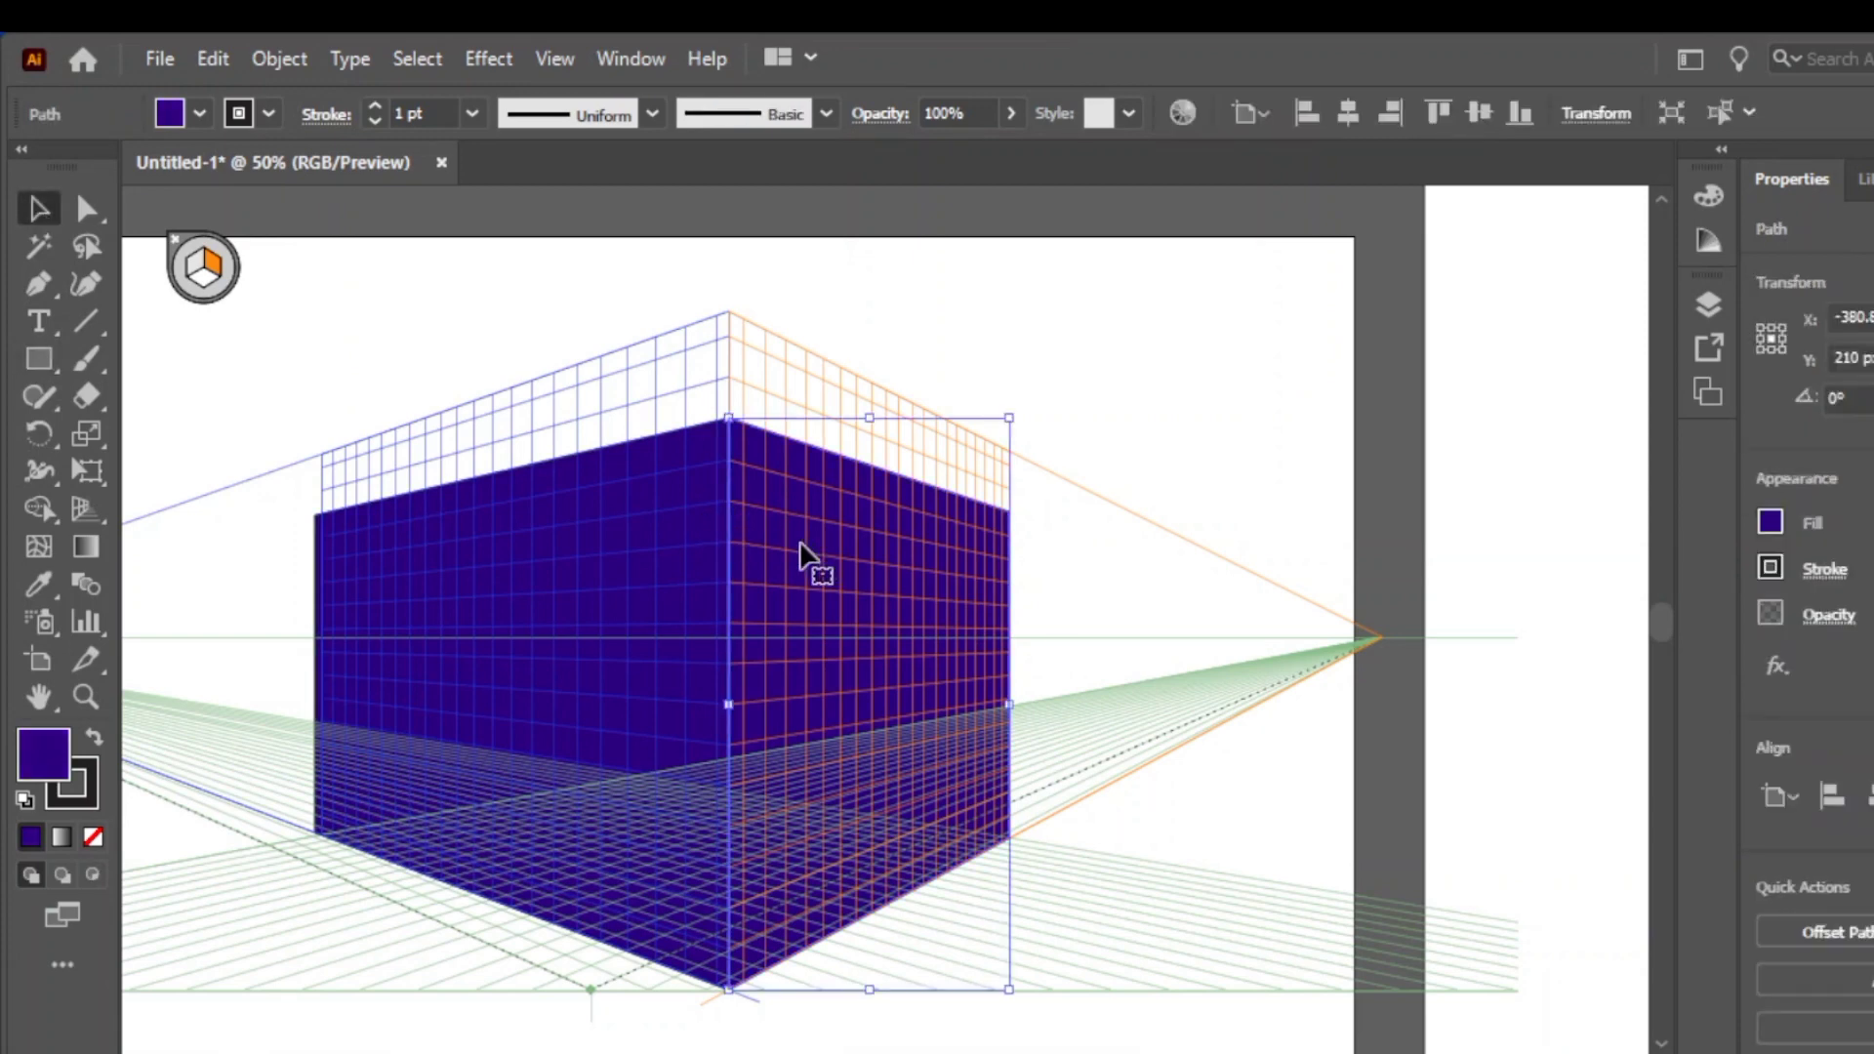
pyautogui.doubleClick(44, 753)
pyautogui.click(688, 537)
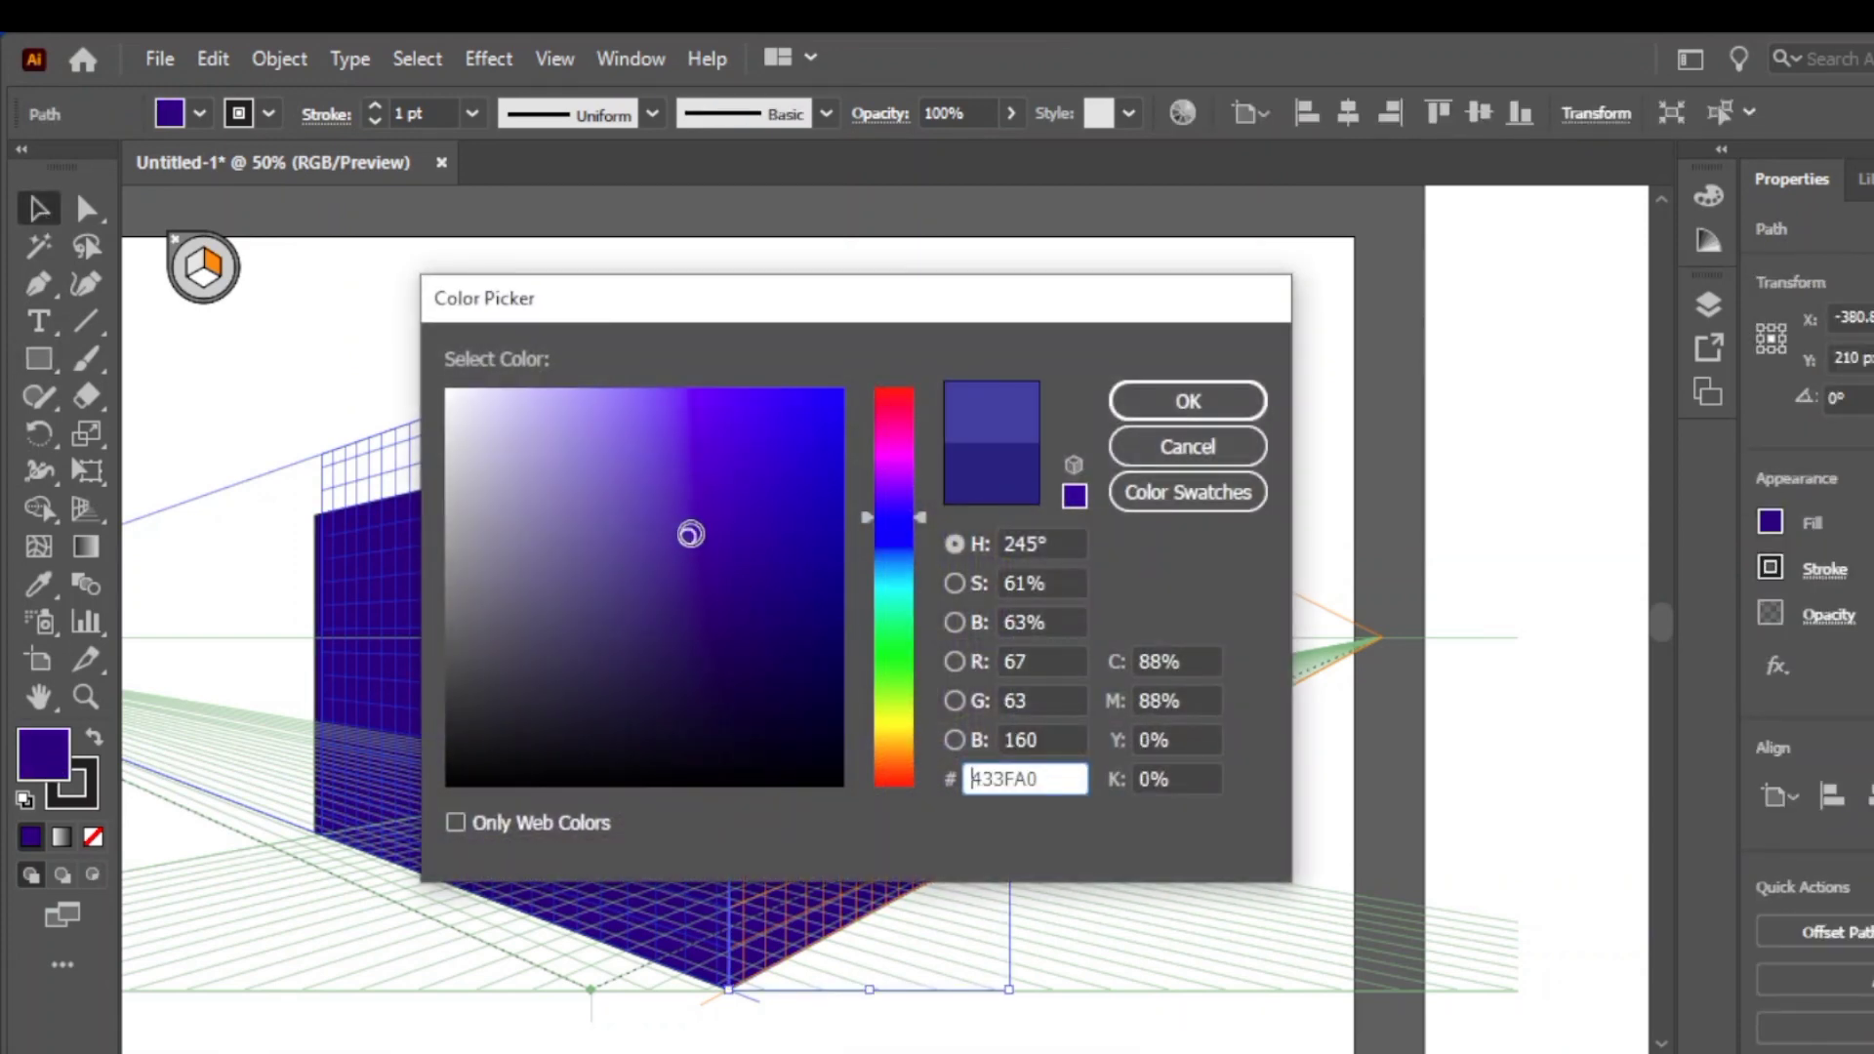
pyautogui.click(682, 479)
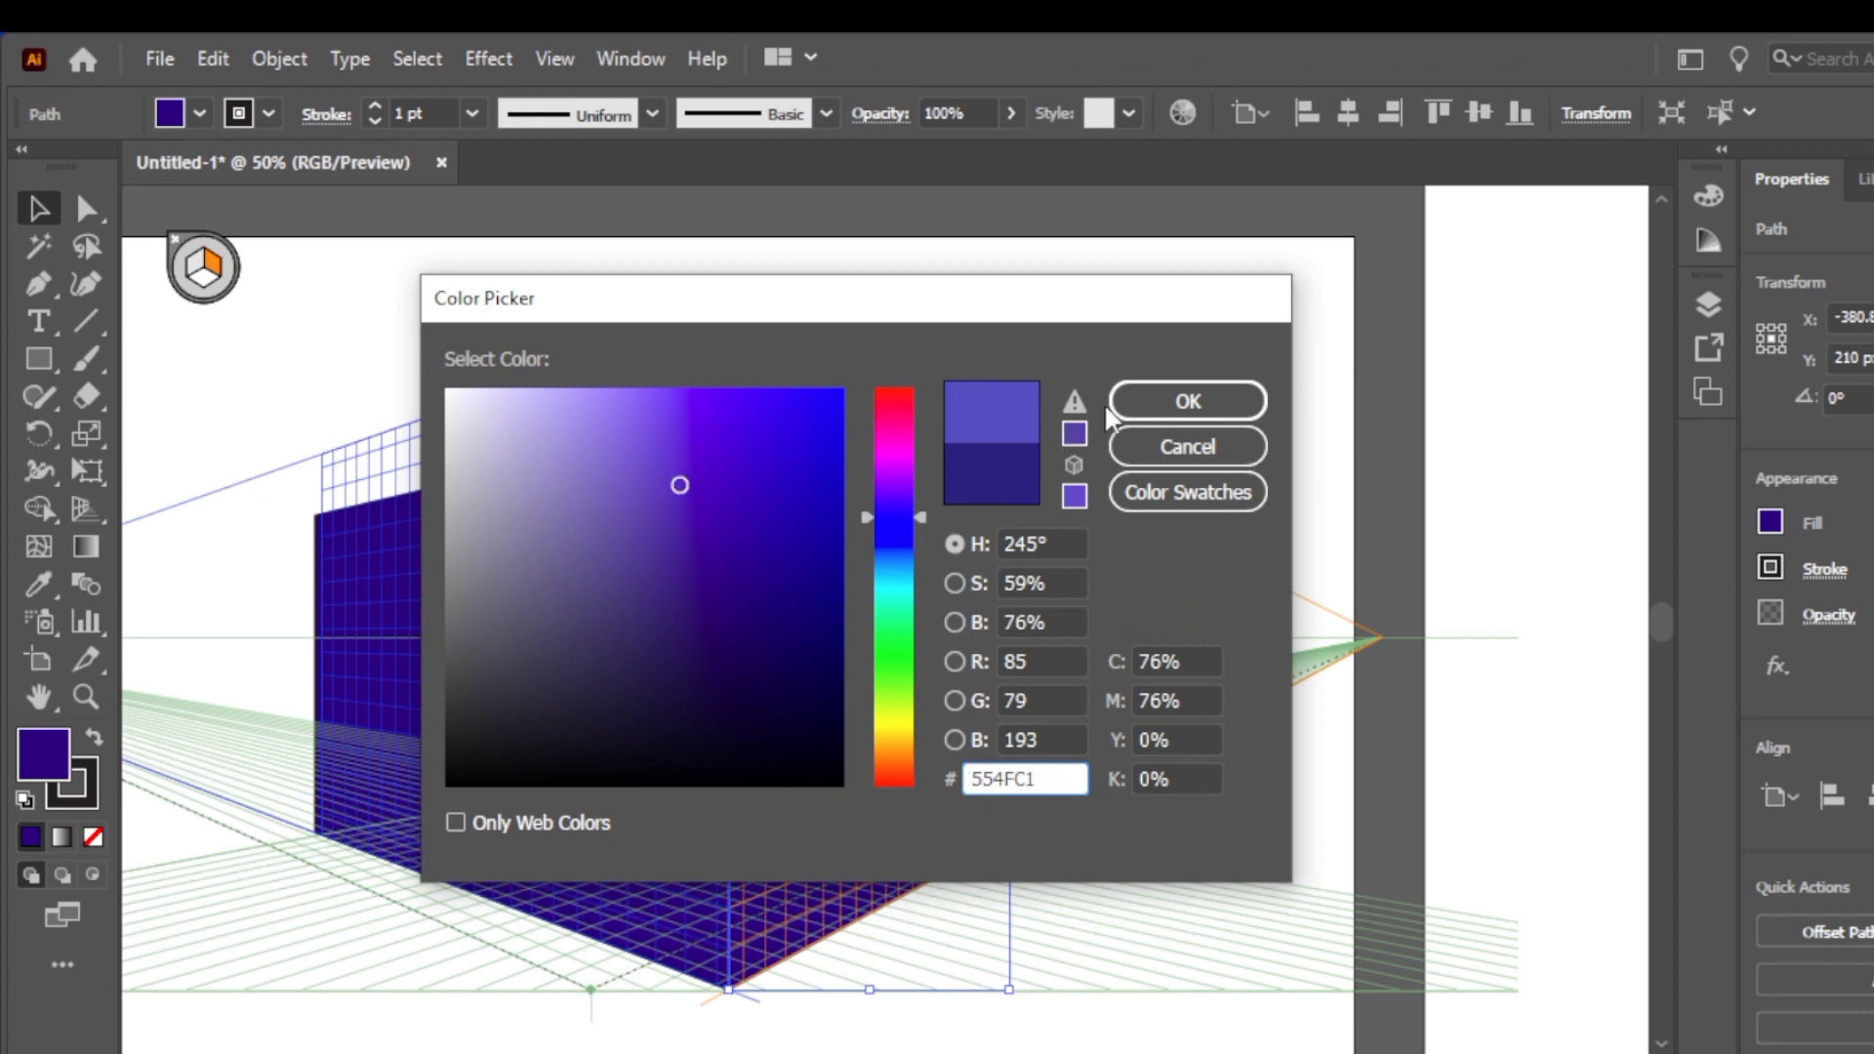
pyautogui.click(1188, 401)
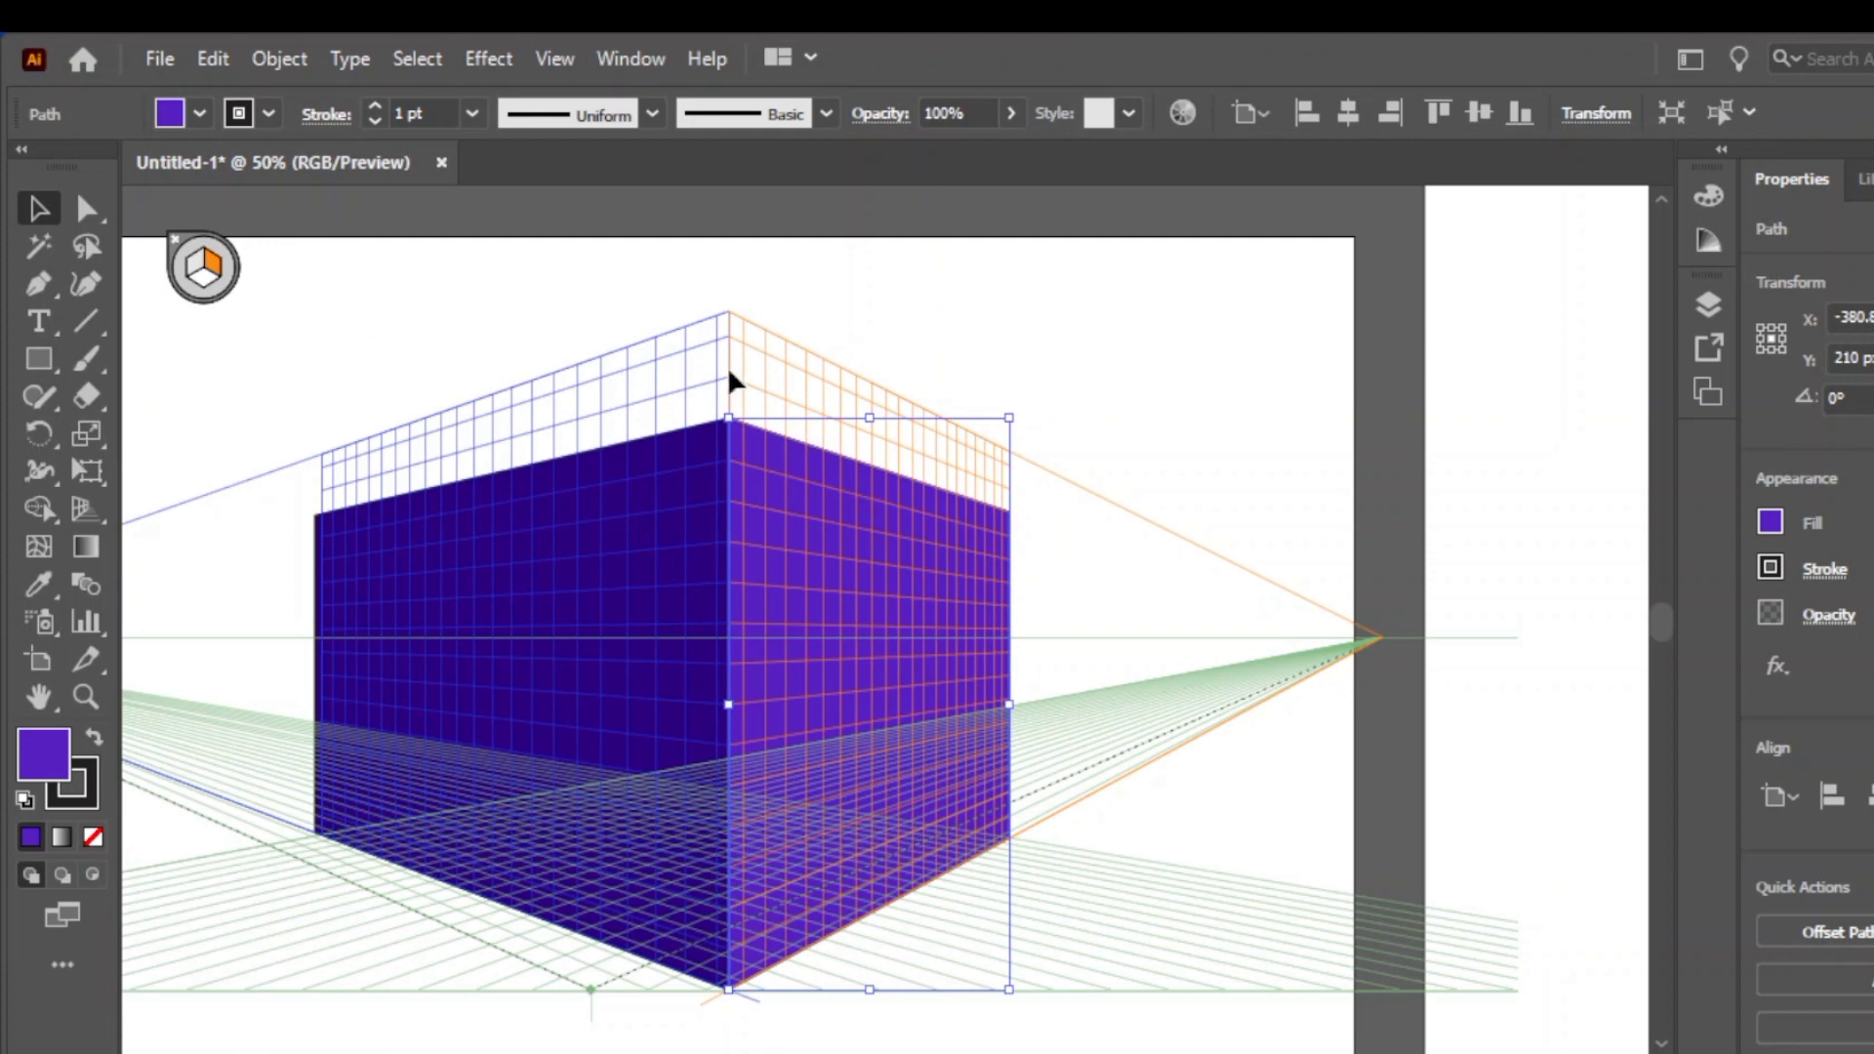
# Draw a small battlement block on the left plane above the shared corner and match its fill to the left wall
pyautogui.click(38, 360)
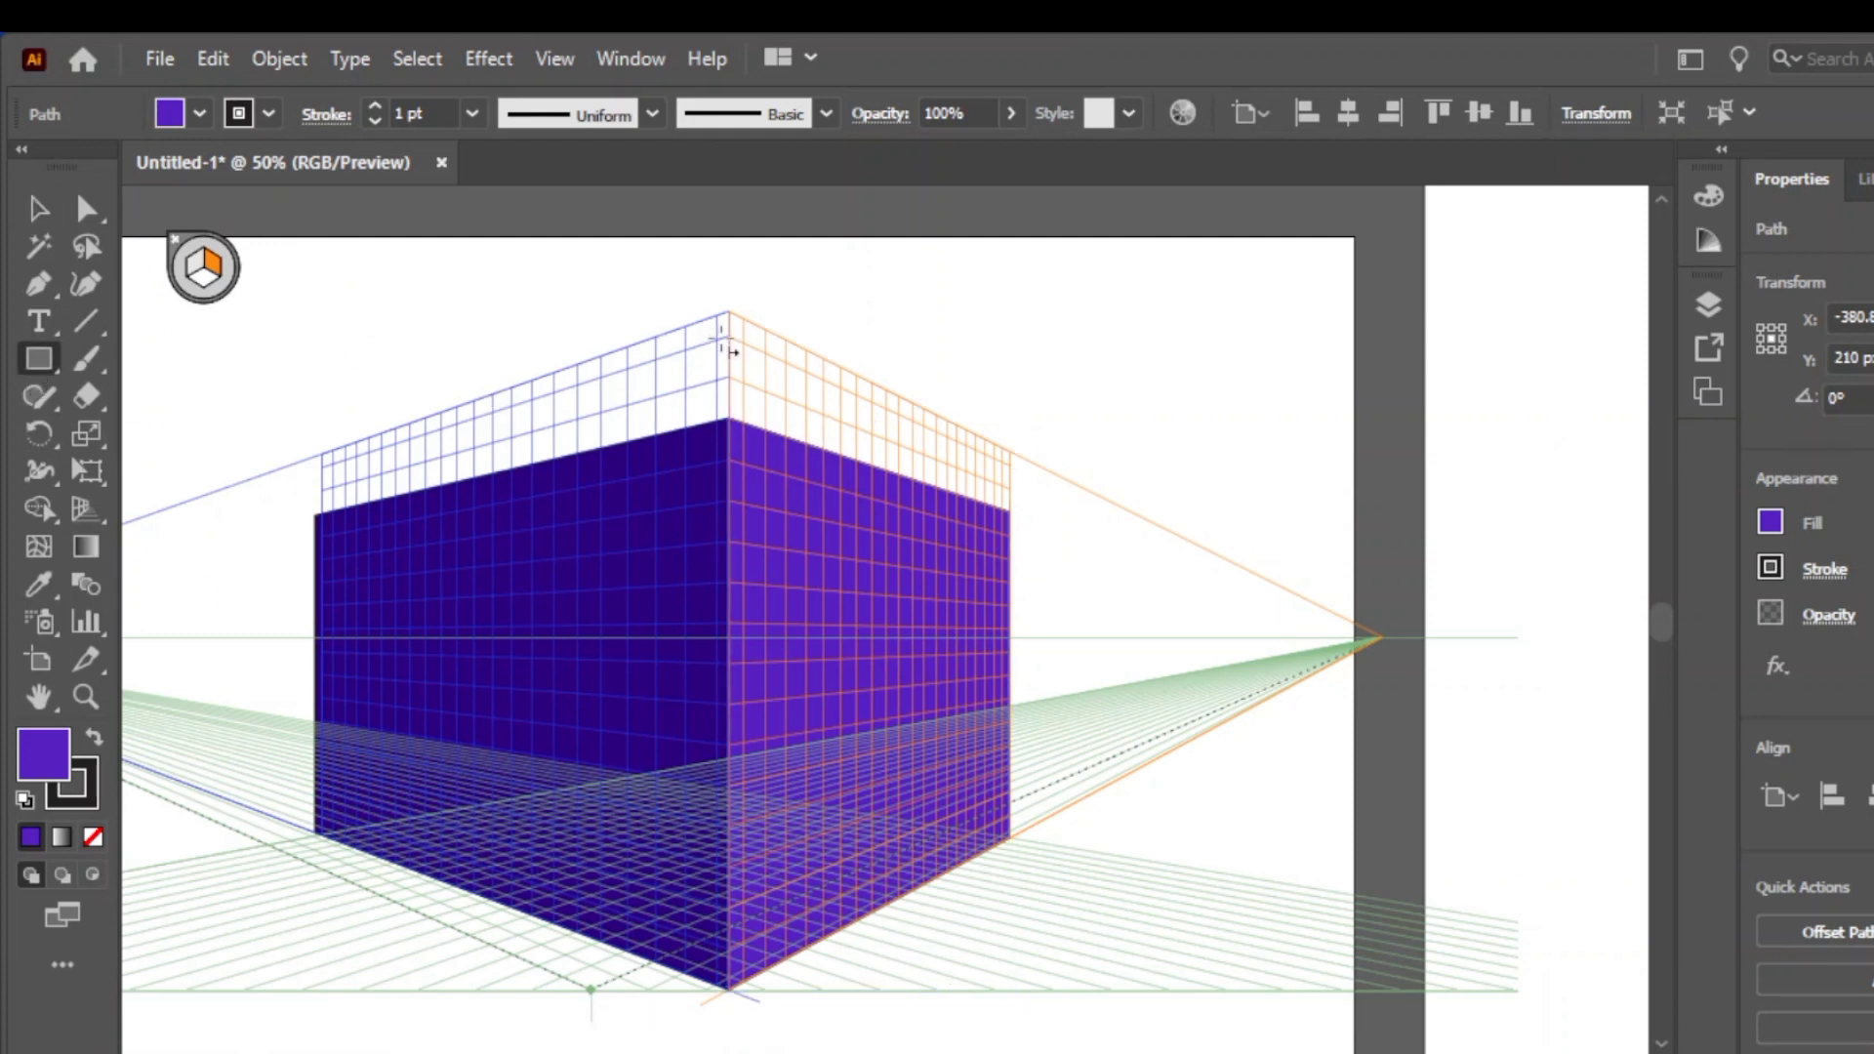
pyautogui.moveTo(729, 337); pyautogui.dragTo(672, 371)
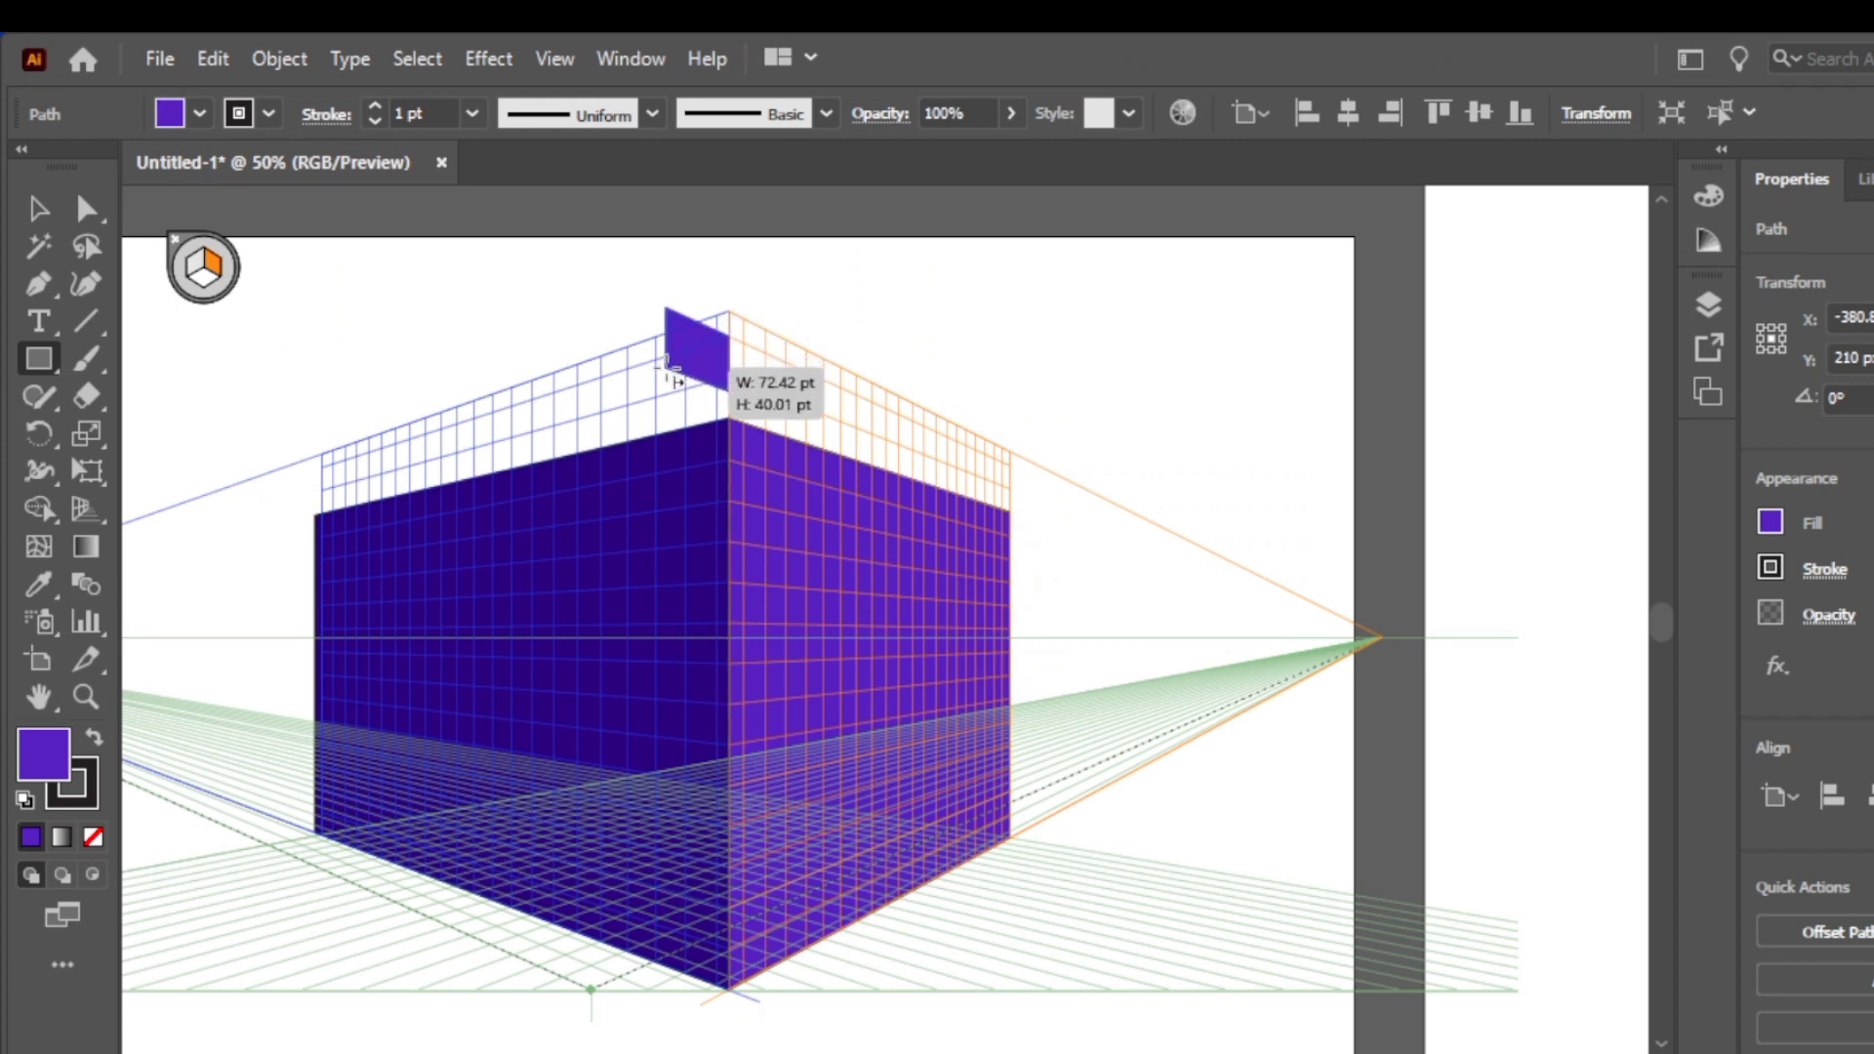
pyautogui.hotkey('ctrl', 'z')
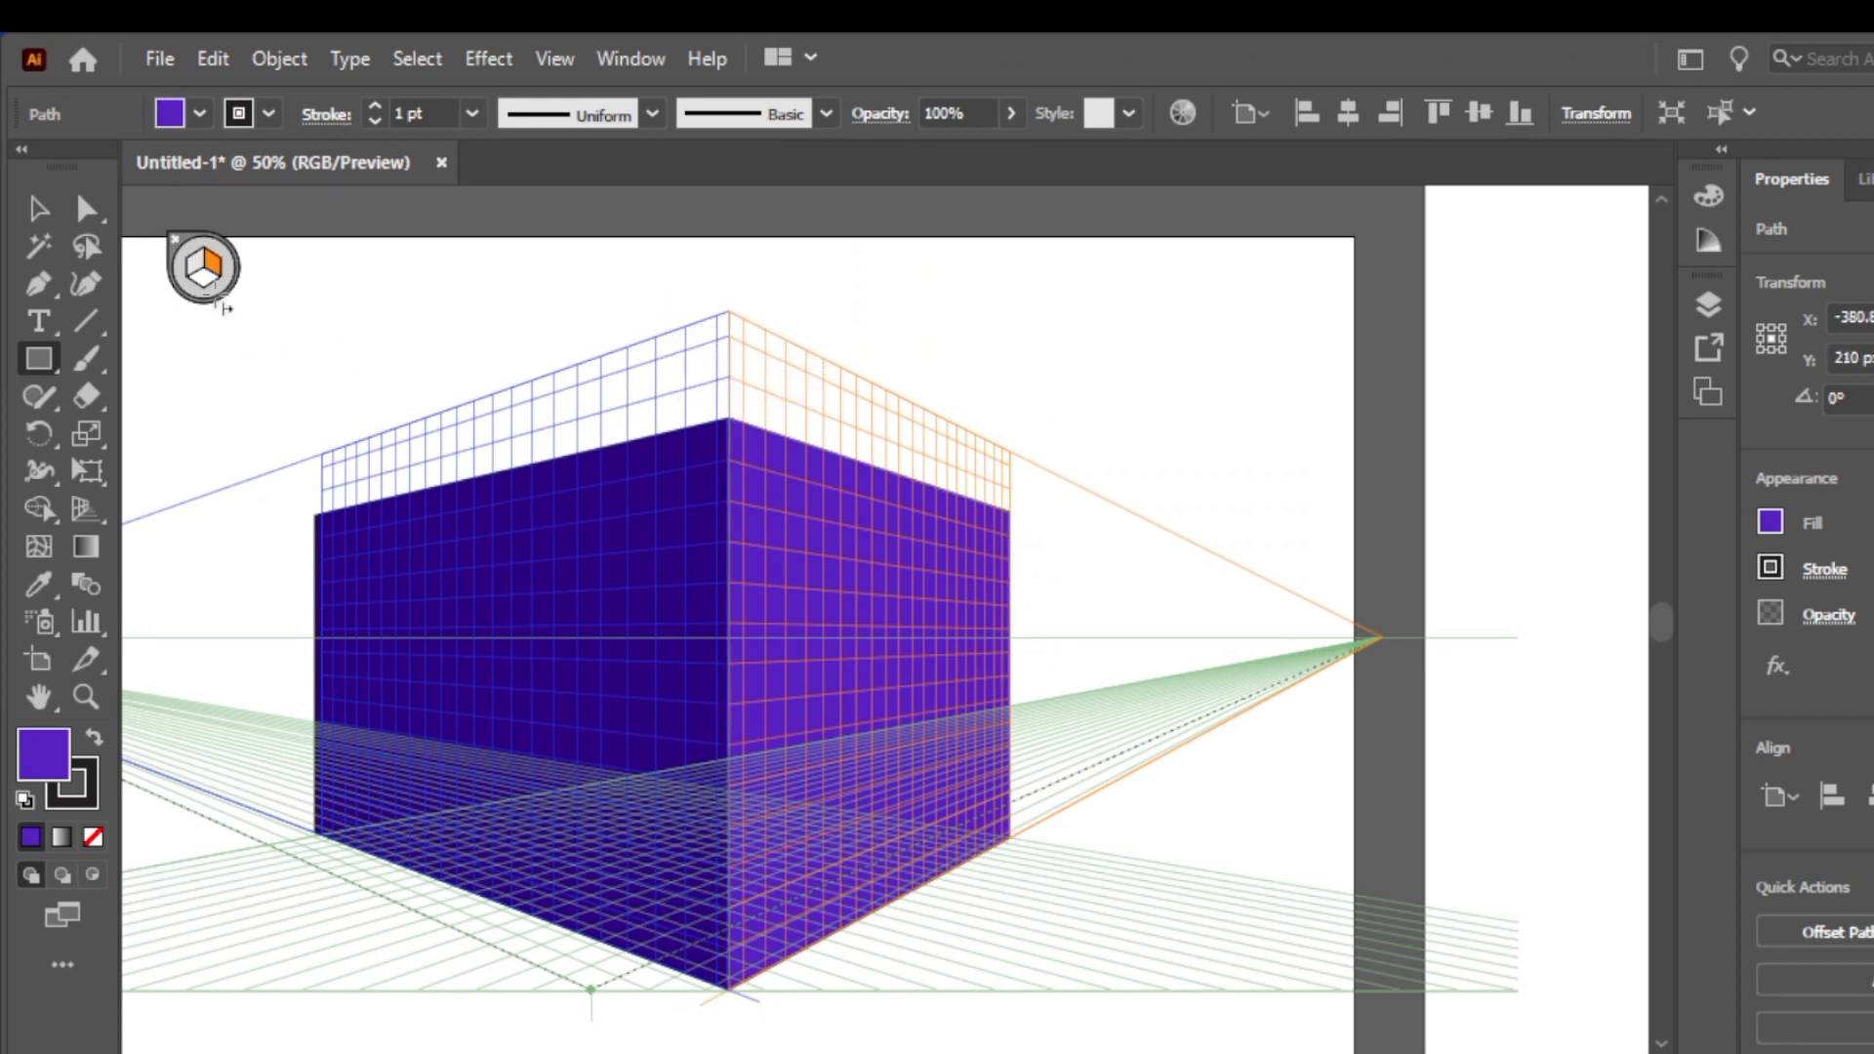
pyautogui.click(195, 276)
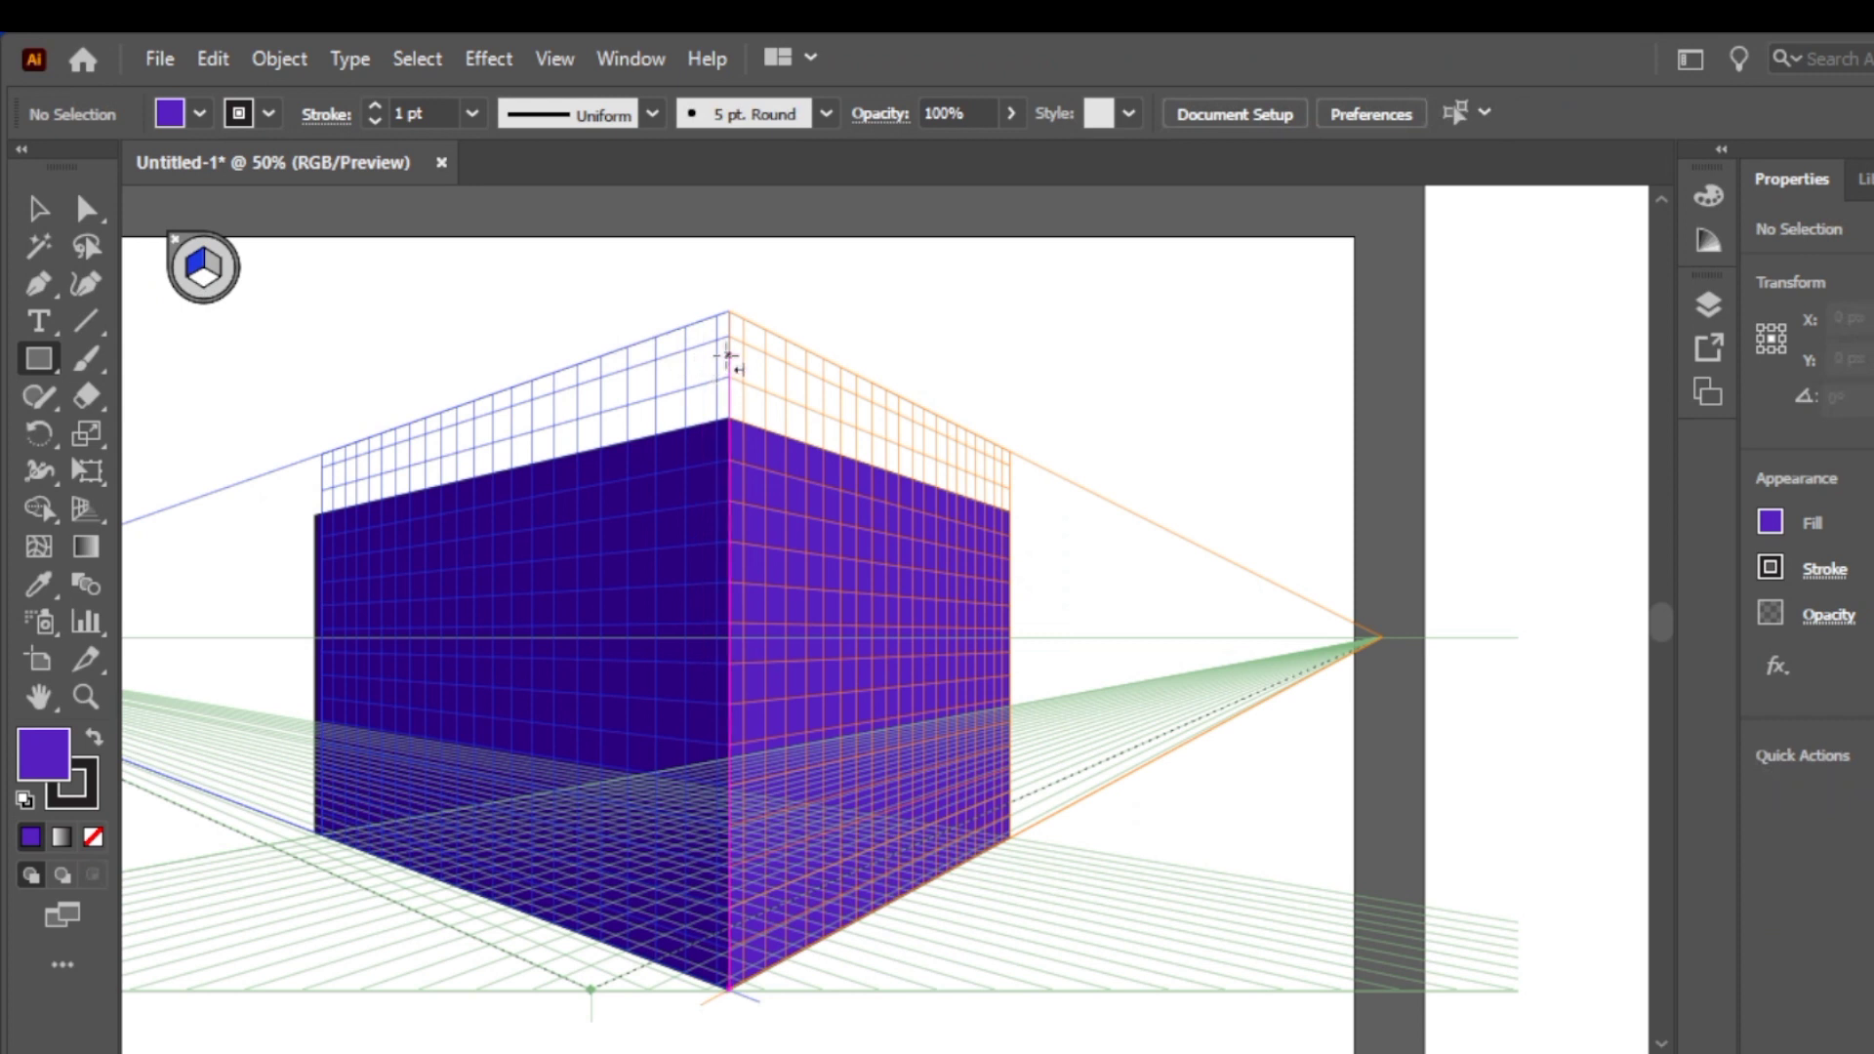
pyautogui.moveTo(729, 336); pyautogui.dragTo(654, 433)
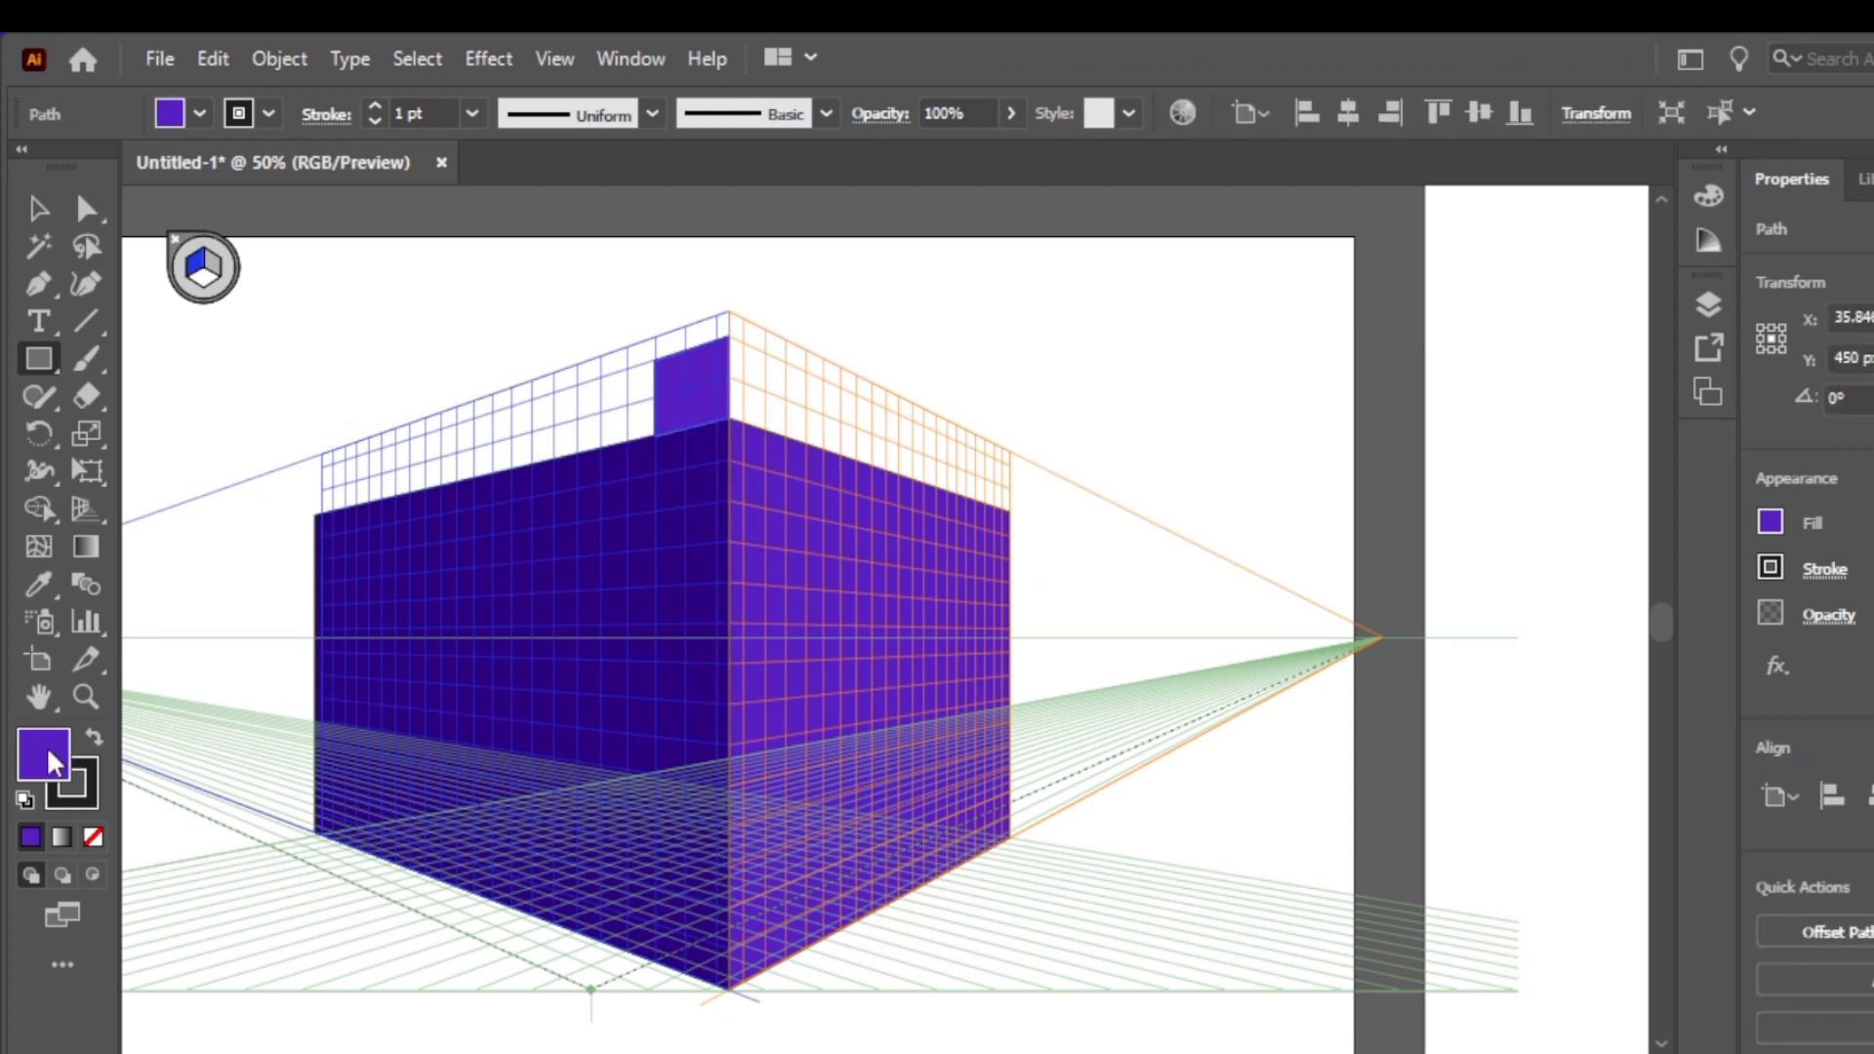
pyautogui.click(29, 582)
pyautogui.click(531, 565)
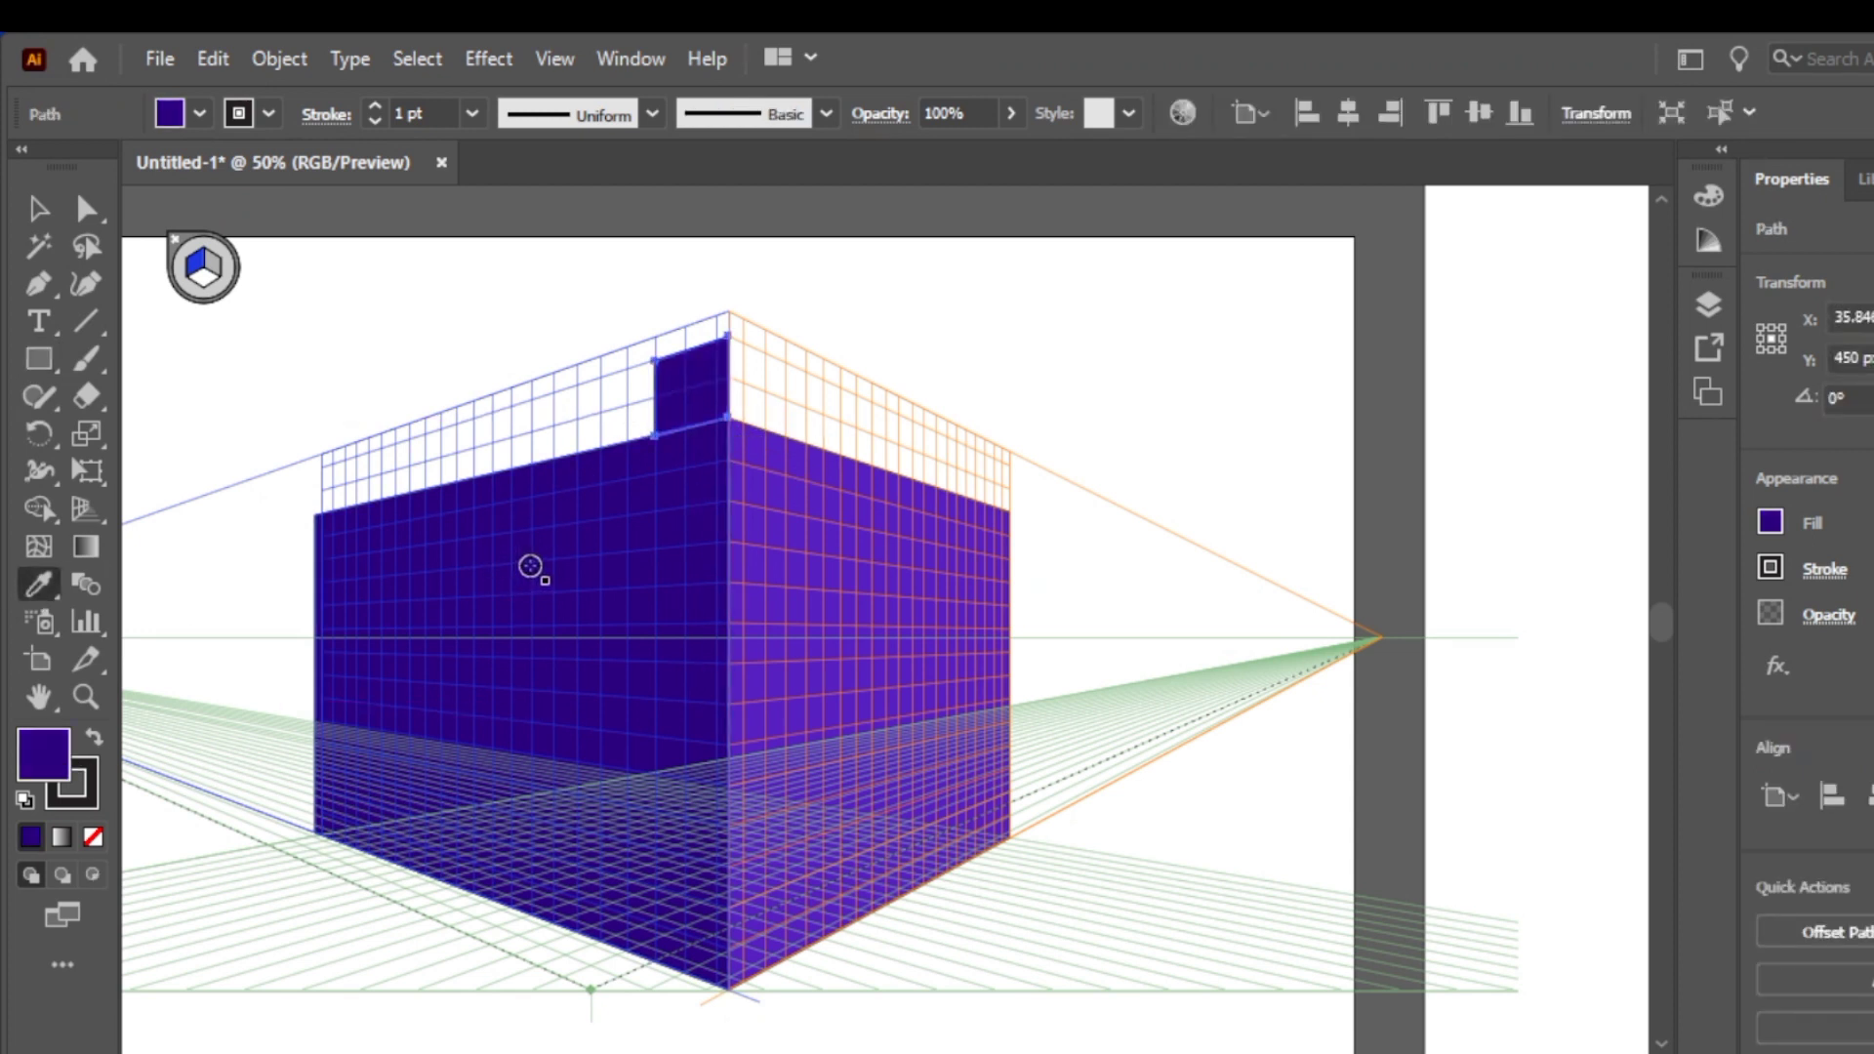
# Try copying the block along the left wall's upper edge with the plain Selection tool, and undo the copies
pyautogui.click(35, 207)
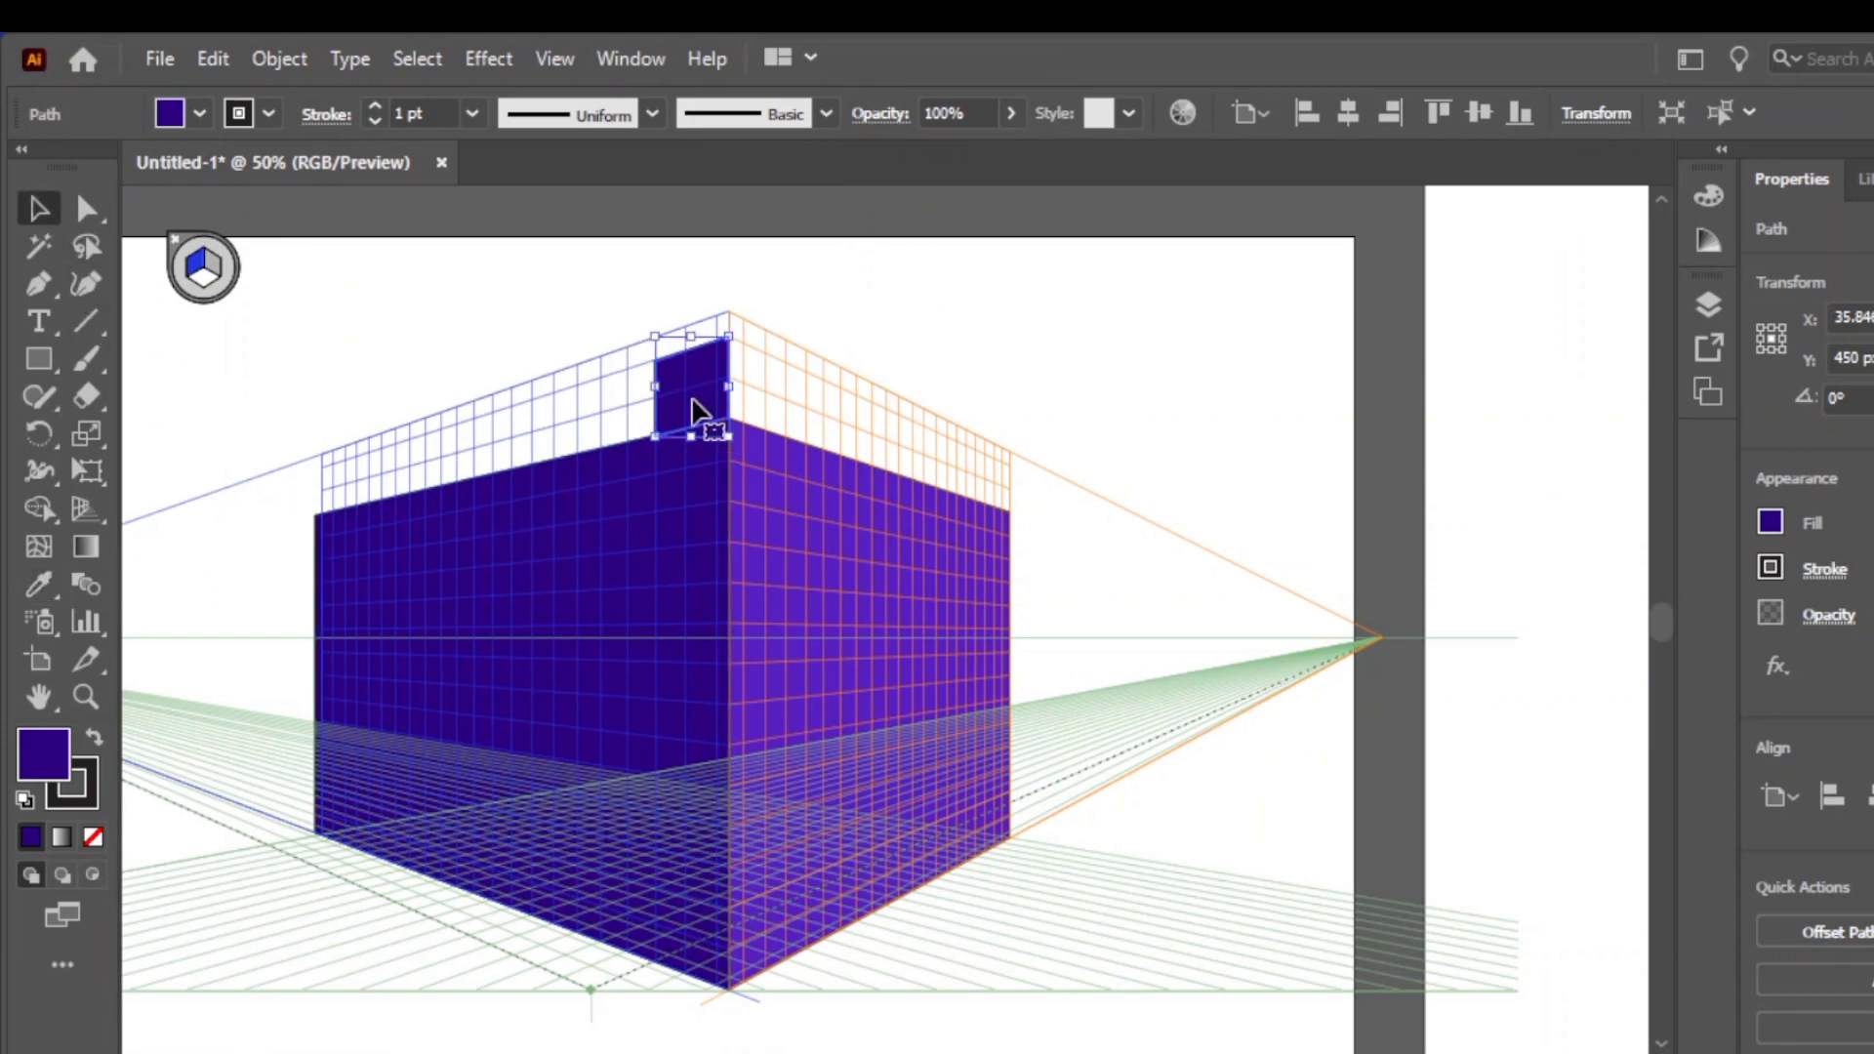
pyautogui.moveTo(696, 410); pyautogui.dragTo(491, 478)
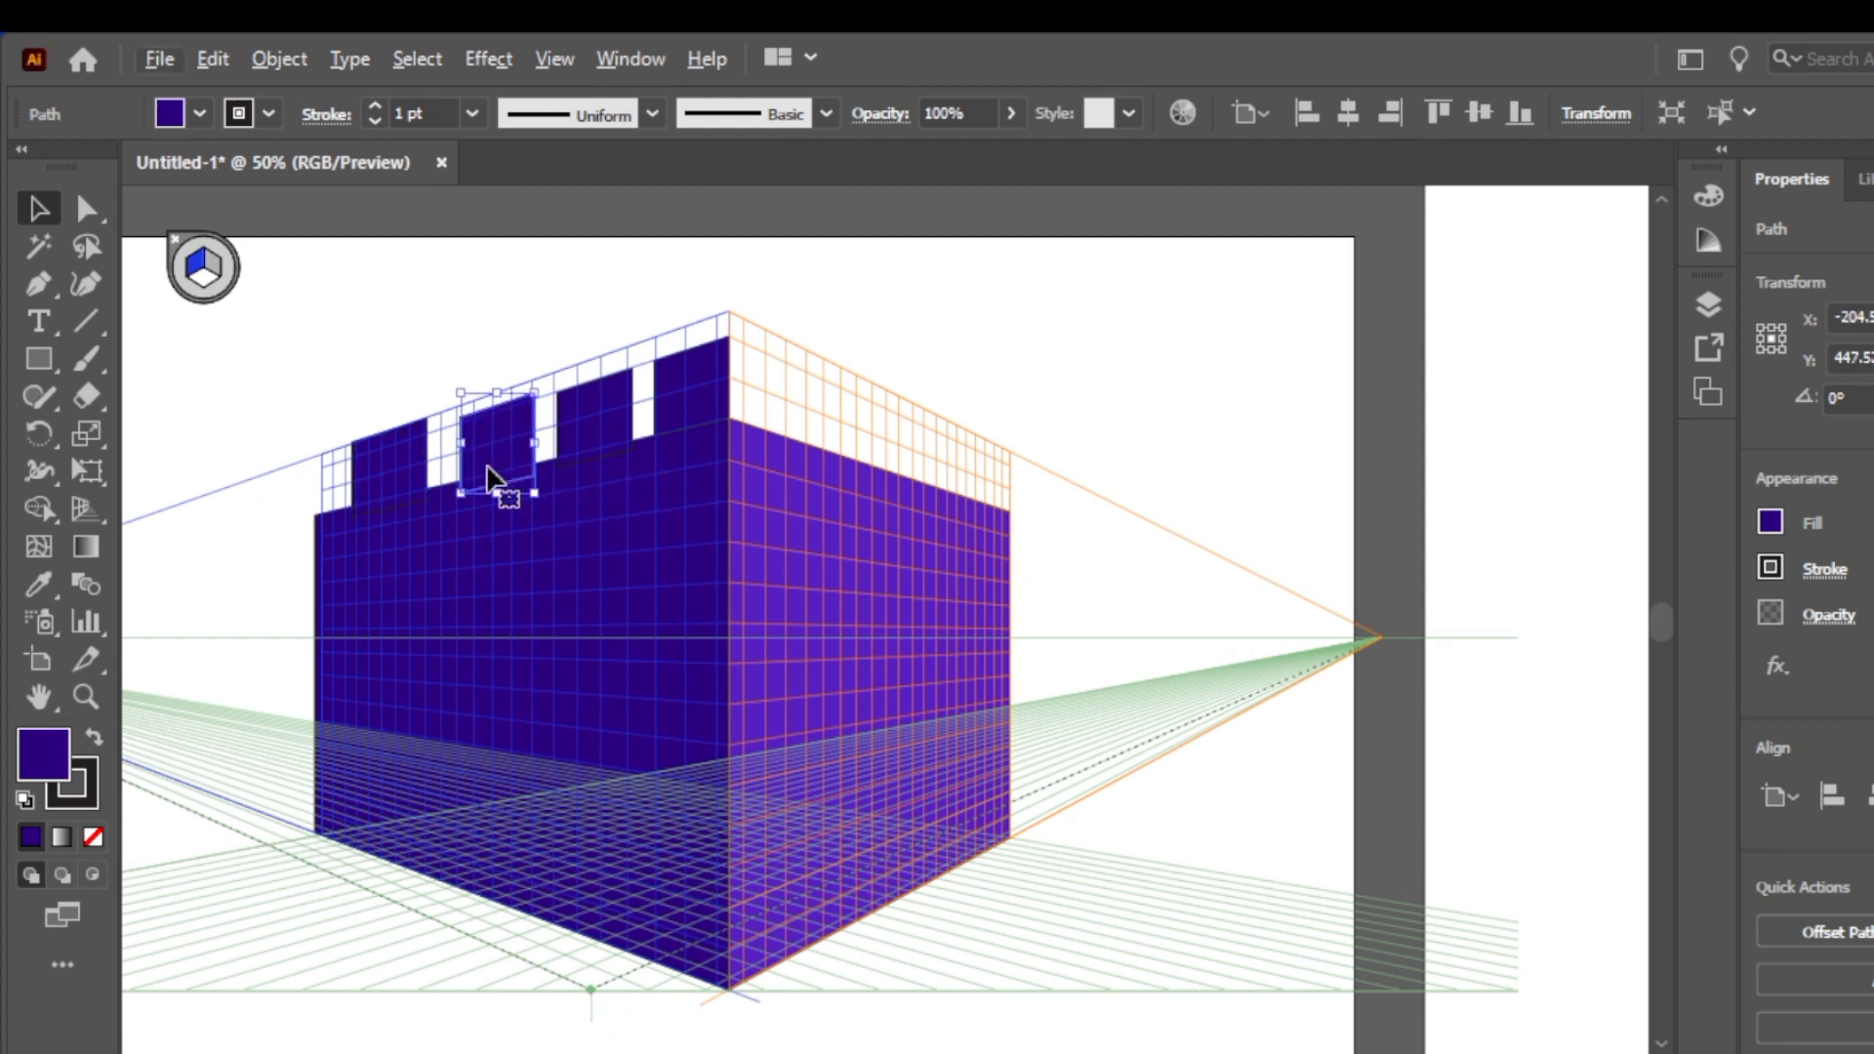
pyautogui.hotkey('ctrl', 'z')
pyautogui.hotkey('ctrl', 'z')
pyautogui.hotkey('ctrl', 'z')
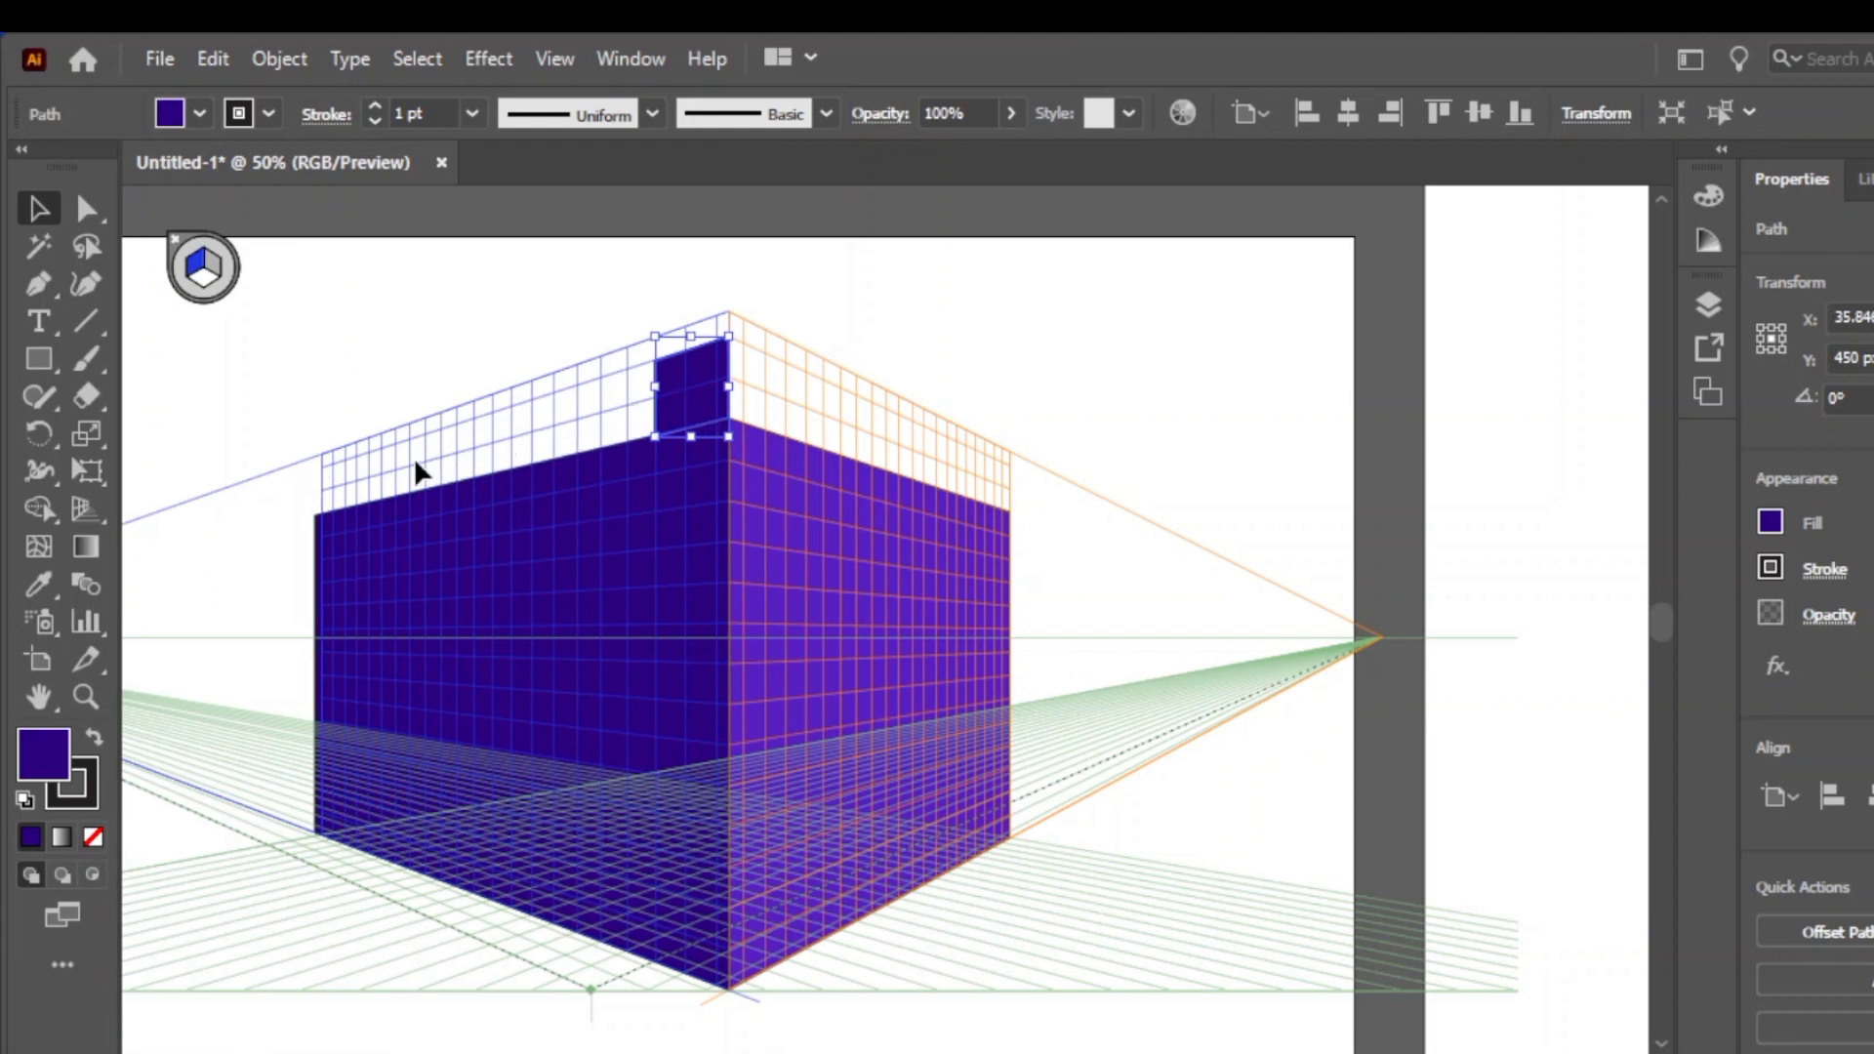
# Copy the block in perspective along the left wall's upper edge with the Perspective Selection tool, repeating it for five evenly spaced copies
pyautogui.click(71, 508)
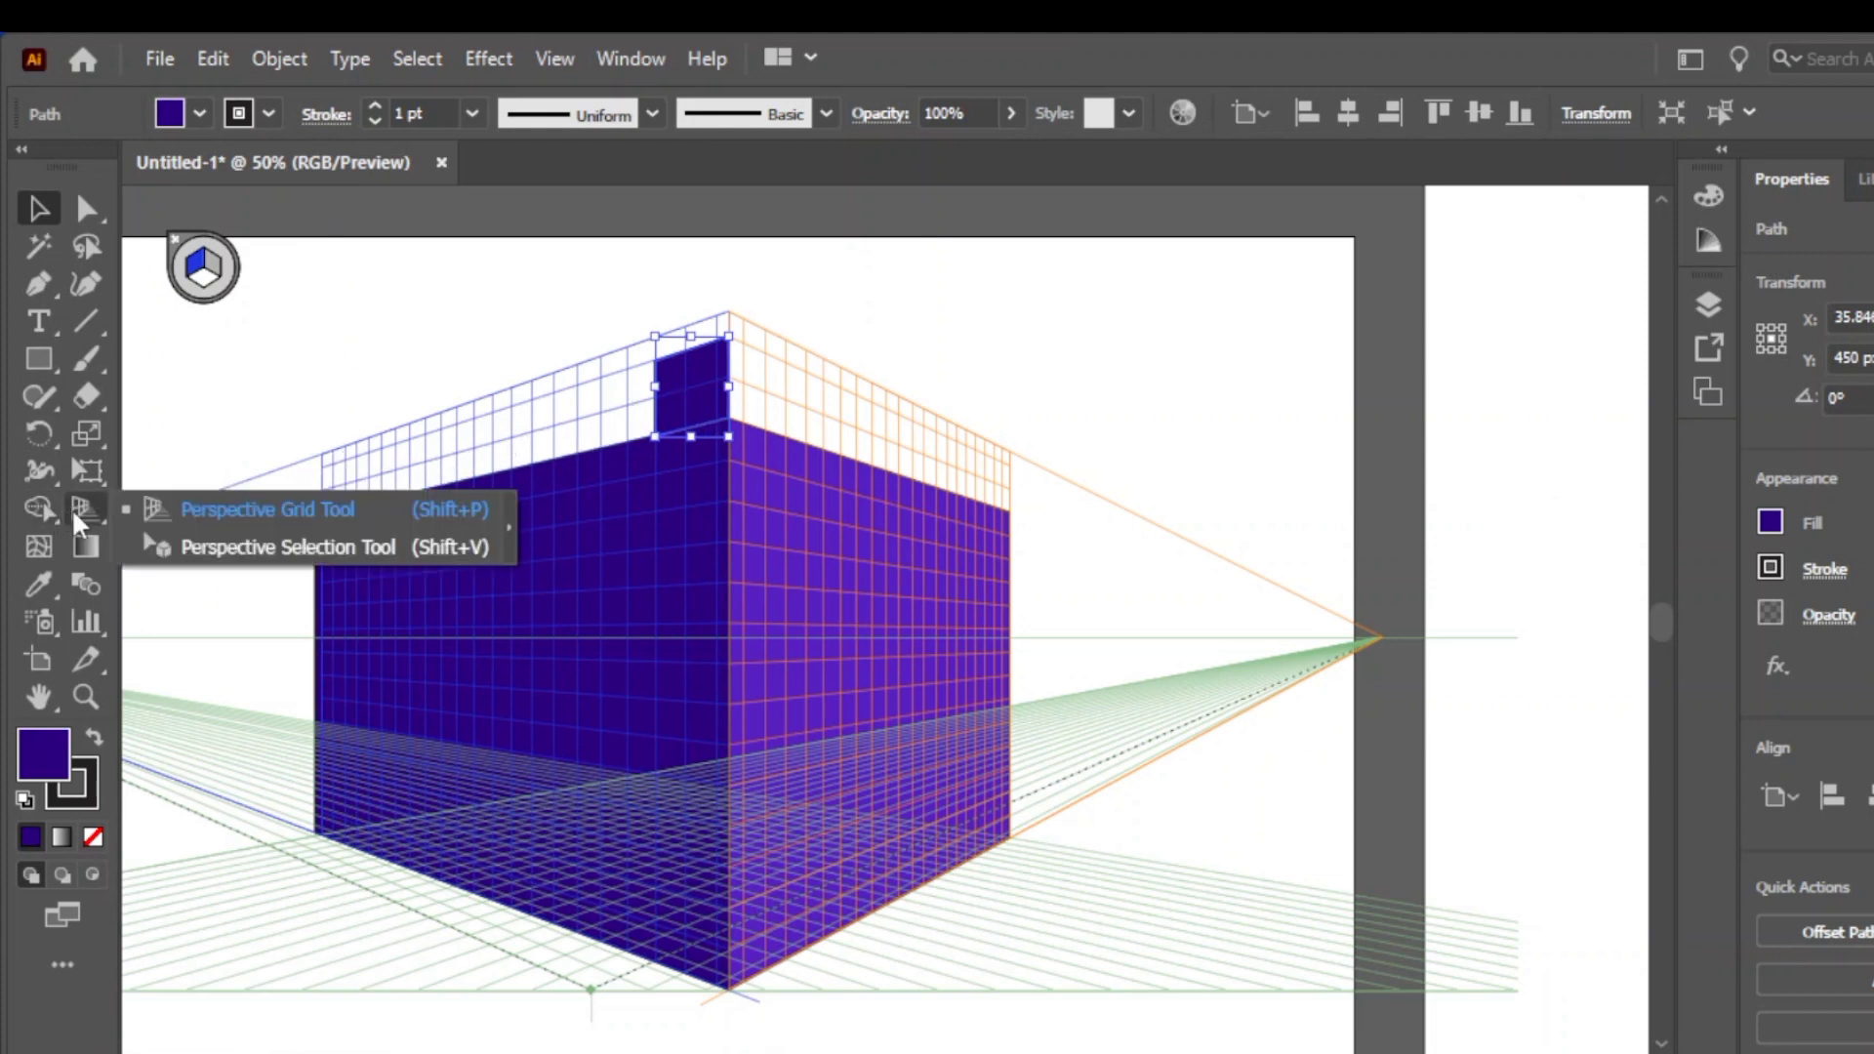
pyautogui.click(274, 548)
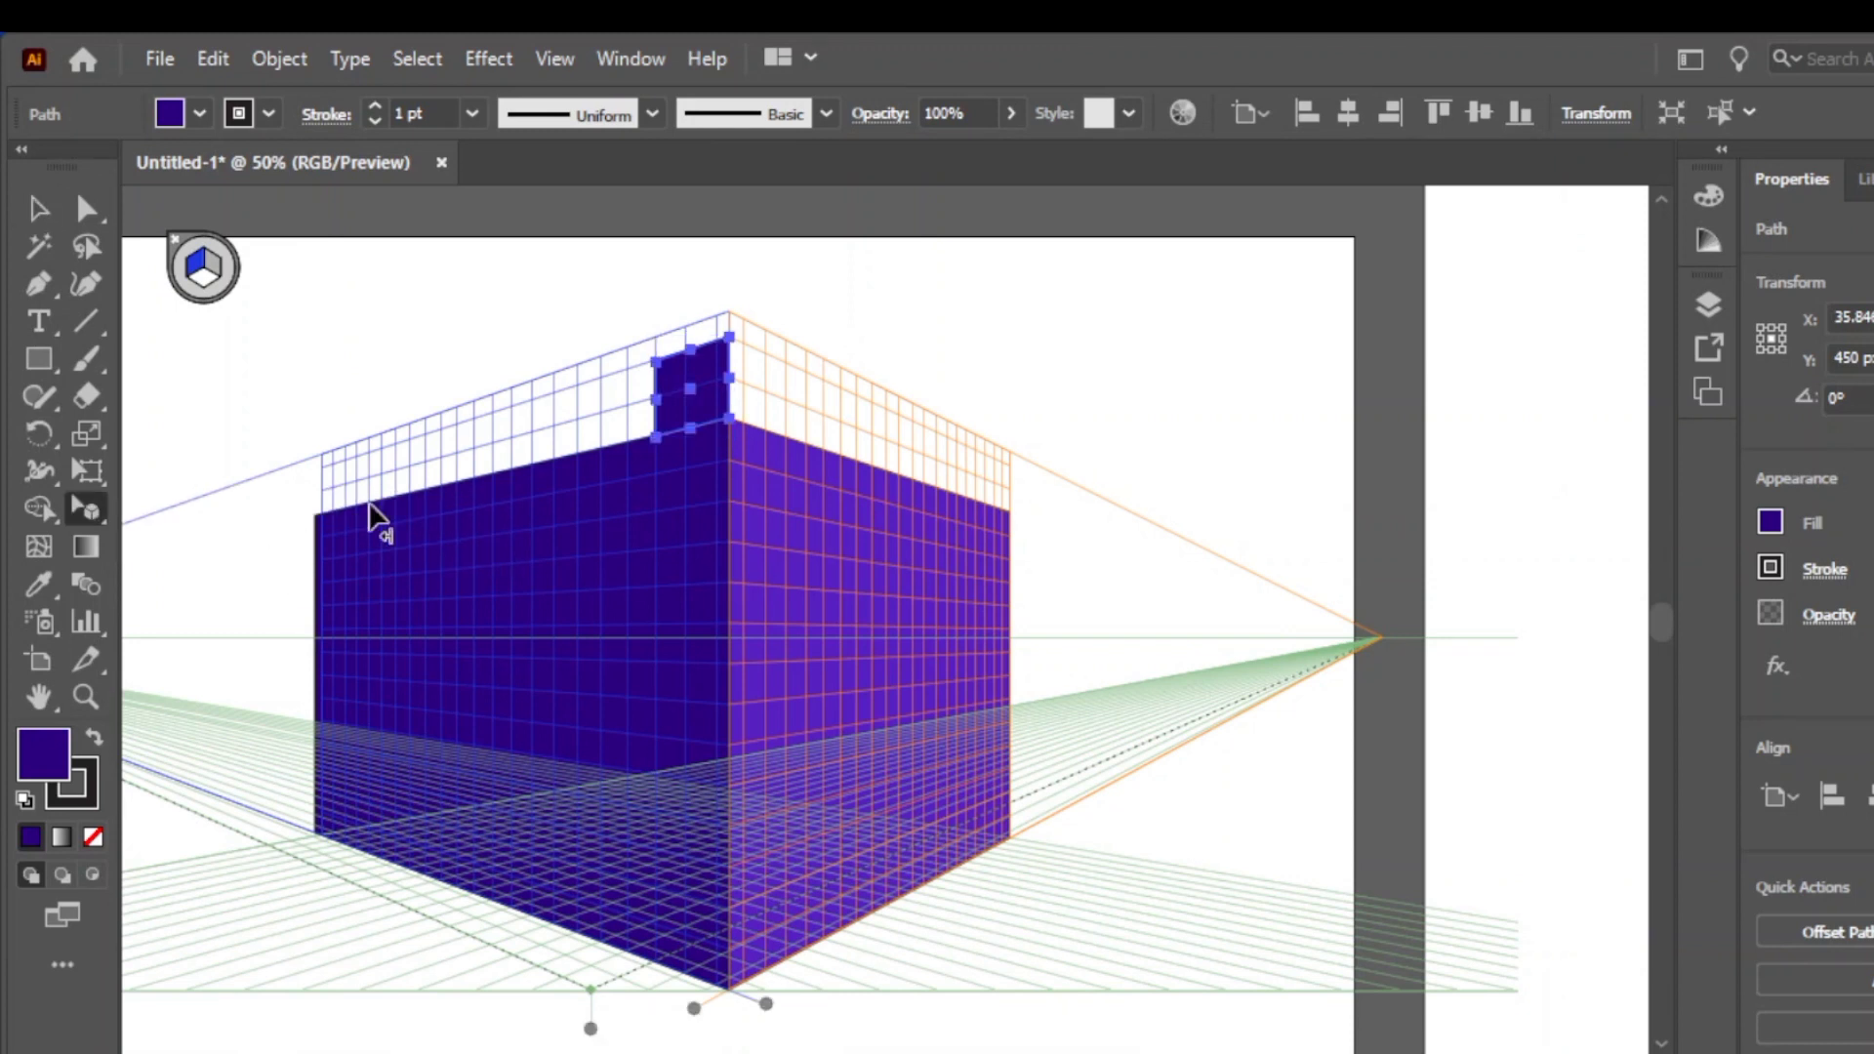
pyautogui.moveTo(716, 397); pyautogui.dragTo(595, 427)
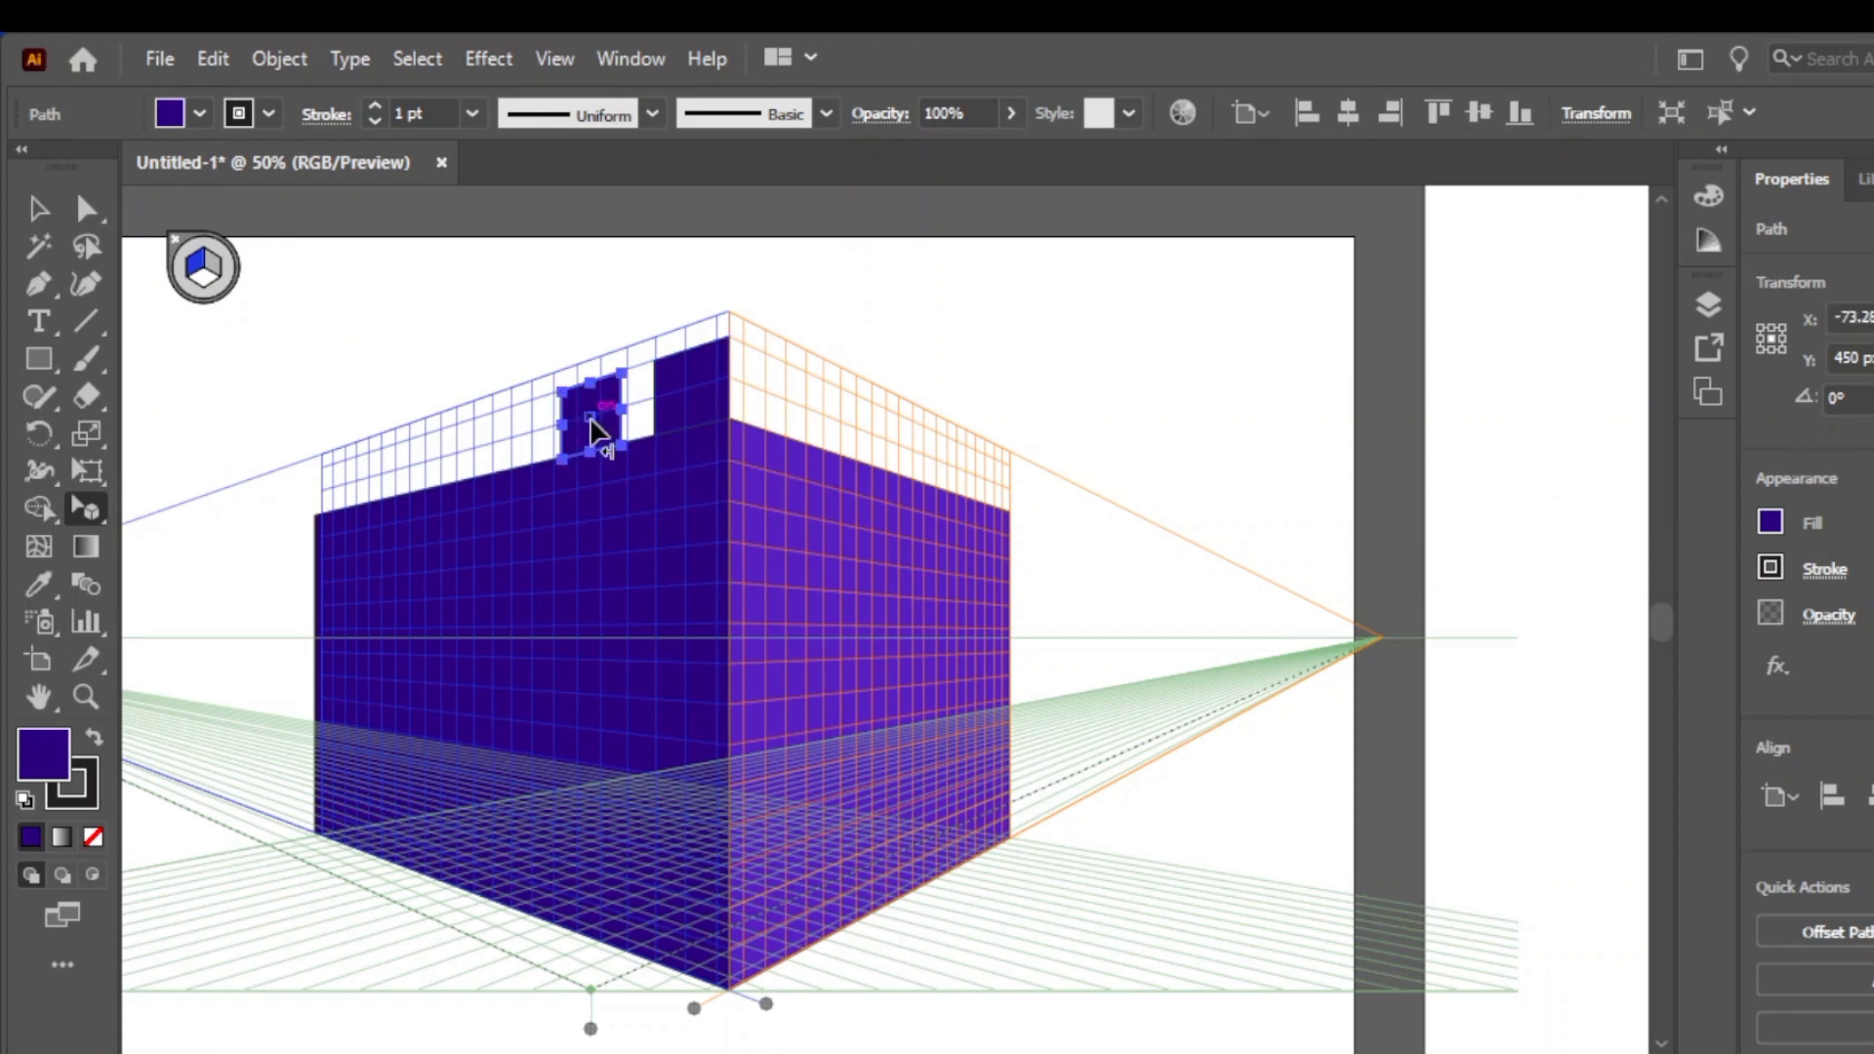
pyautogui.hotkey('ctrl', 'd')
pyautogui.hotkey('ctrl', 'd')
pyautogui.hotkey('ctrl', 'd')
pyautogui.hotkey('ctrl', 'd')
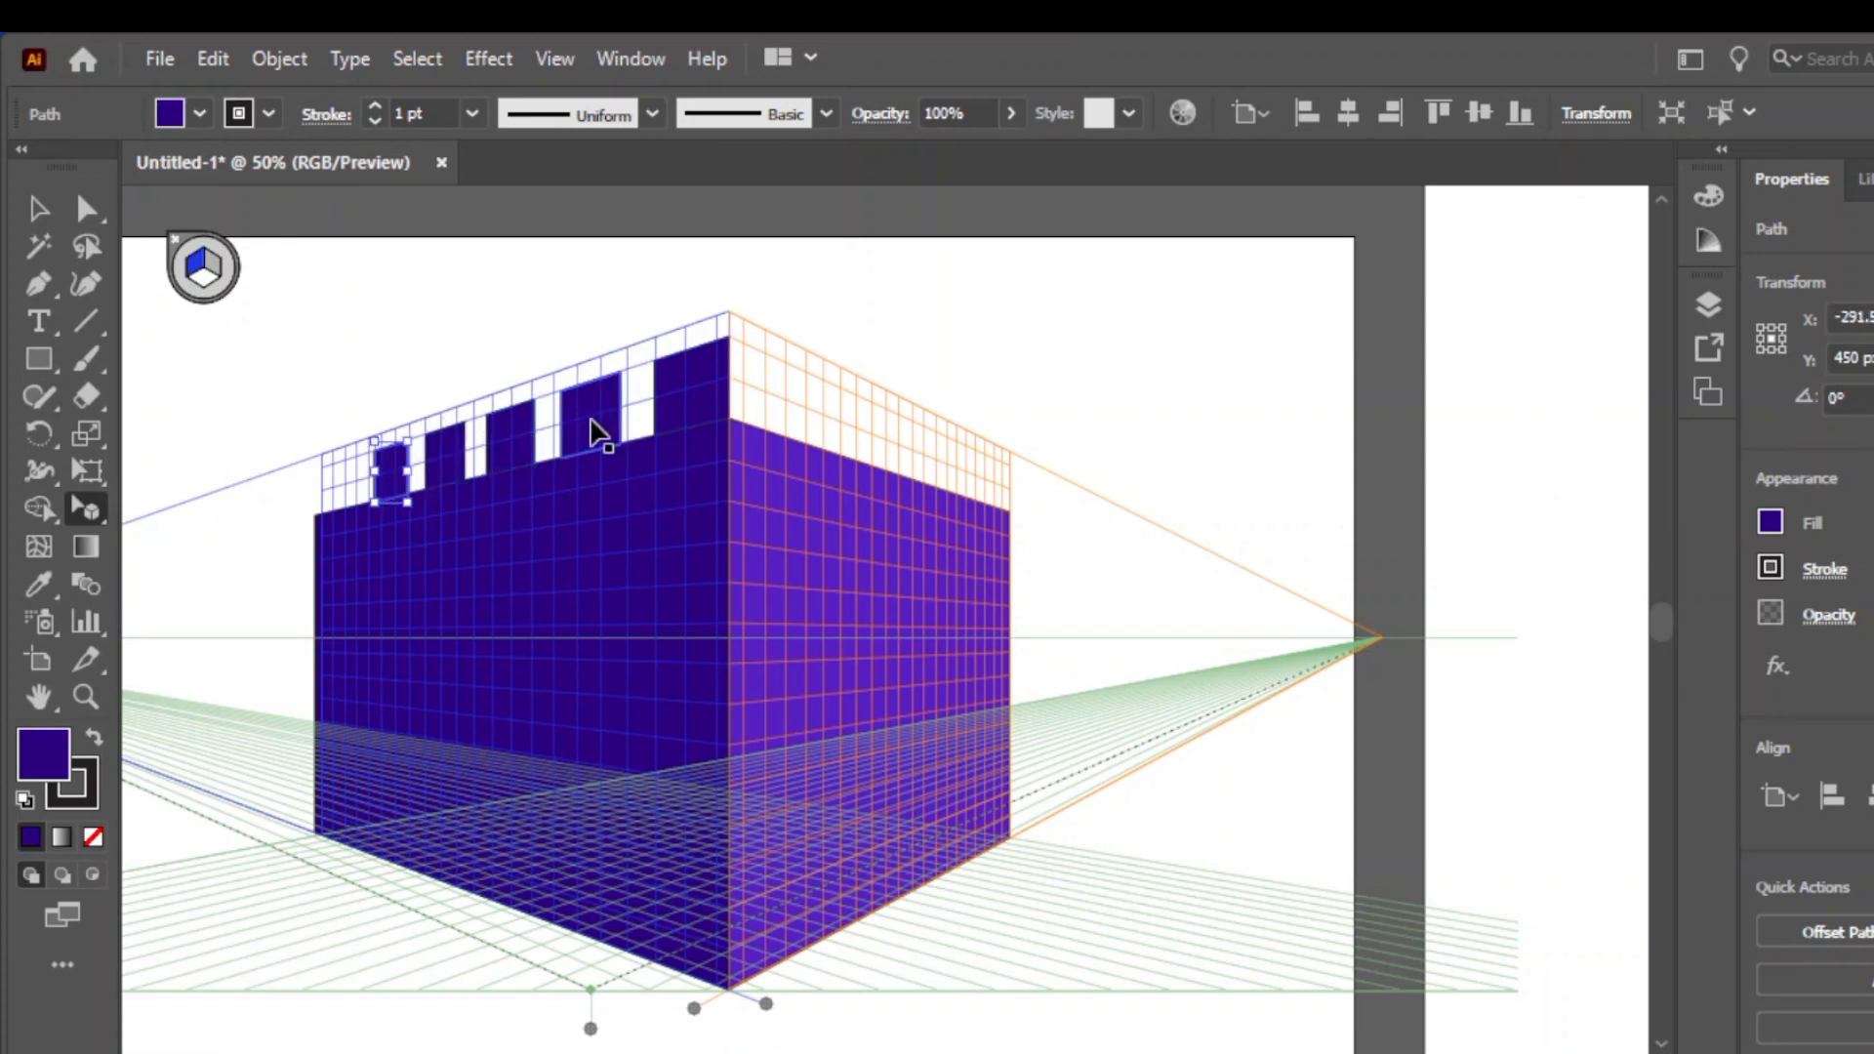
pyautogui.hotkey('ctrl', 'd')
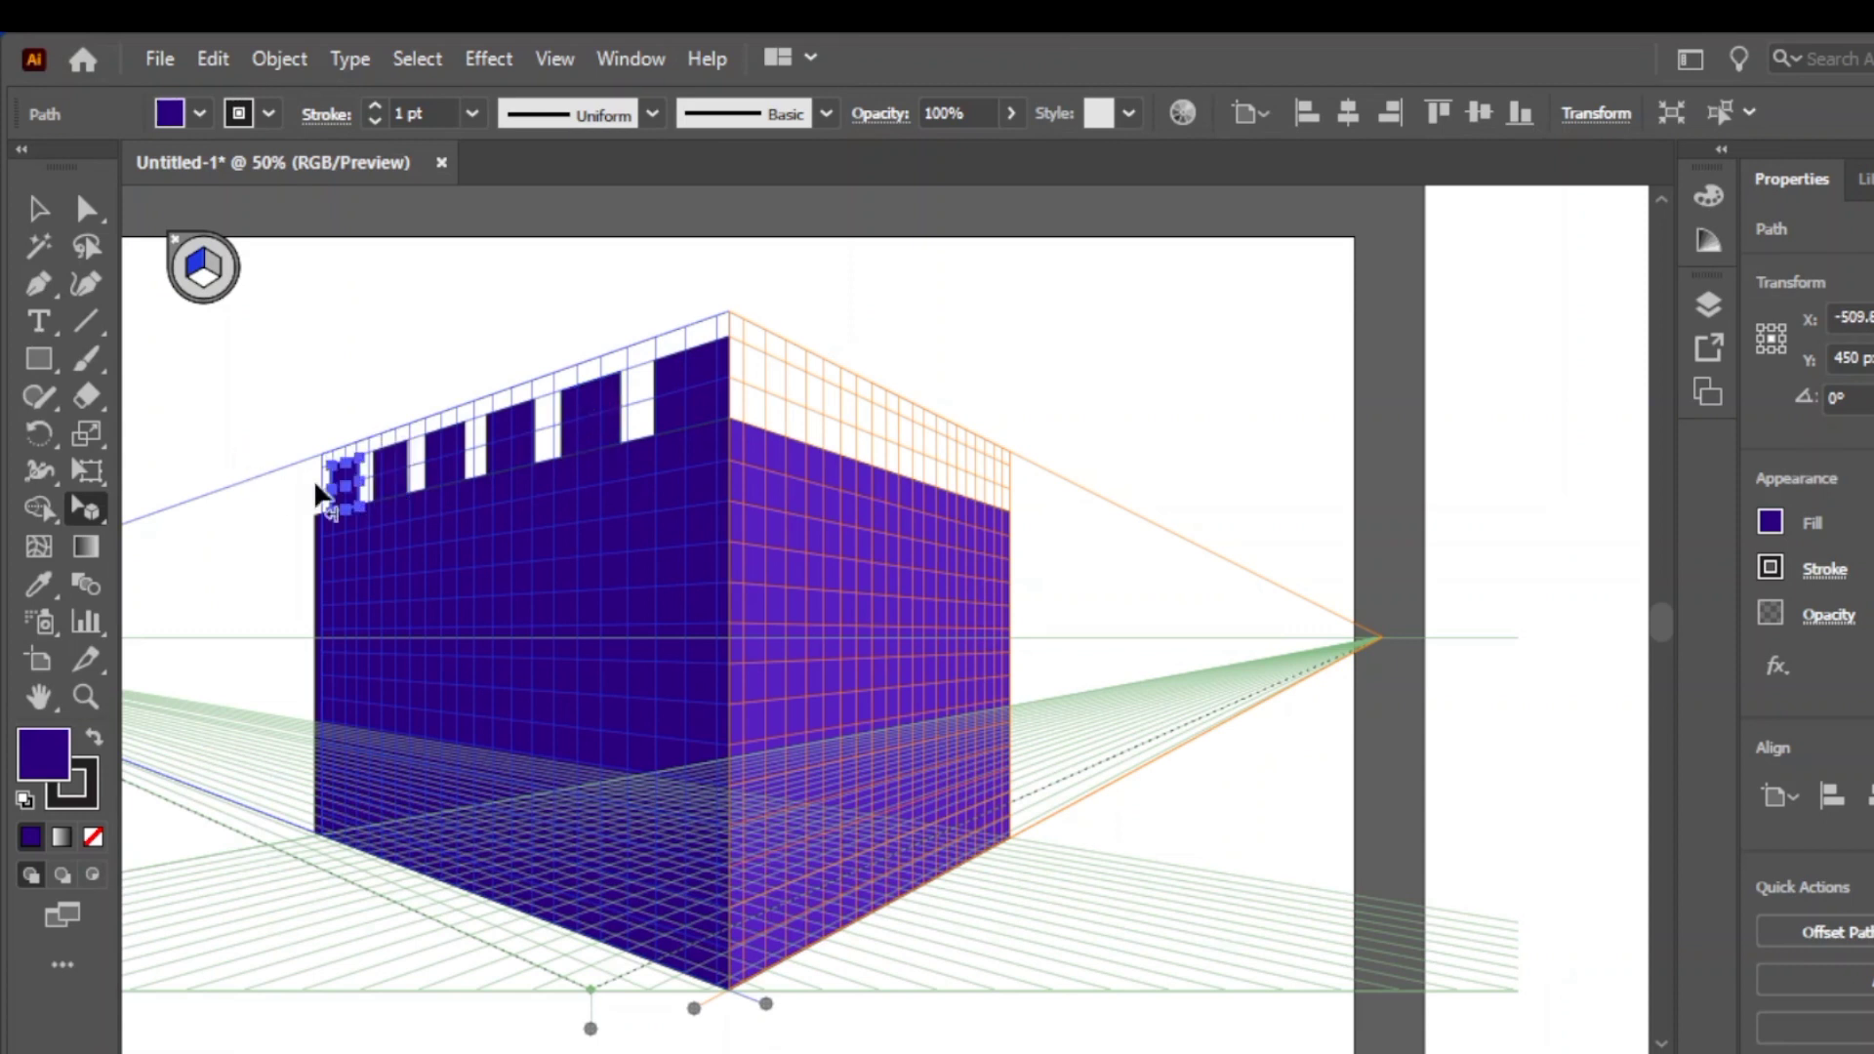
# Widen the farthest block outward to the grid's left edge and clear the selection
pyautogui.click(39, 208)
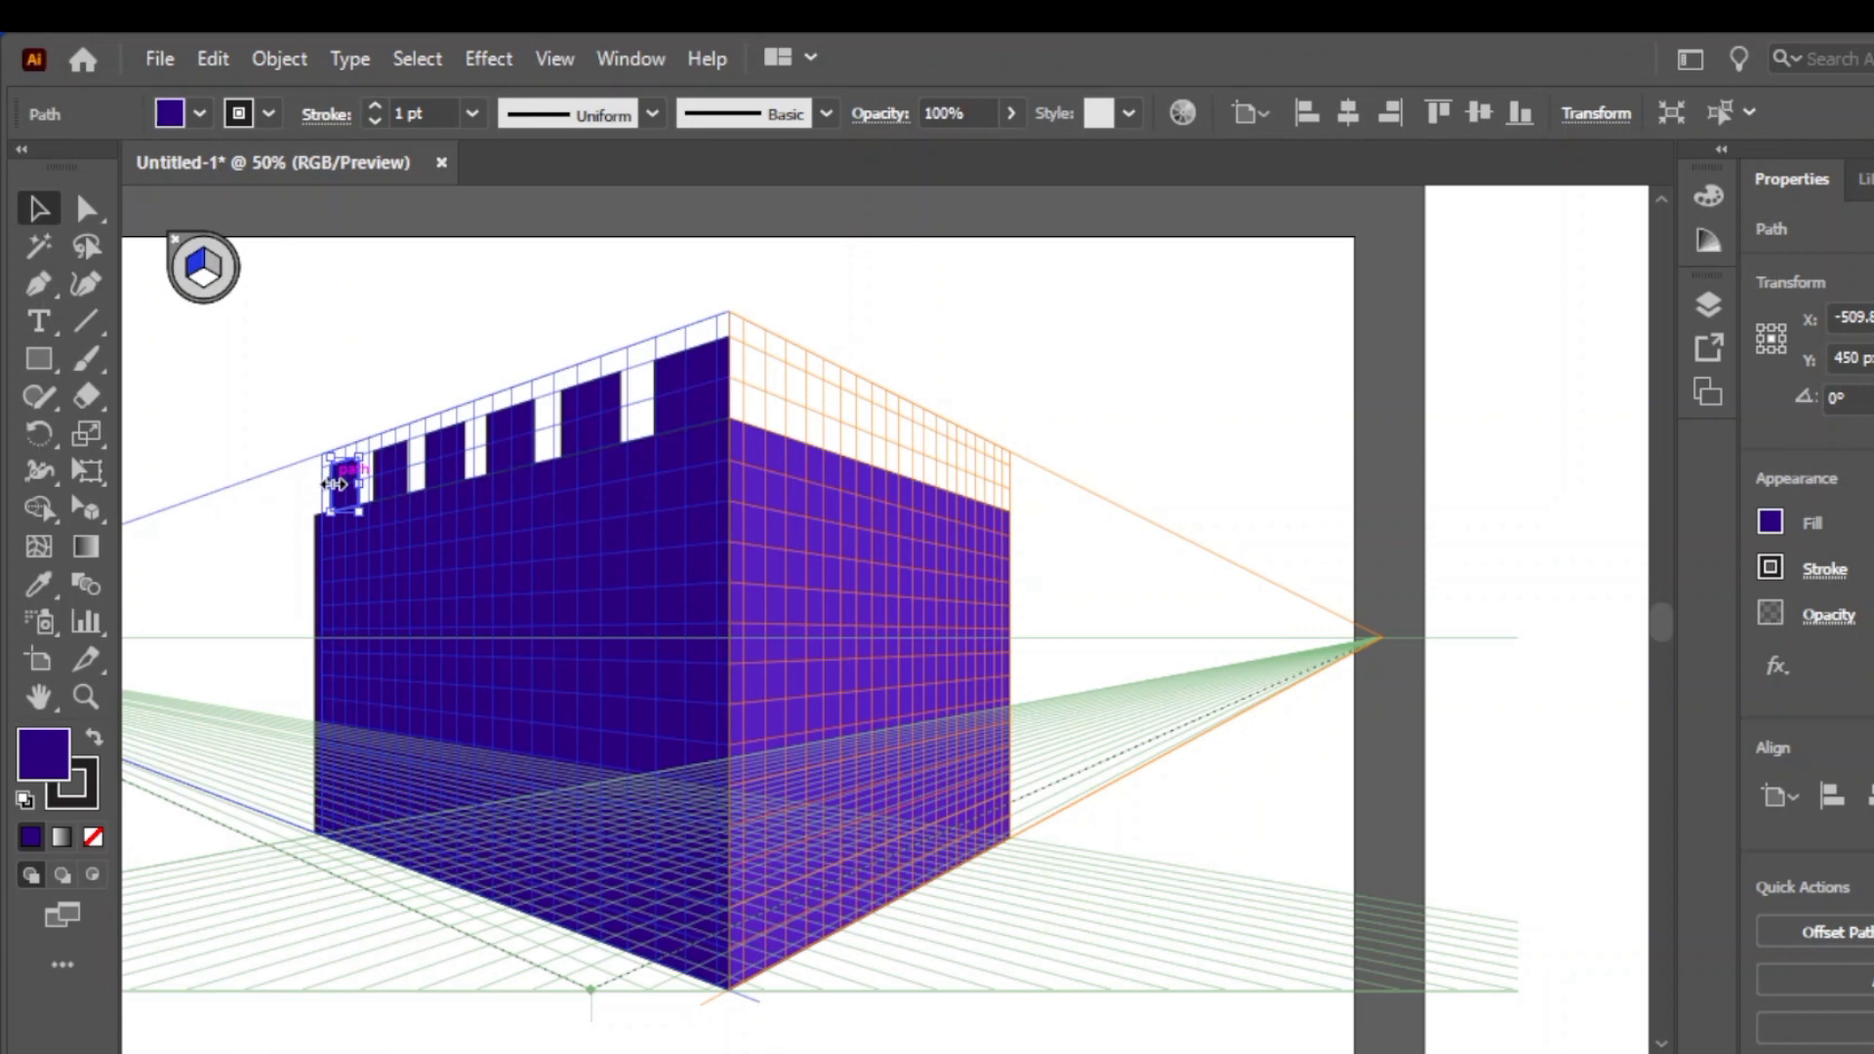
pyautogui.moveTo(334, 484); pyautogui.dragTo(330, 486)
pyautogui.click(242, 400)
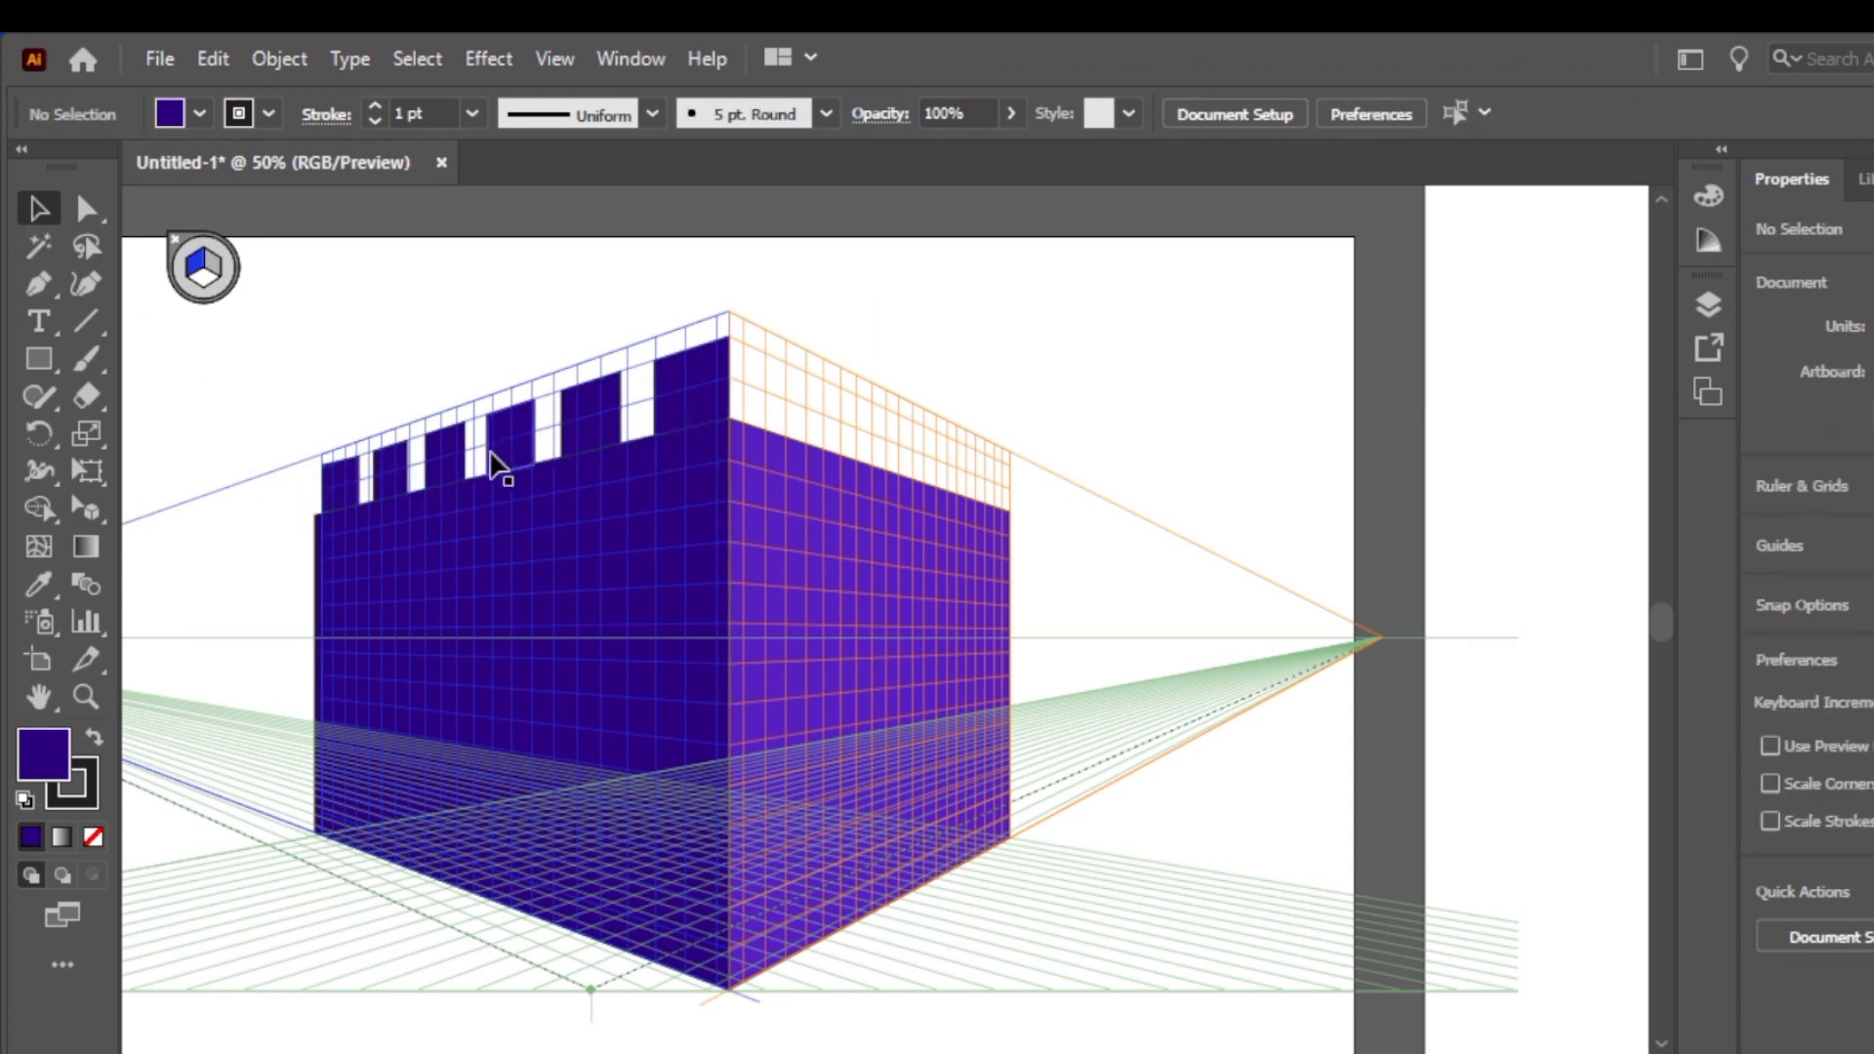
# Draw a battlement block on the right plane above the shared corner, using the right wall's lighter violet fill
pyautogui.click(781, 512)
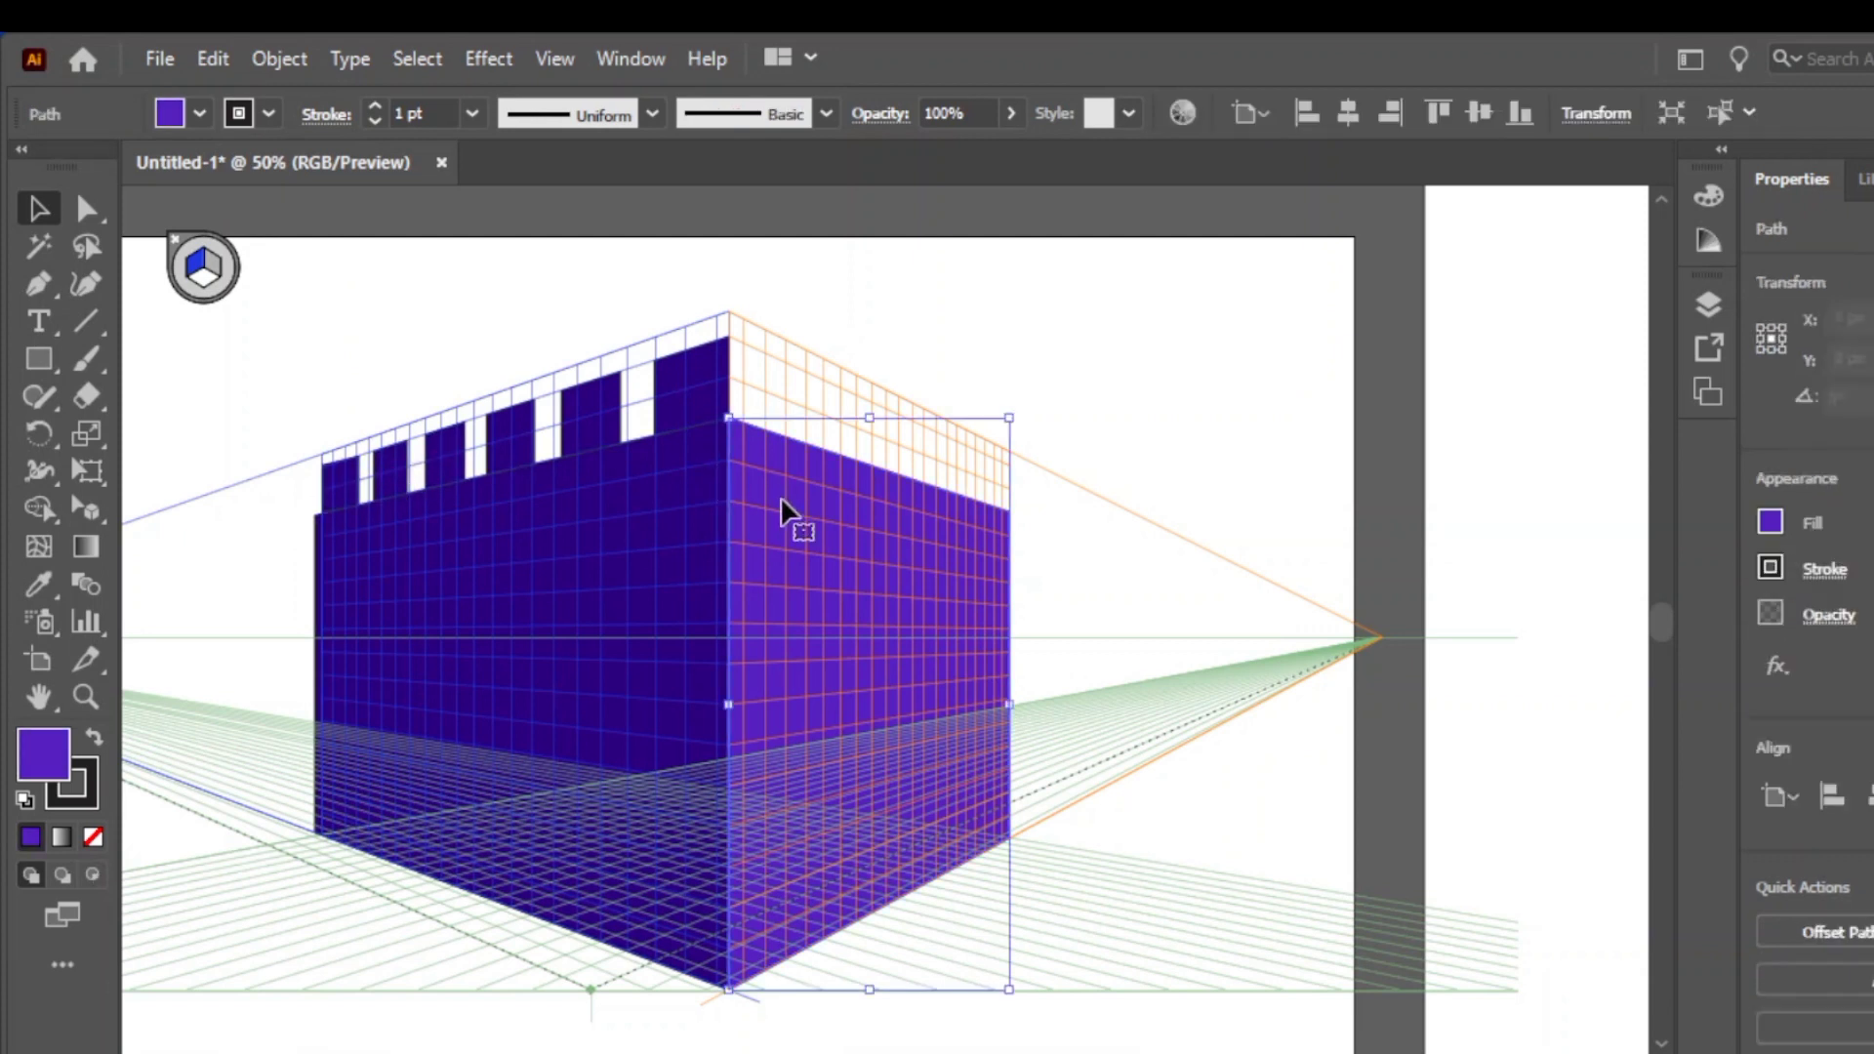
pyautogui.click(39, 358)
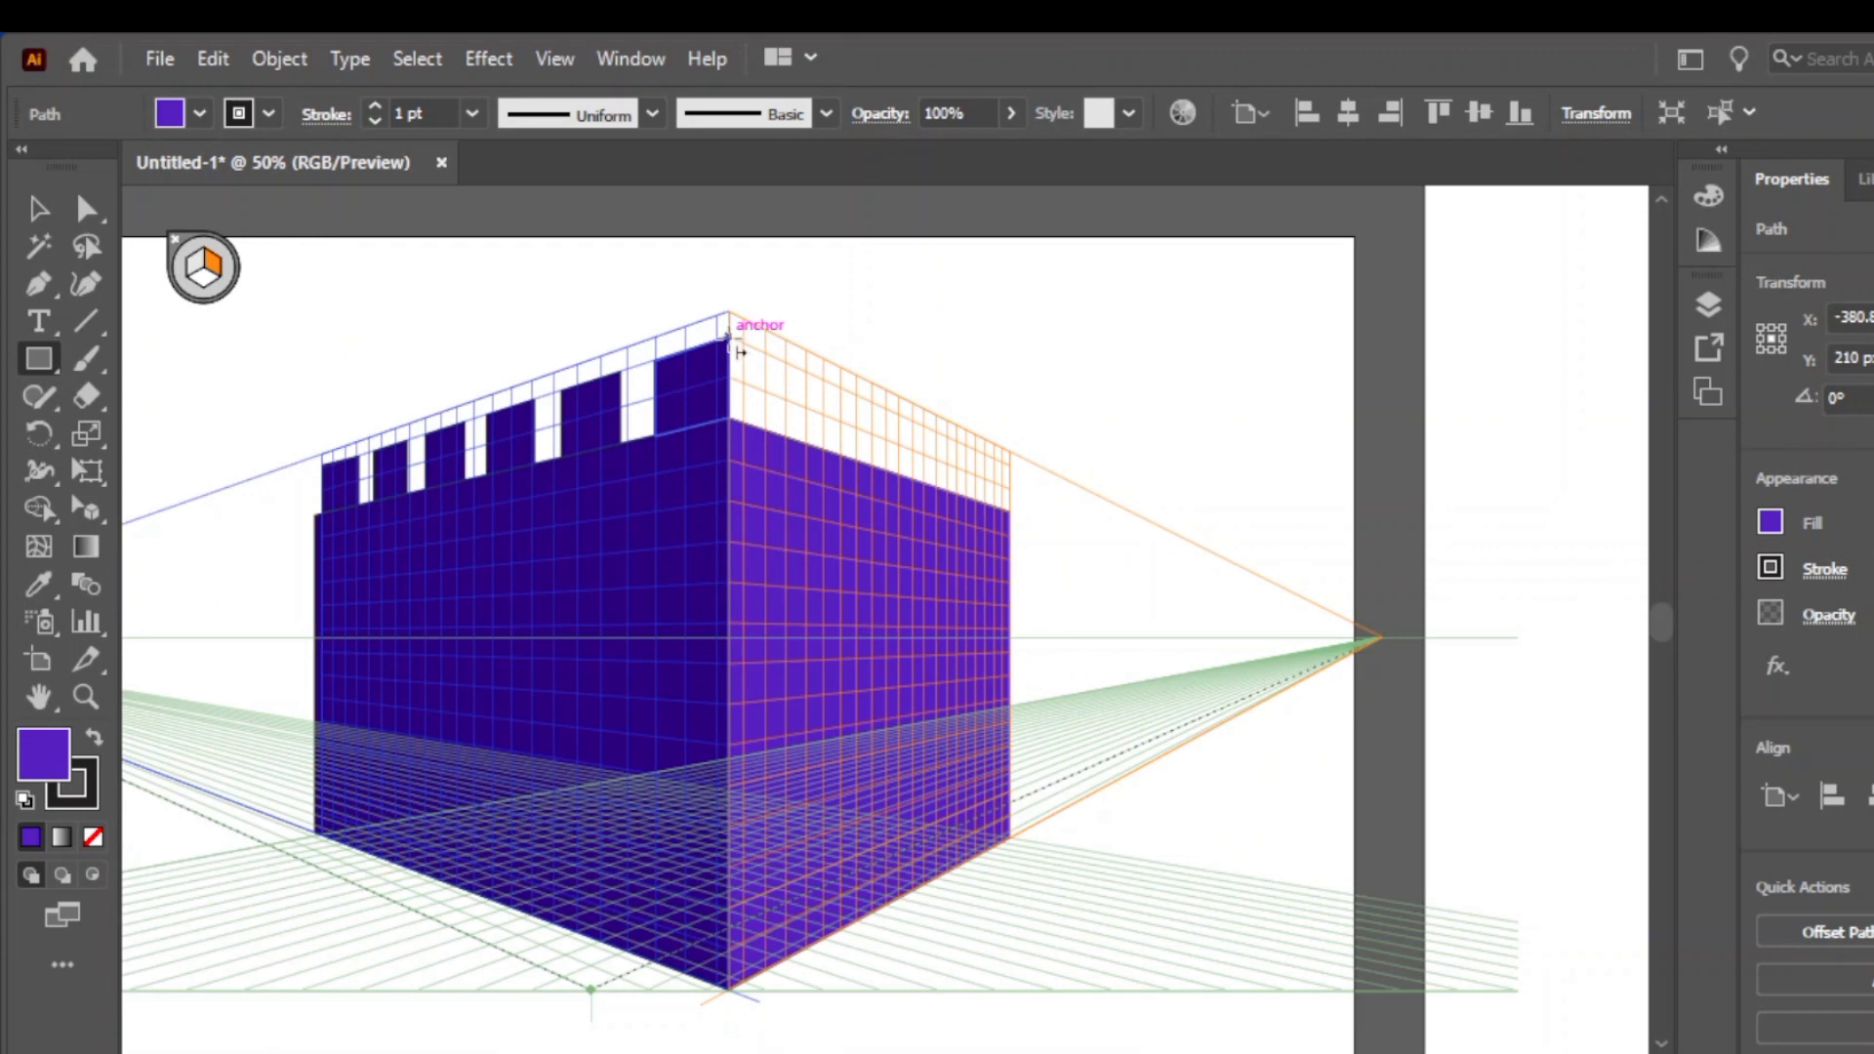
pyautogui.moveTo(743, 353); pyautogui.dragTo(794, 439)
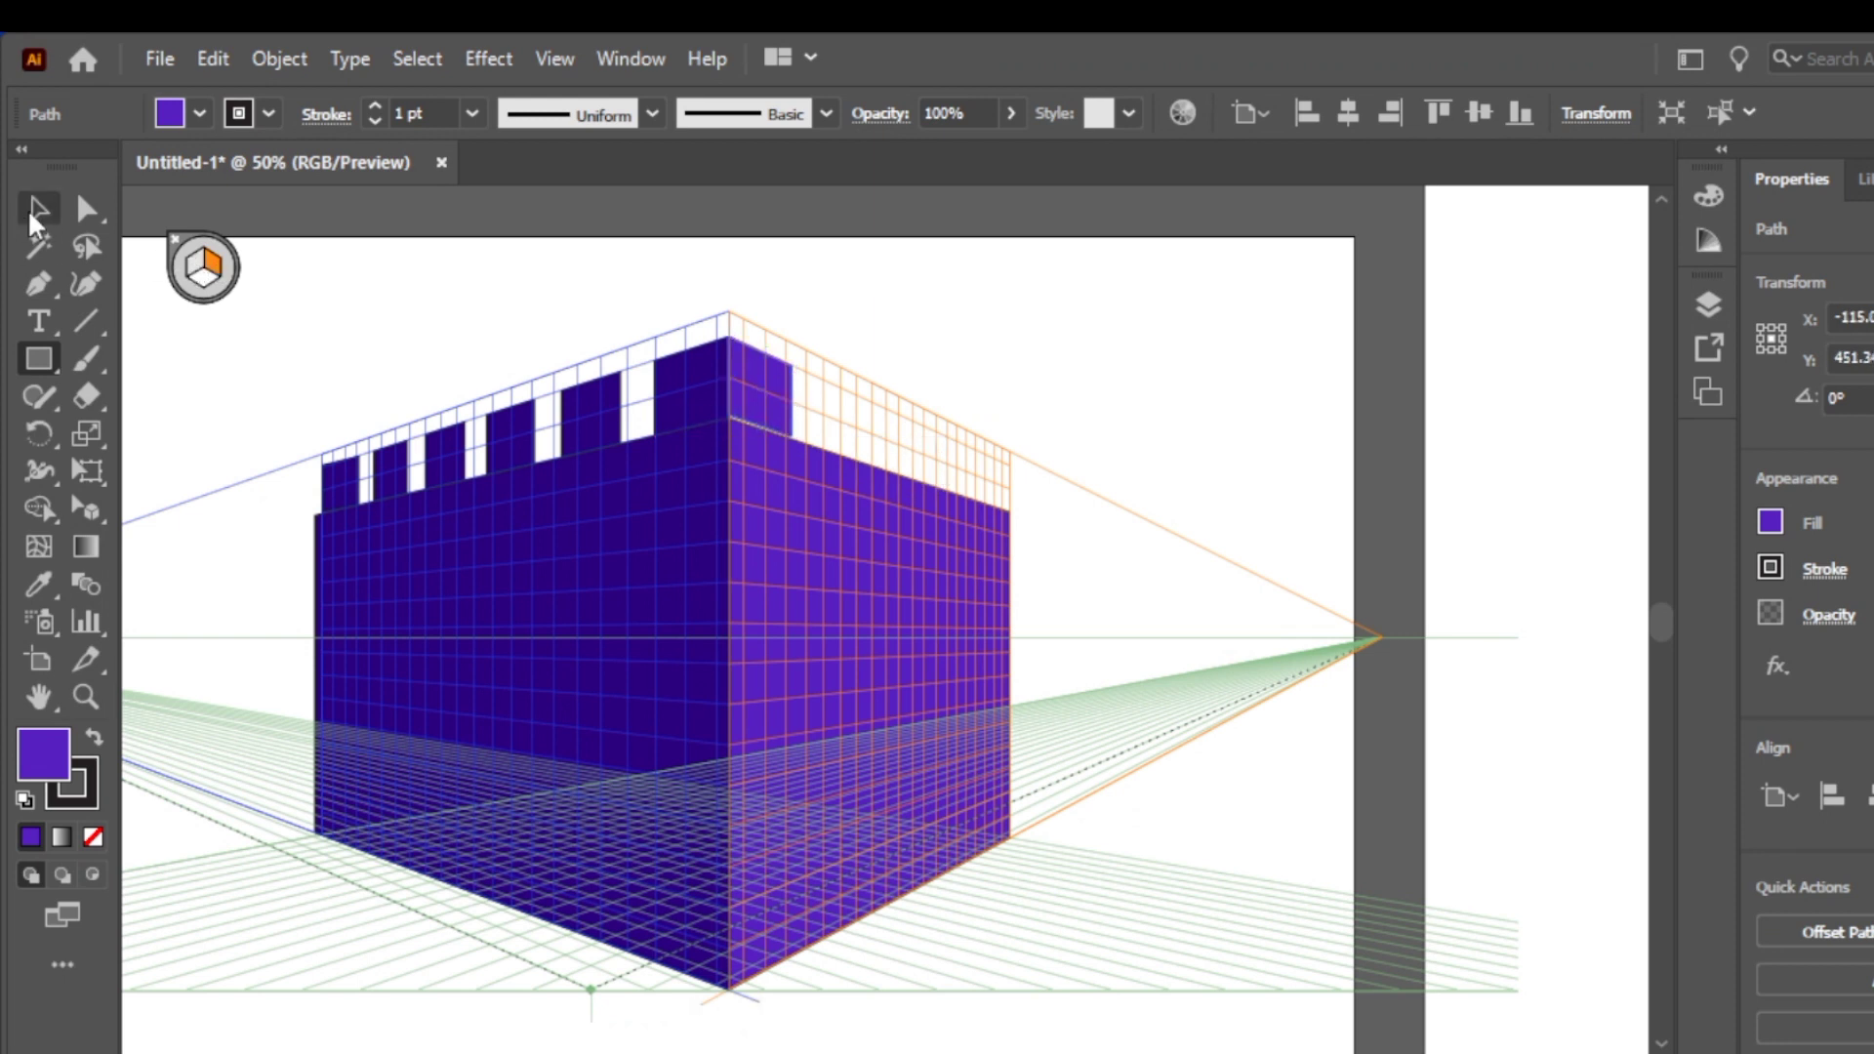
pyautogui.click(39, 208)
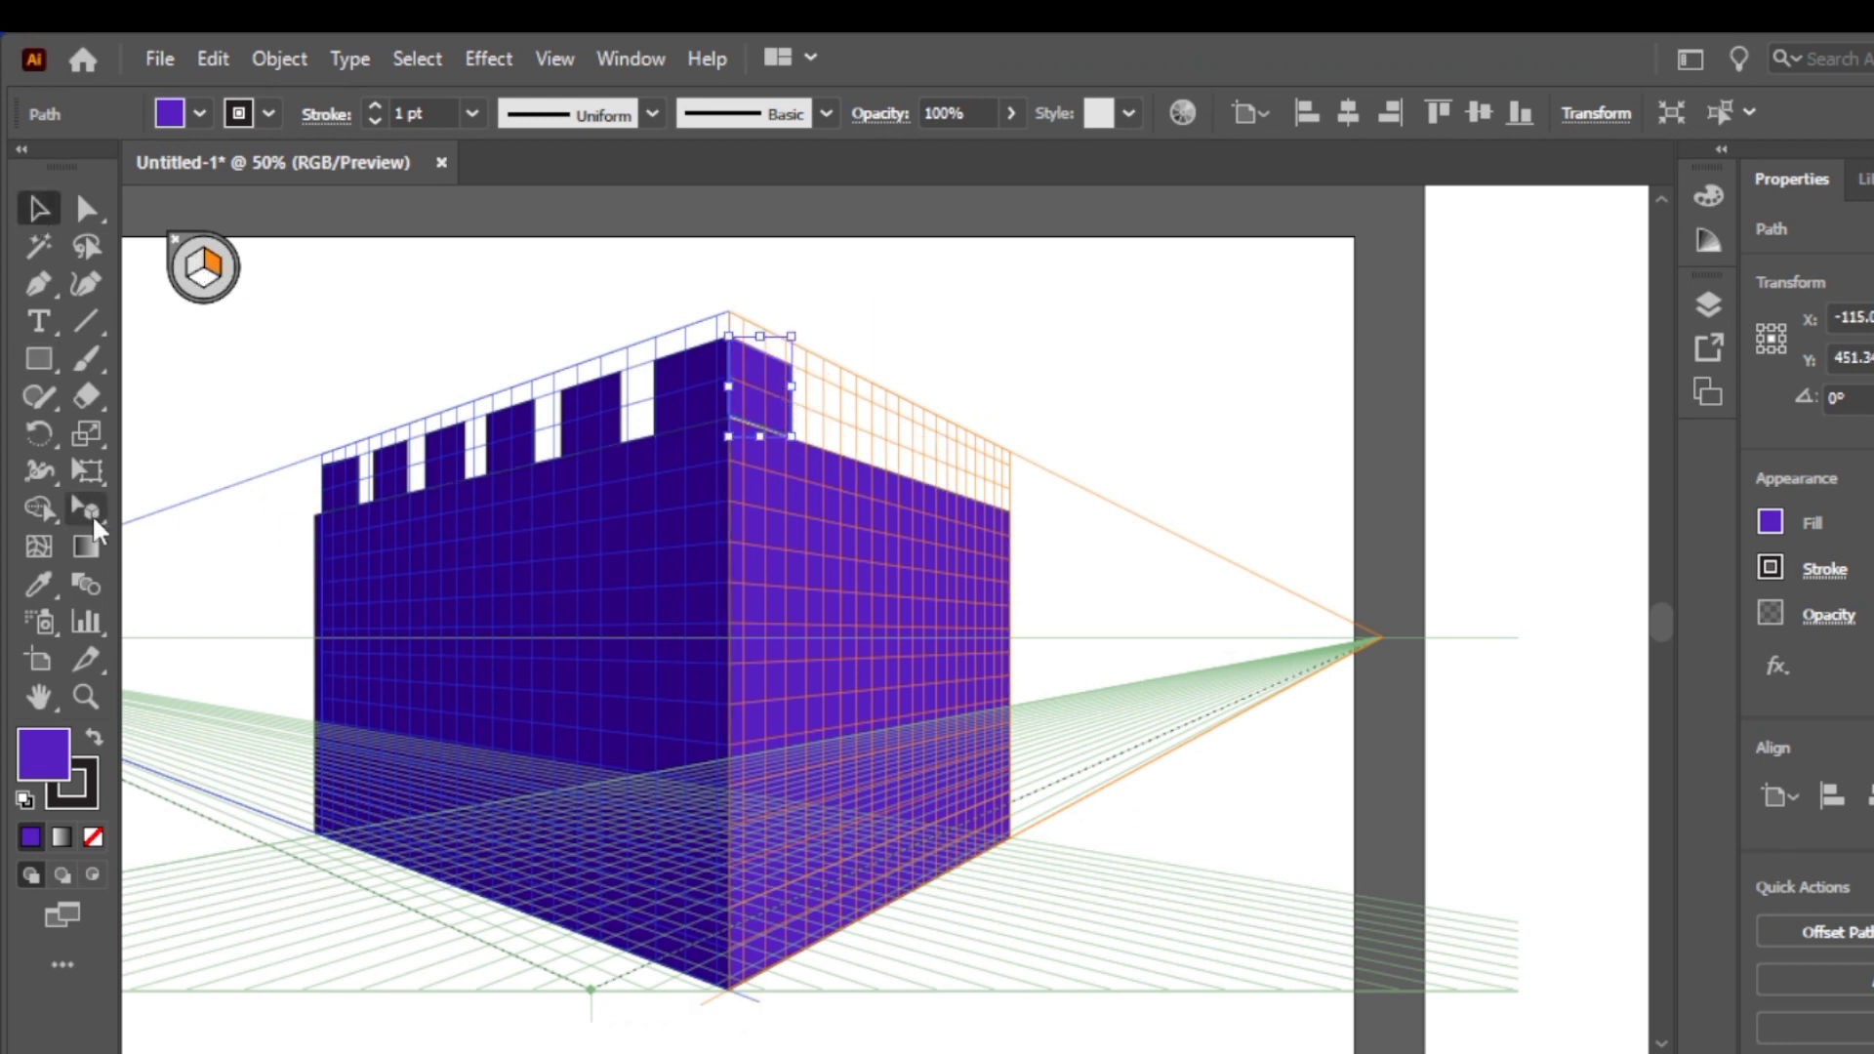
# Copy the right-plane block in perspective along the right wall's upper edge, repeating it for five evenly spaced blocks, and delete the overshooting copy
pyautogui.moveTo(92, 514); pyautogui.dragTo(205, 553)
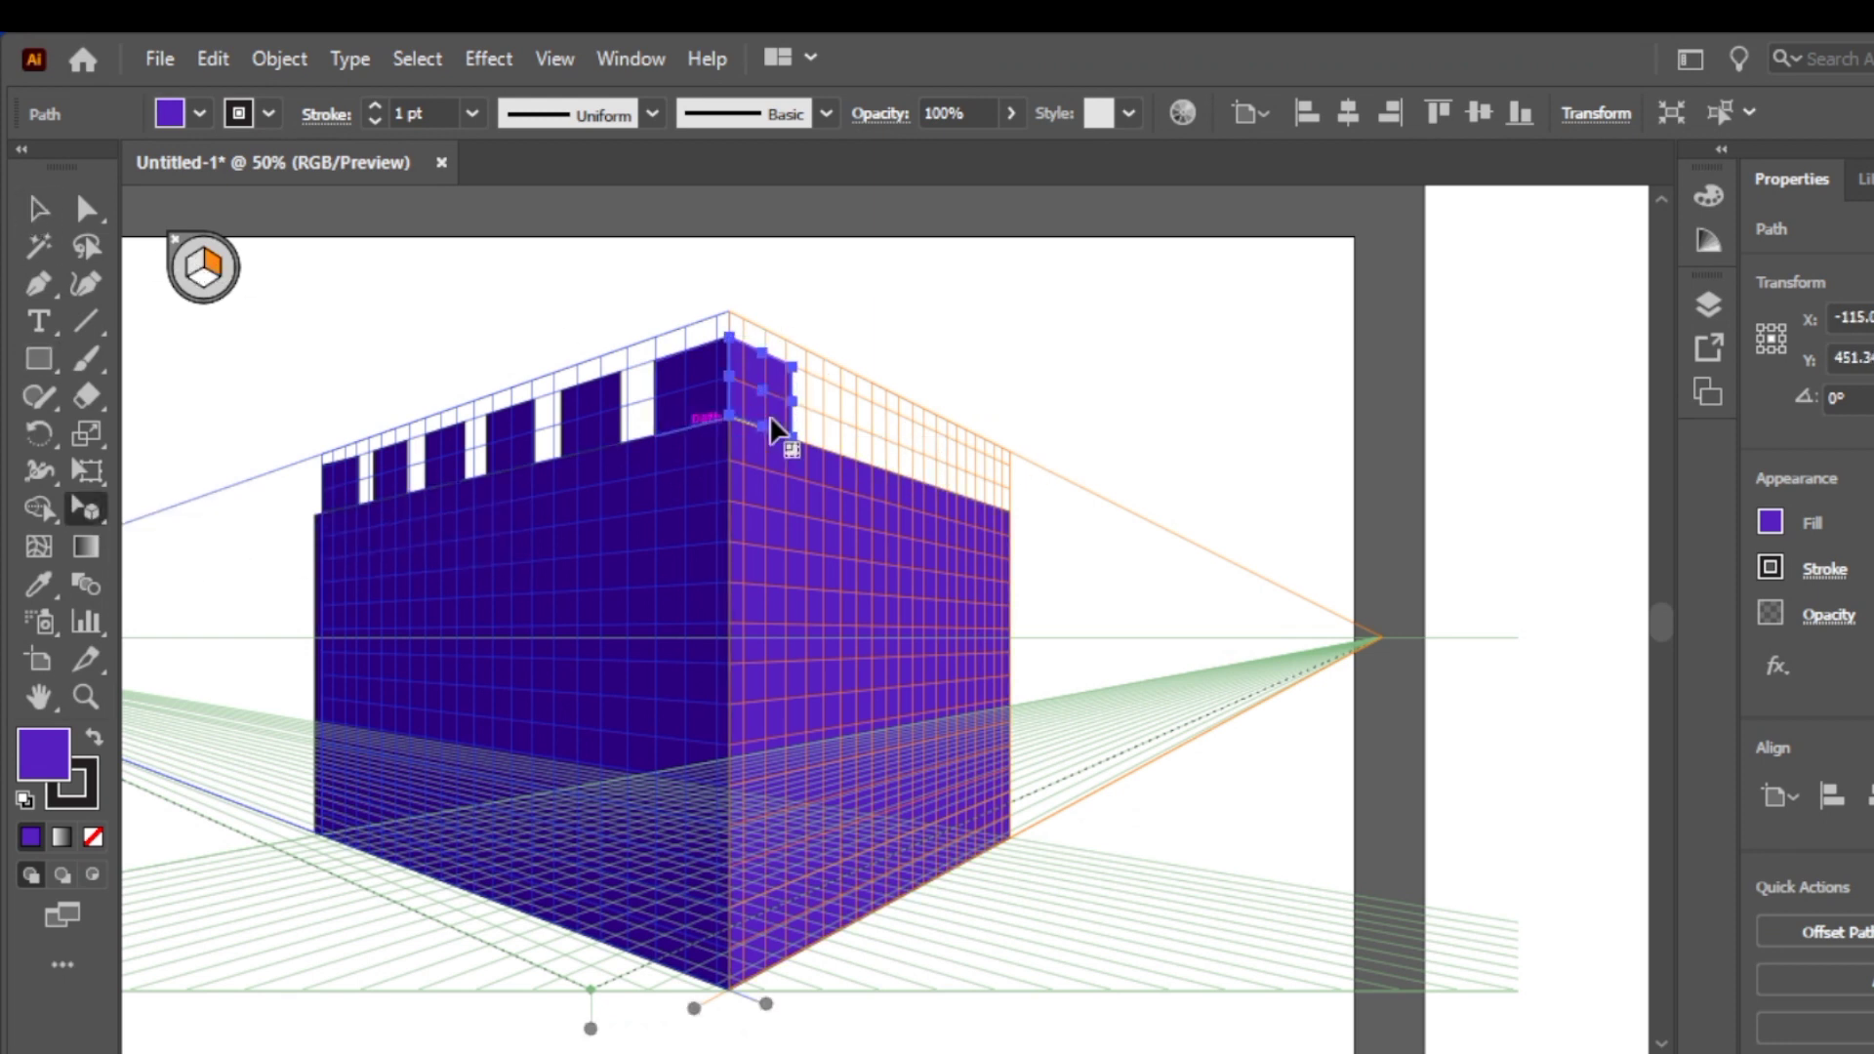
pyautogui.moveTo(753, 415); pyautogui.dragTo(831, 441)
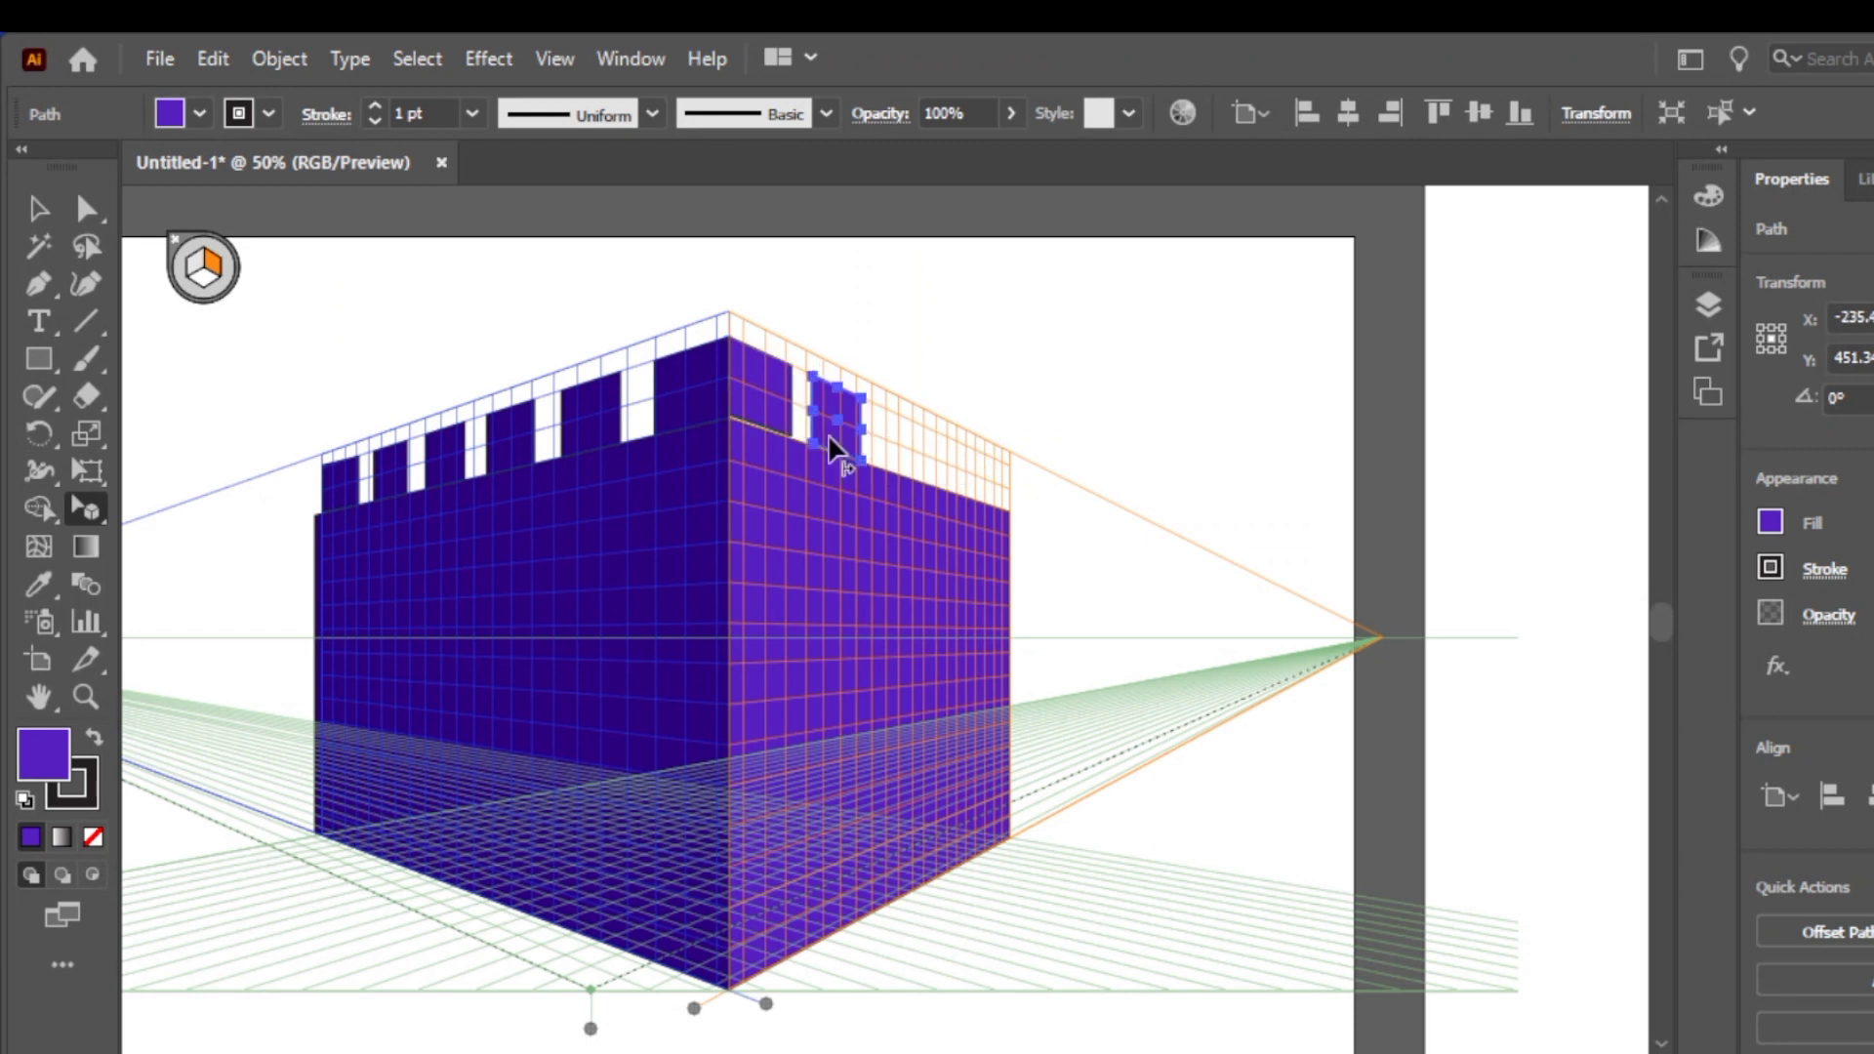
pyautogui.hotkey('ctrl', 'd')
pyautogui.hotkey('ctrl', 'd')
pyautogui.hotkey('ctrl', 'd')
pyautogui.hotkey('ctrl', 'd')
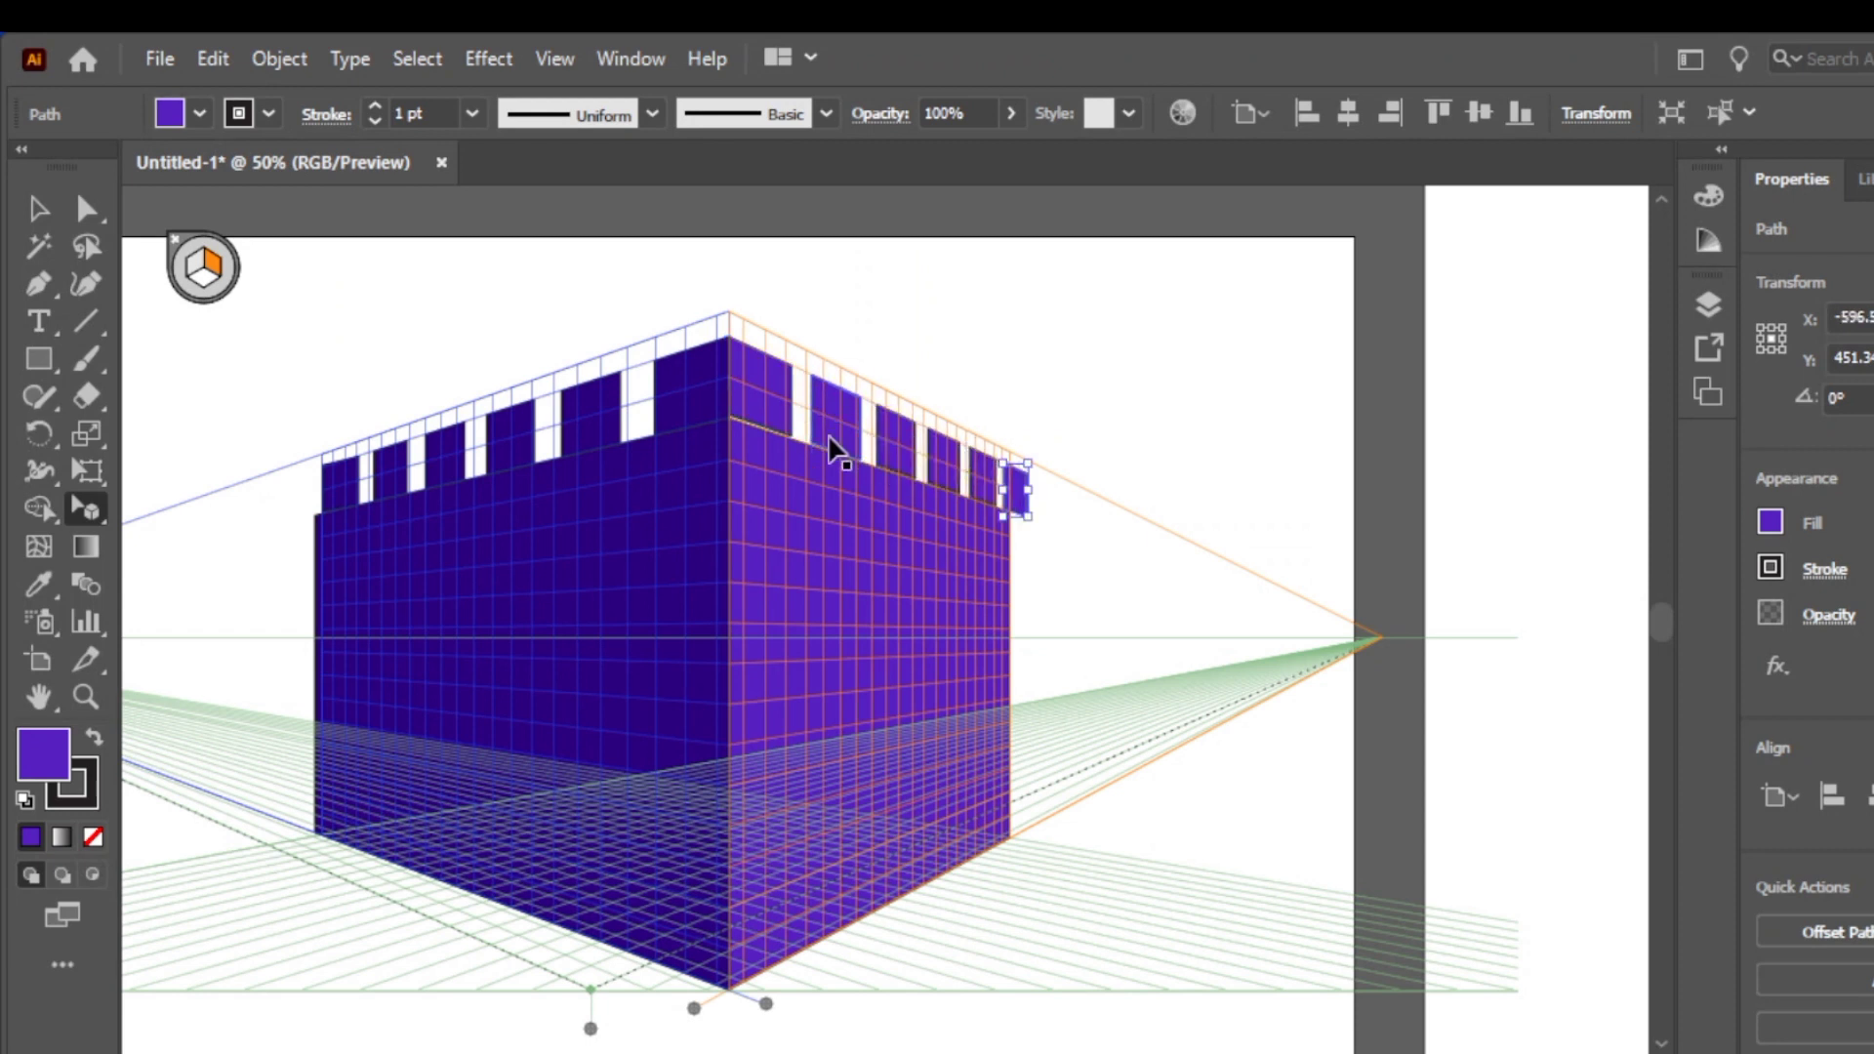
pyautogui.hotkey('ctrl', 'd')
pyautogui.press('Delete')
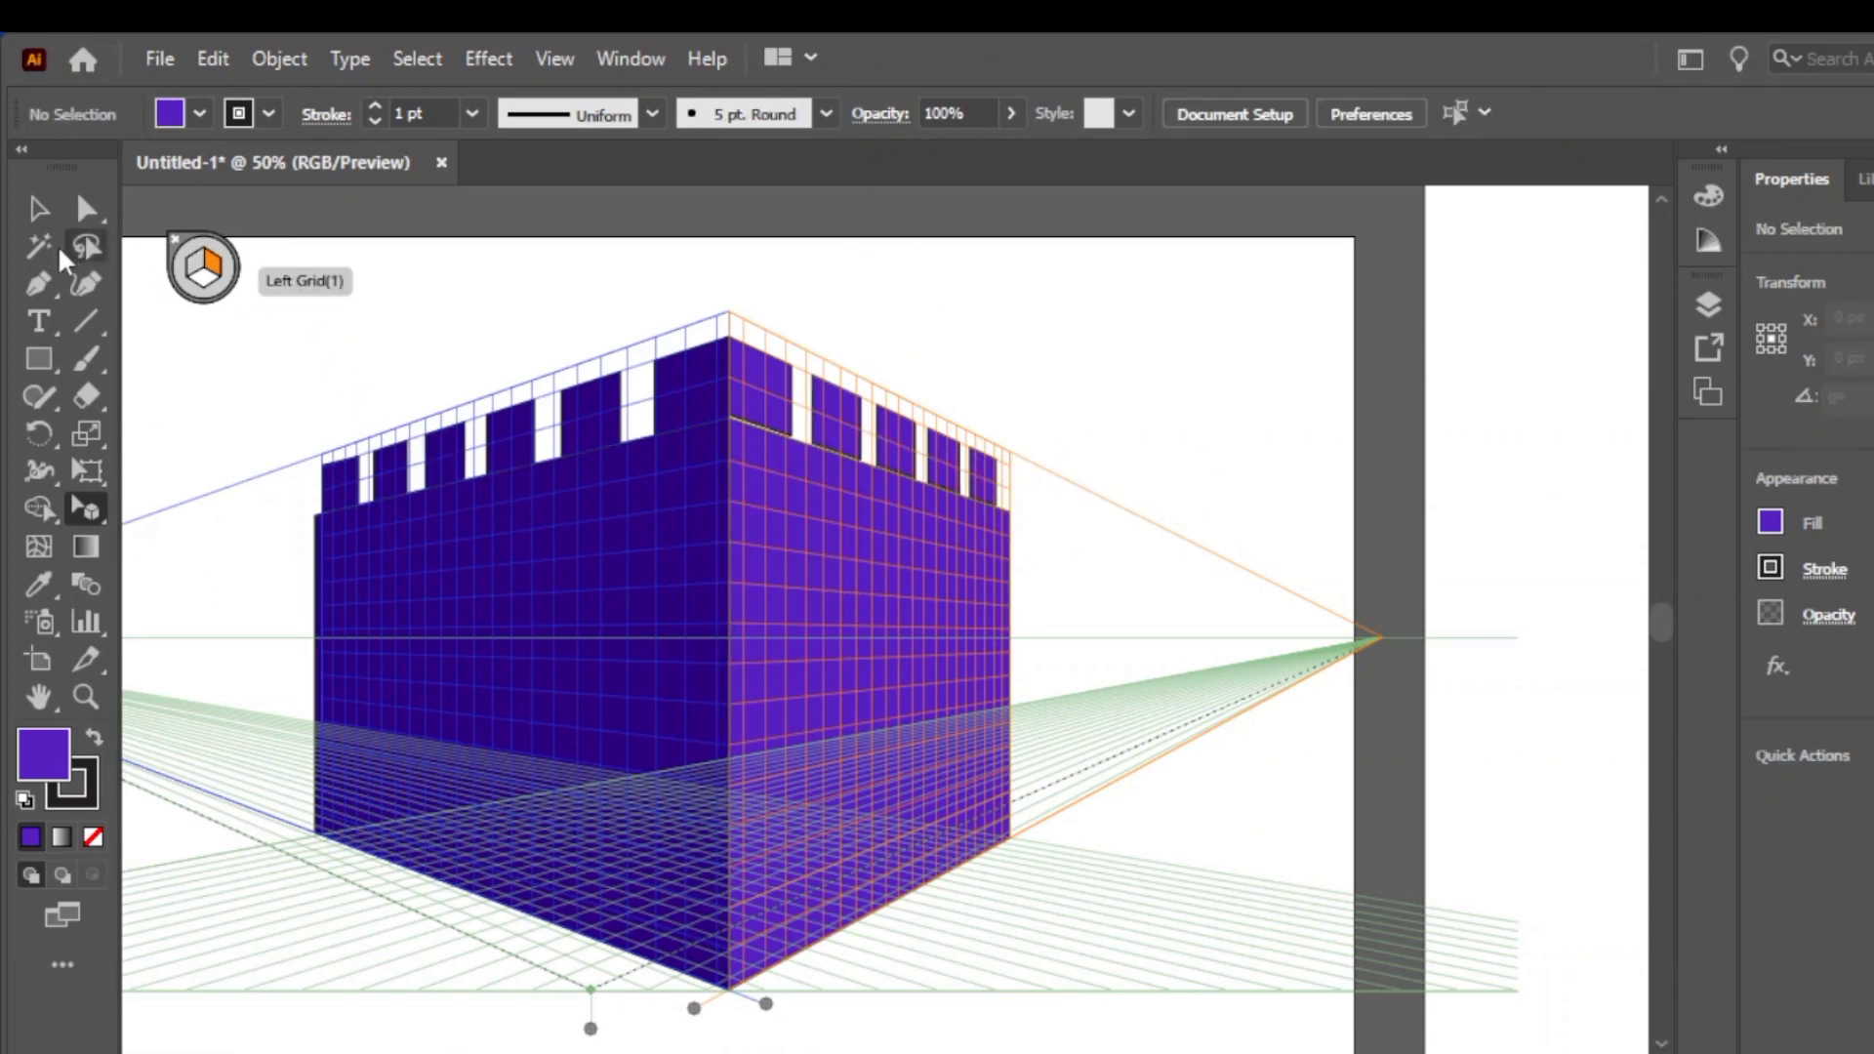
# Hide the perspective grid and examine the battlement blocks on both walls of the building
pyautogui.click(39, 213)
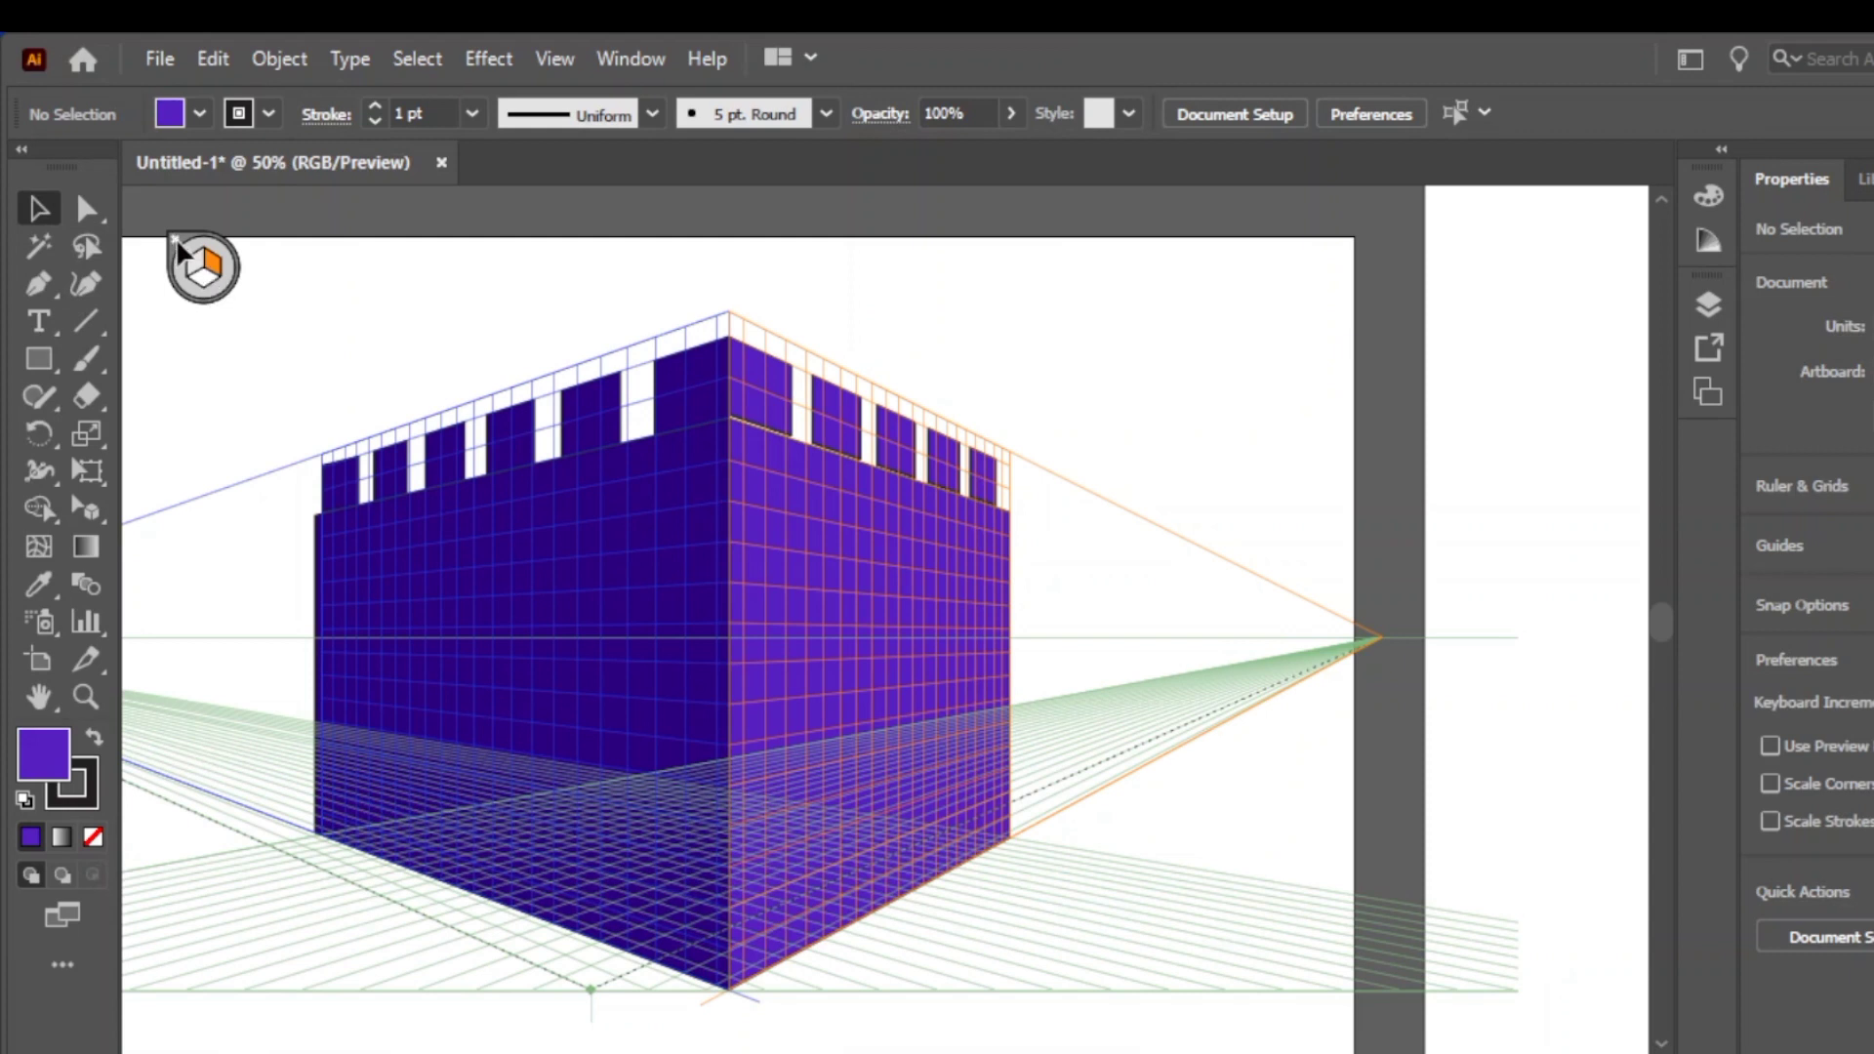
pyautogui.hotkey('ctrl', 'shift', 'i')
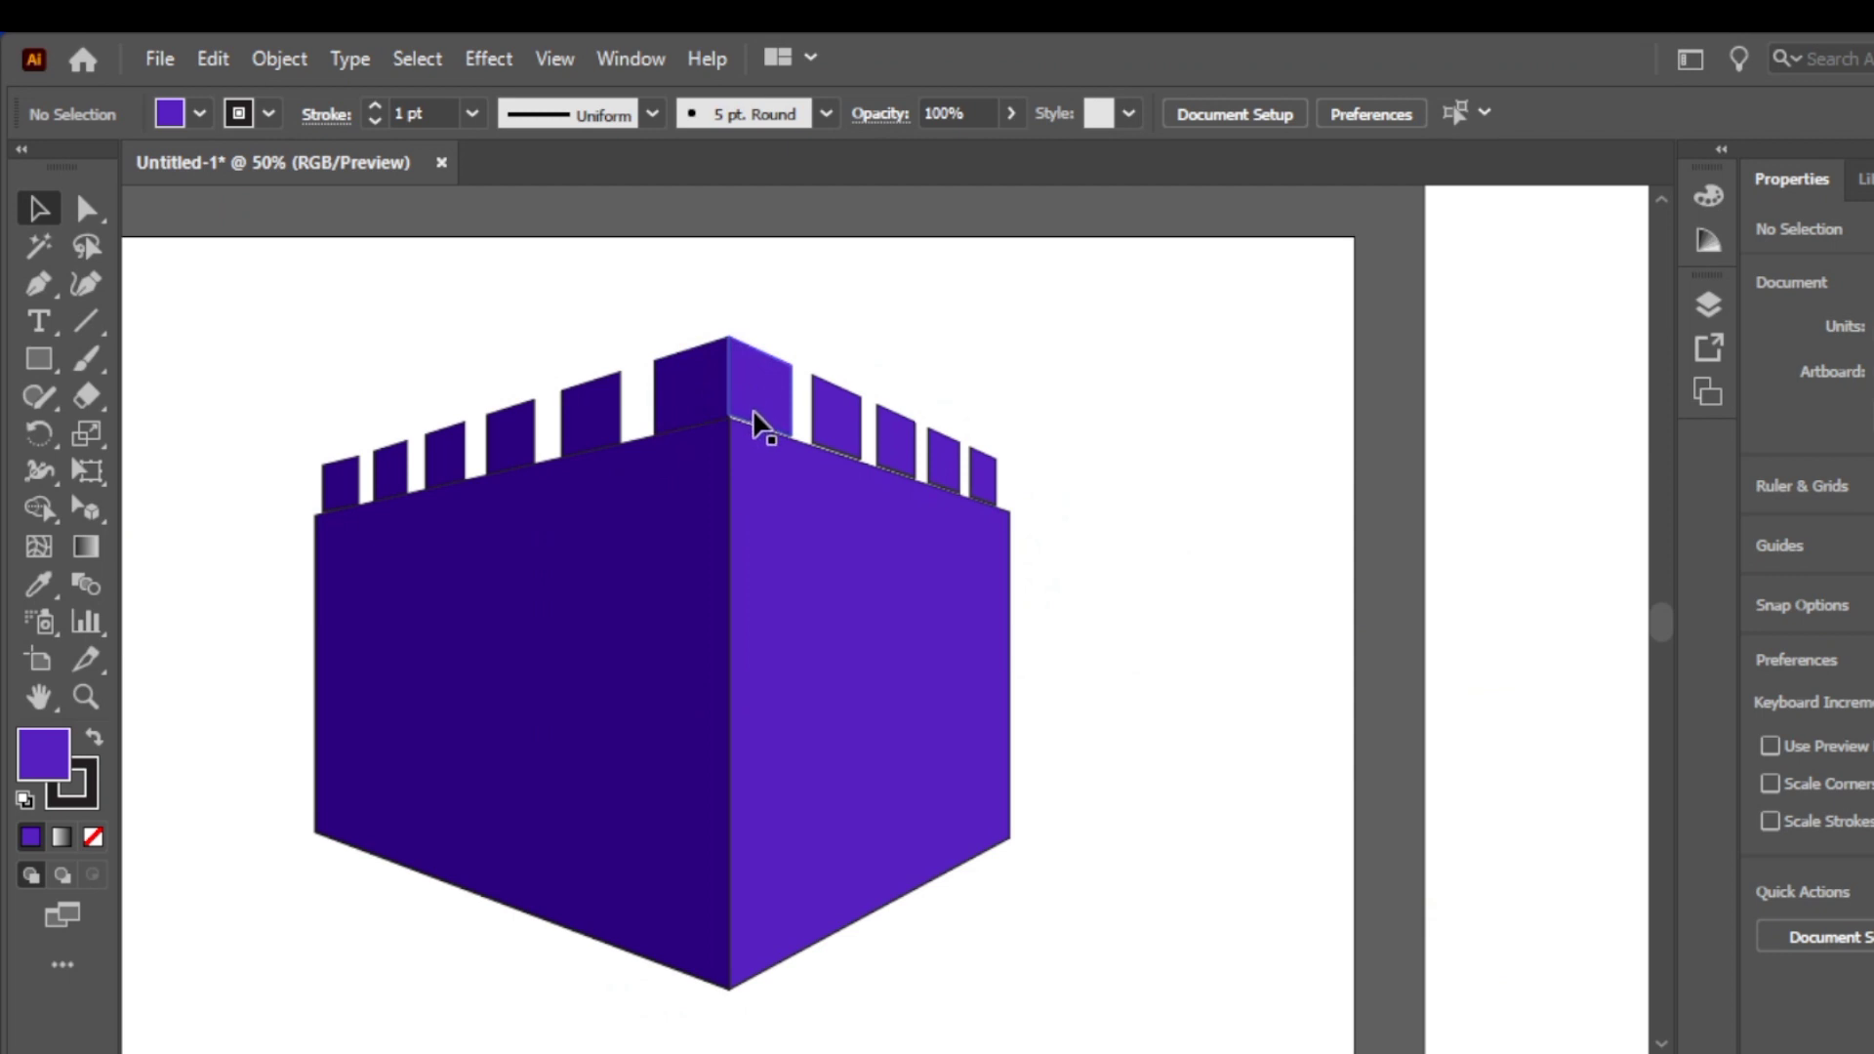
pyautogui.click(778, 429)
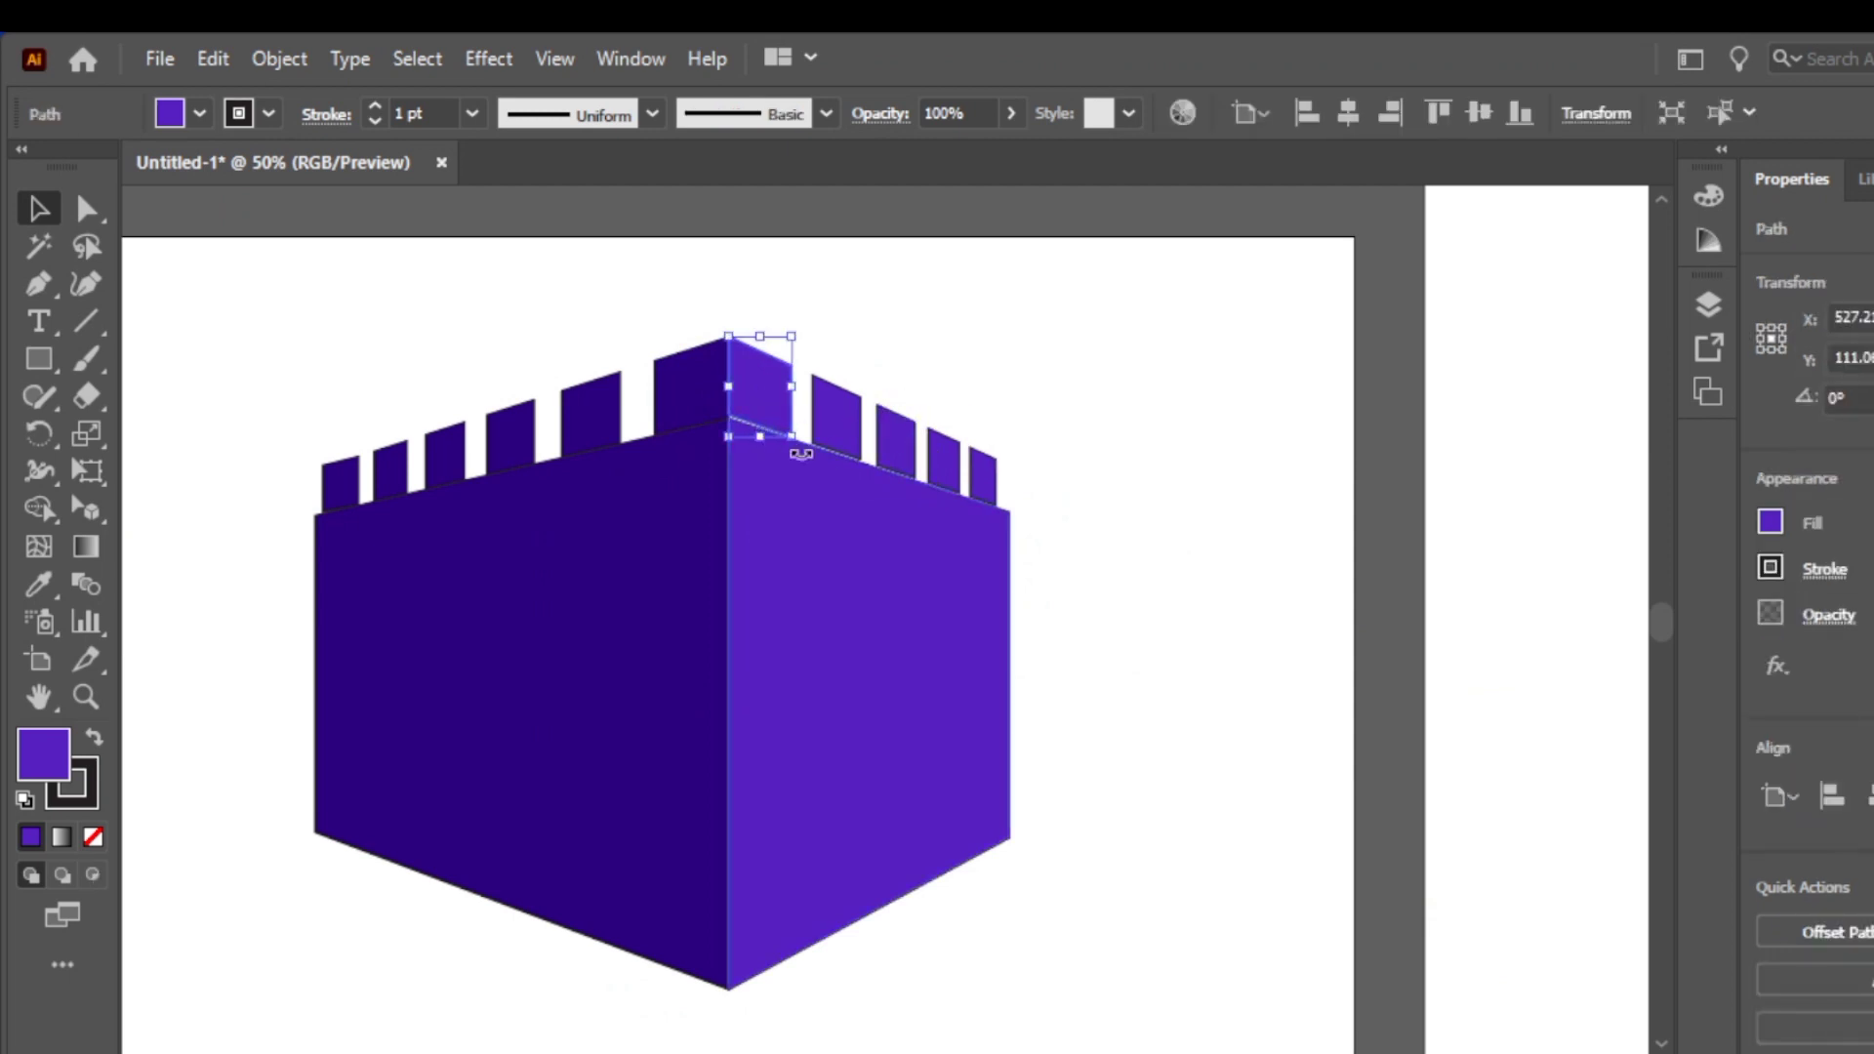
pyautogui.click(1115, 498)
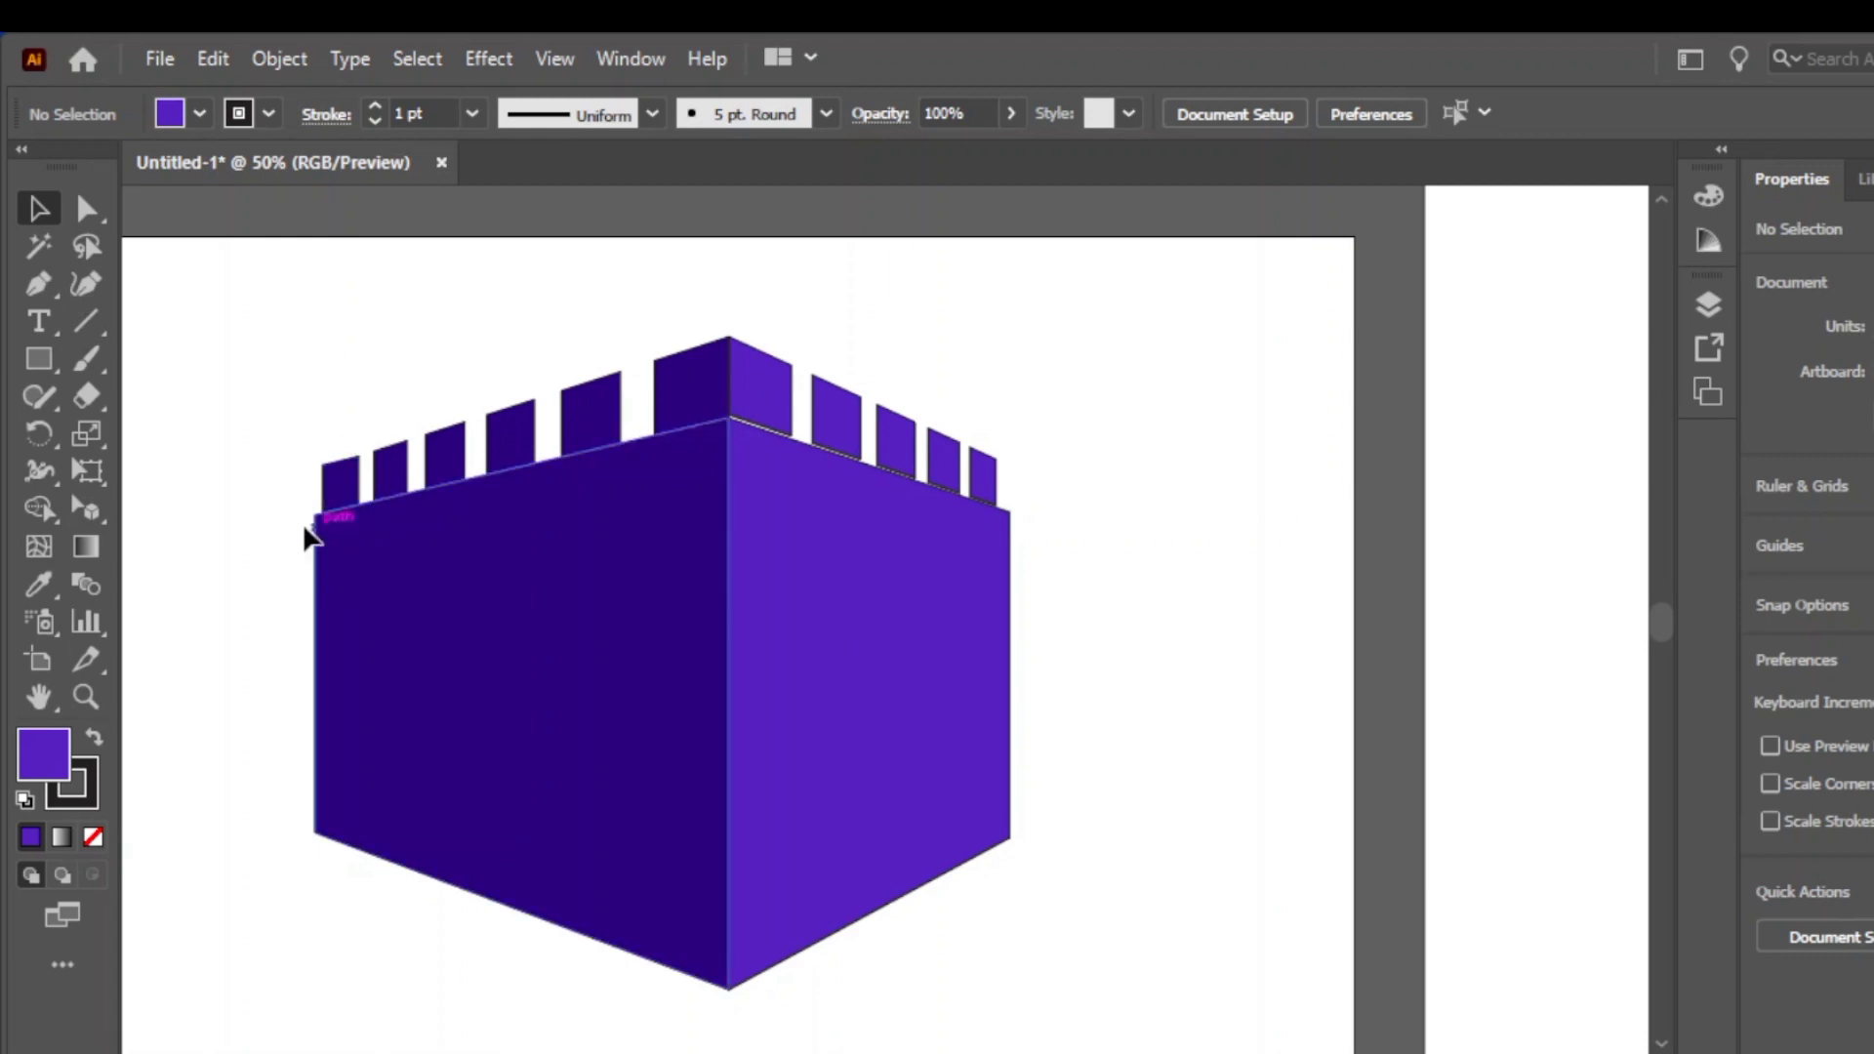
pyautogui.click(510, 571)
pyautogui.moveTo(376, 356); pyautogui.dragTo(1004, 794)
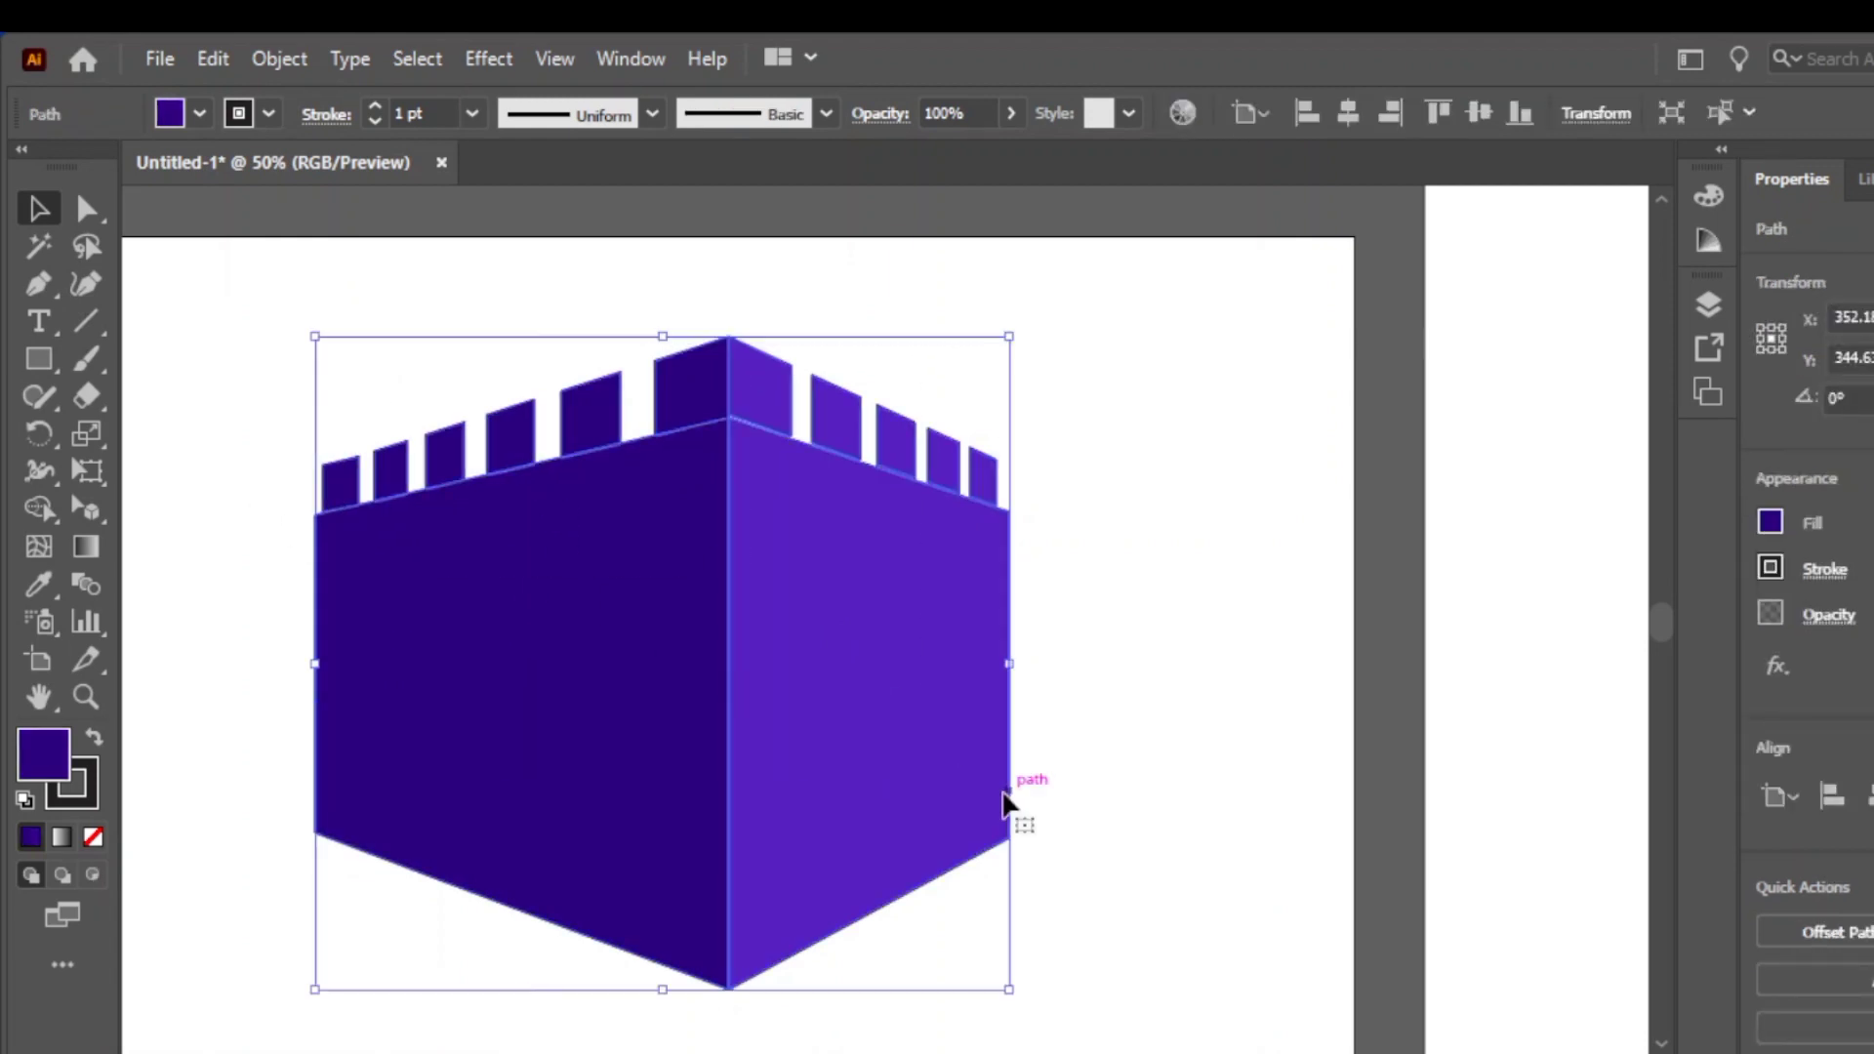
# Copy the dark corner block in perspective into the four gaps between the right wall's battlements as side faces, and clear the selection
pyautogui.moveTo(76, 496); pyautogui.dragTo(214, 507)
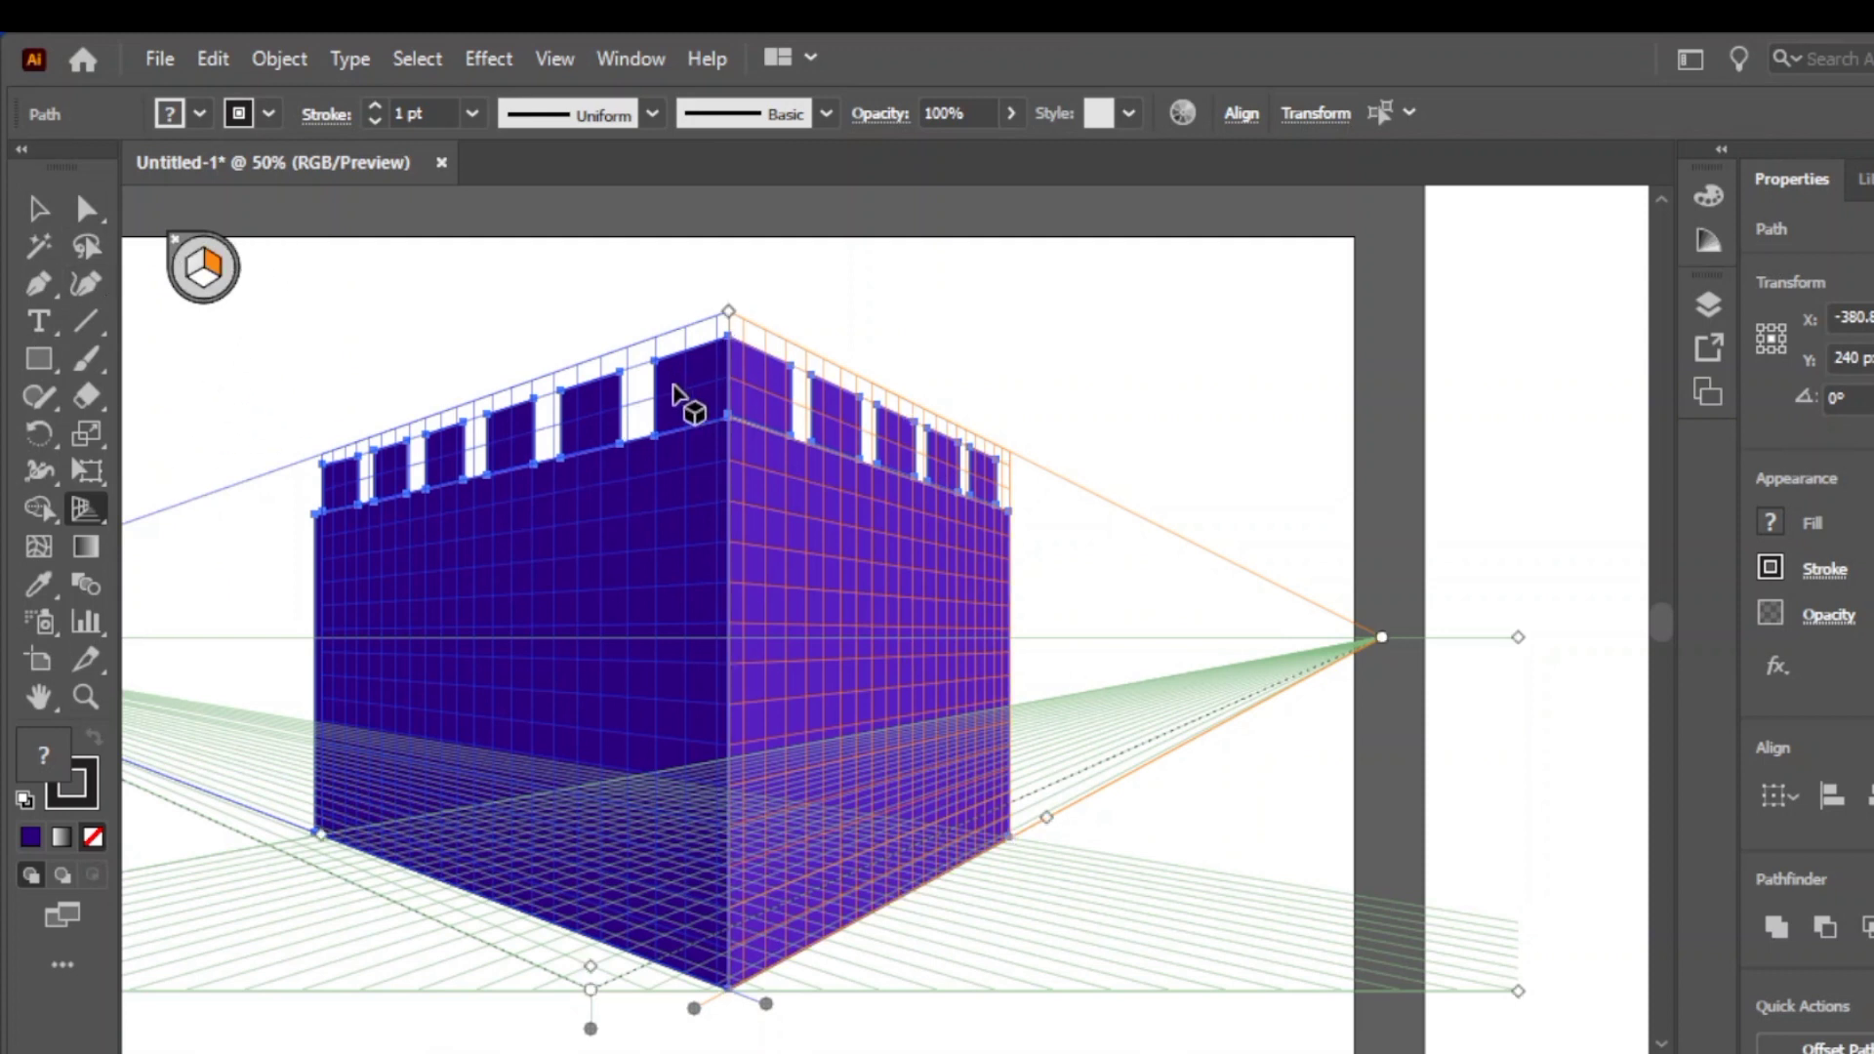
pyautogui.moveTo(81, 515); pyautogui.dragTo(200, 547)
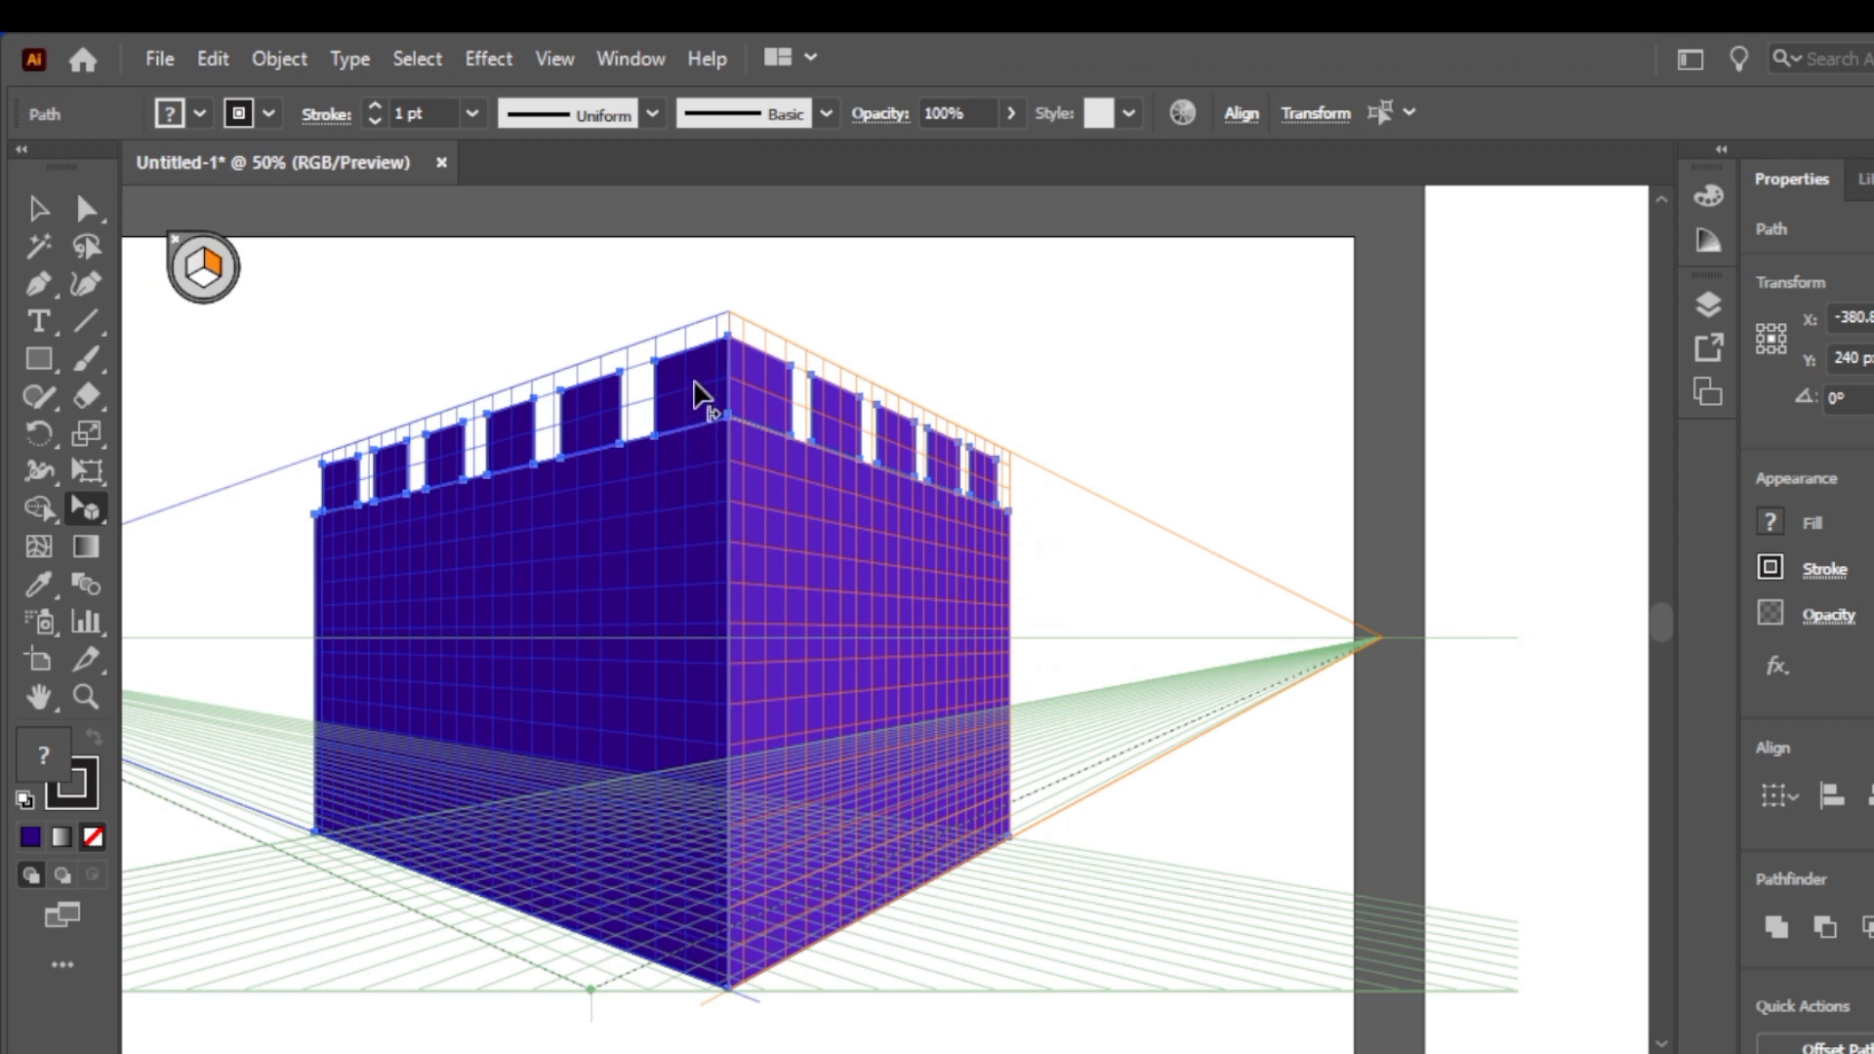
pyautogui.moveTo(689, 396); pyautogui.dragTo(770, 381)
pyautogui.moveTo(771, 382); pyautogui.dragTo(862, 424)
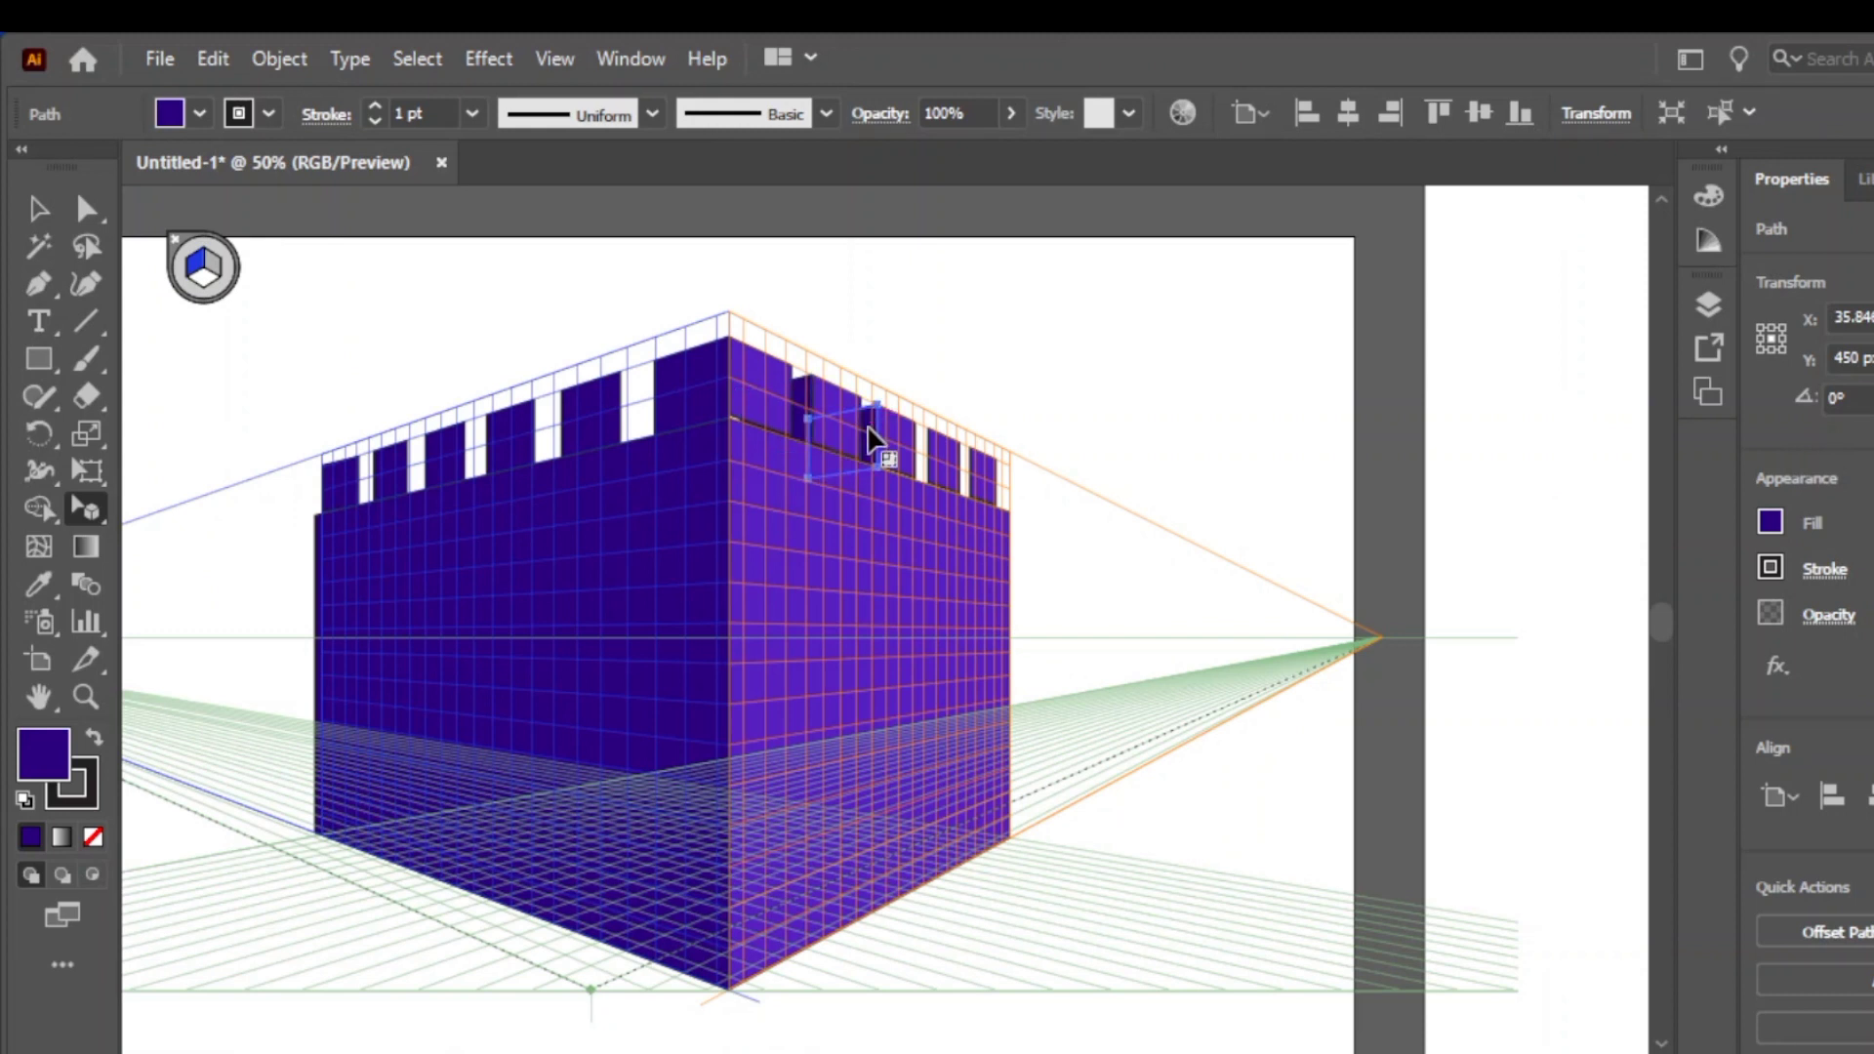
pyautogui.moveTo(868, 427); pyautogui.dragTo(918, 468)
pyautogui.press('alt')
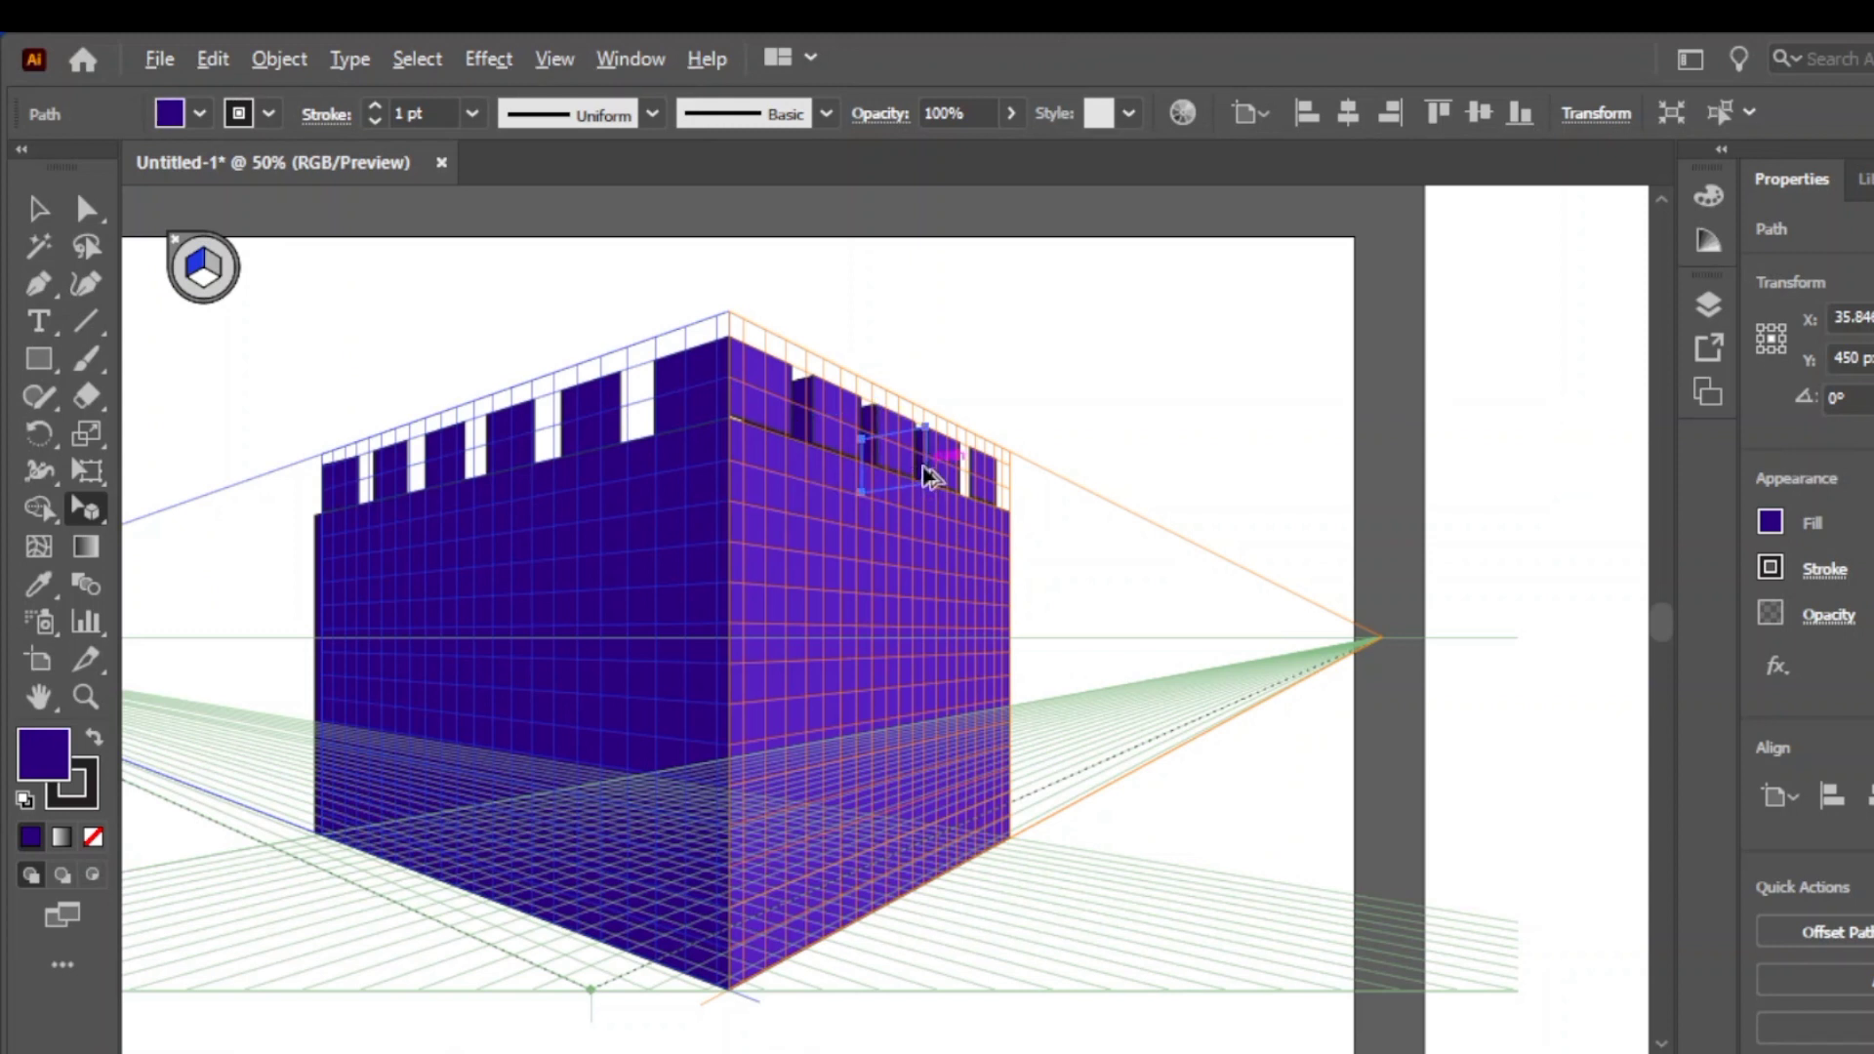
pyautogui.moveTo(927, 476); pyautogui.dragTo(973, 488)
pyautogui.click(1064, 402)
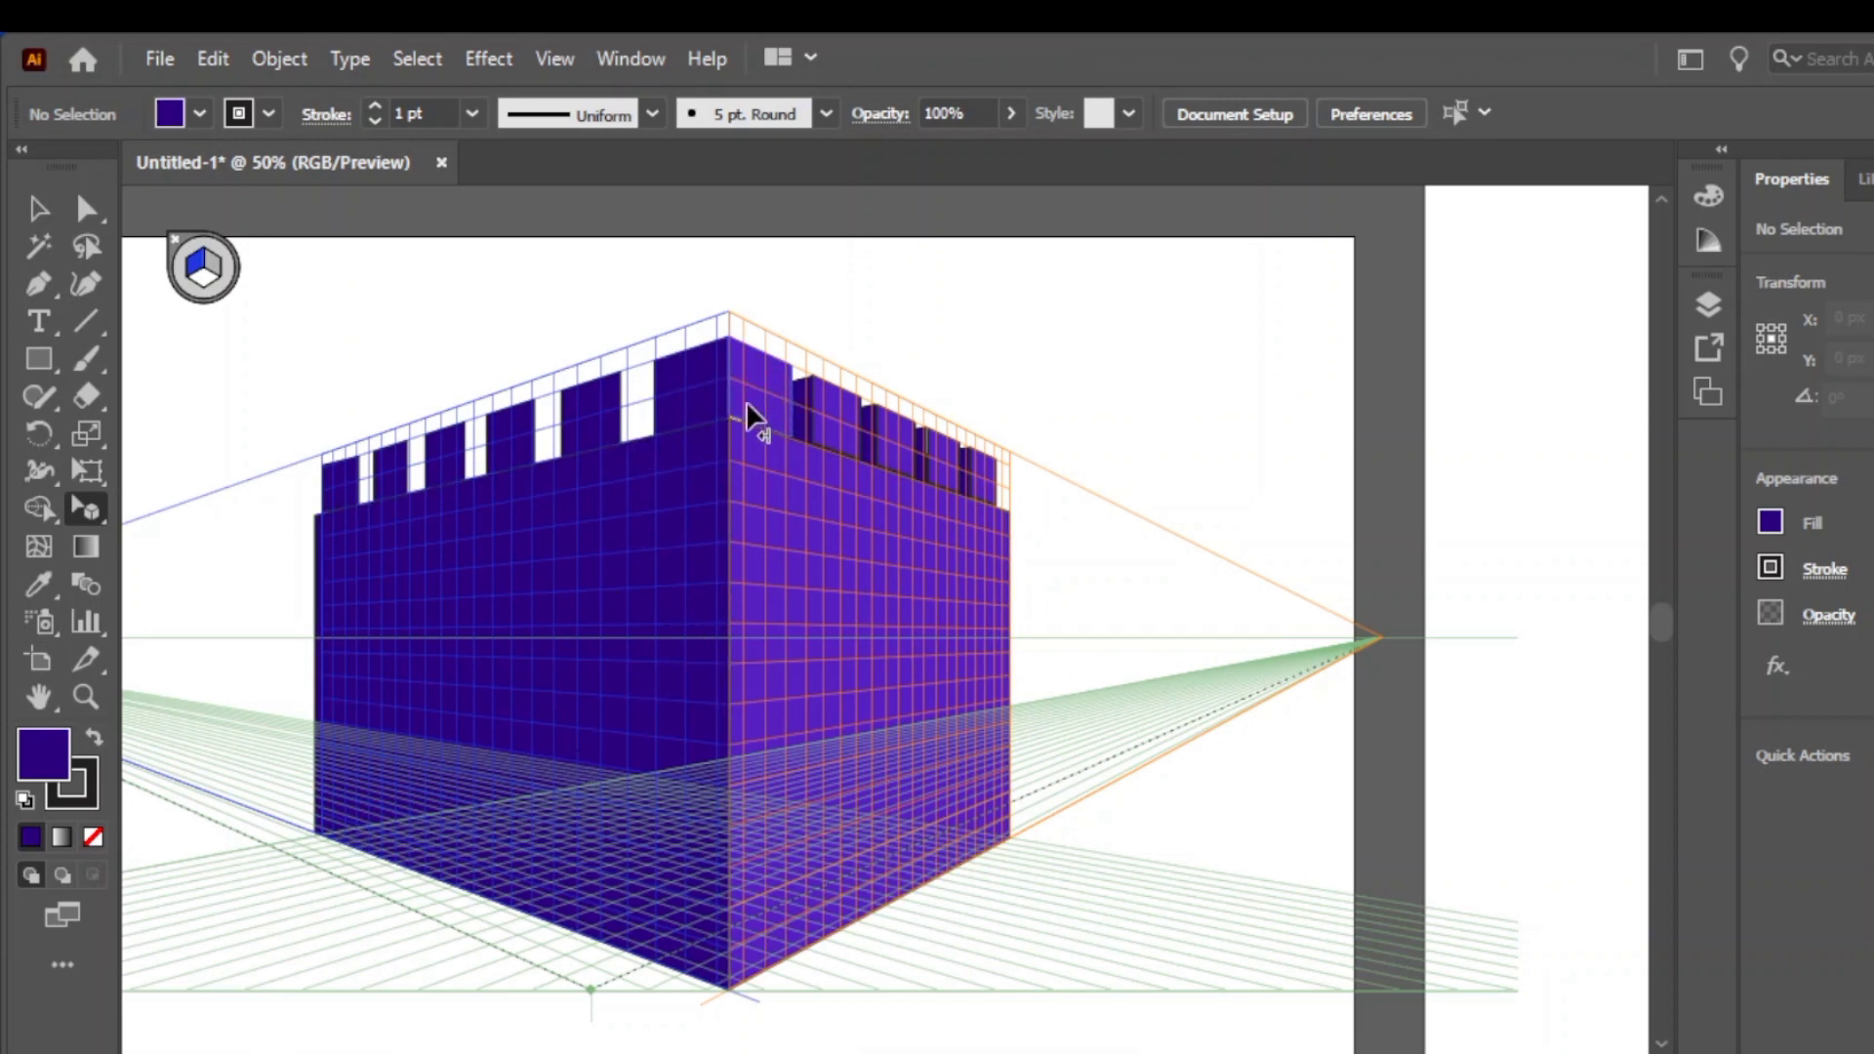
# Sample the right wall's lighter violet and copy the light corner block in perspective into the five gaps between the left wall's battlements
pyautogui.click(39, 584)
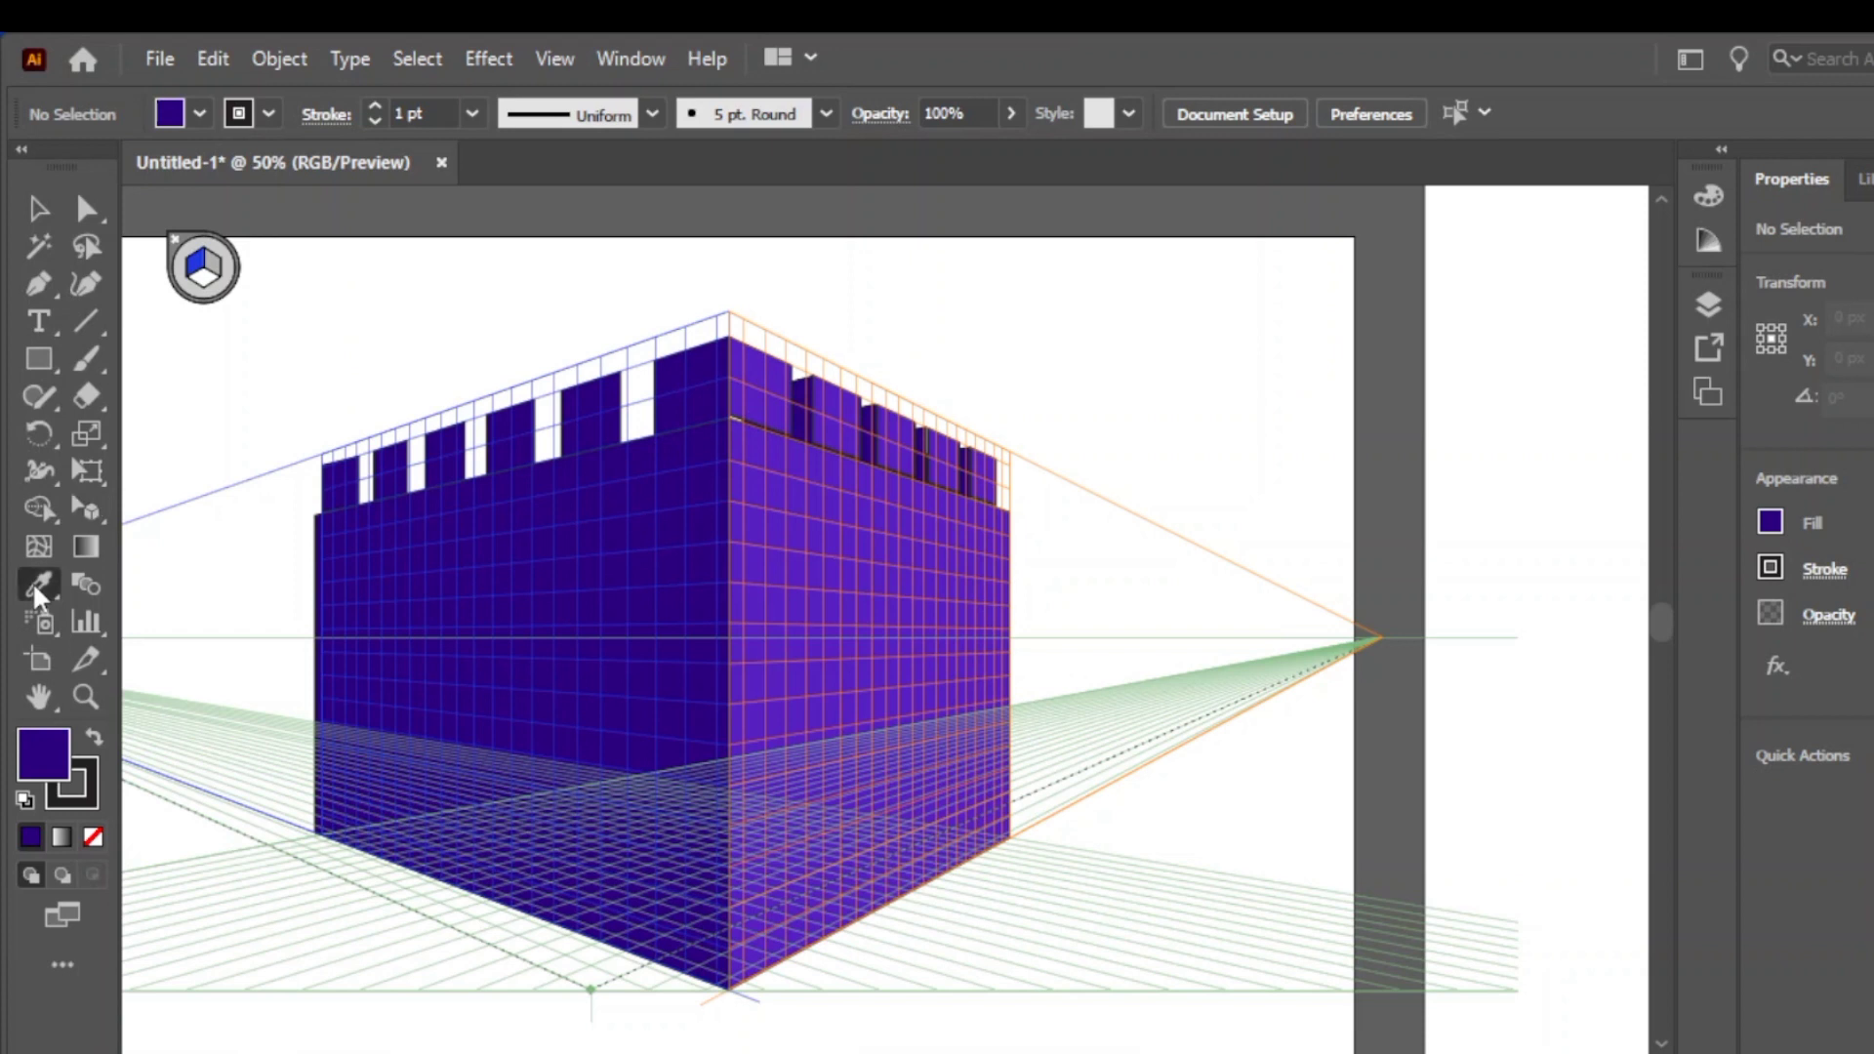
pyautogui.click(758, 412)
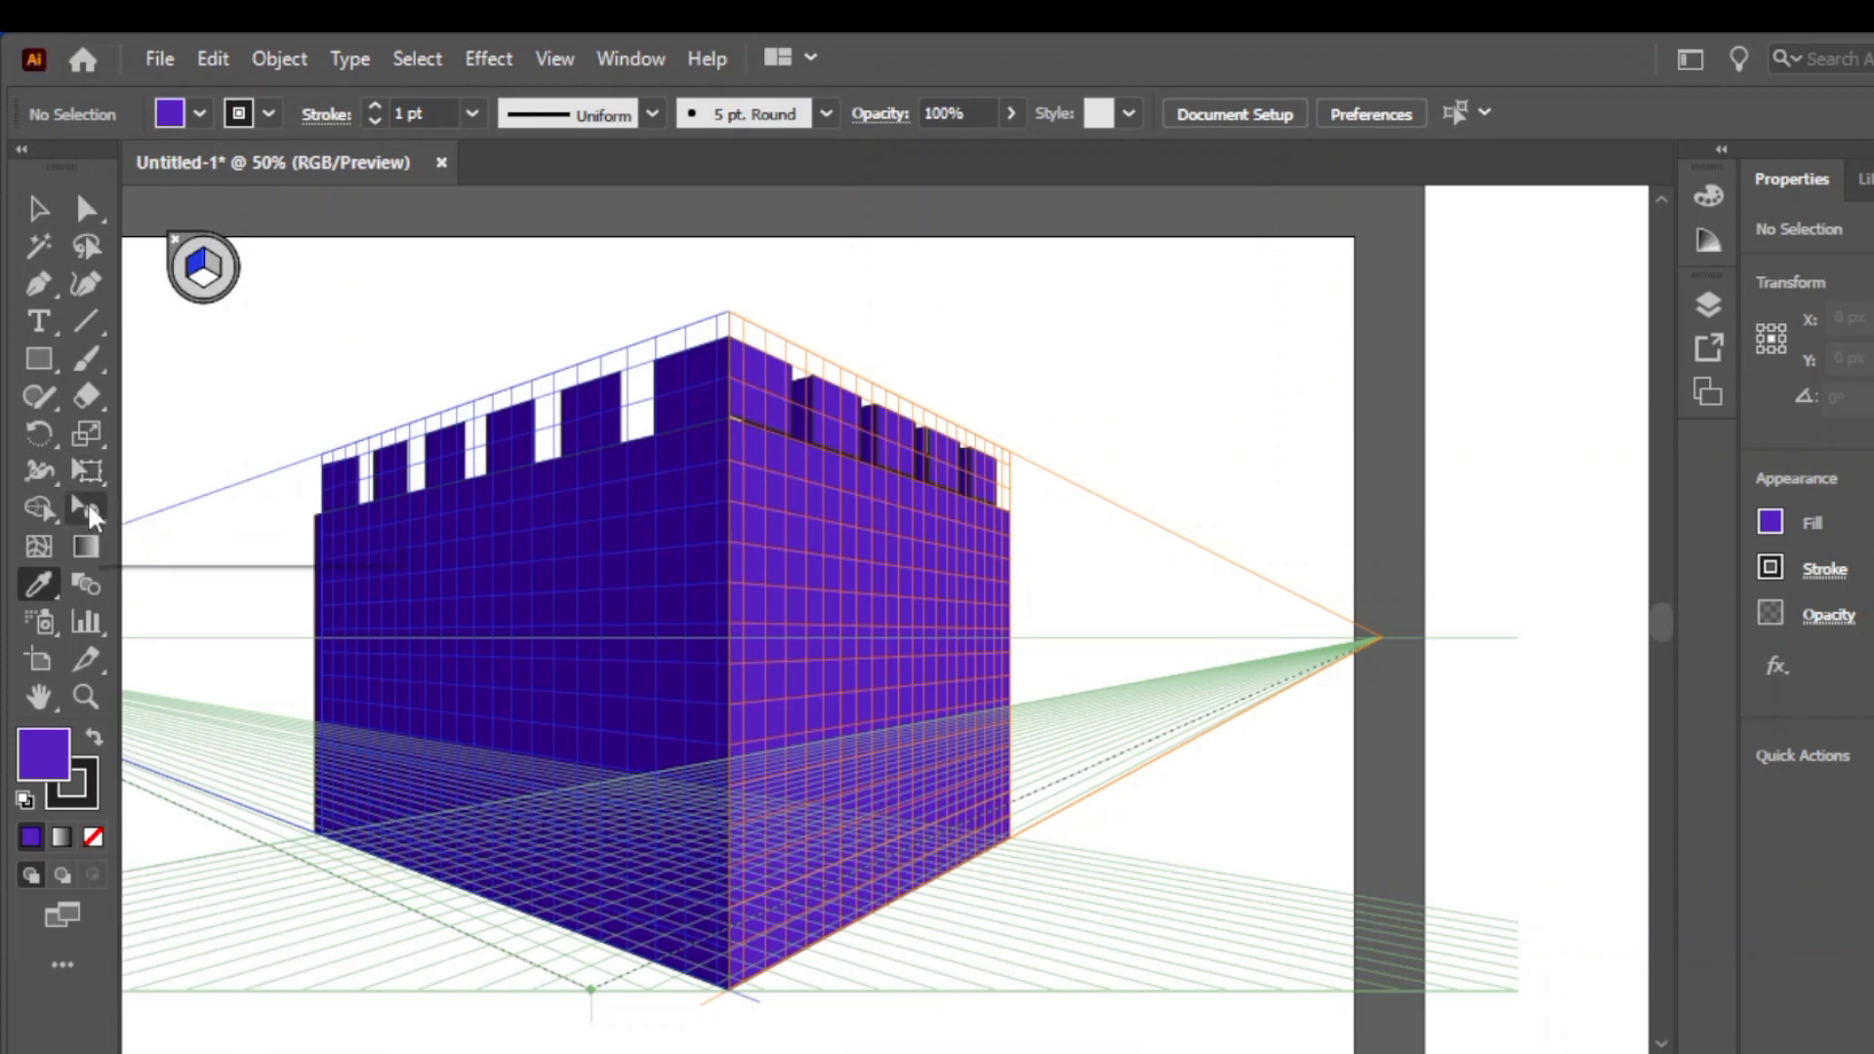
pyautogui.click(86, 502)
pyautogui.click(228, 550)
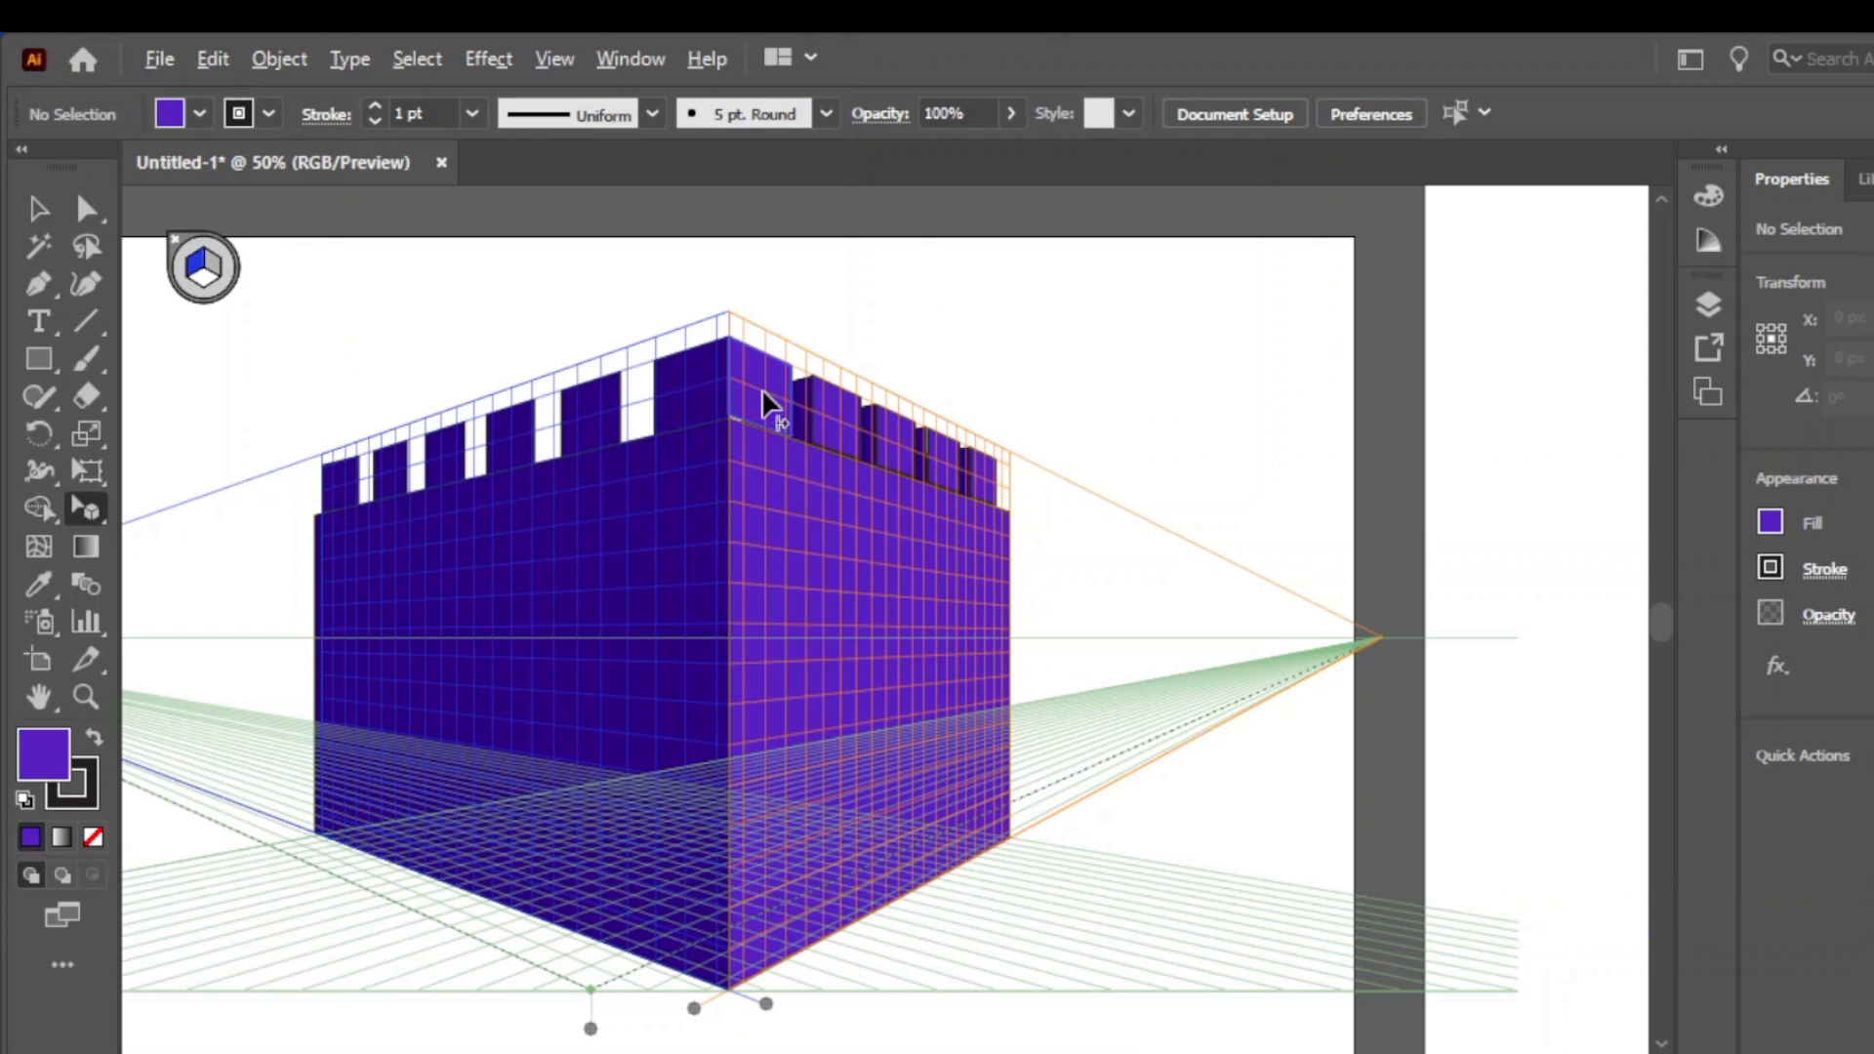
pyautogui.moveTo(761, 389); pyautogui.dragTo(659, 425)
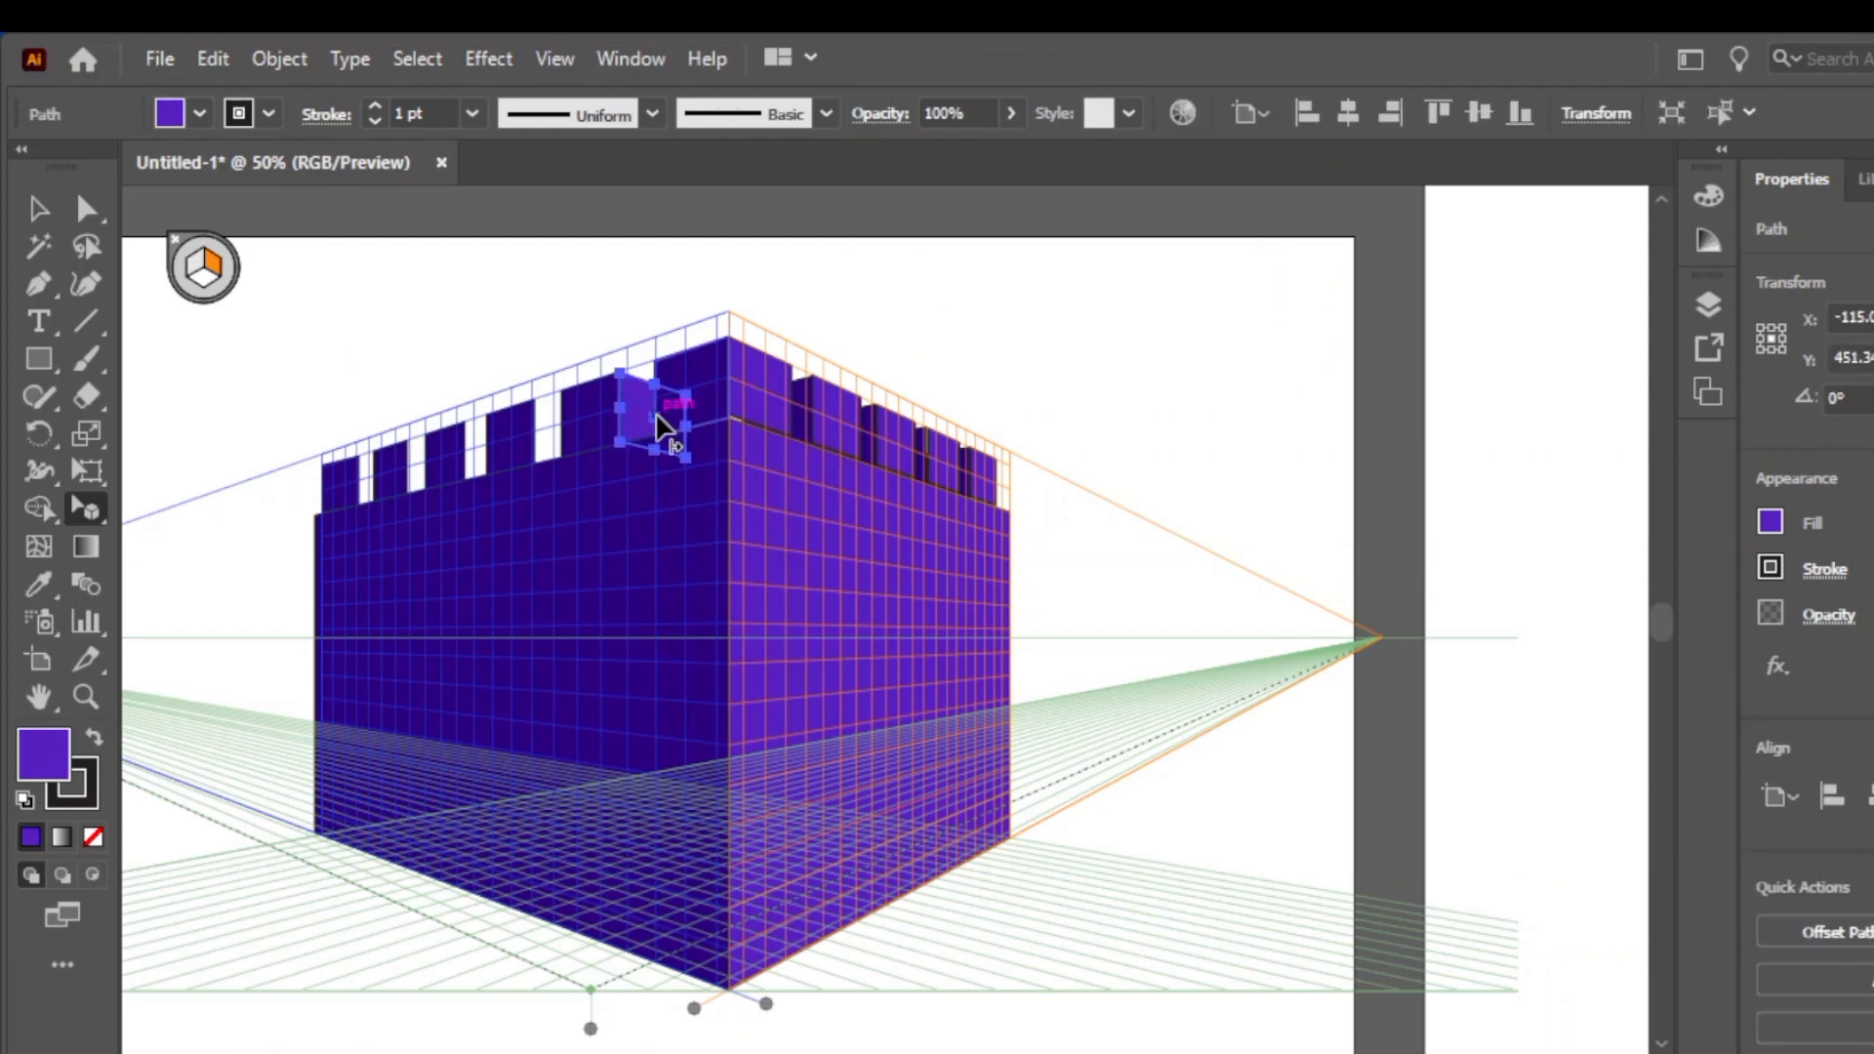
pyautogui.hotkey('ctrl', 'd')
pyautogui.hotkey('ctrl', 'd')
pyautogui.hotkey('ctrl', 'd')
pyautogui.hotkey('ctrl', 'd')
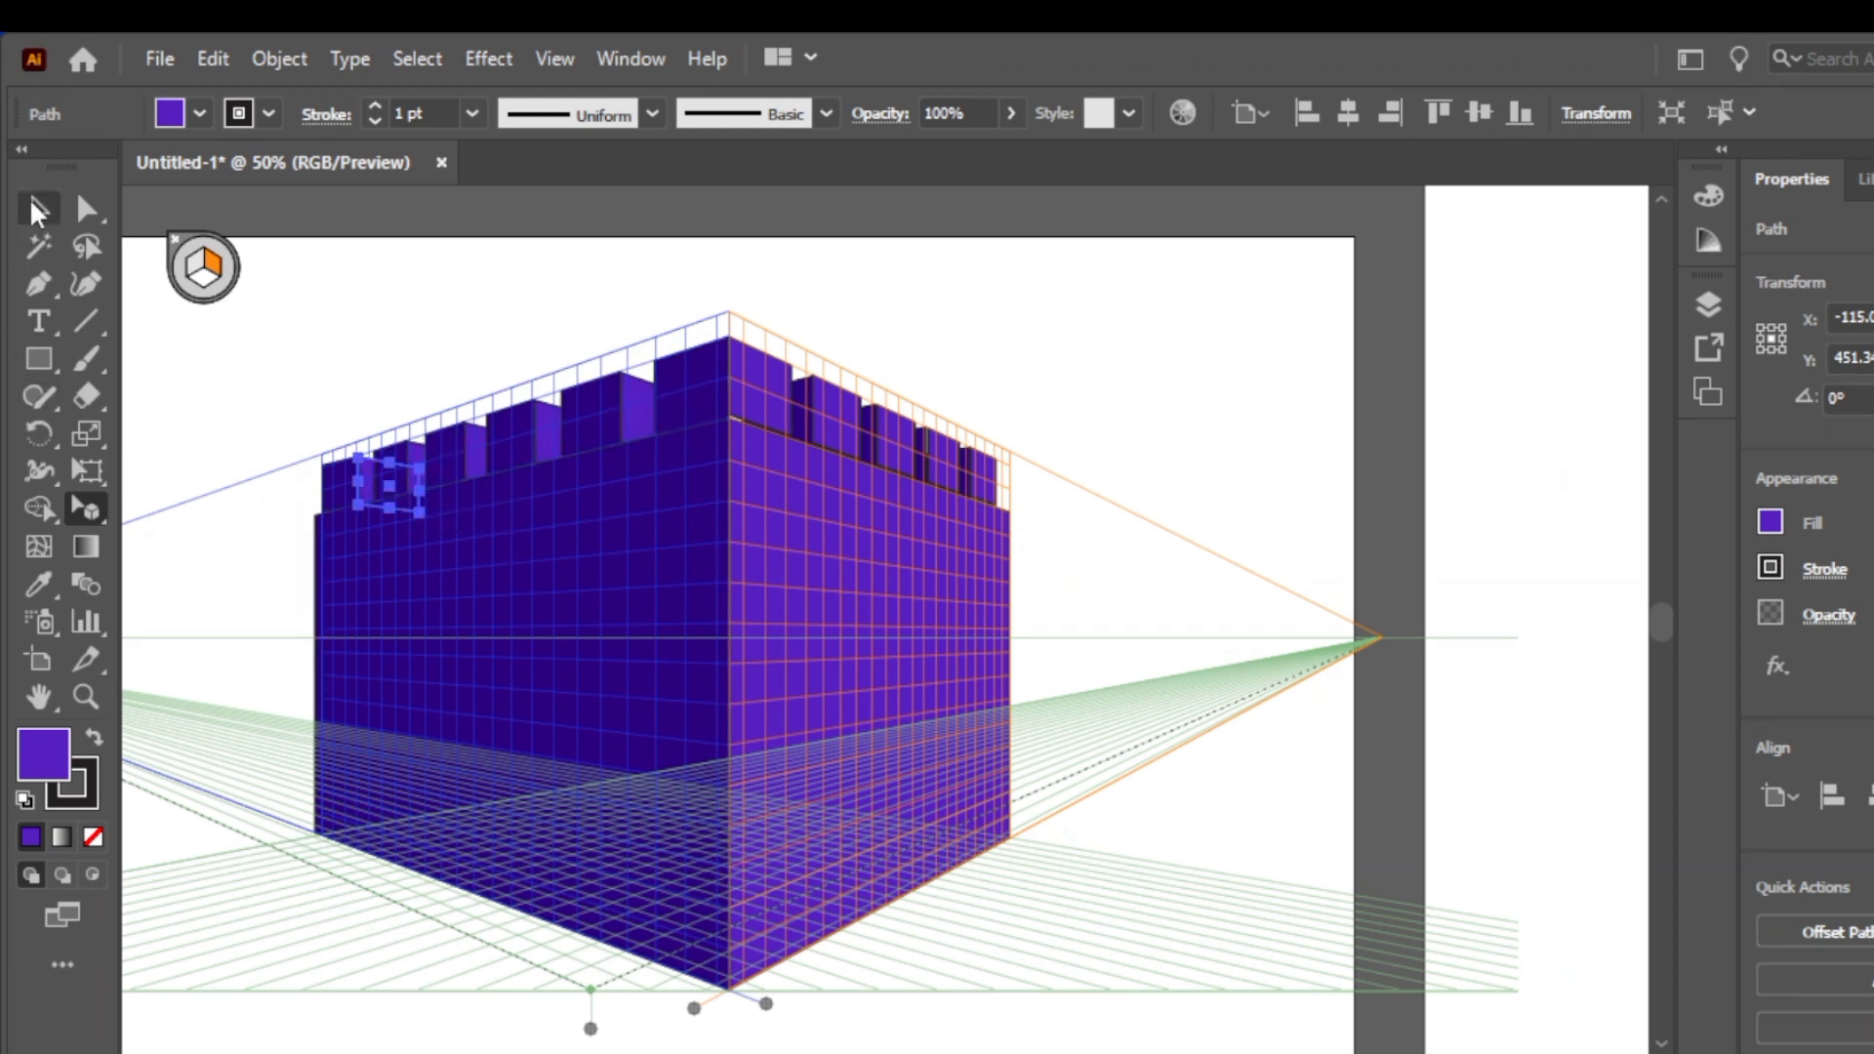
pyautogui.click(37, 212)
pyautogui.click(339, 379)
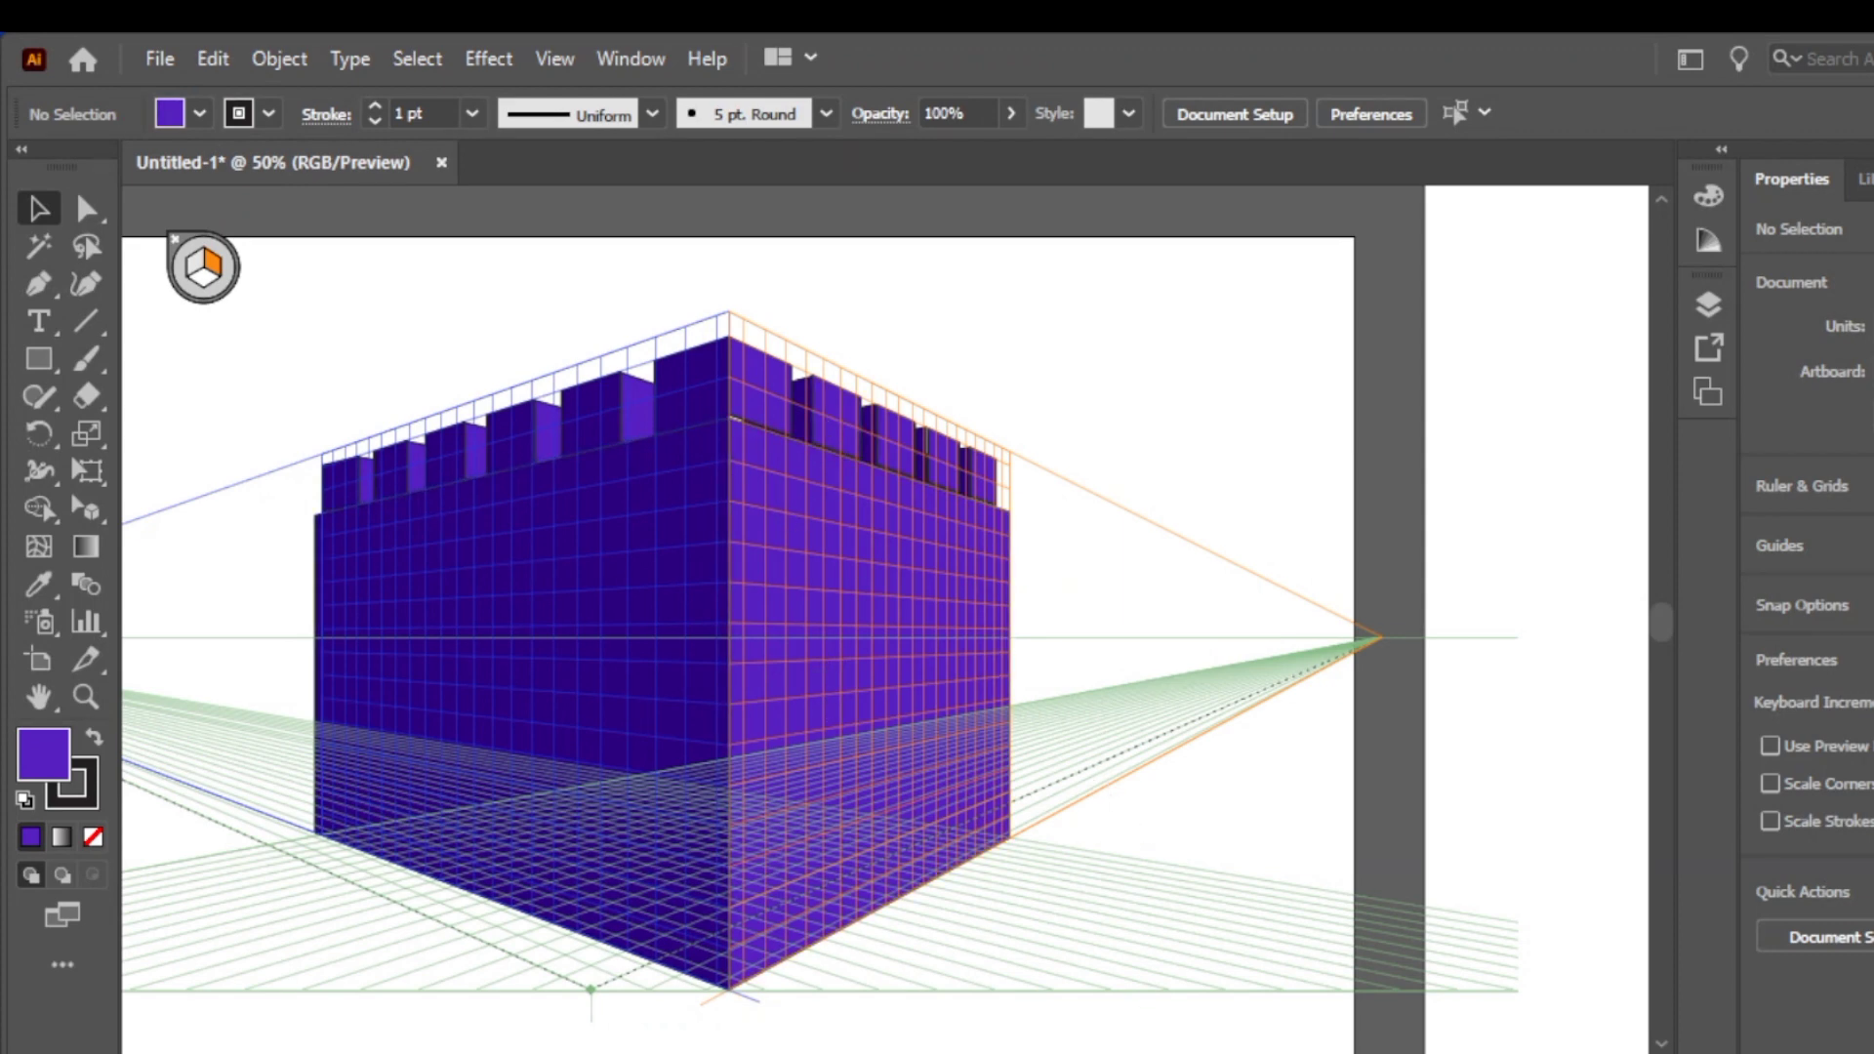
# Hide the perspective grid and draw a tall, undistorted violet rectangle on the blank artboard beside the building
pyautogui.hscroll(5, 820, 619)
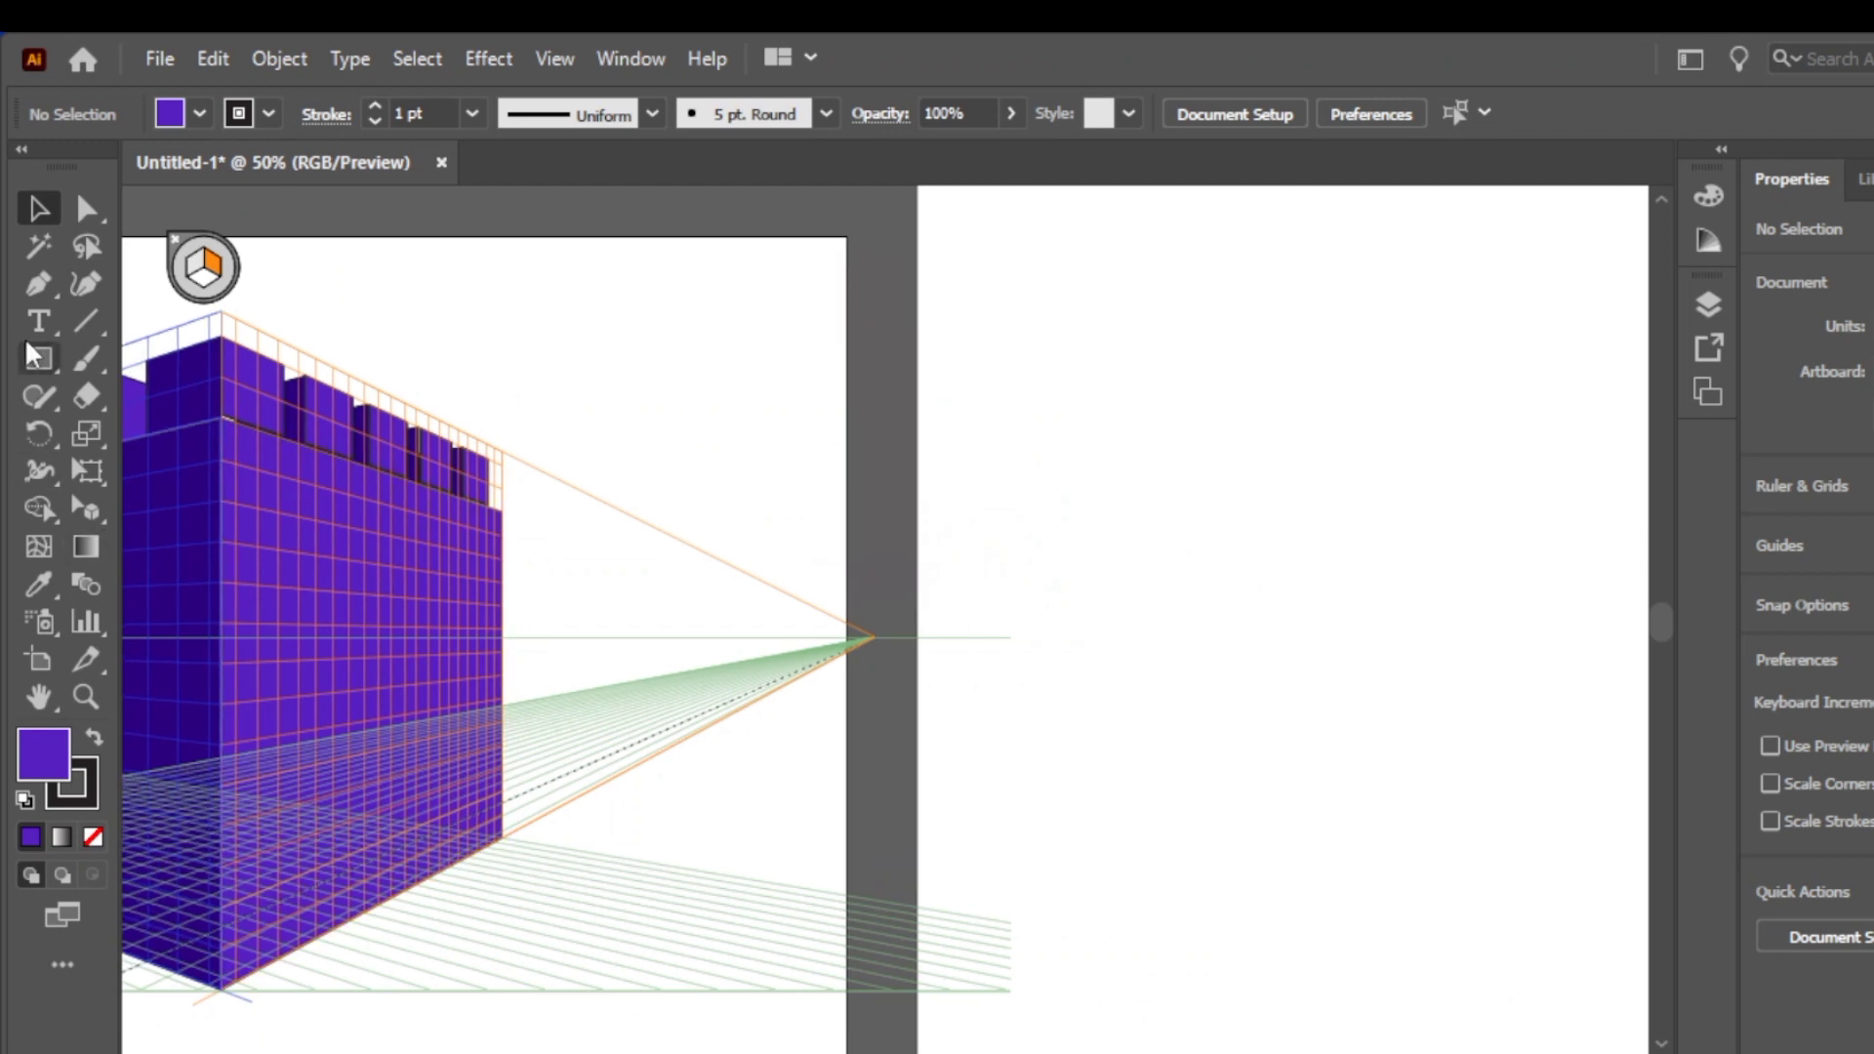
pyautogui.press('m')
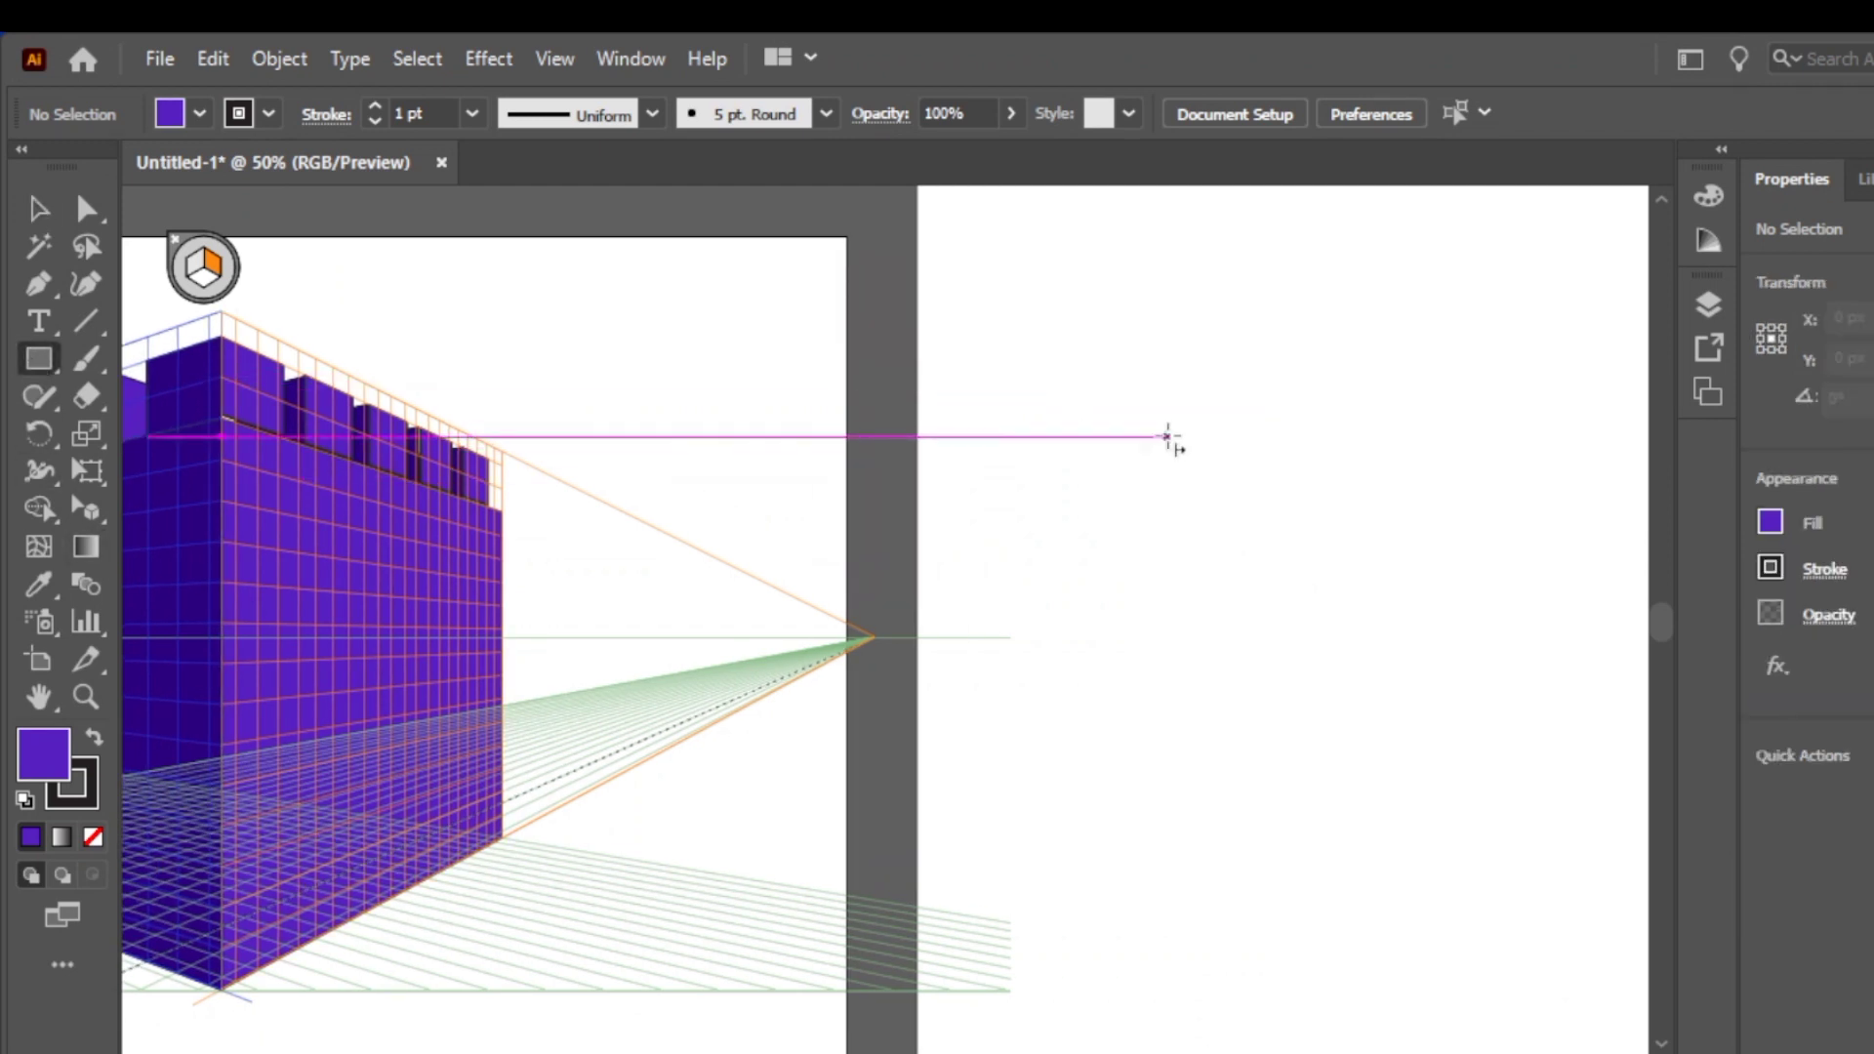
pyautogui.moveTo(1163, 356); pyautogui.dragTo(1272, 623)
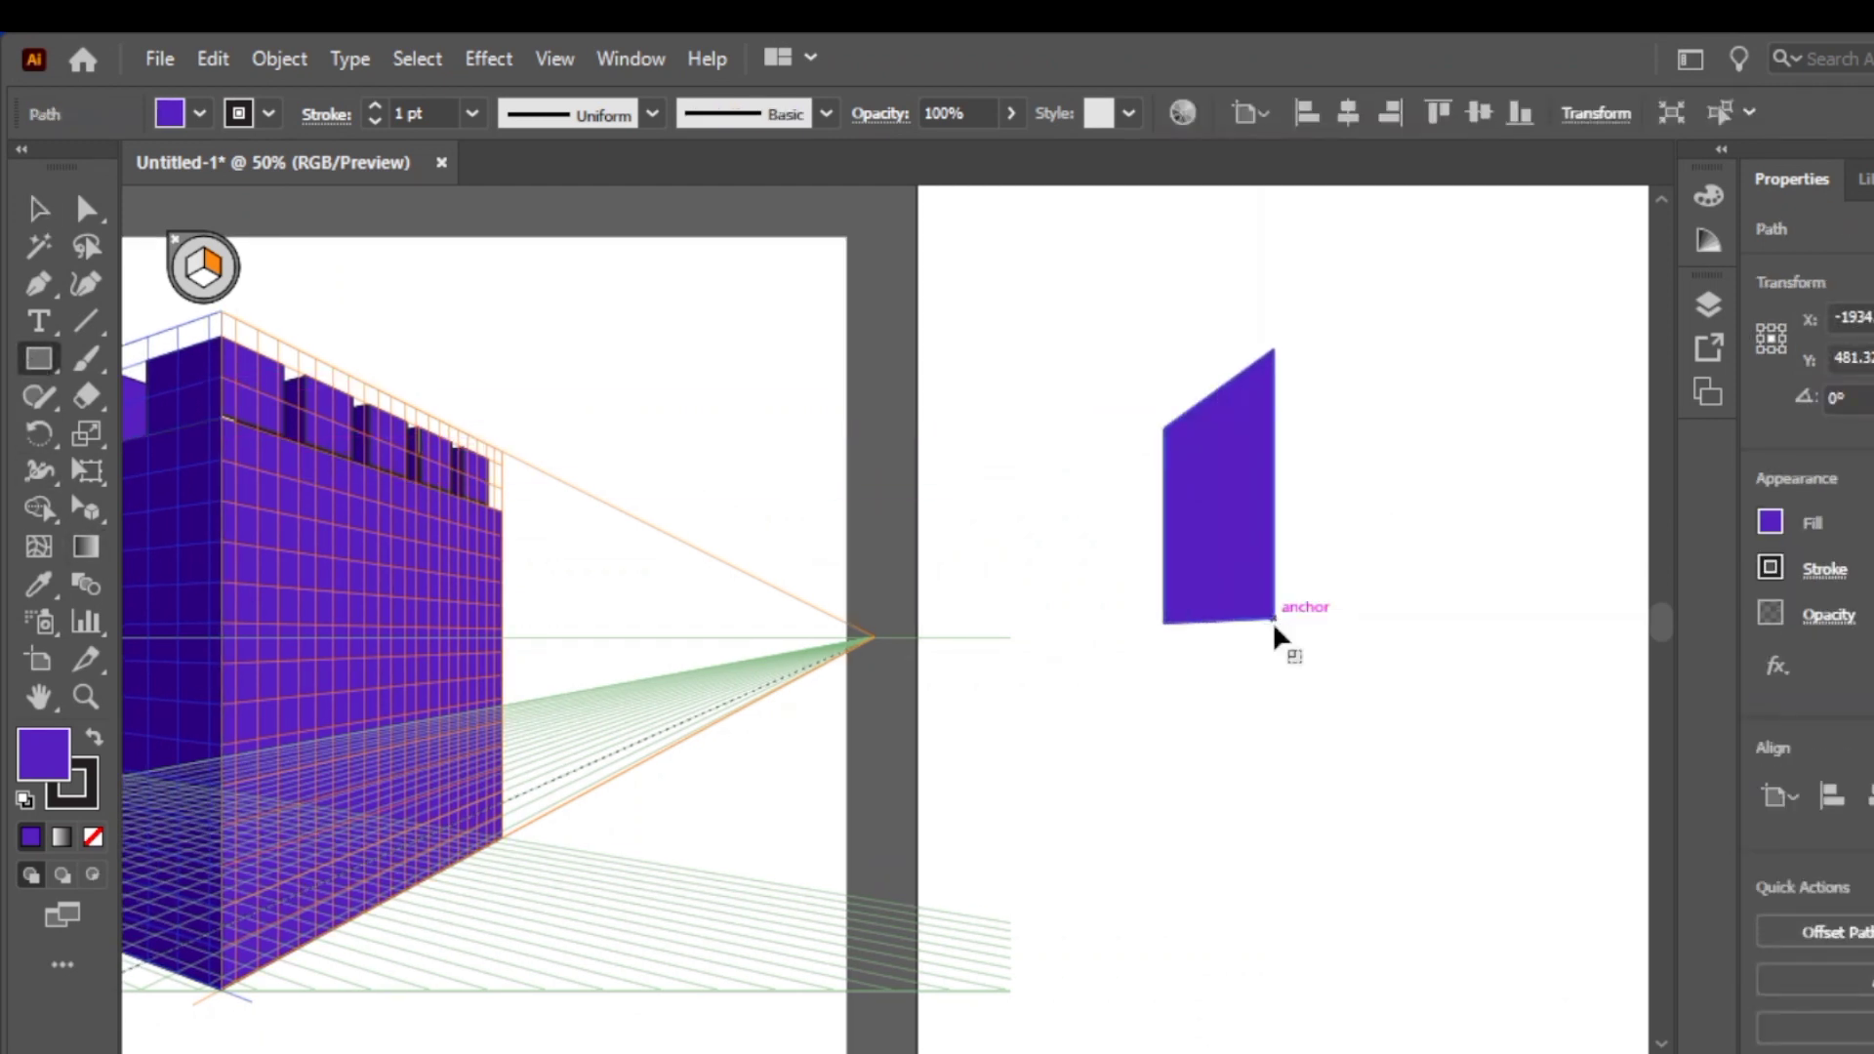
pyautogui.hotkey('ctrl', 'z')
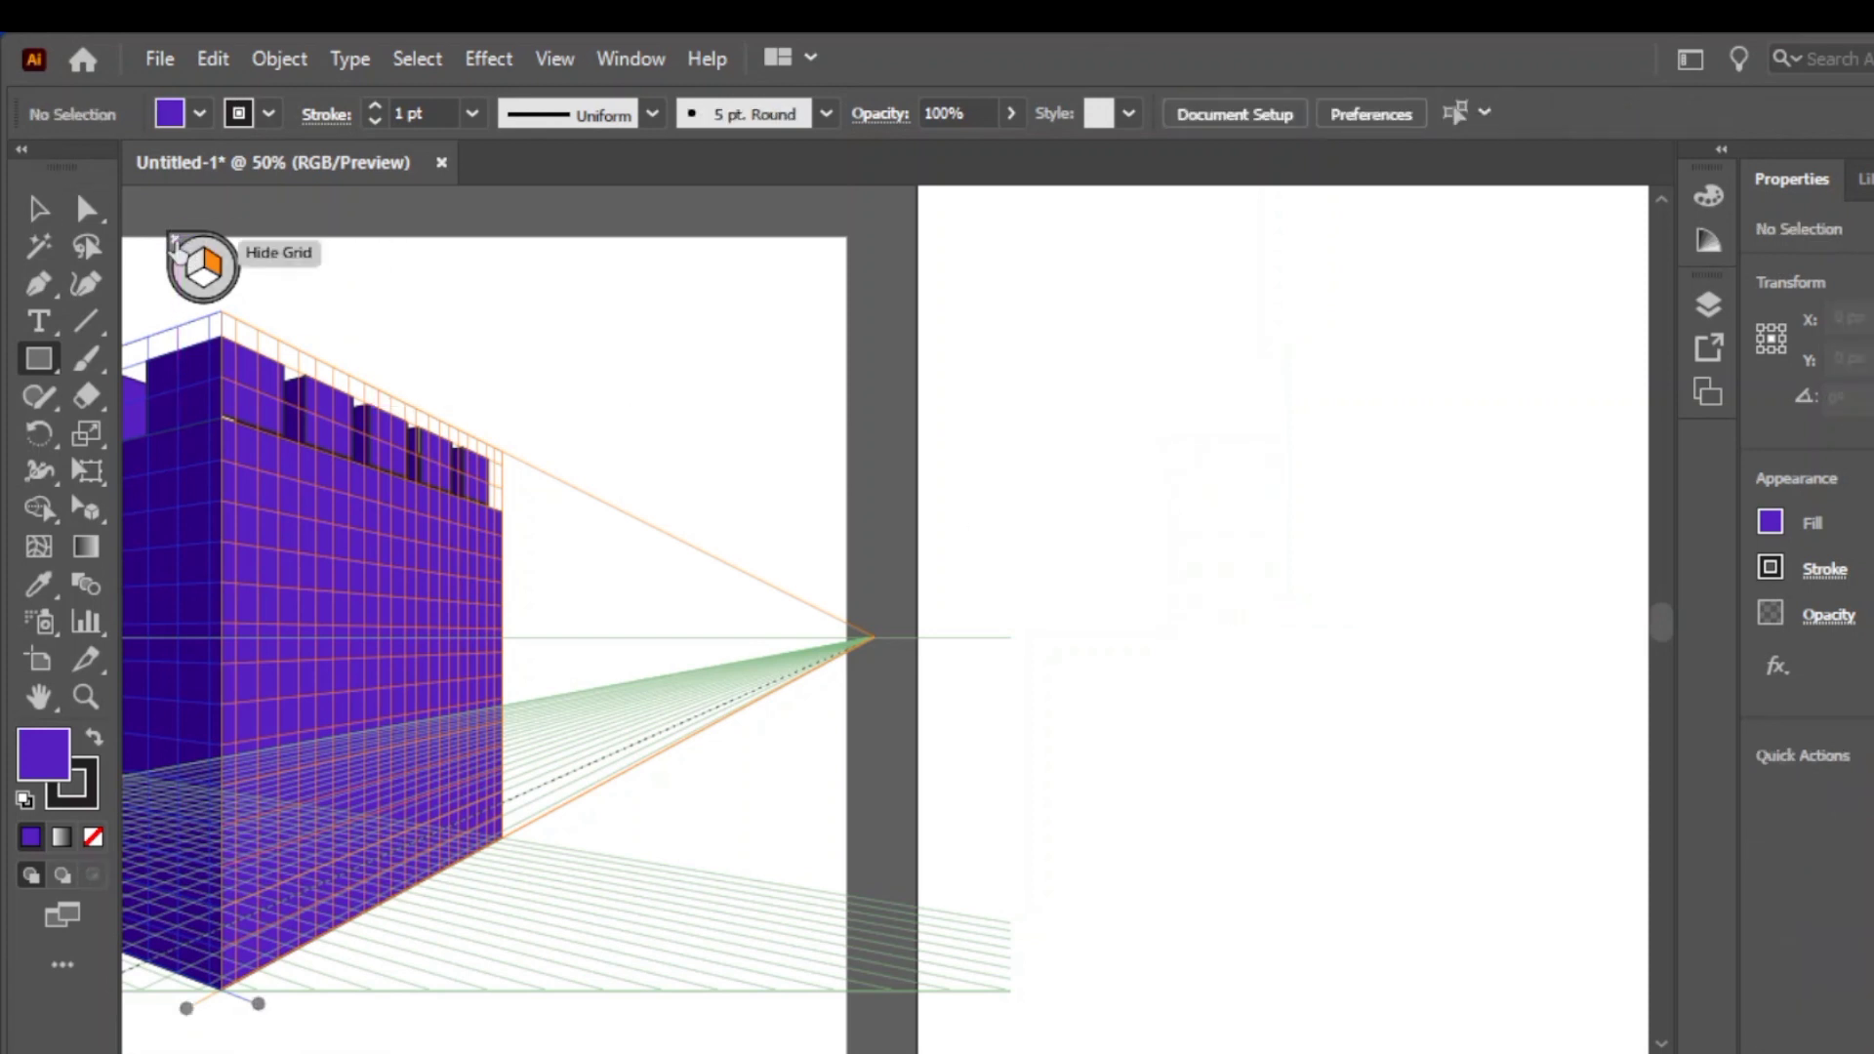
pyautogui.click(176, 242)
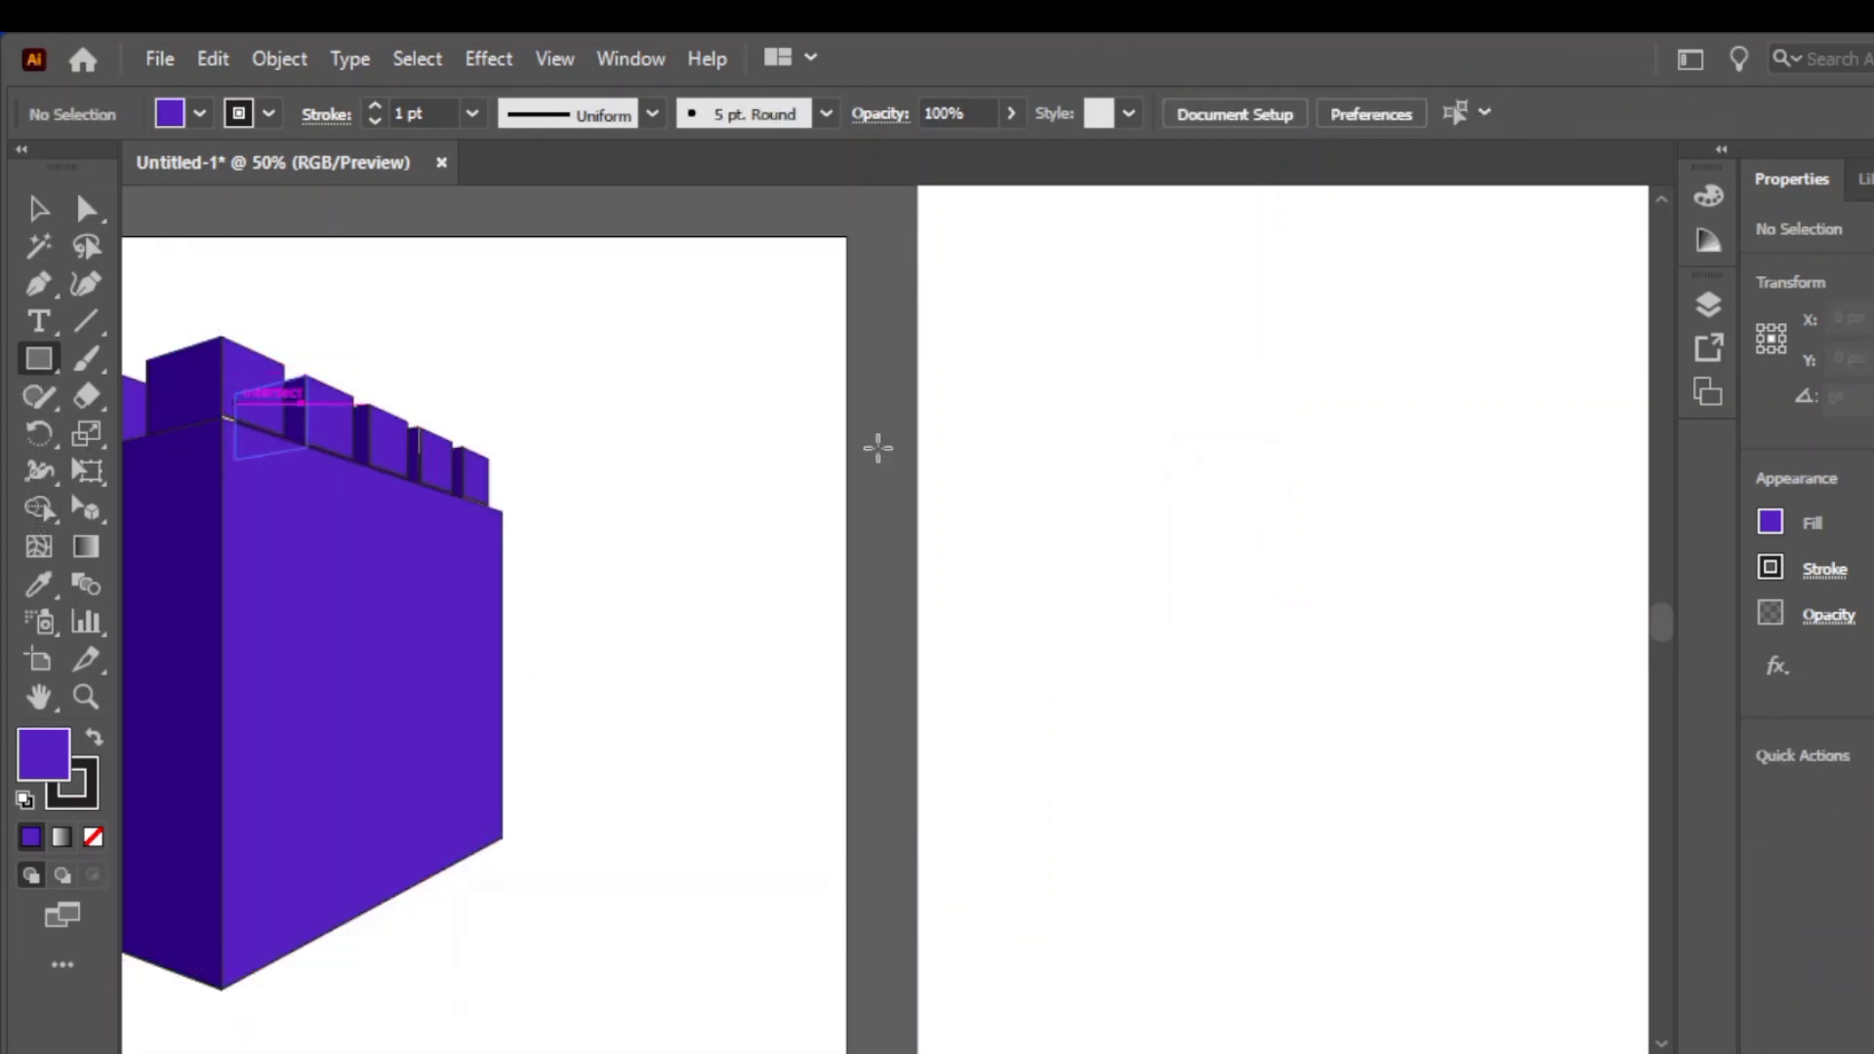
pyautogui.moveTo(1034, 440); pyautogui.dragTo(1329, 917)
# Round the violet rectangle's two upper corners to a radius of about 108 px, forming an arch
pyautogui.press('a')
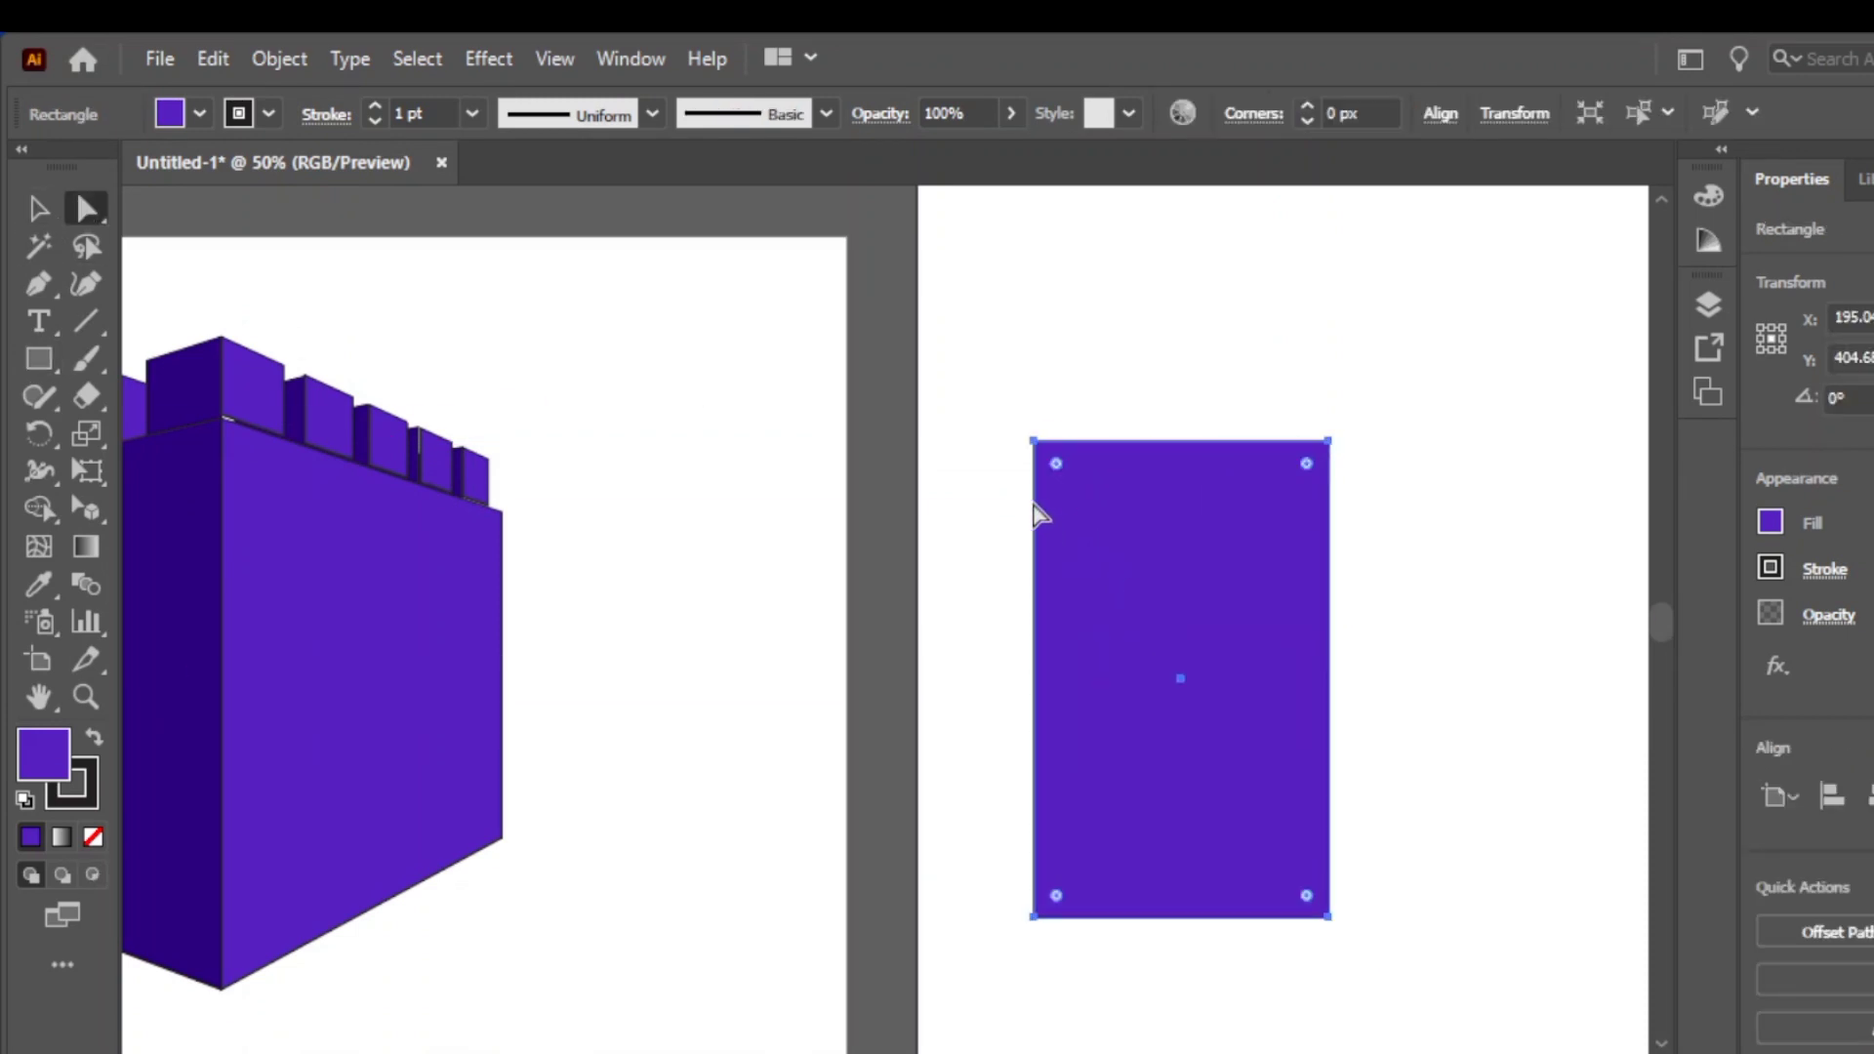
pyautogui.moveTo(984, 389); pyautogui.dragTo(1439, 558)
pyautogui.moveTo(1056, 464); pyautogui.dragTo(1107, 695)
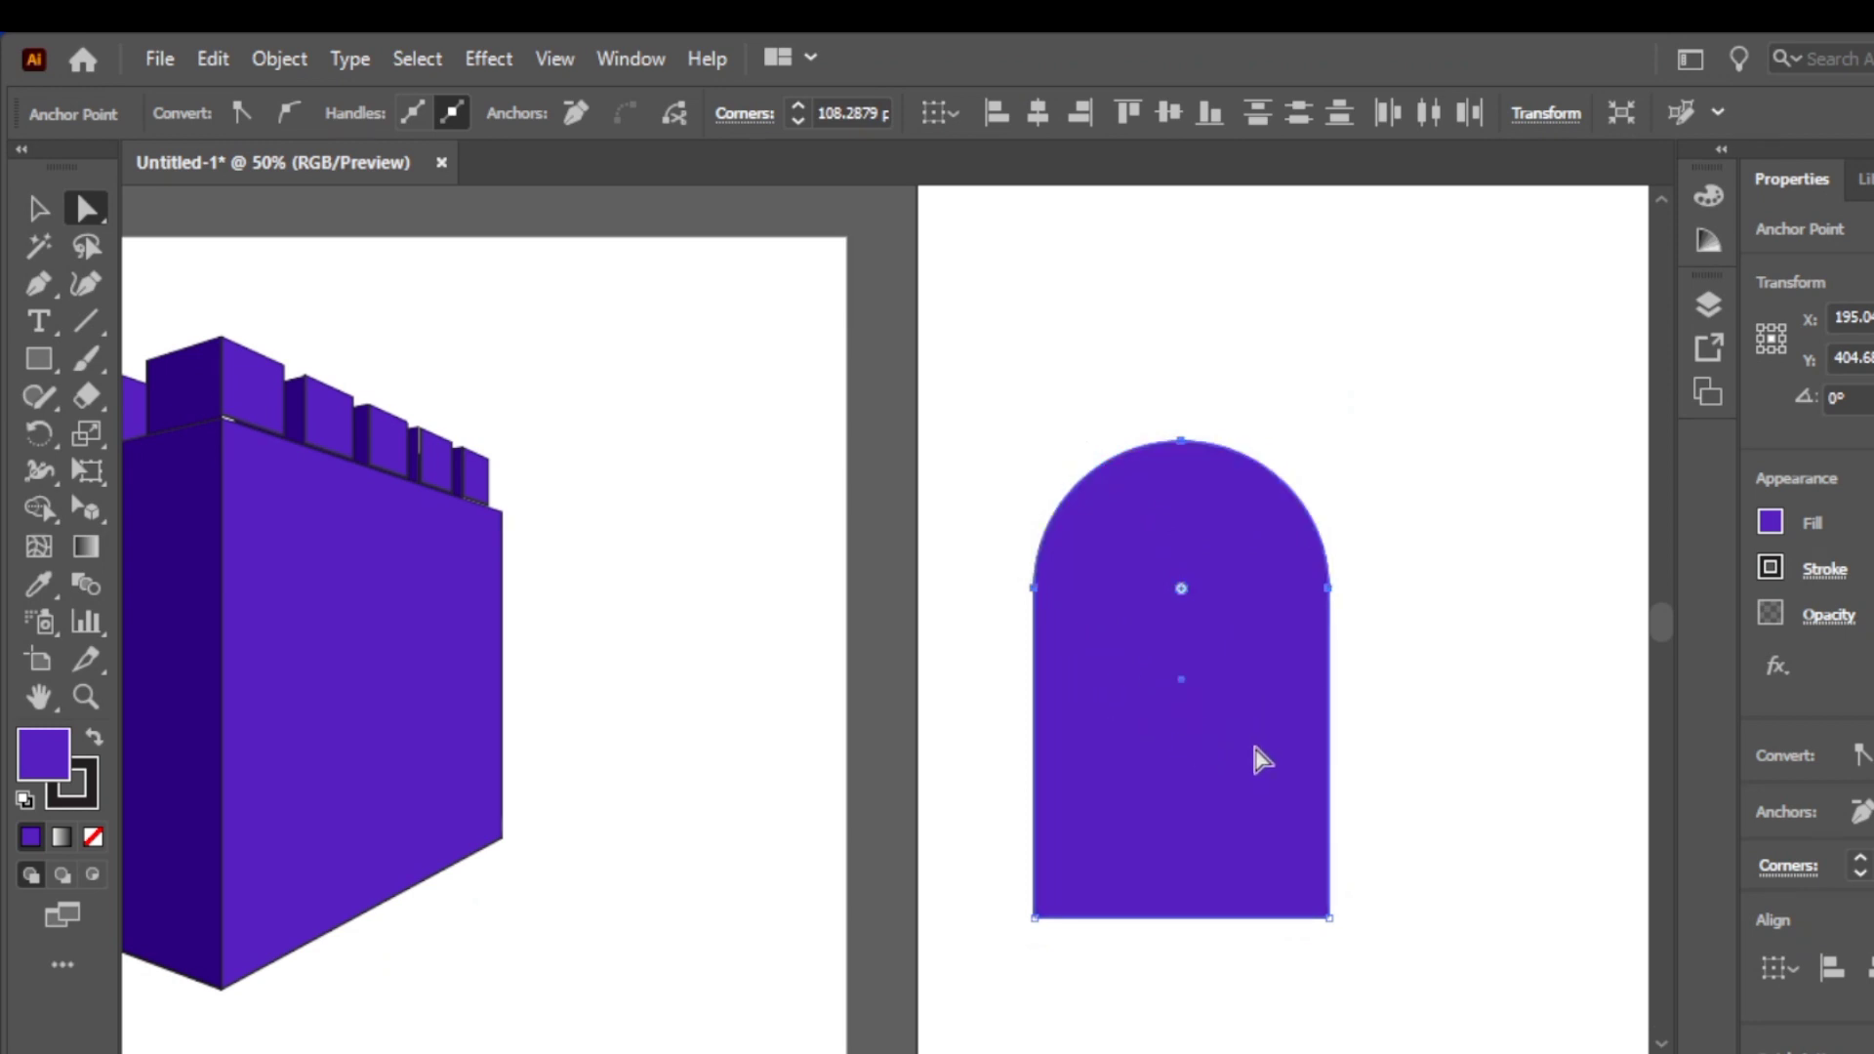
# Draw a narrow upright rectangle at the centre of the arch's base and fill it with 8A8AC4
pyautogui.click(40, 358)
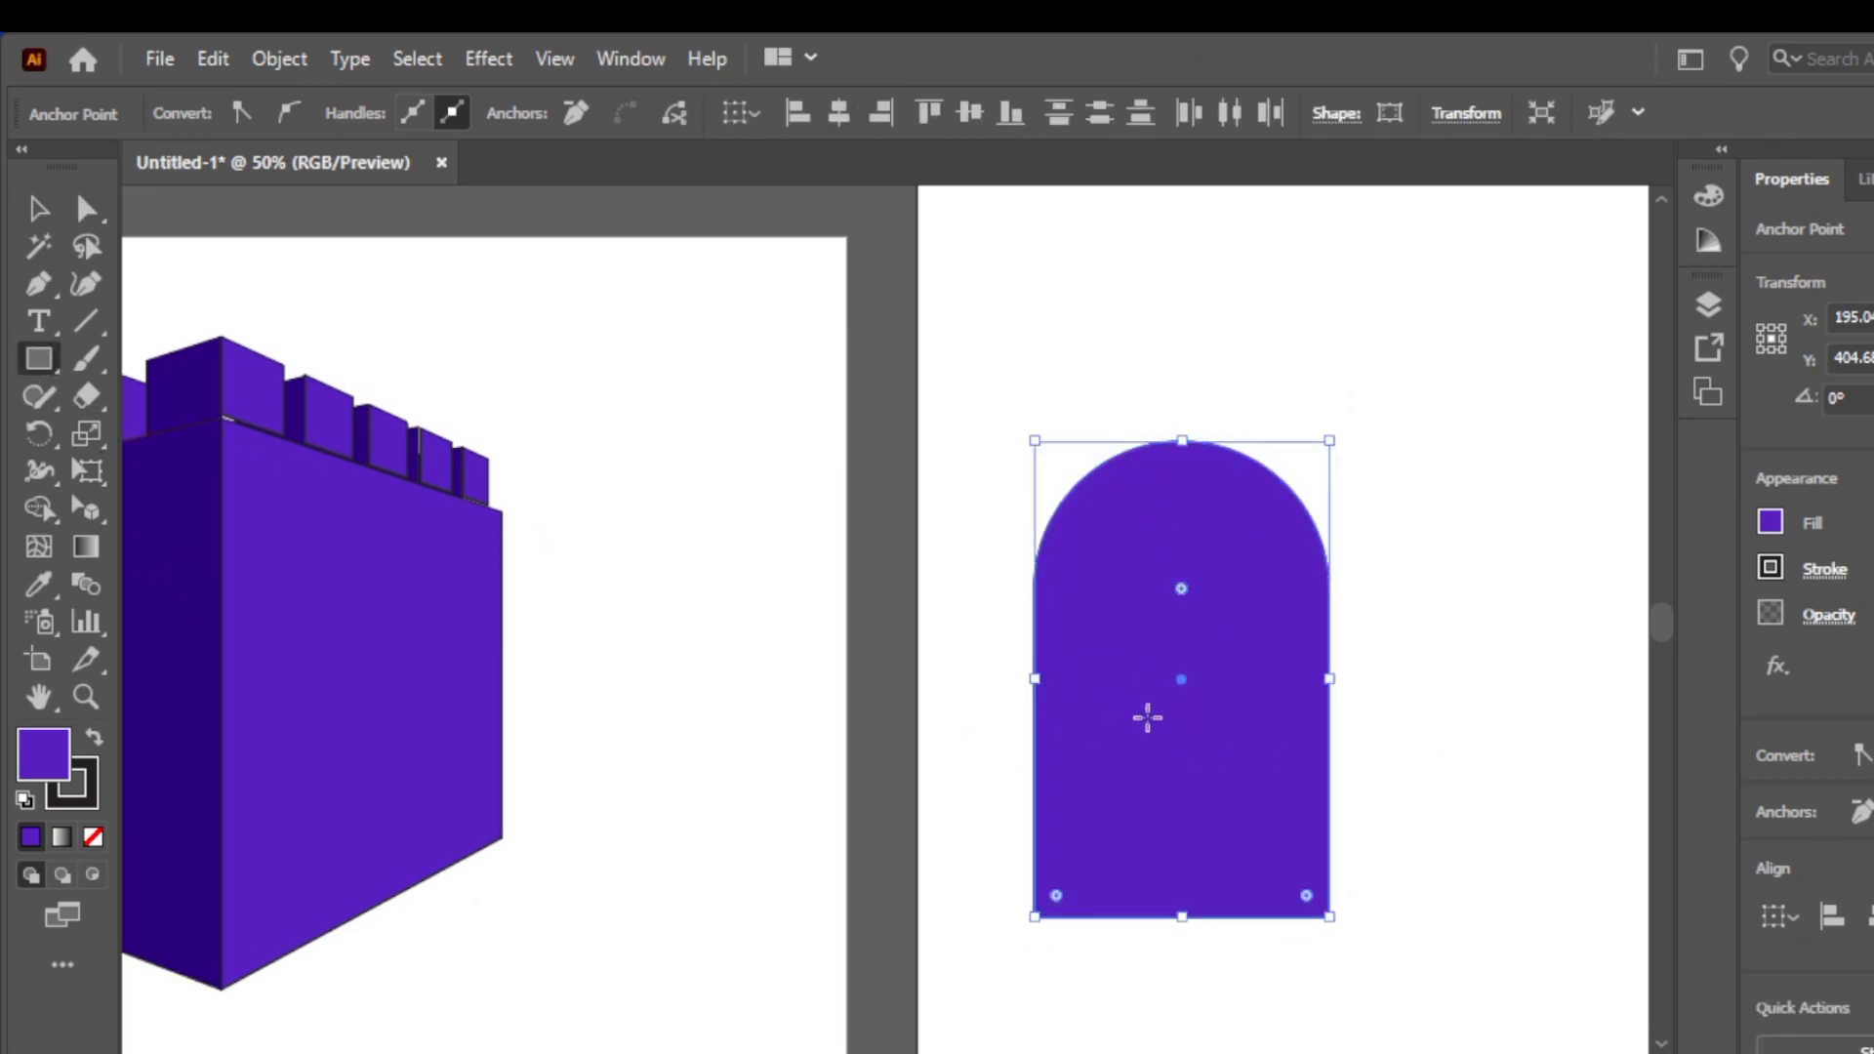
pyautogui.moveTo(1143, 680); pyautogui.dragTo(1221, 918)
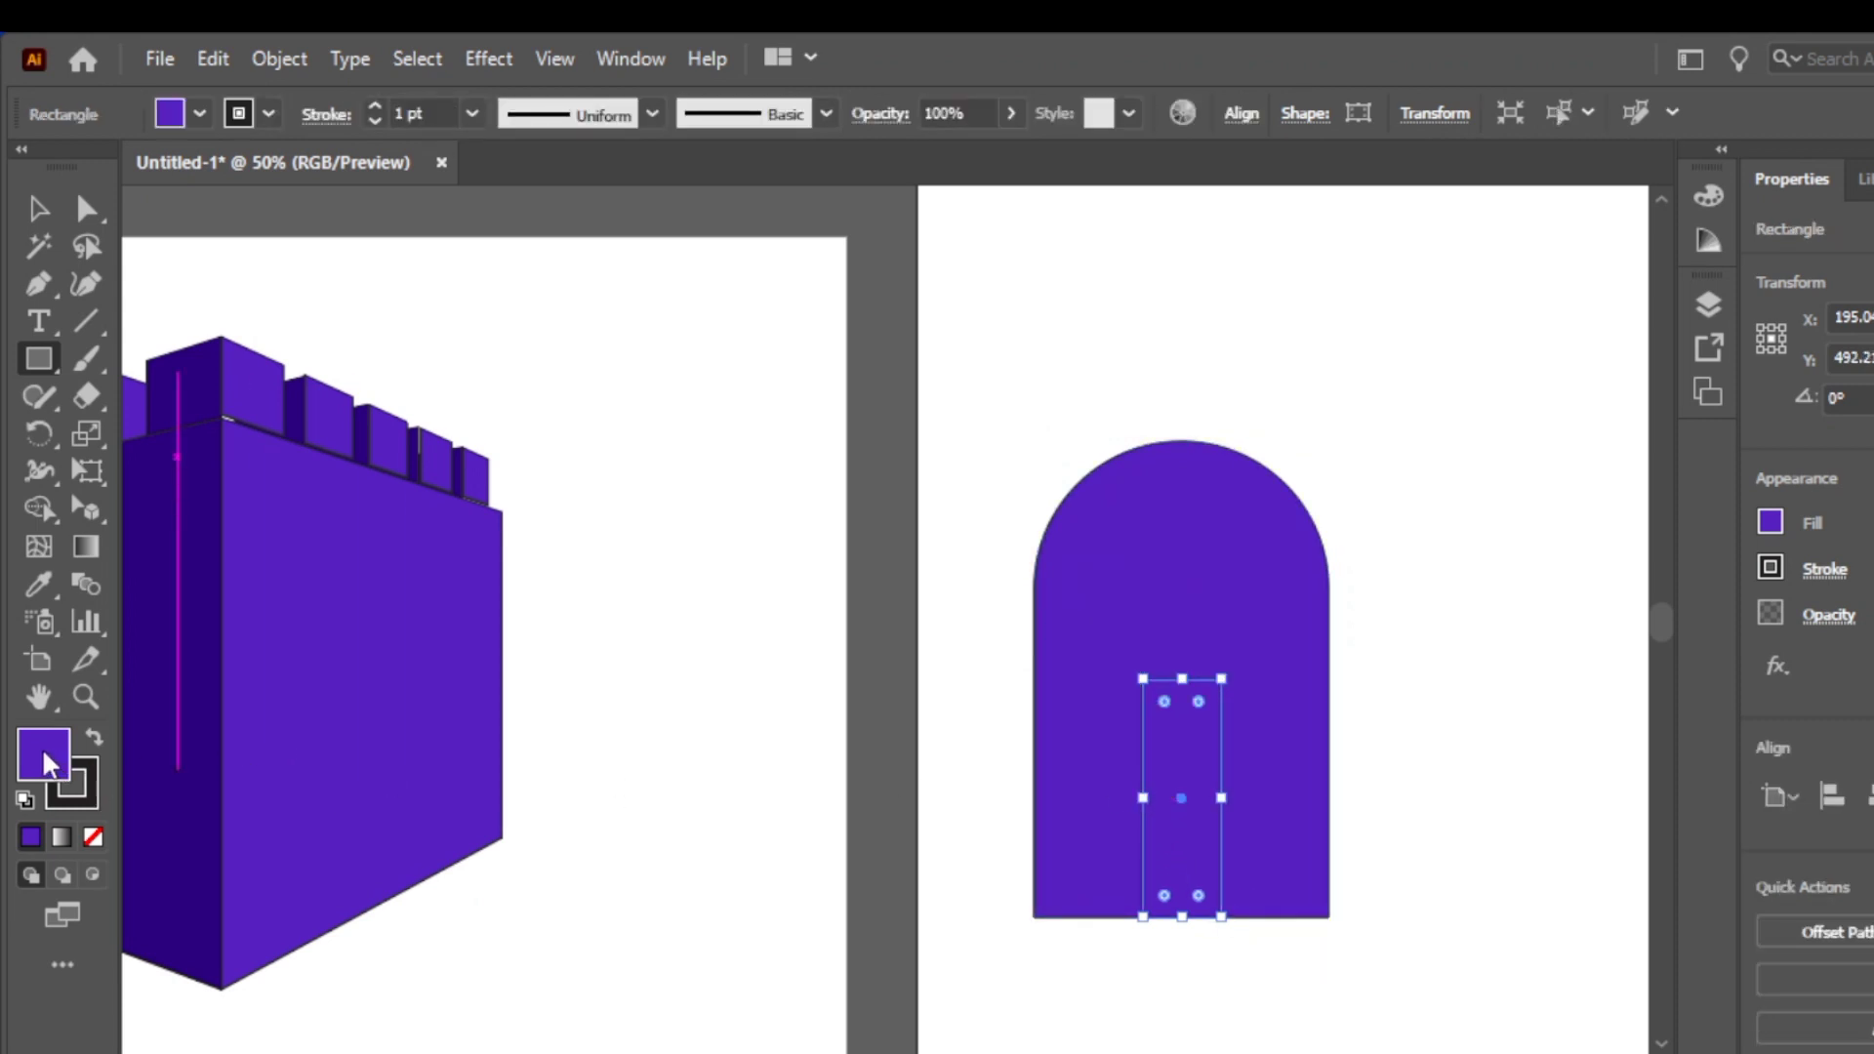
pyautogui.doubleClick(45, 756)
pyautogui.click(563, 480)
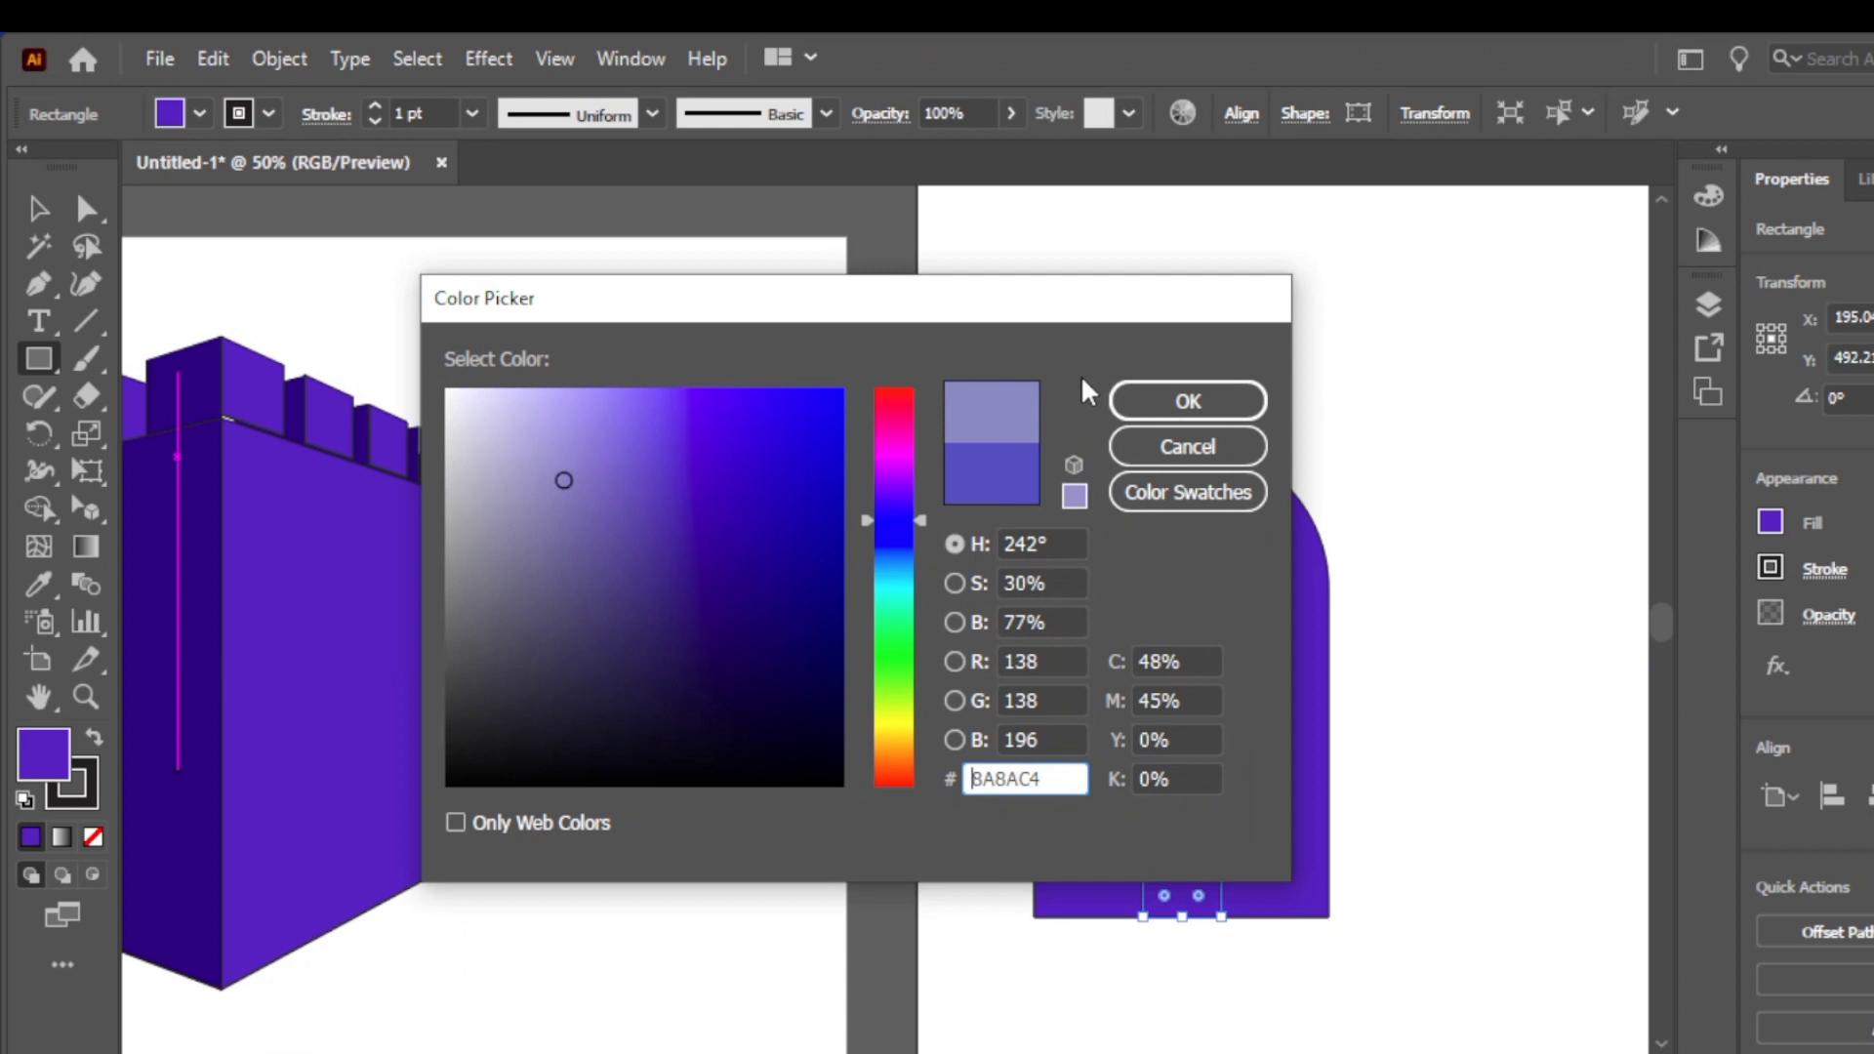
pyautogui.click(1158, 406)
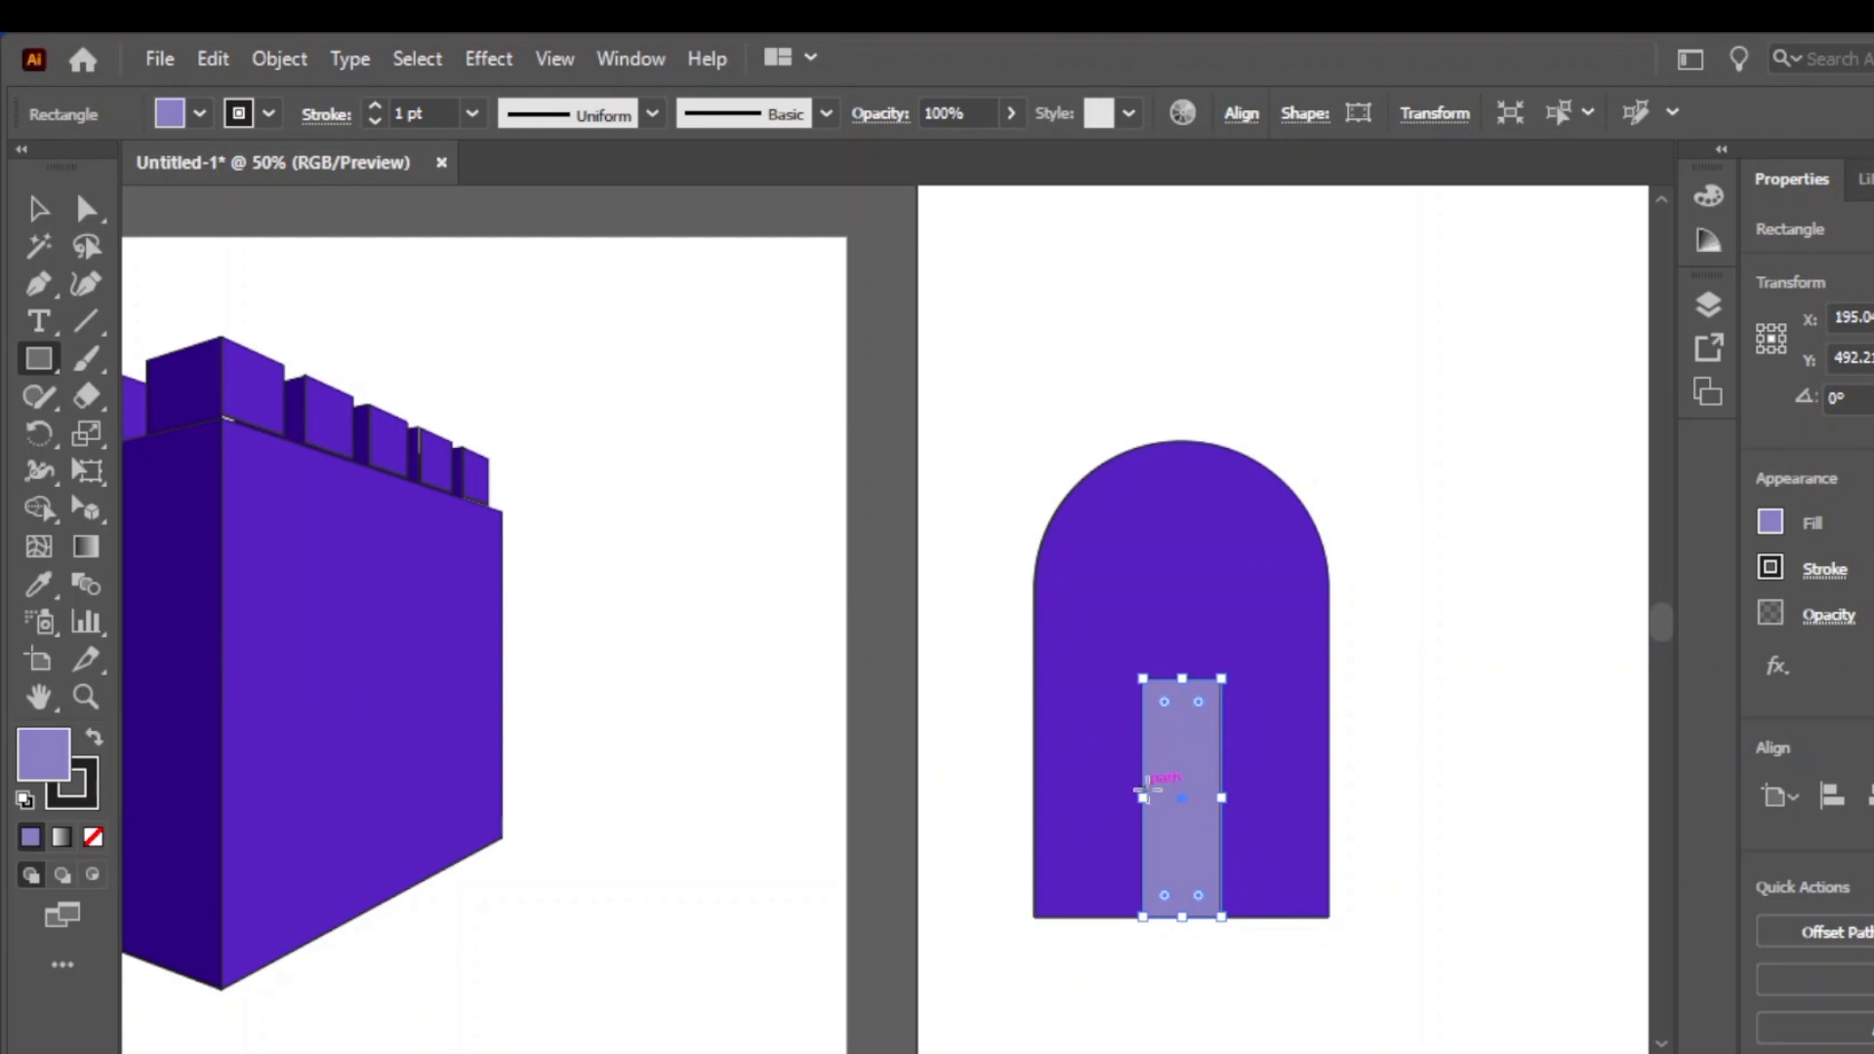
# Draw a thin horizontal bar across the middle of the narrow rectangle and fill it with 1C1CD3
pyautogui.moveTo(1142, 795); pyautogui.dragTo(1223, 812)
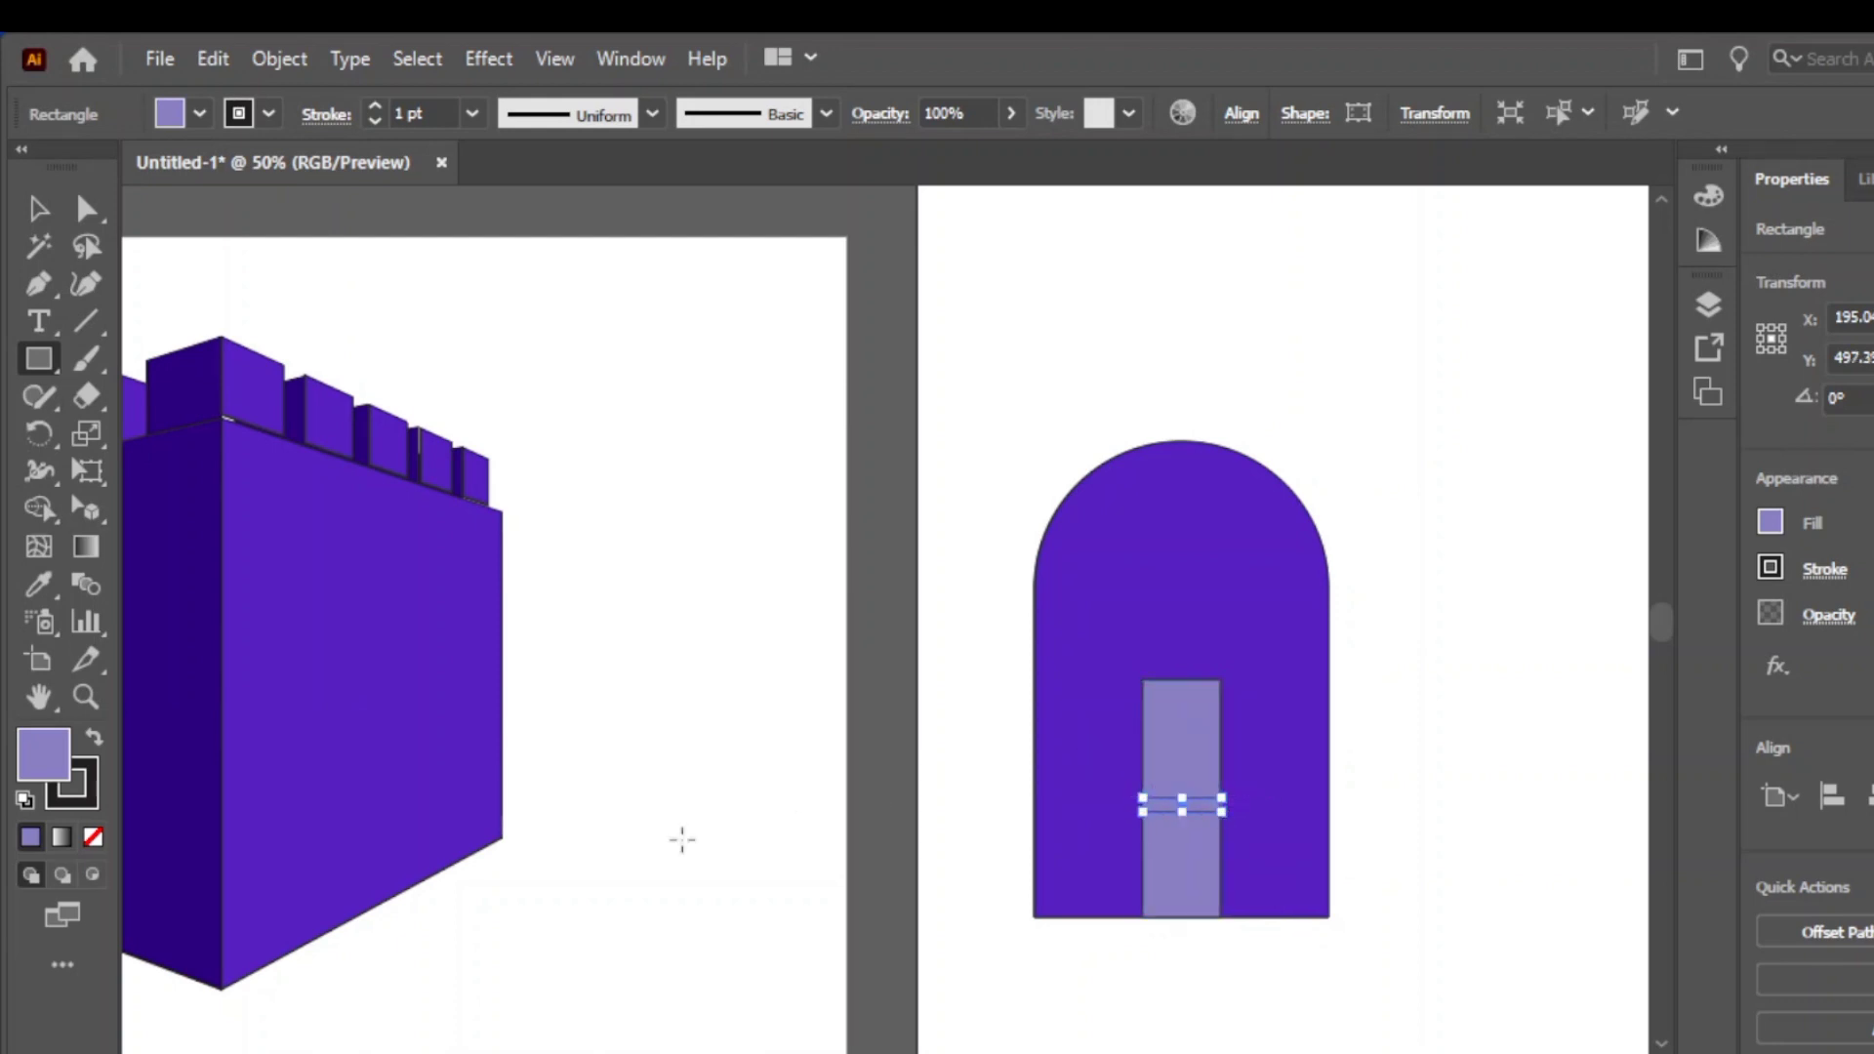
pyautogui.doubleClick(26, 758)
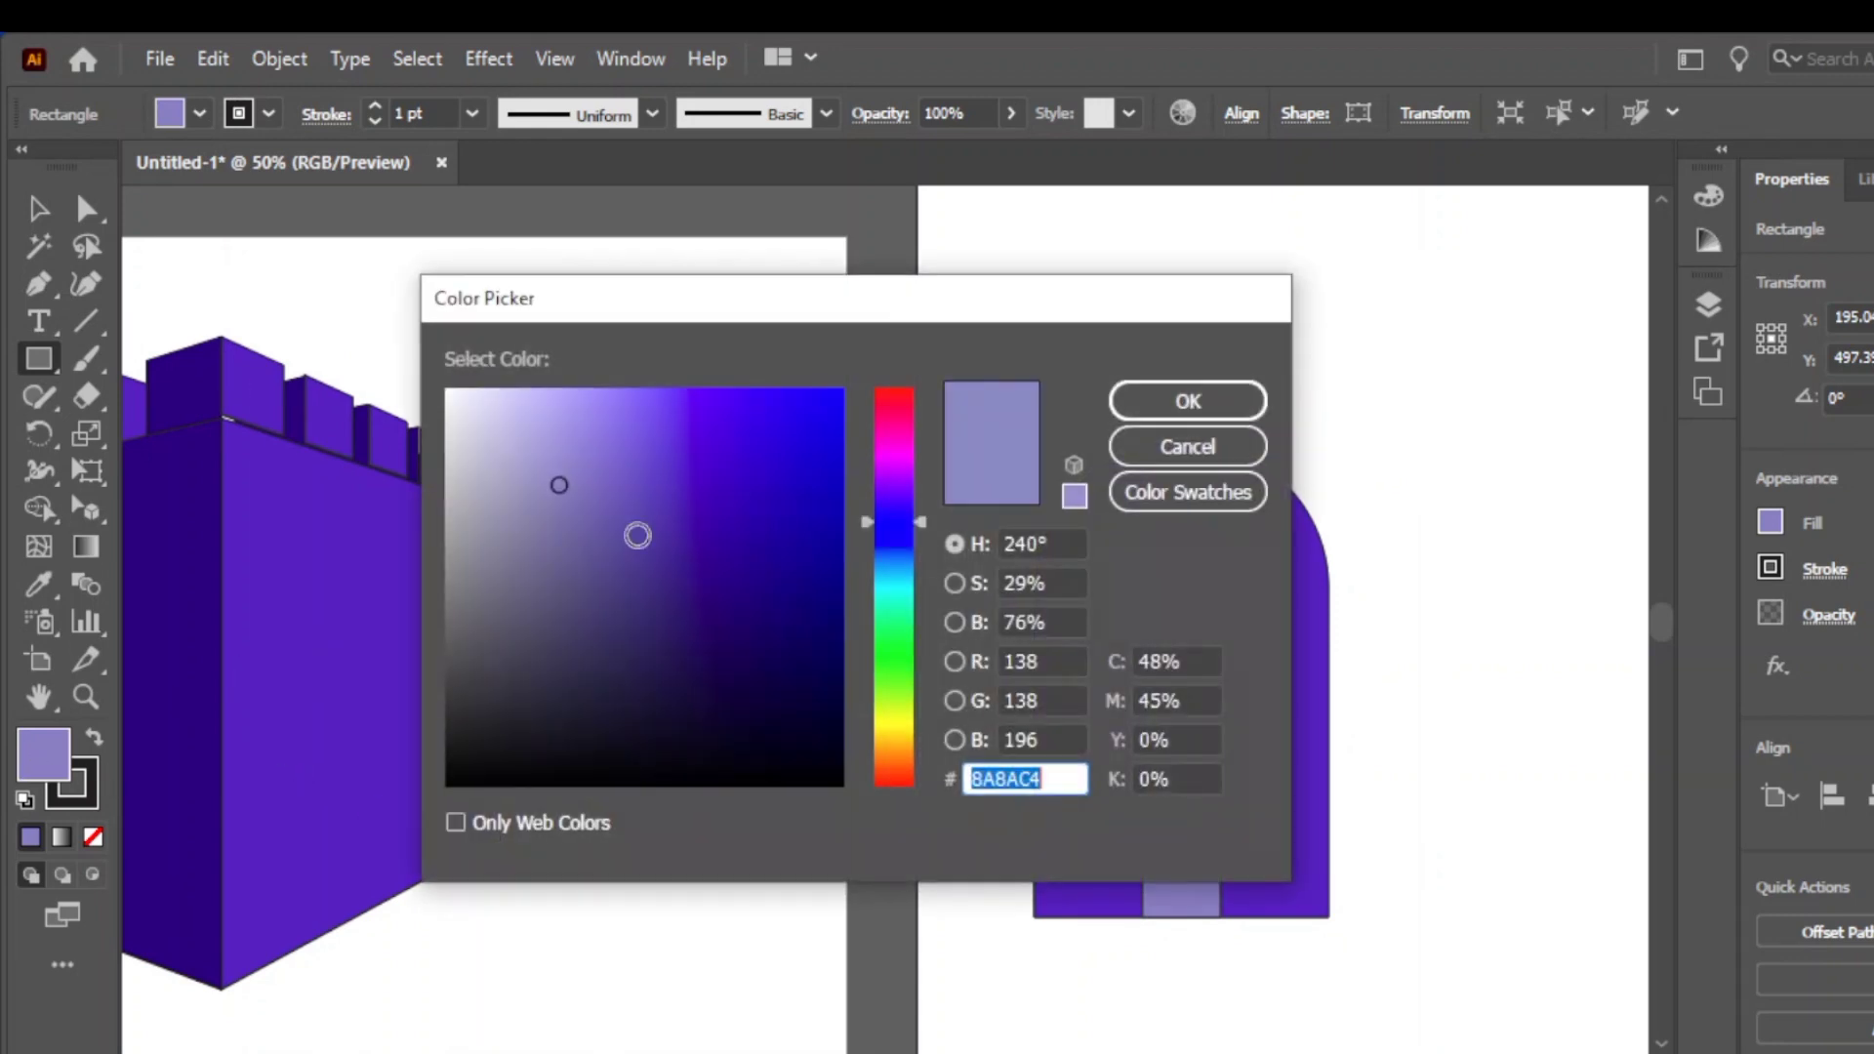
pyautogui.click(792, 454)
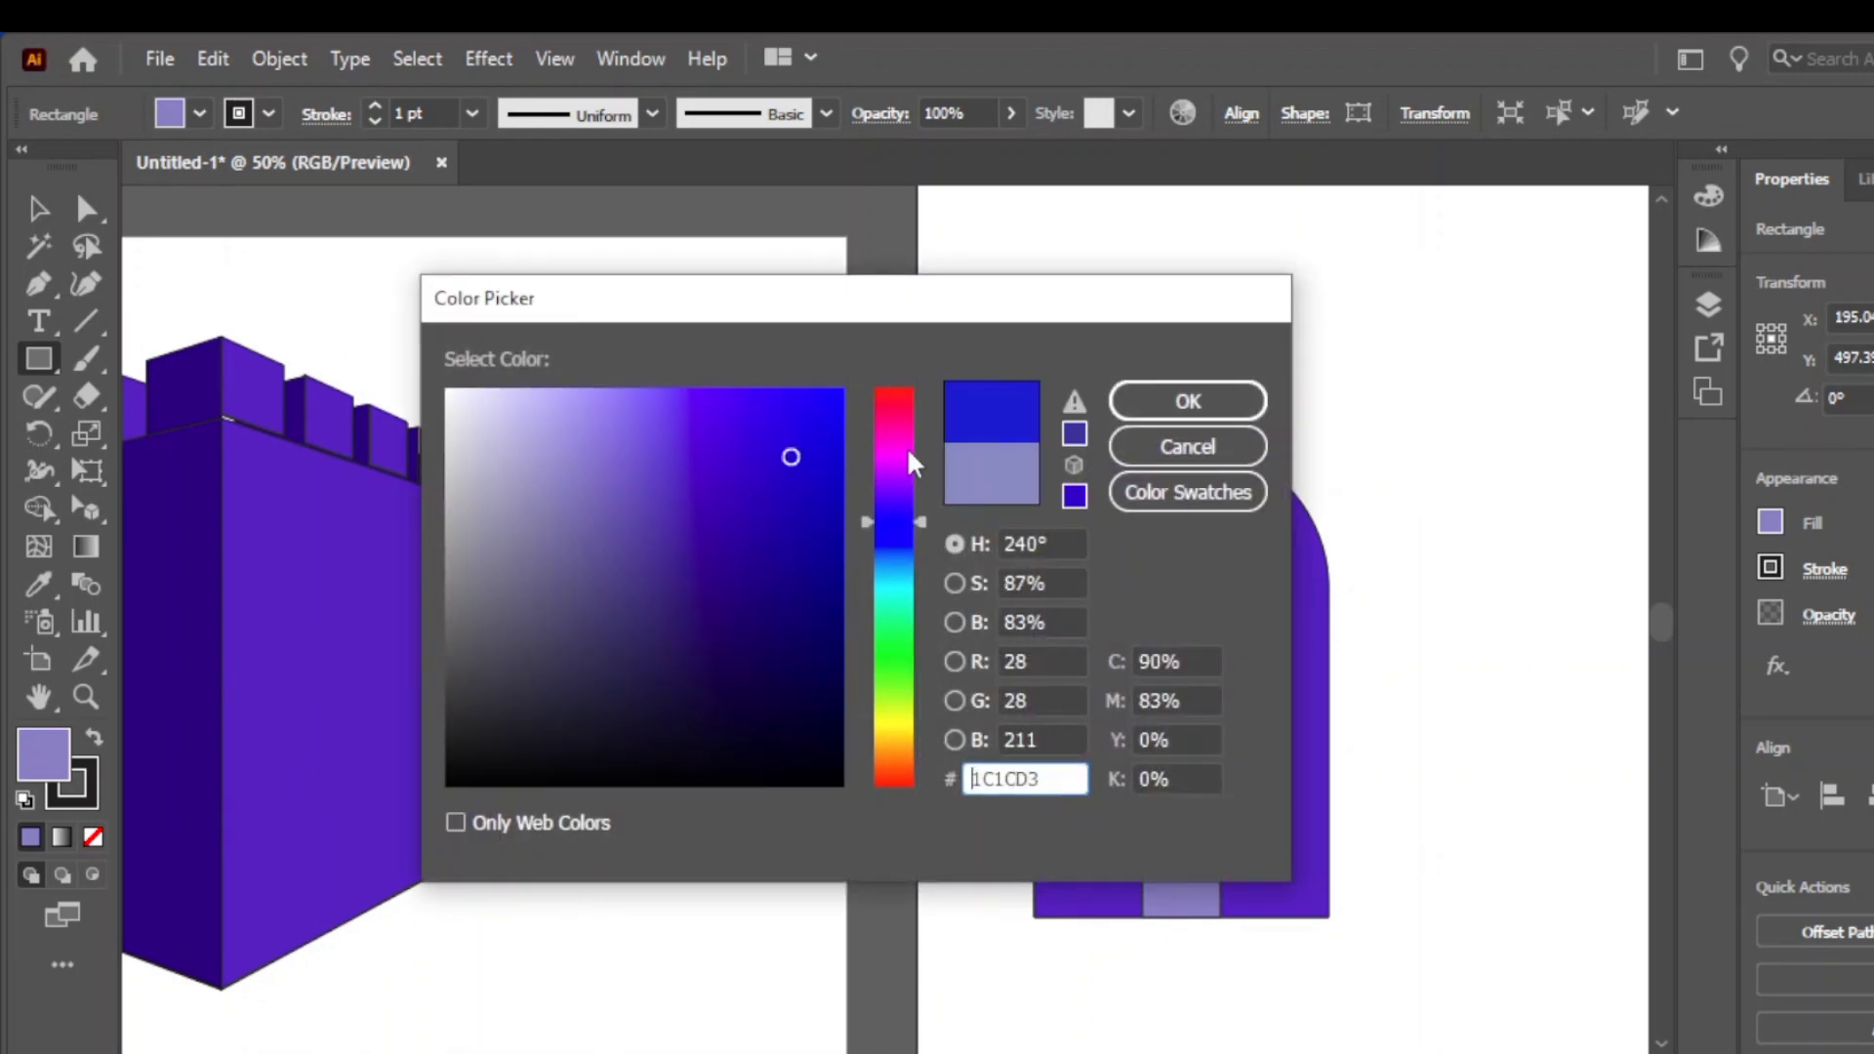
pyautogui.click(1167, 410)
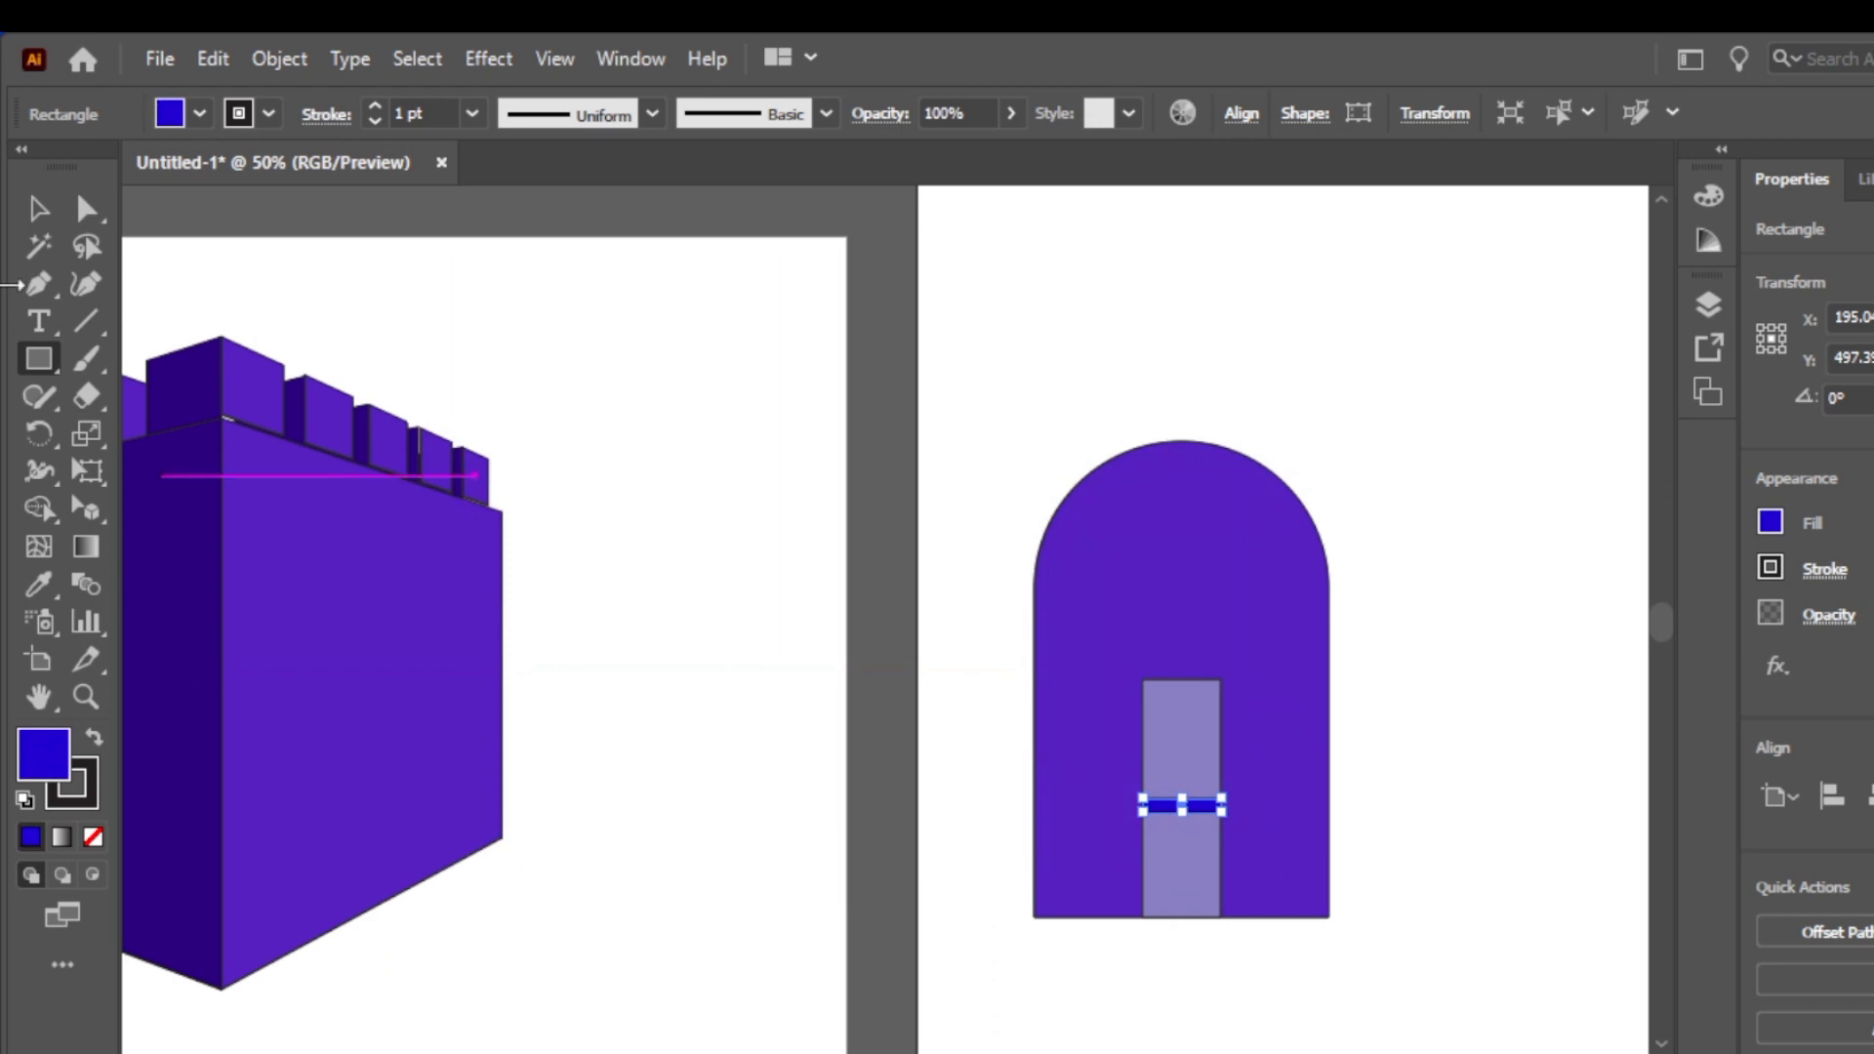
# Recolour the thin horizontal bar on the narrow rectangle with the arch's violet fill
pyautogui.click(39, 208)
pyautogui.click(524, 340)
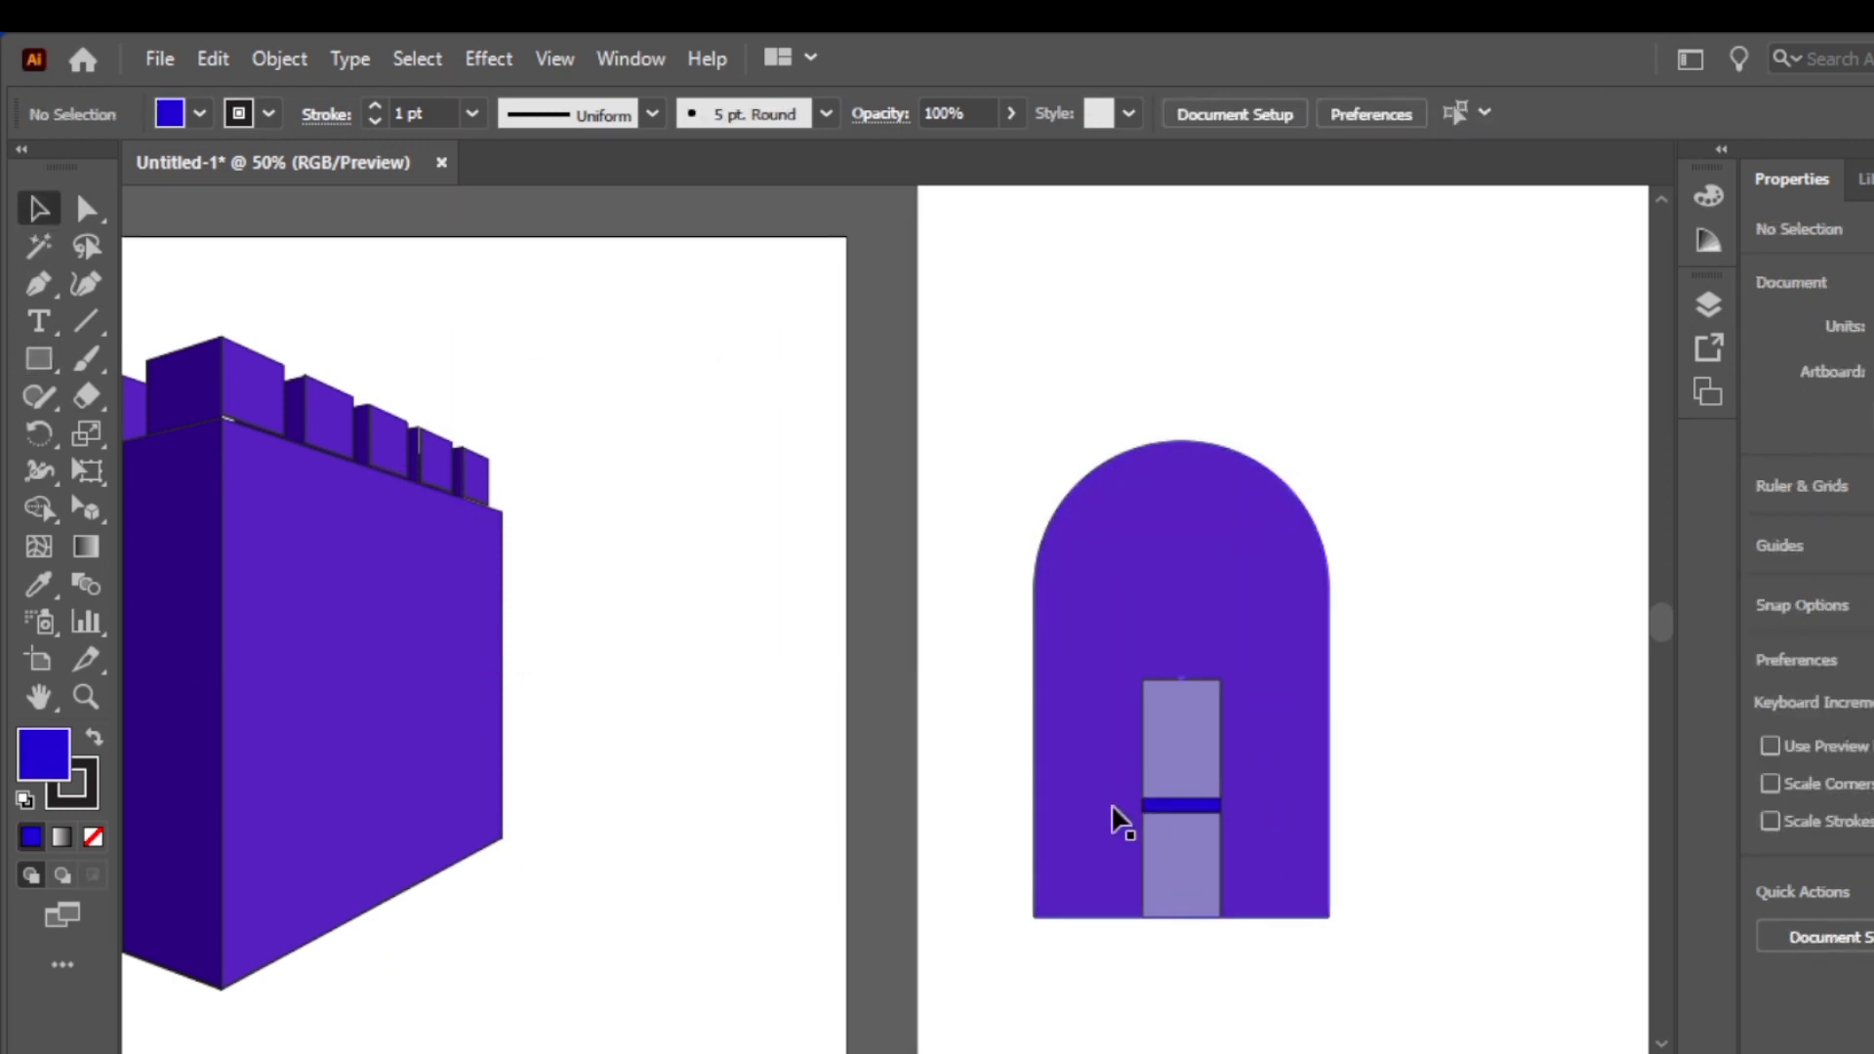
pyautogui.click(1192, 806)
pyautogui.click(39, 582)
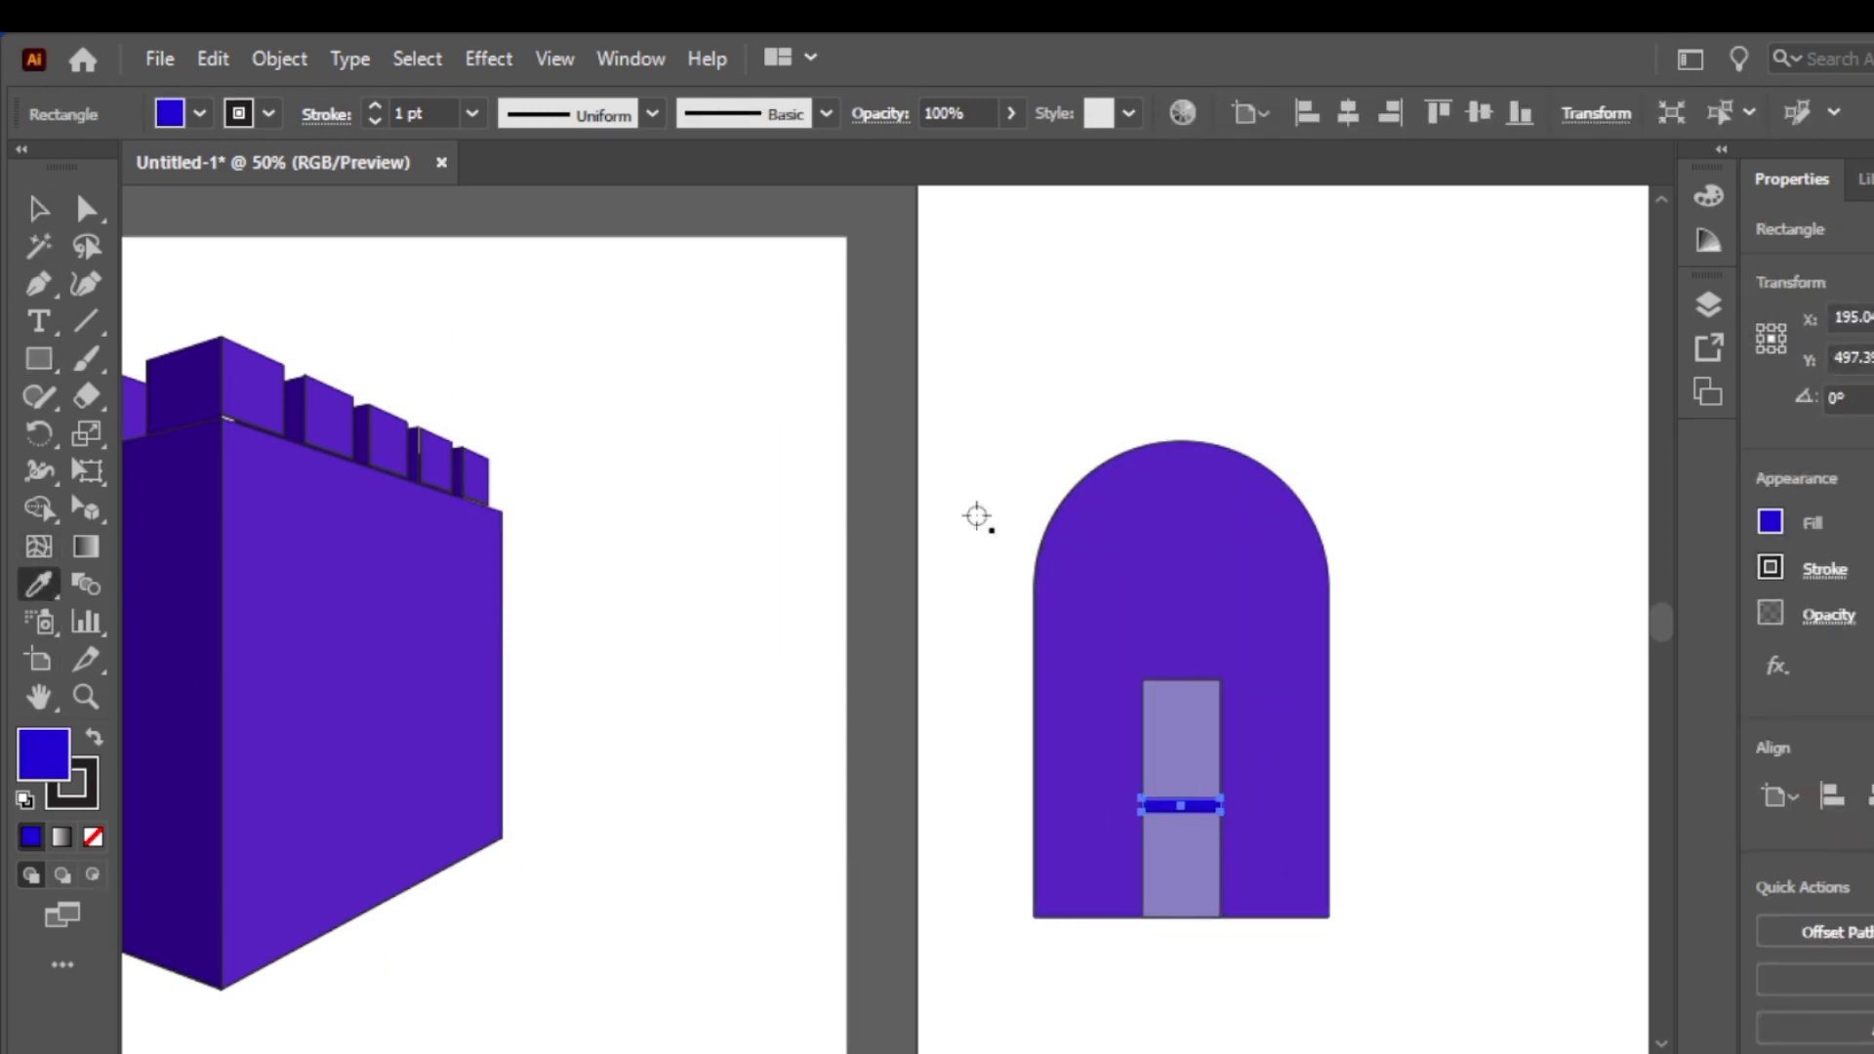
pyautogui.click(1184, 556)
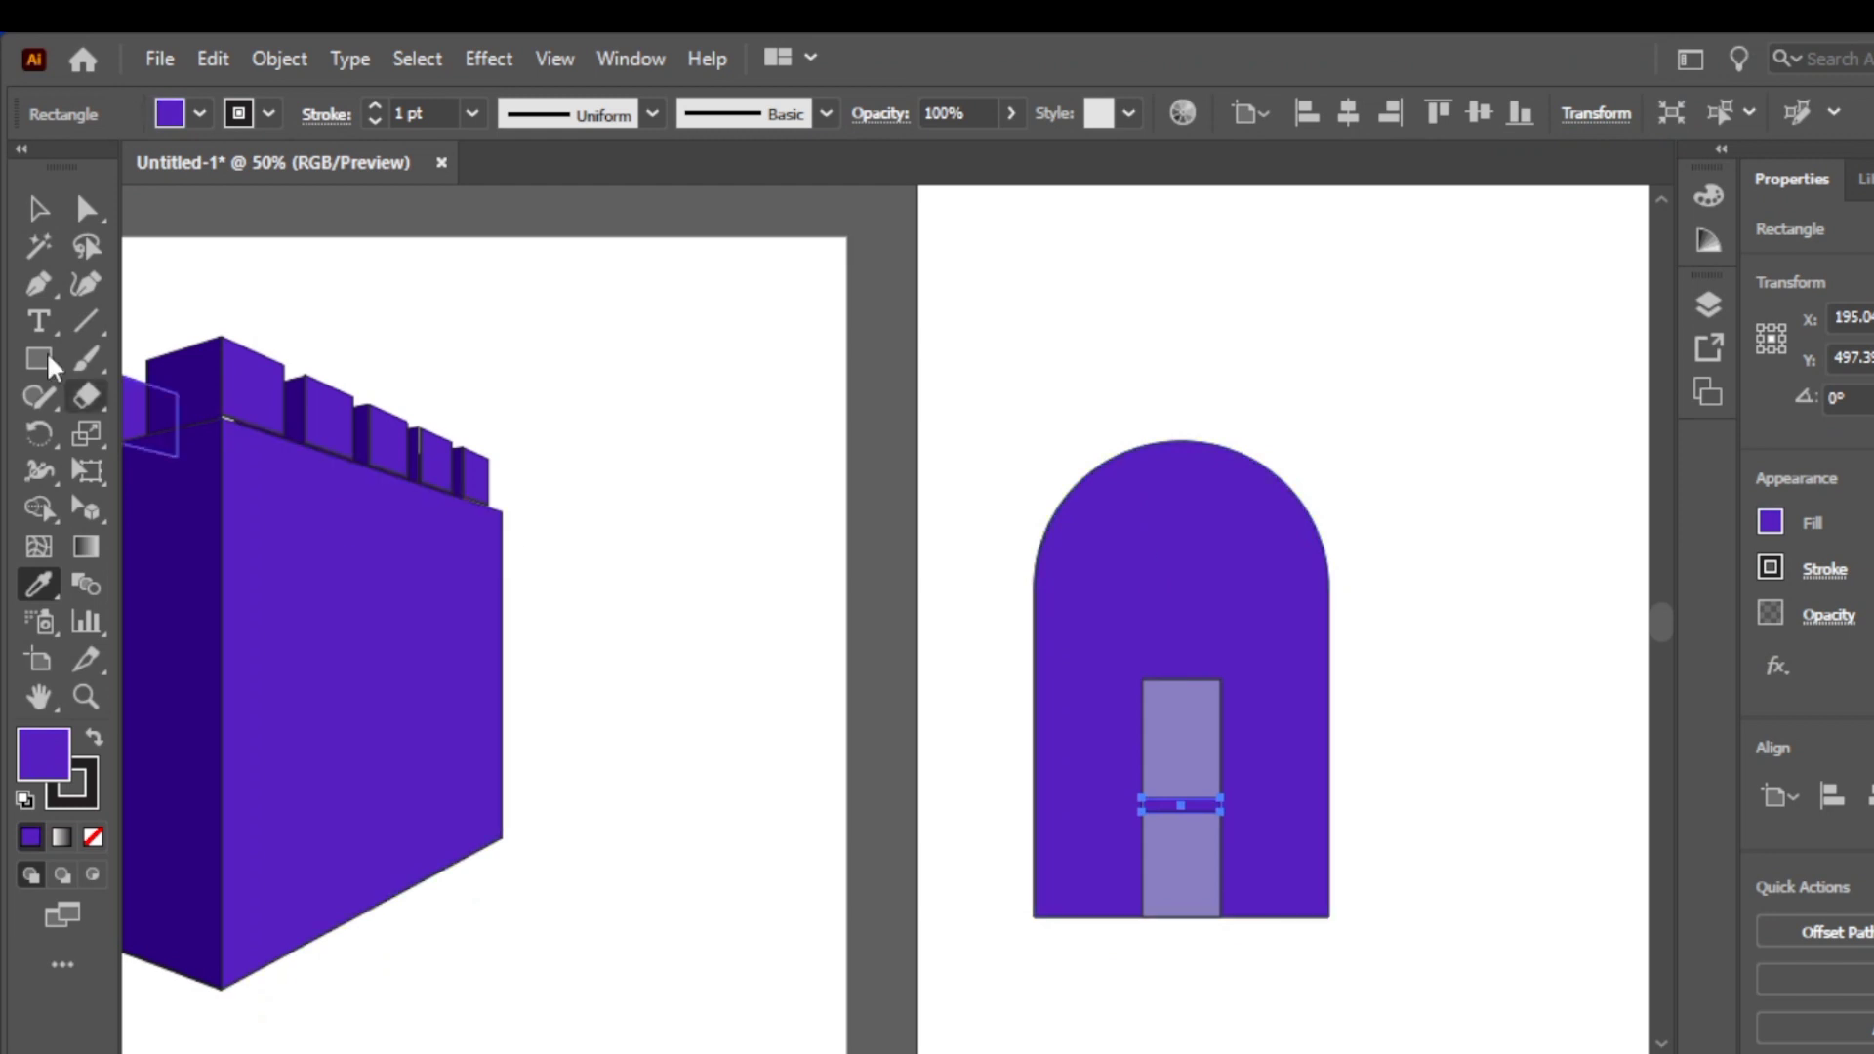
# Group the arch with its narrow rectangle and bar, and place a duplicate of the group beside it
pyautogui.click(39, 208)
pyautogui.moveTo(1055, 386); pyautogui.dragTo(1410, 988)
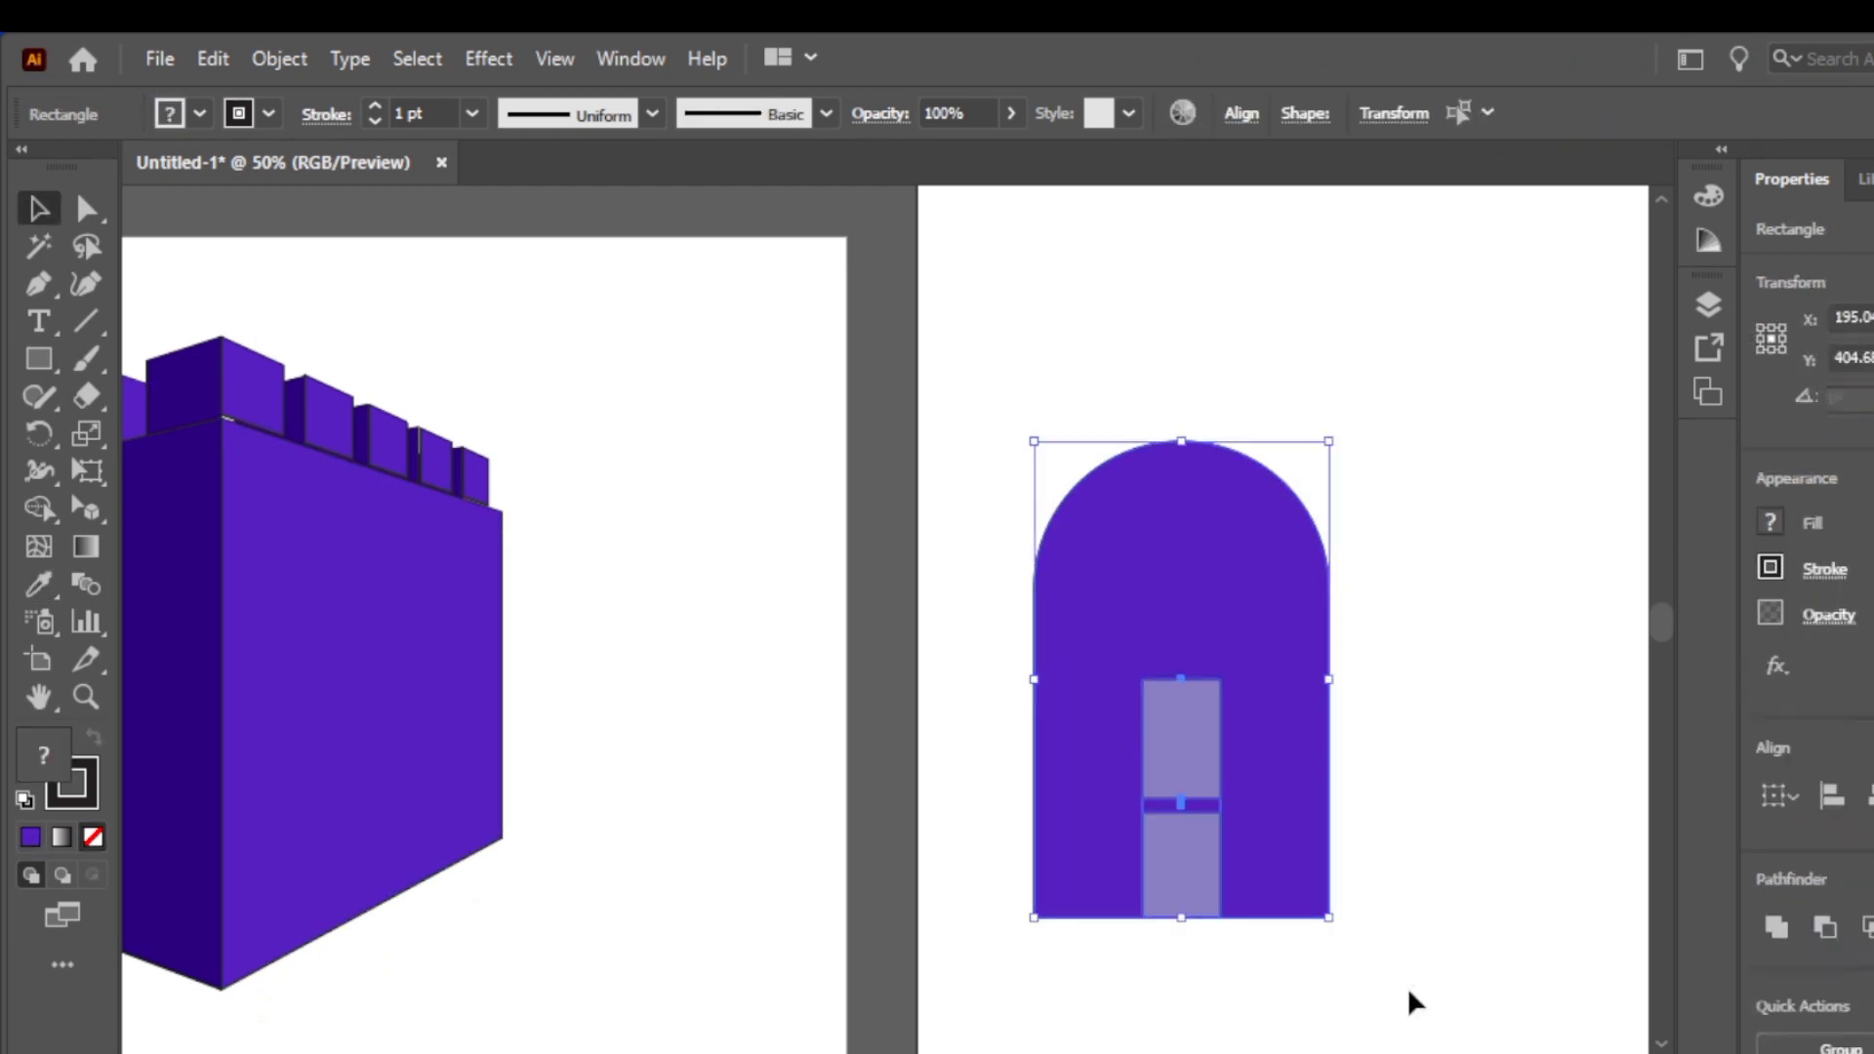
pyautogui.hotkey('ctrl', 'g')
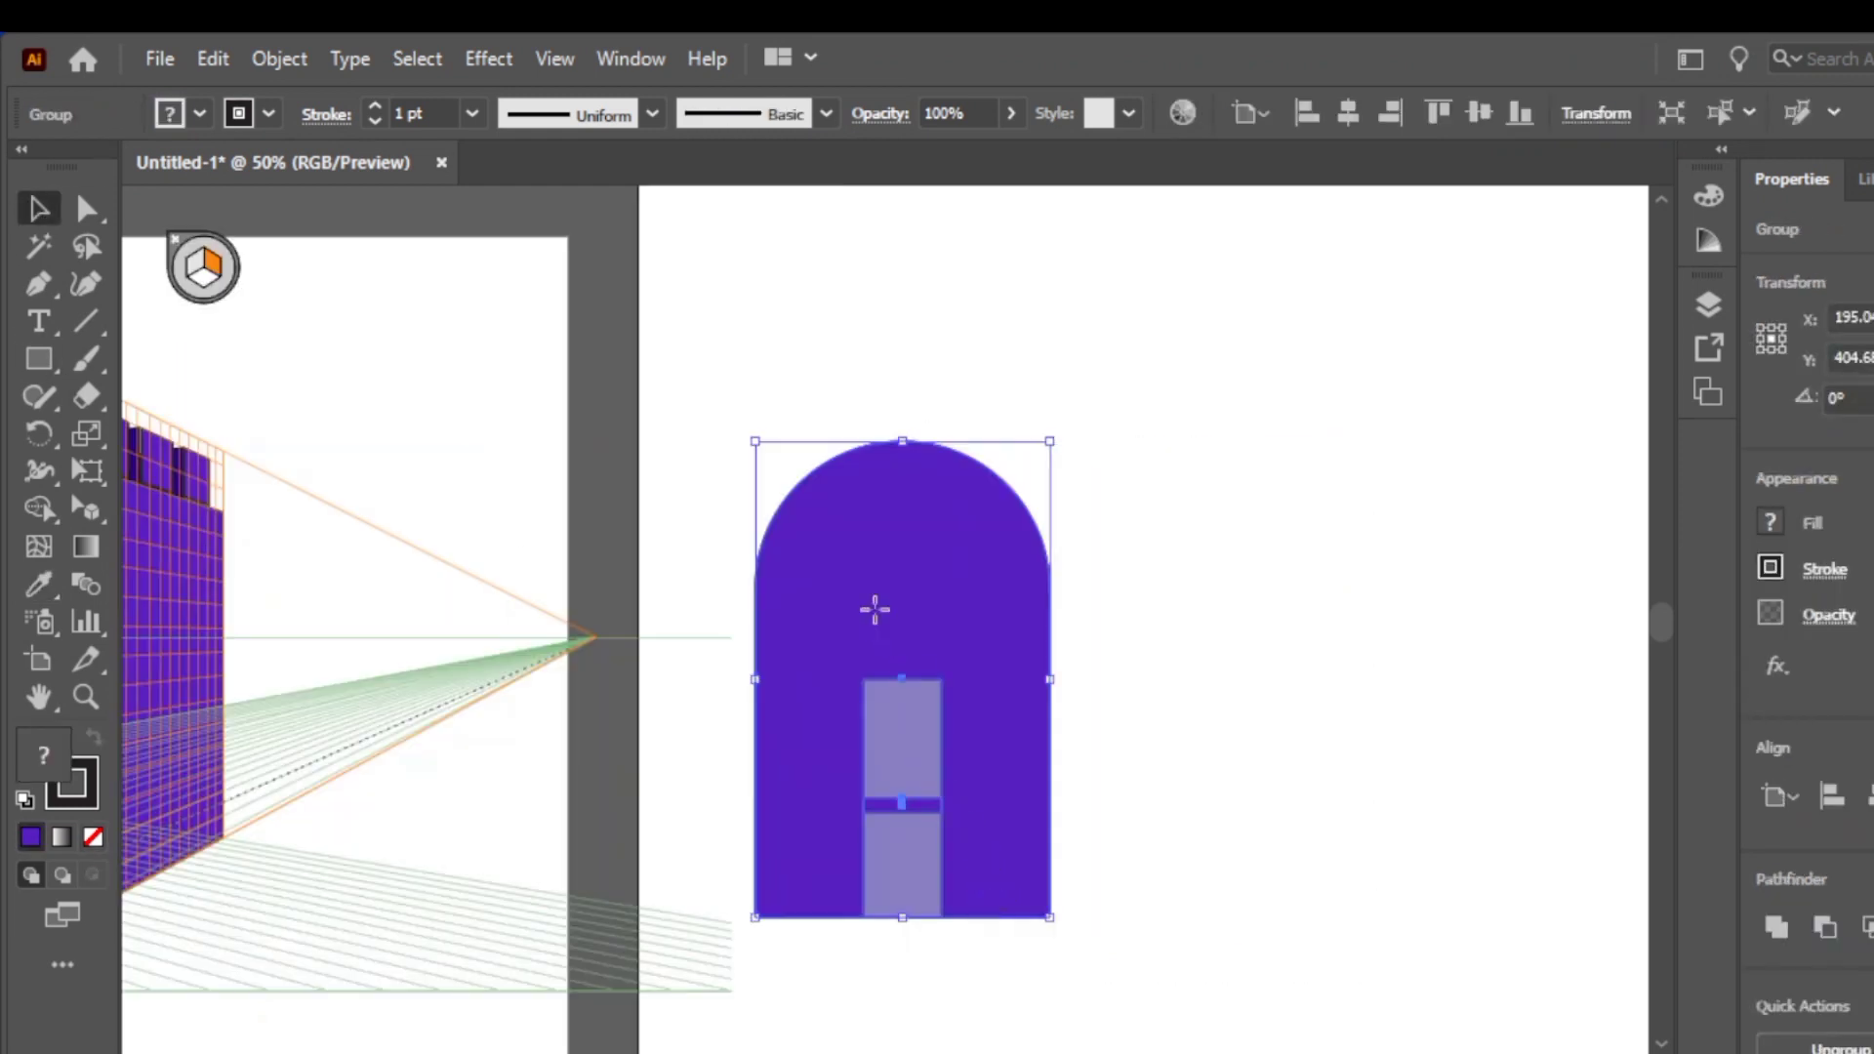
pyautogui.moveTo(875, 607); pyautogui.dragTo(1205, 624)
# Attach the first arch group in perspective to the middle of the castle's right wall, with its base on the wall's lower edge
pyautogui.hscroll(-20, 884, 620)
pyautogui.hscroll(12, 884, 620)
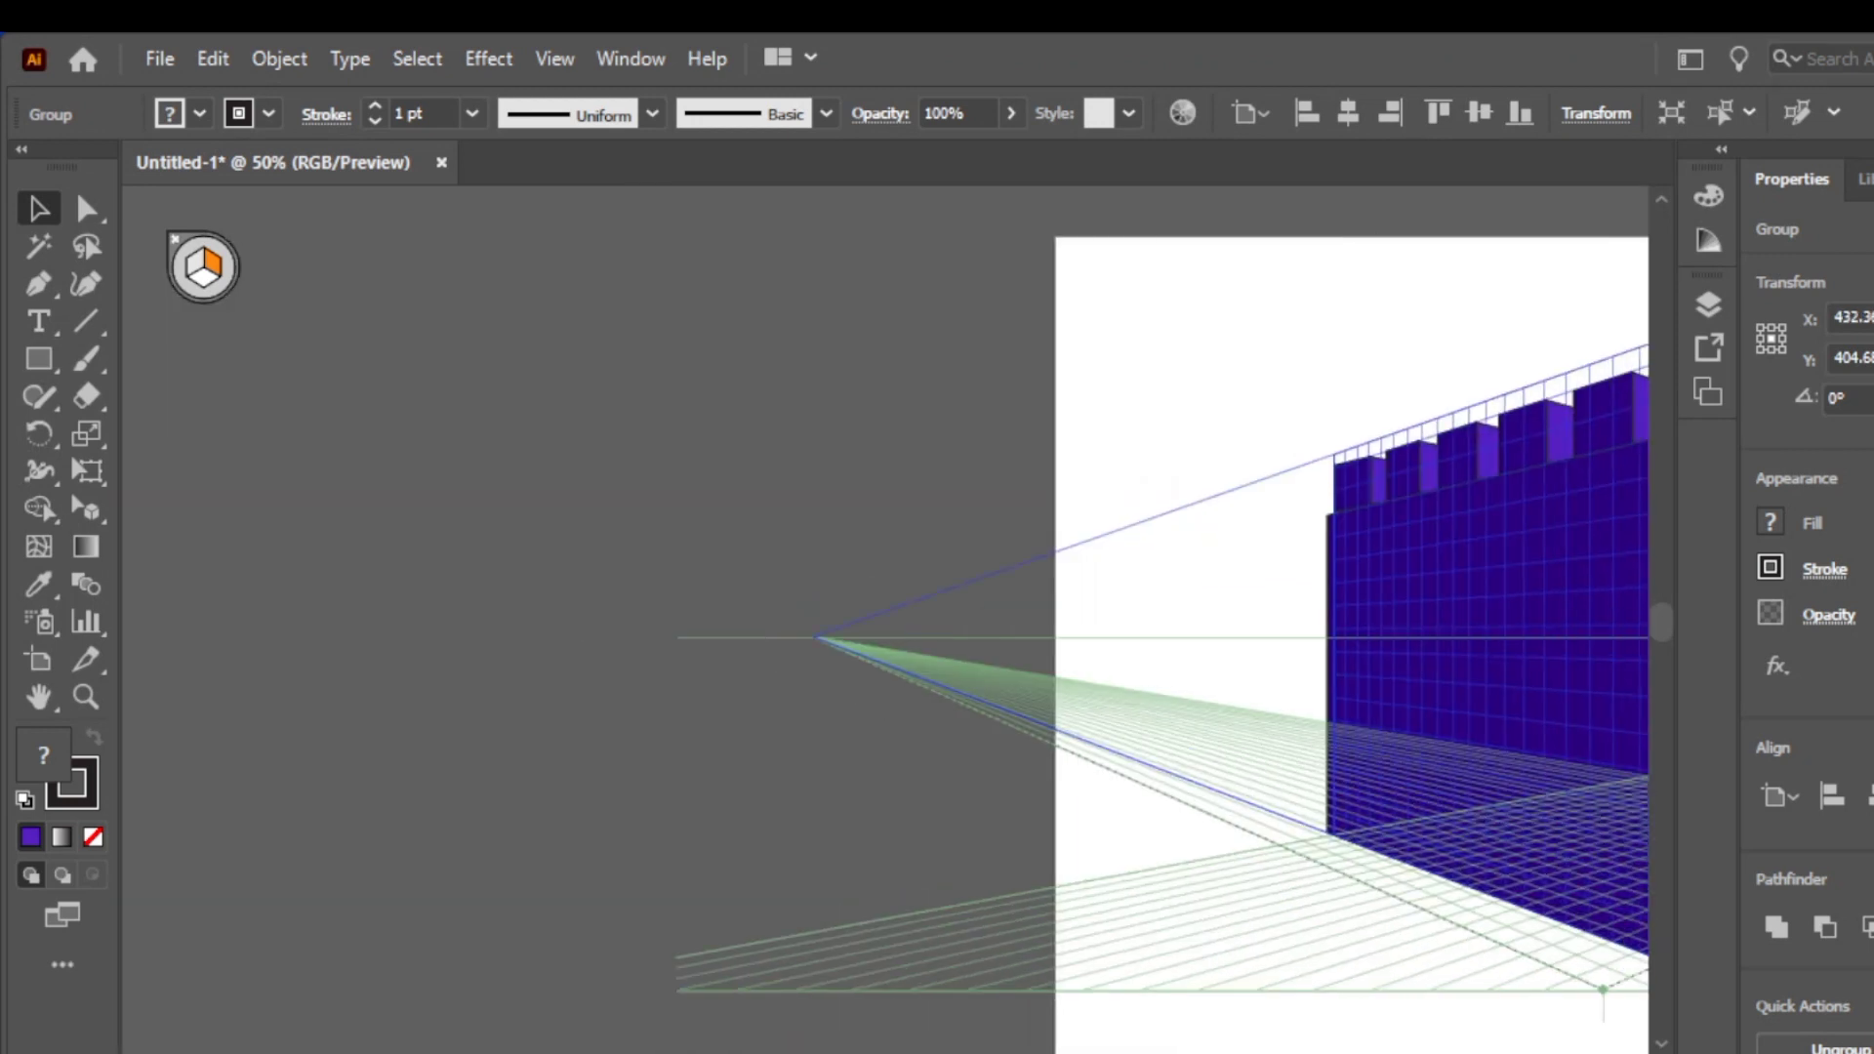
pyautogui.hotkey('ctrl', '-')
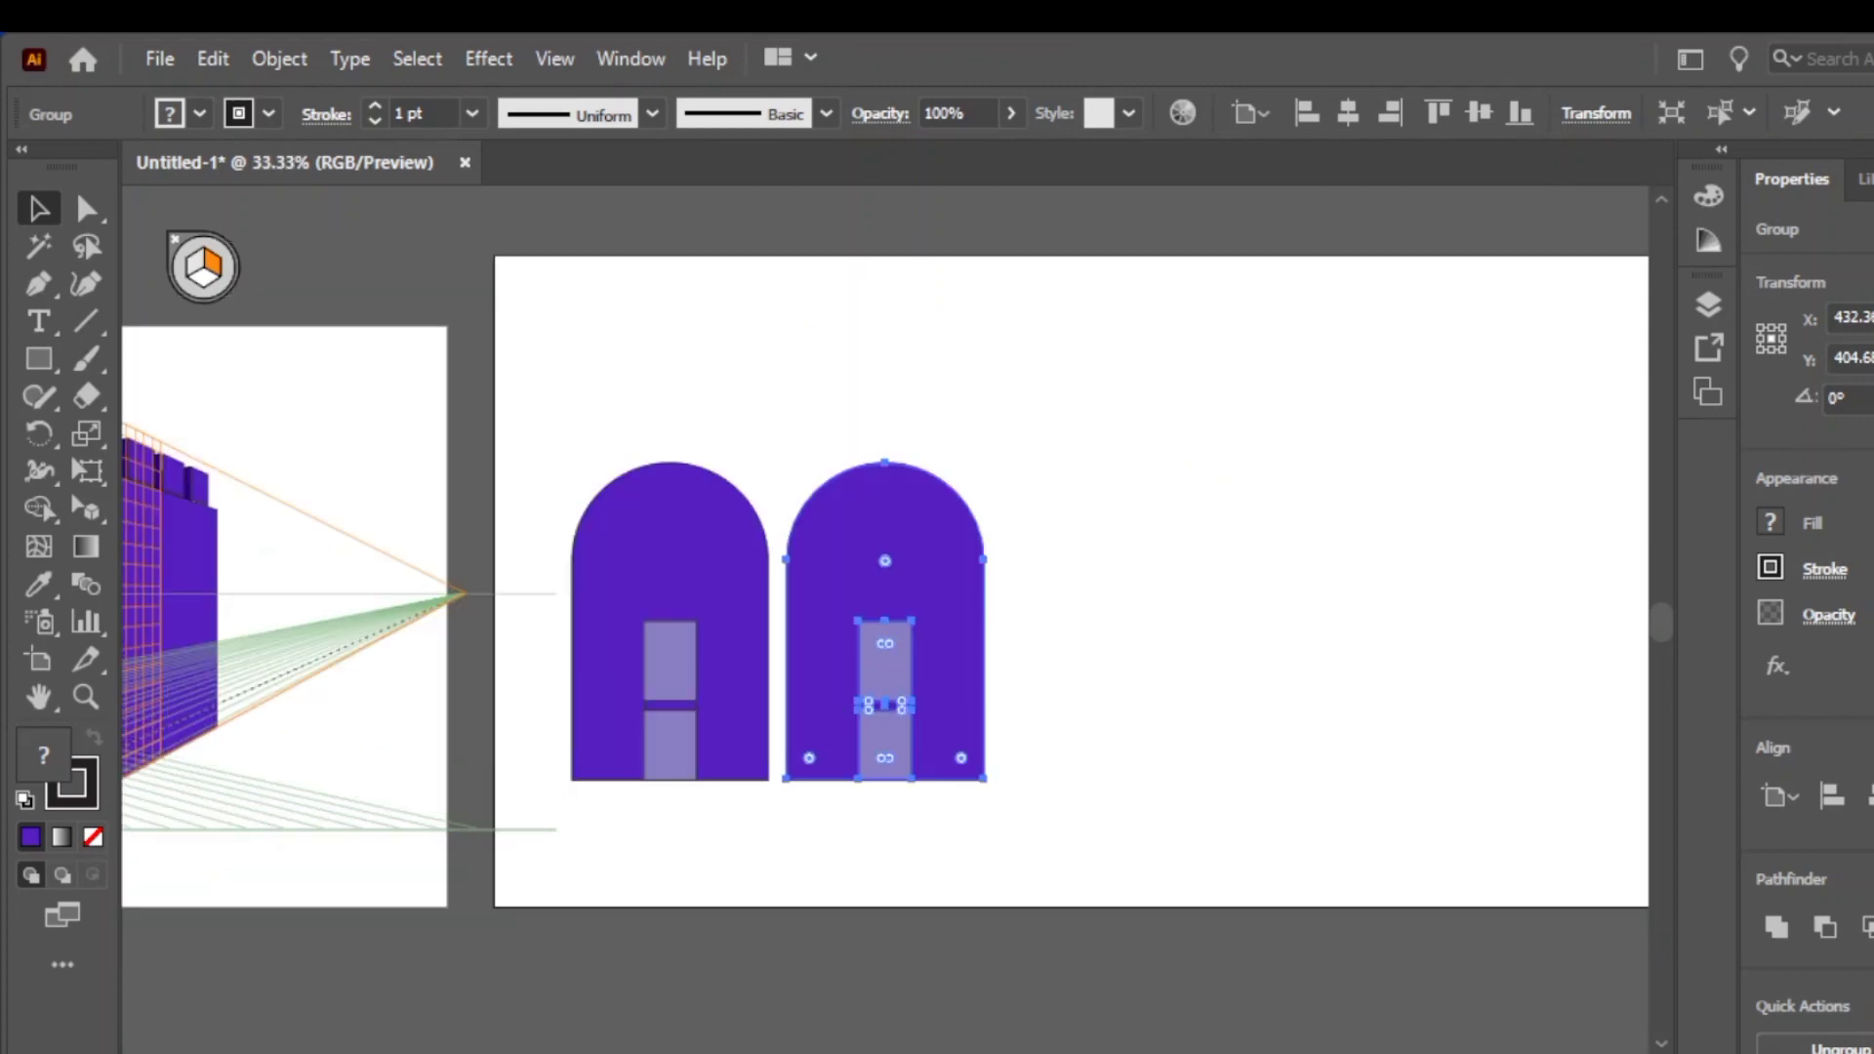
pyautogui.hotkey('ctrl', '-')
pyautogui.hotkey('ctrl', '-')
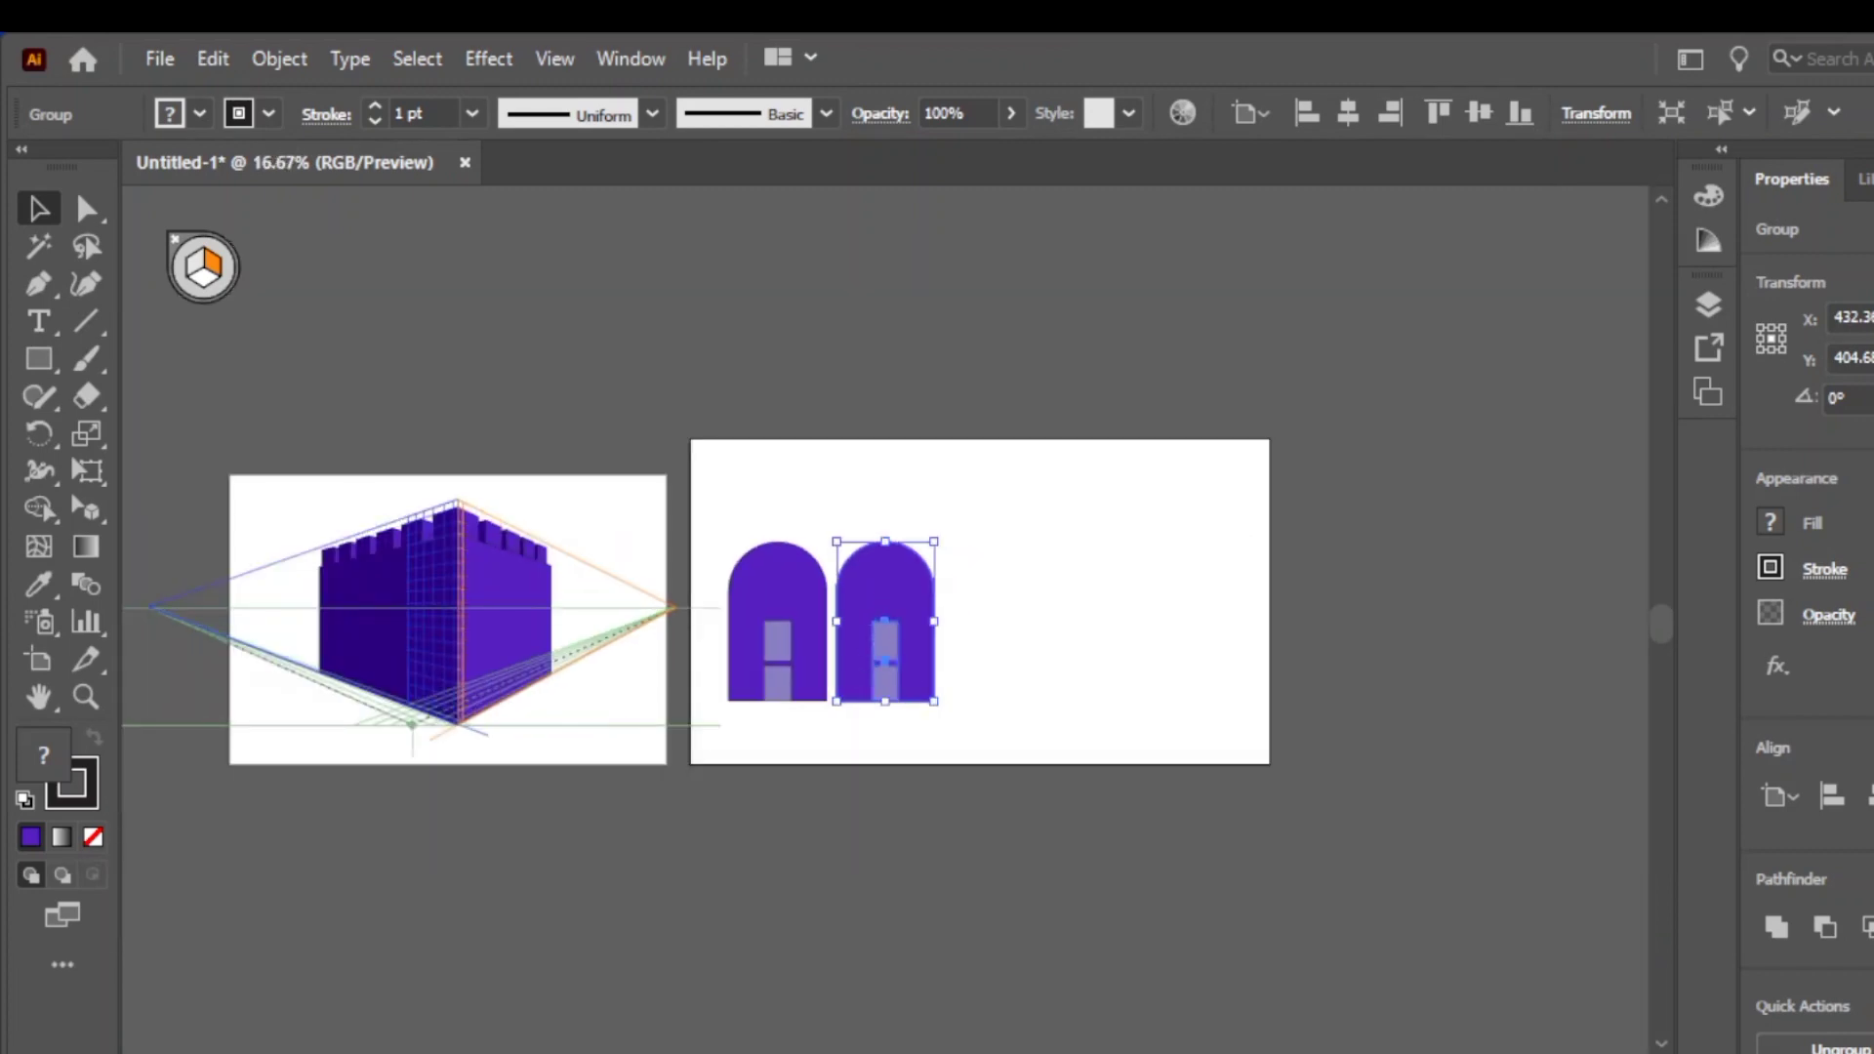
pyautogui.hotkey('ctrl', '+')
pyautogui.hotkey('ctrl', '+')
pyautogui.hotkey('ctrl', '+')
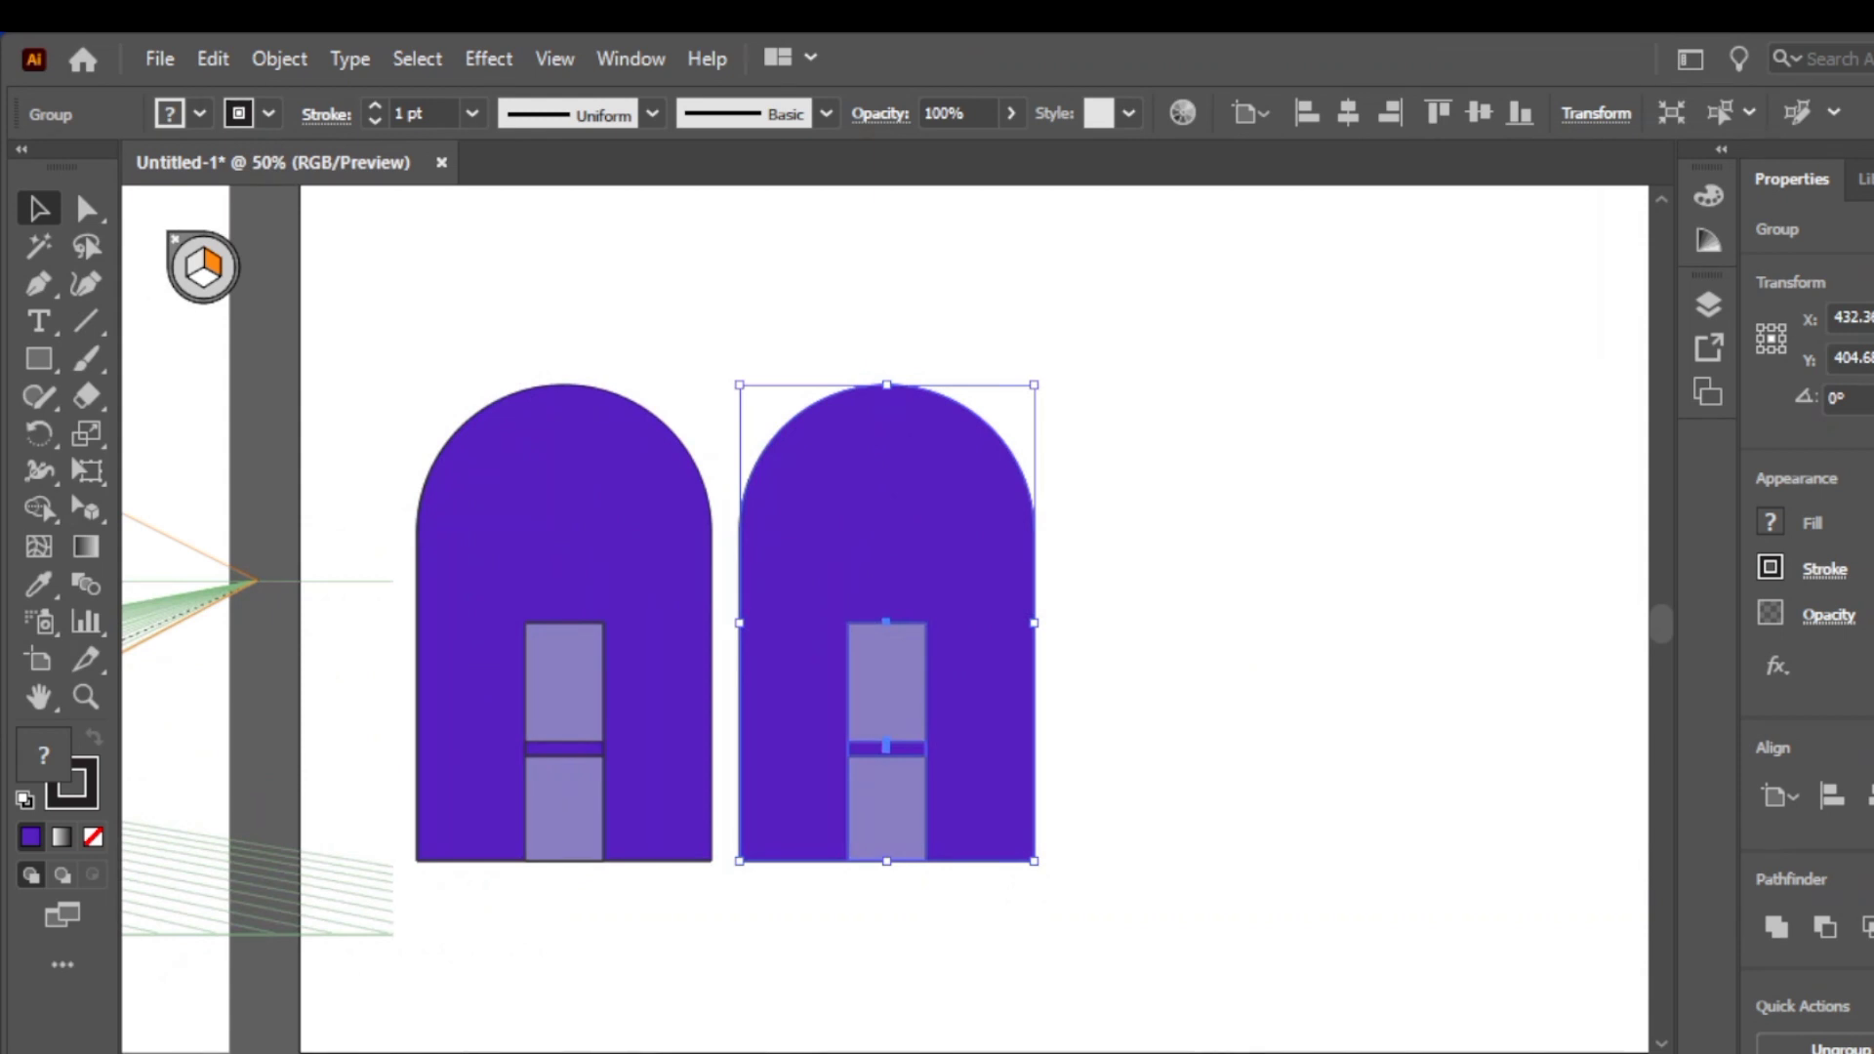
pyautogui.hscroll(-17, 886, 619)
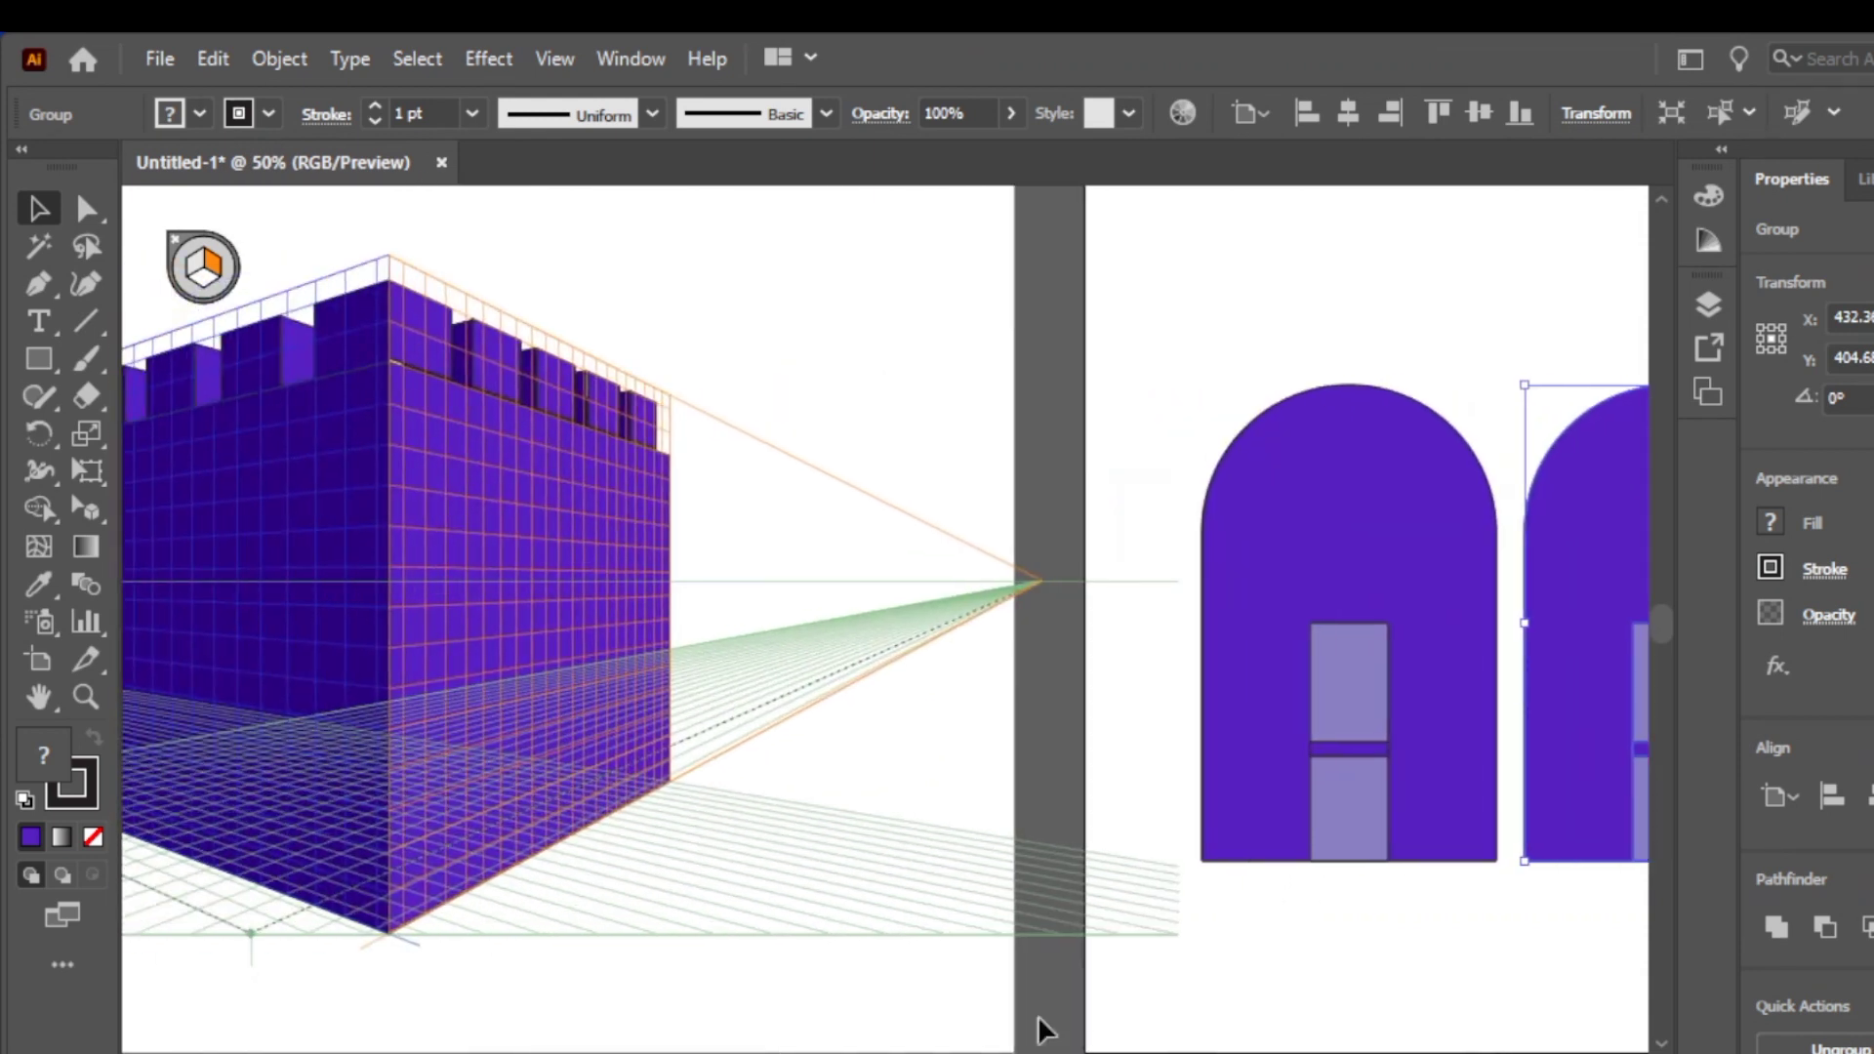
pyautogui.click(594, 578)
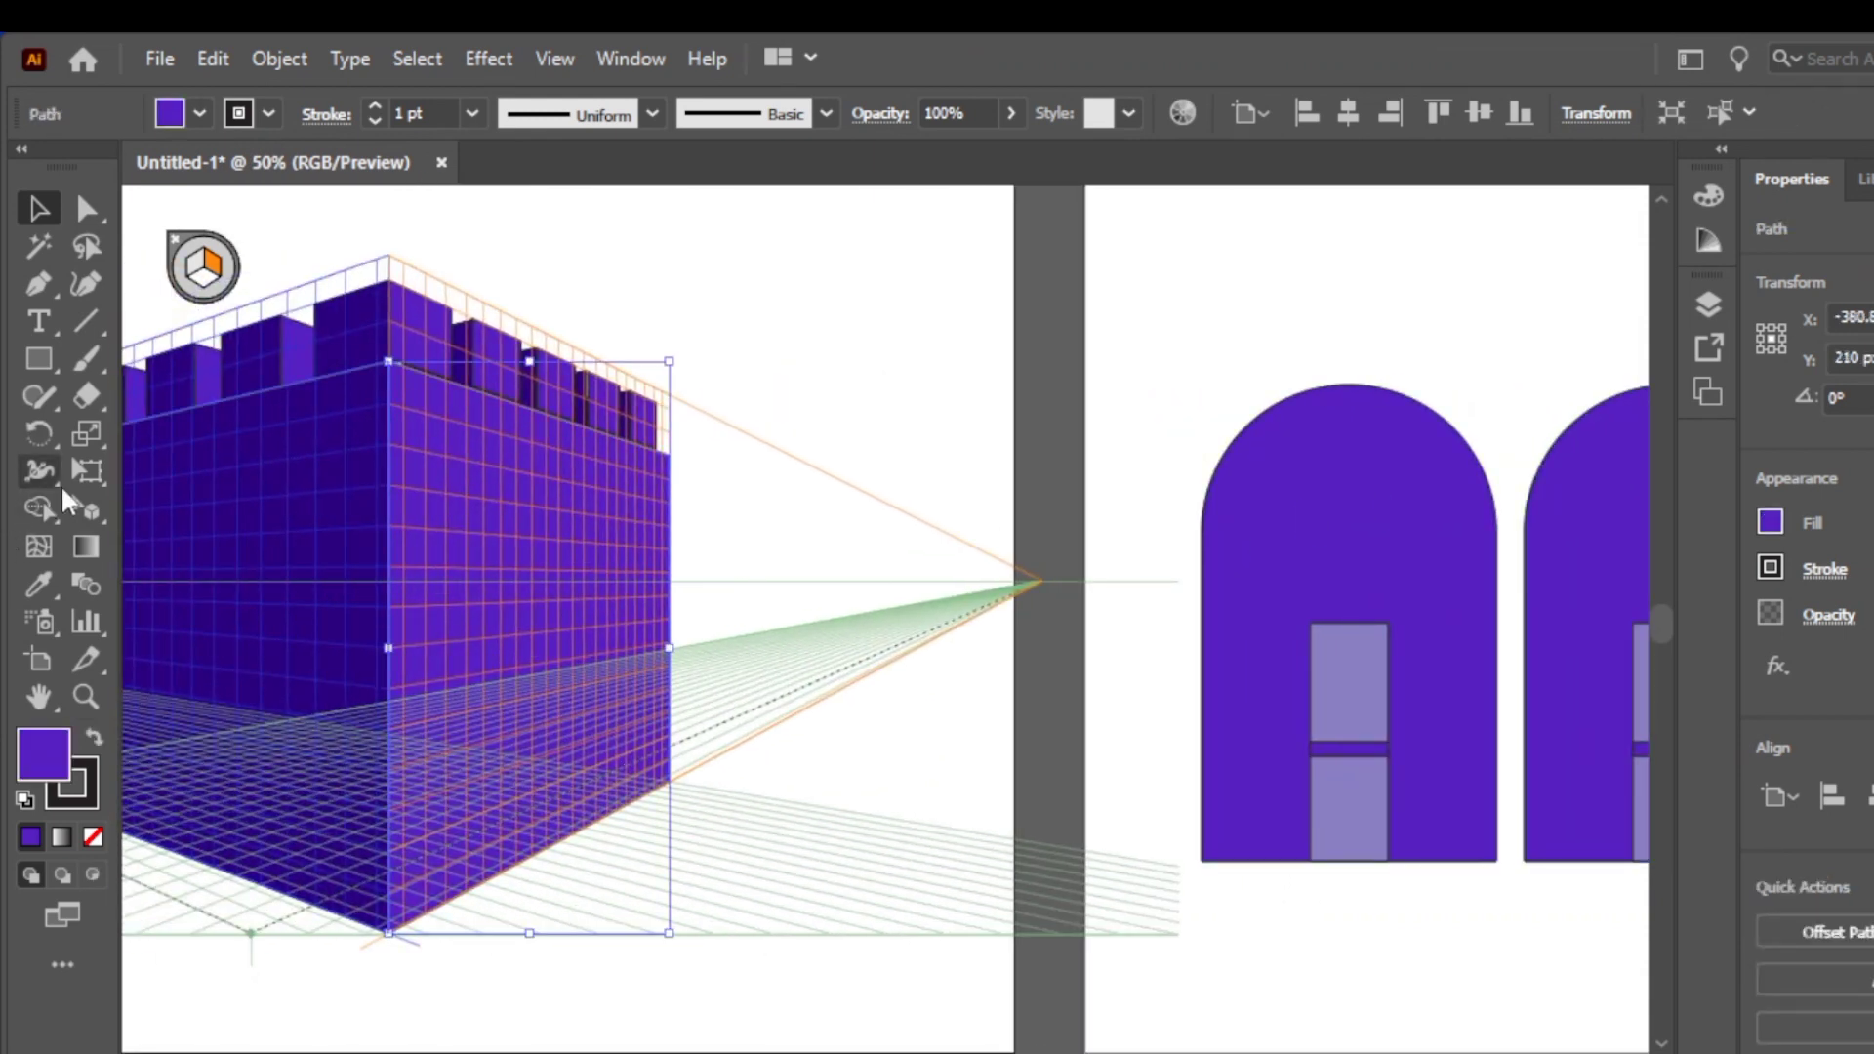
pyautogui.moveTo(78, 507); pyautogui.dragTo(182, 546)
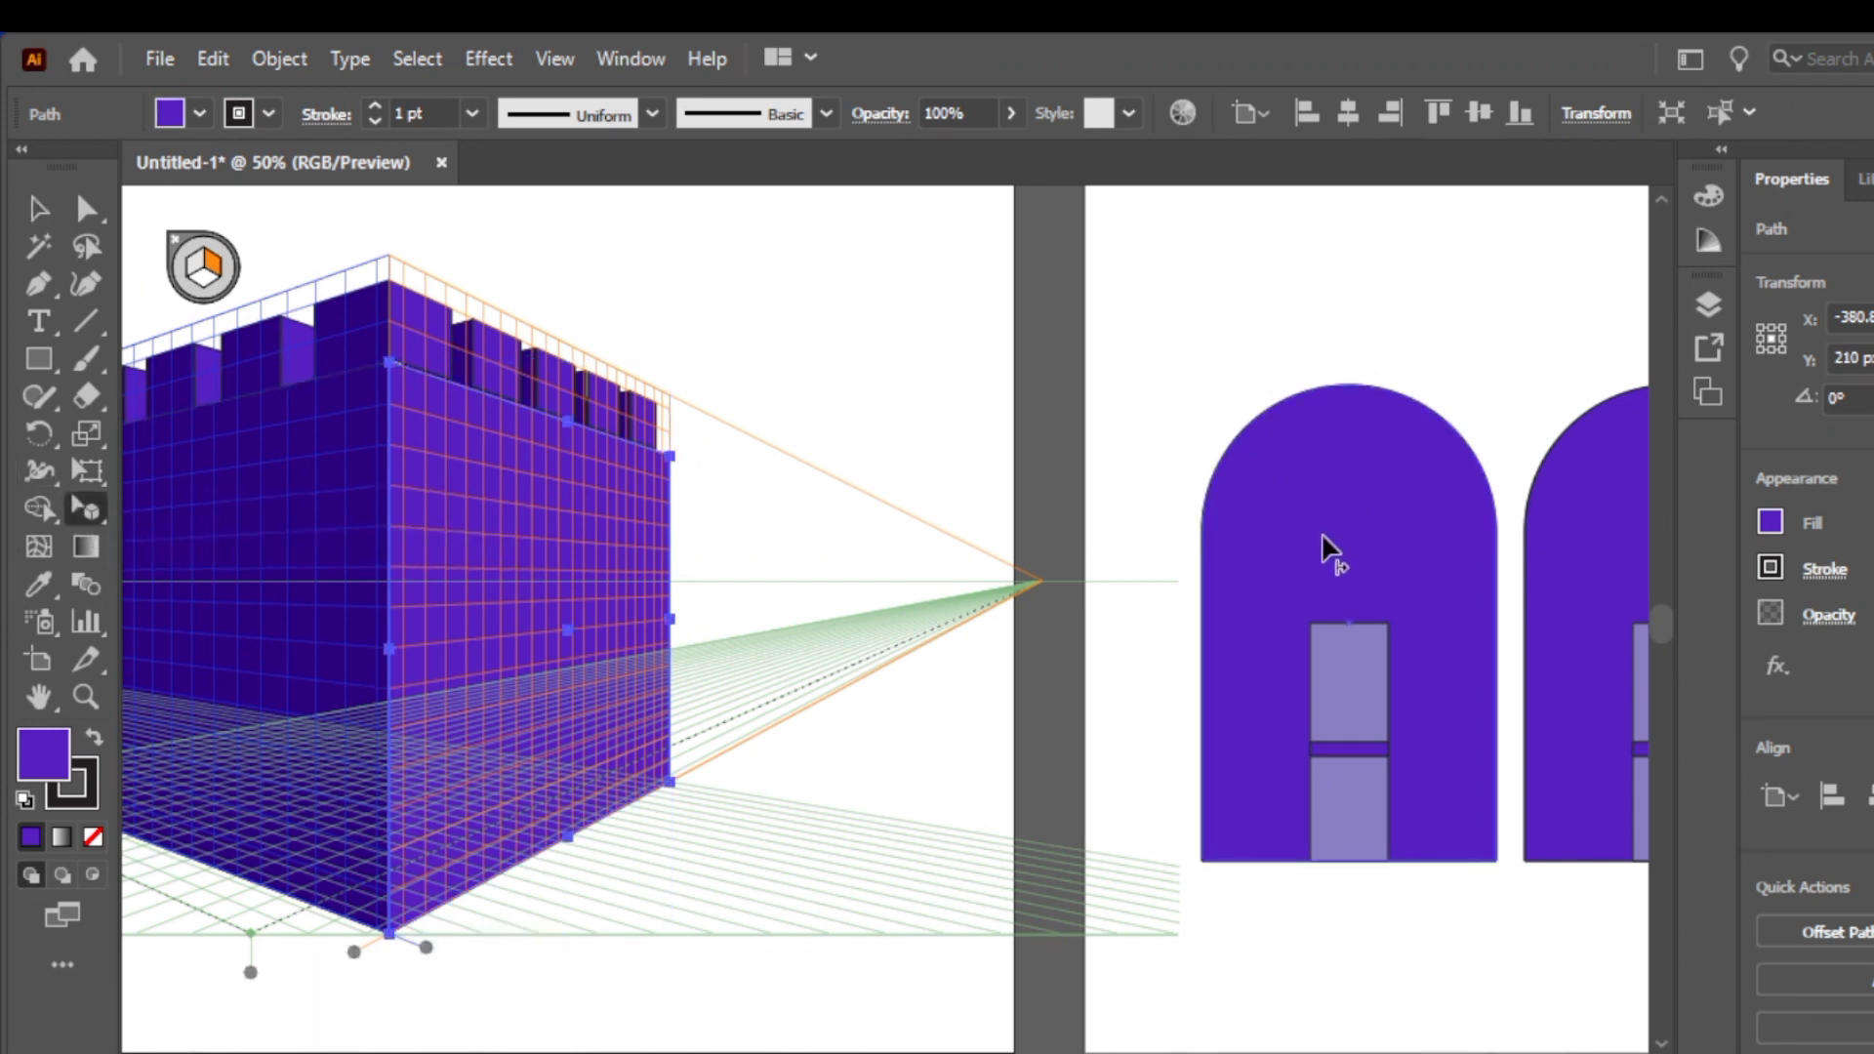
pyautogui.moveTo(1247, 594); pyautogui.dragTo(544, 599)
pyautogui.hotkey('ctrl', 'z')
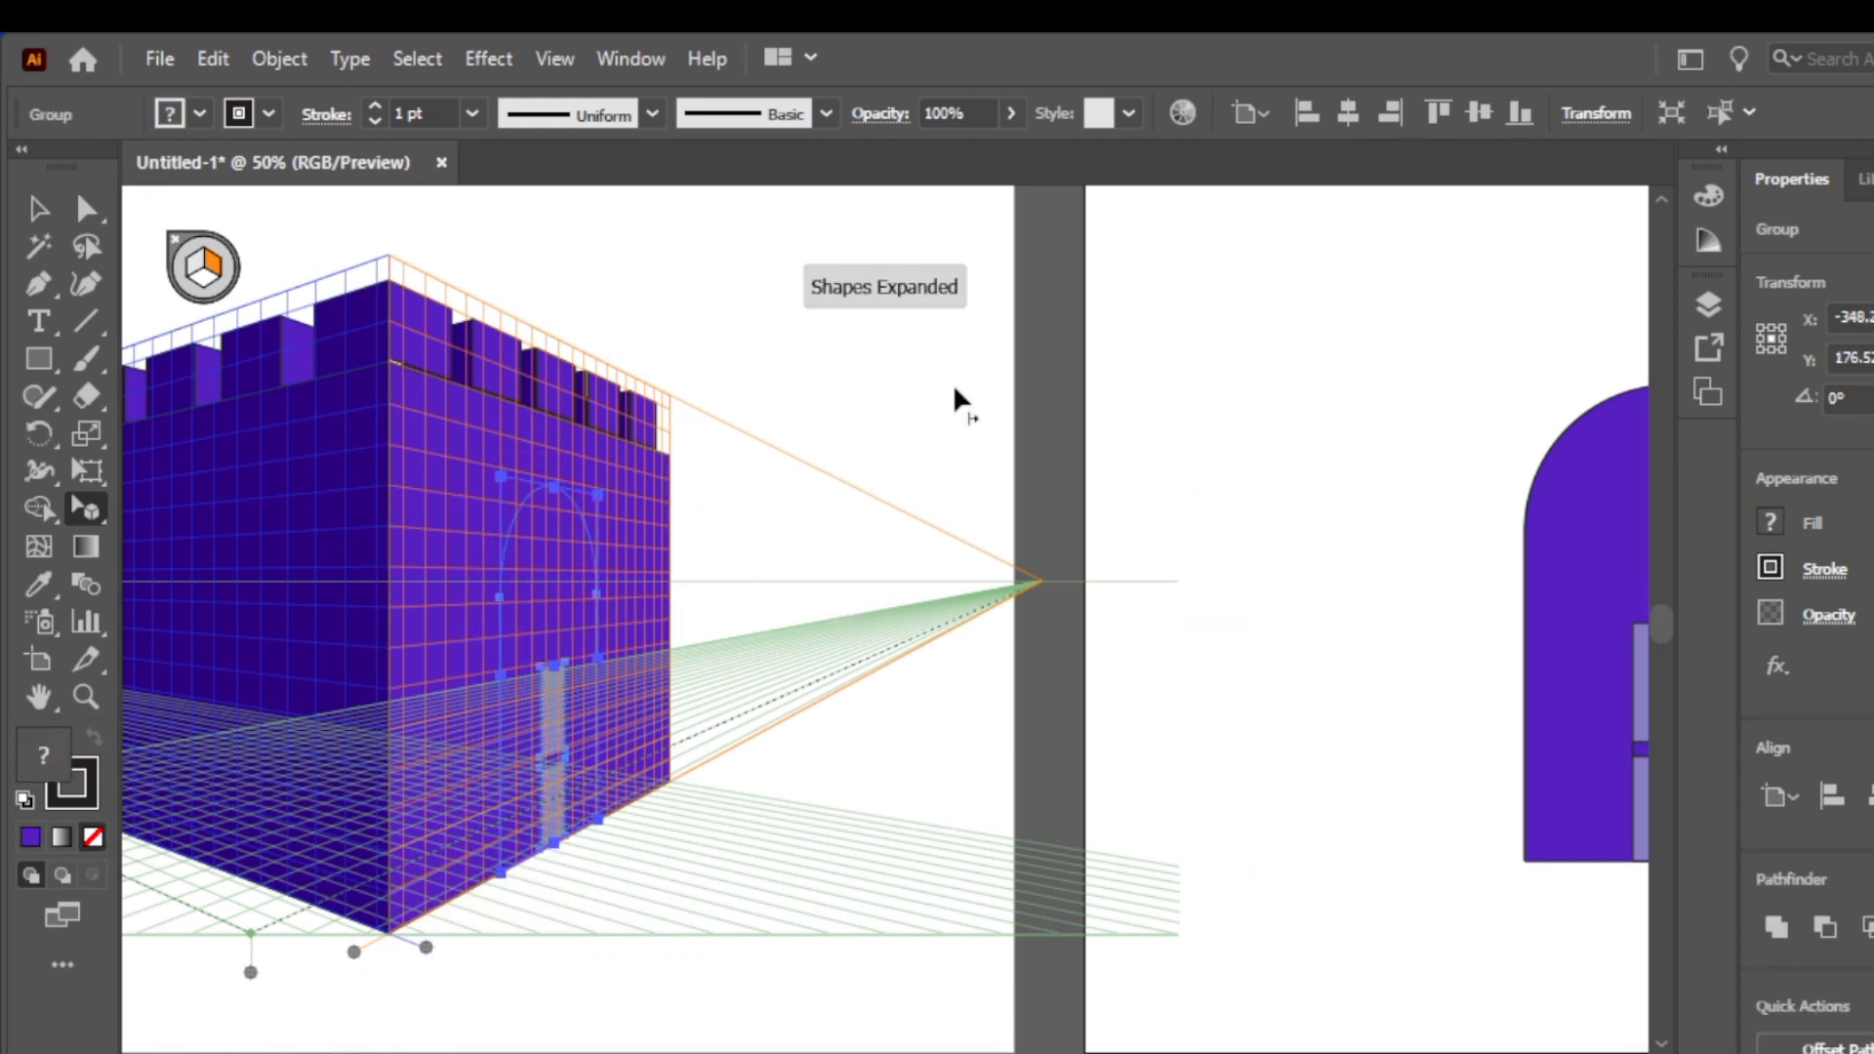
pyautogui.click(955, 391)
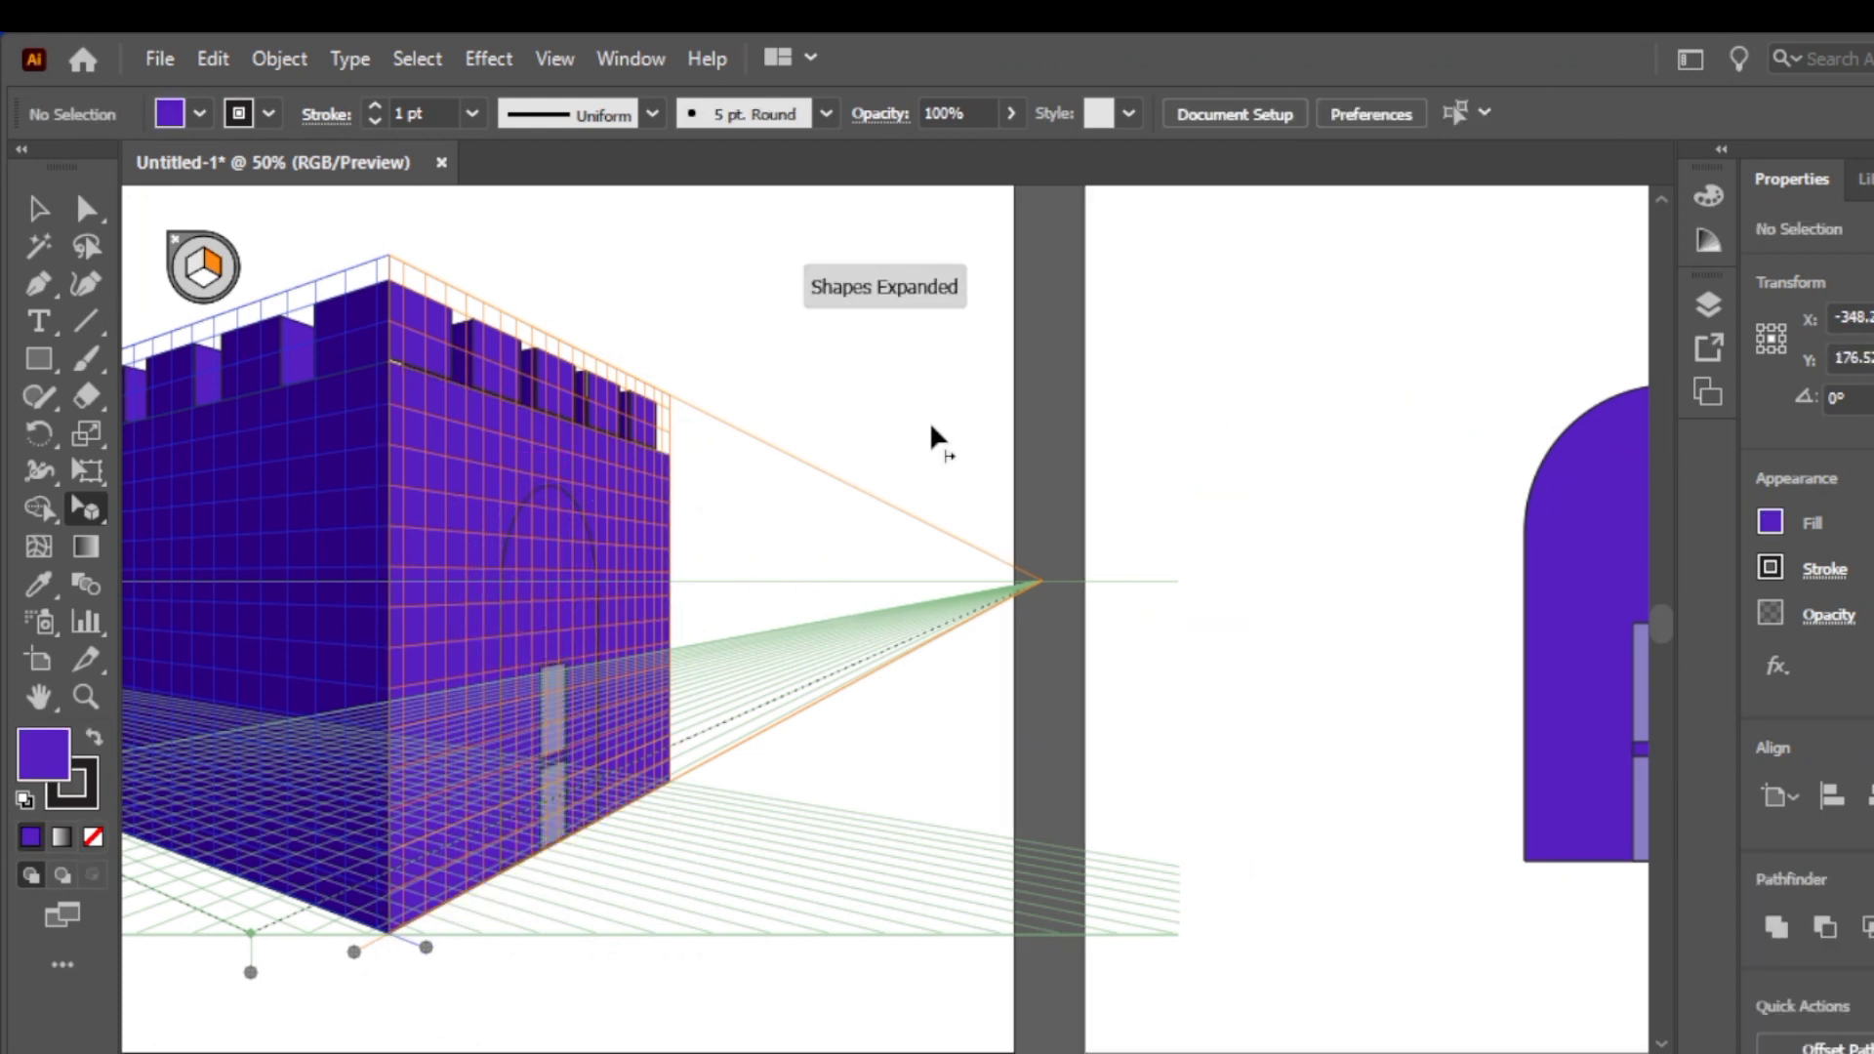
# Ungroup the arch on the right wall and fill the arch shape with the left wall's dark violet
pyautogui.rightClick(520, 509)
pyautogui.click(604, 771)
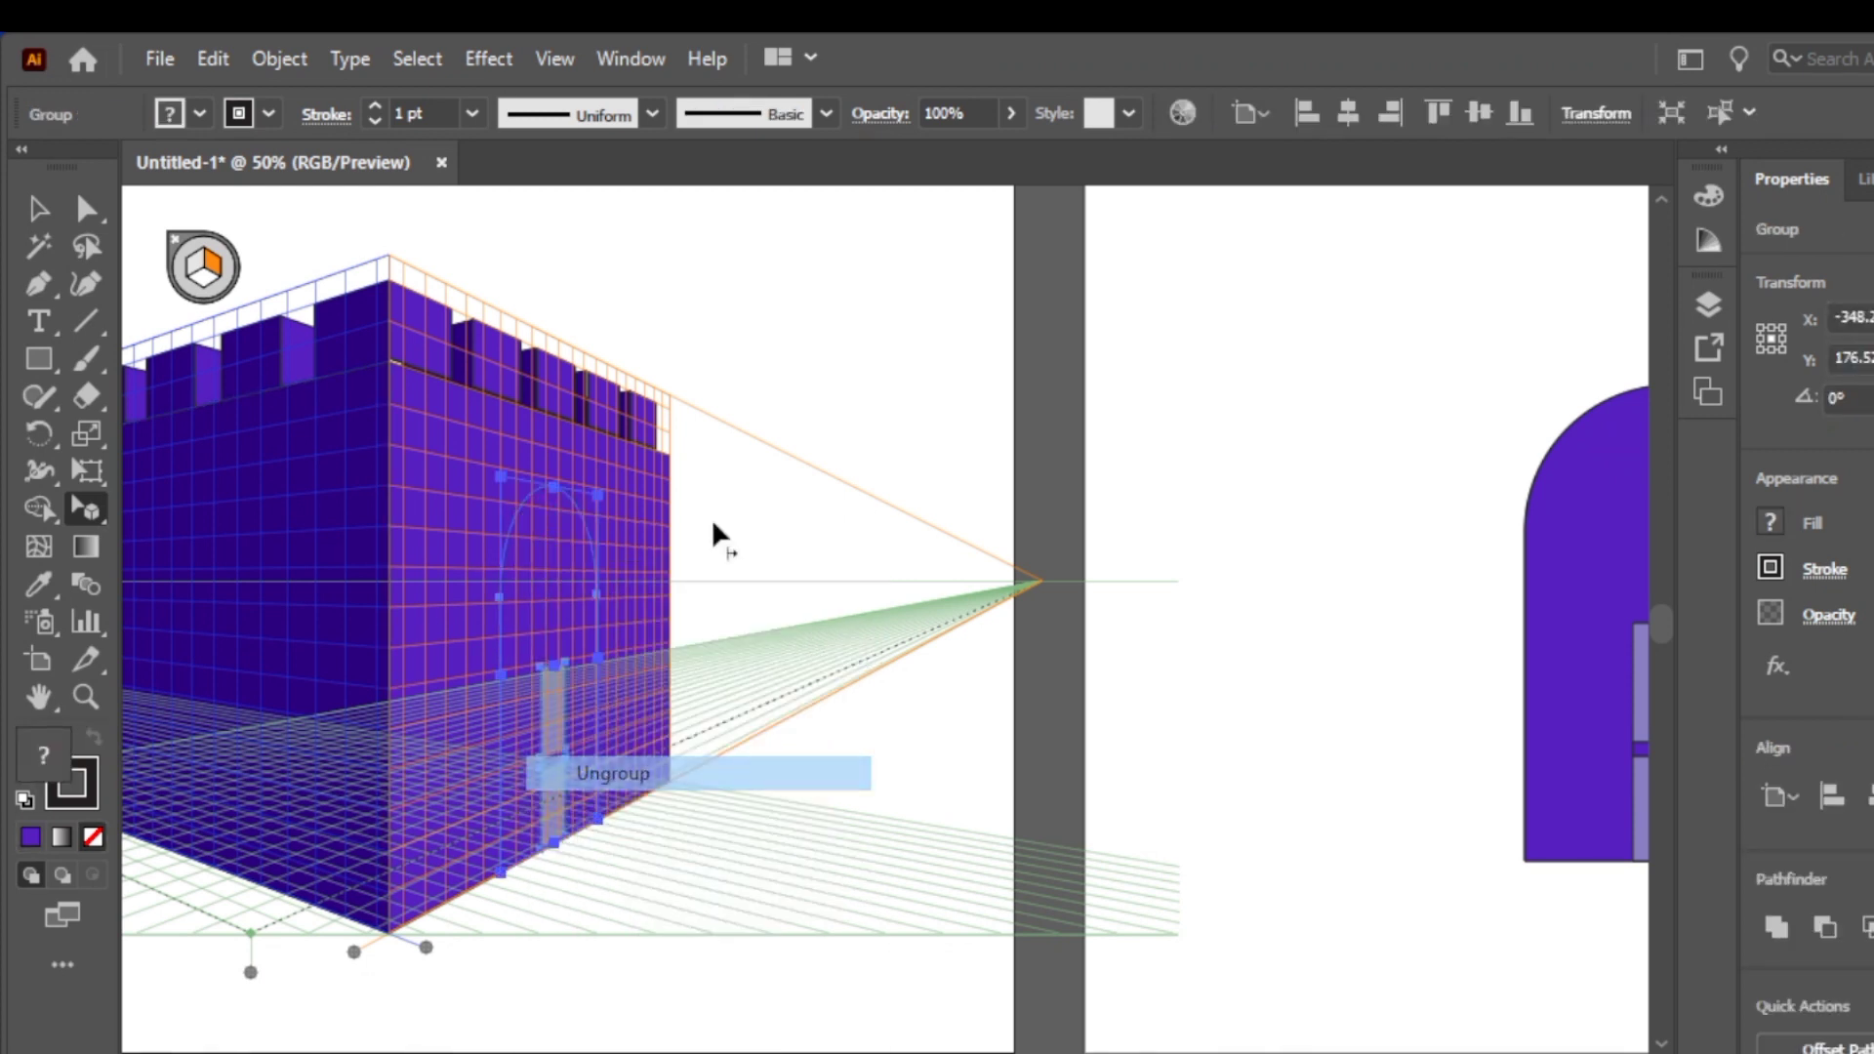
pyautogui.click(500, 545)
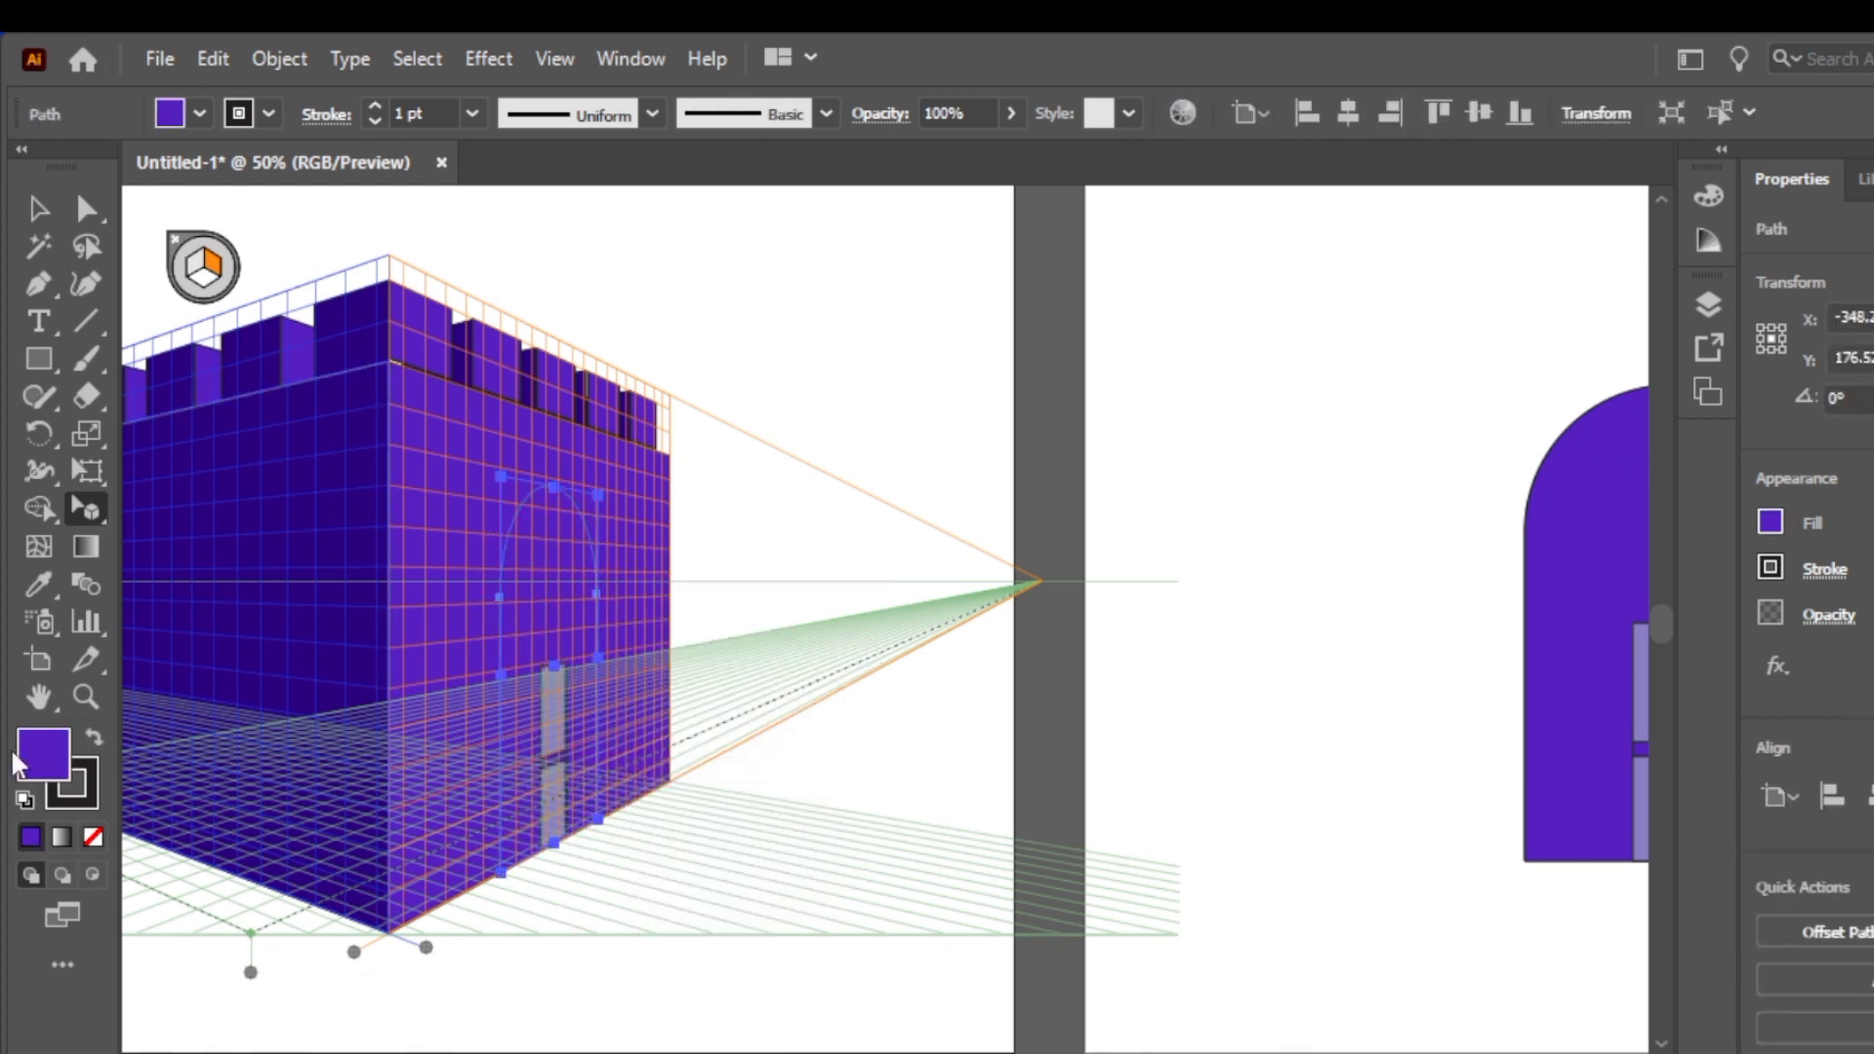
pyautogui.click(172, 556)
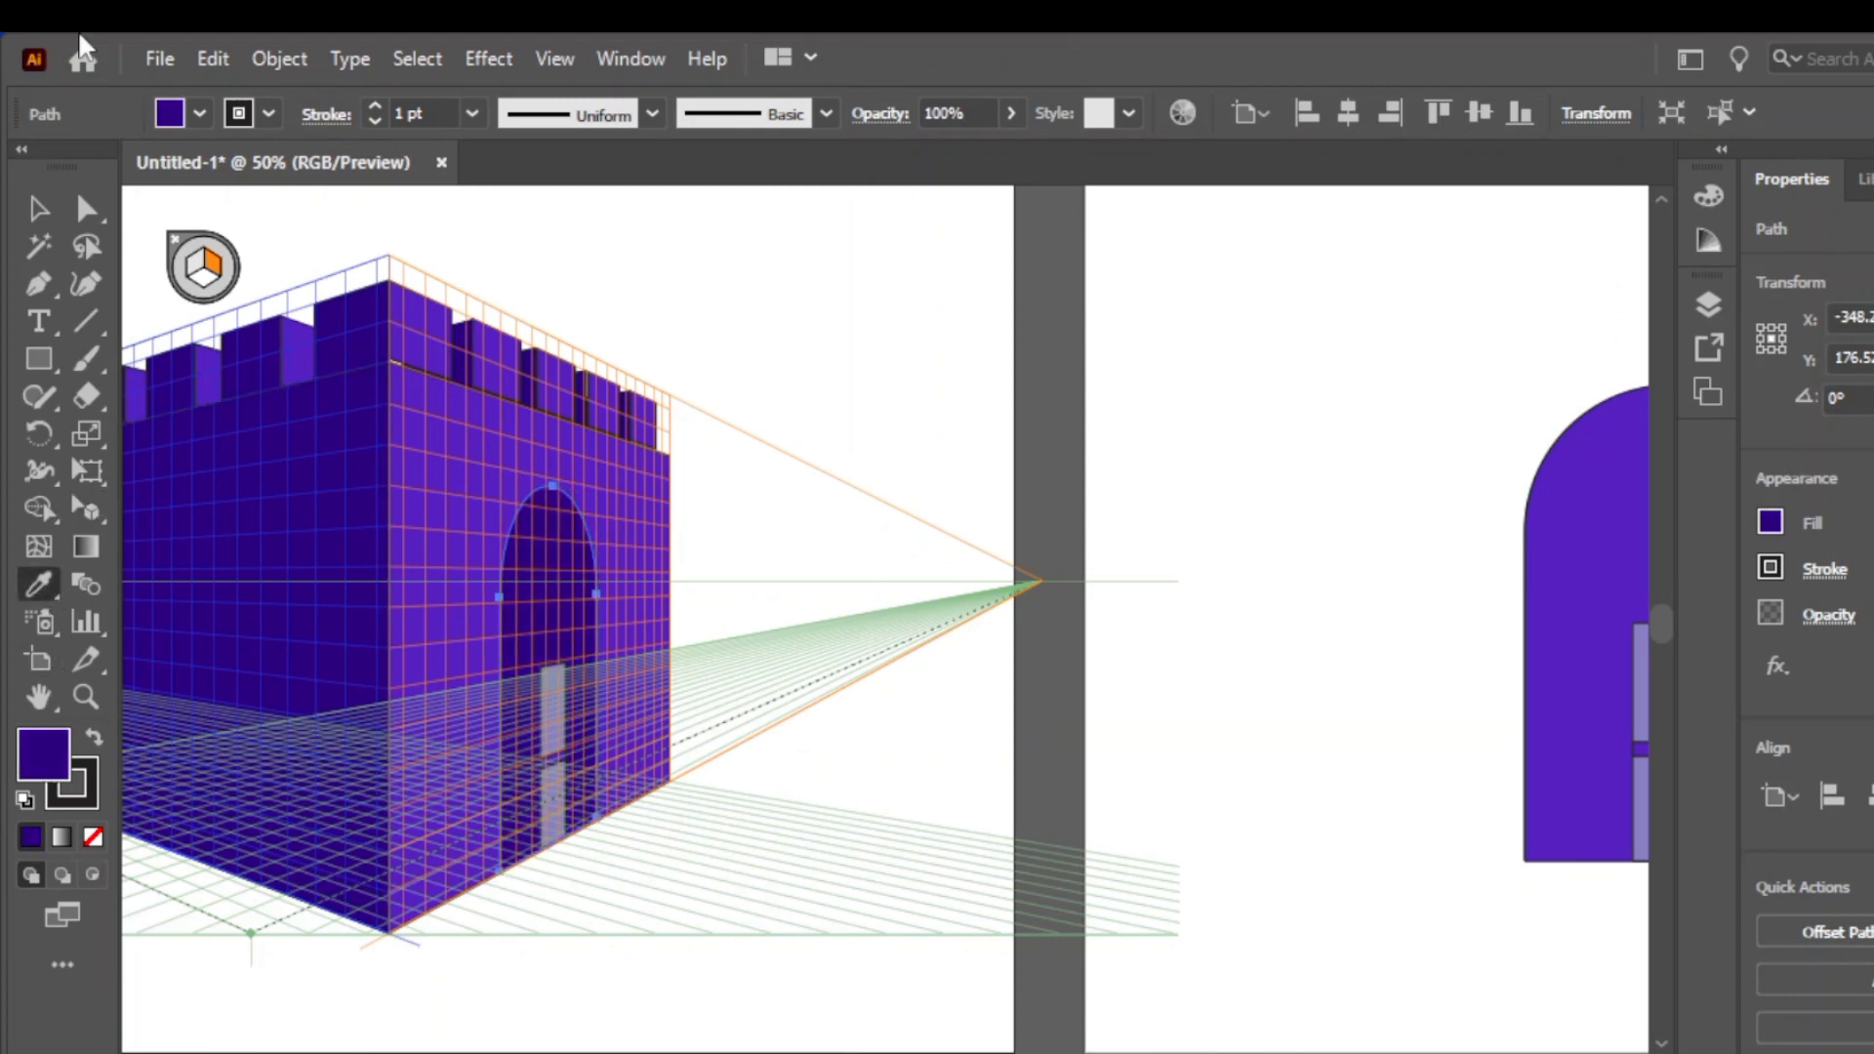
pyautogui.press('v')
pyautogui.click(601, 209)
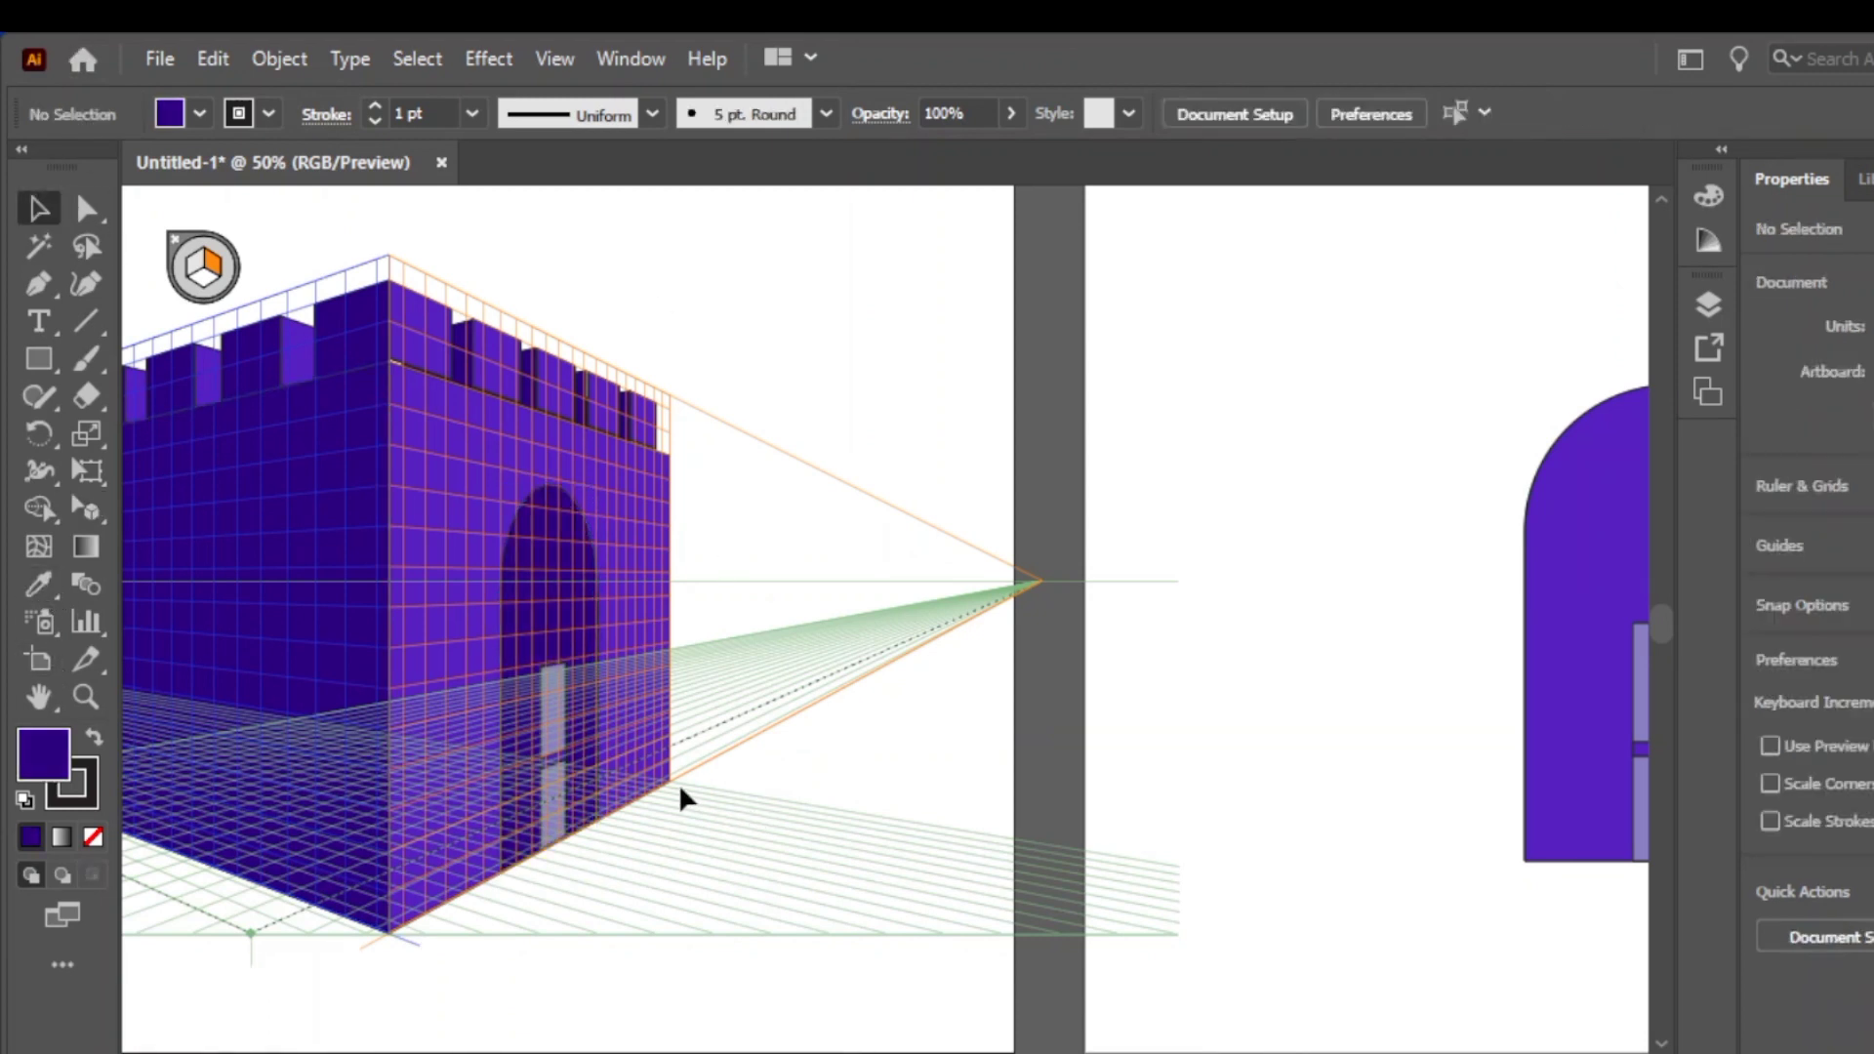
# Activate the left perspective plane and attach the second arch group to the castle's left wall
pyautogui.click(209, 556)
pyautogui.click(198, 266)
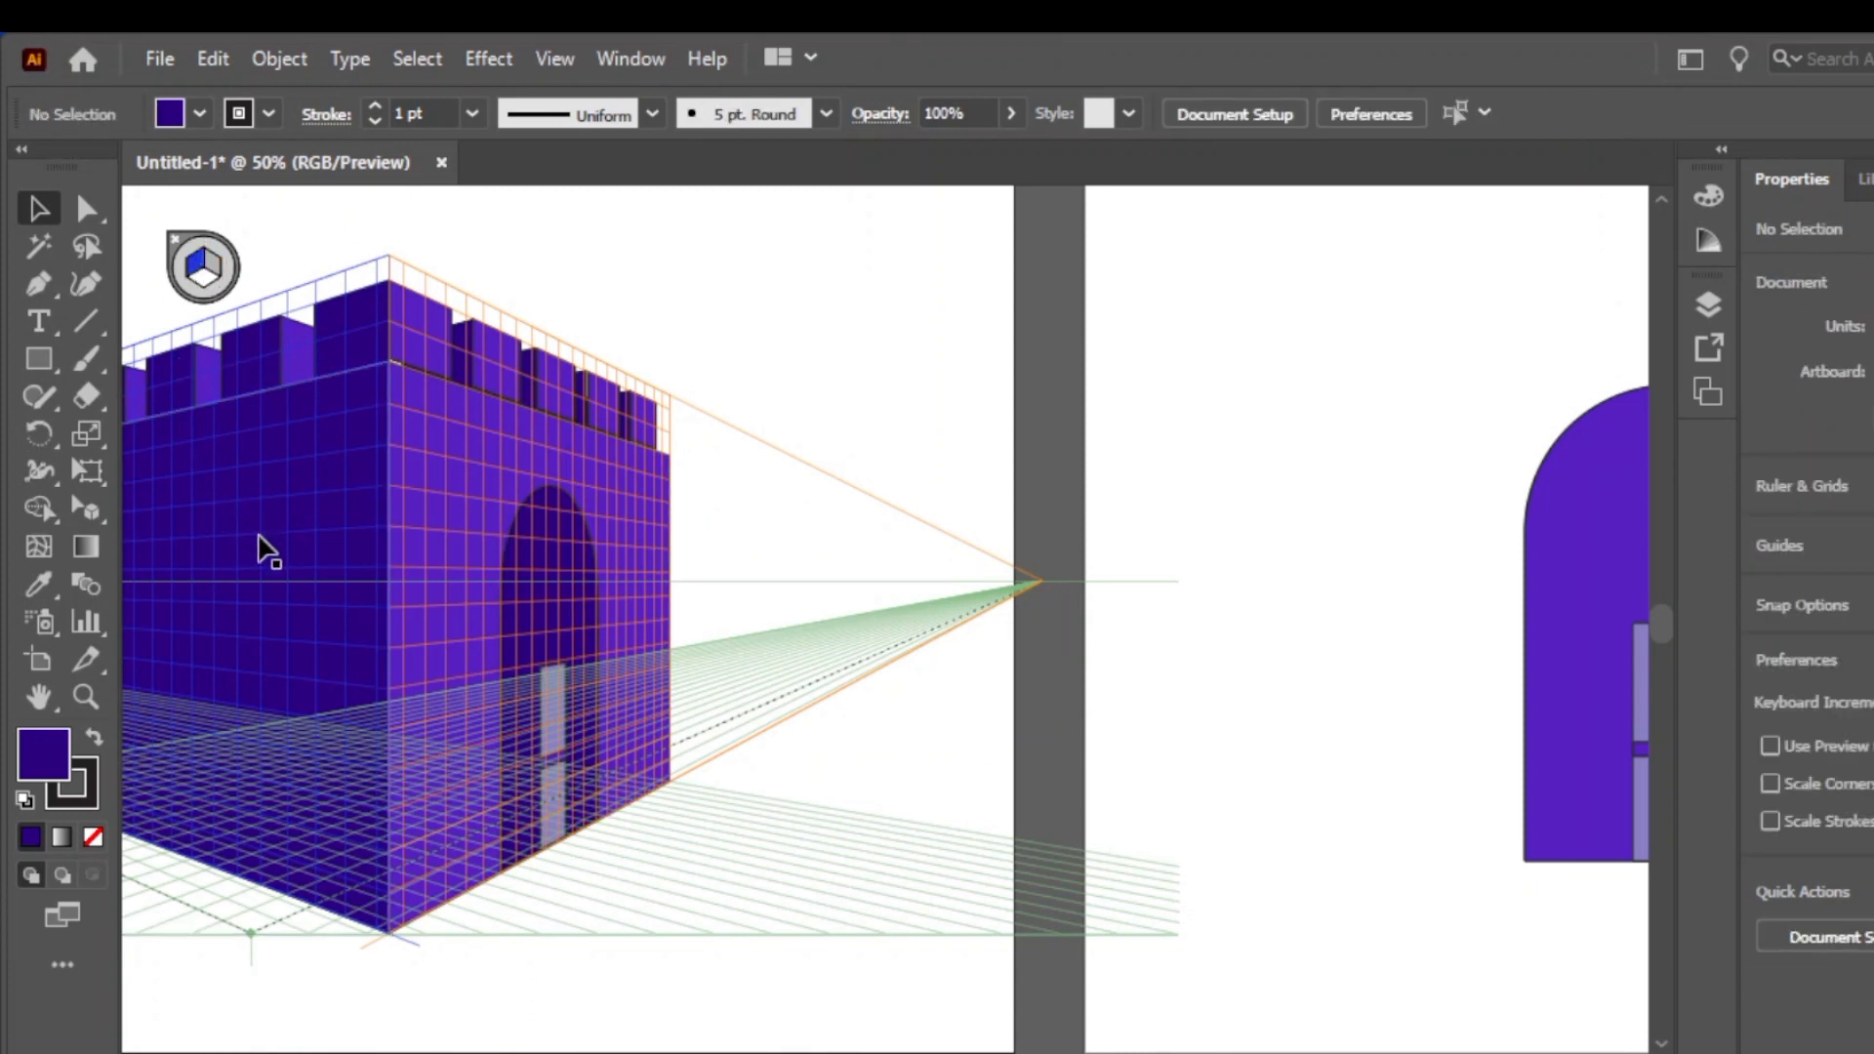
pyautogui.moveTo(96, 501); pyautogui.dragTo(178, 543)
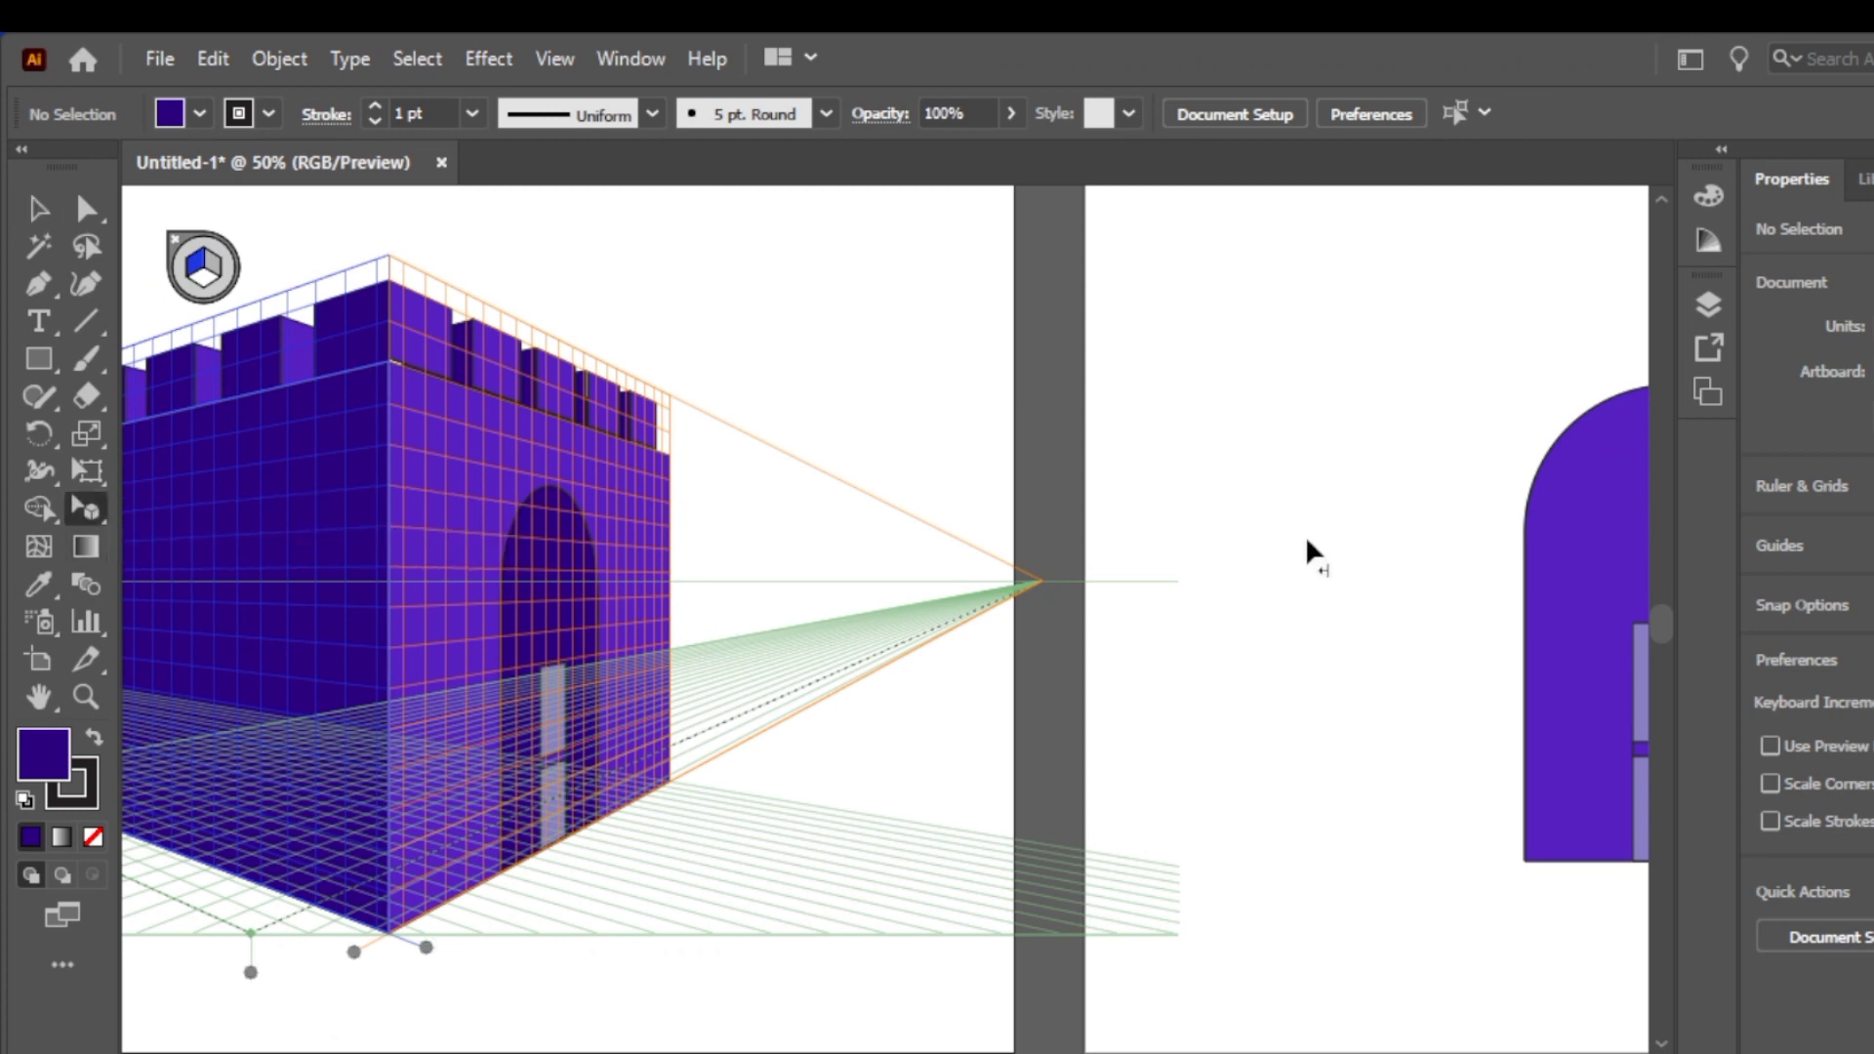
pyautogui.moveTo(1583, 657); pyautogui.dragTo(271, 698)
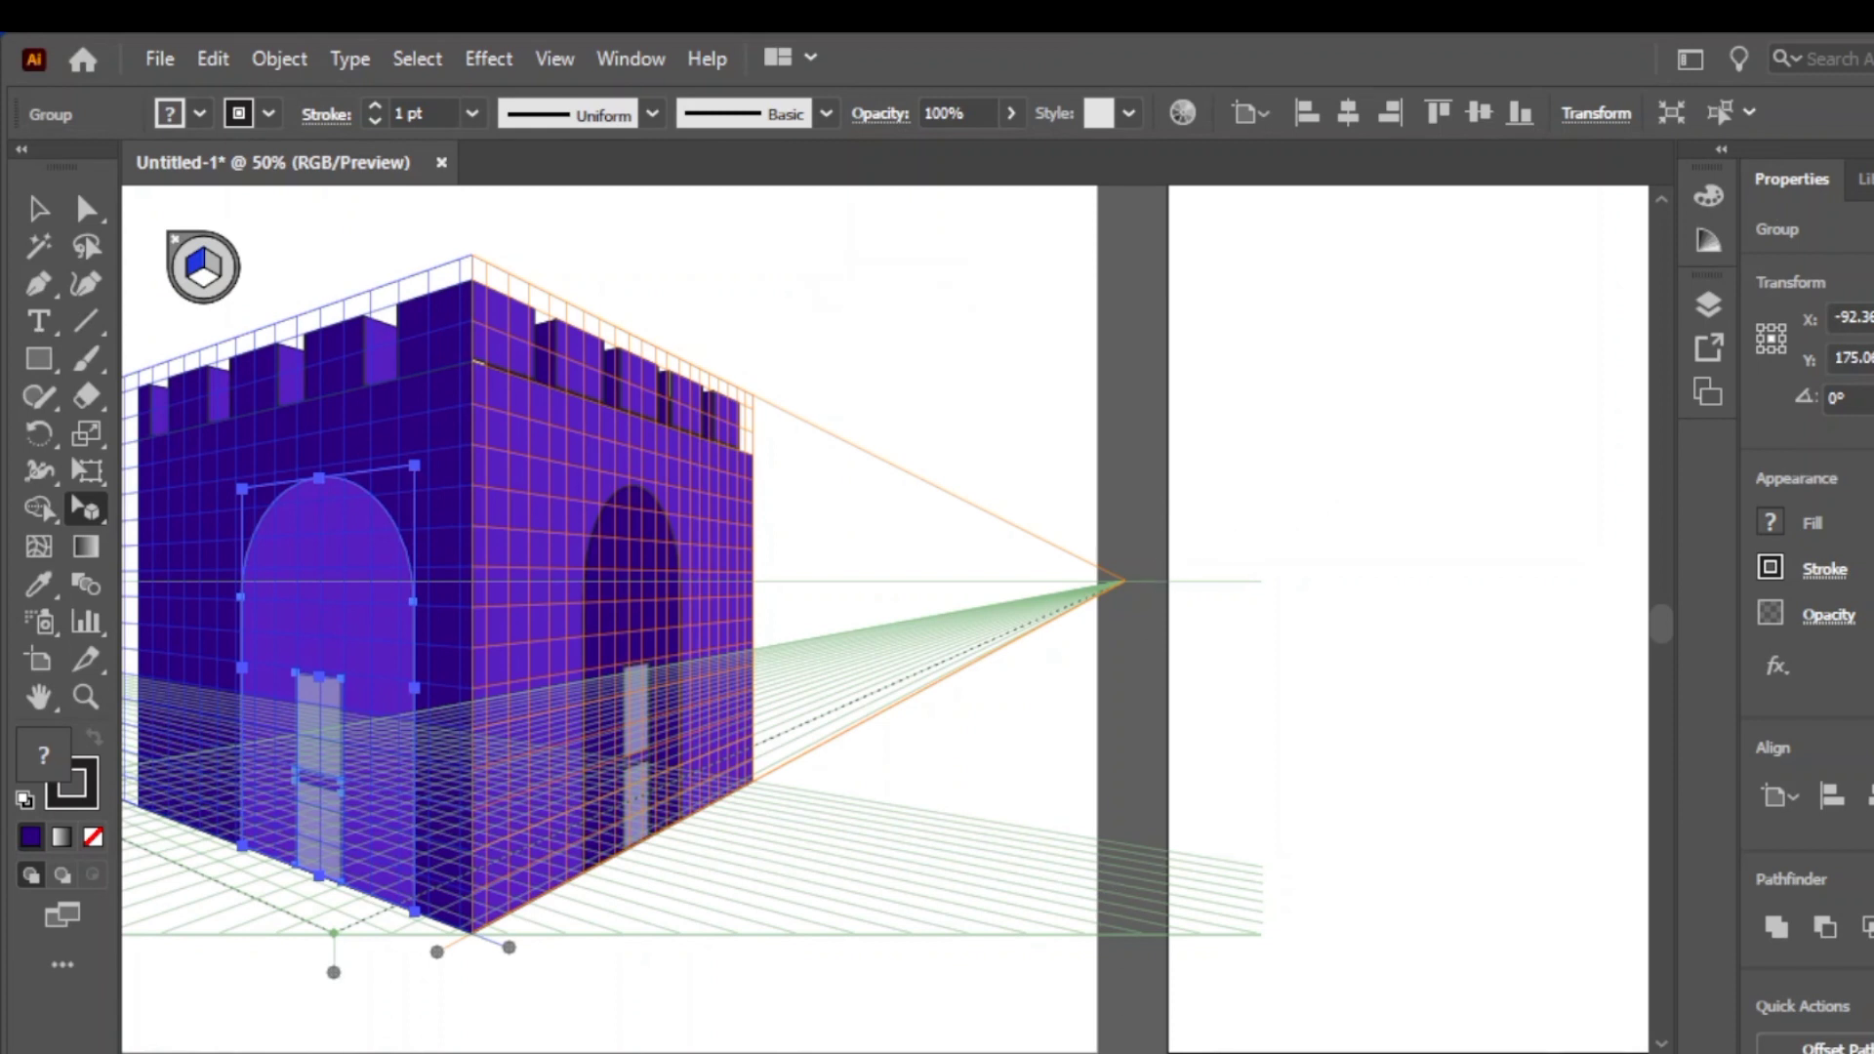
# Move the arch group along the left wall away from the front corner, towards the wall's middle, with its base on the lower edge
pyautogui.hscroll(-5, 886, 619)
pyautogui.hscroll(1, 657, 648)
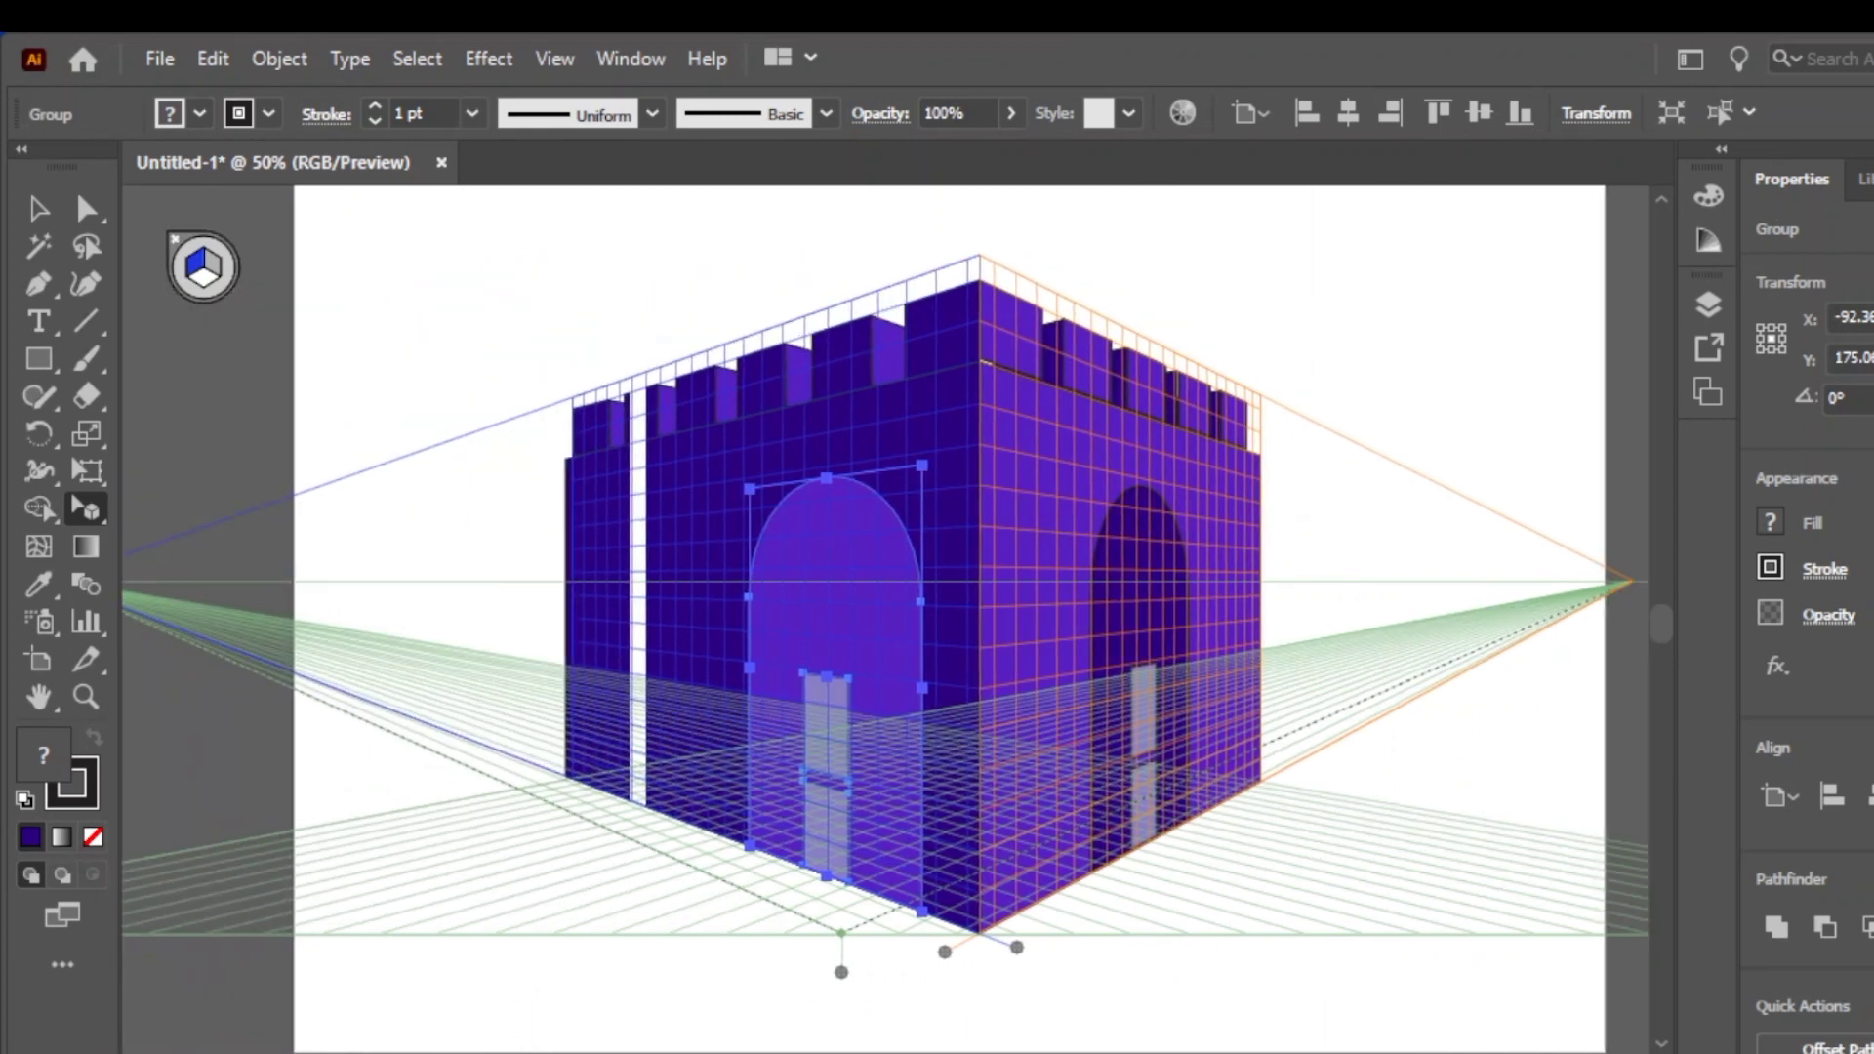
pyautogui.click(542, 573)
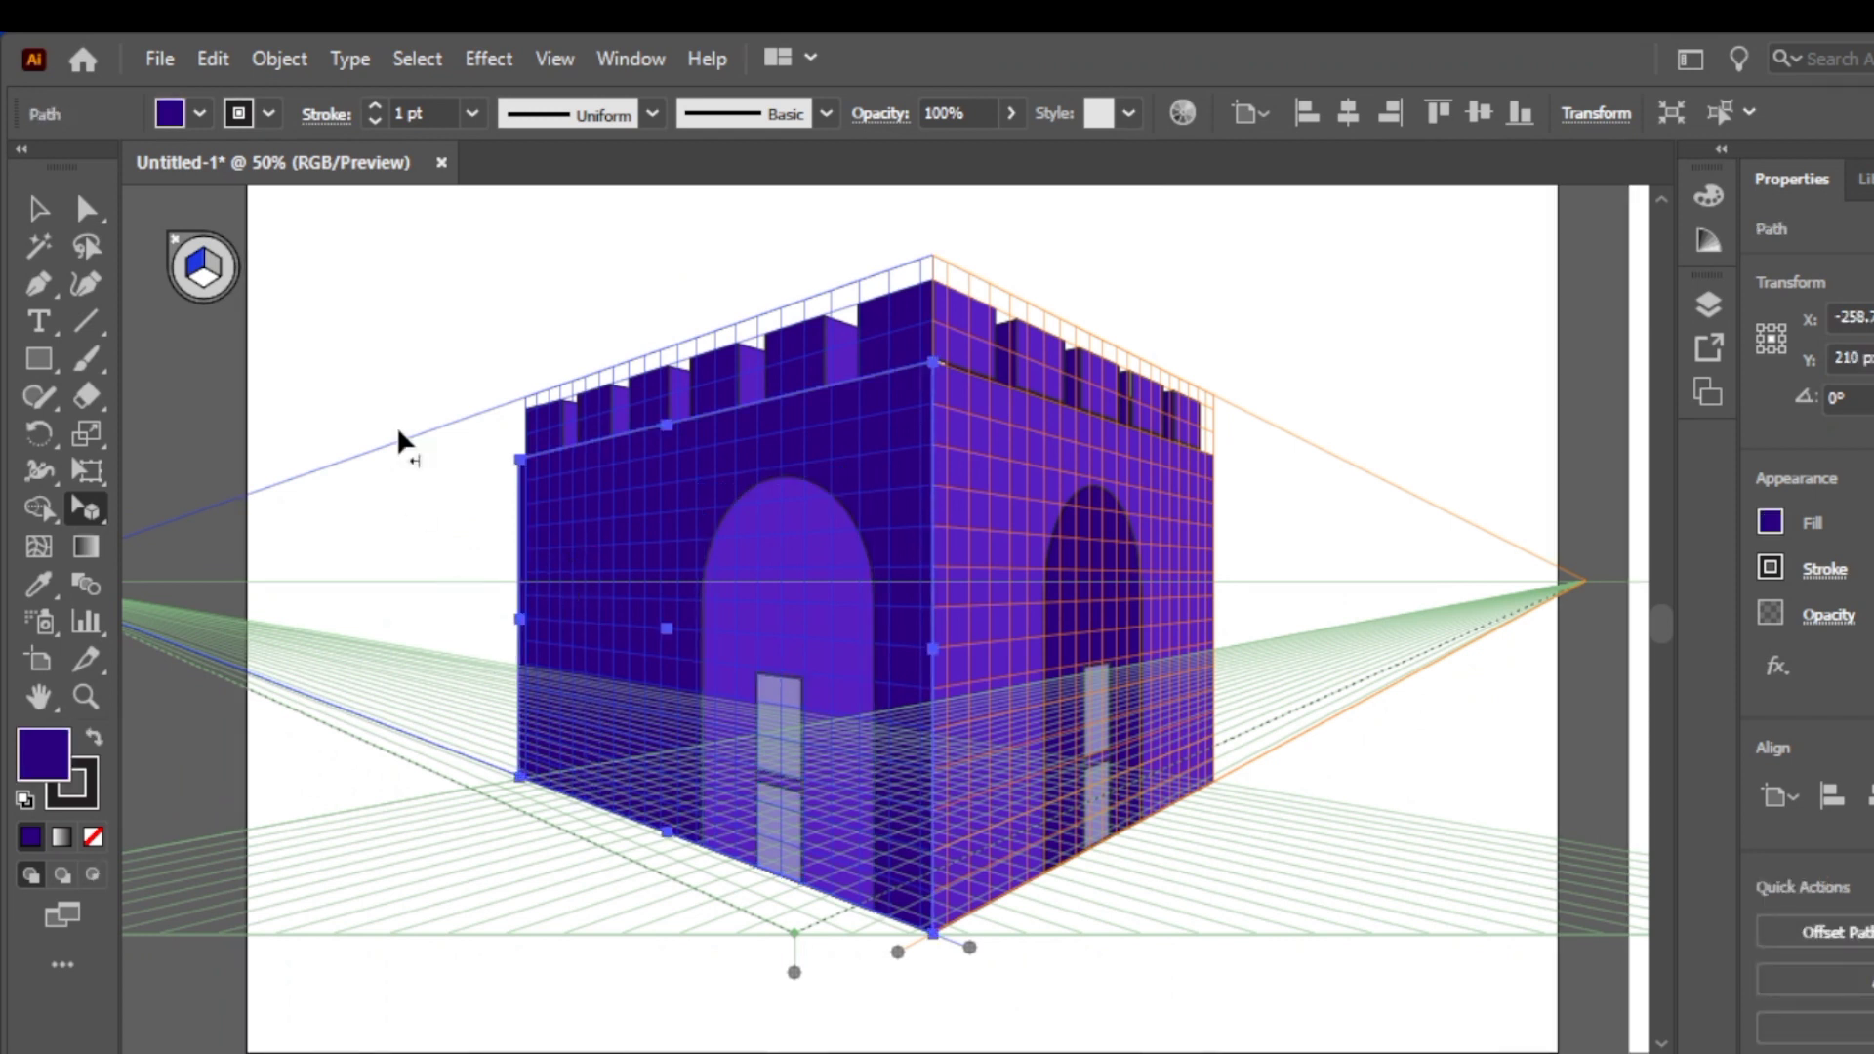
pyautogui.moveTo(816, 648); pyautogui.dragTo(704, 630)
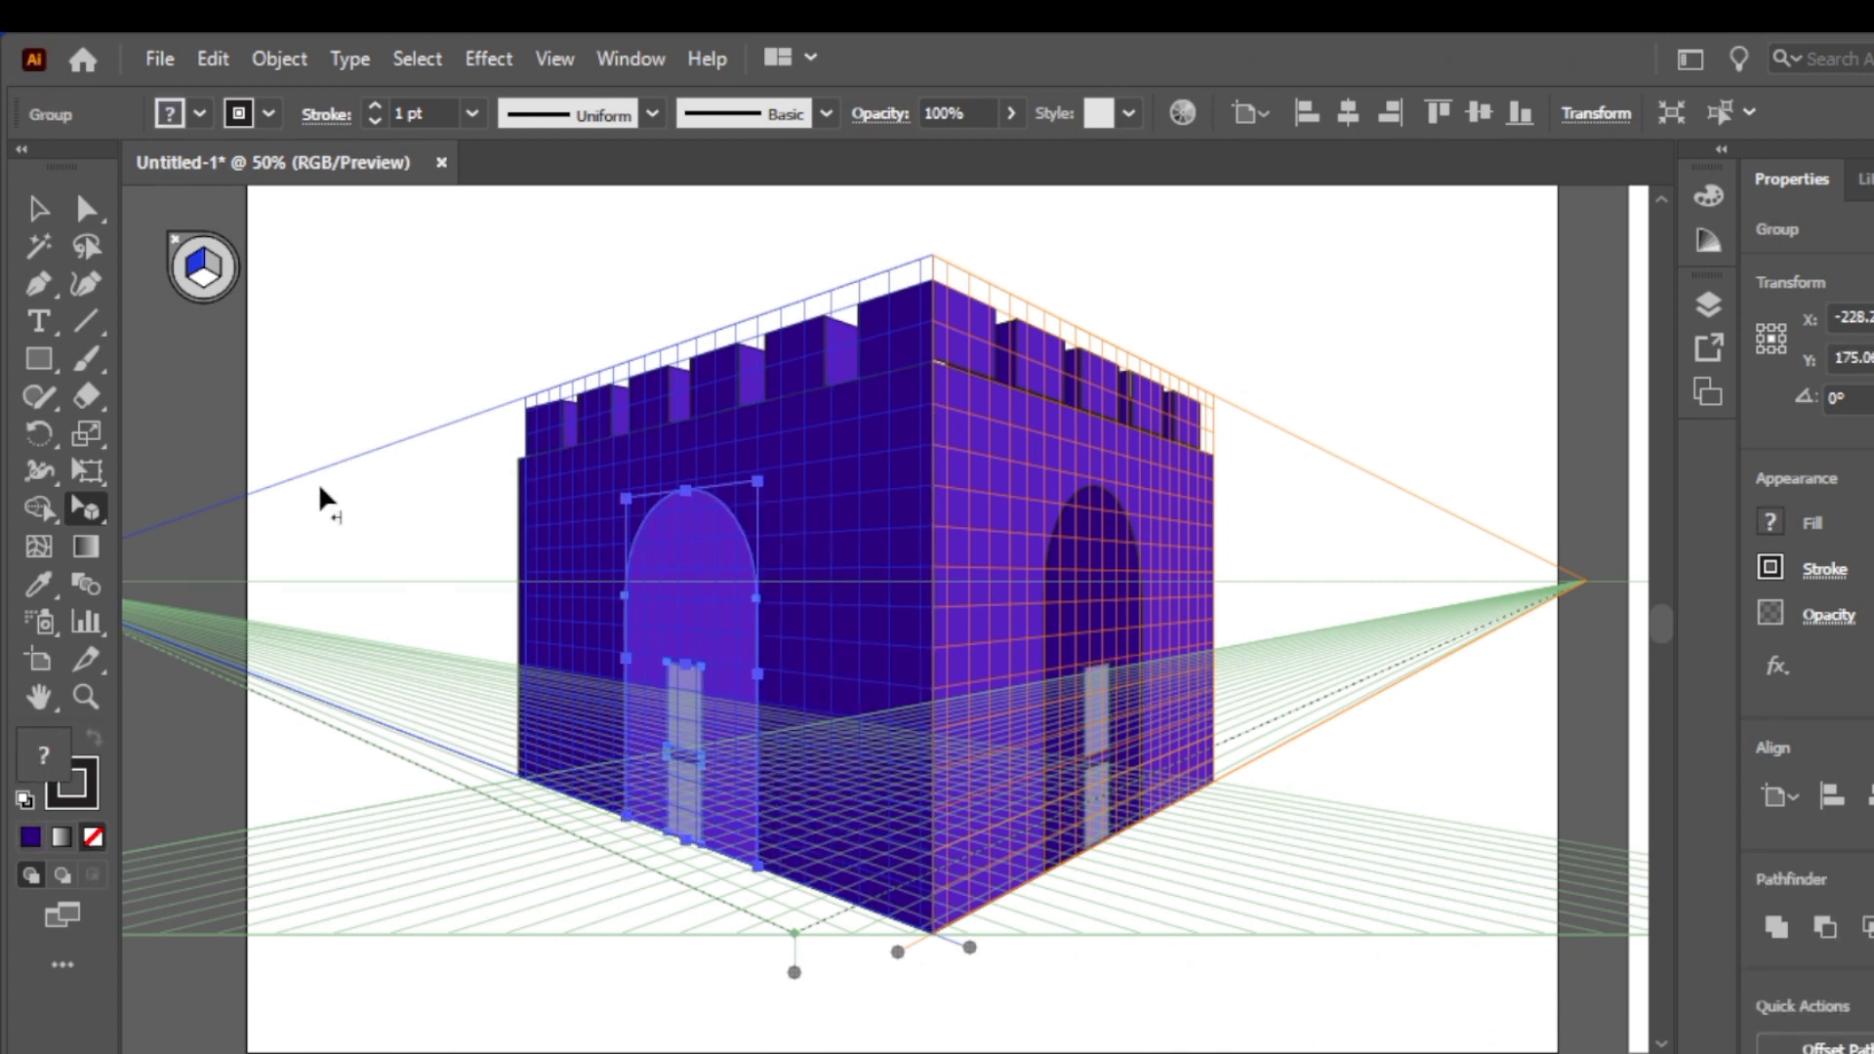
pyautogui.click(325, 405)
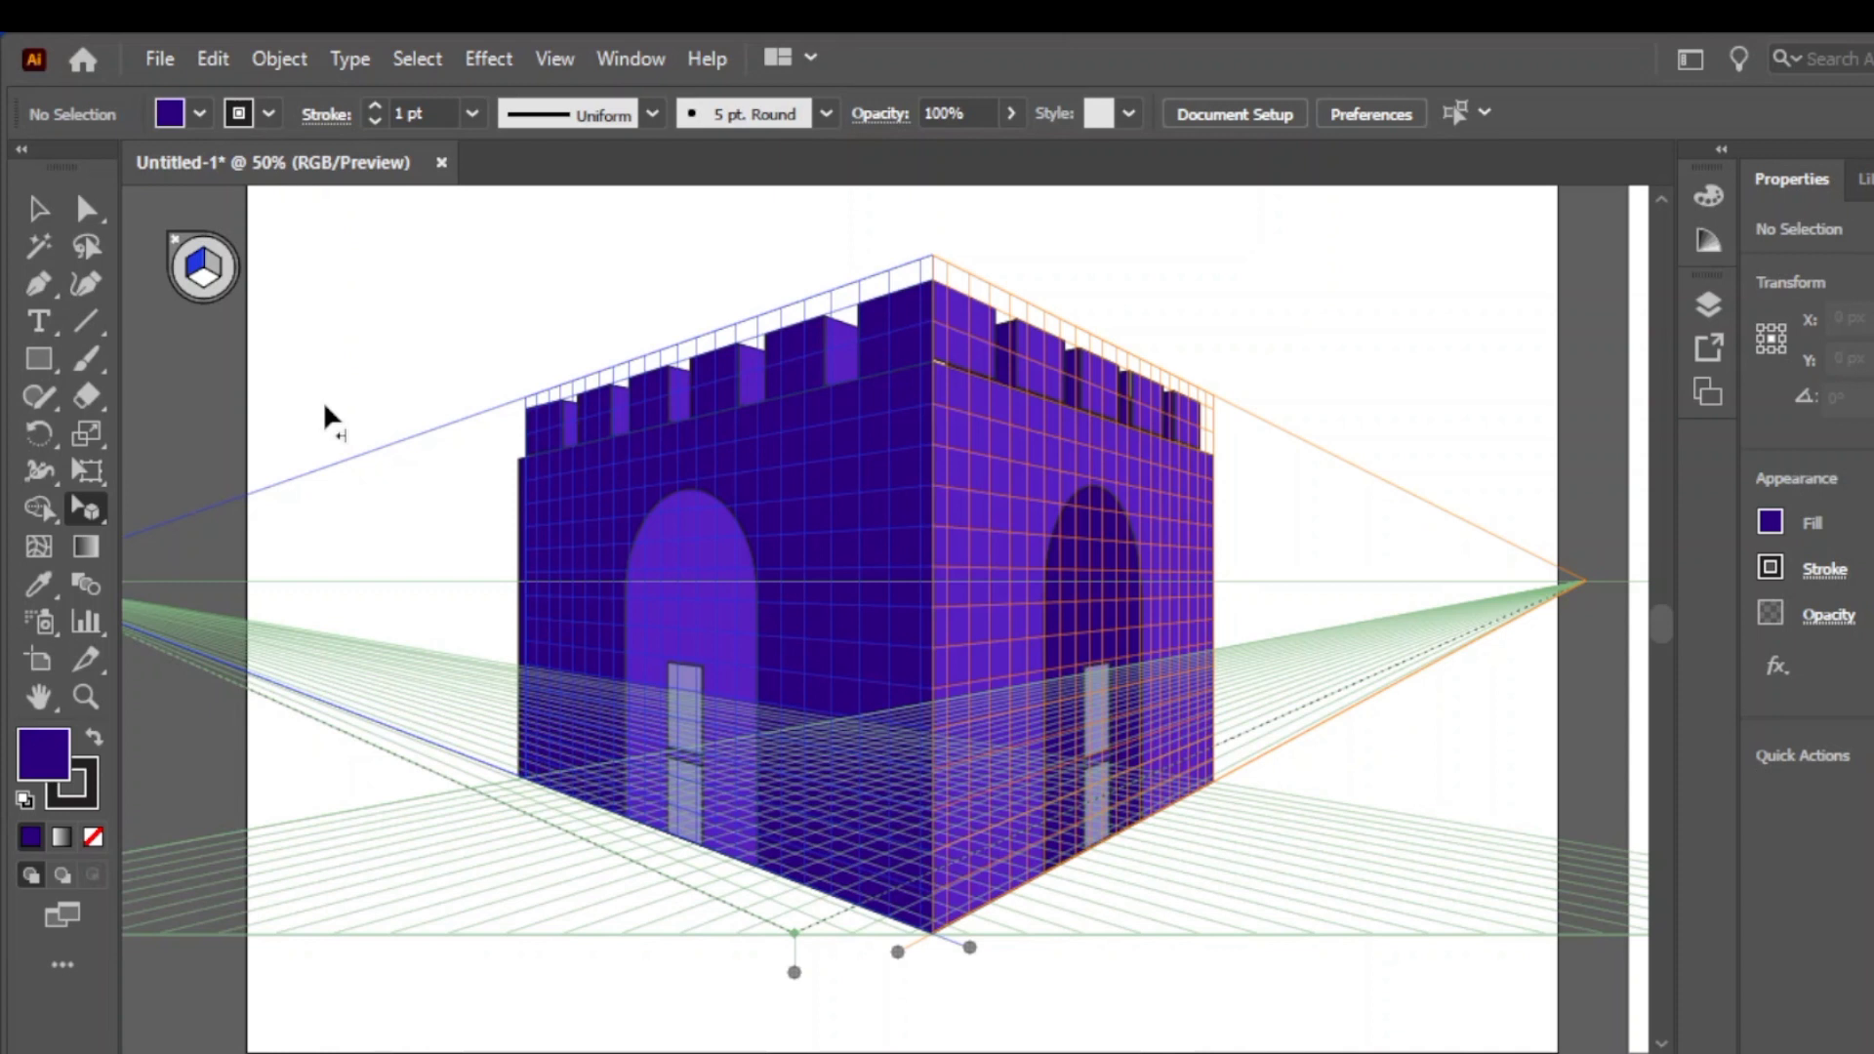
# Draw a rectangle about 37 by 211 pt on the ground plane in front of the right wall's arch
pyautogui.scroll(-1, 1165, 670)
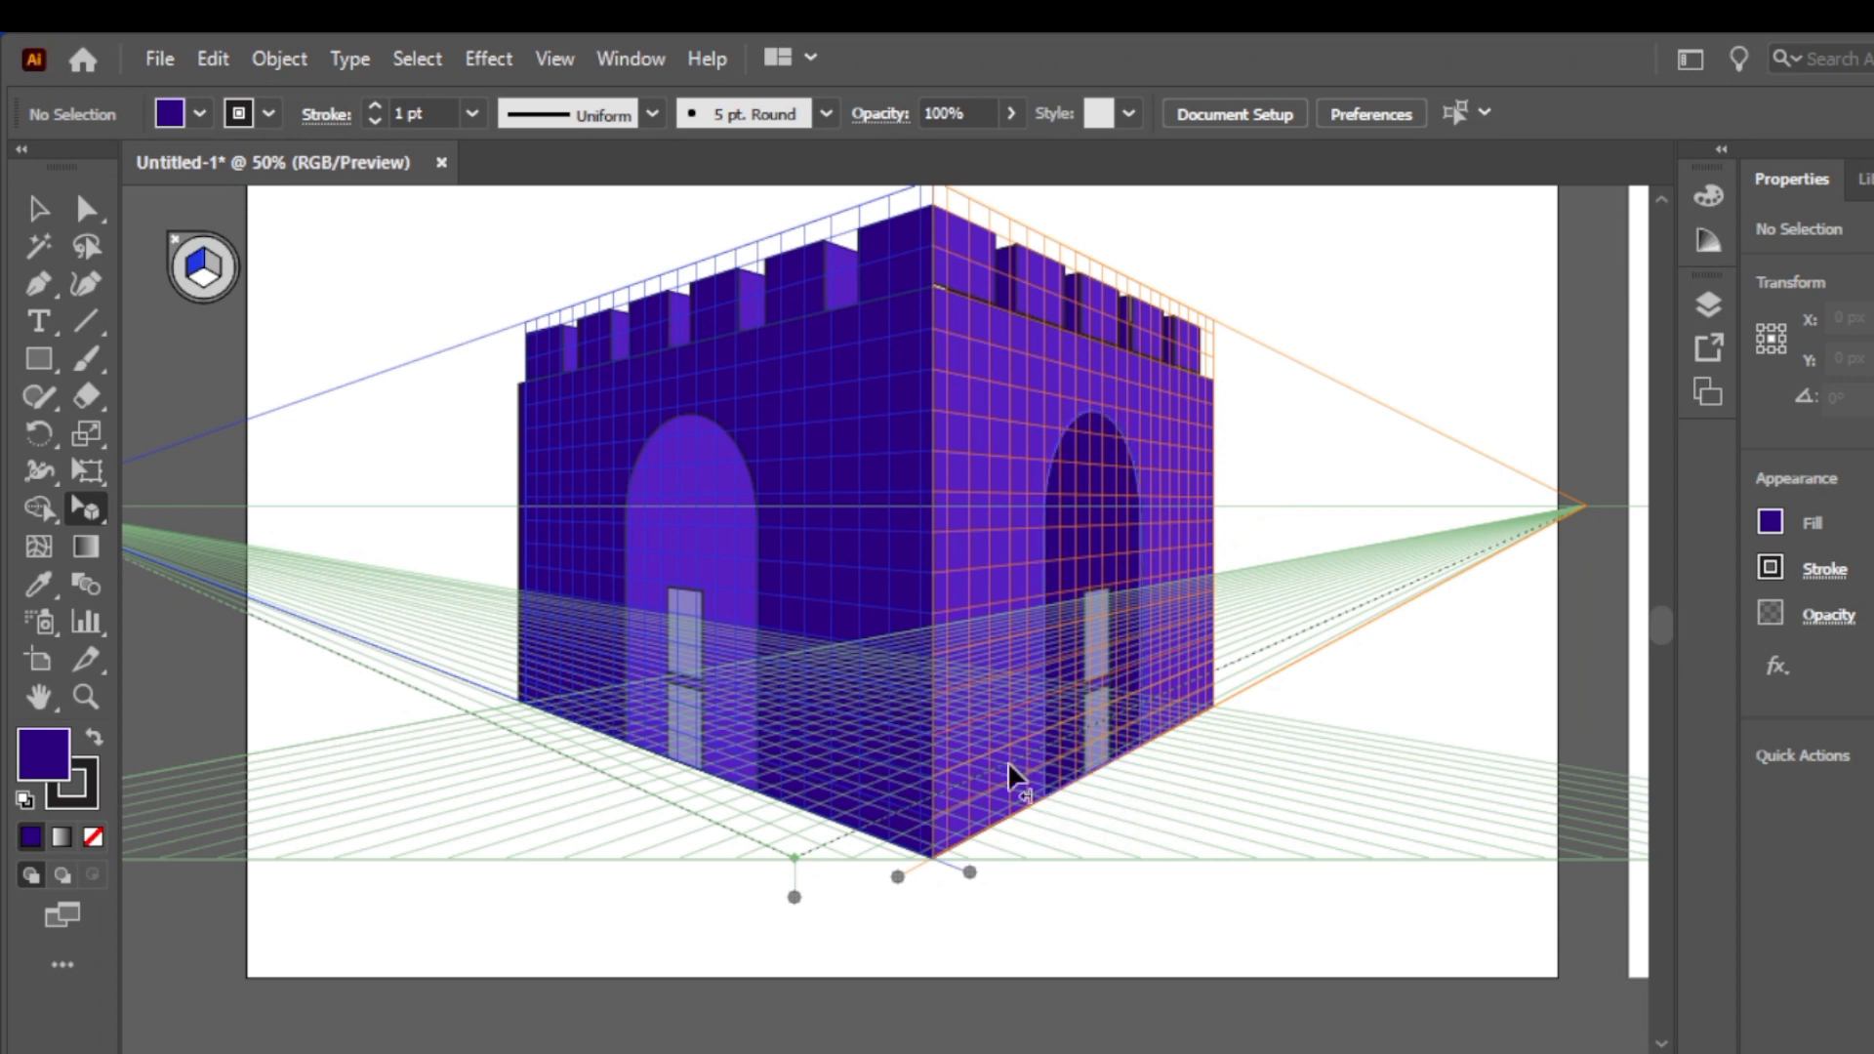
pyautogui.click(207, 275)
pyautogui.click(24, 360)
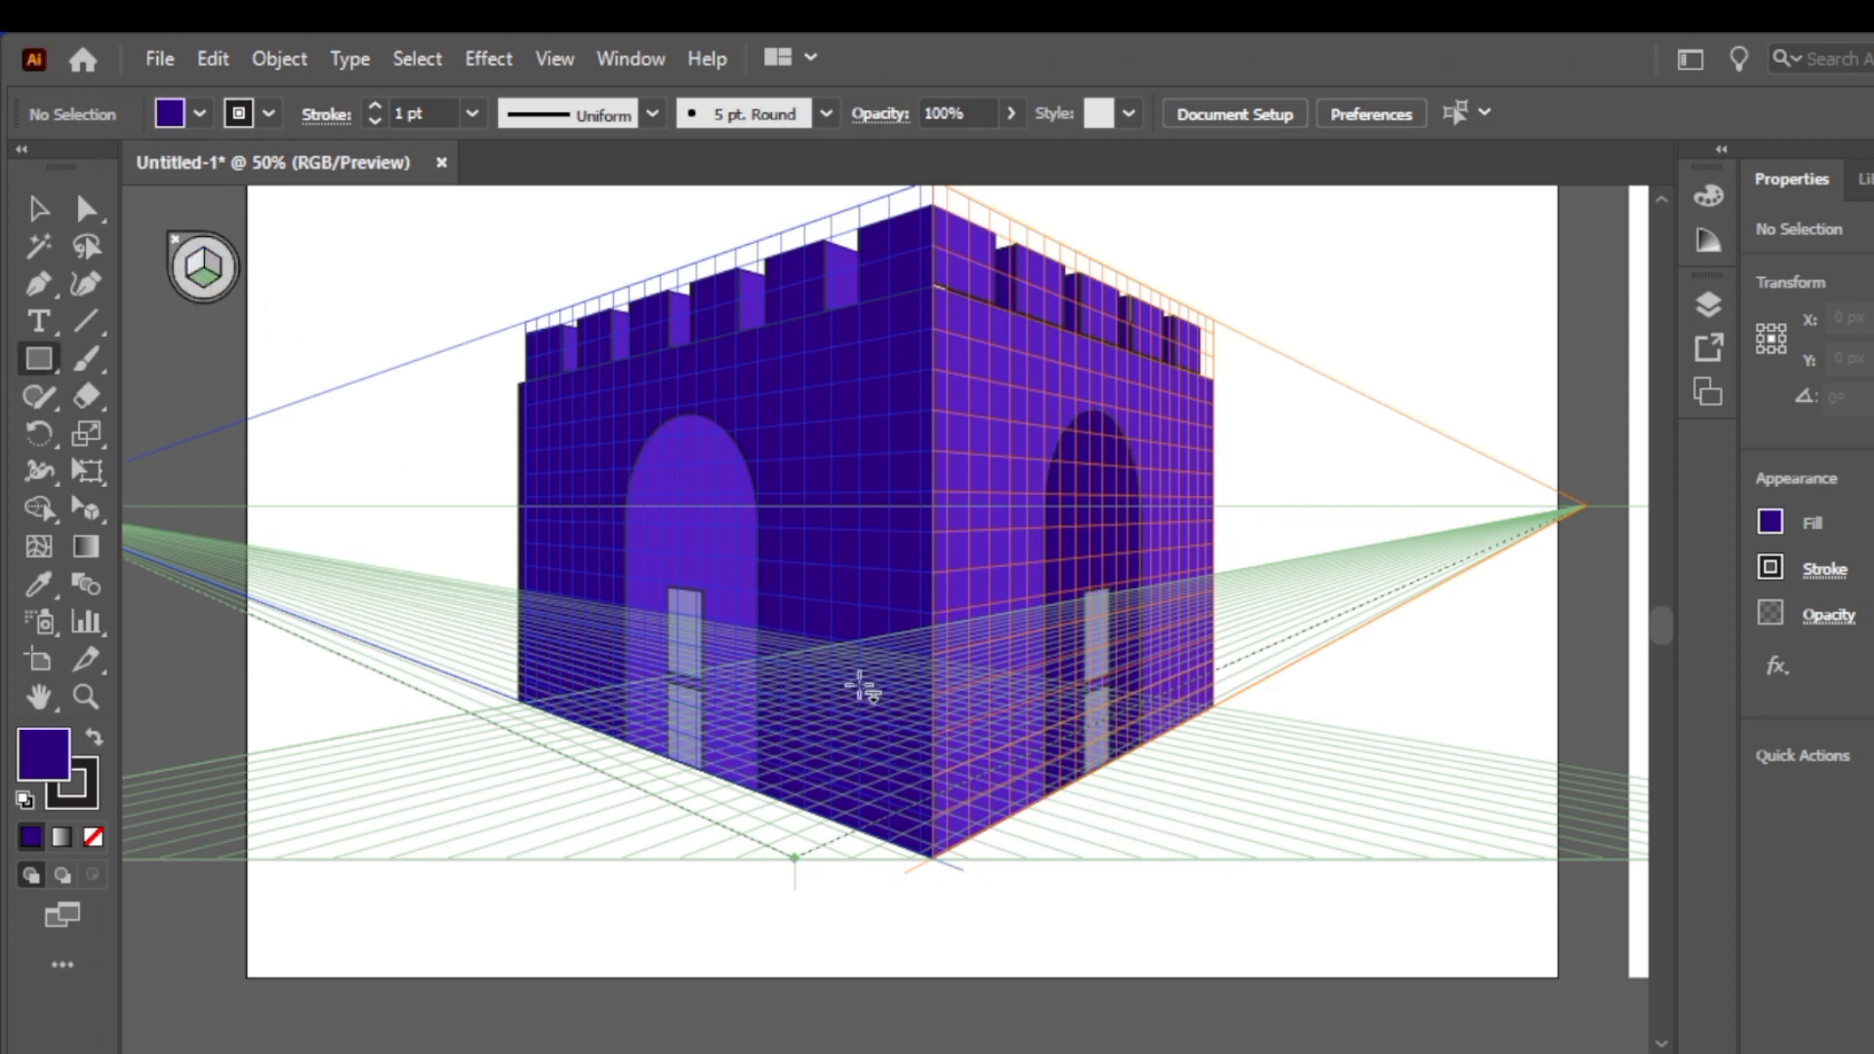
pyautogui.moveTo(1044, 799)
pyautogui.mouseDown()
pyautogui.moveTo(1092, 820)
pyautogui.moveTo(1175, 778)
pyautogui.moveTo(1176, 751)
pyautogui.mouseUp()
pyautogui.click(1177, 752)
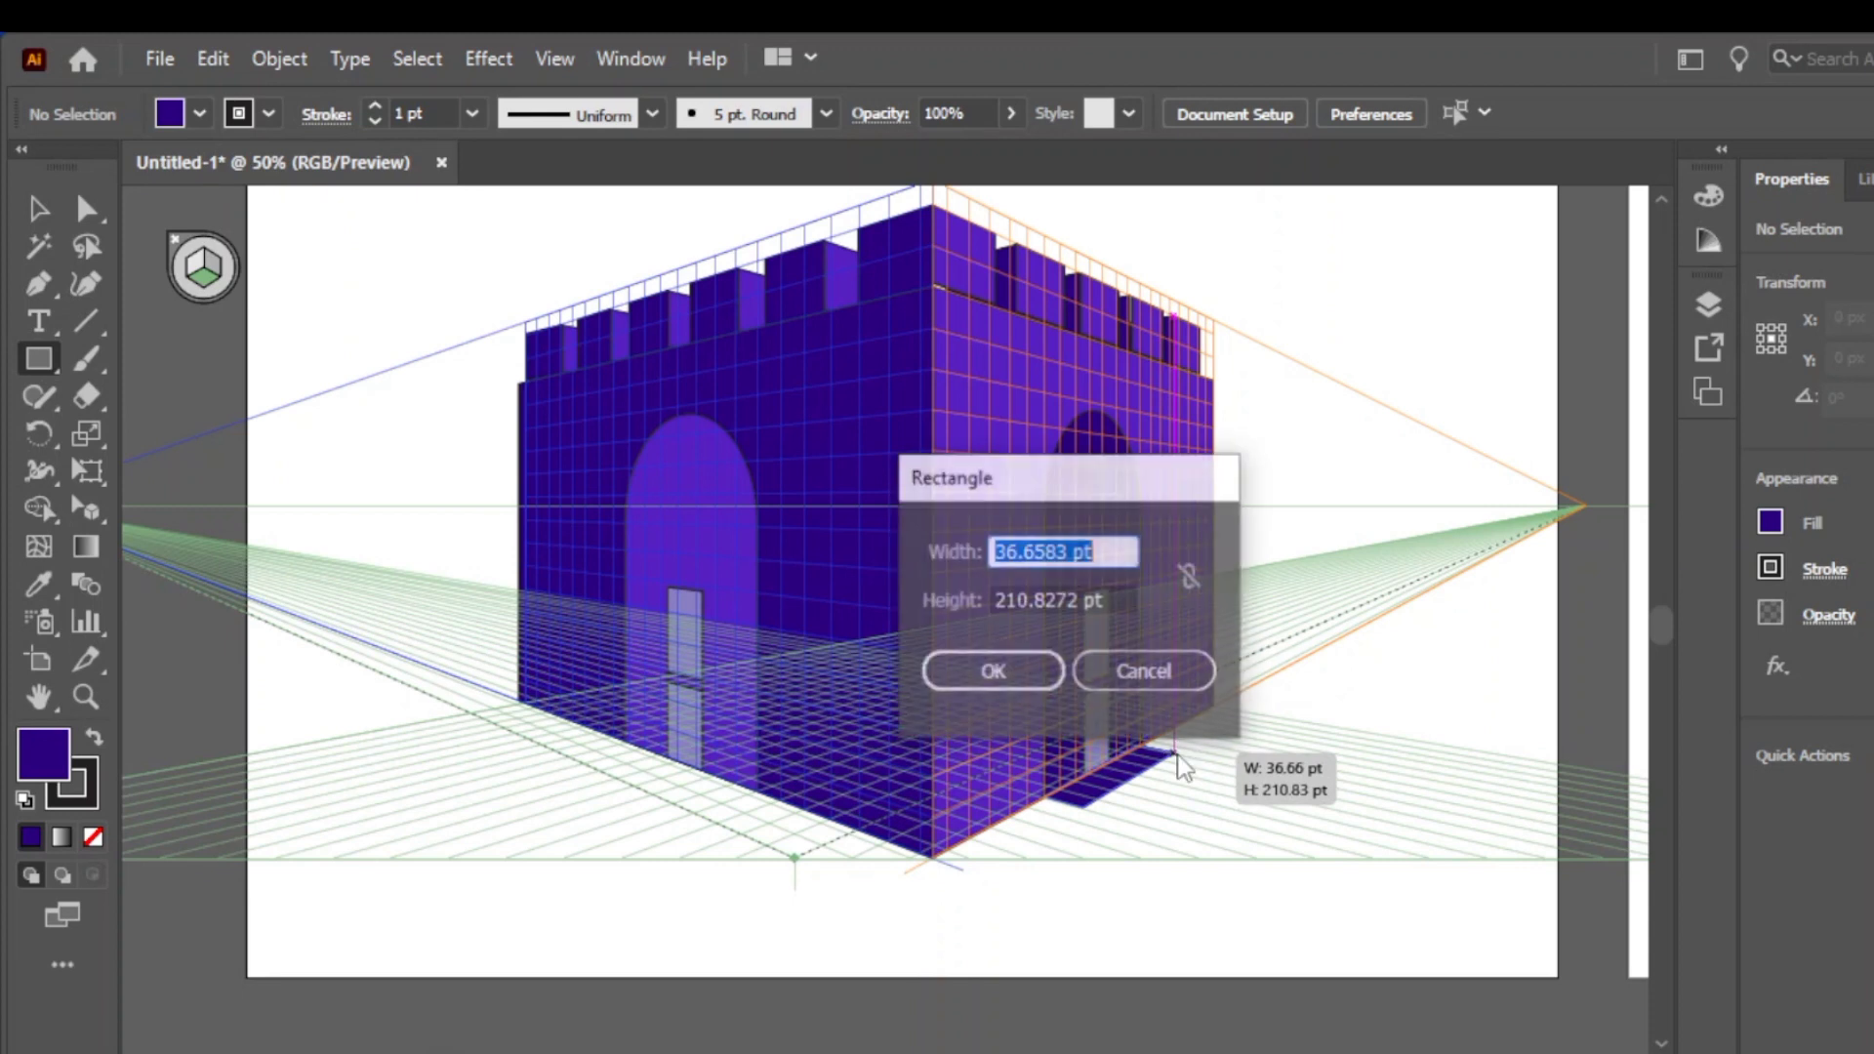
pyautogui.click(1075, 672)
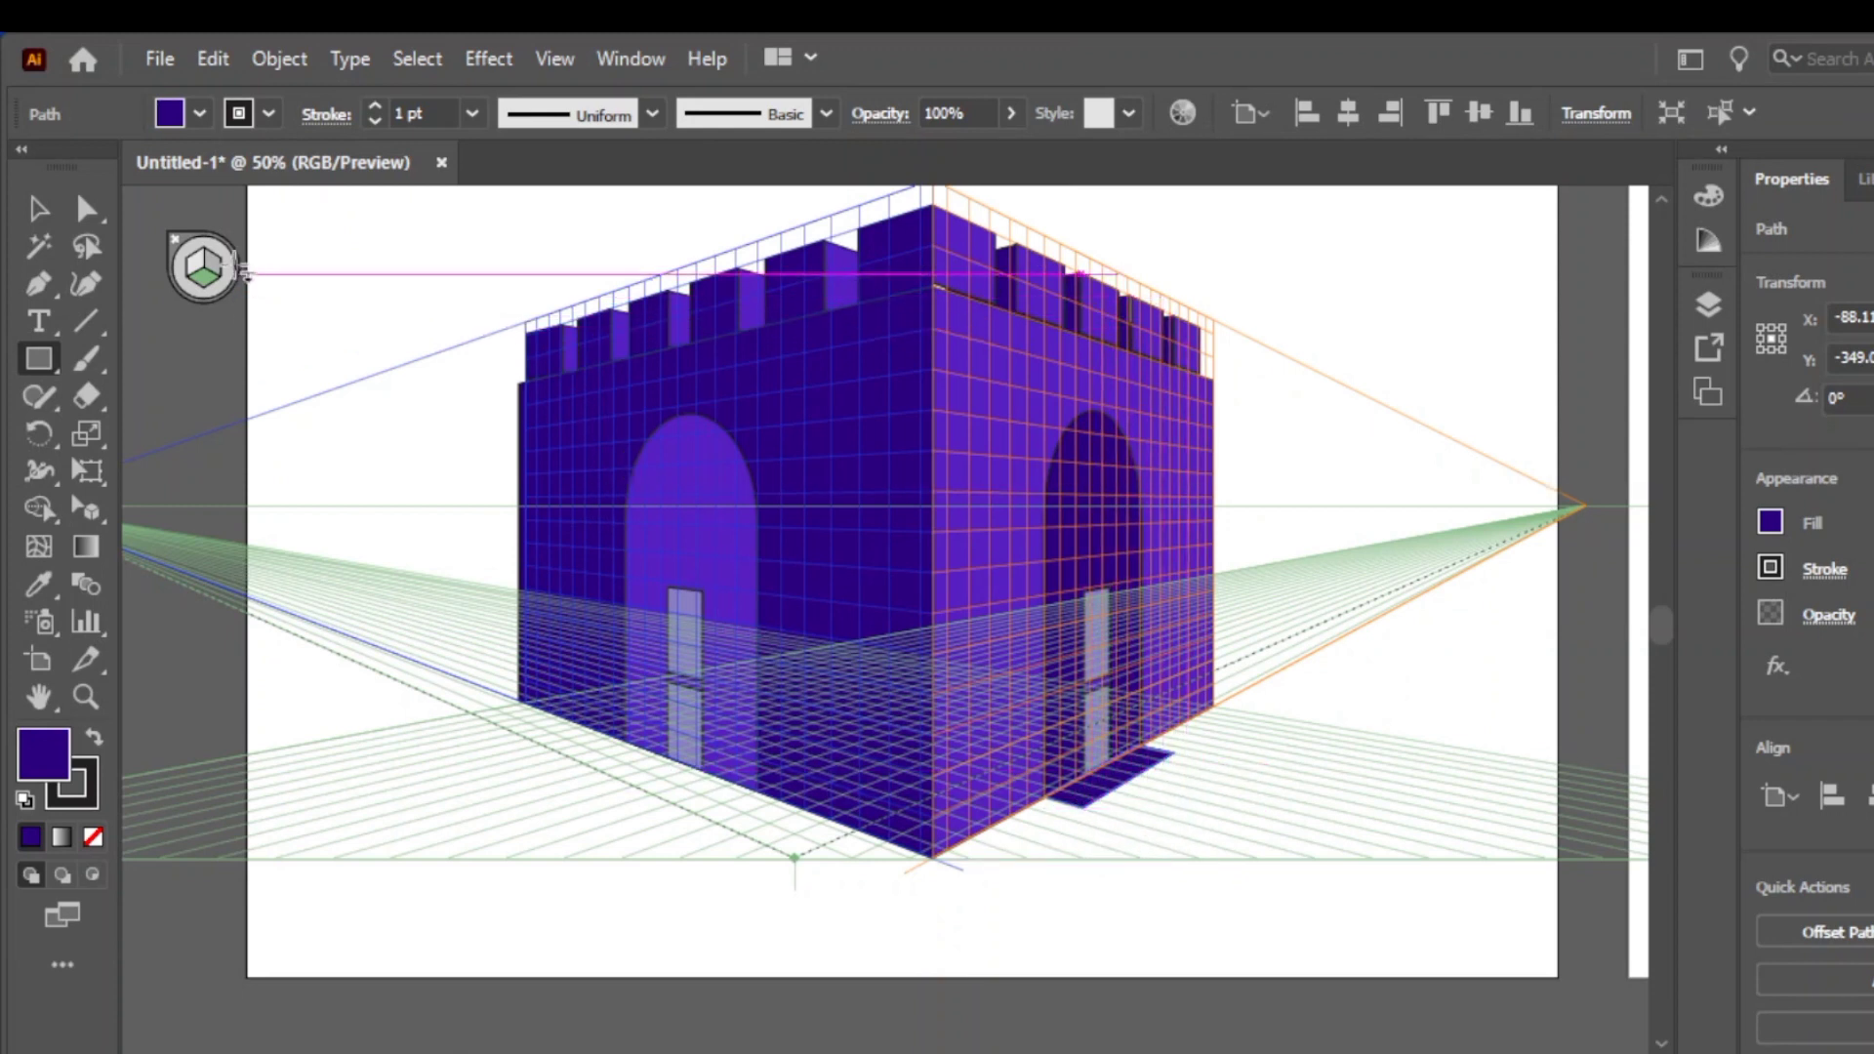
# Draw a vertical front face on the right plane below the ground rectangle's outer edge and fill it with the right wall's violet
pyautogui.click(215, 265)
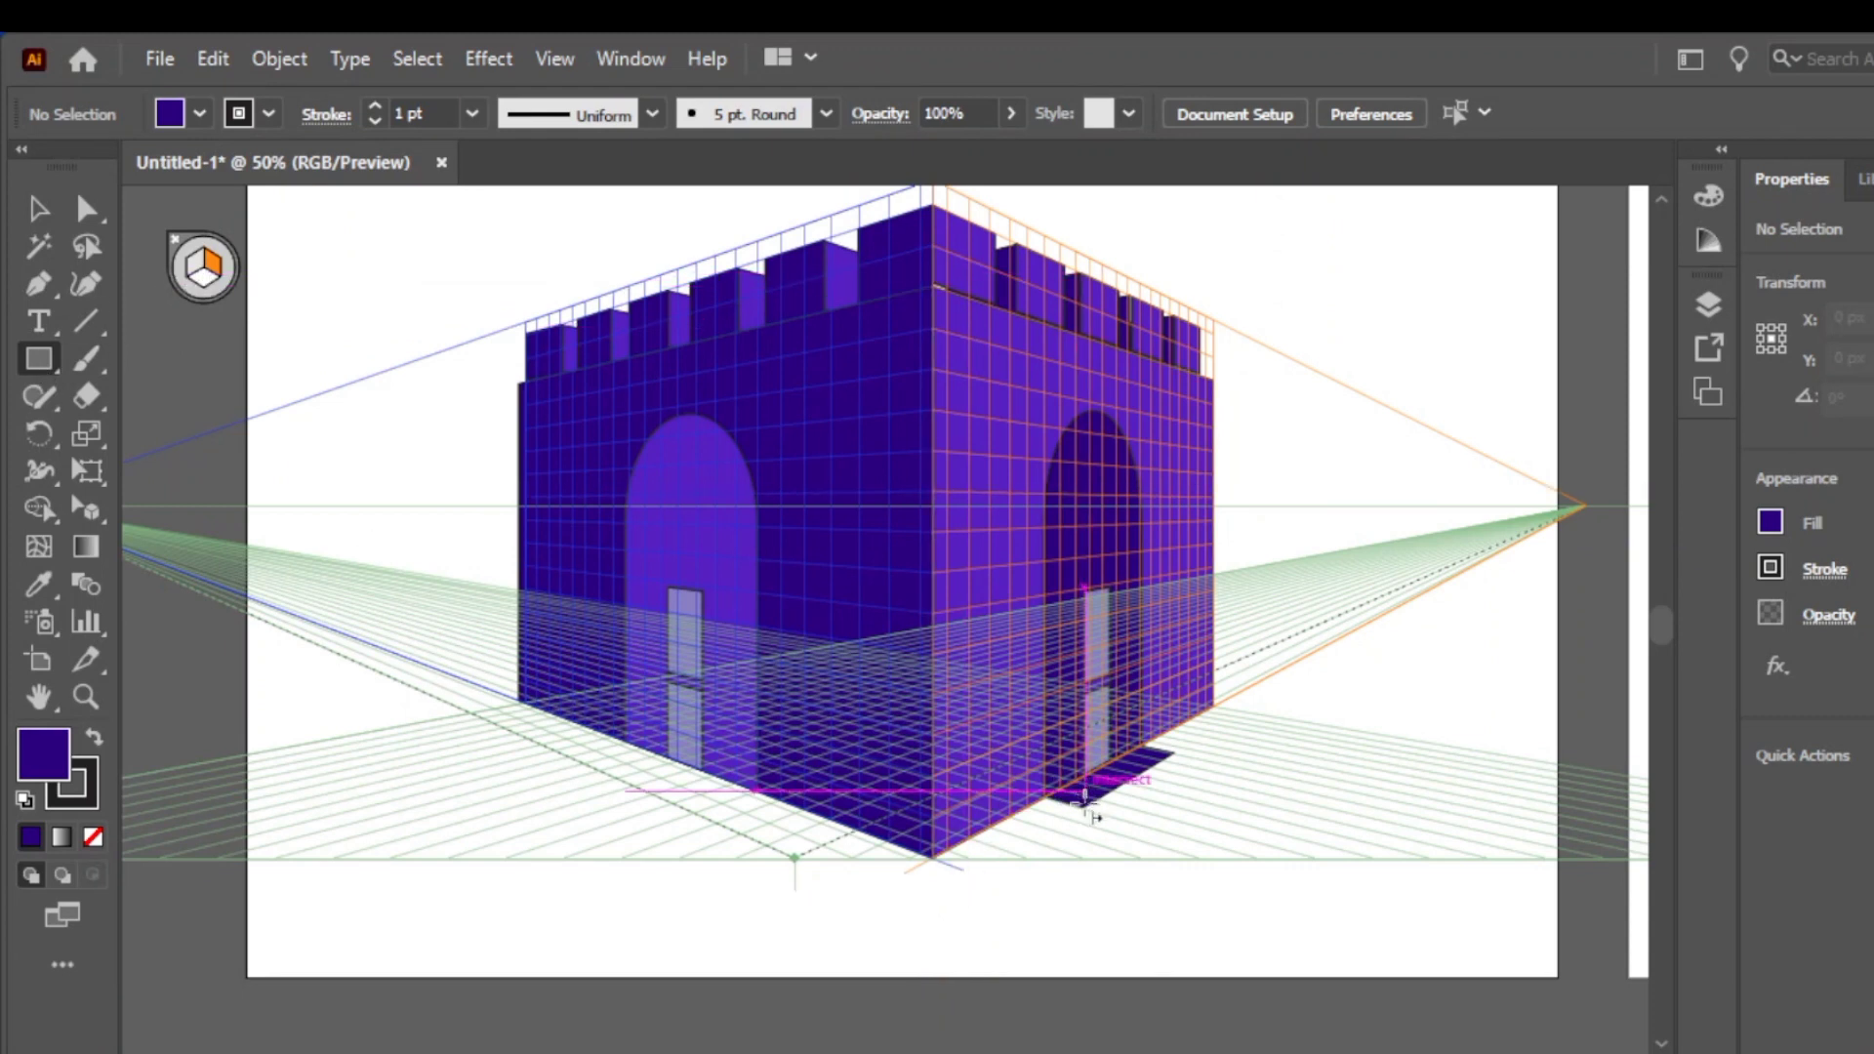
pyautogui.moveTo(1087, 807); pyautogui.dragTo(1173, 780)
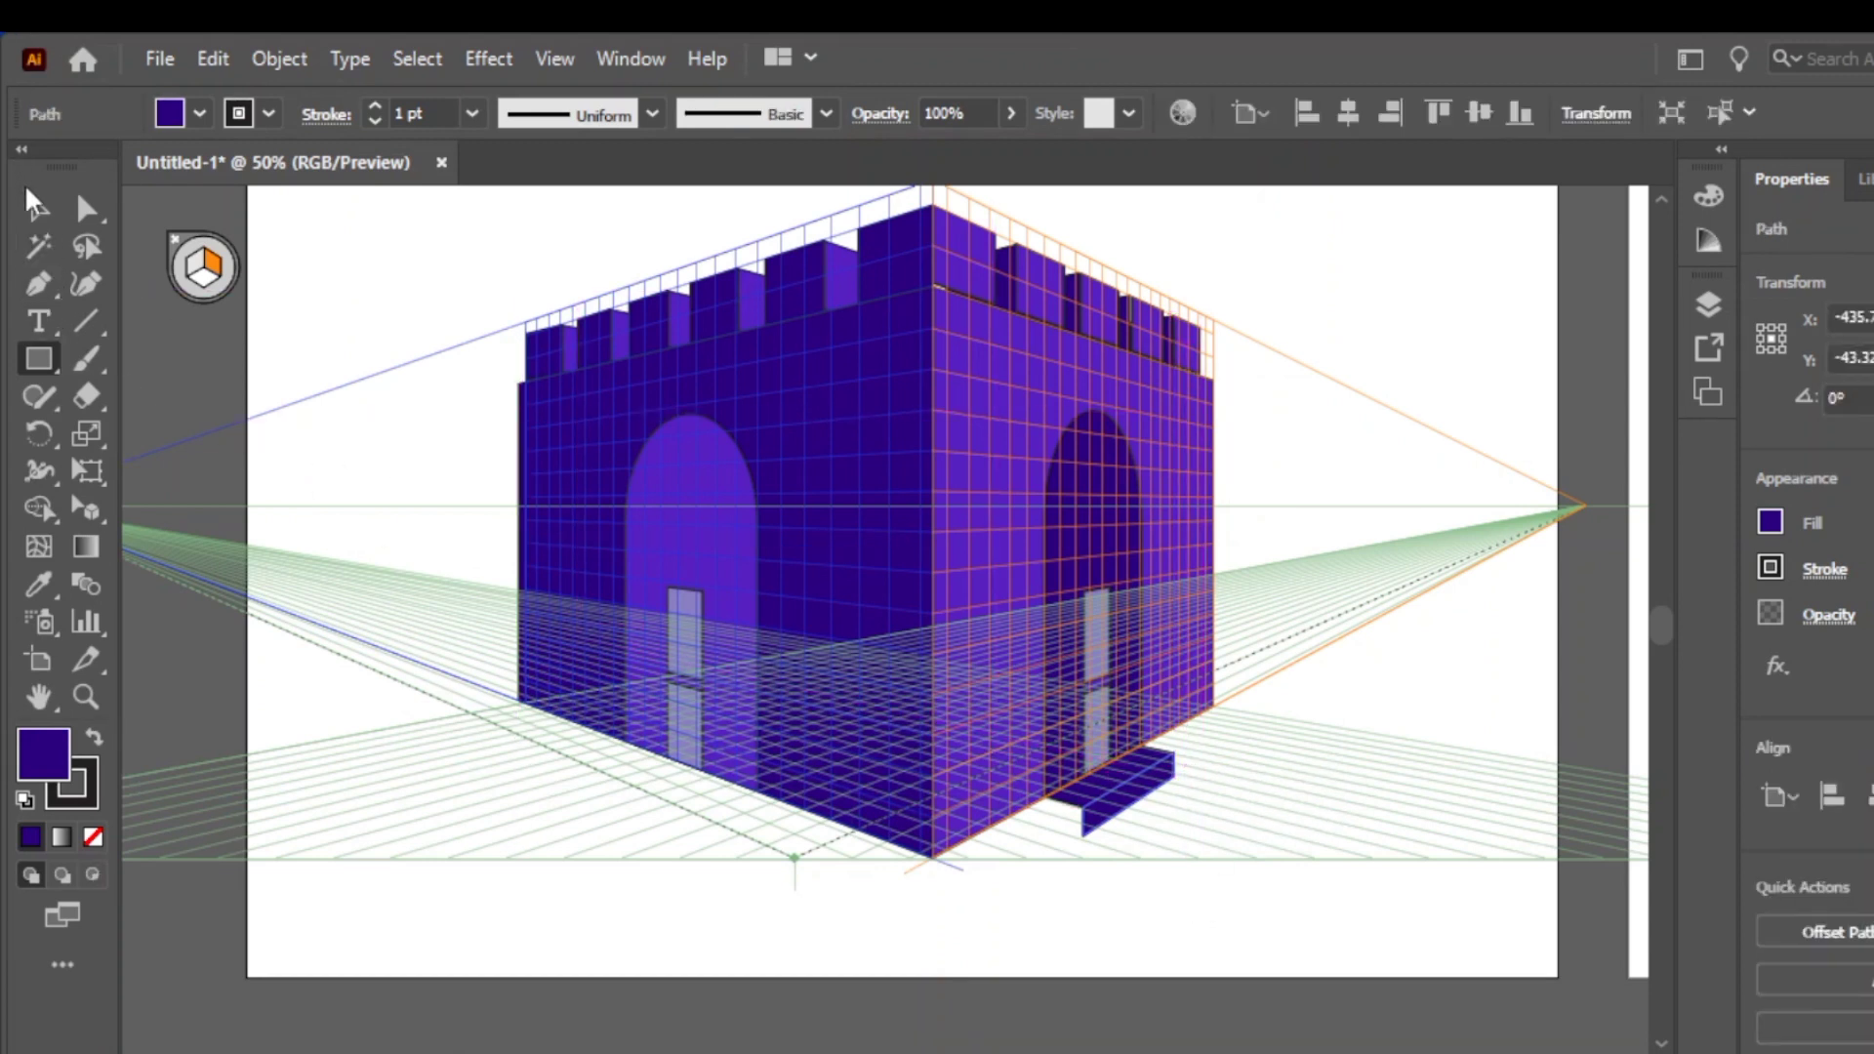
pyautogui.press('v')
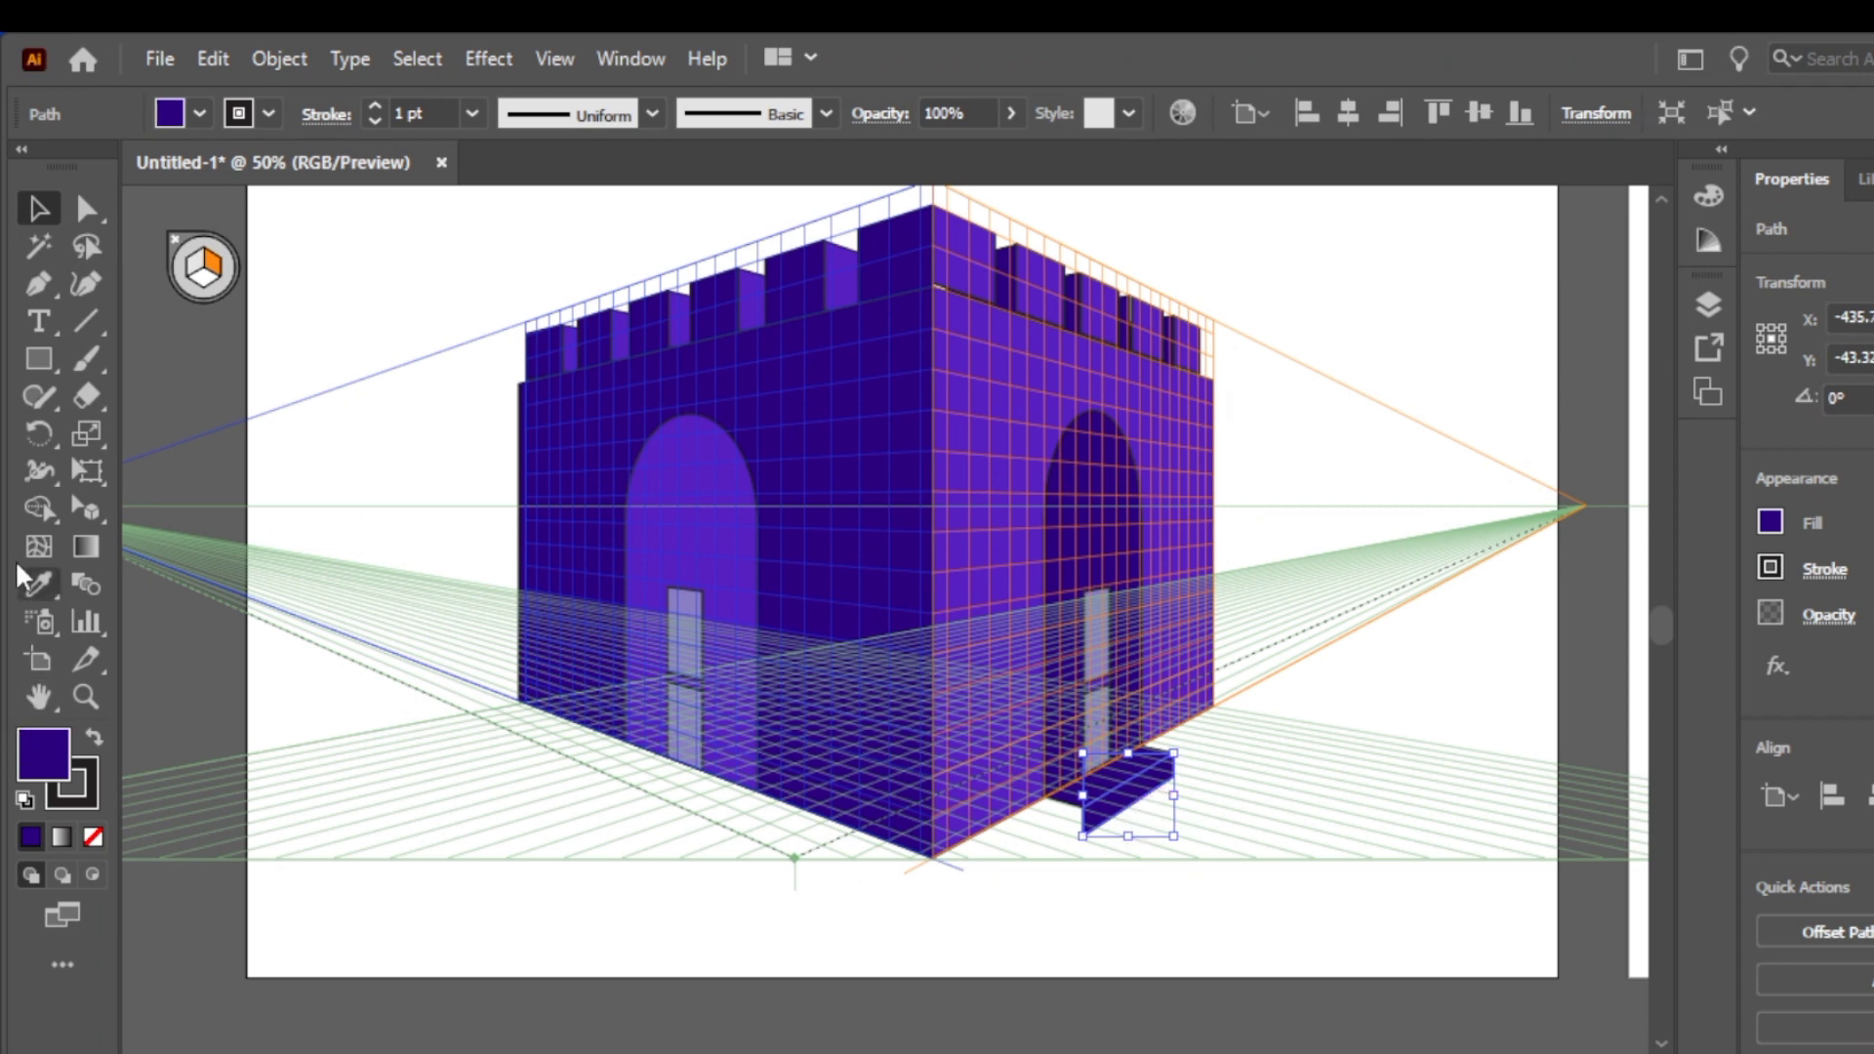
pyautogui.click(37, 586)
pyautogui.click(987, 488)
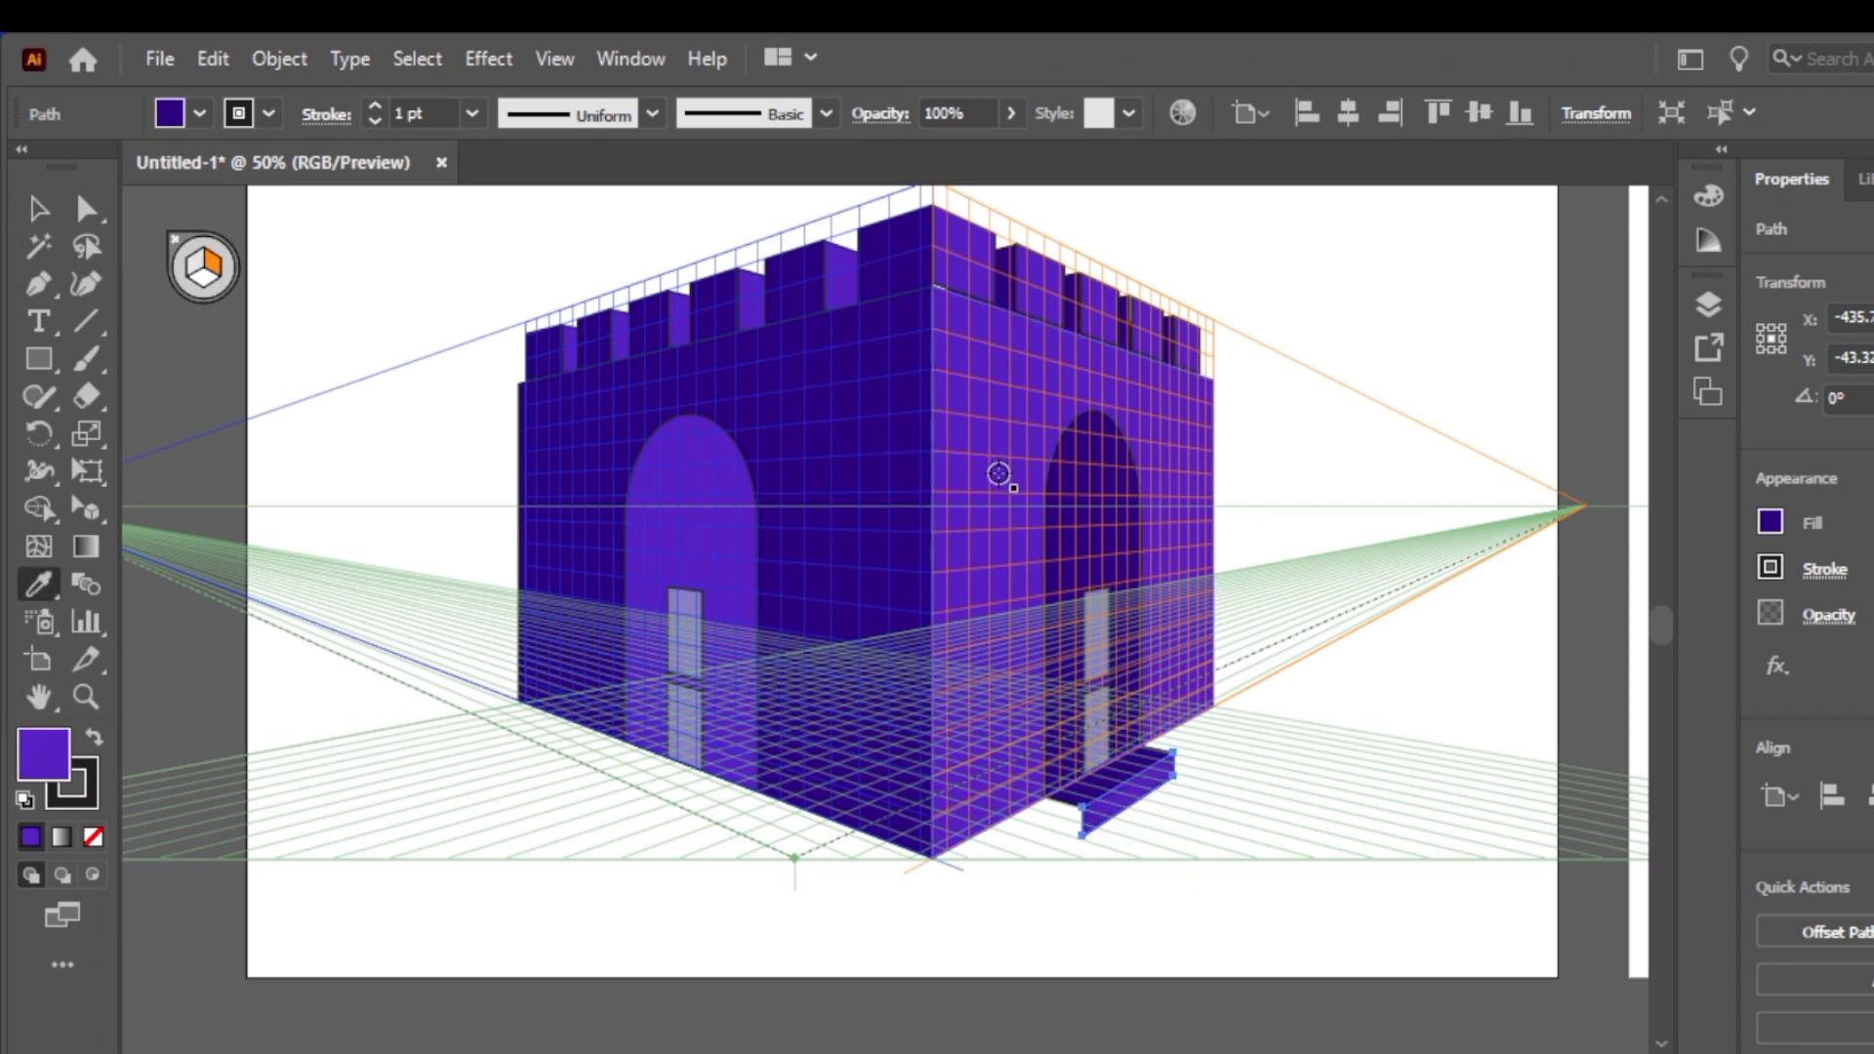
pyautogui.click(30, 219)
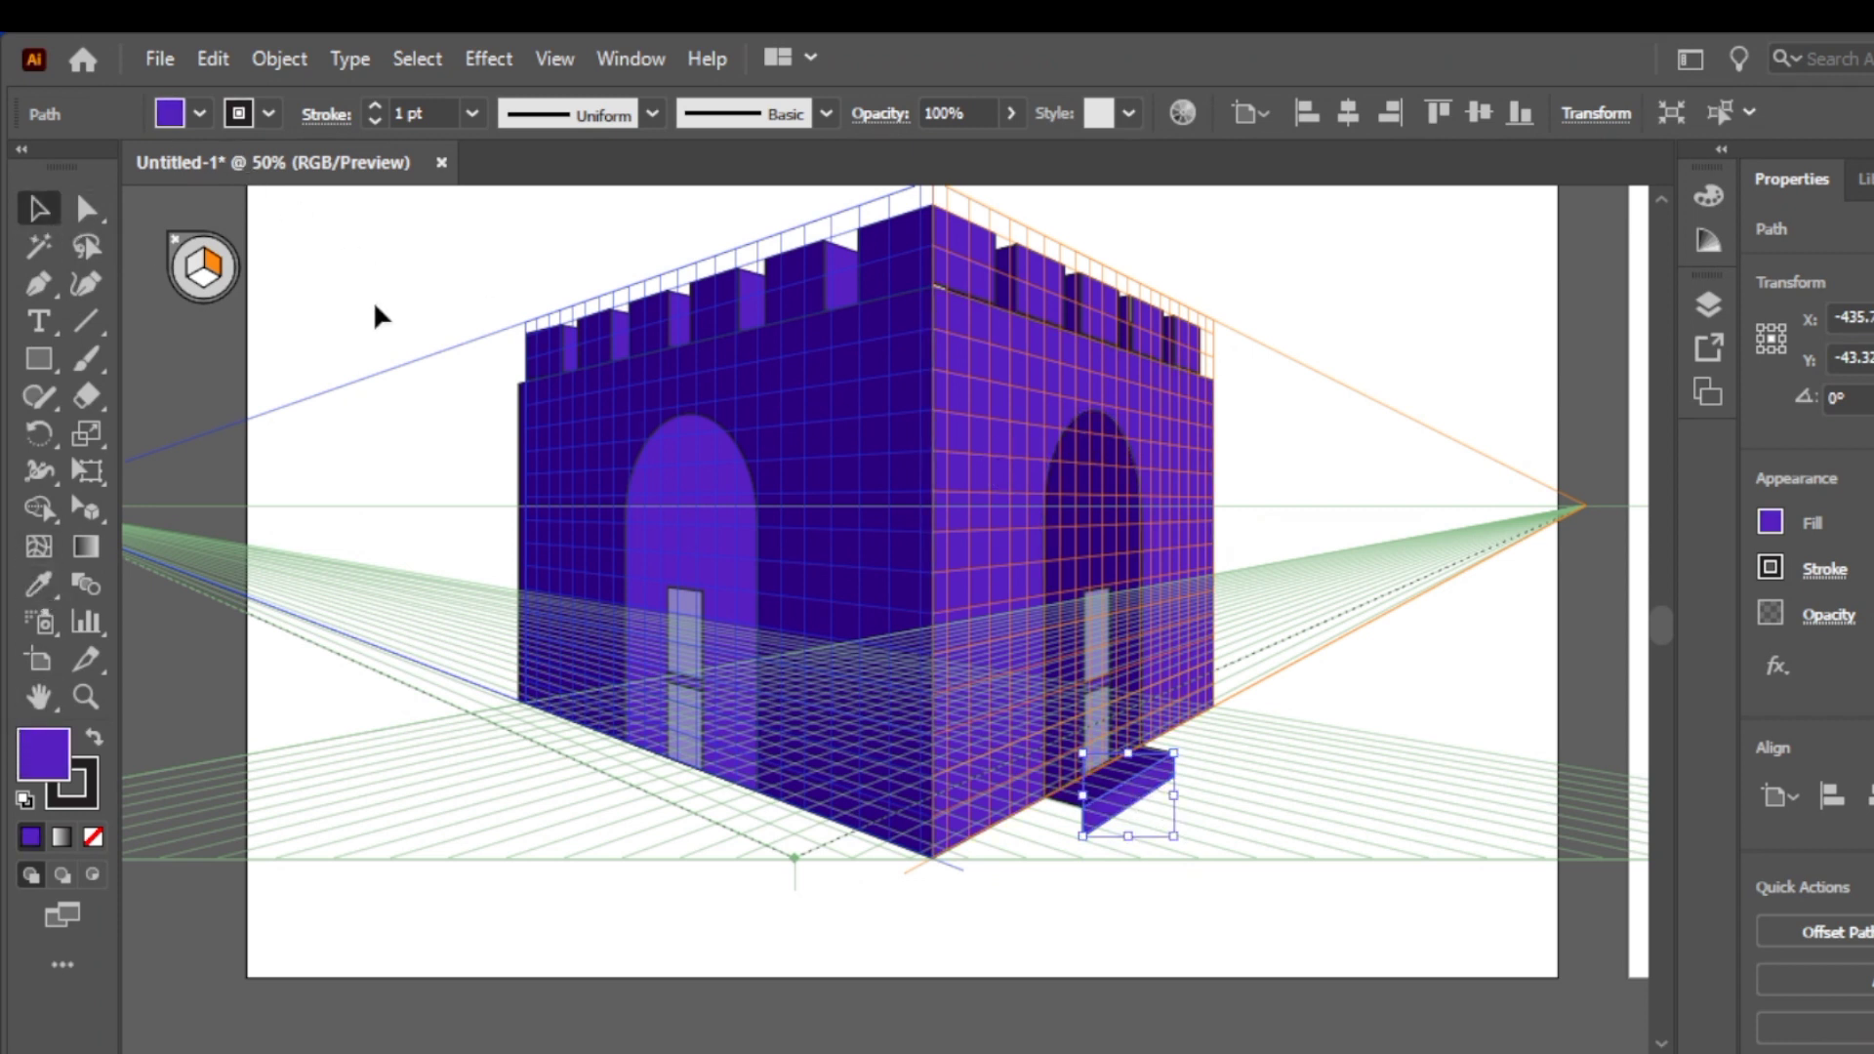
pyautogui.click(1213, 771)
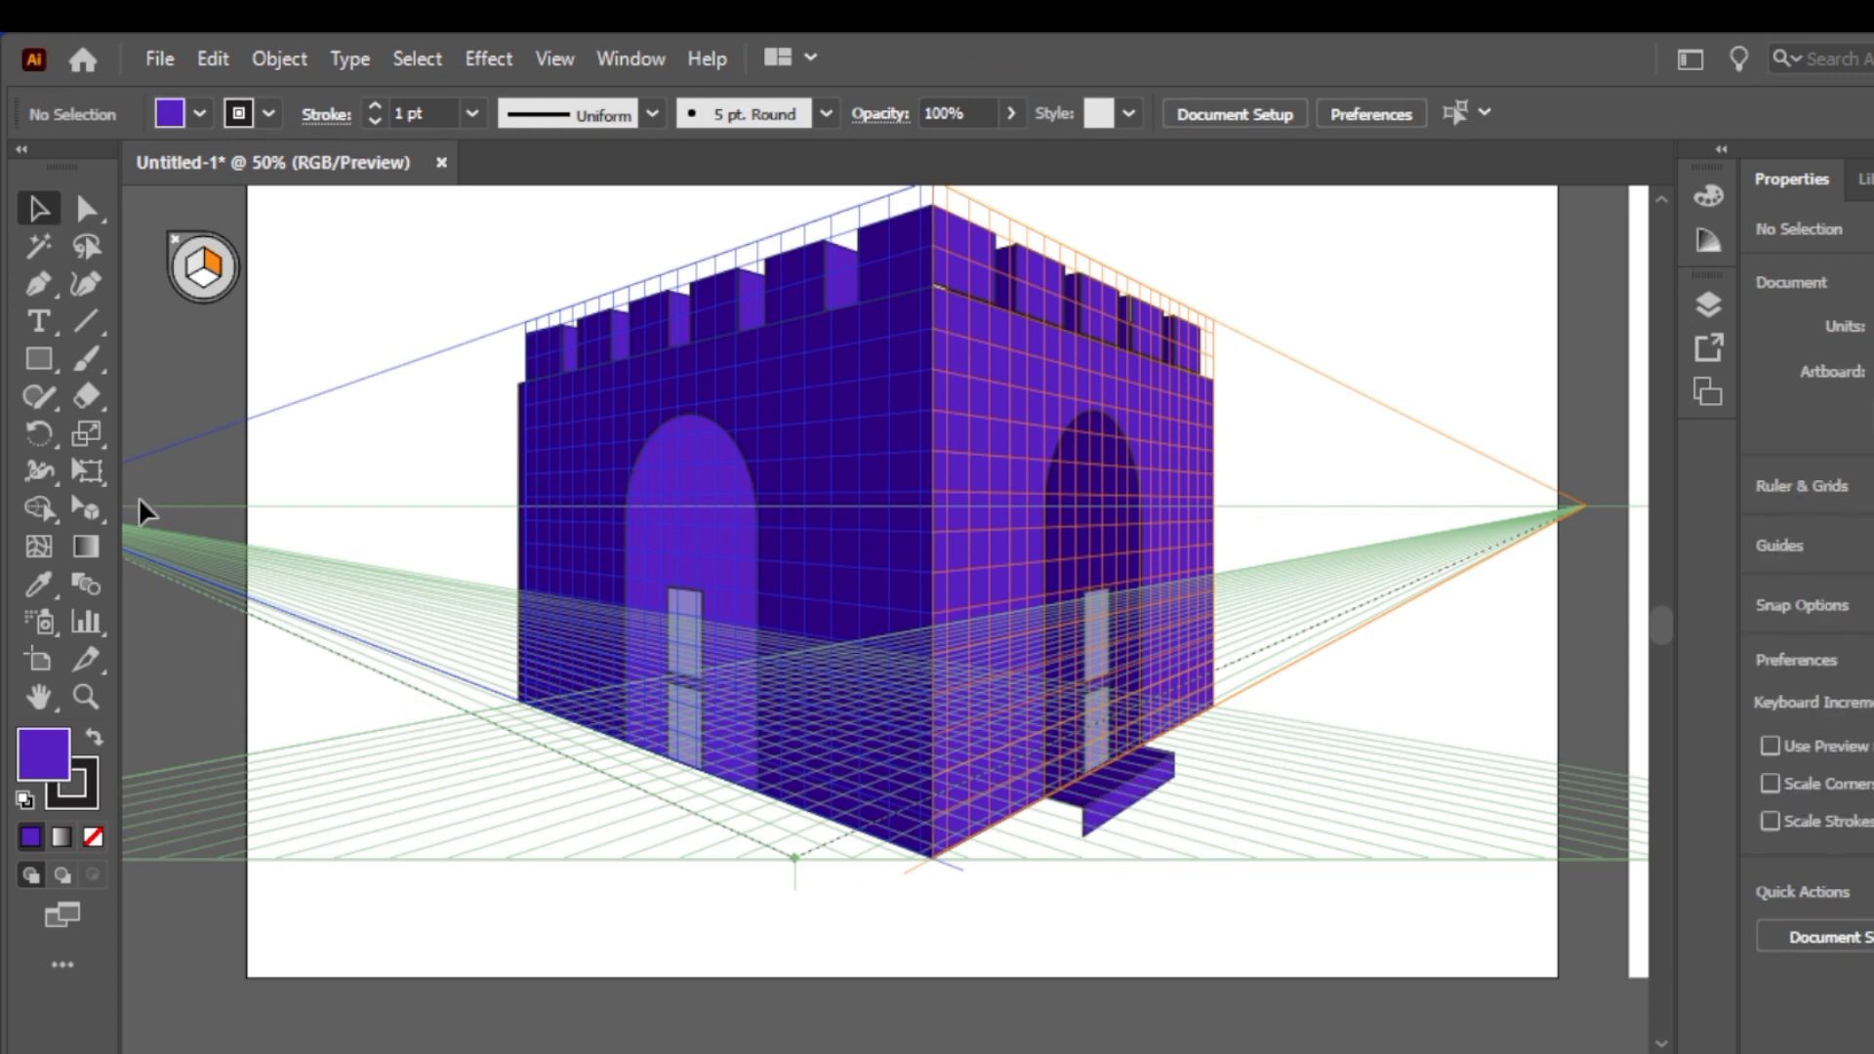
# Draw a lower step tread on the ground plane, extending outward from the bottom edge of the first step's front face
pyautogui.click(651, 405)
pyautogui.click(201, 273)
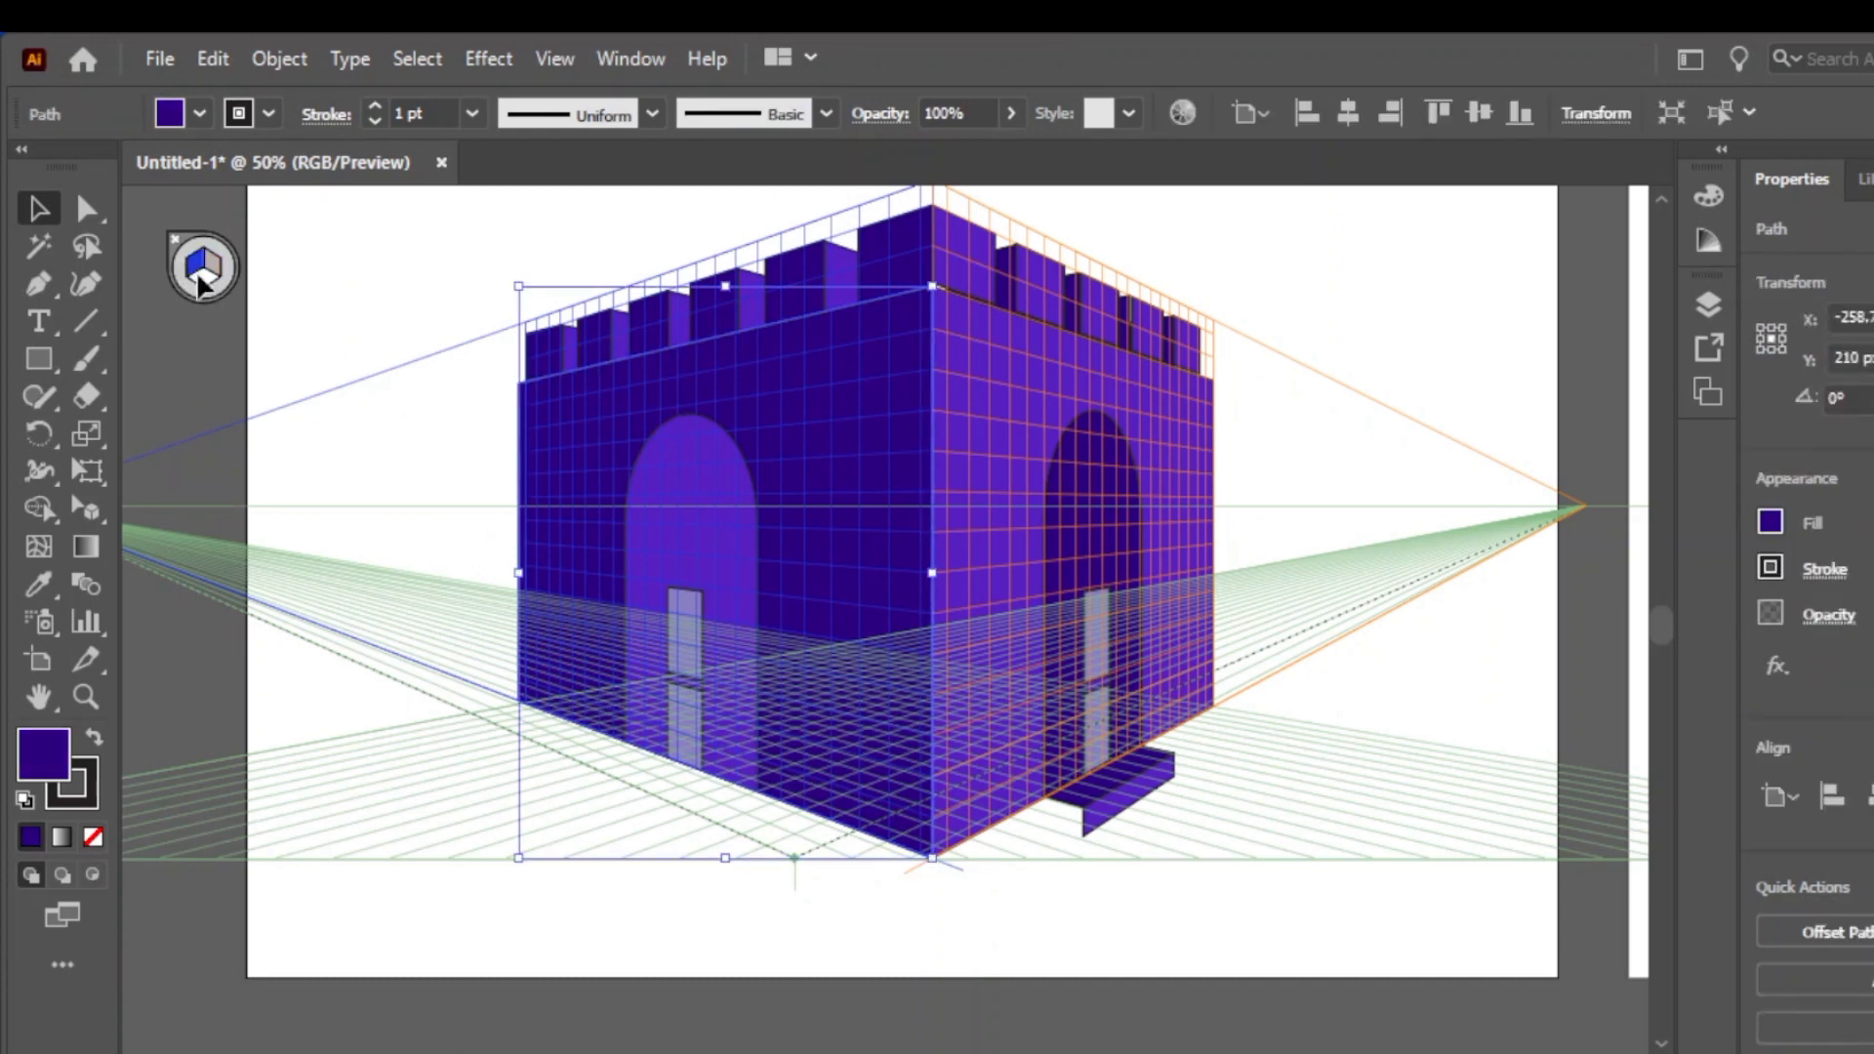
pyautogui.click(952, 396)
pyautogui.click(213, 264)
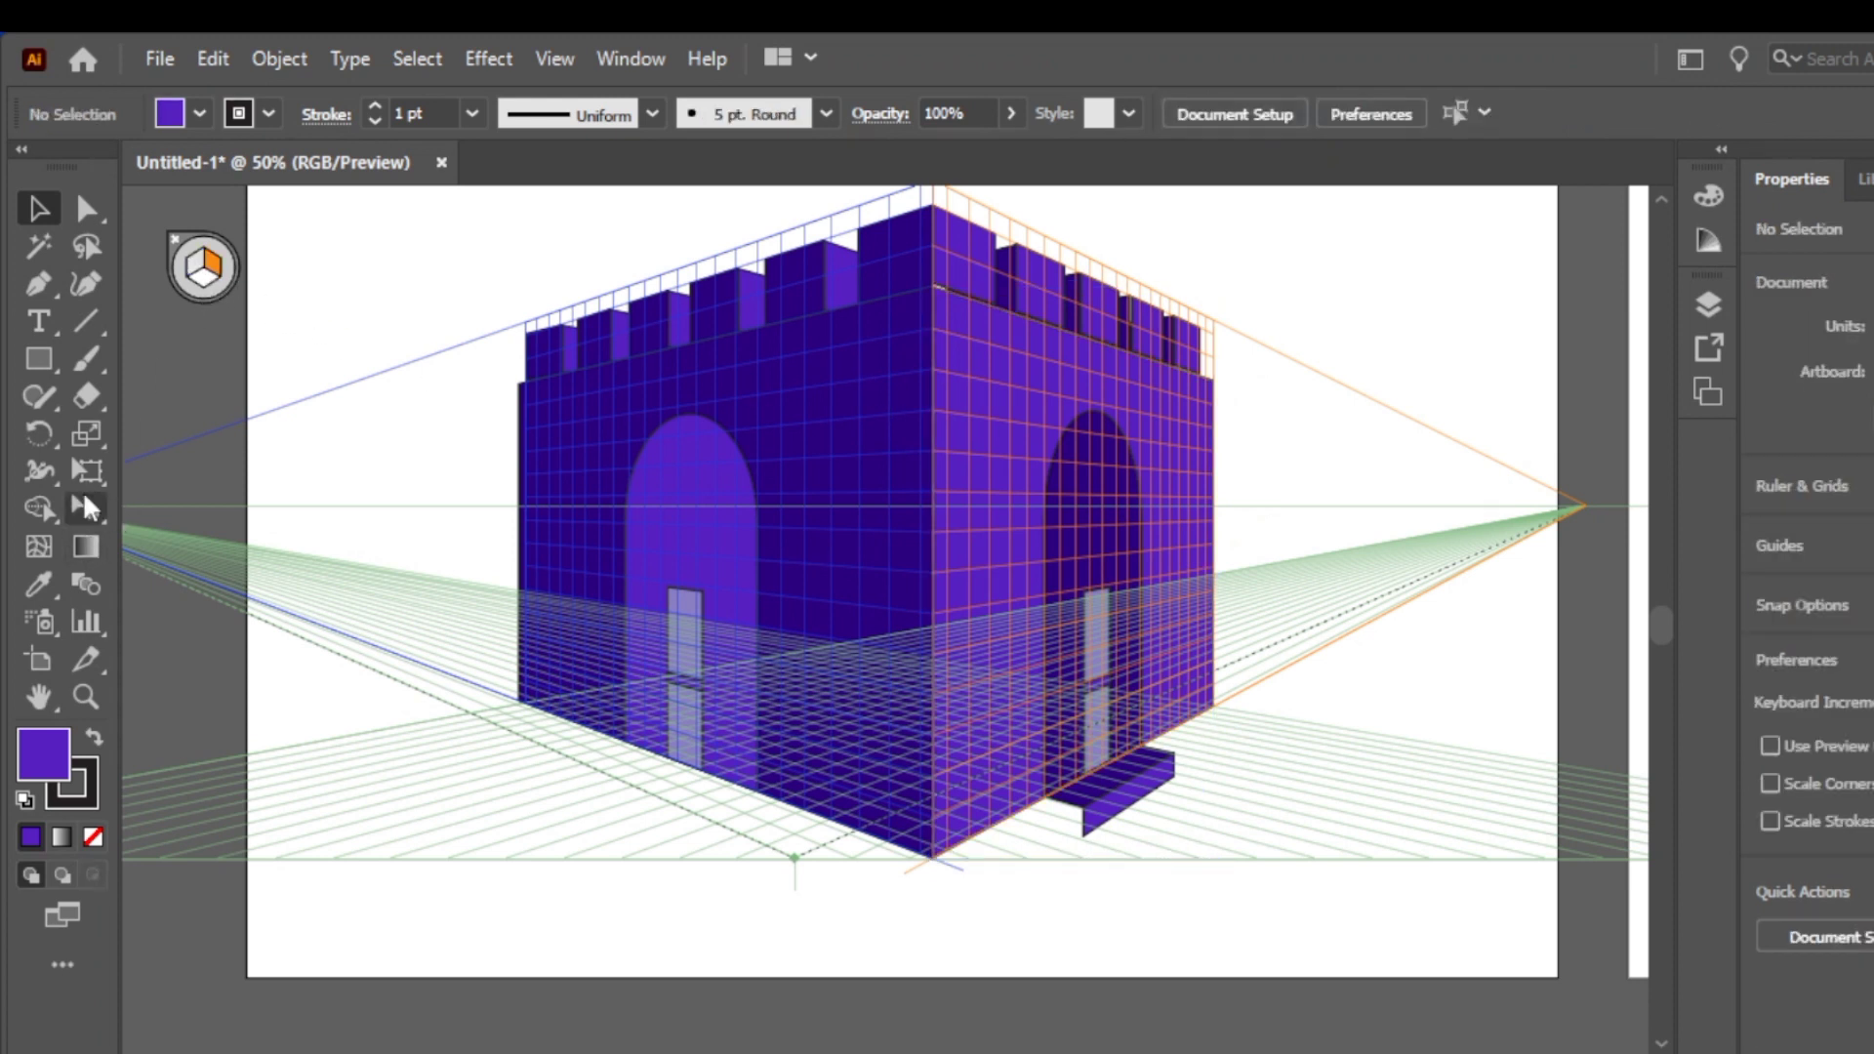
pyautogui.moveTo(85, 502); pyautogui.dragTo(195, 537)
pyautogui.click(195, 283)
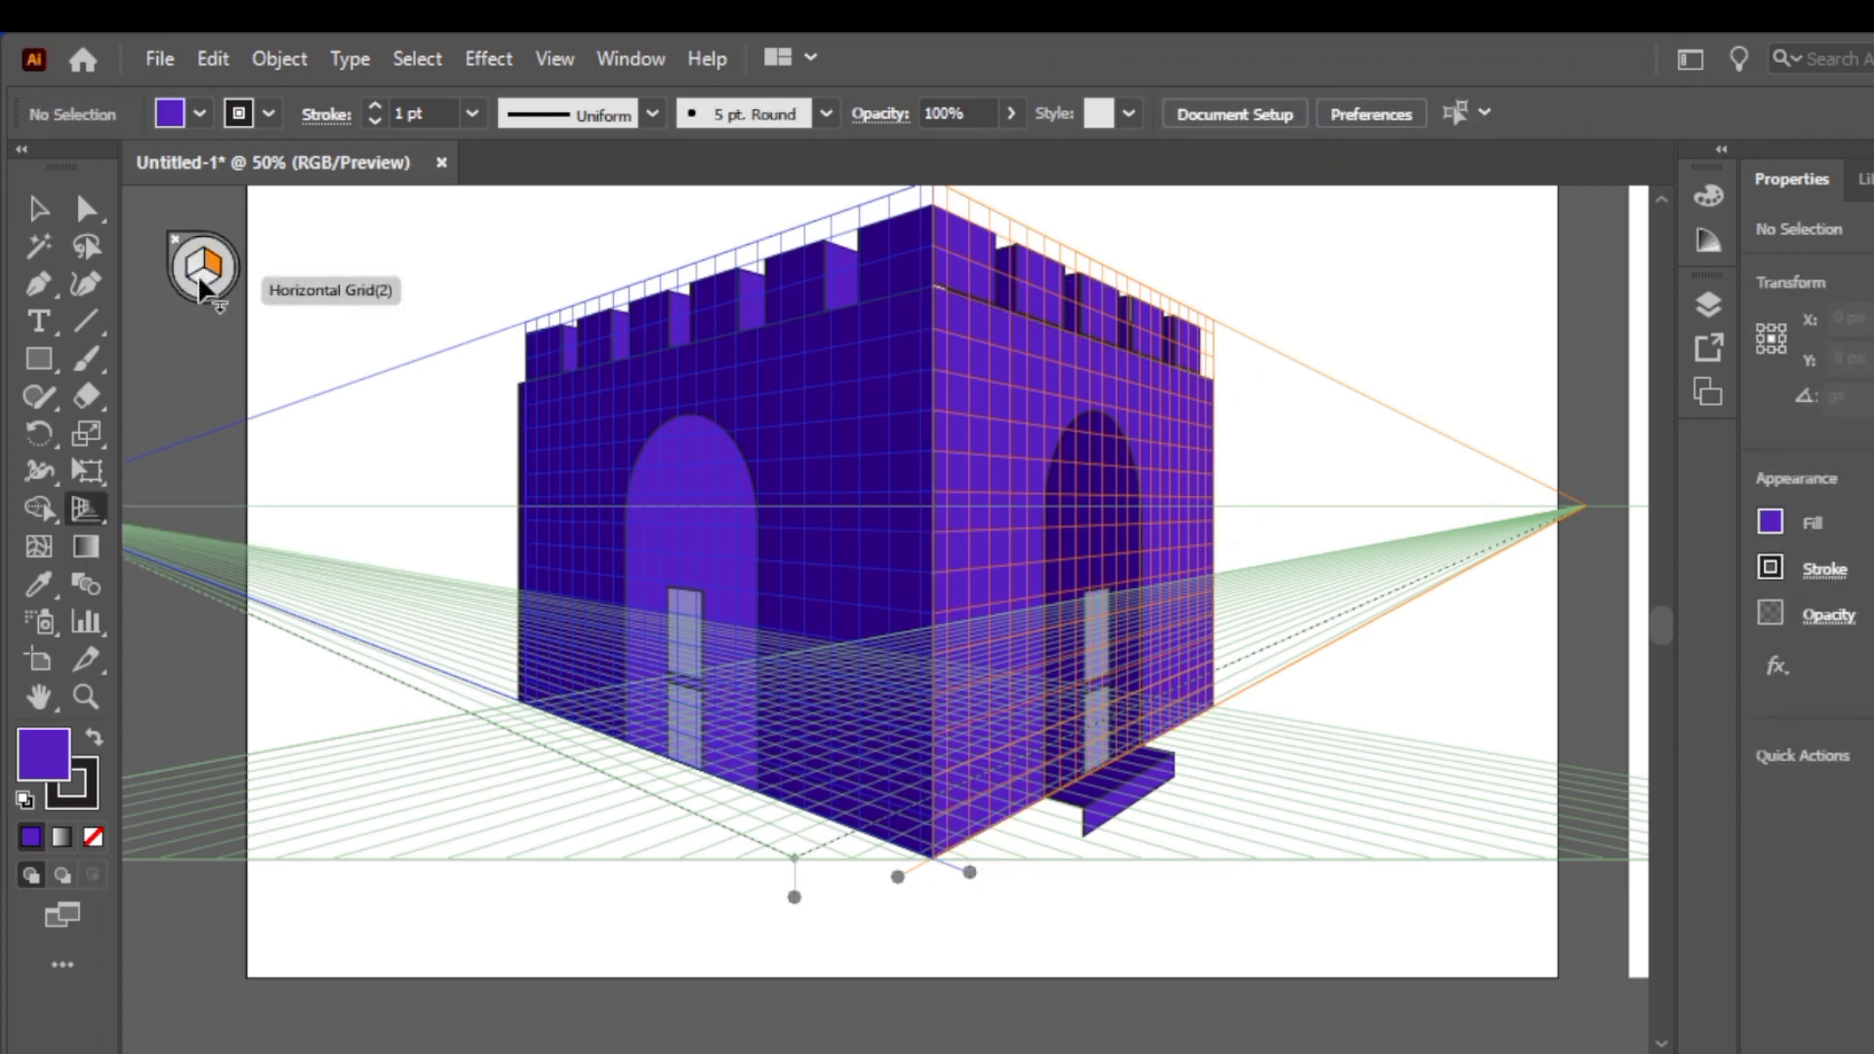
pyautogui.click(29, 353)
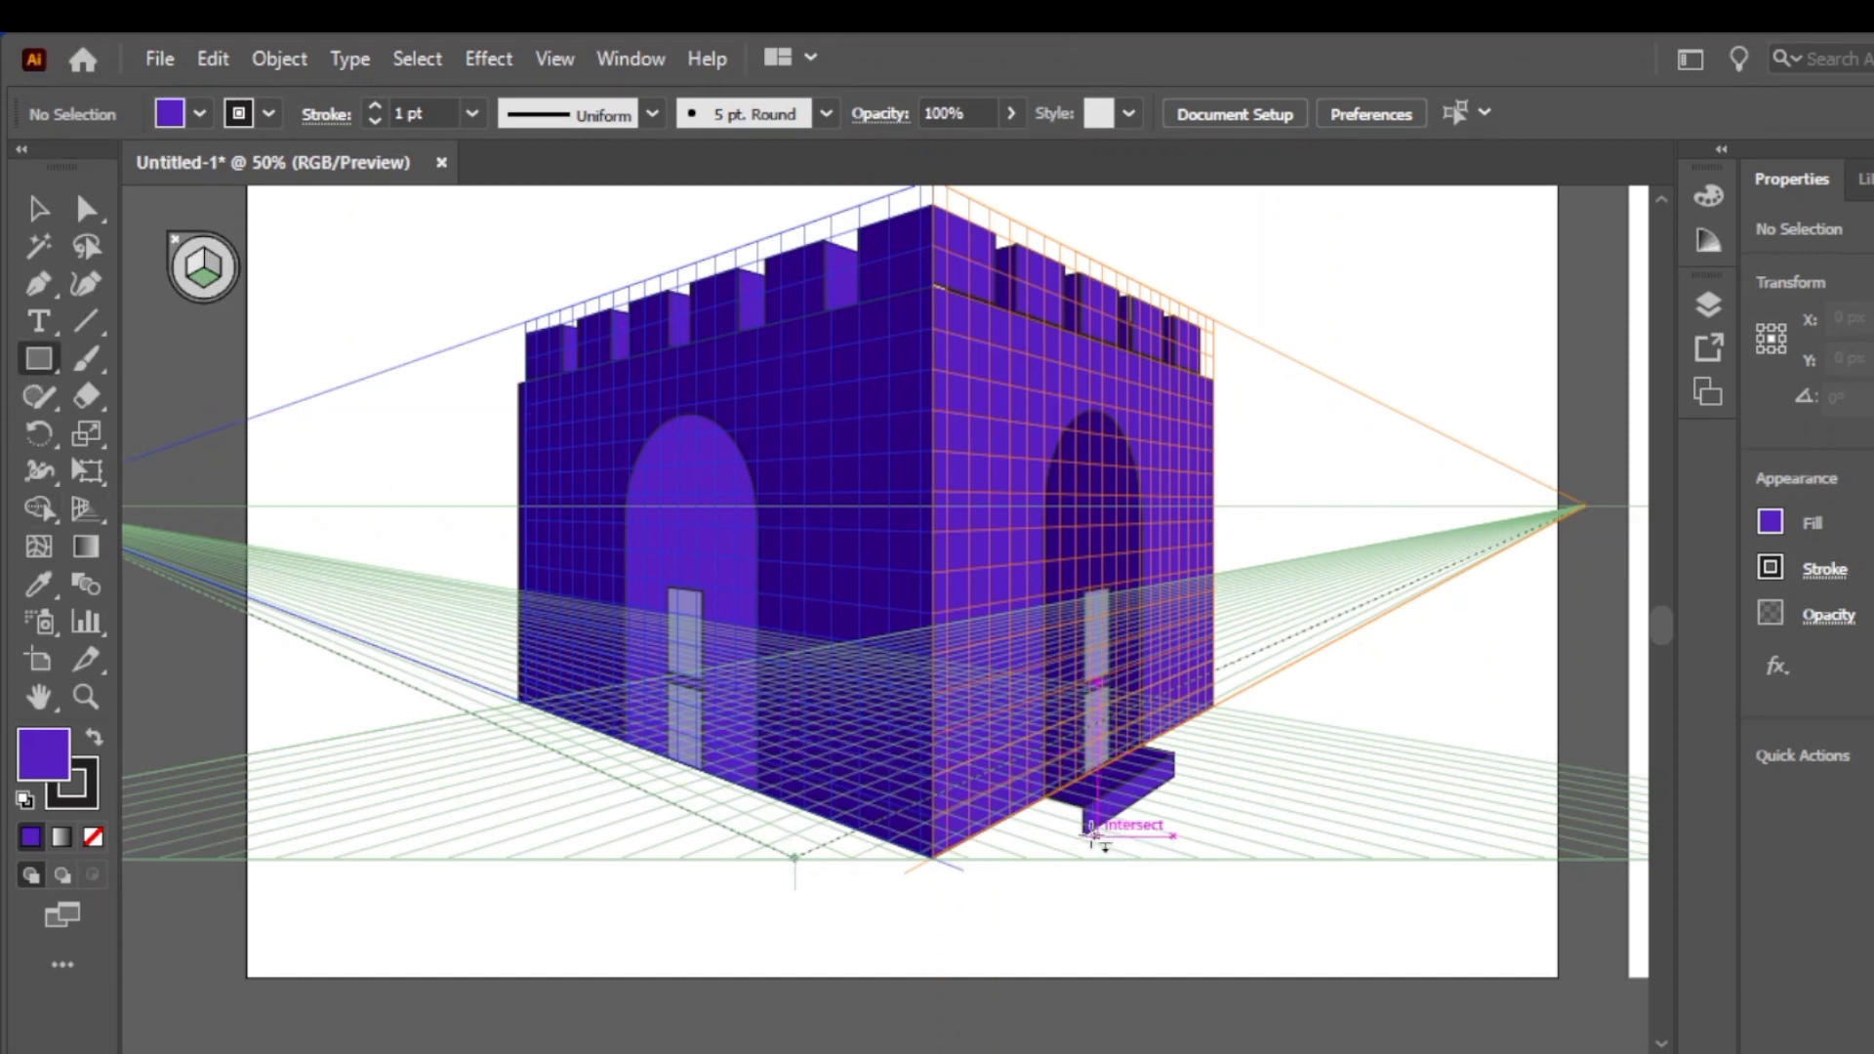
pyautogui.moveTo(1086, 808); pyautogui.dragTo(1201, 785)
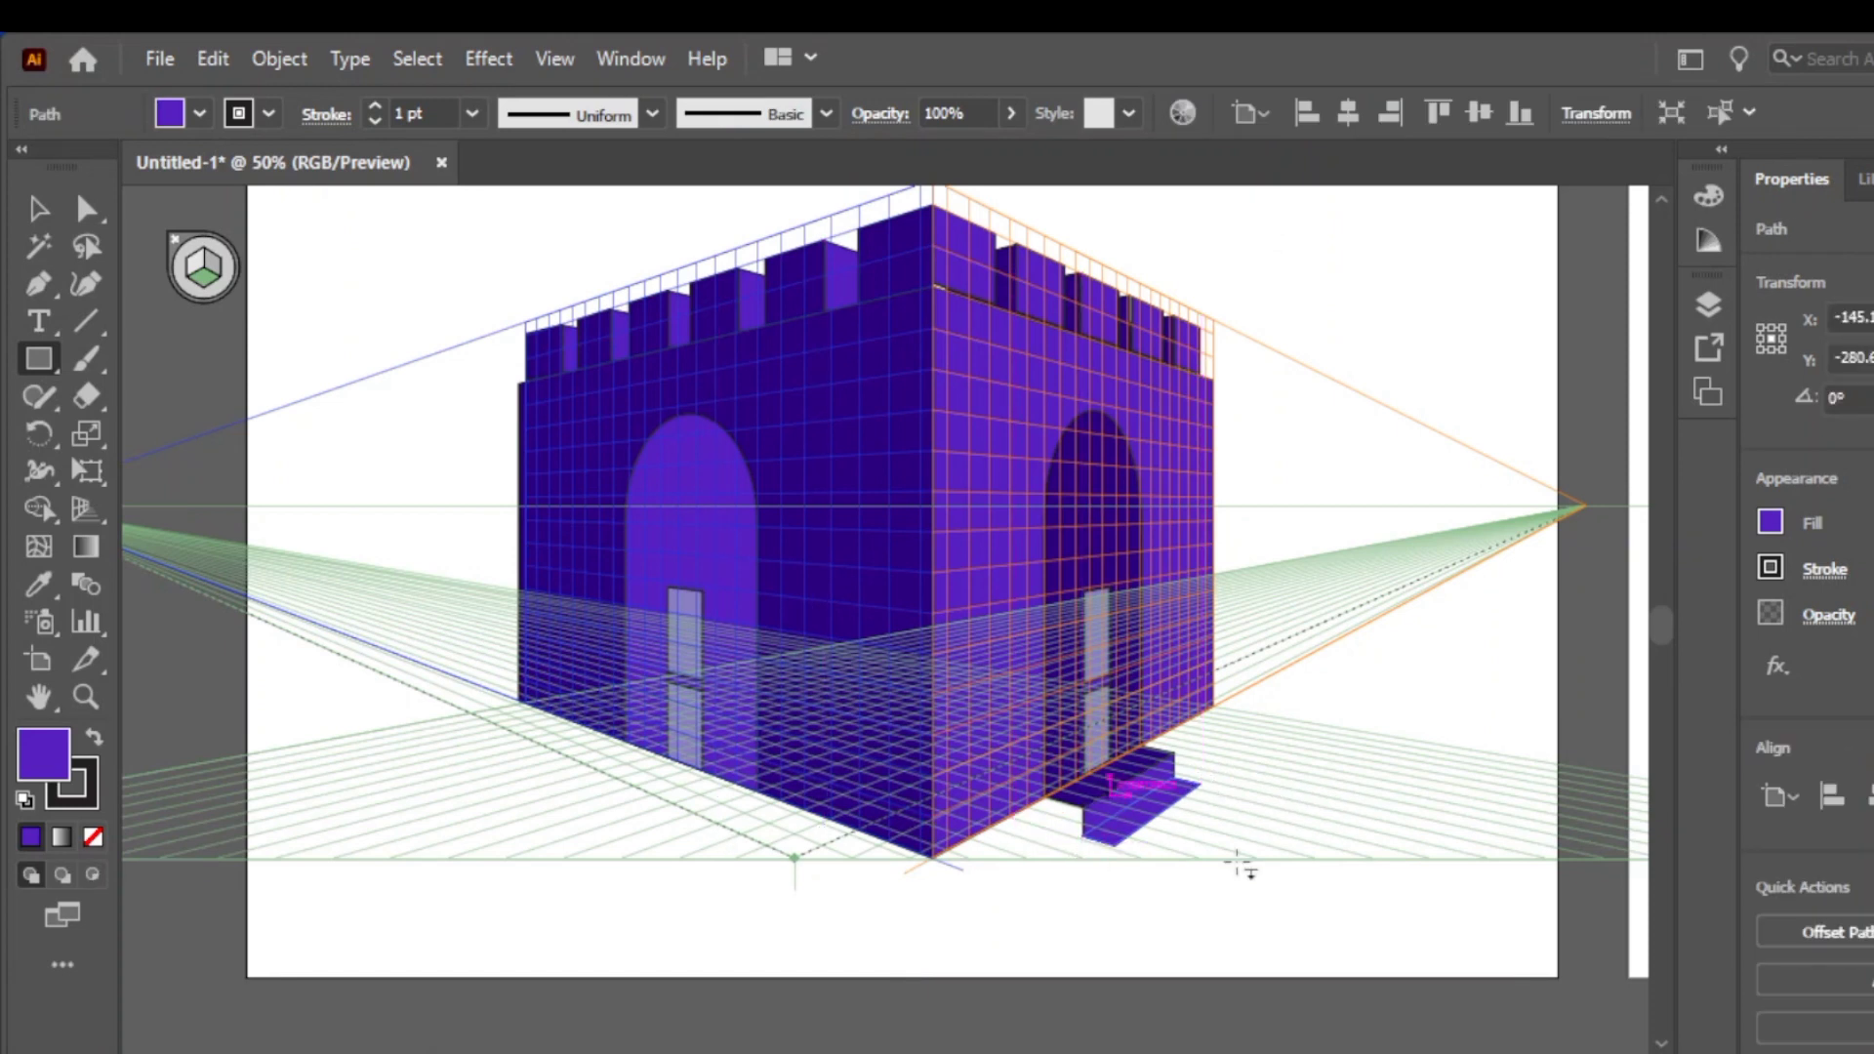
# Fill the lower tread with the upper tread's dark violet and deselect it
pyautogui.click(31, 586)
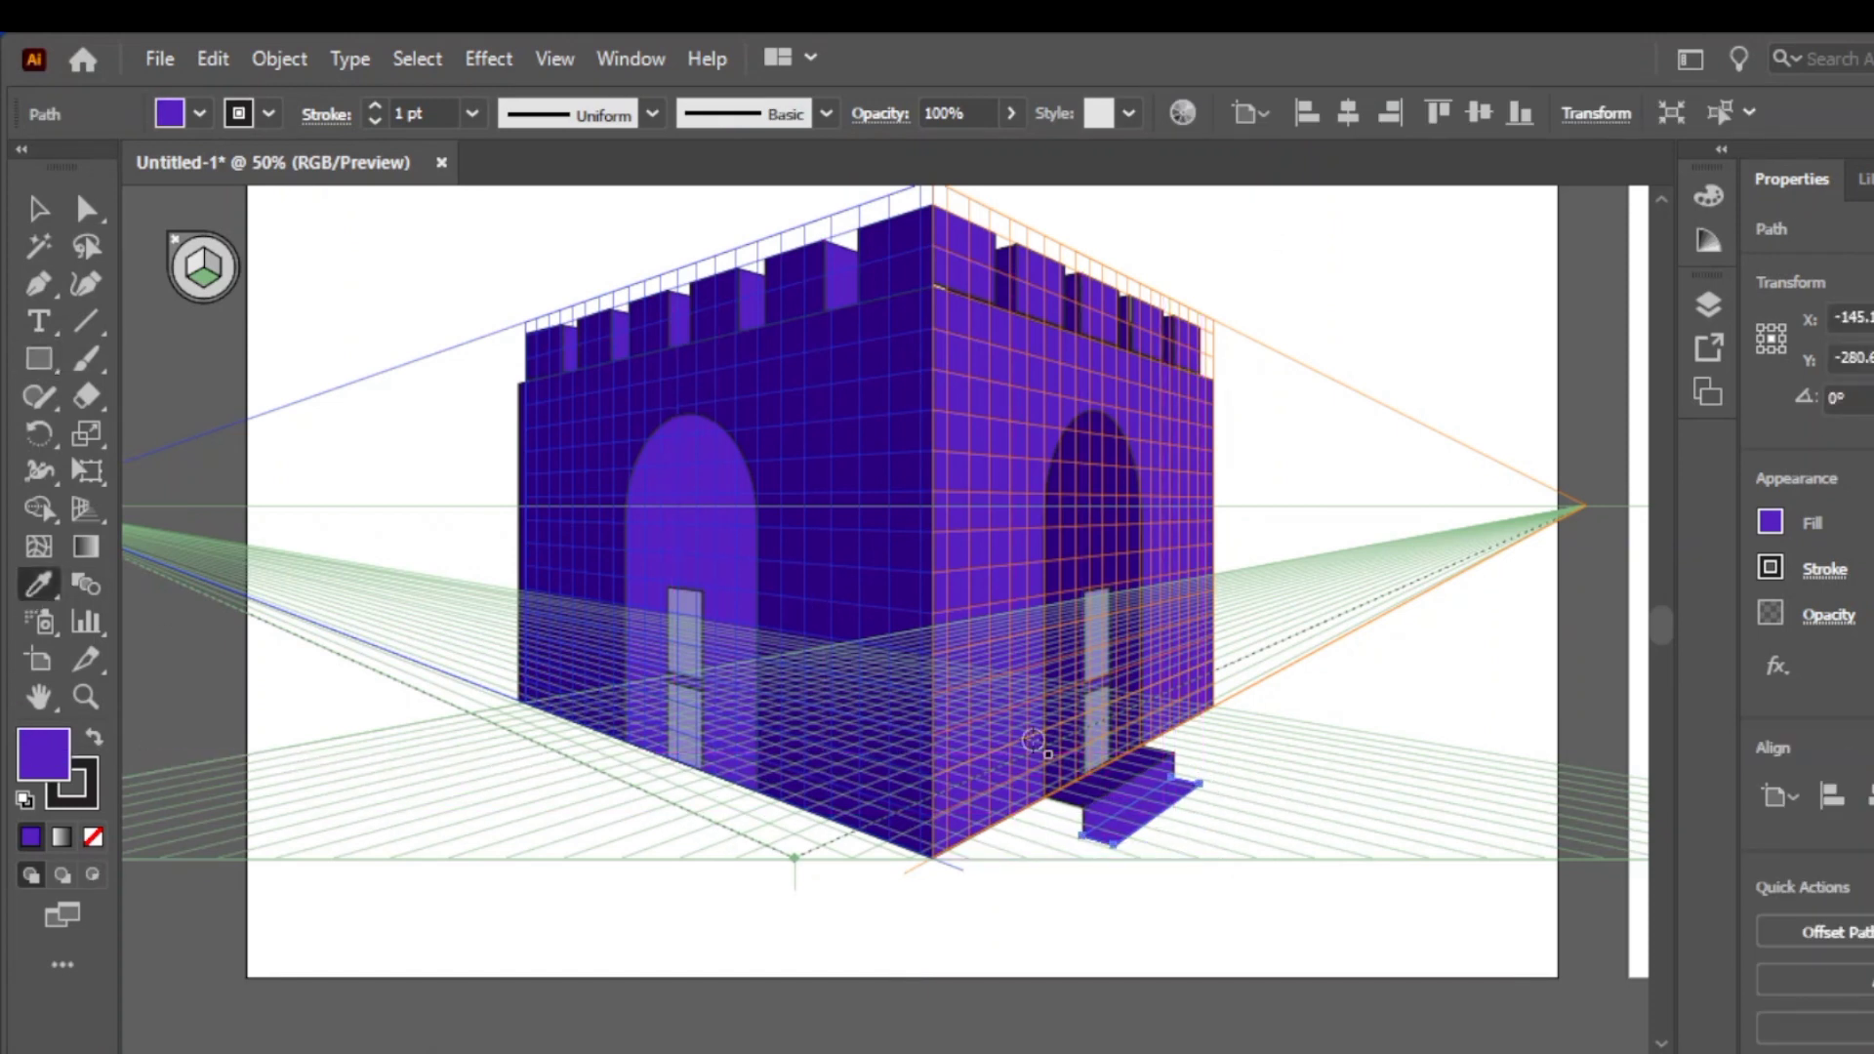
pyautogui.click(1113, 780)
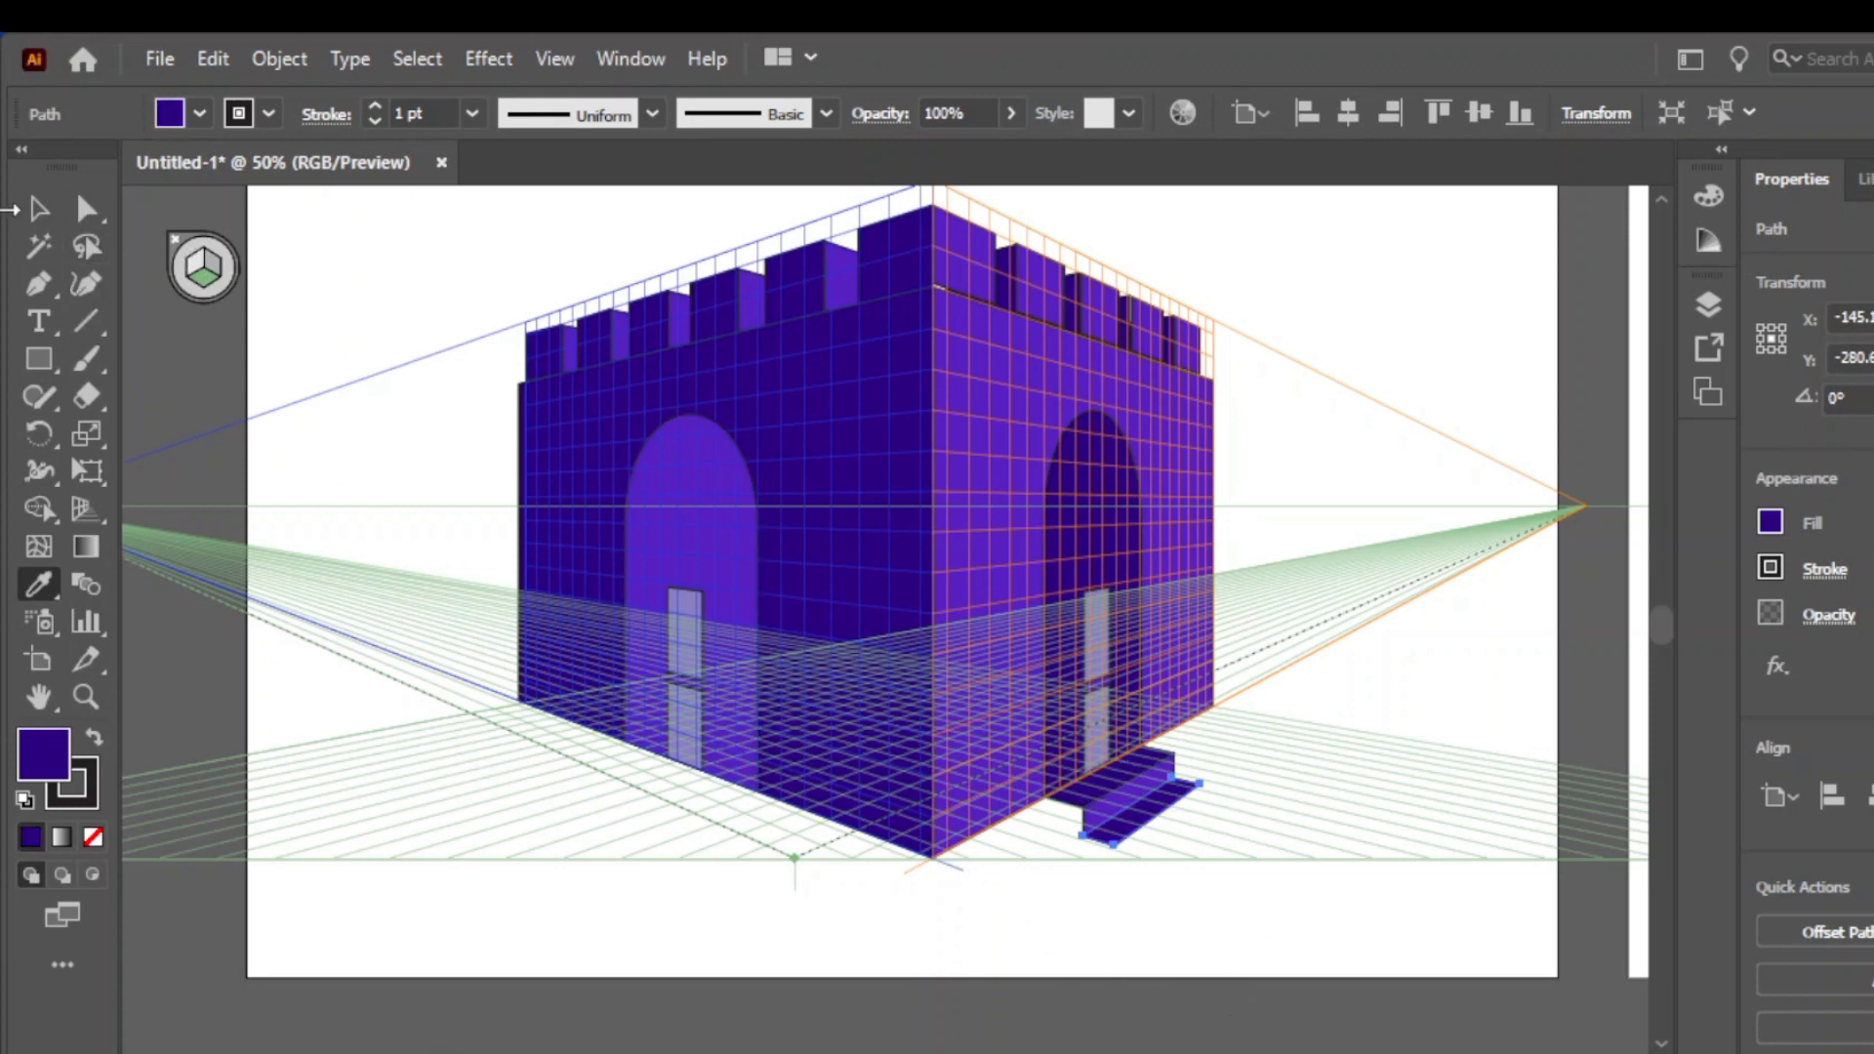
pyautogui.click(39, 209)
pyautogui.click(223, 363)
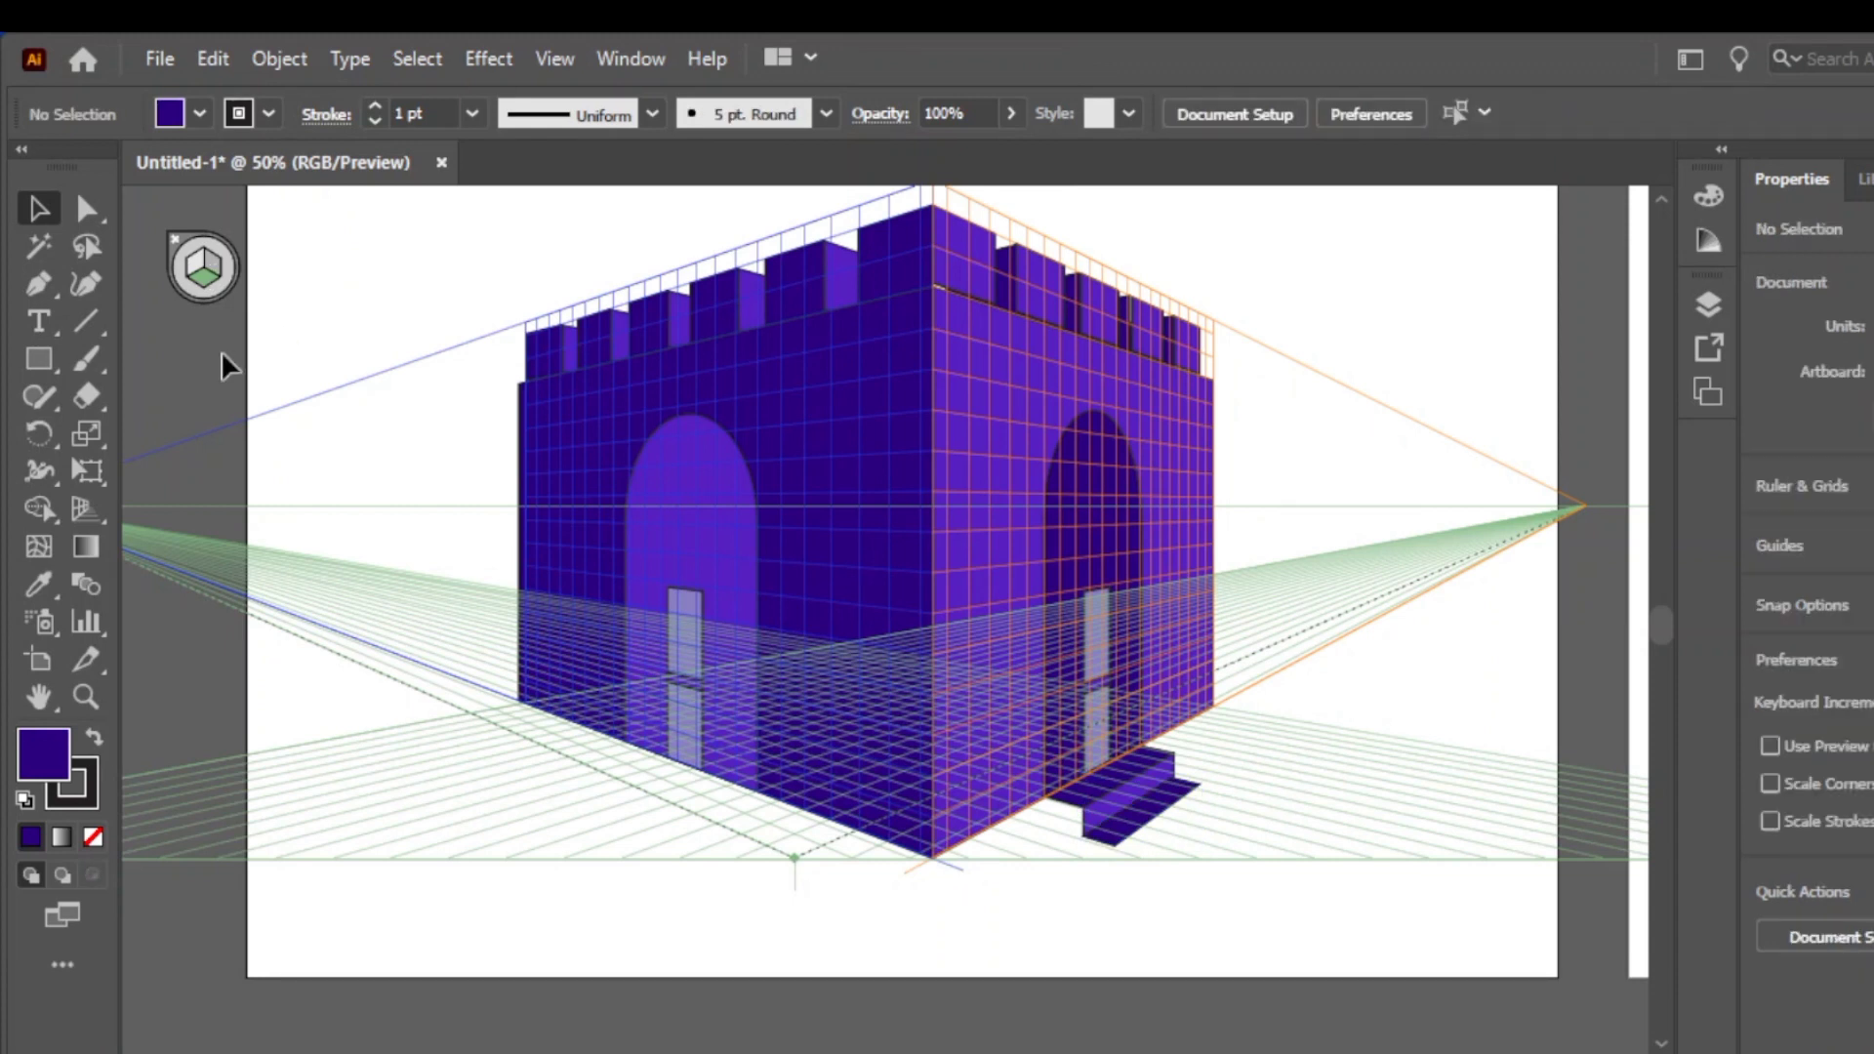
# Draw a vertical front face about 251 by 34 pt on the right plane below the lower tread, using the right wall's violet
pyautogui.click(82, 506)
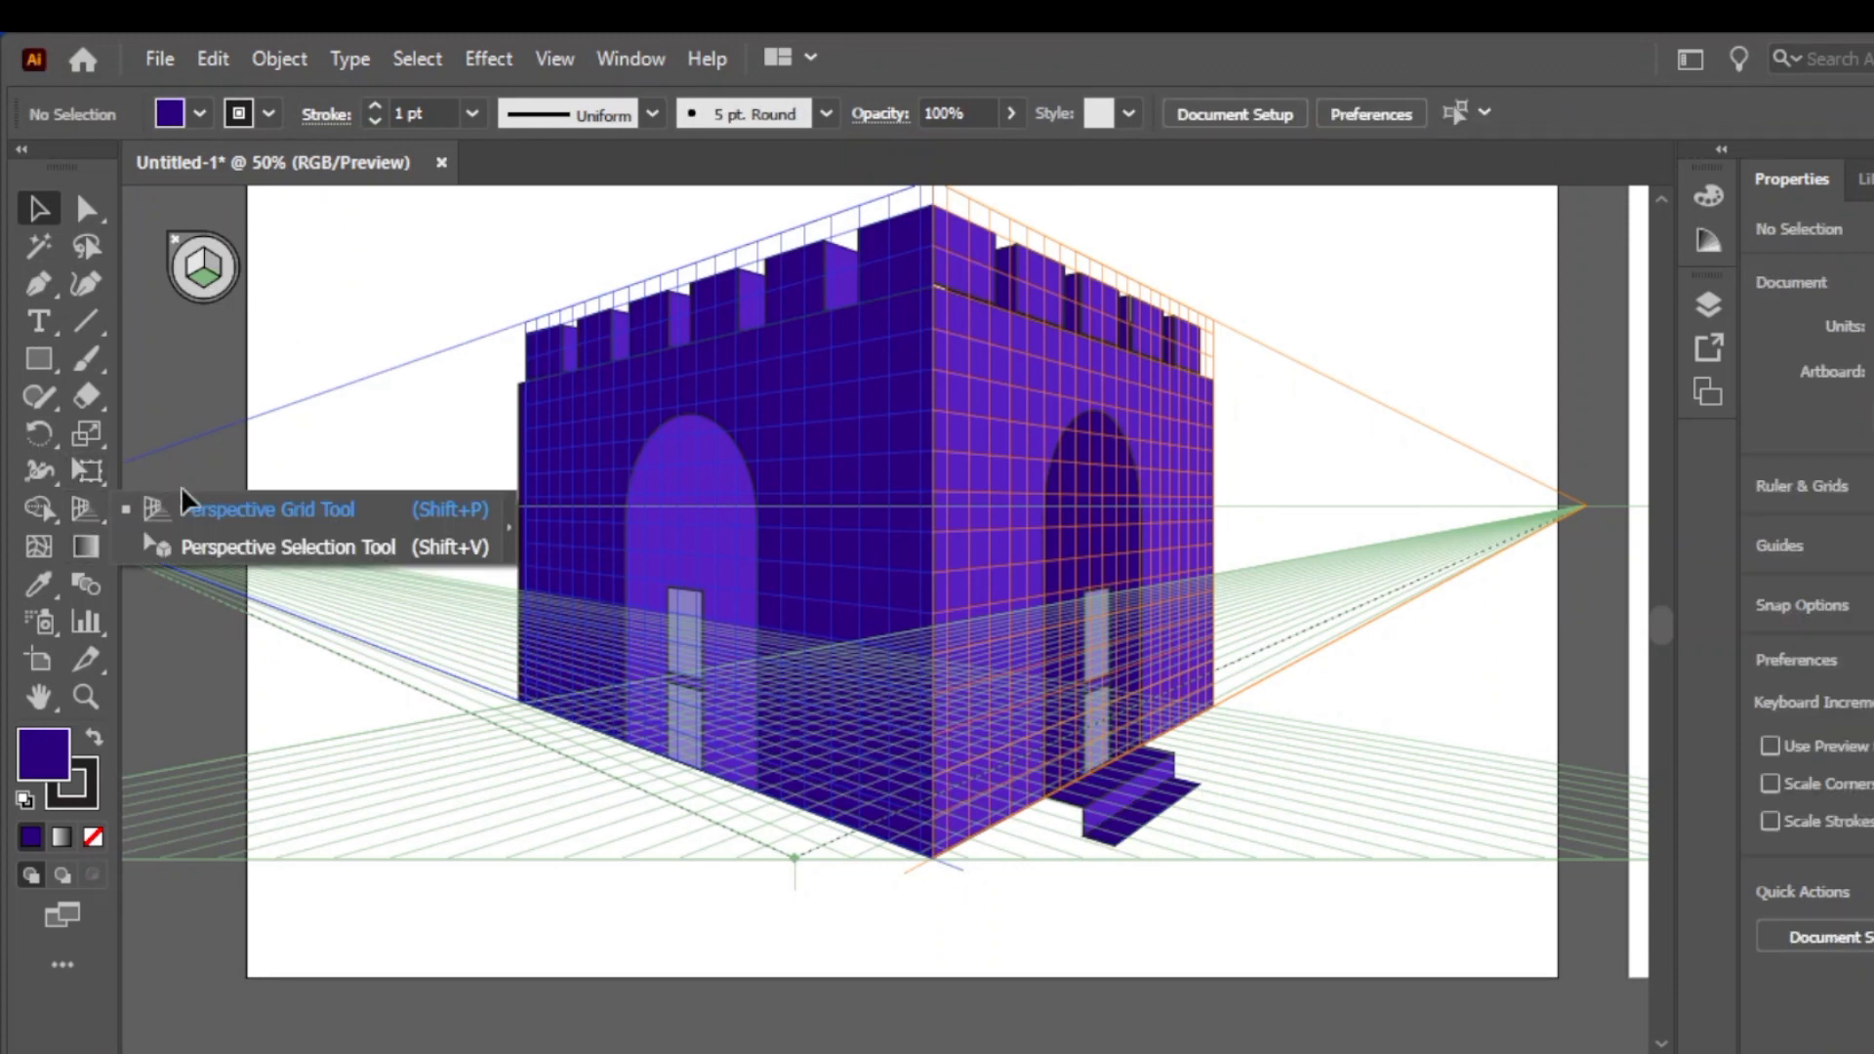
pyautogui.click(223, 269)
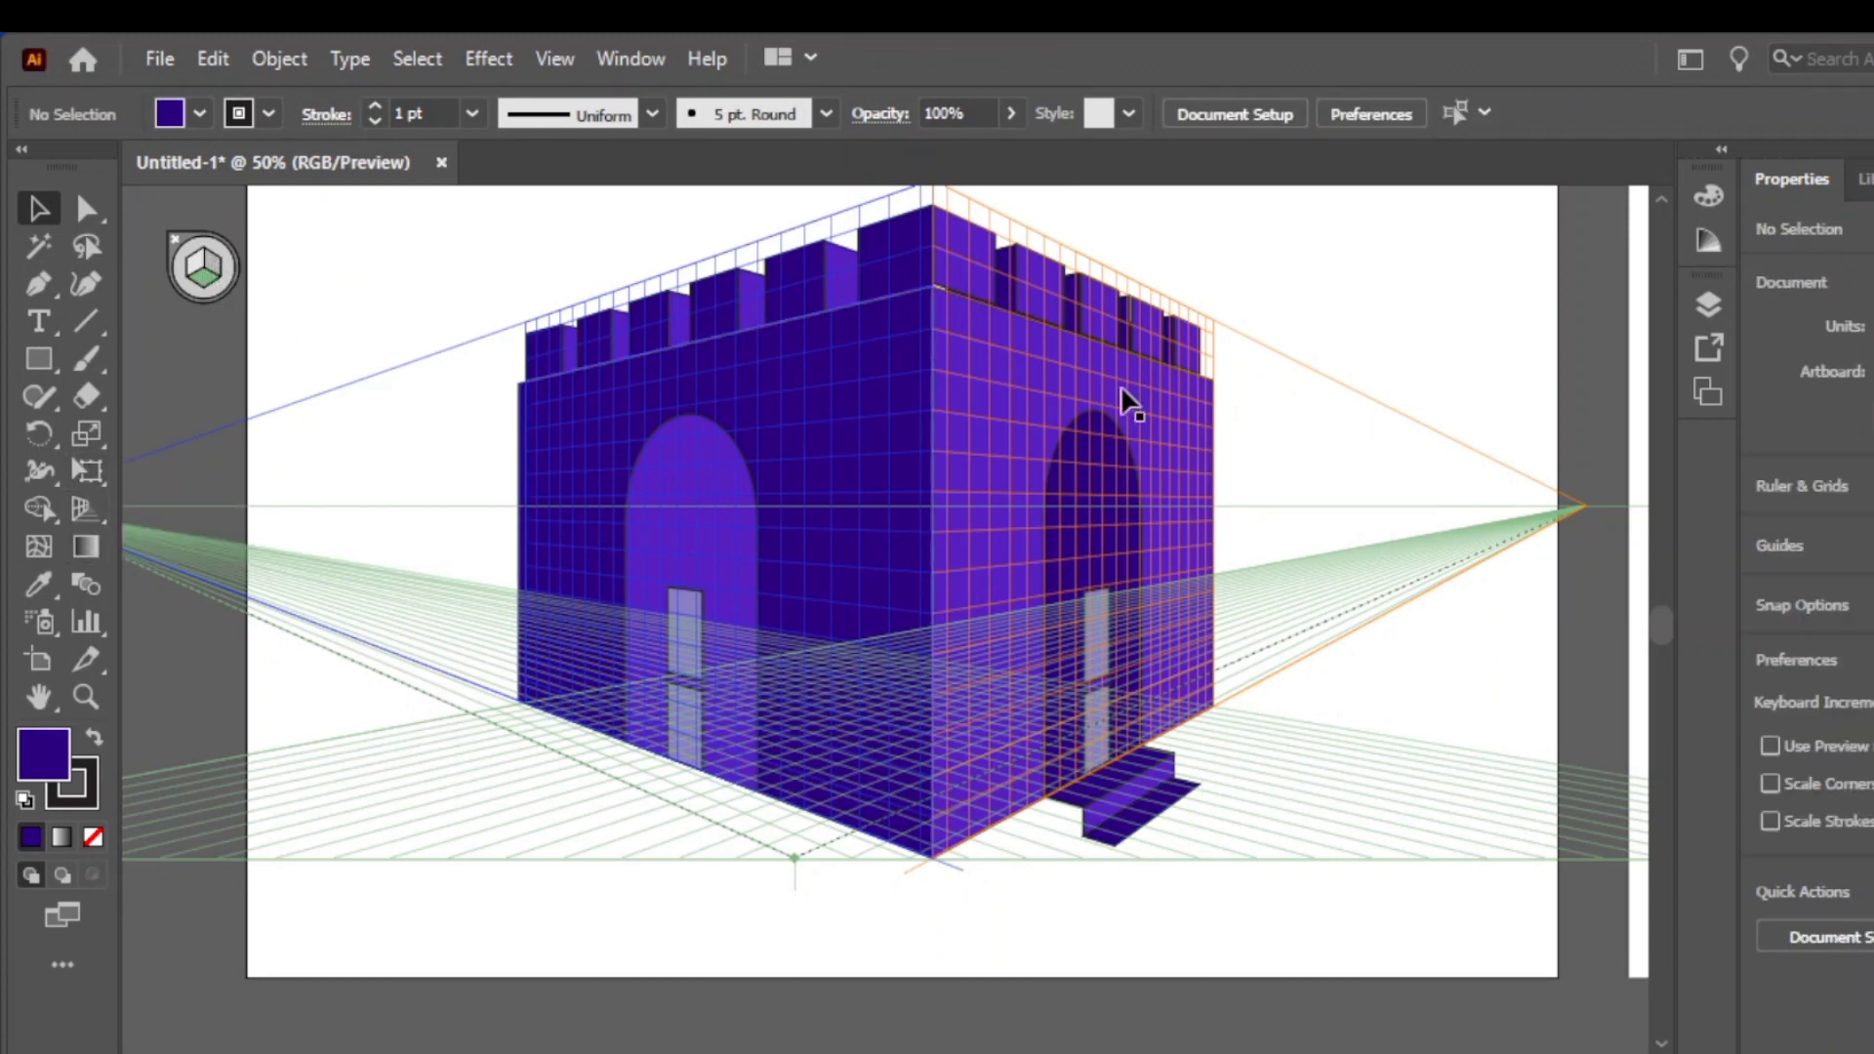
pyautogui.click(1027, 427)
pyautogui.click(217, 262)
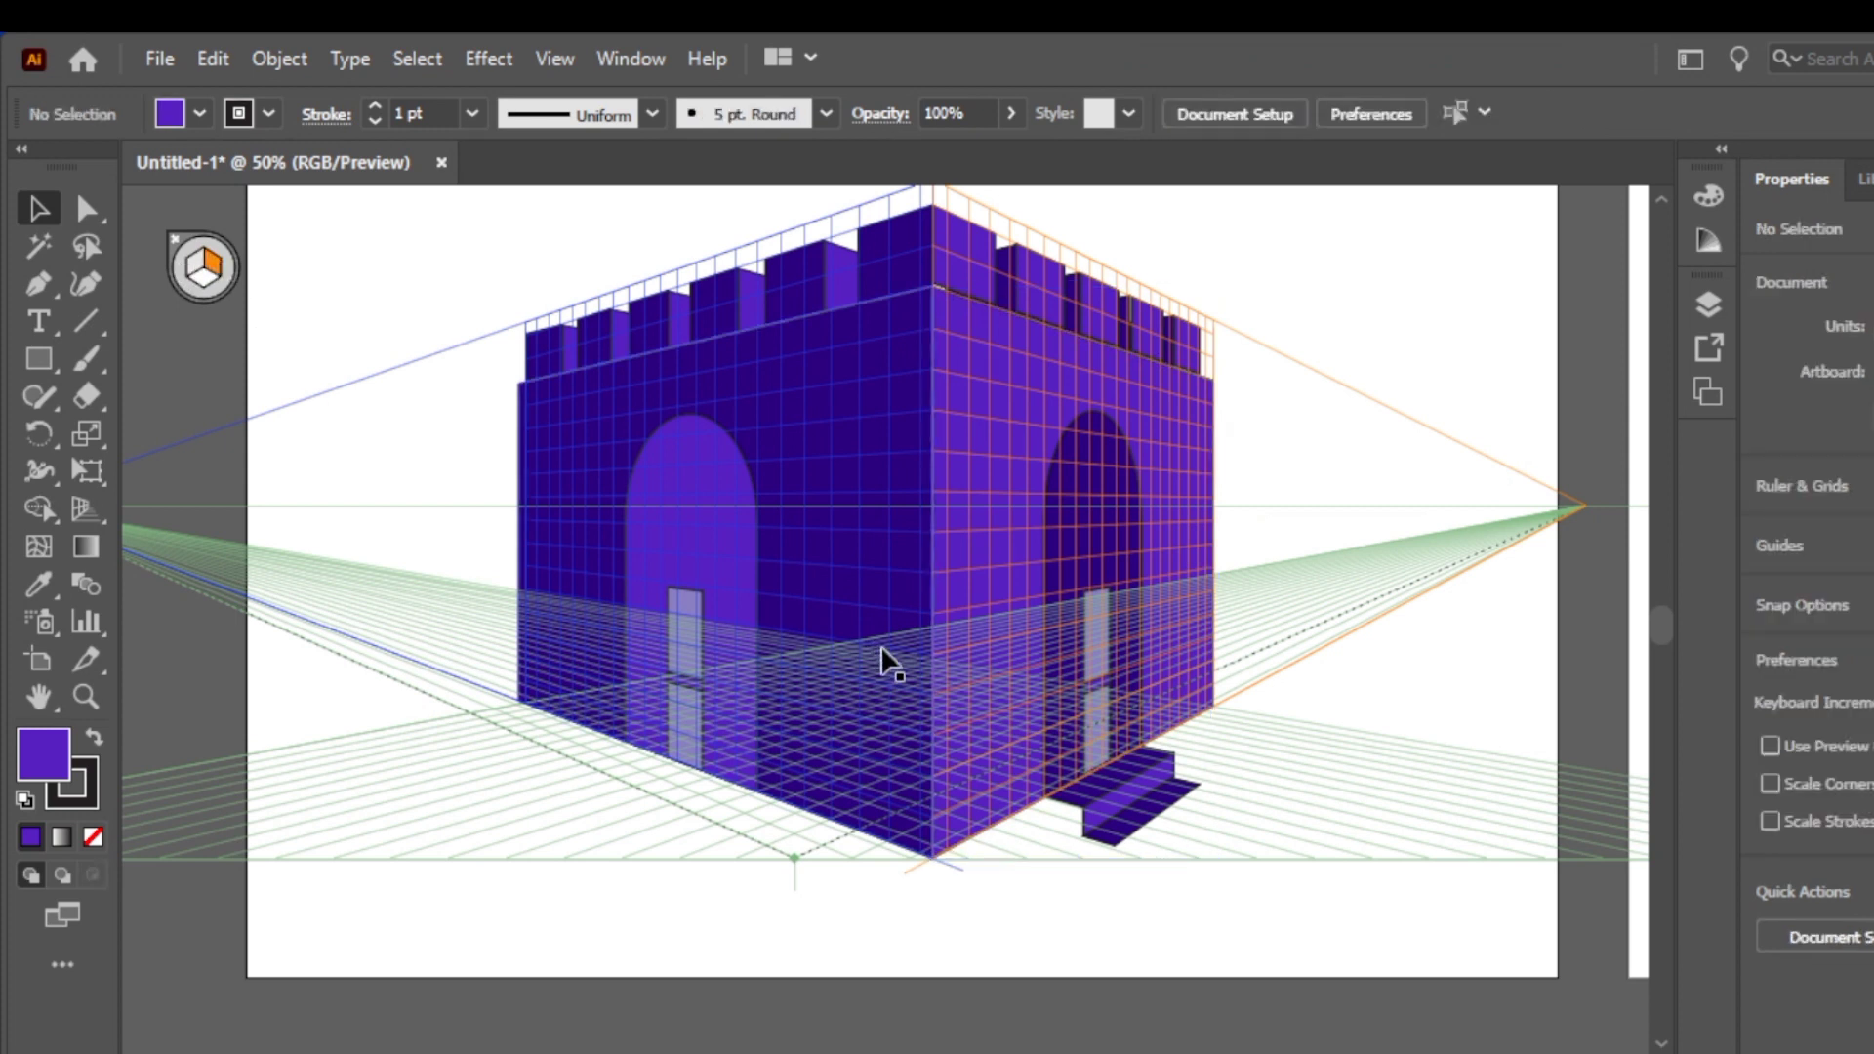
pyautogui.click(25, 356)
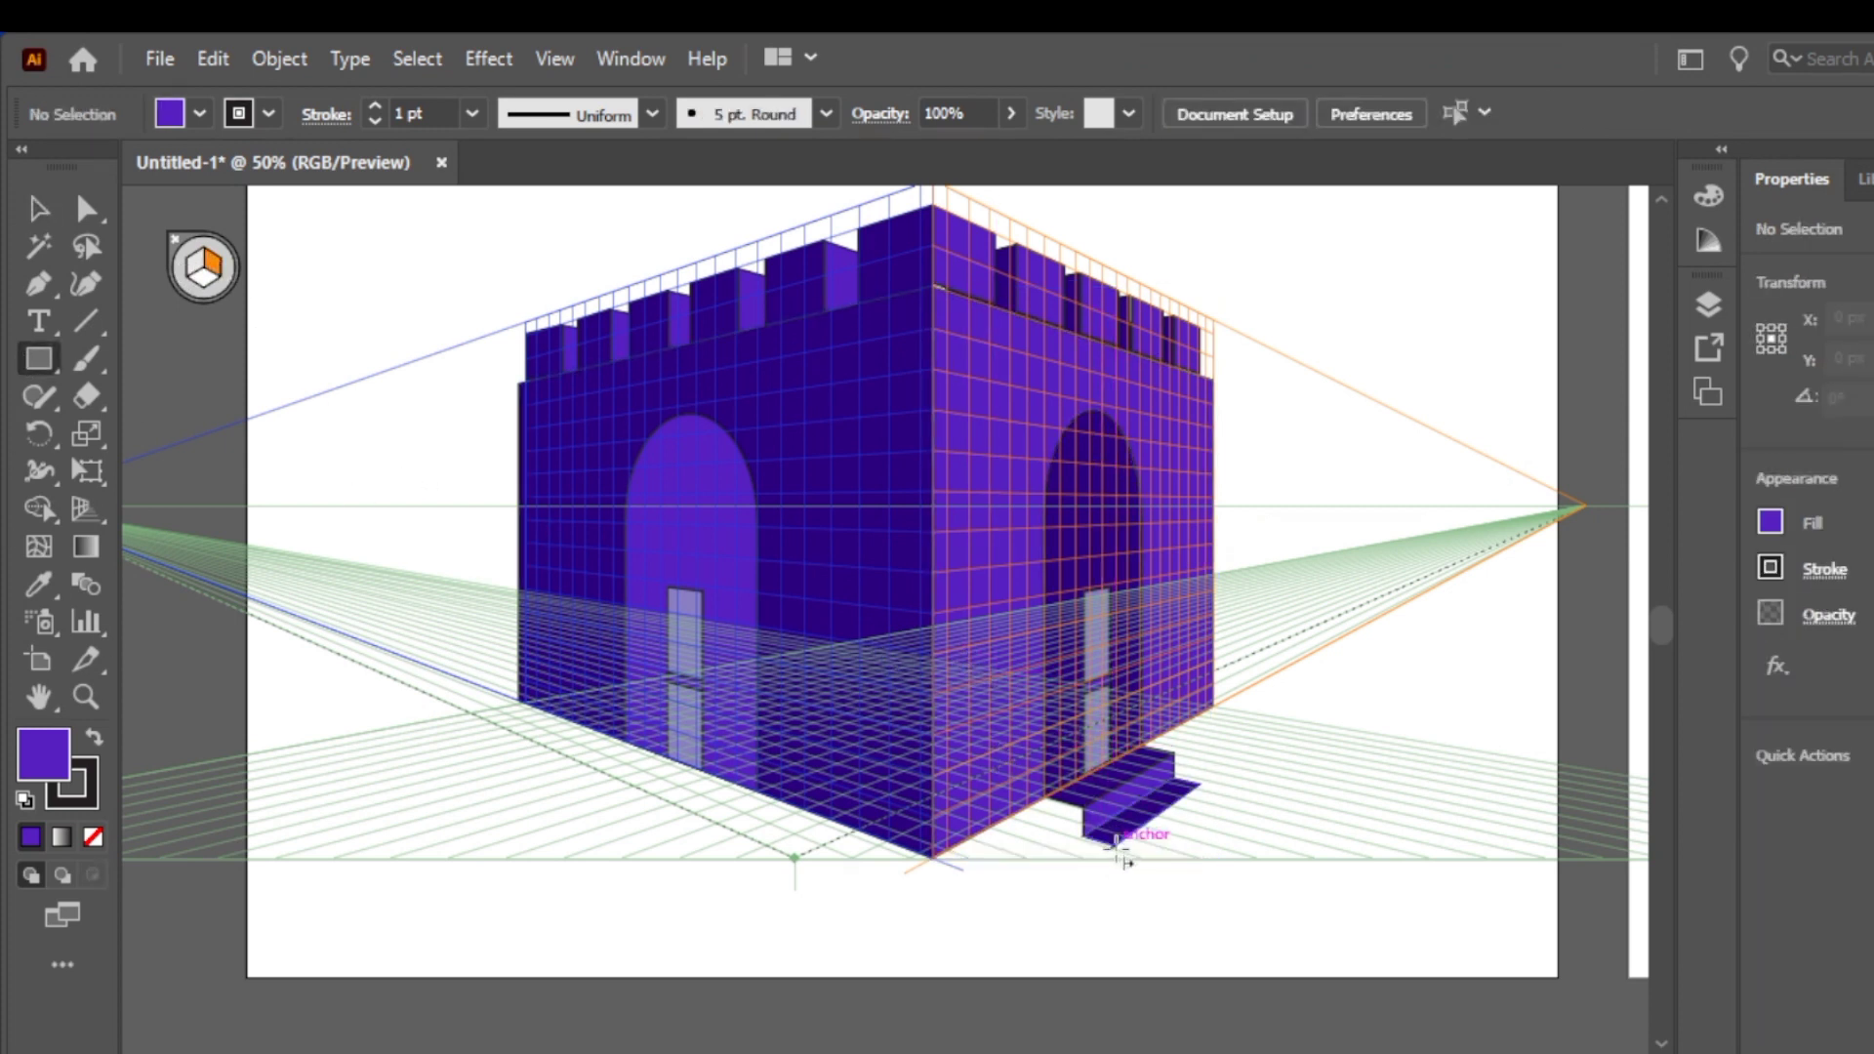
pyautogui.moveTo(1120, 851); pyautogui.dragTo(1203, 820)
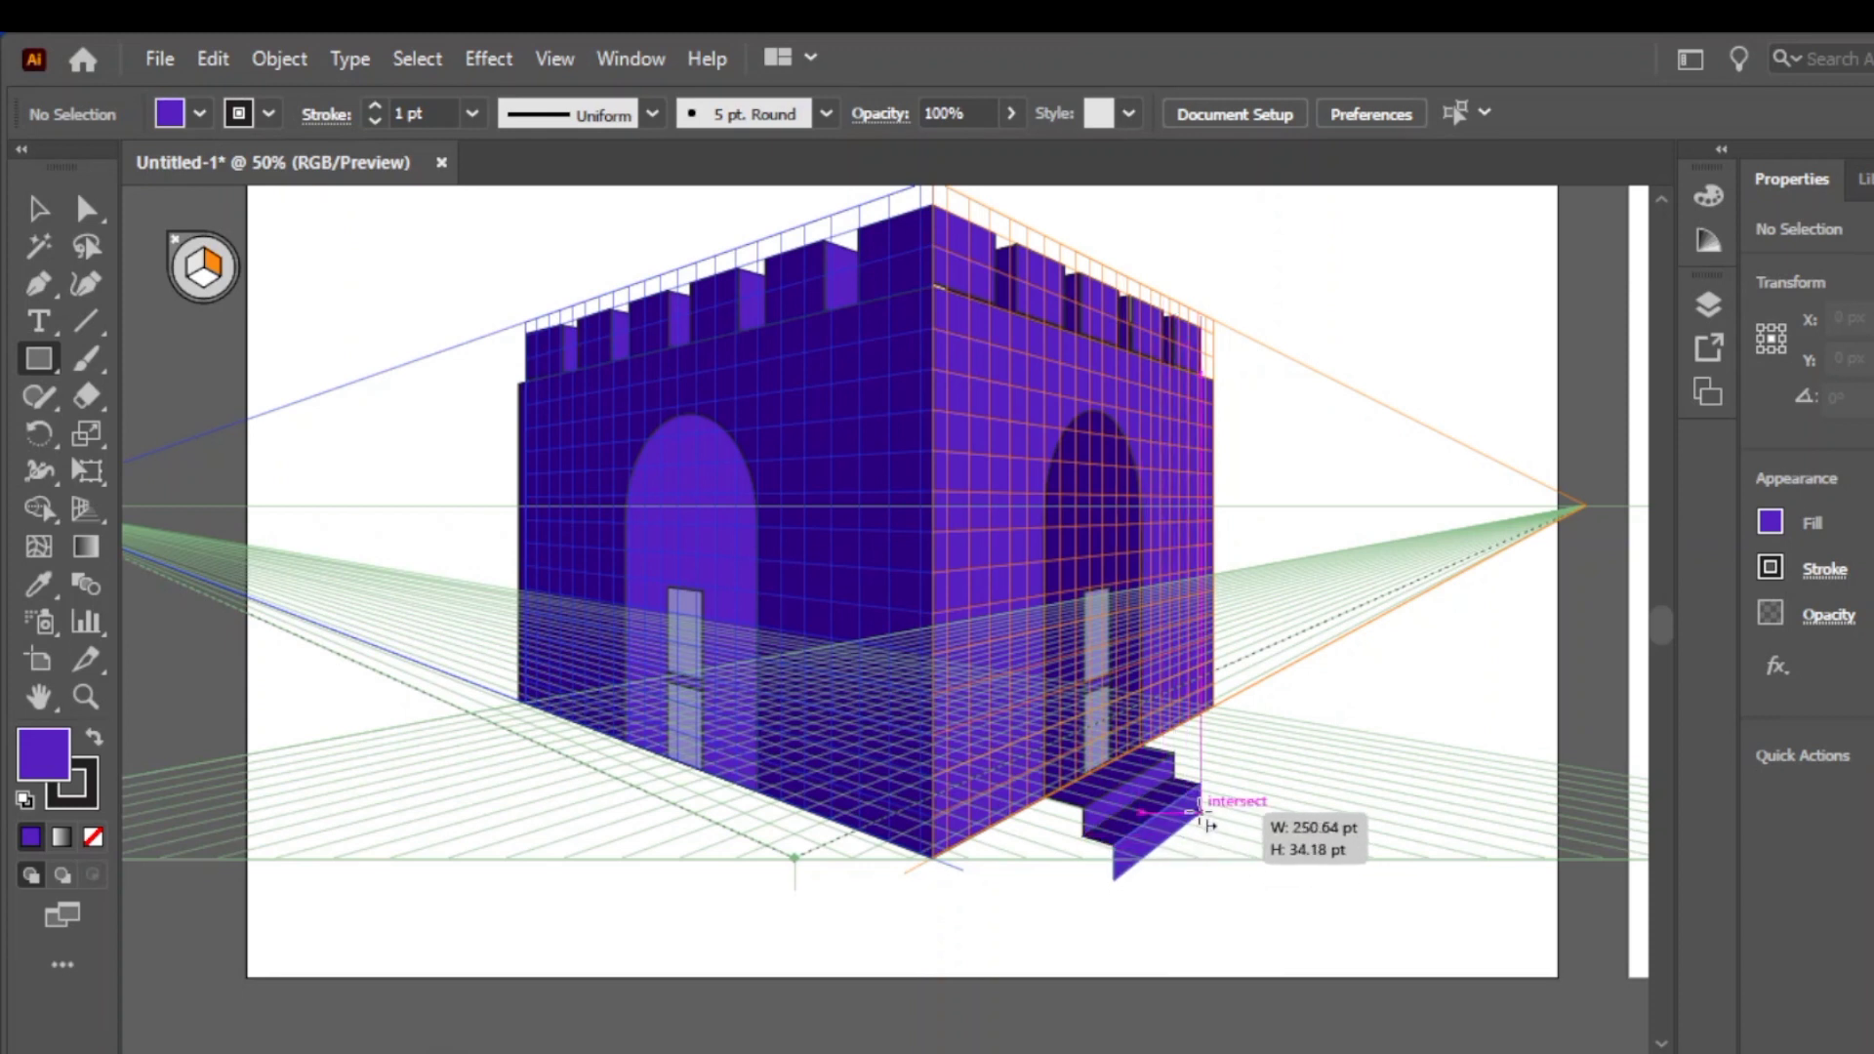
pyautogui.moveTo(1202, 820); pyautogui.dragTo(1202, 821)
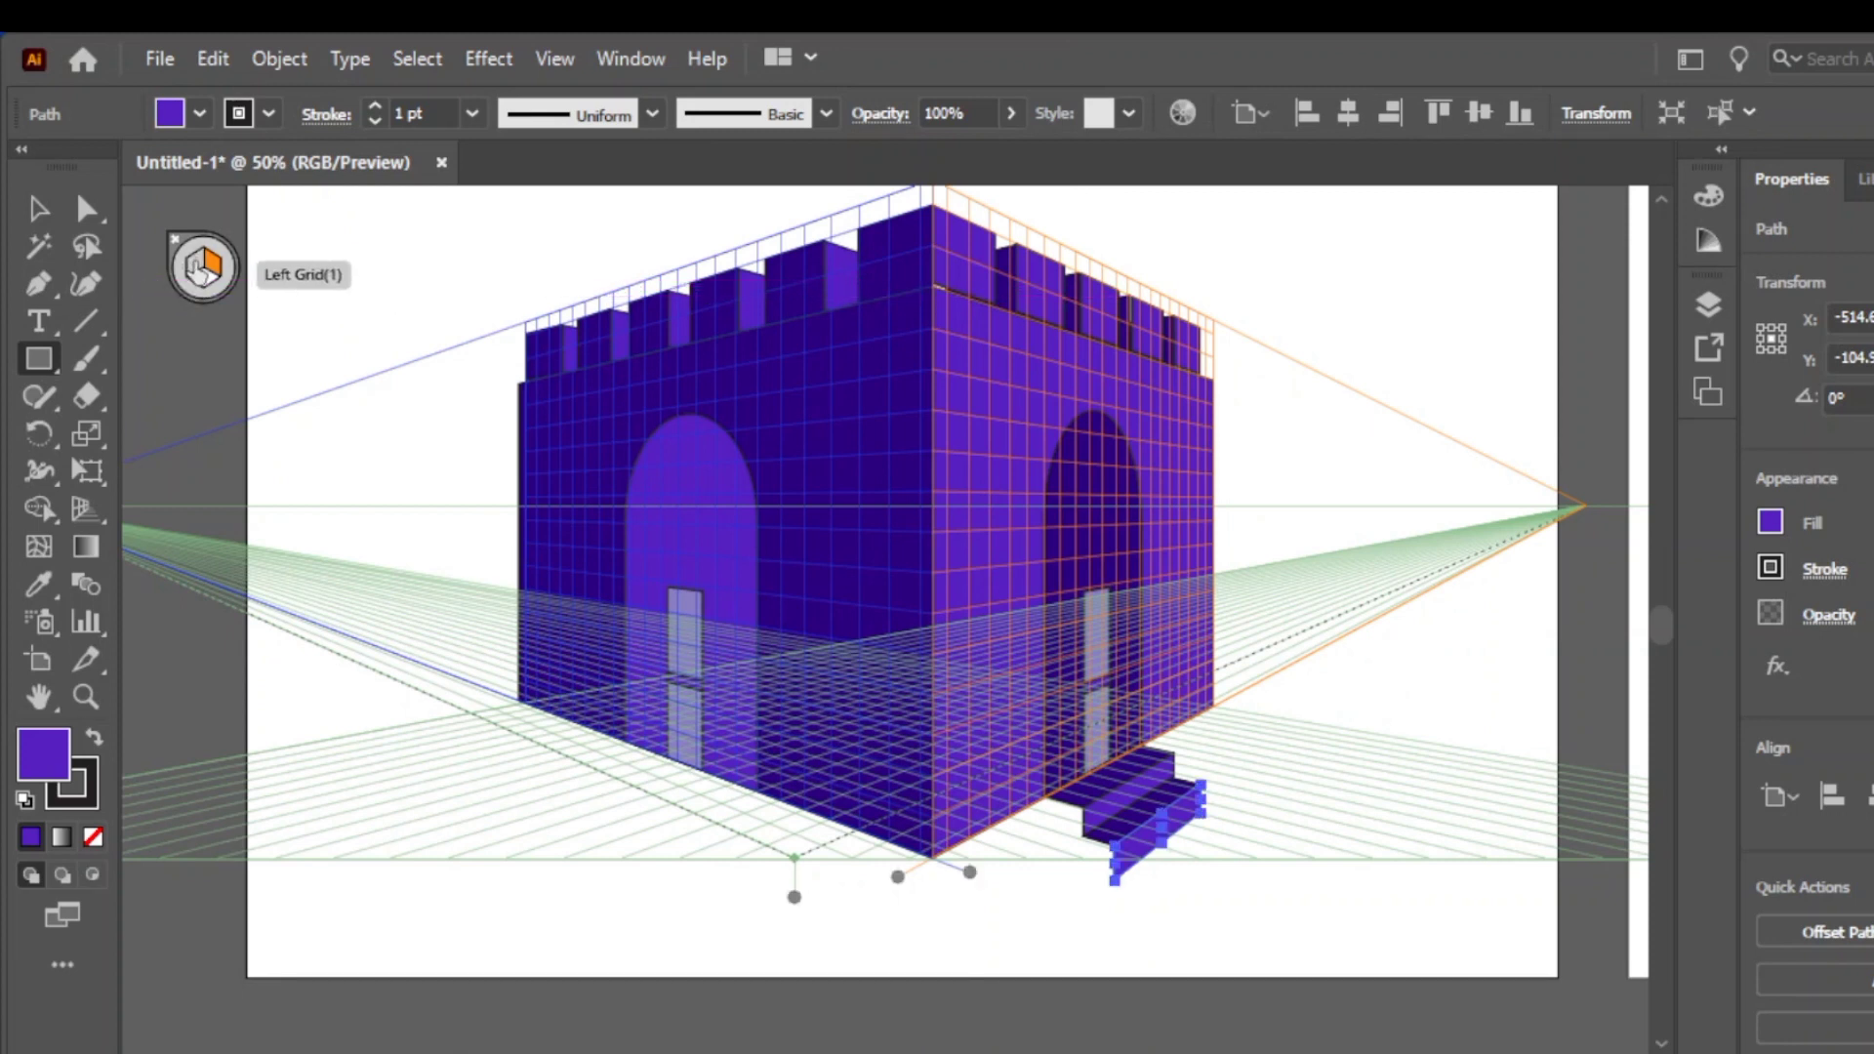
# Draw the stairs' side face on the left plane from the castle wall to the lower front corner and send it to the back
pyautogui.click(193, 273)
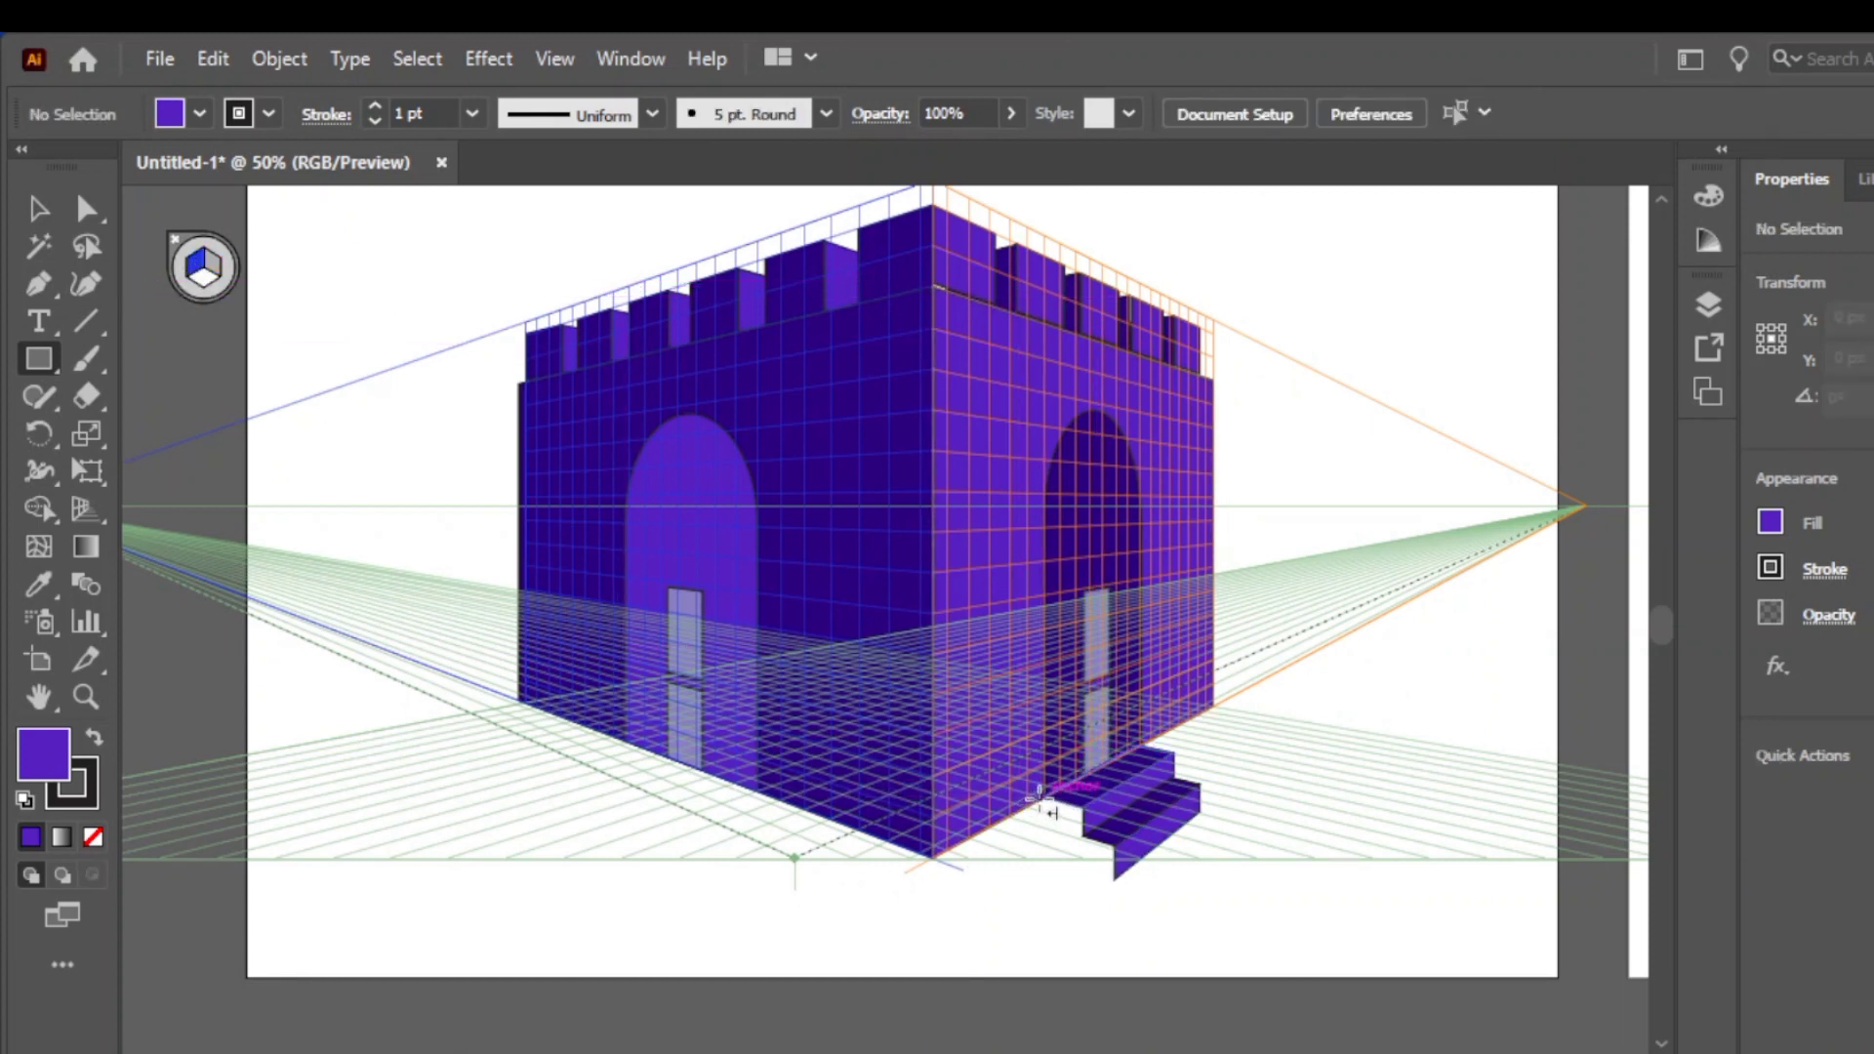
pyautogui.moveTo(1041, 796); pyautogui.dragTo(1118, 876)
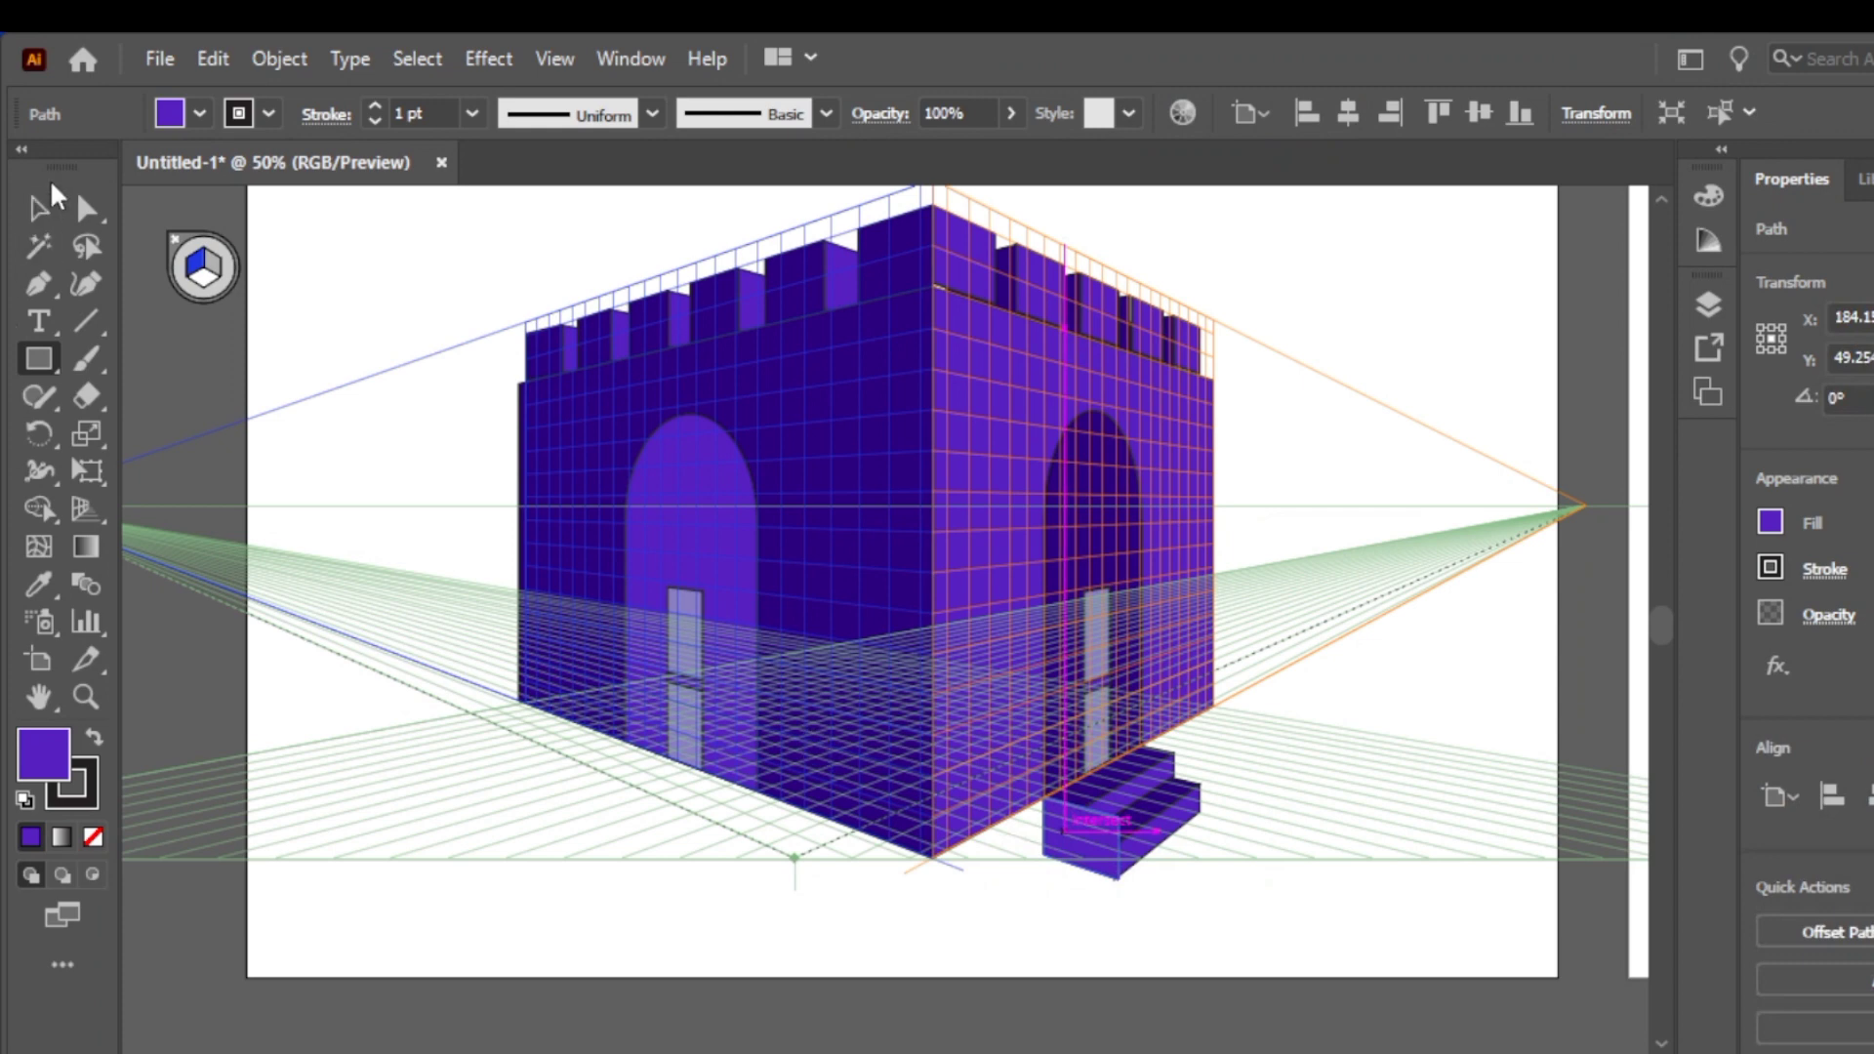
pyautogui.click(39, 207)
pyautogui.rightClick(1071, 834)
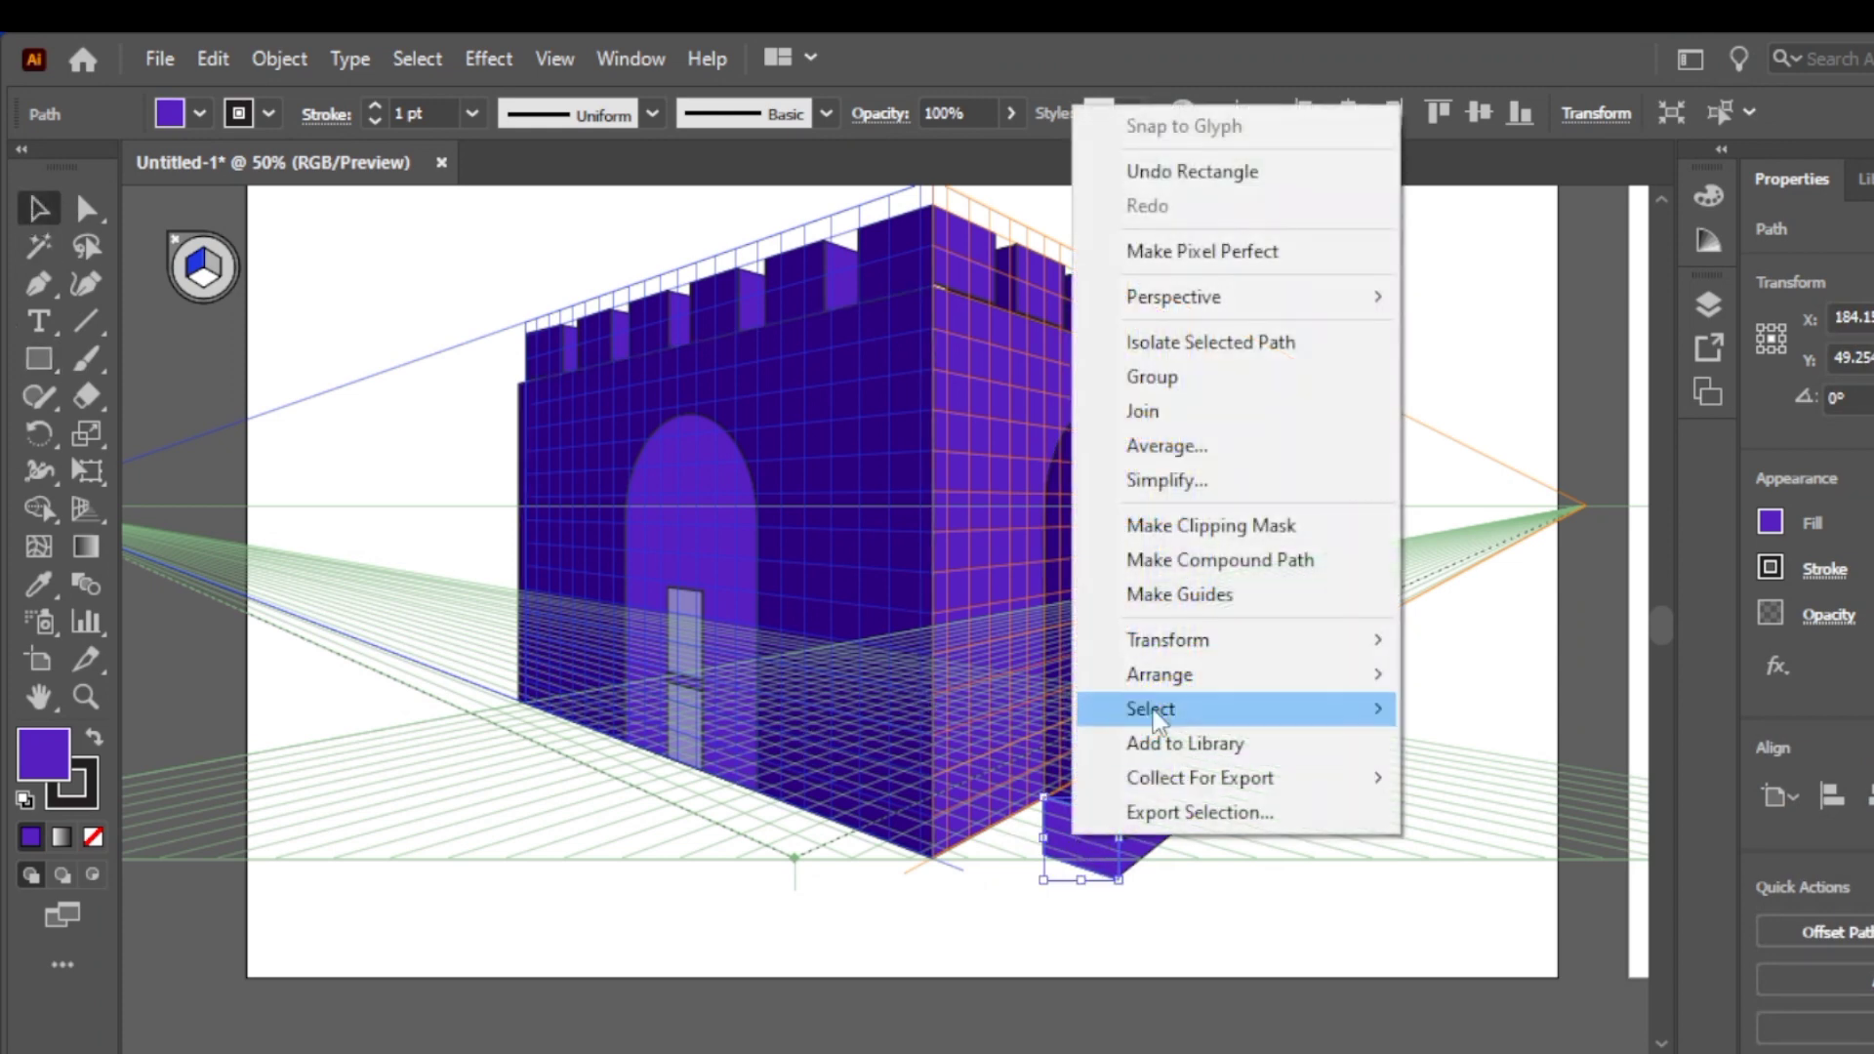
pyautogui.moveTo(1161, 674)
pyautogui.click(1453, 775)
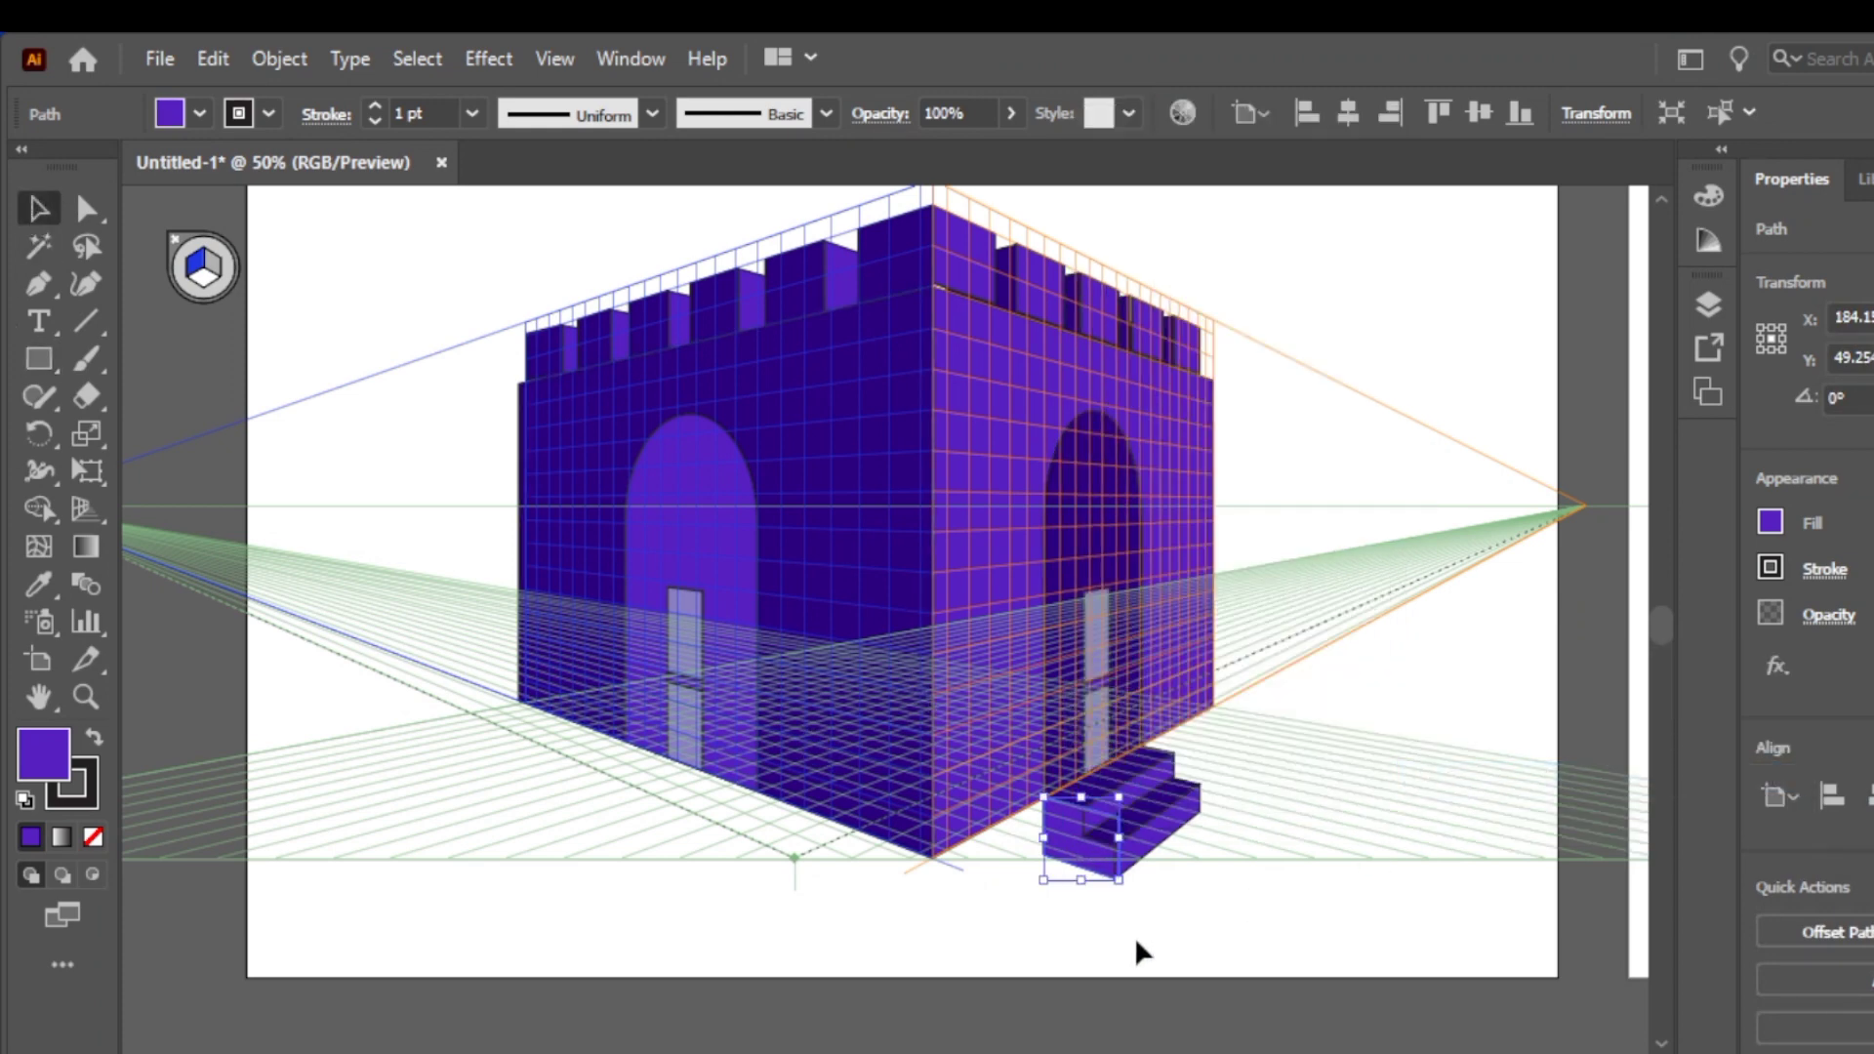
pyautogui.click(1133, 934)
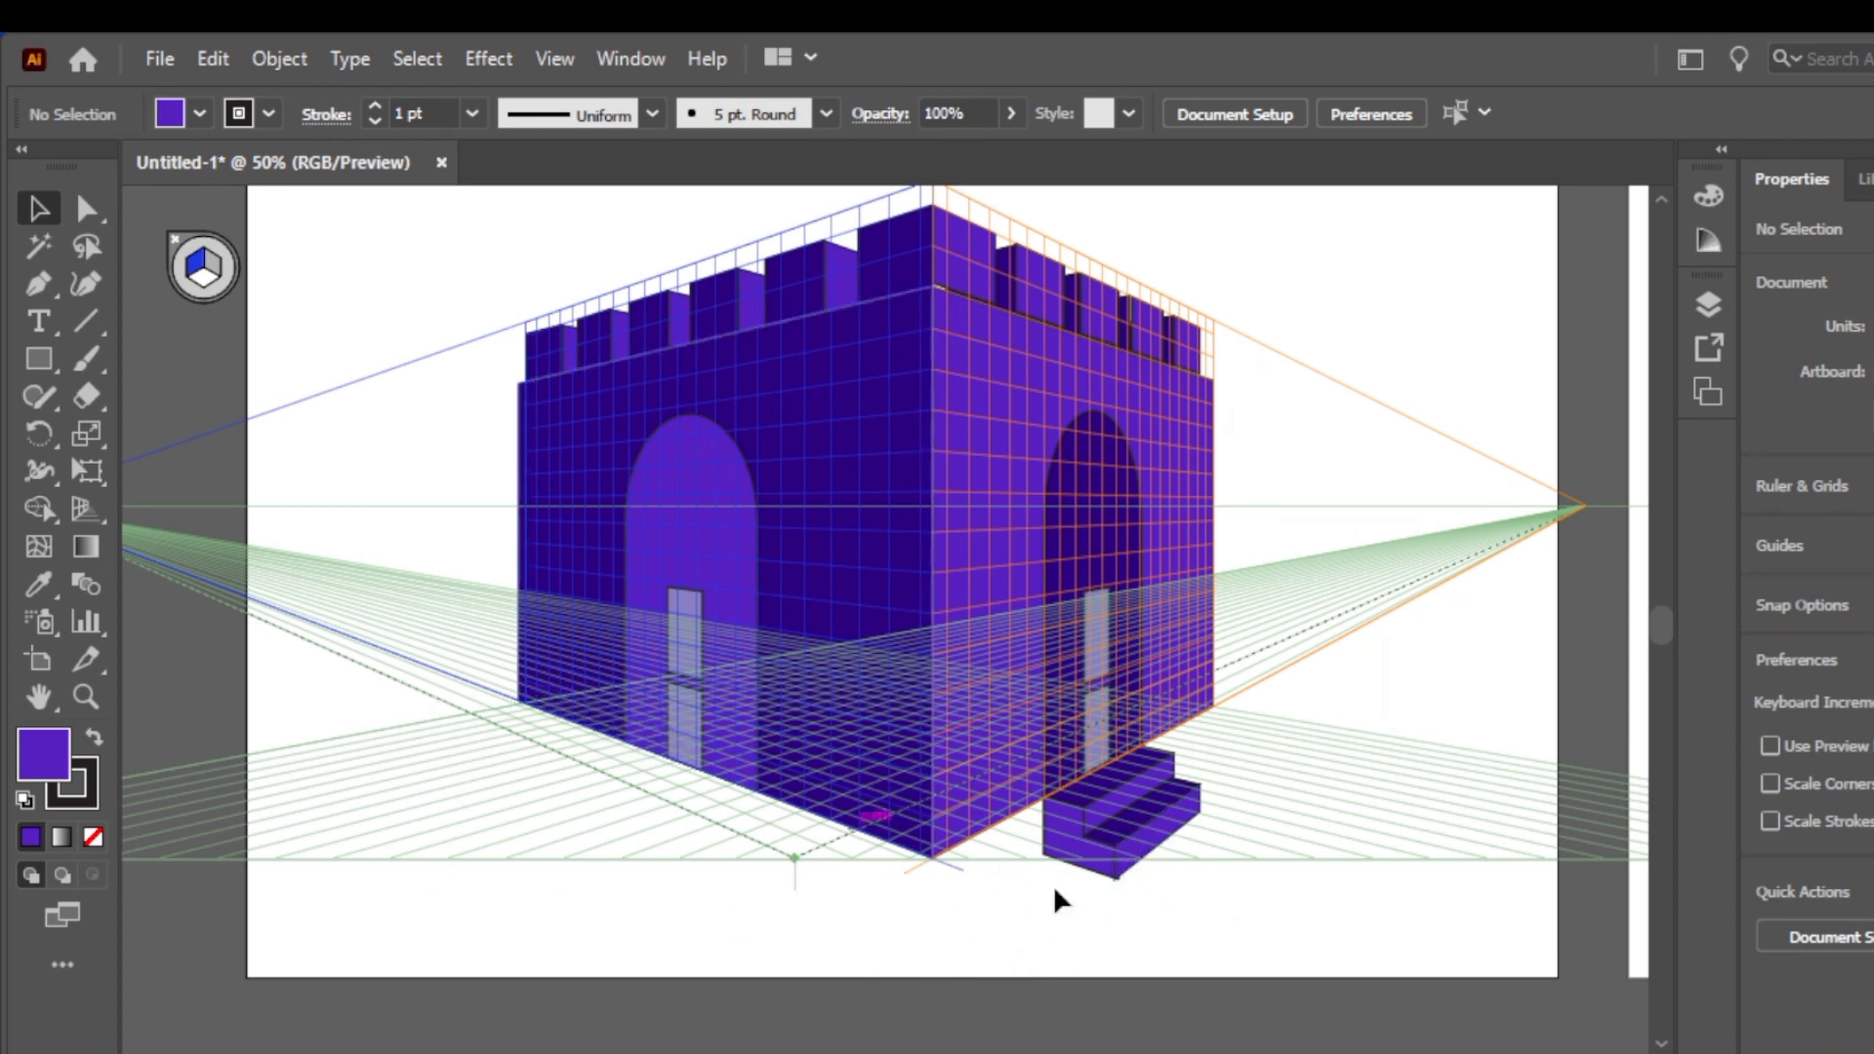
# Draw a large rectangle on the ground plane that spans well beyond both castle walls and the steps
pyautogui.click(816, 493)
pyautogui.click(391, 317)
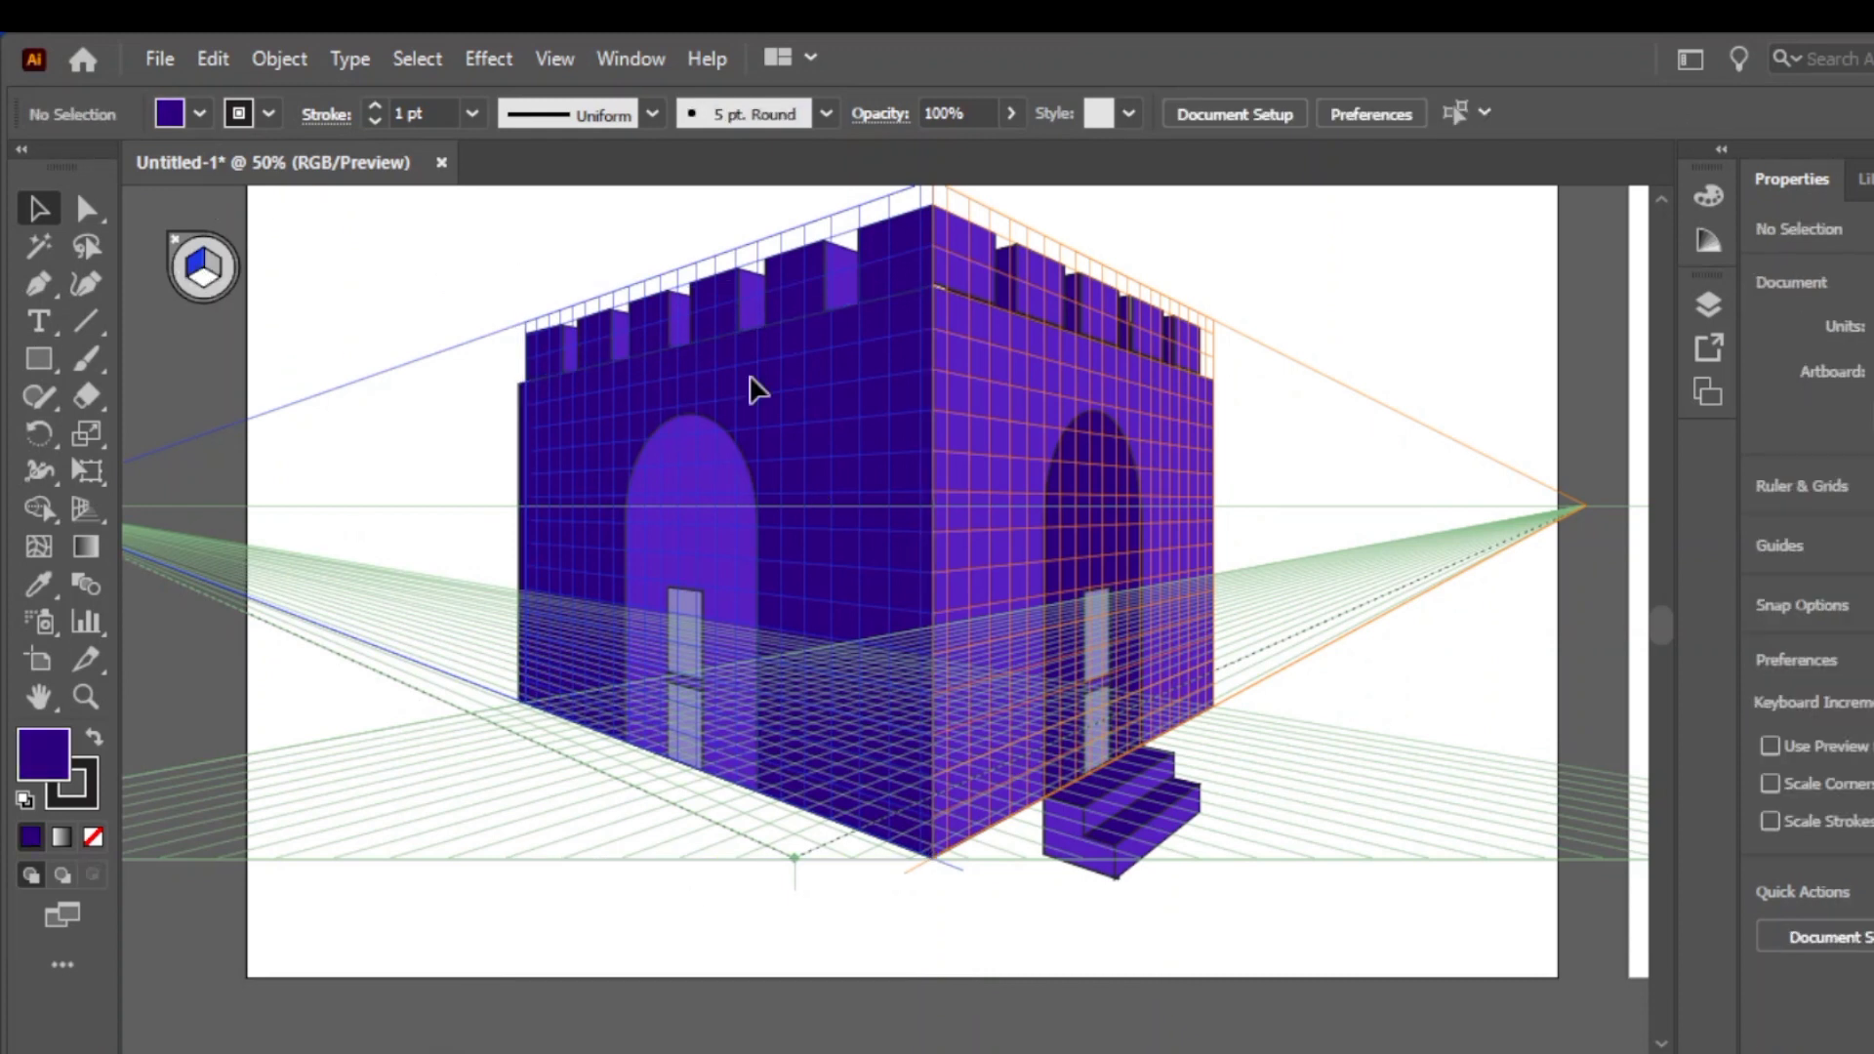
pyautogui.click(942, 395)
pyautogui.click(159, 503)
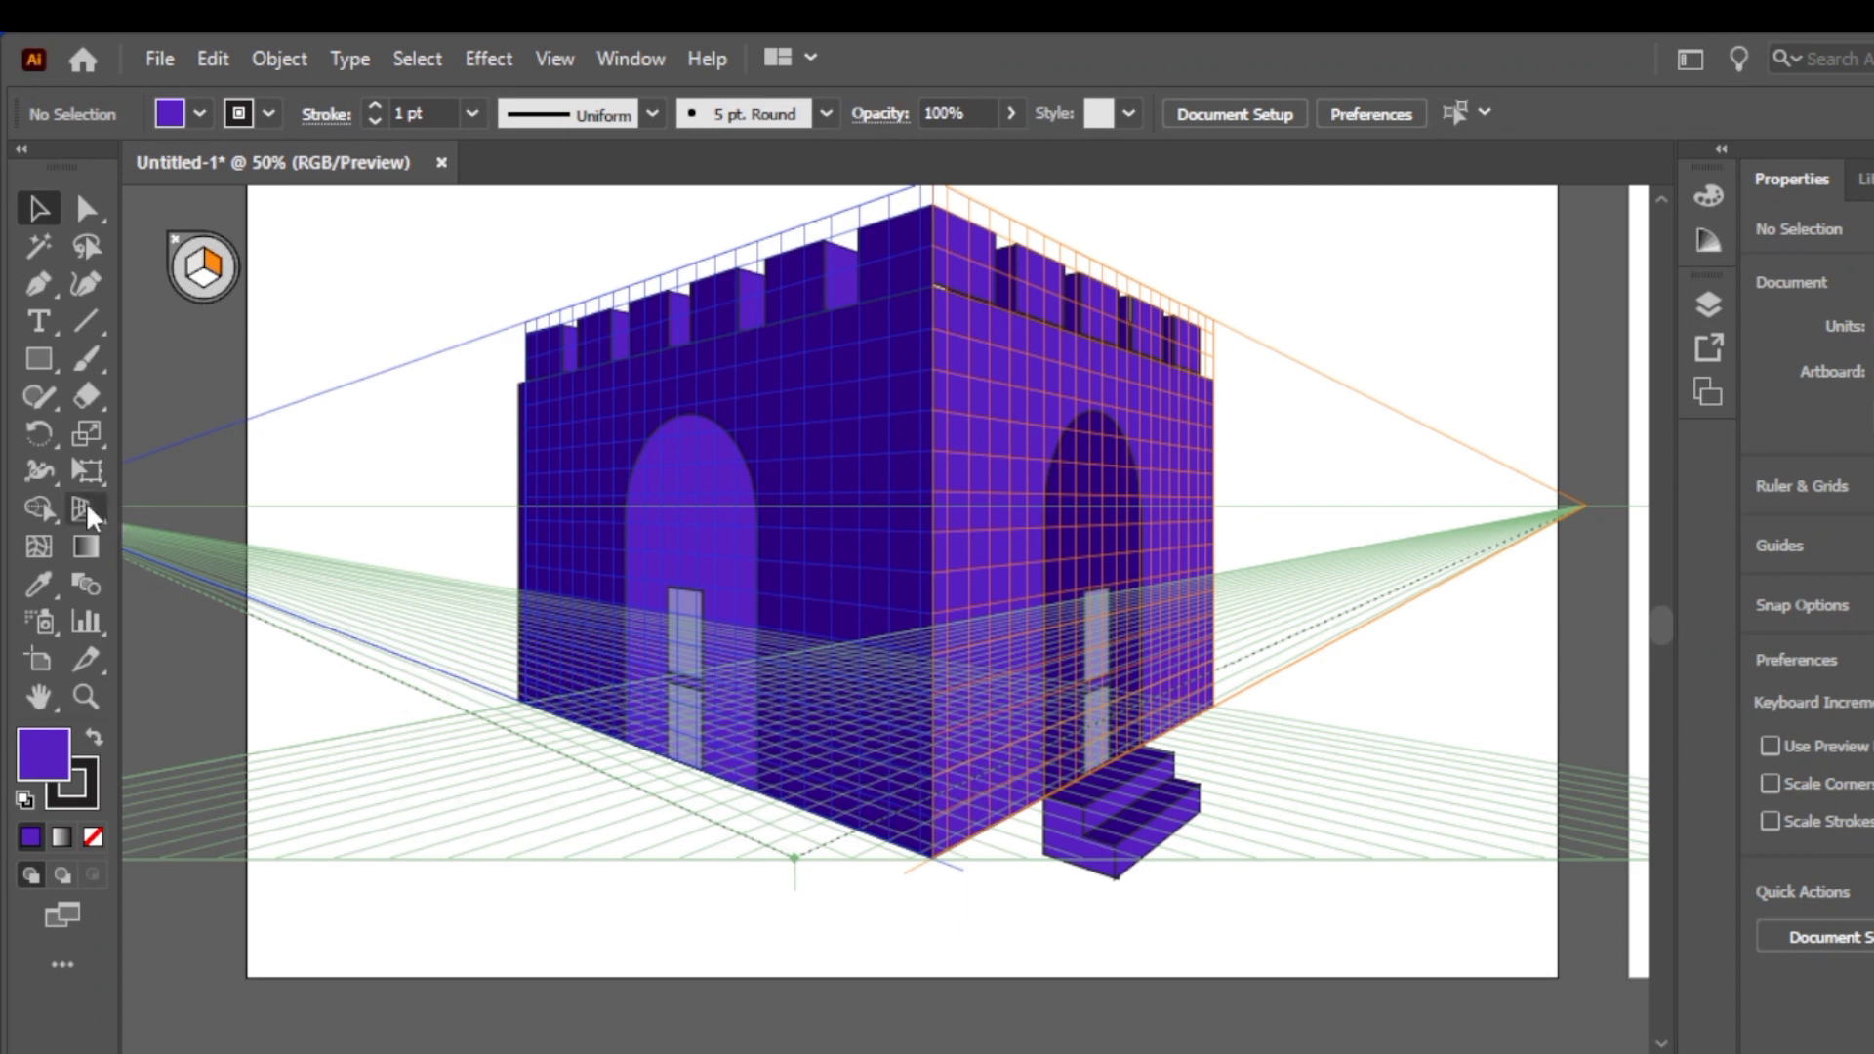
pyautogui.moveTo(82, 498); pyautogui.dragTo(194, 506)
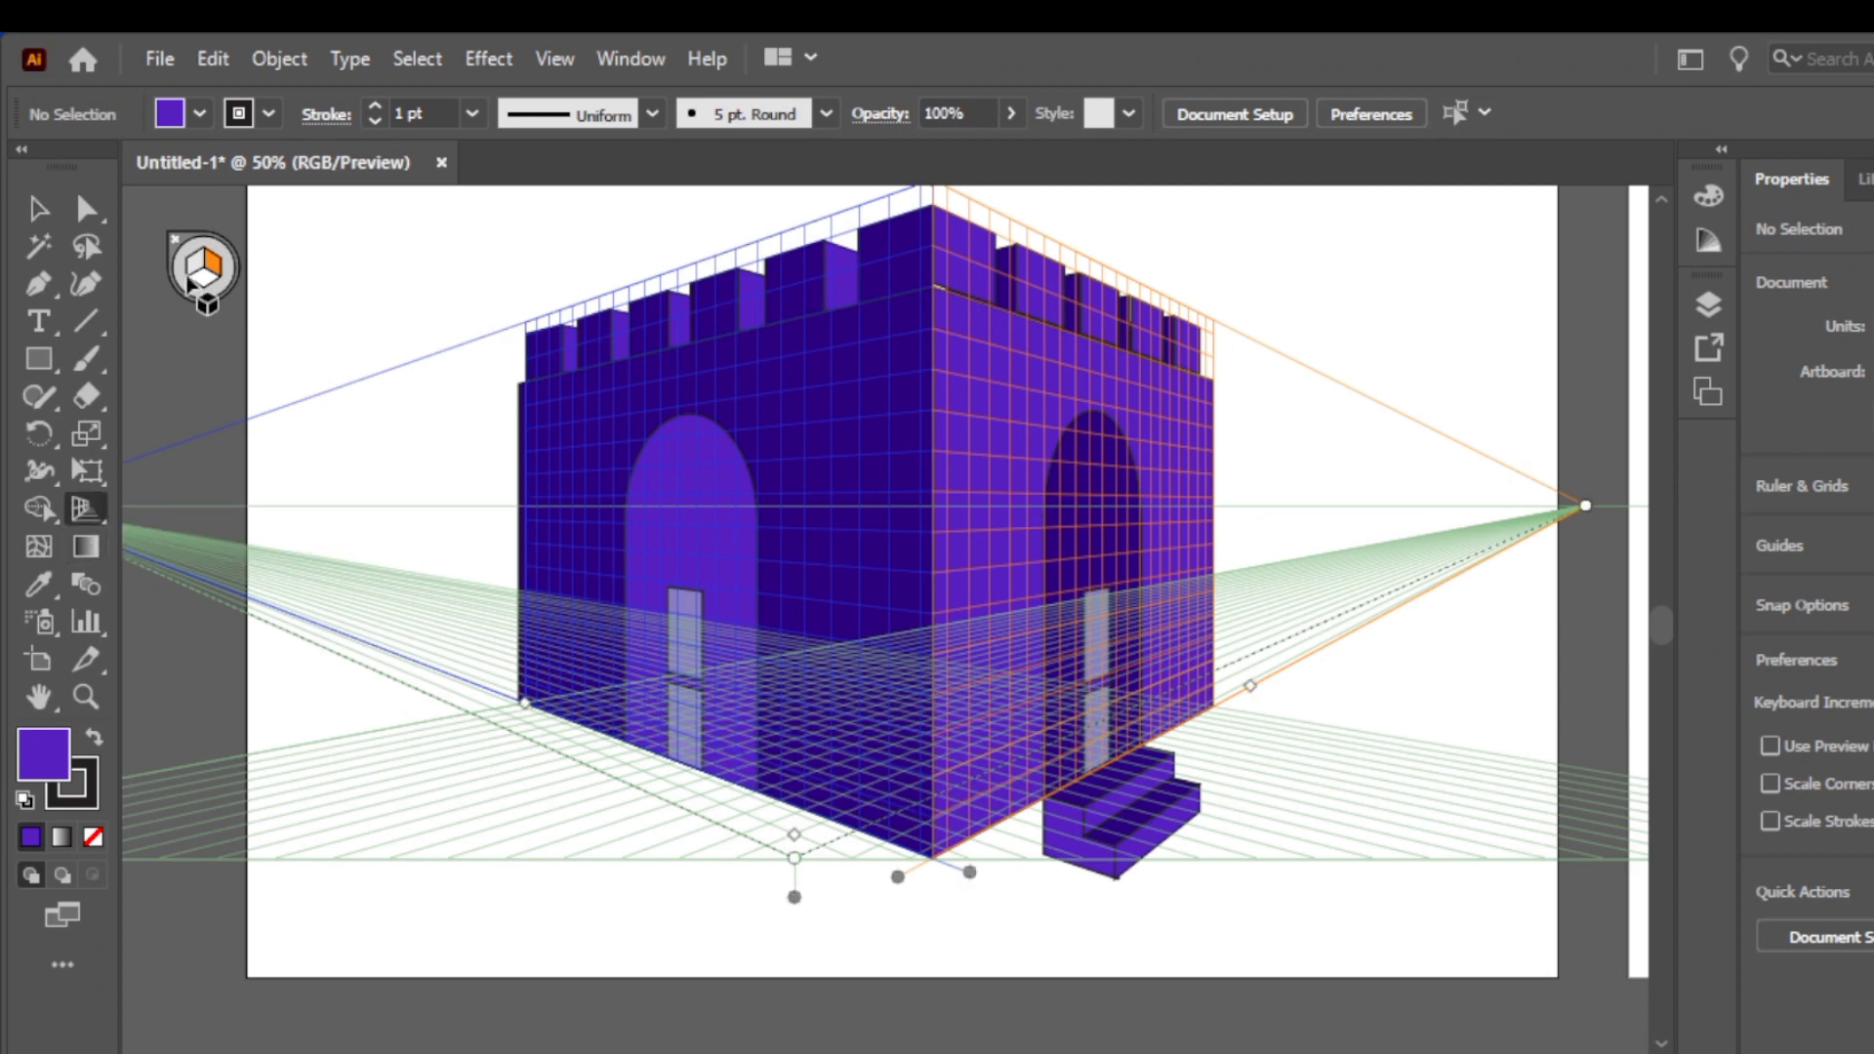
pyautogui.click(193, 283)
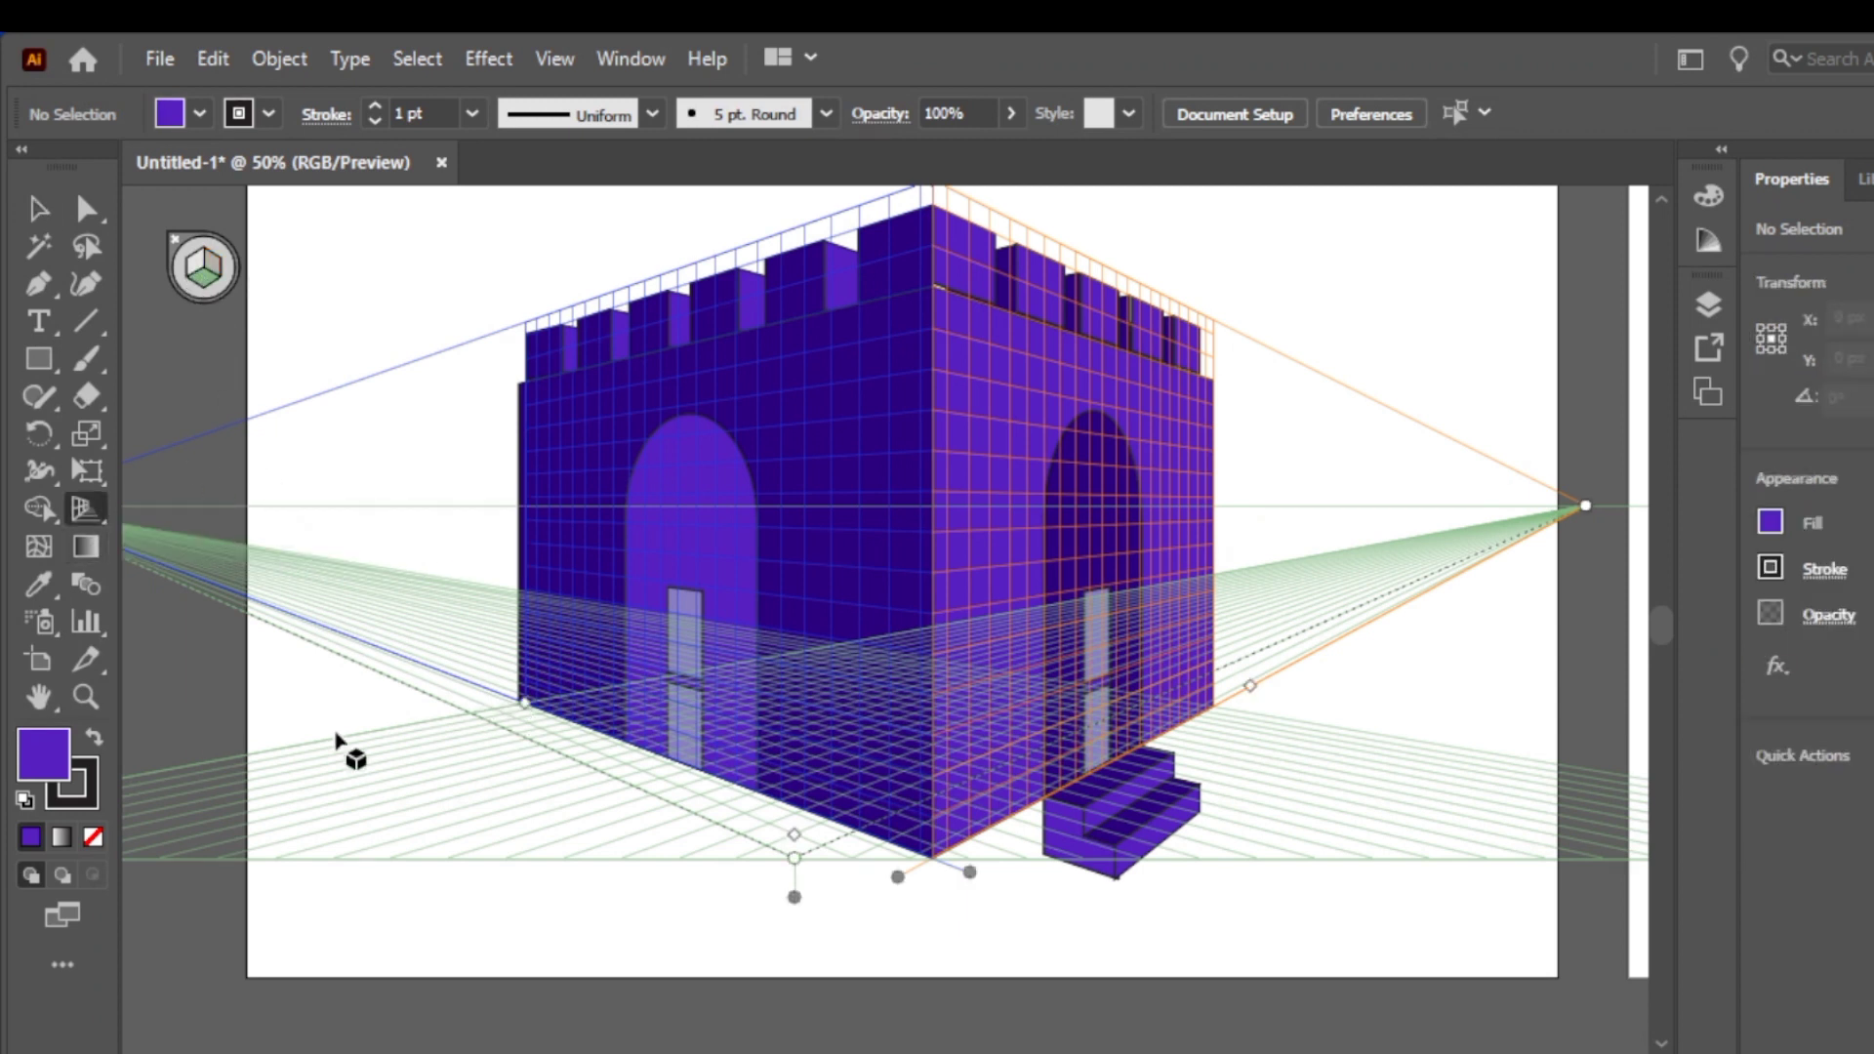
pyautogui.click(37, 361)
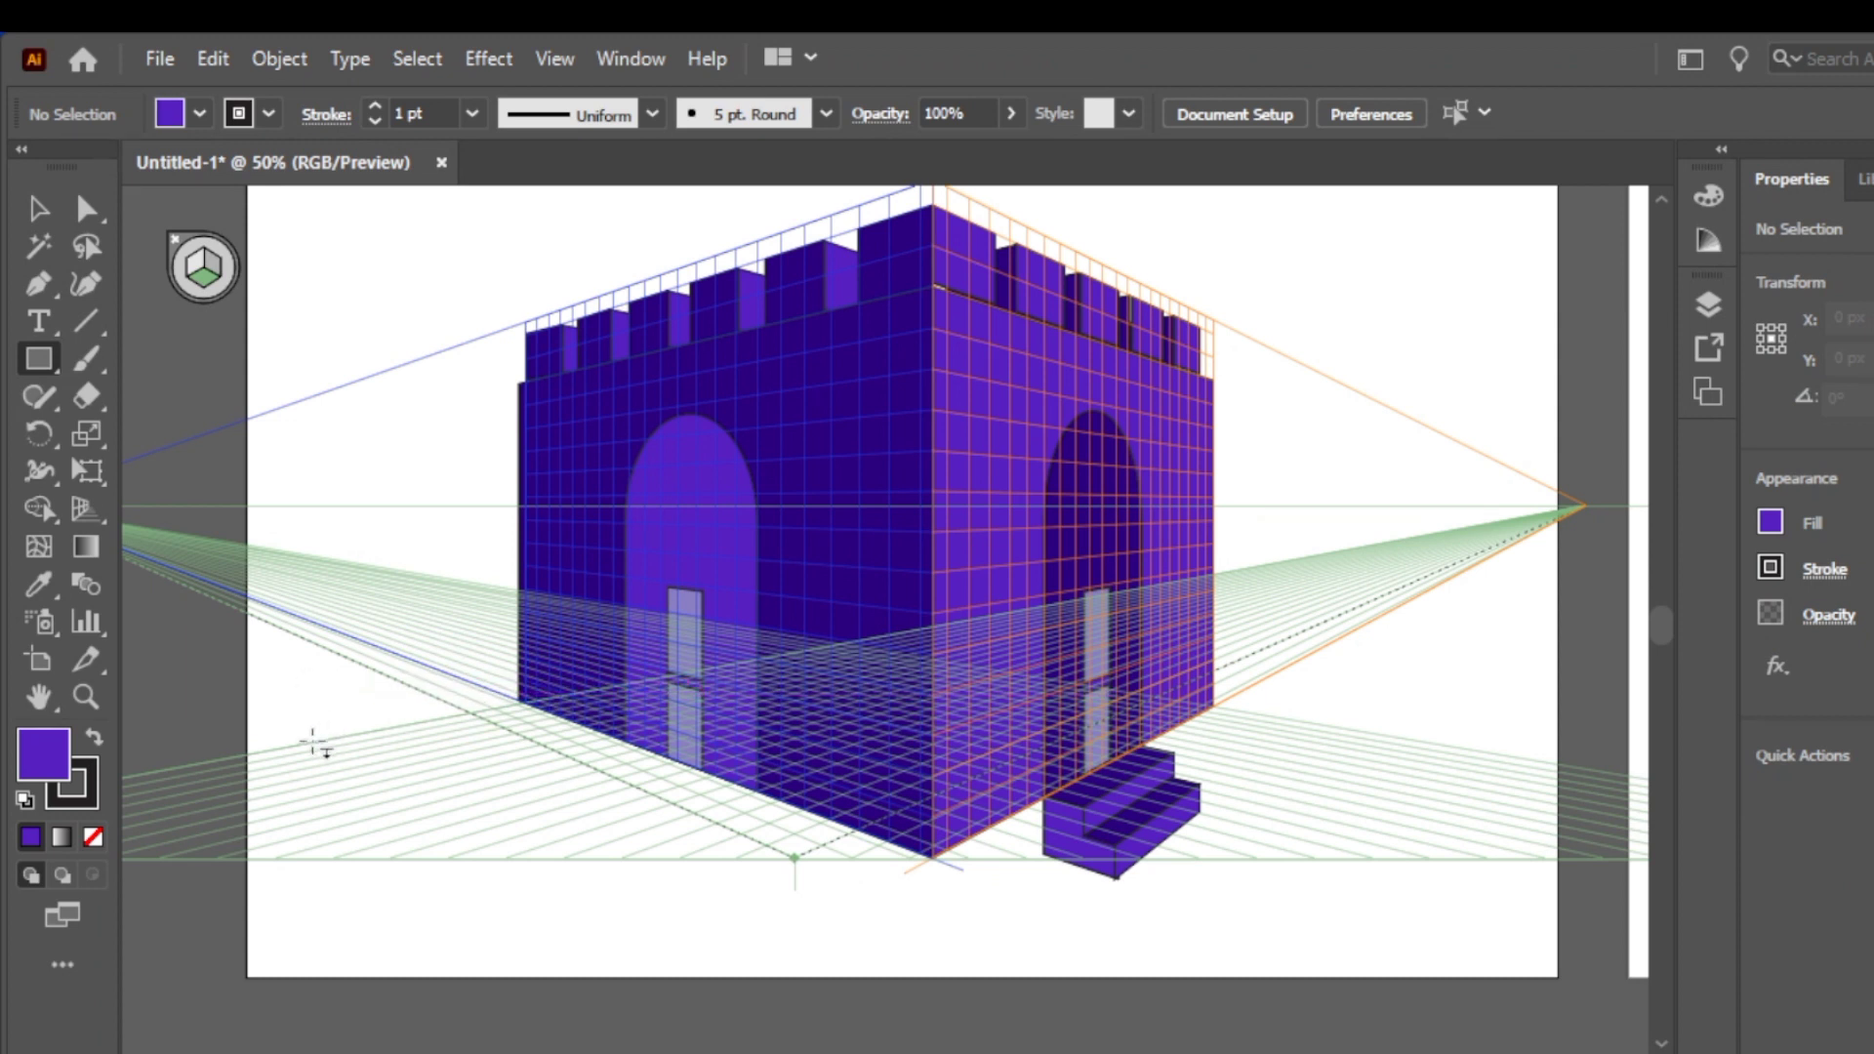
pyautogui.moveTo(307, 744); pyautogui.dragTo(476, 826)
pyautogui.moveTo(724, 852); pyautogui.dragTo(1464, 747)
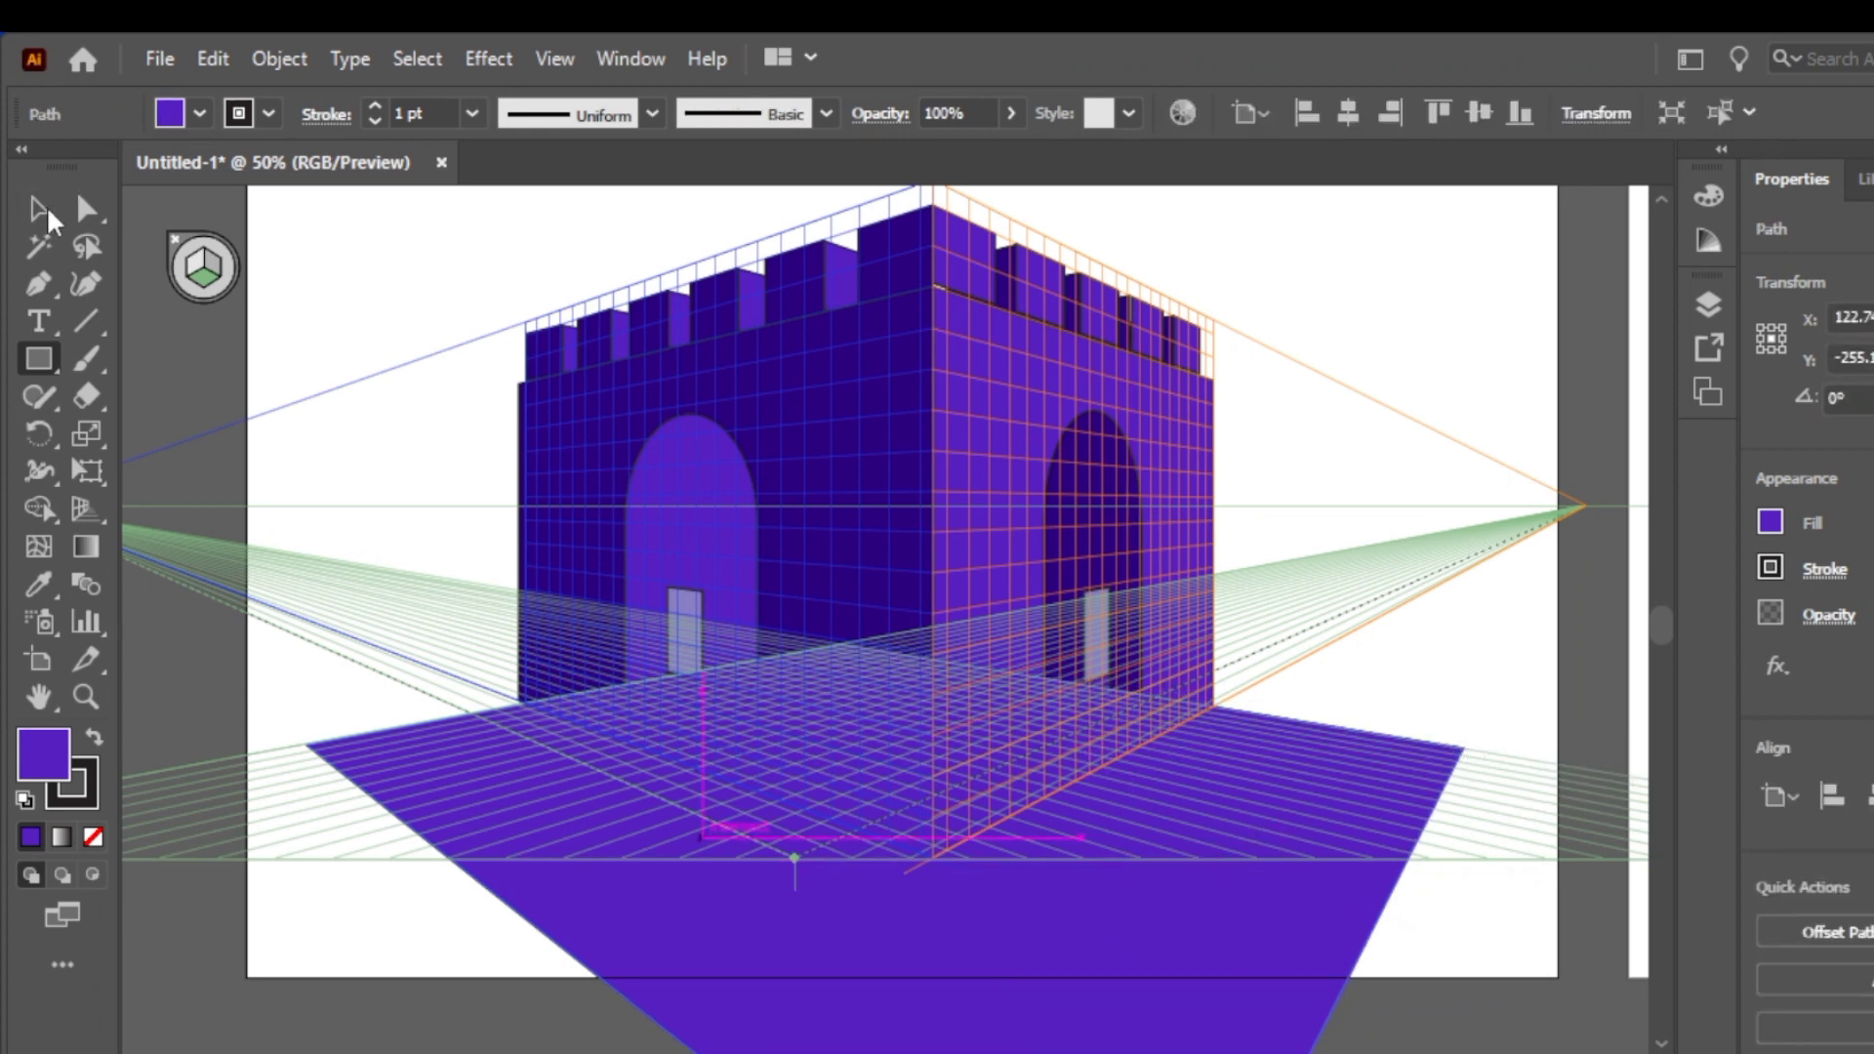
# Send the large ground rectangle behind the castle and steps
pyautogui.press('v')
pyautogui.rightClick(1050, 925)
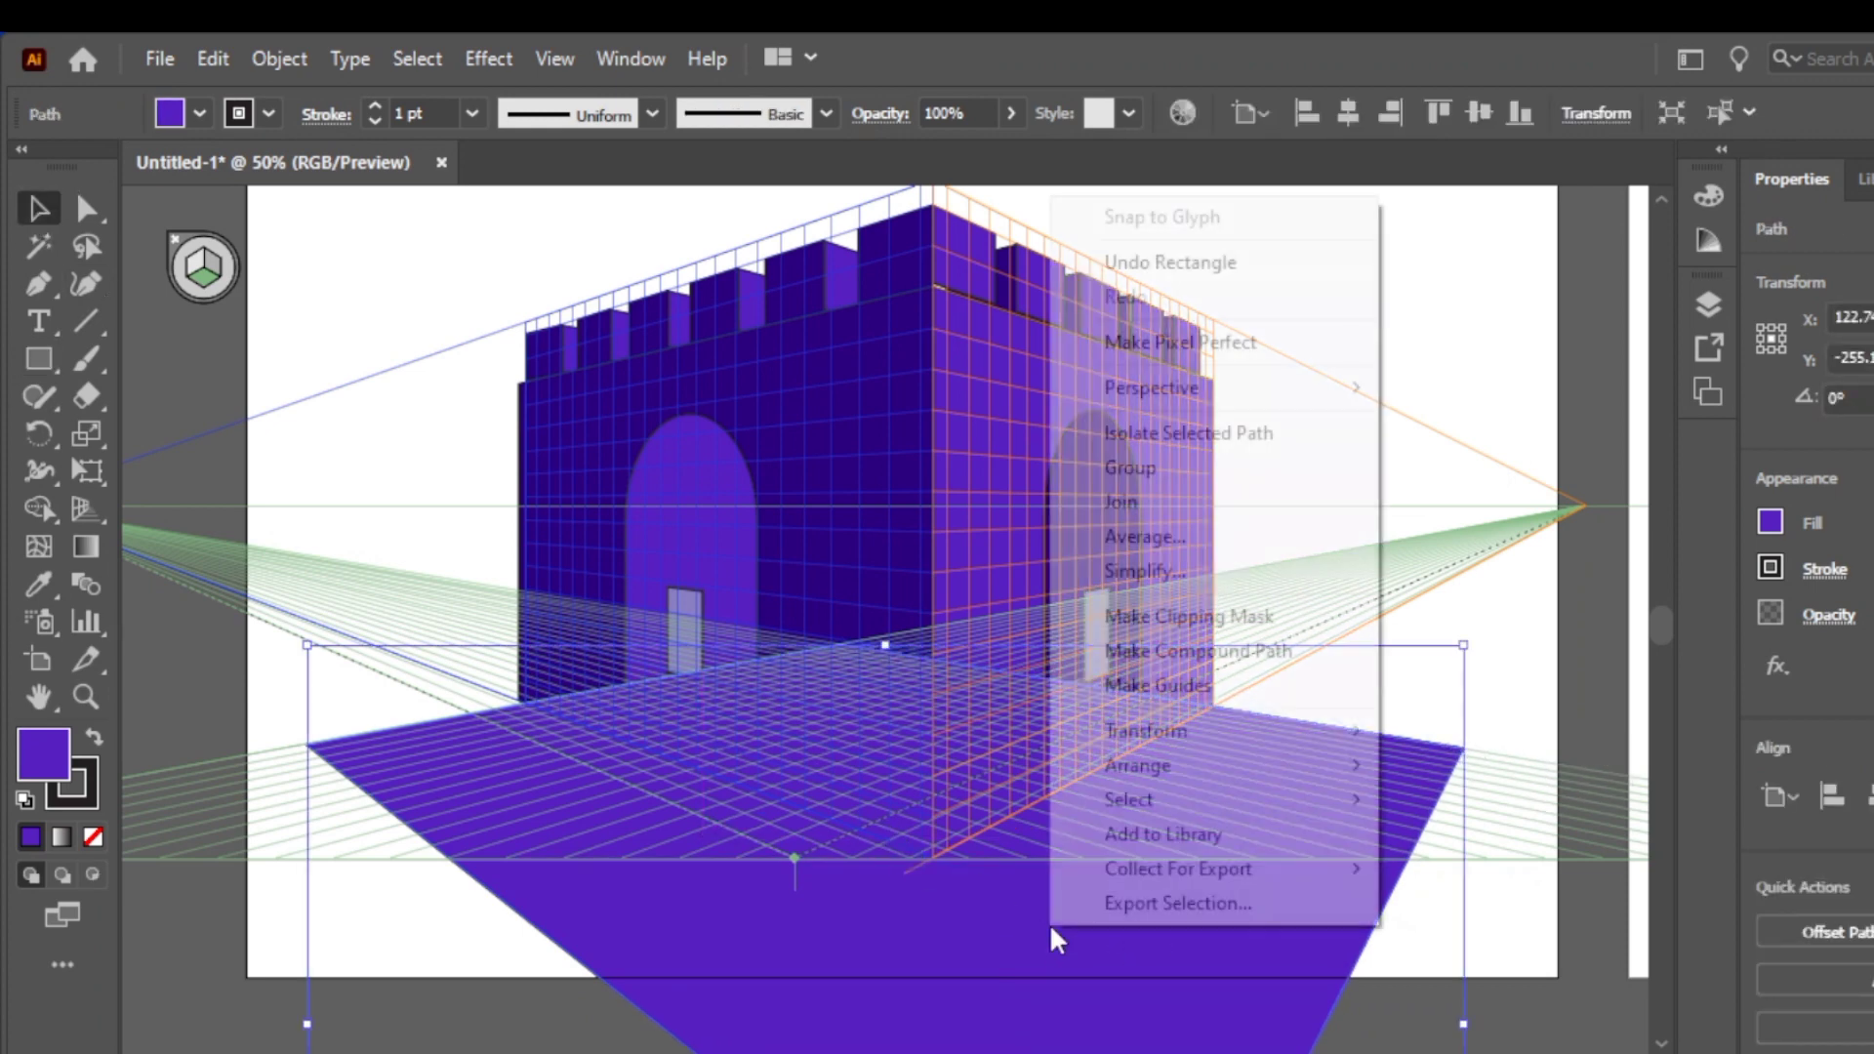
pyautogui.moveTo(1271, 781)
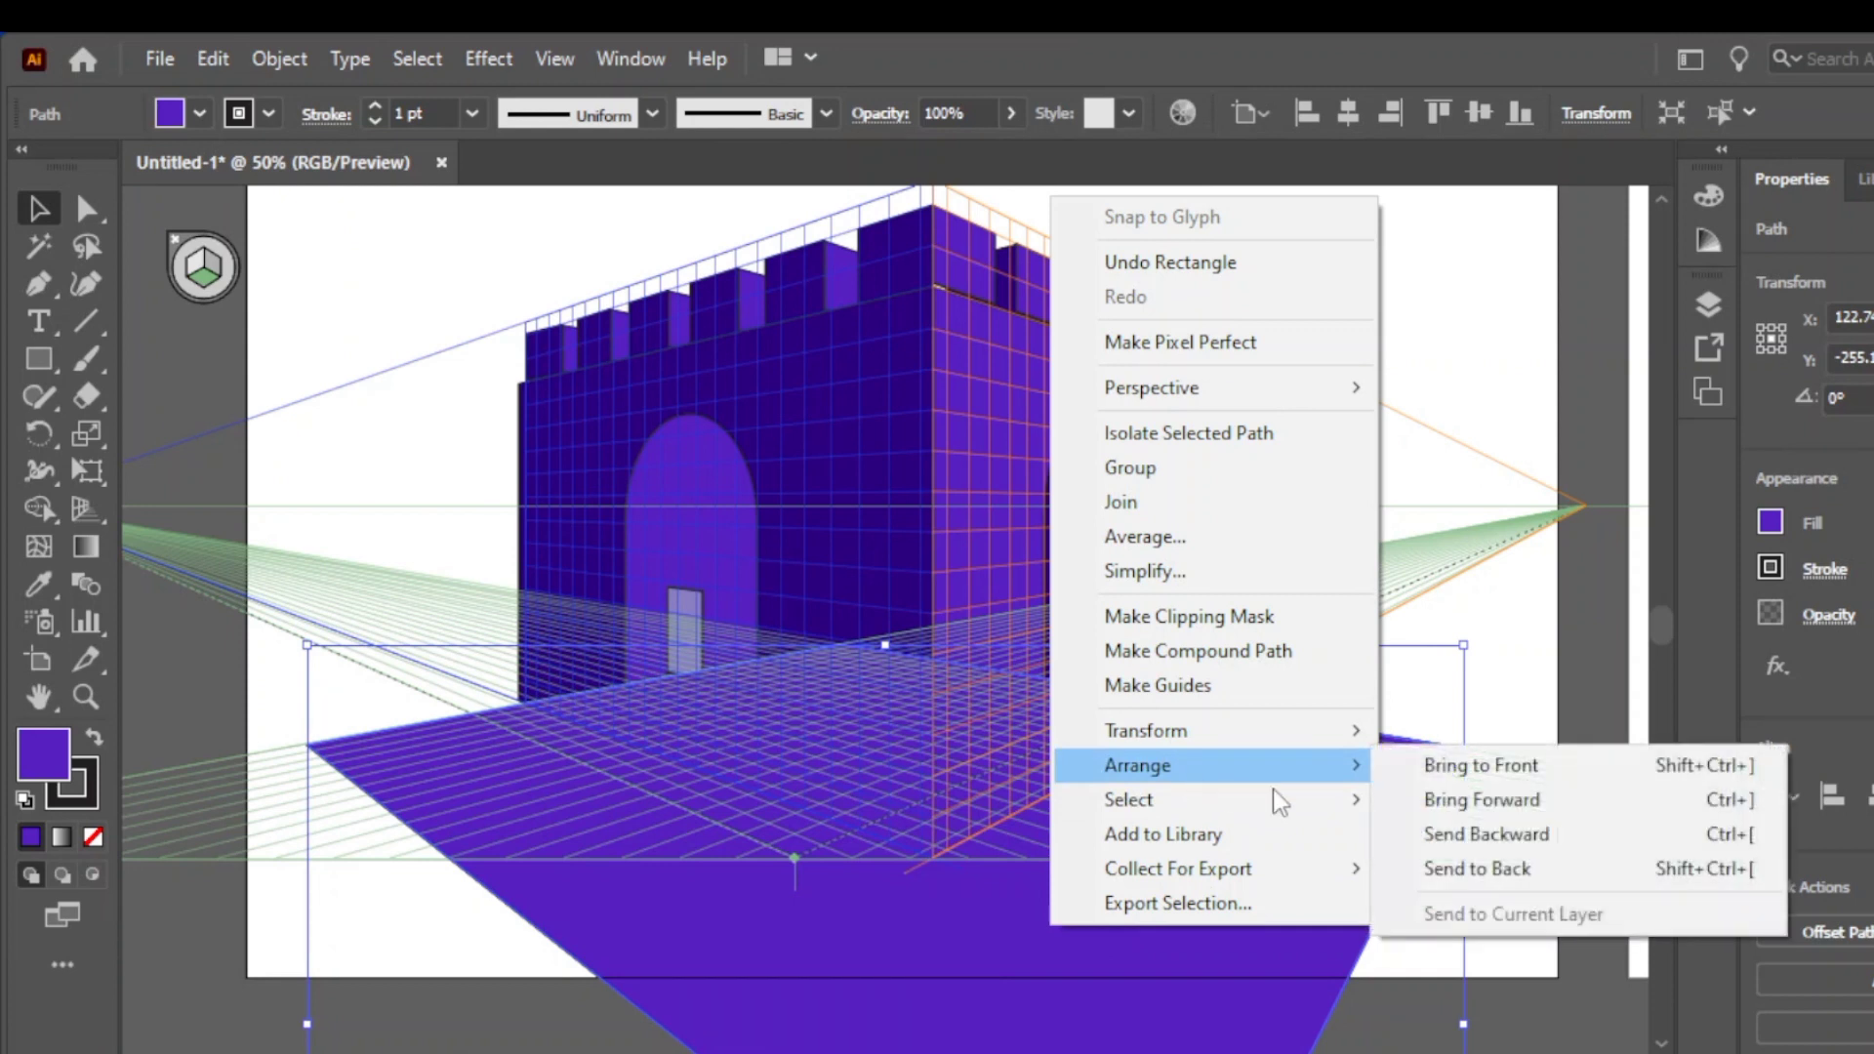
pyautogui.click(1461, 867)
pyautogui.click(1346, 363)
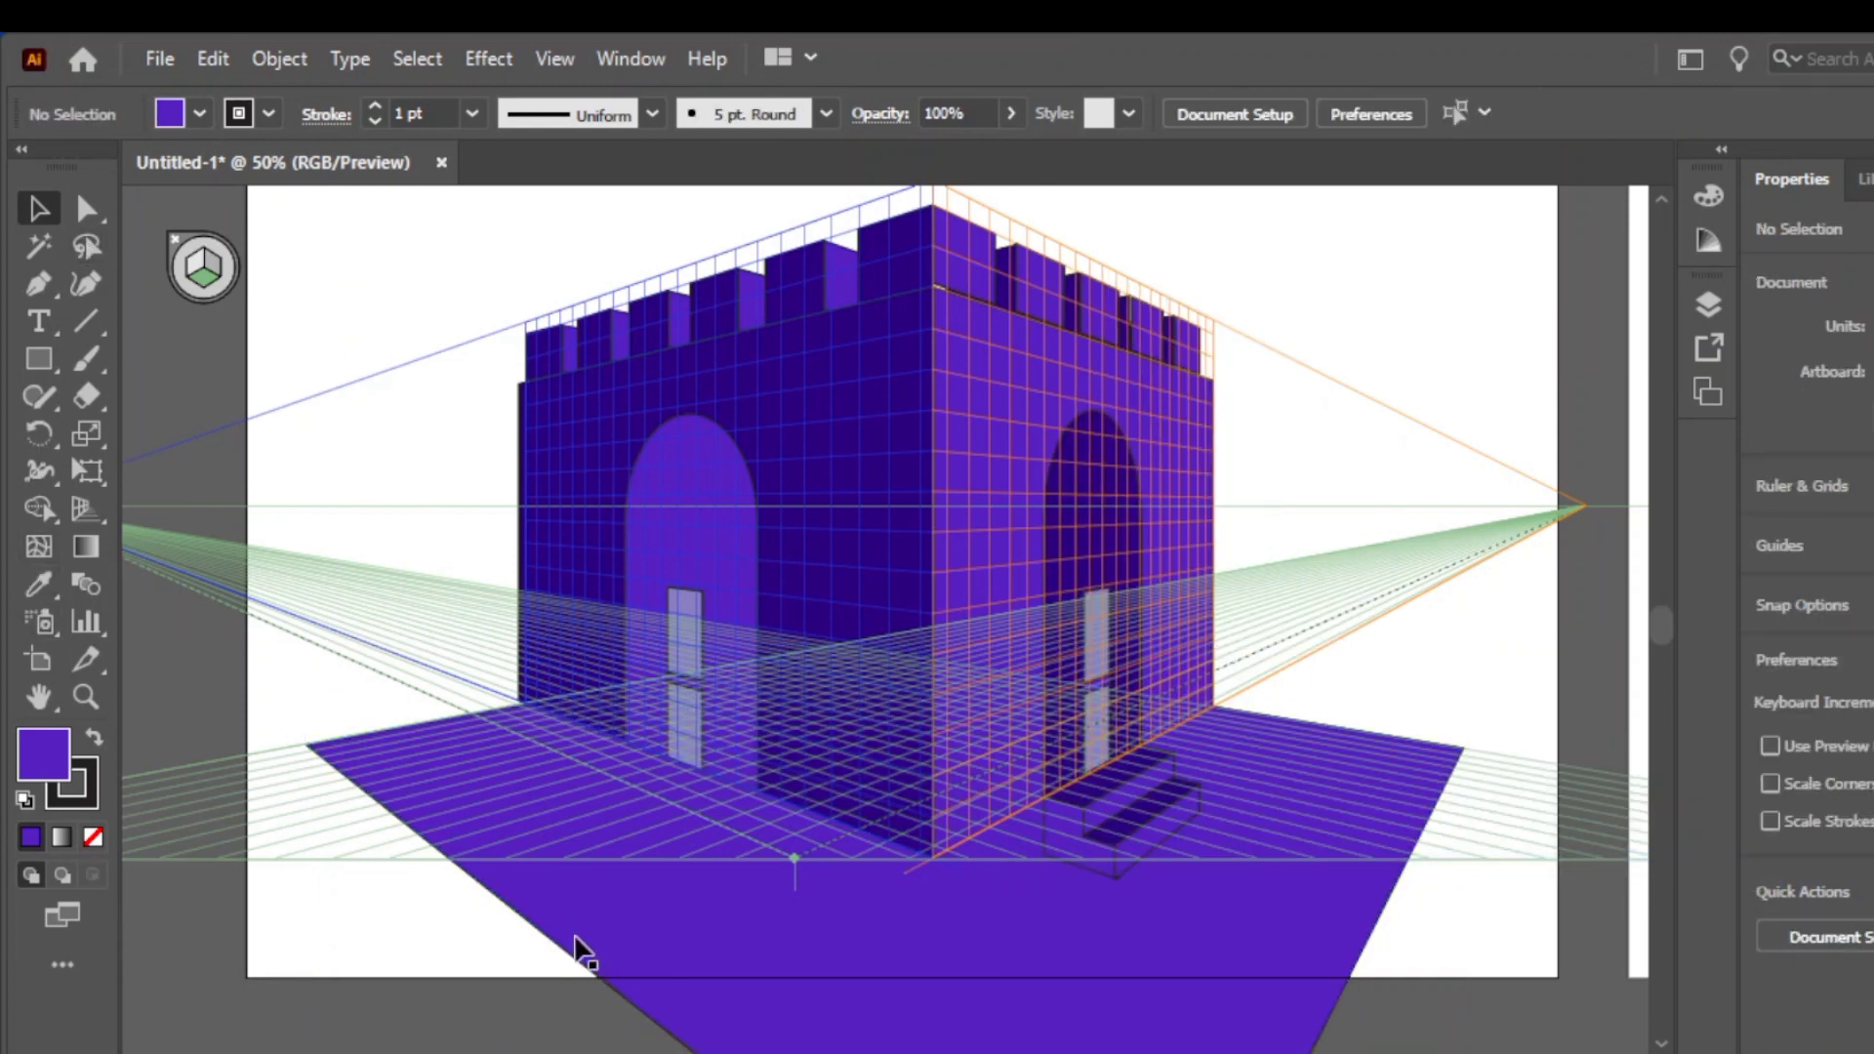
# Change the ground rectangle's fill to grey 74747F
pyautogui.click(747, 958)
pyautogui.doubleClick(54, 764)
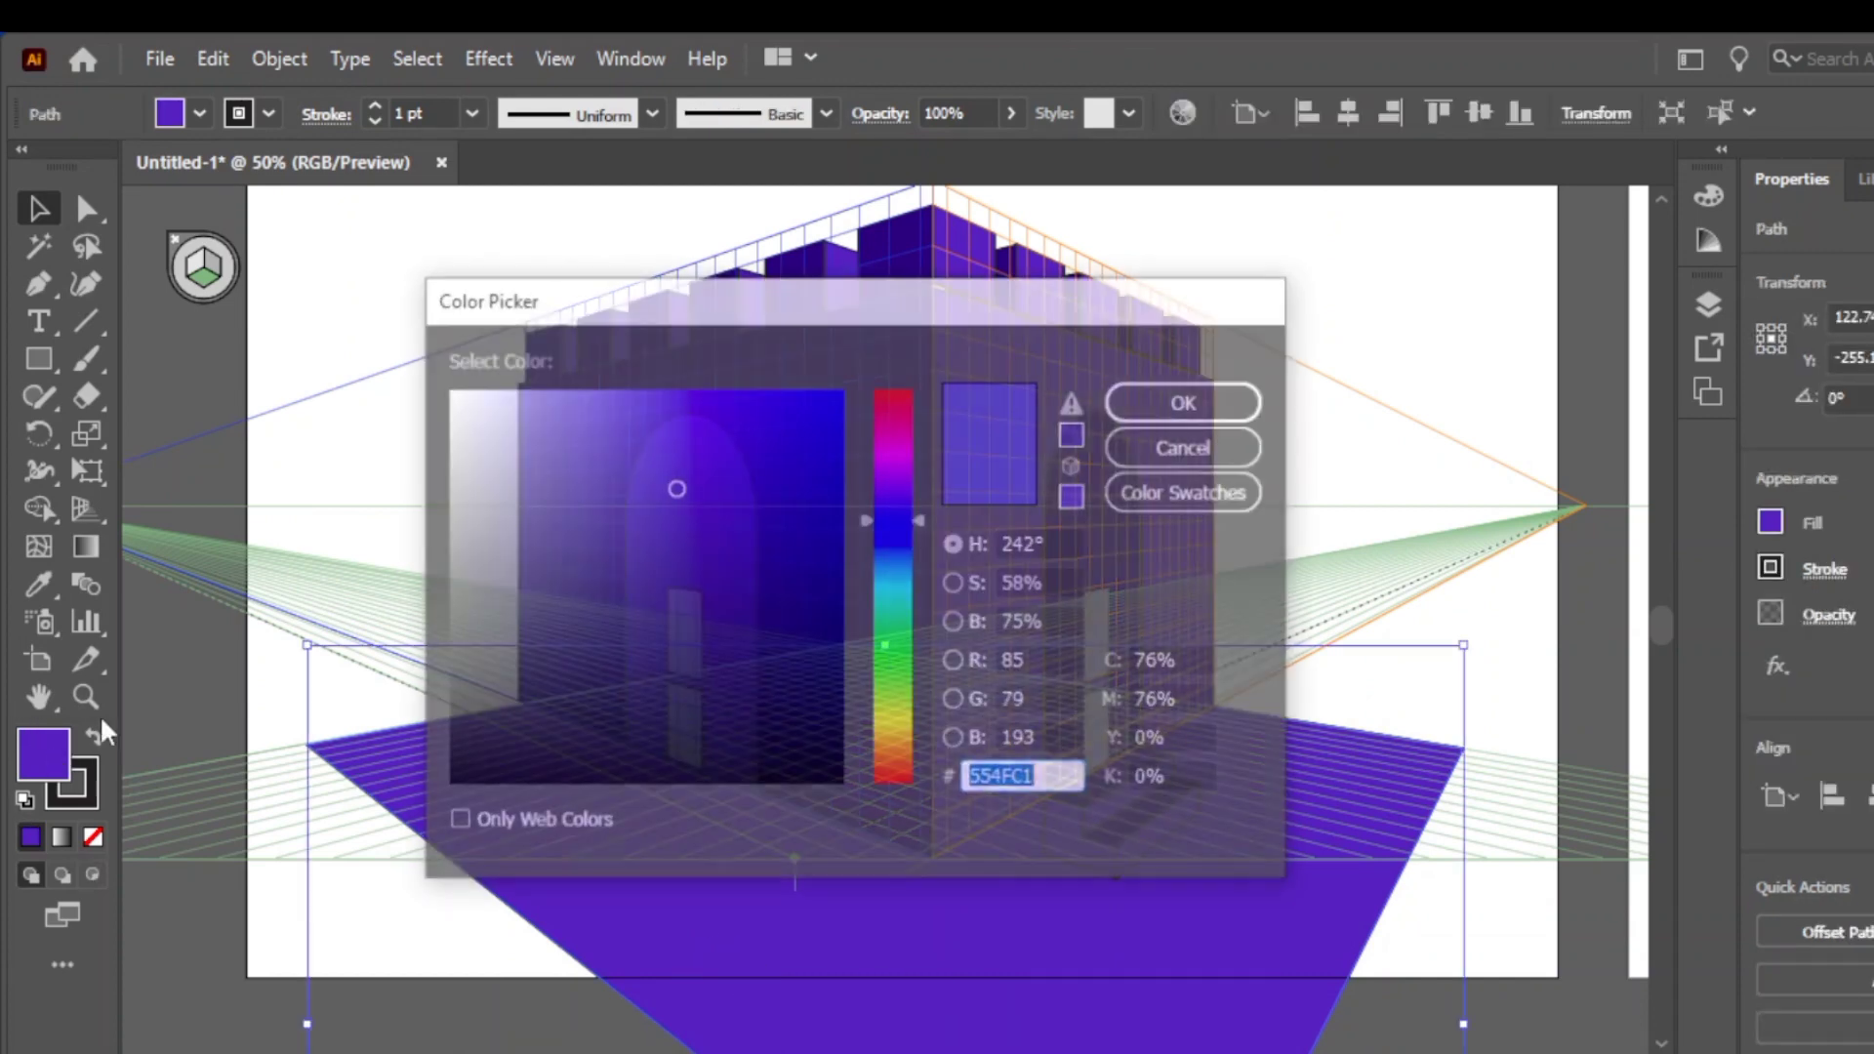
pyautogui.click(478, 588)
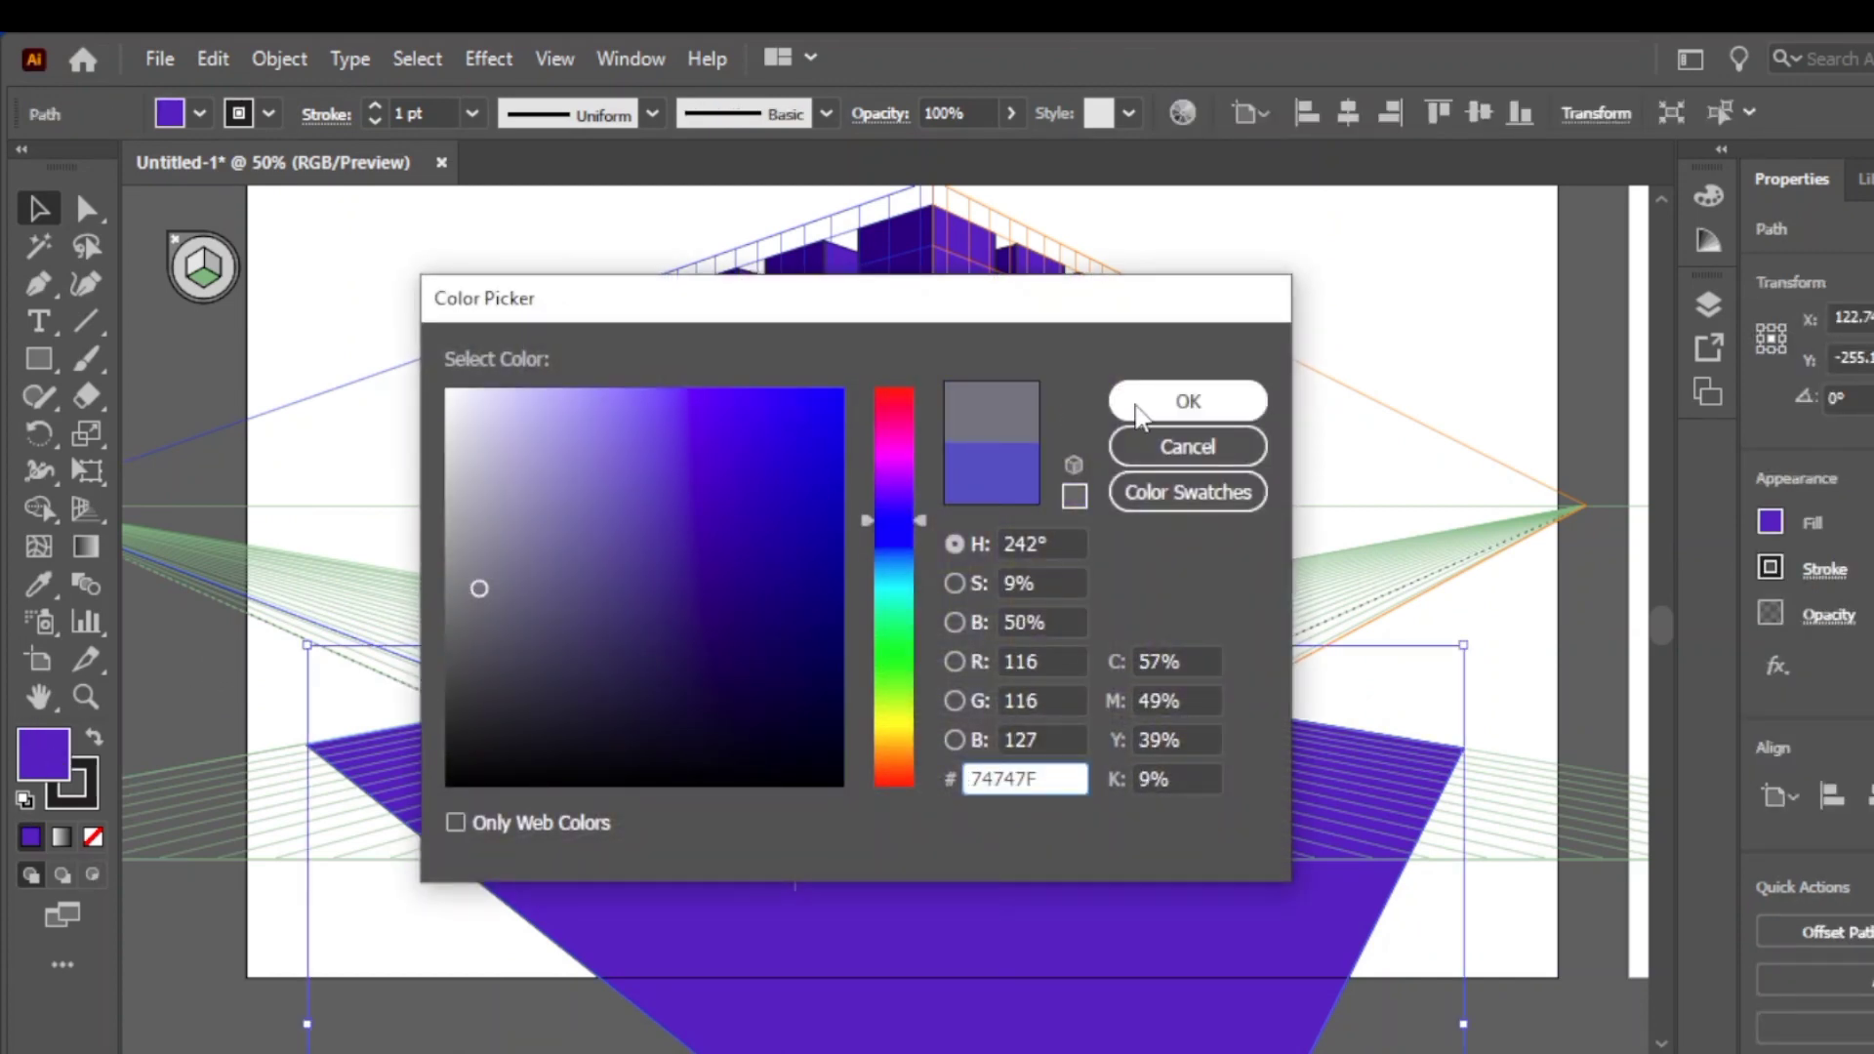
pyautogui.click(1132, 402)
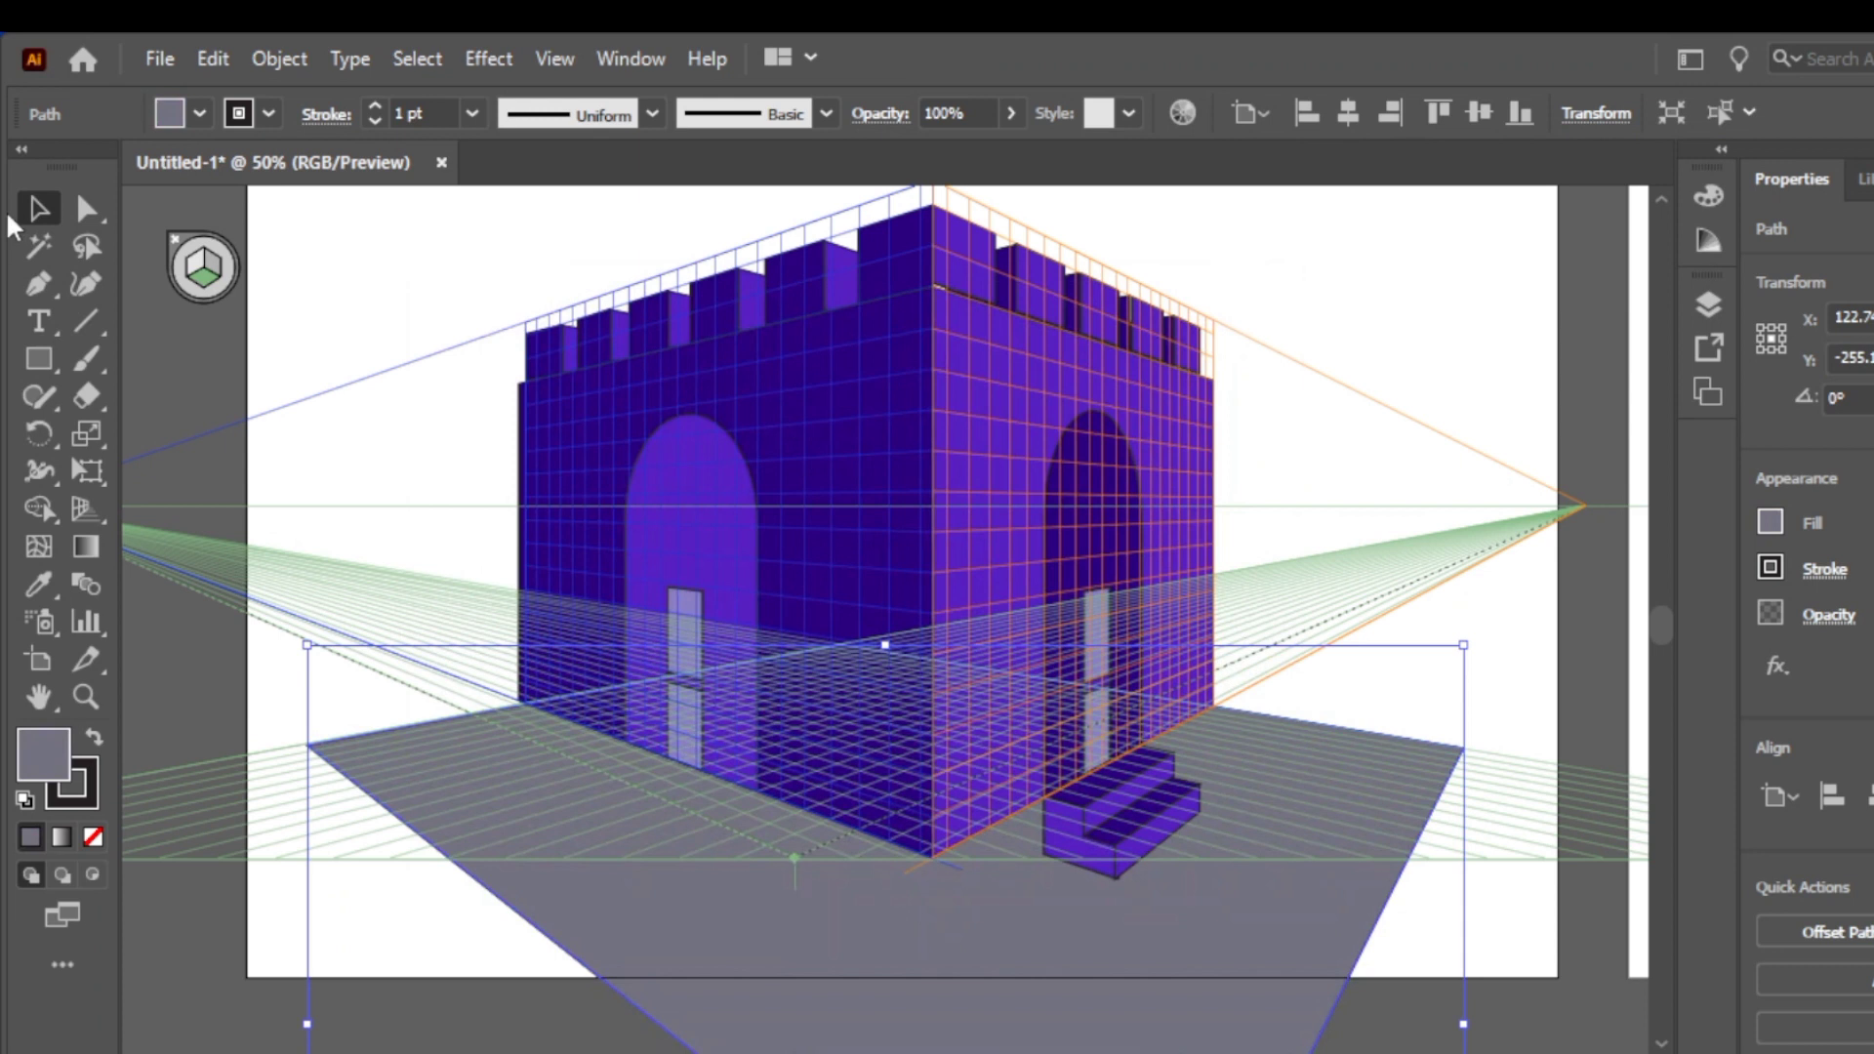
pyautogui.click(361, 213)
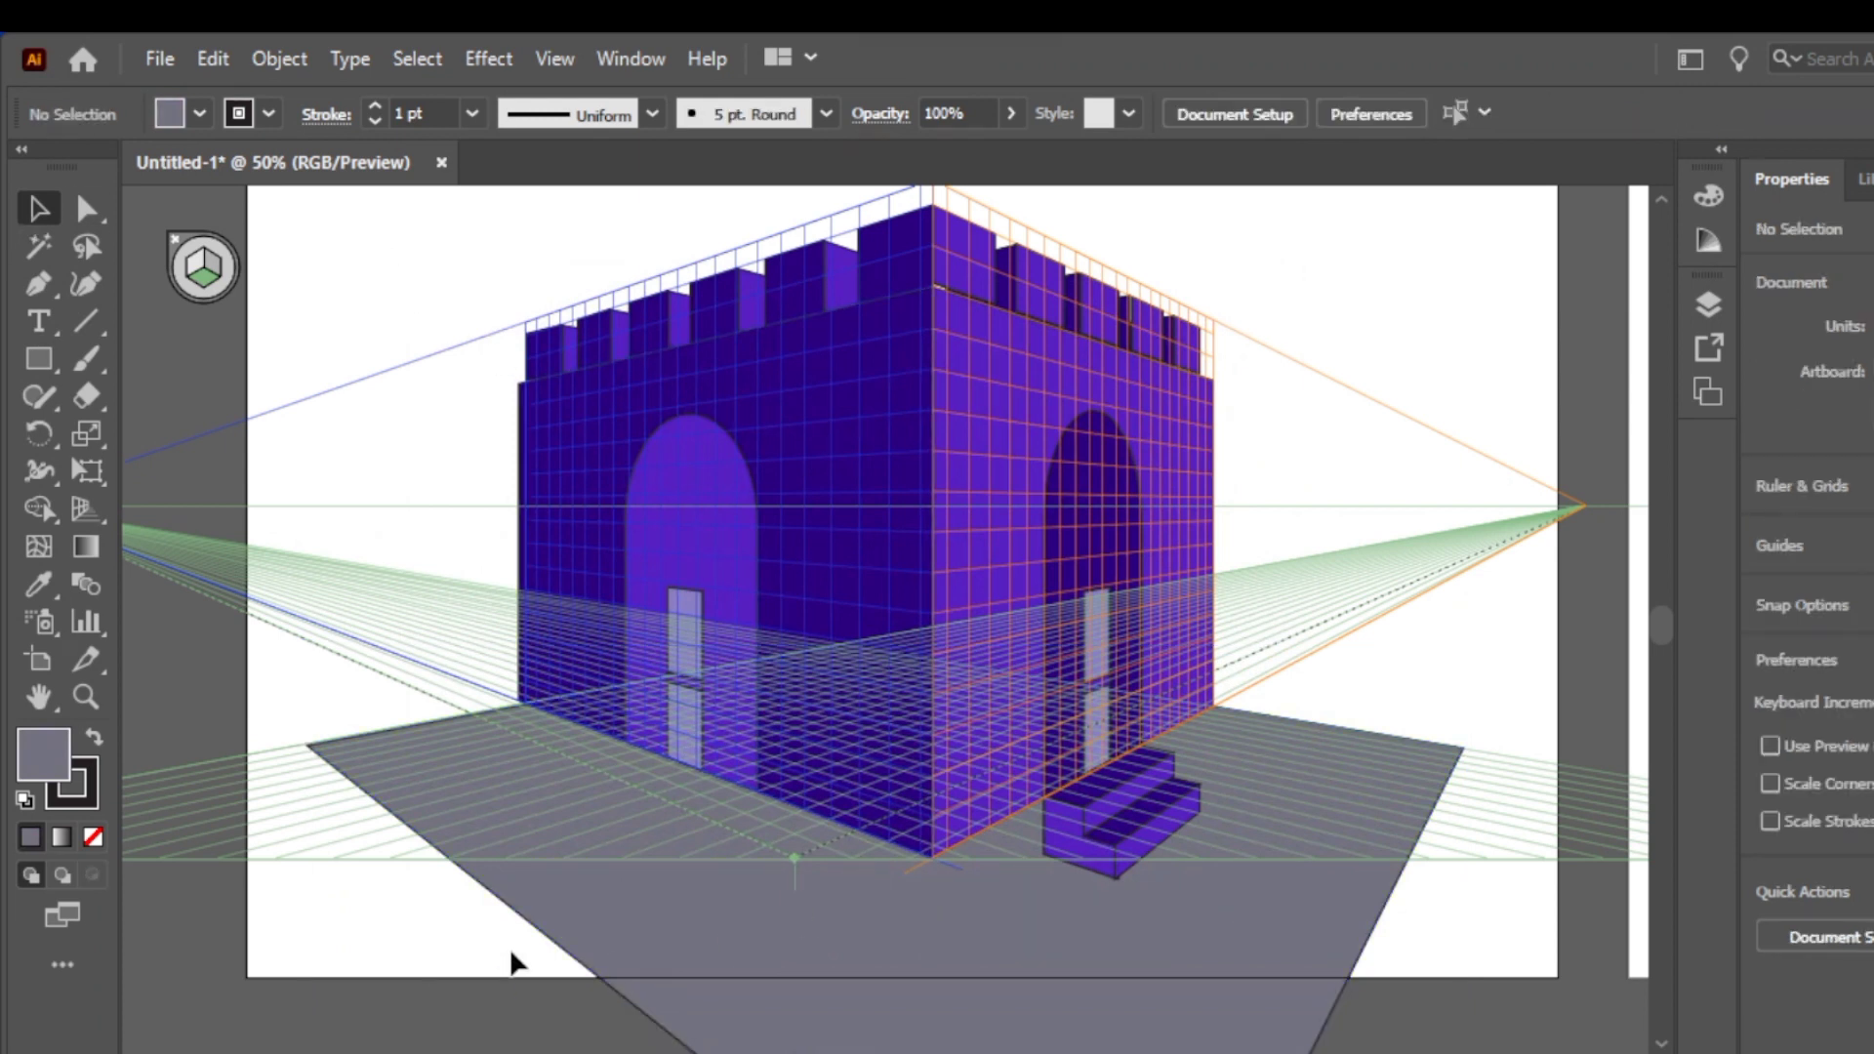
# Pull the grey ground shape's front corner anchor point up inside the artboard, just below the castle and steps, and deselect it
pyautogui.scroll(-3, 929, 882)
pyautogui.scroll(-3, 954, 870)
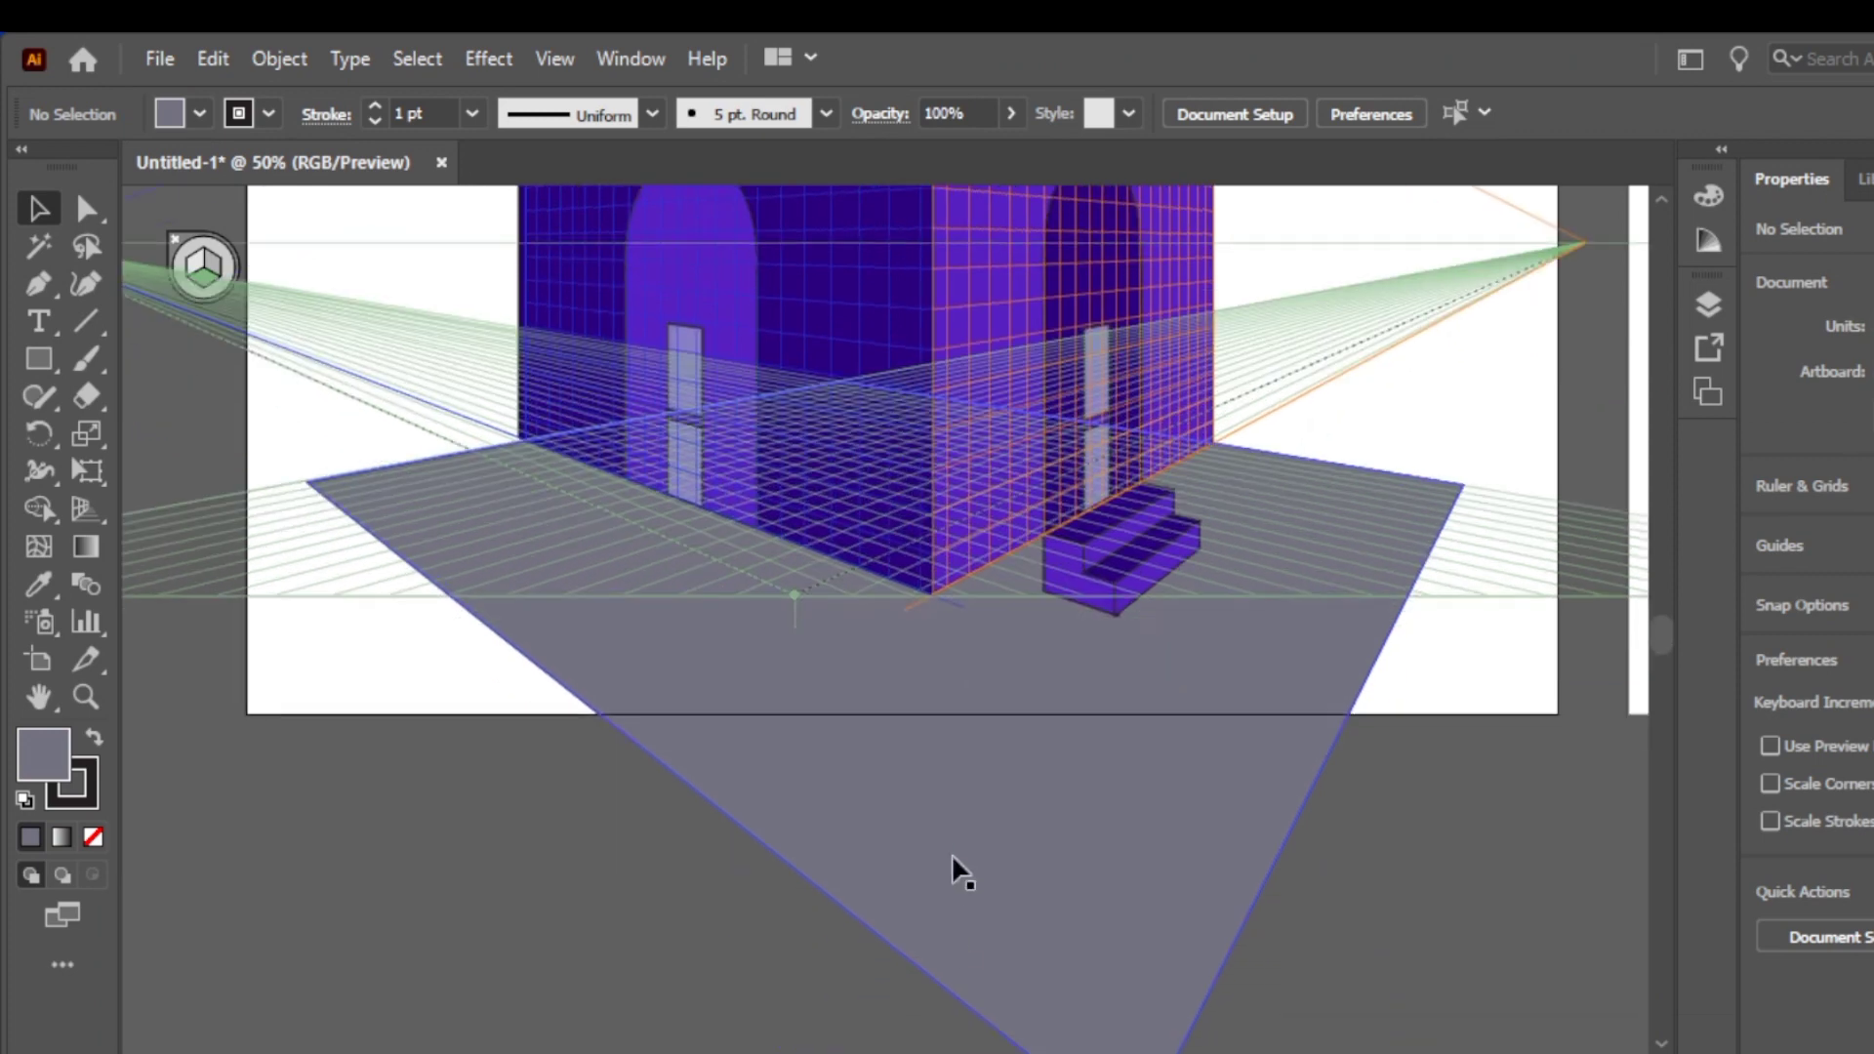
pyautogui.click(1117, 928)
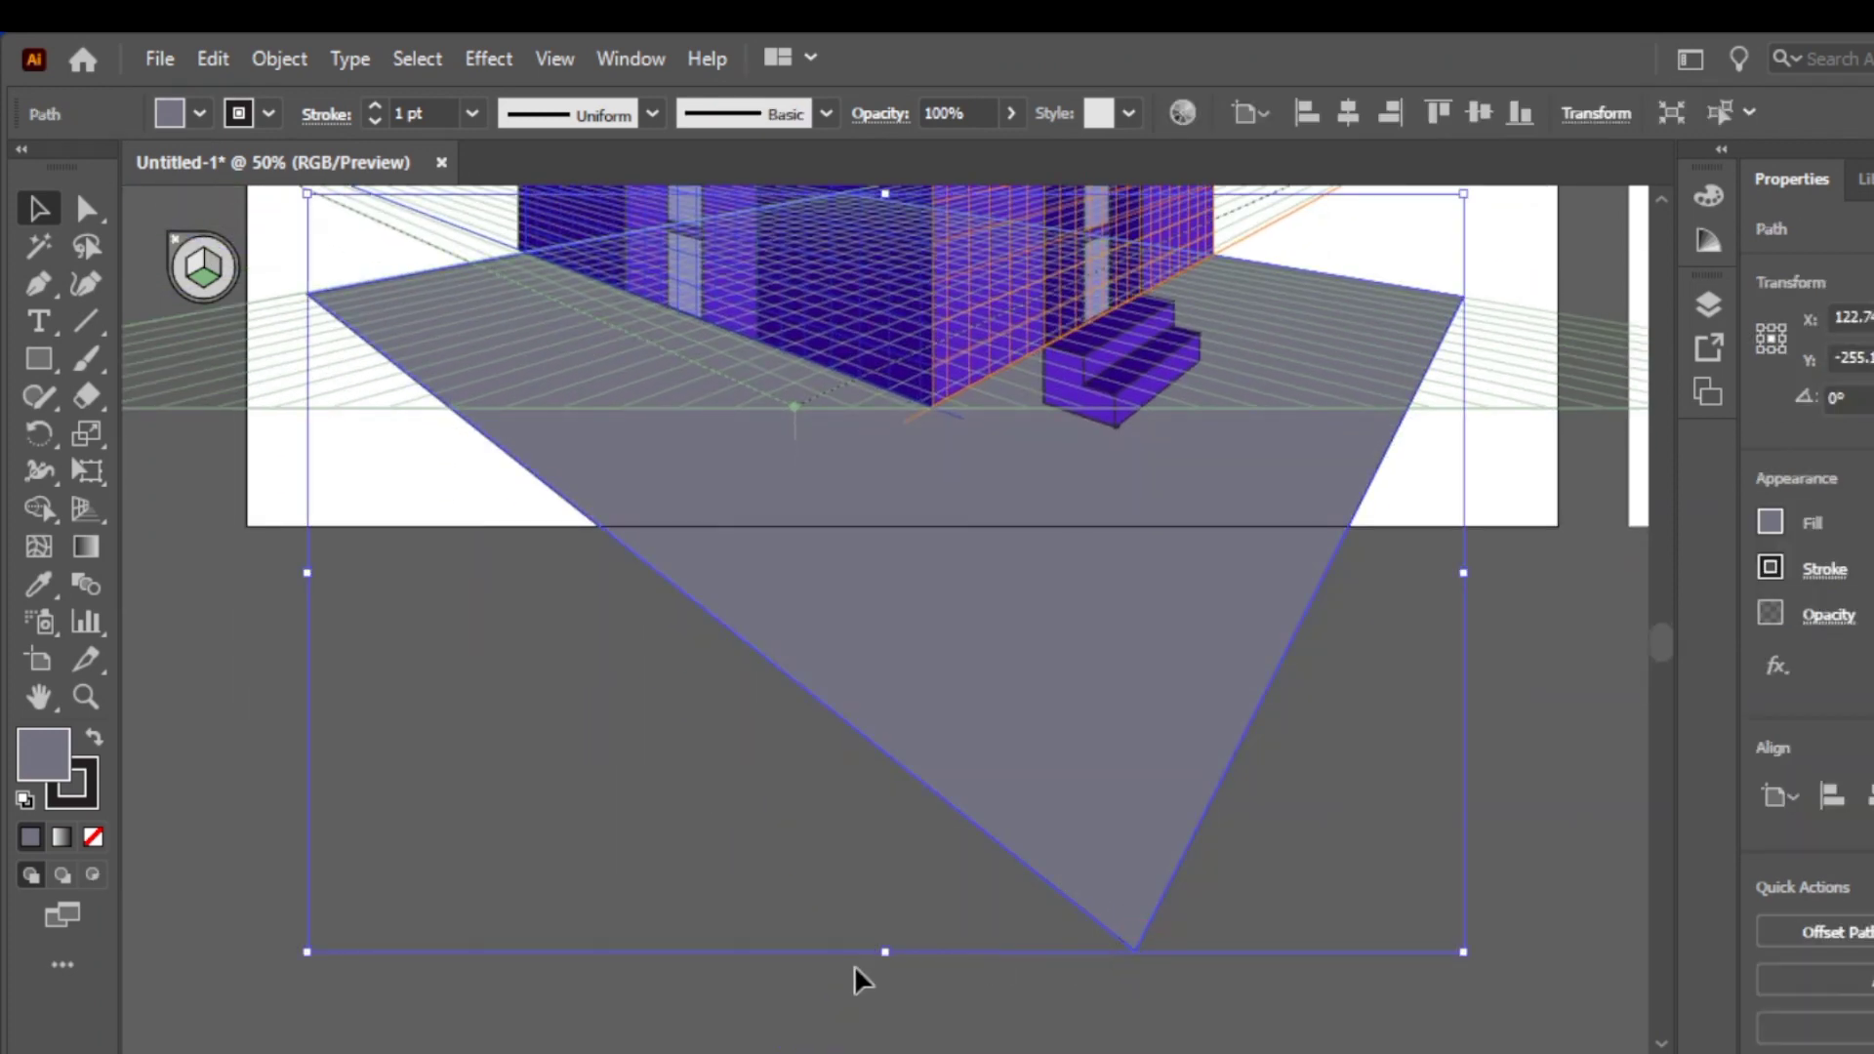
pyautogui.click(94, 210)
pyautogui.click(1134, 951)
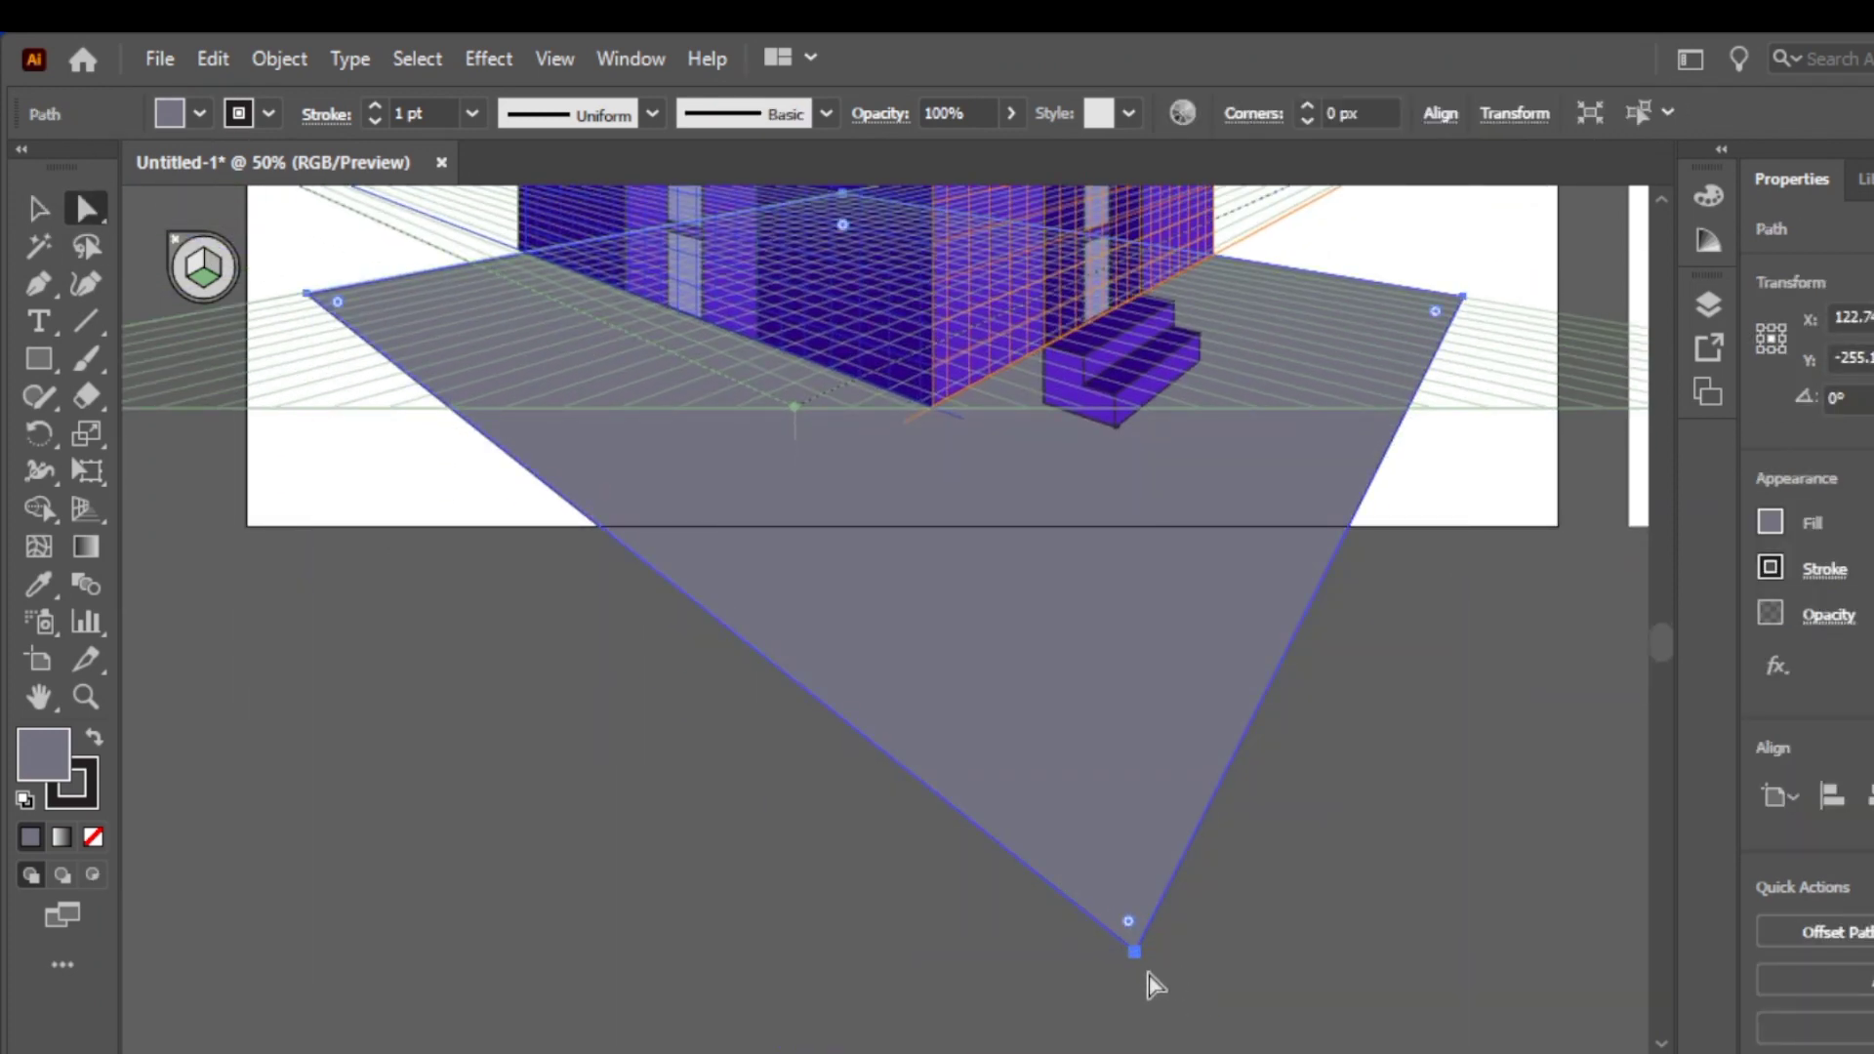
pyautogui.click(1135, 952)
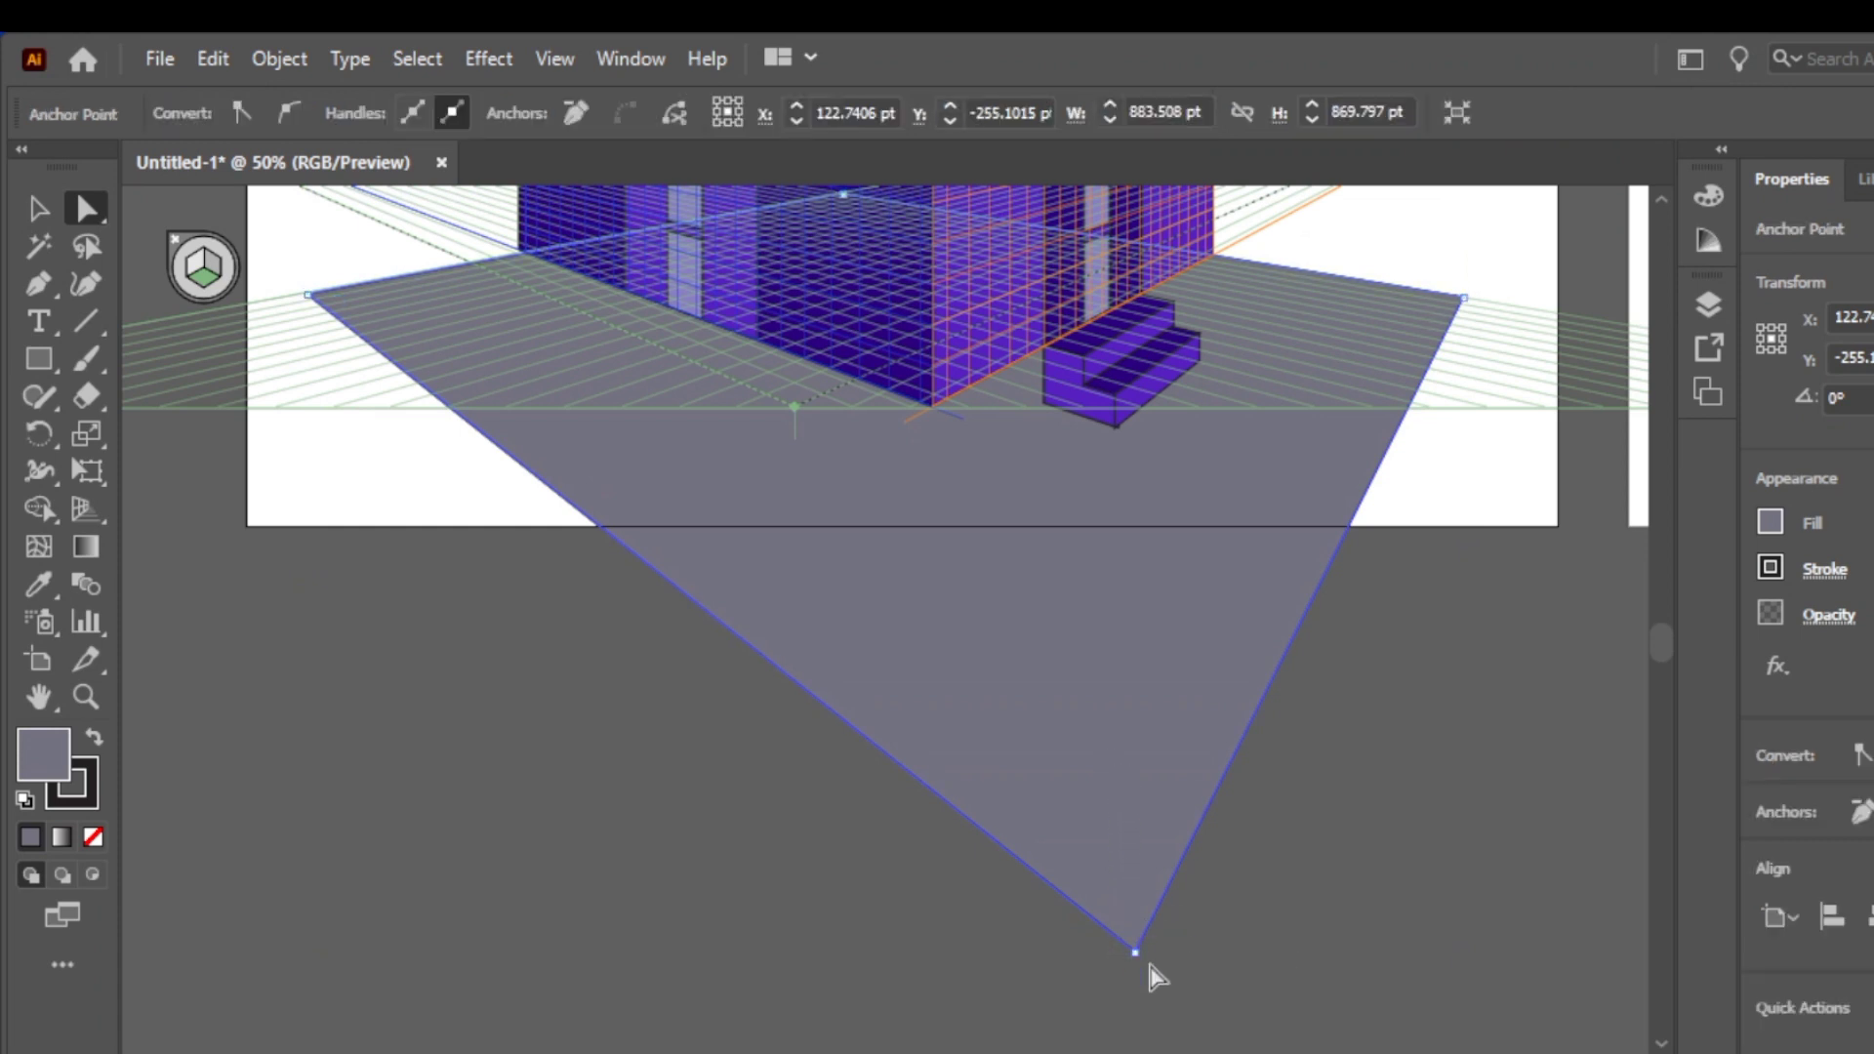
pyautogui.moveTo(1136, 954); pyautogui.dragTo(1031, 506)
pyautogui.scroll(4, 1146, 781)
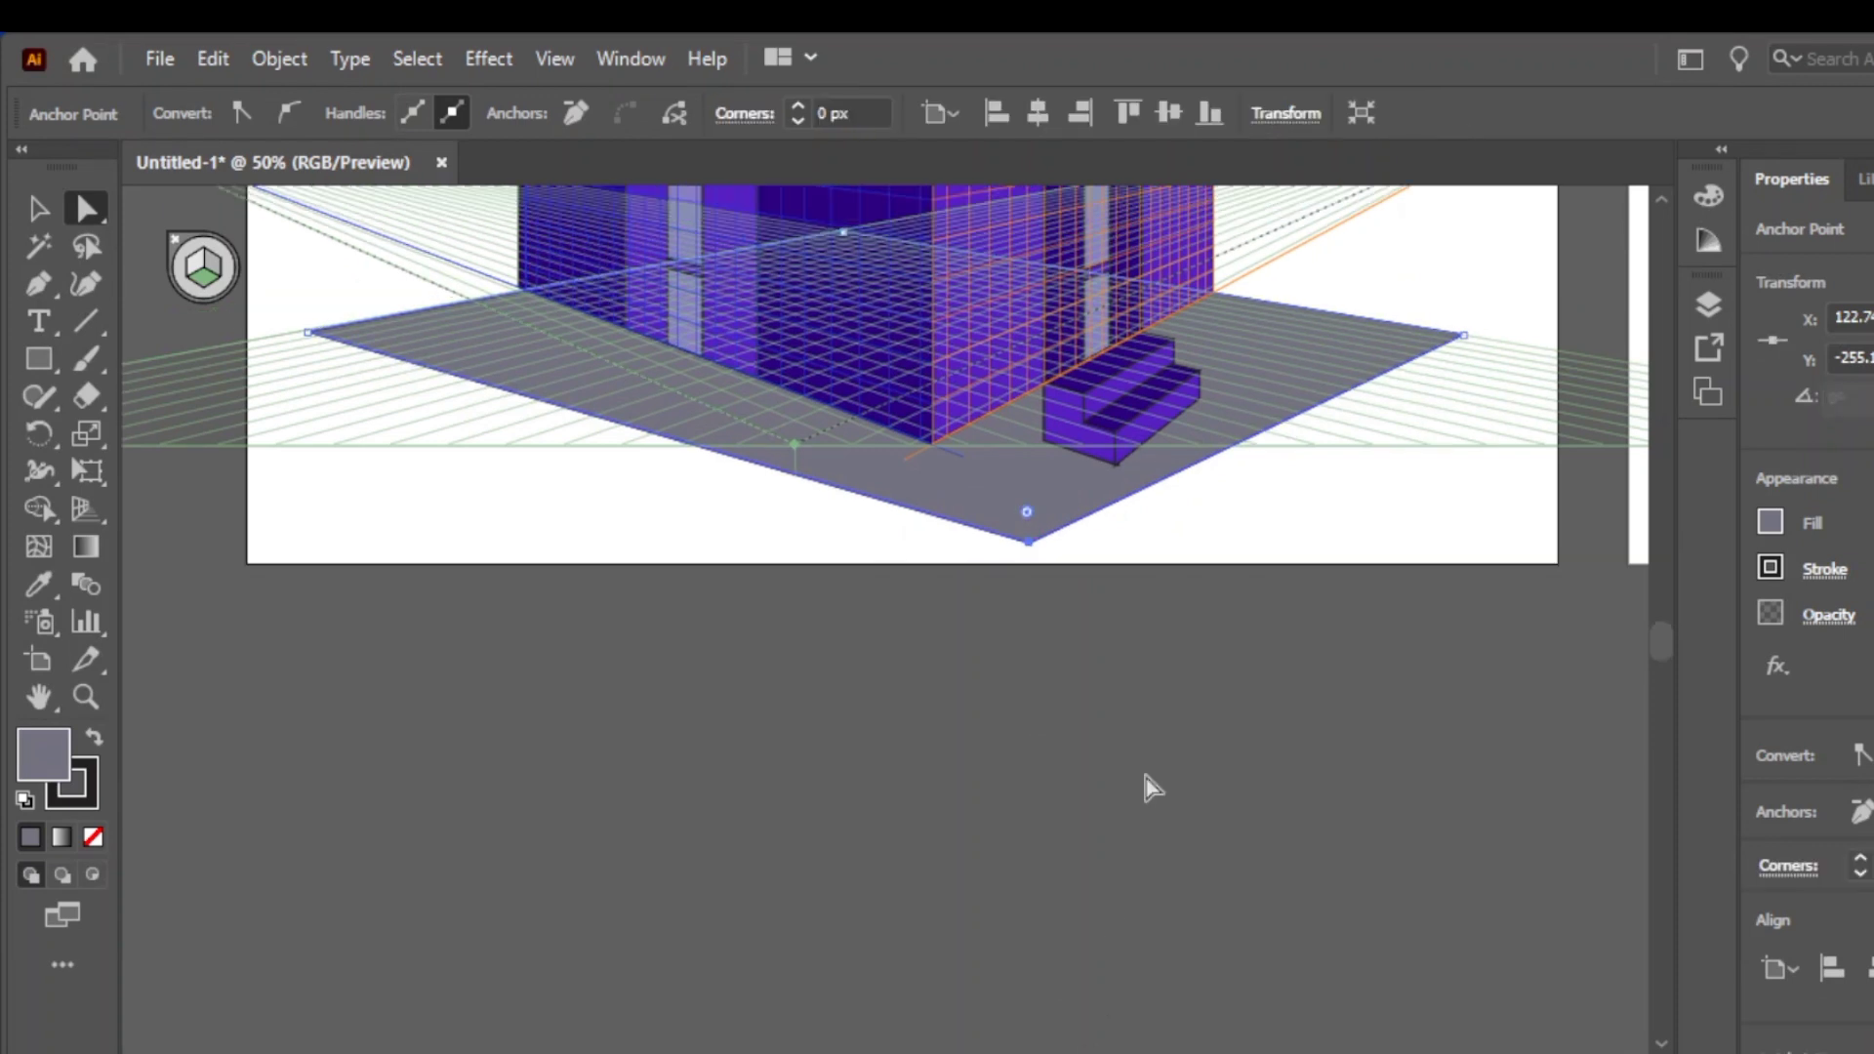
pyautogui.scroll(6, 1248, 980)
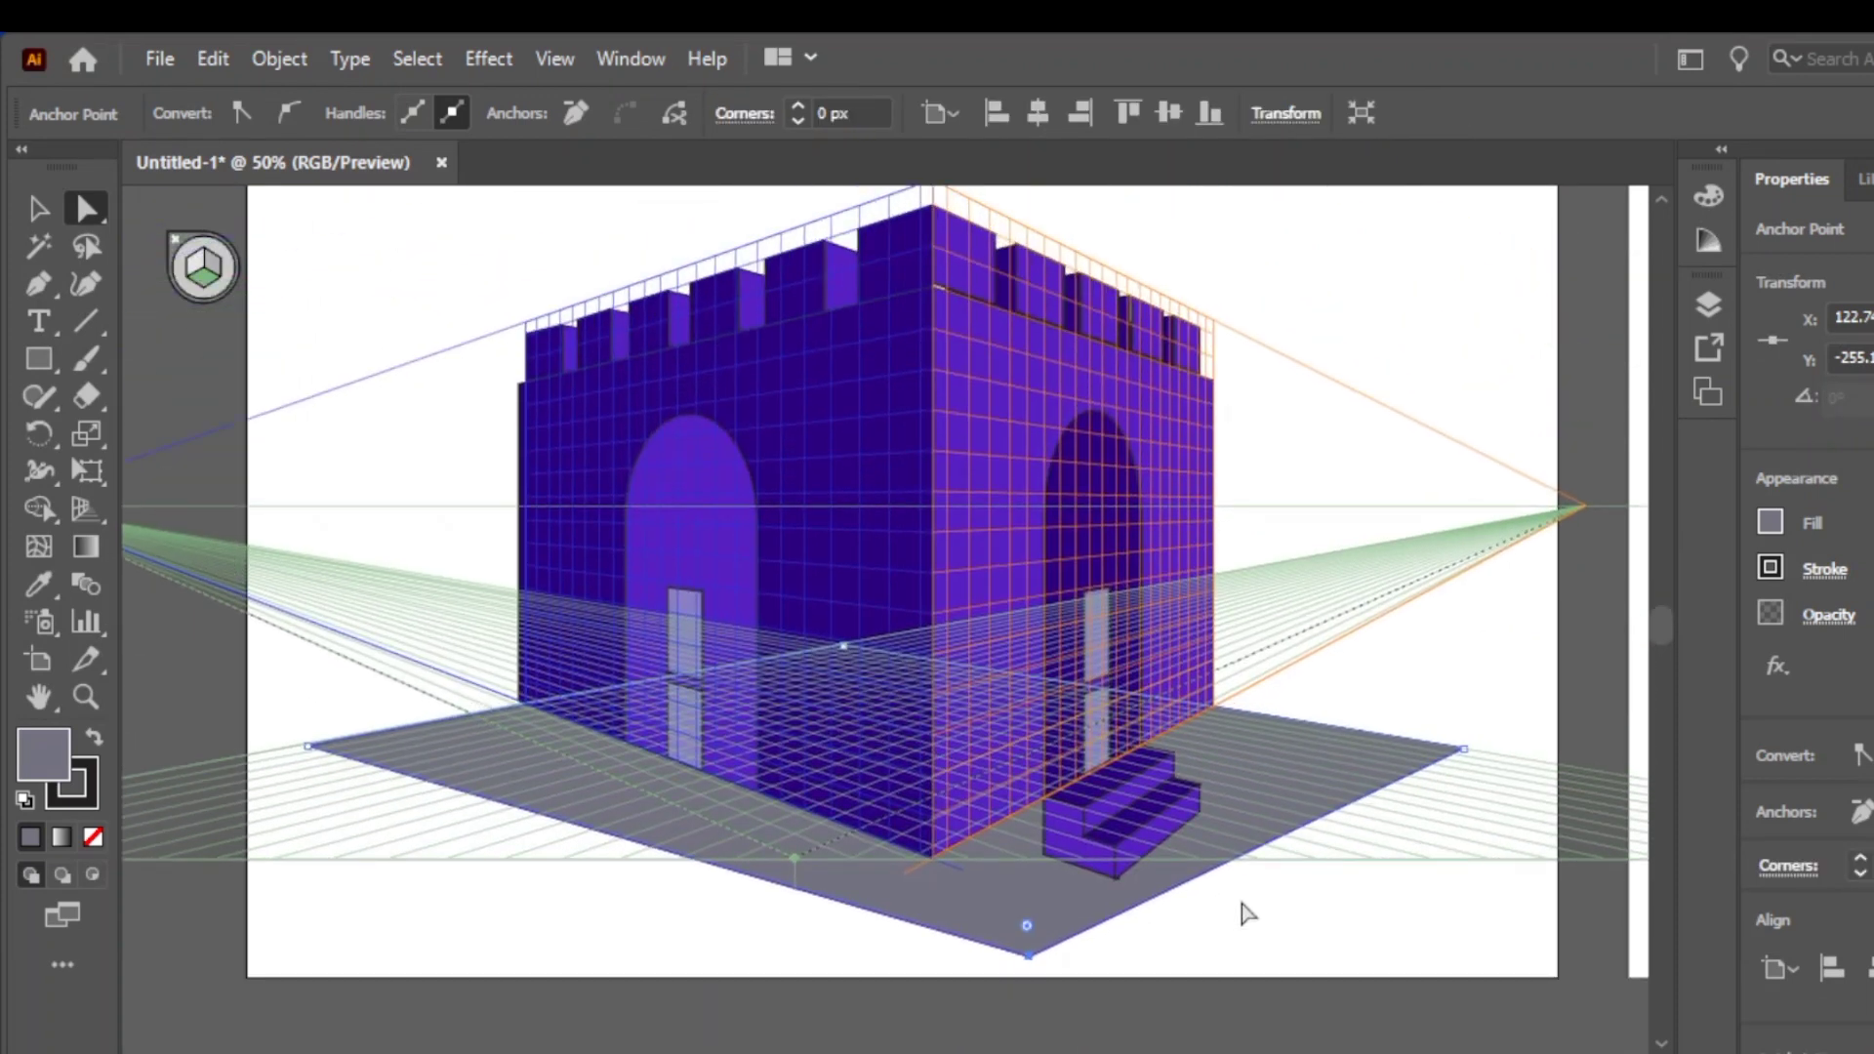
pyautogui.scroll(1, 1241, 904)
pyautogui.click(1408, 304)
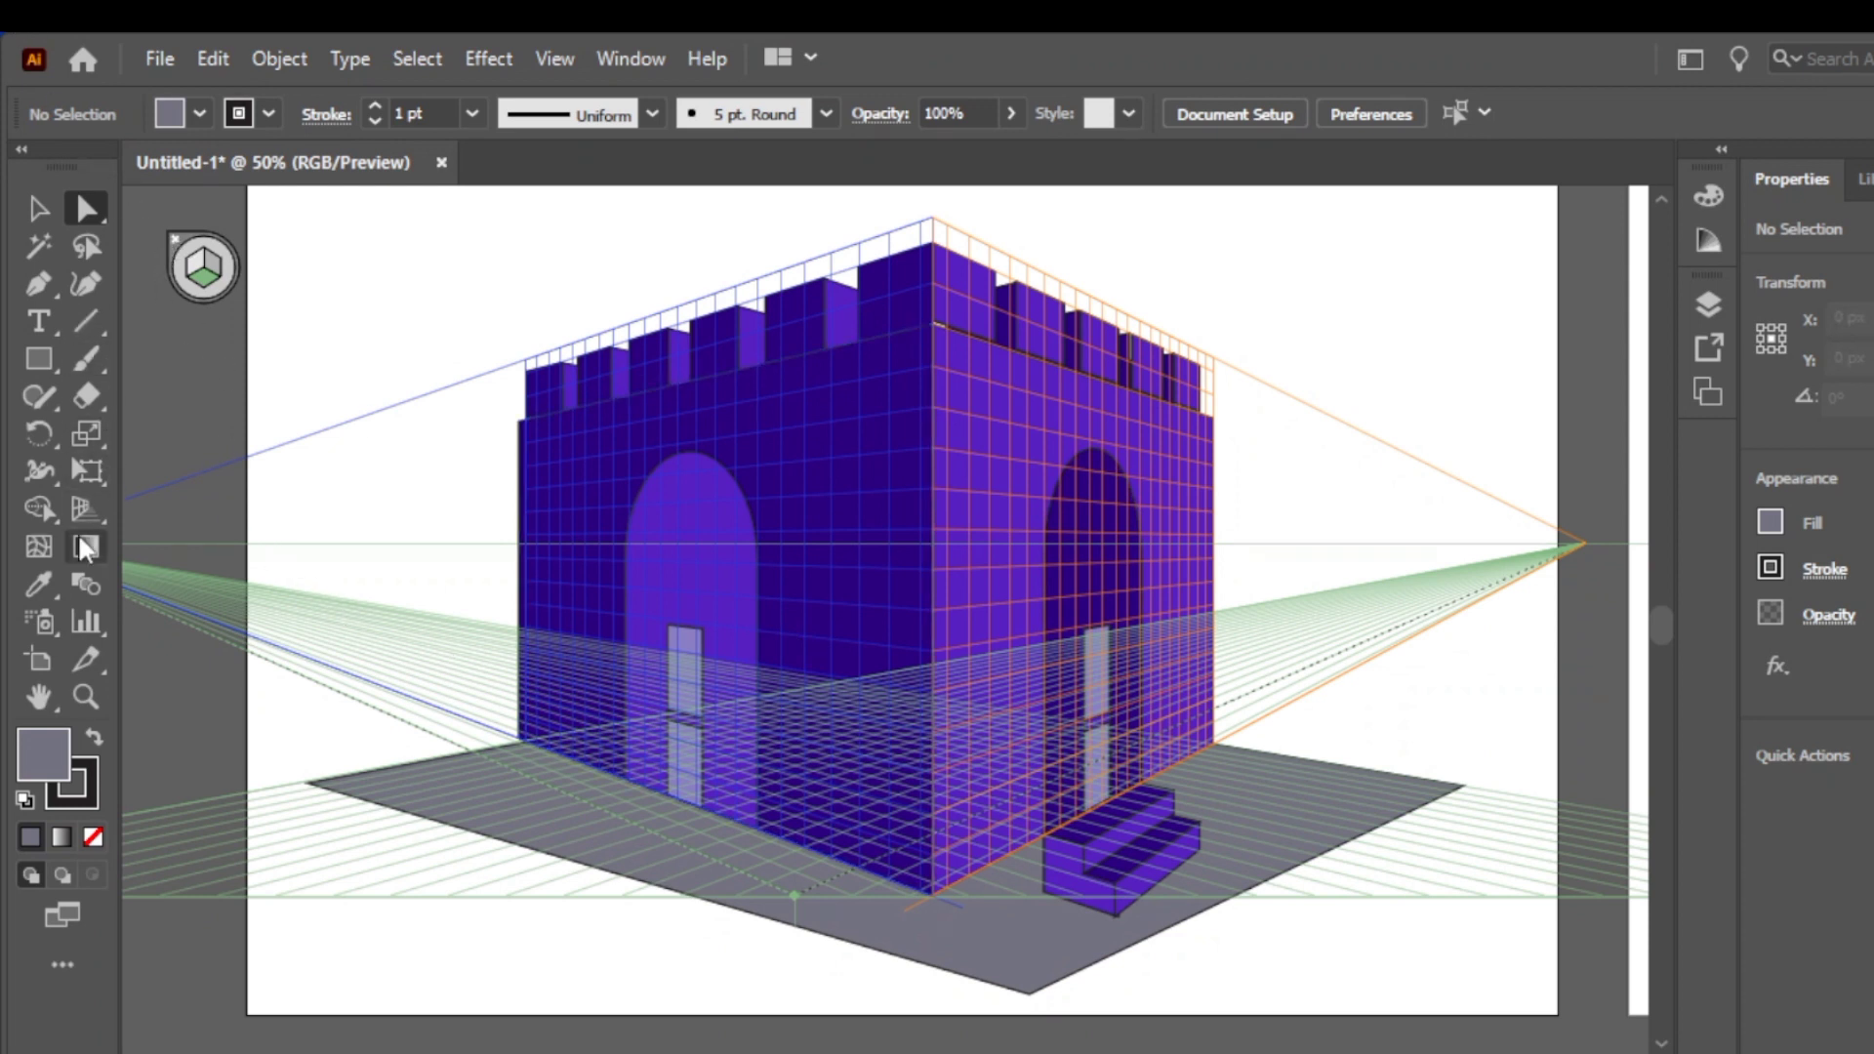
# Hide the perspective grid so only the castle artwork is displayed
pyautogui.click(85, 508)
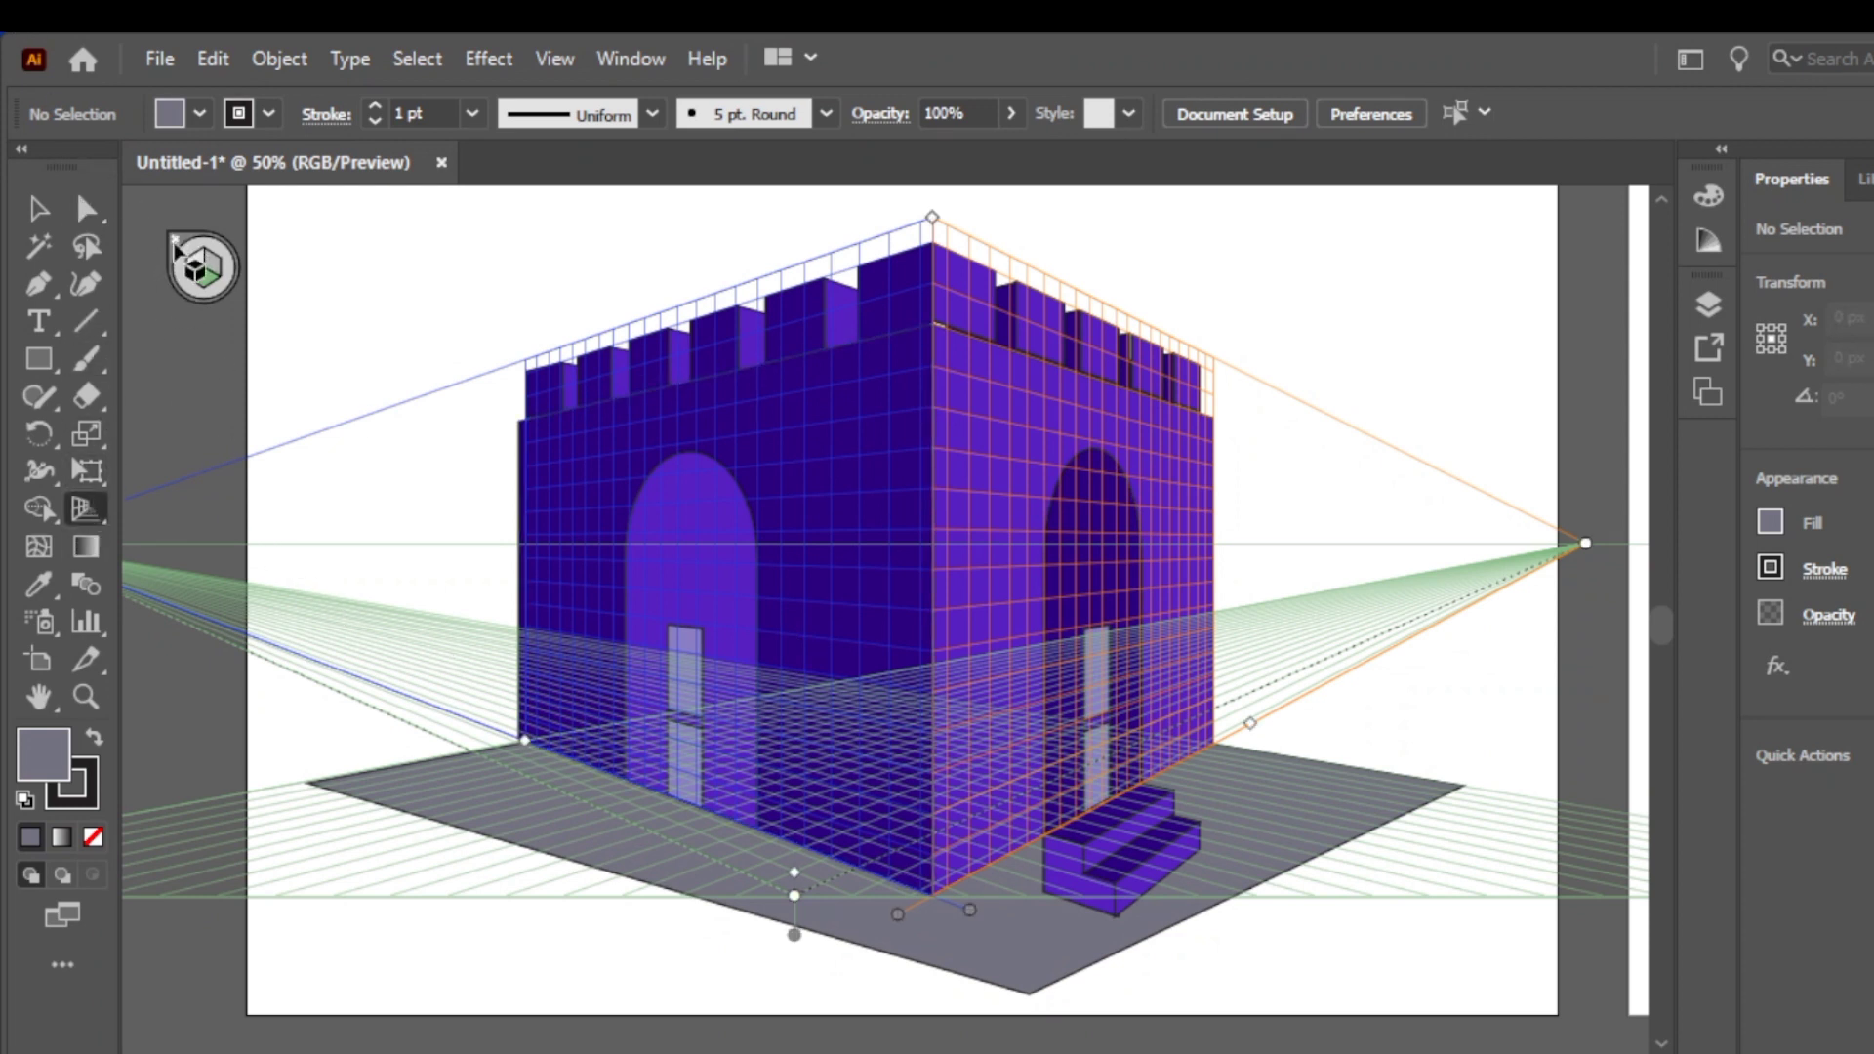
pyautogui.click(176, 244)
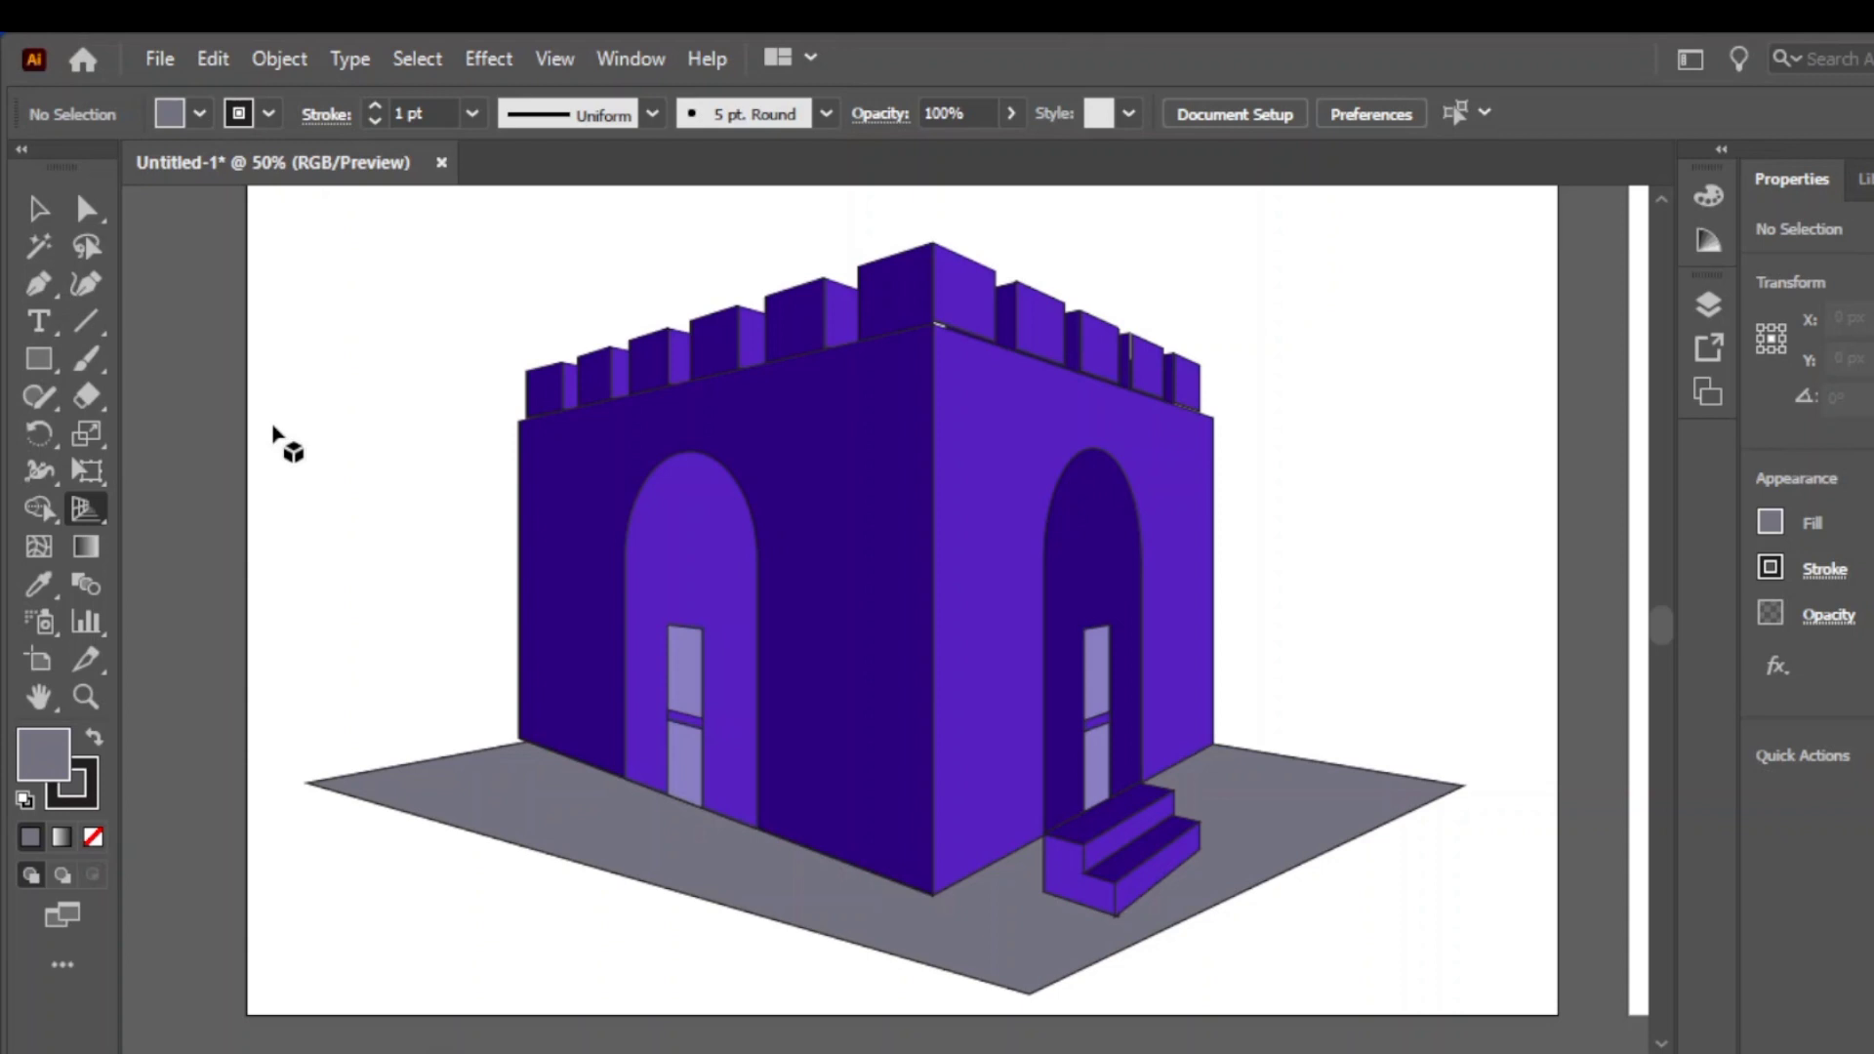
pyautogui.scroll(-2, 1095, 259)
pyautogui.scroll(4, 1096, 261)
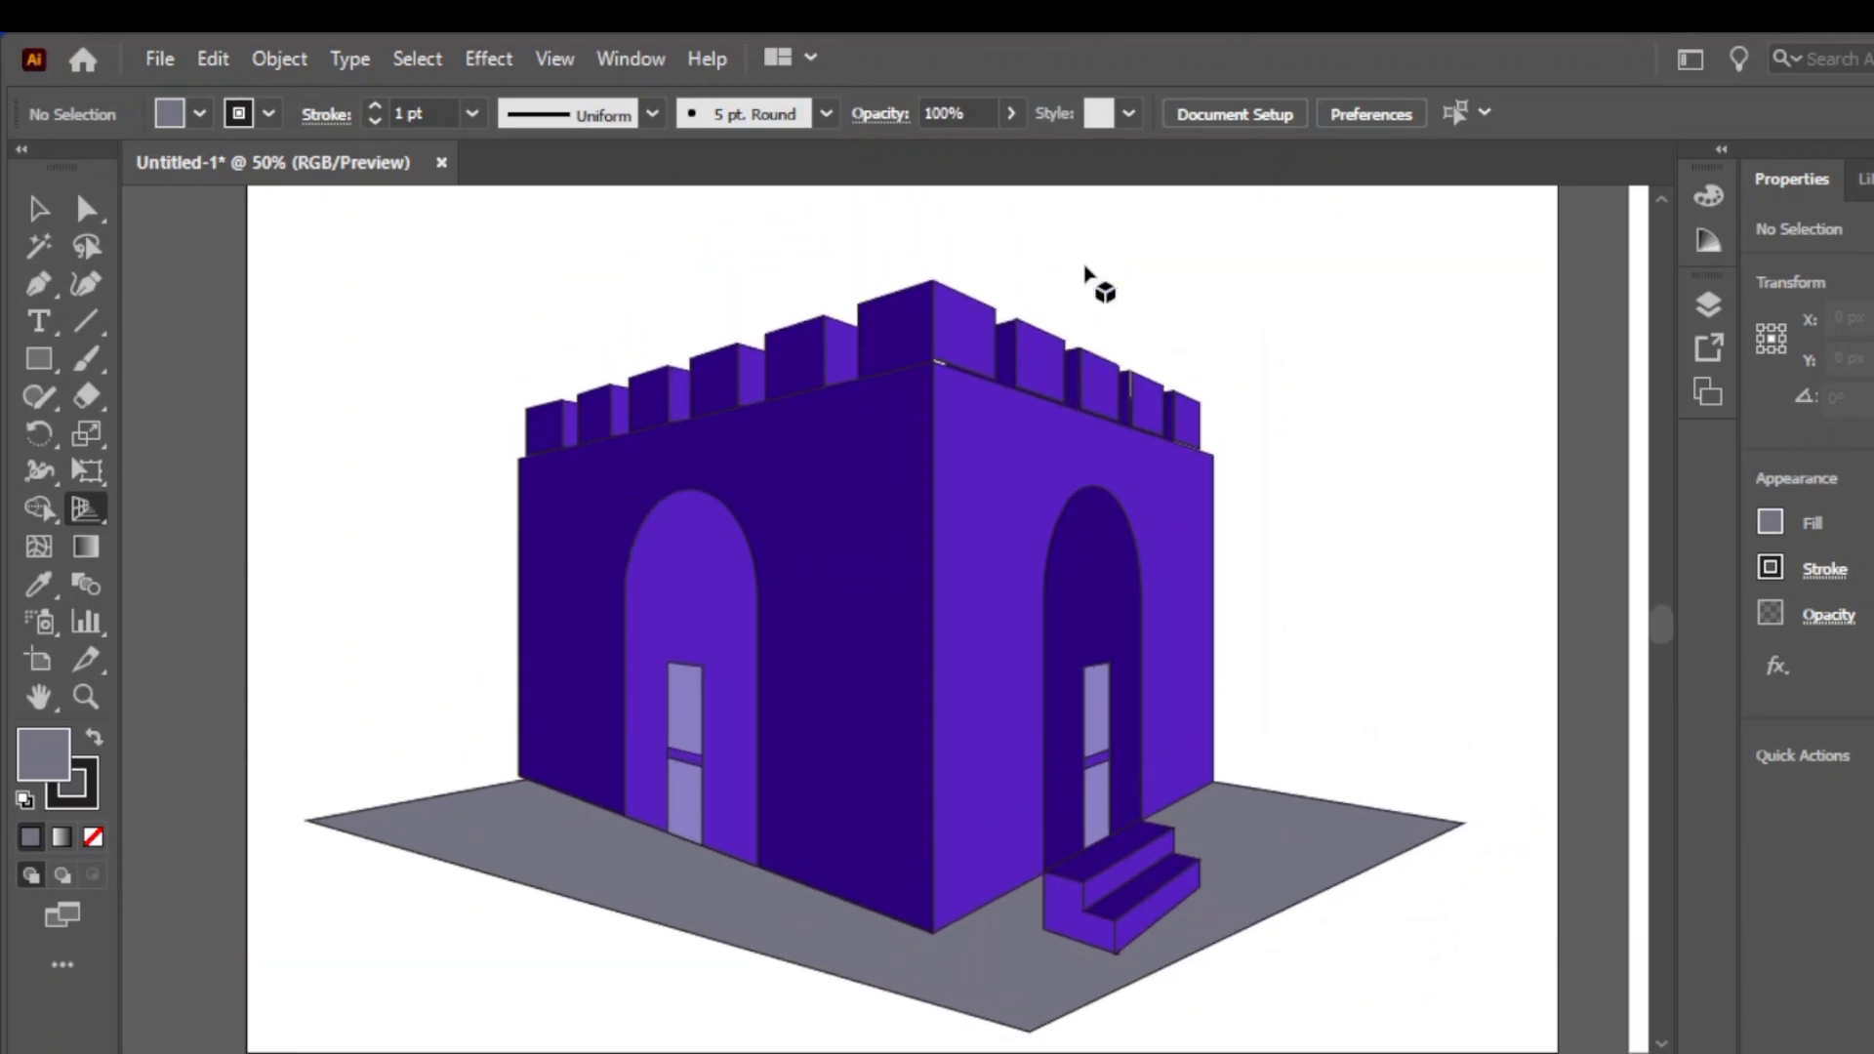
pyautogui.scroll(2, 783, 481)
pyautogui.scroll(-2, 778, 468)
pyautogui.scroll(-2, 300, 969)
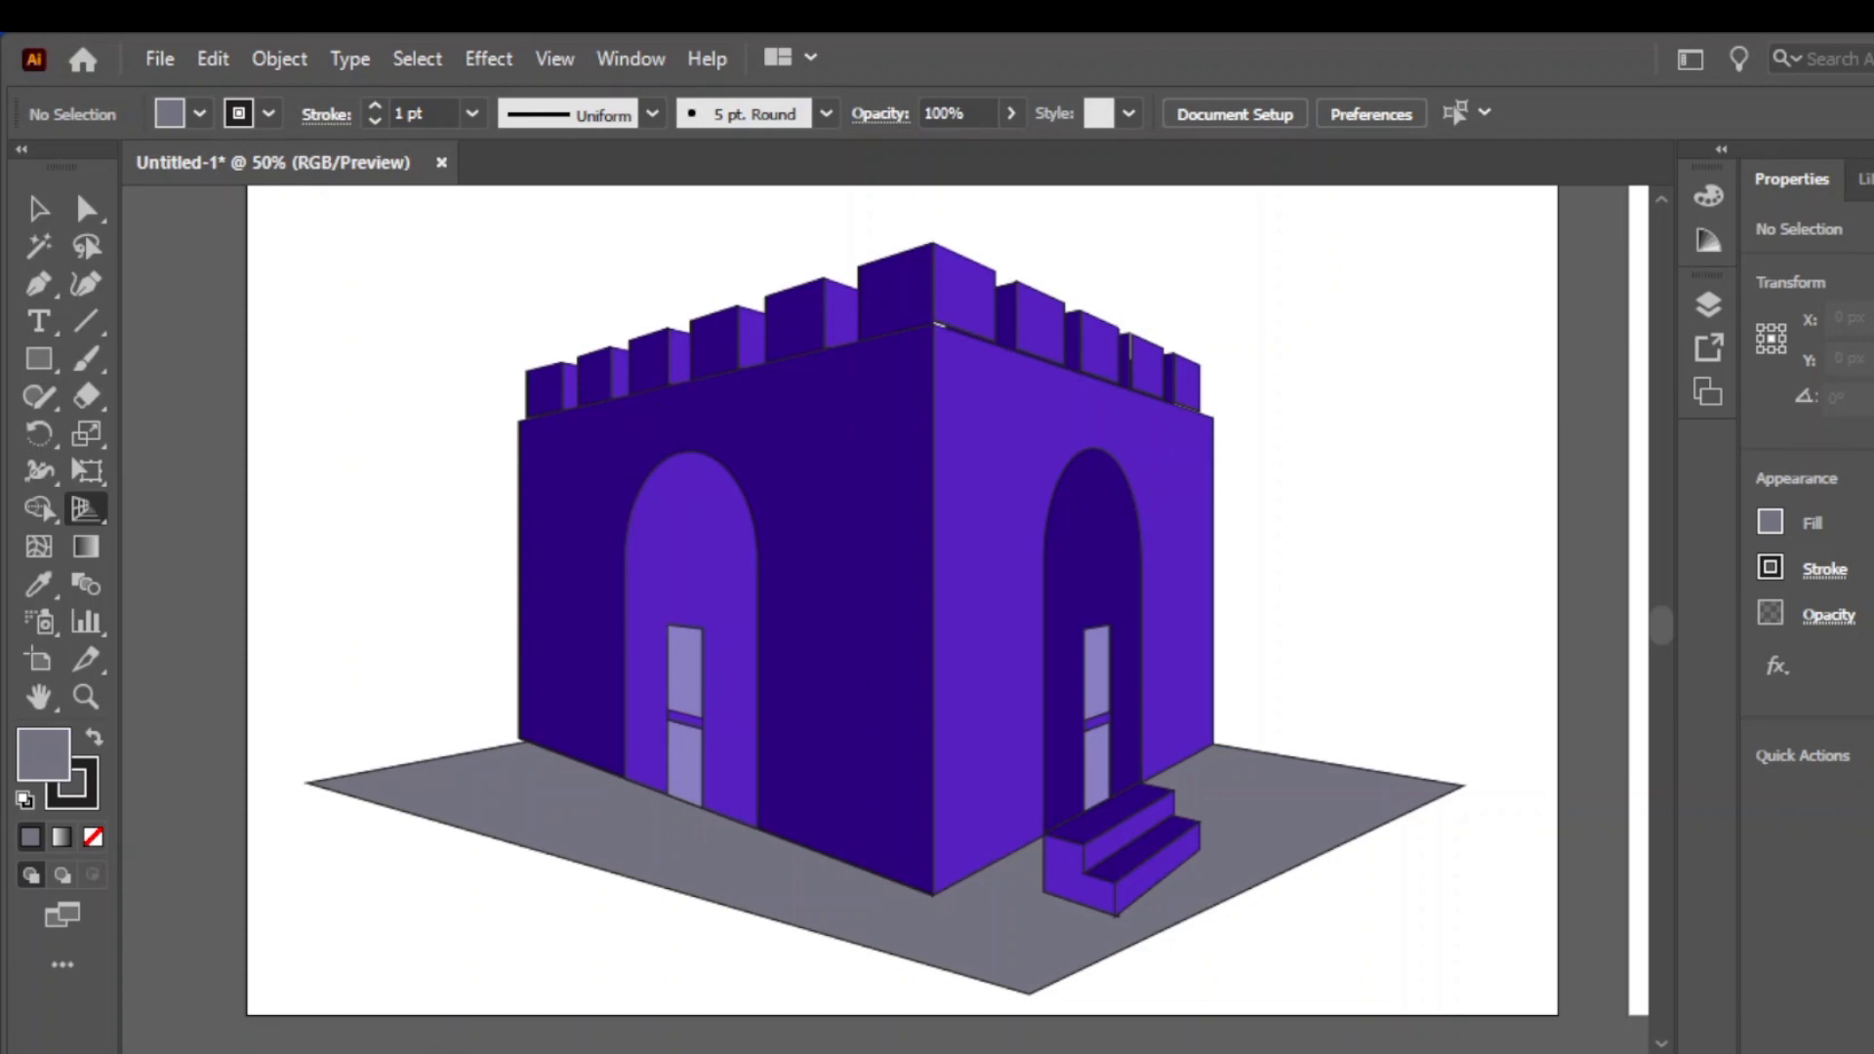
pyautogui.moveTo(1258, 1053)
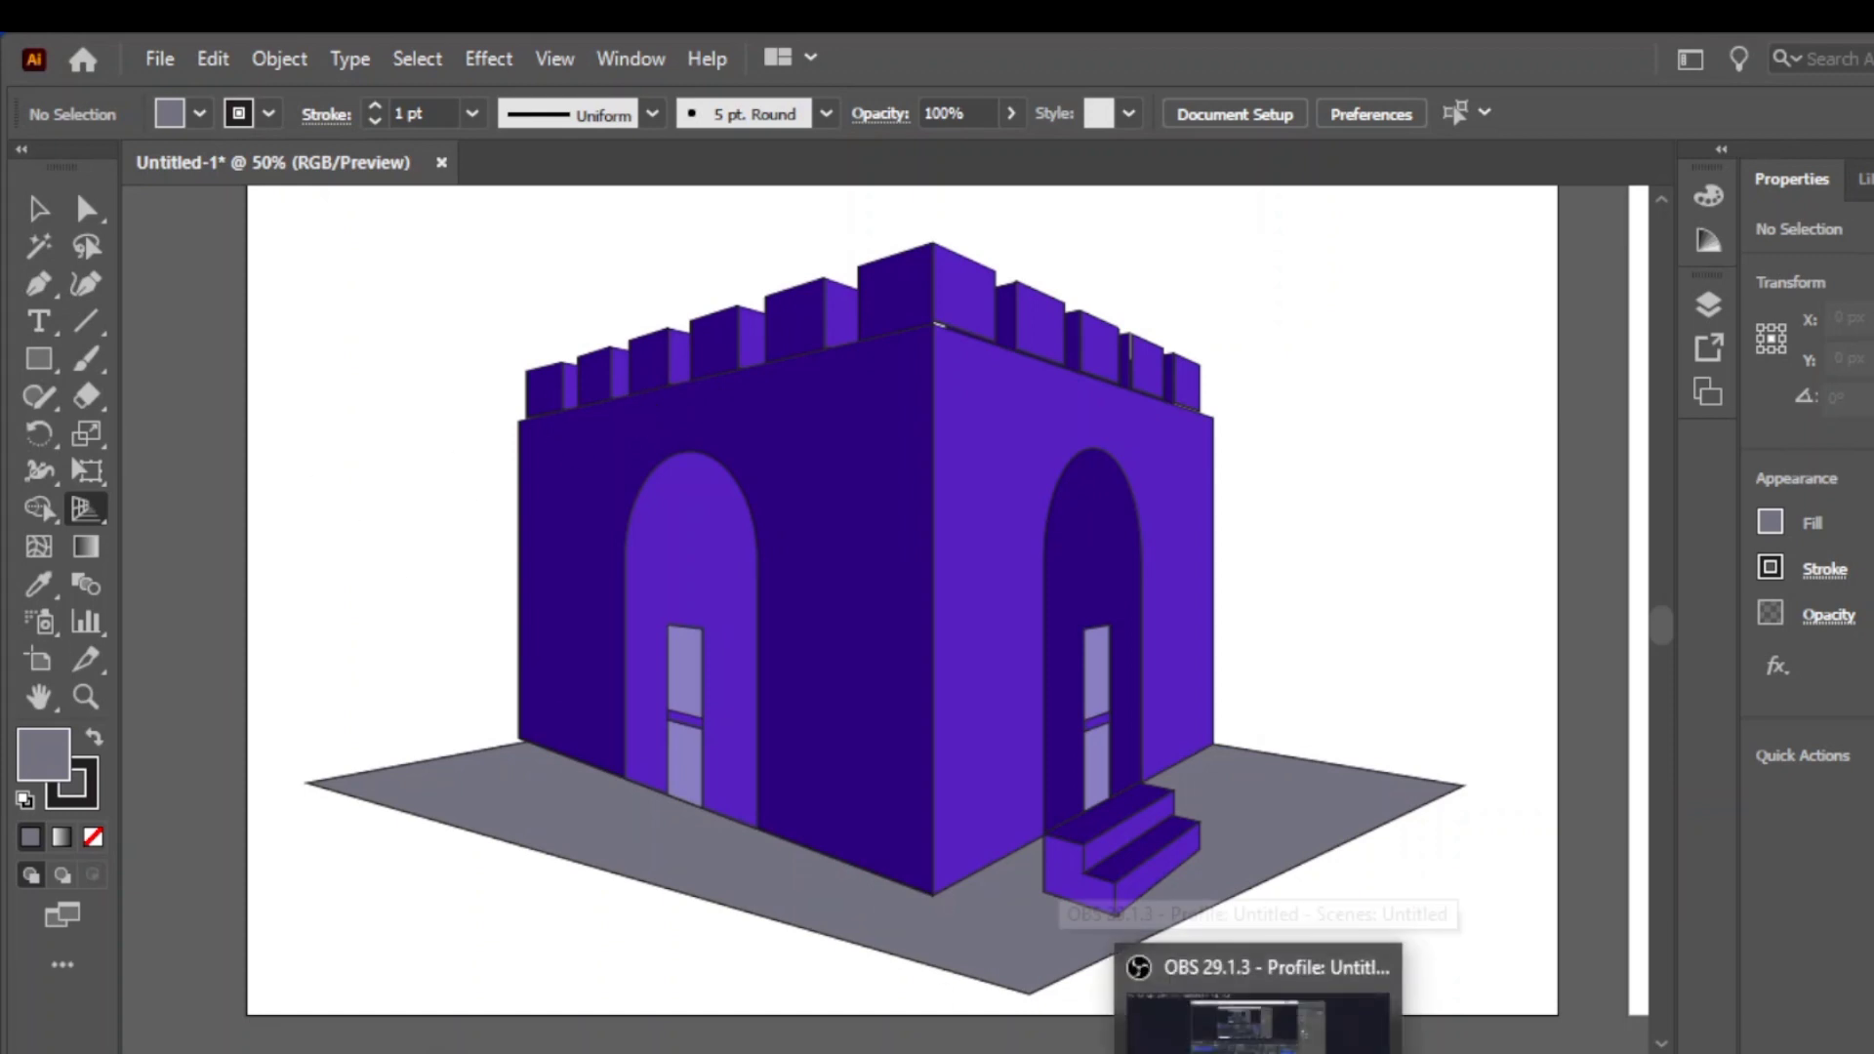